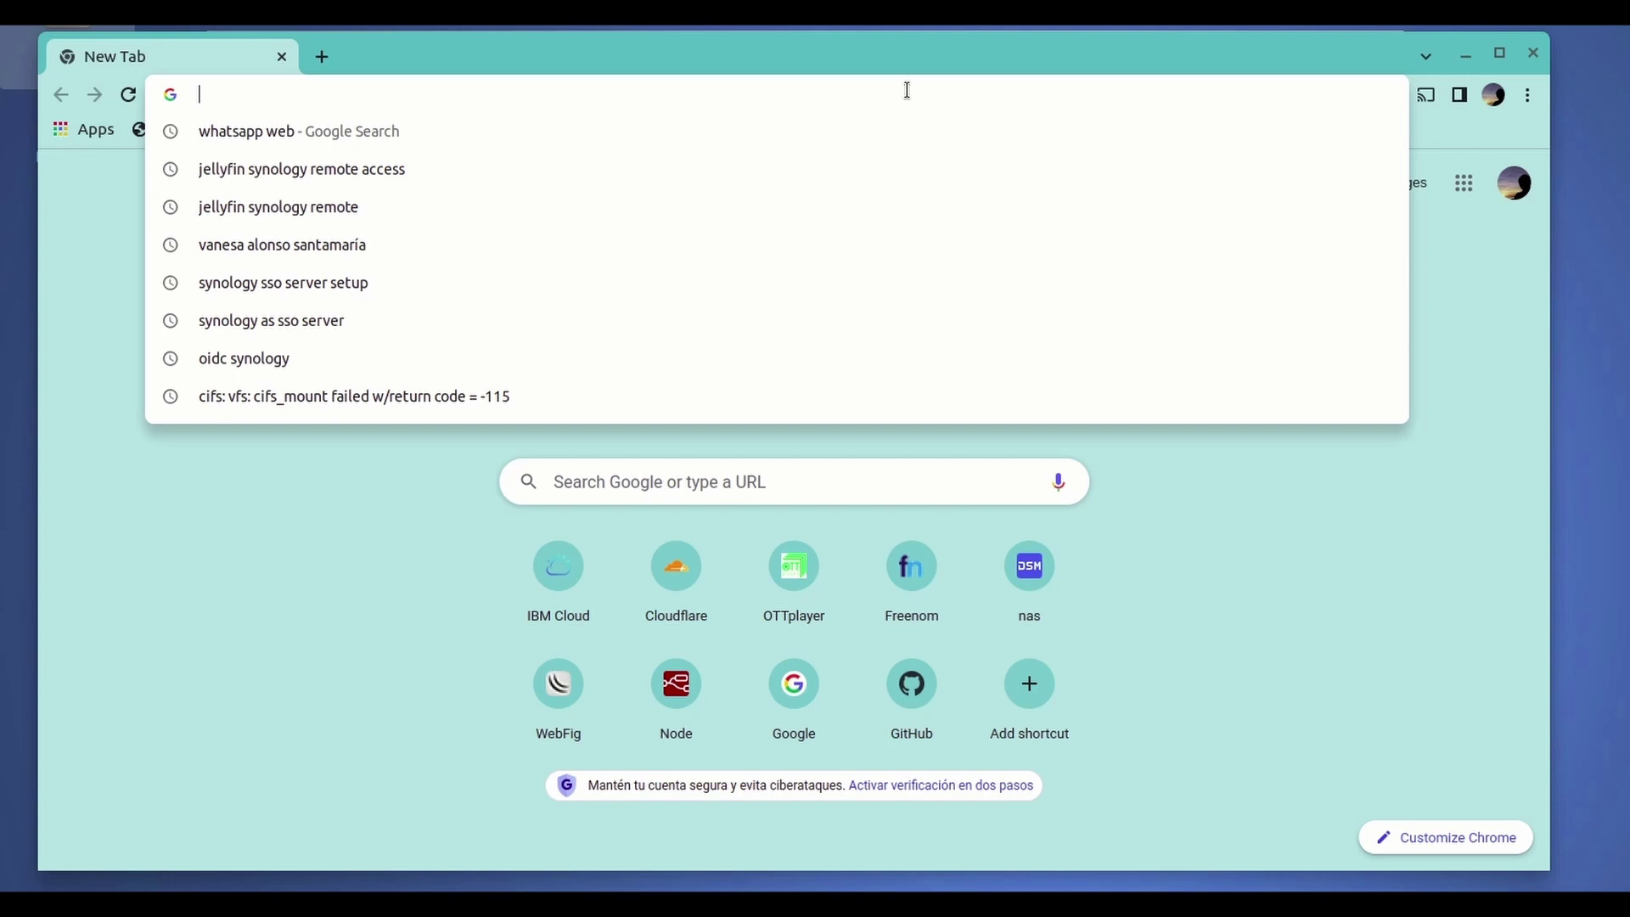
# - Sign in to the Synology NAS at 192.168.1.14:5550 with the saved username and password
pyautogui.write('19')
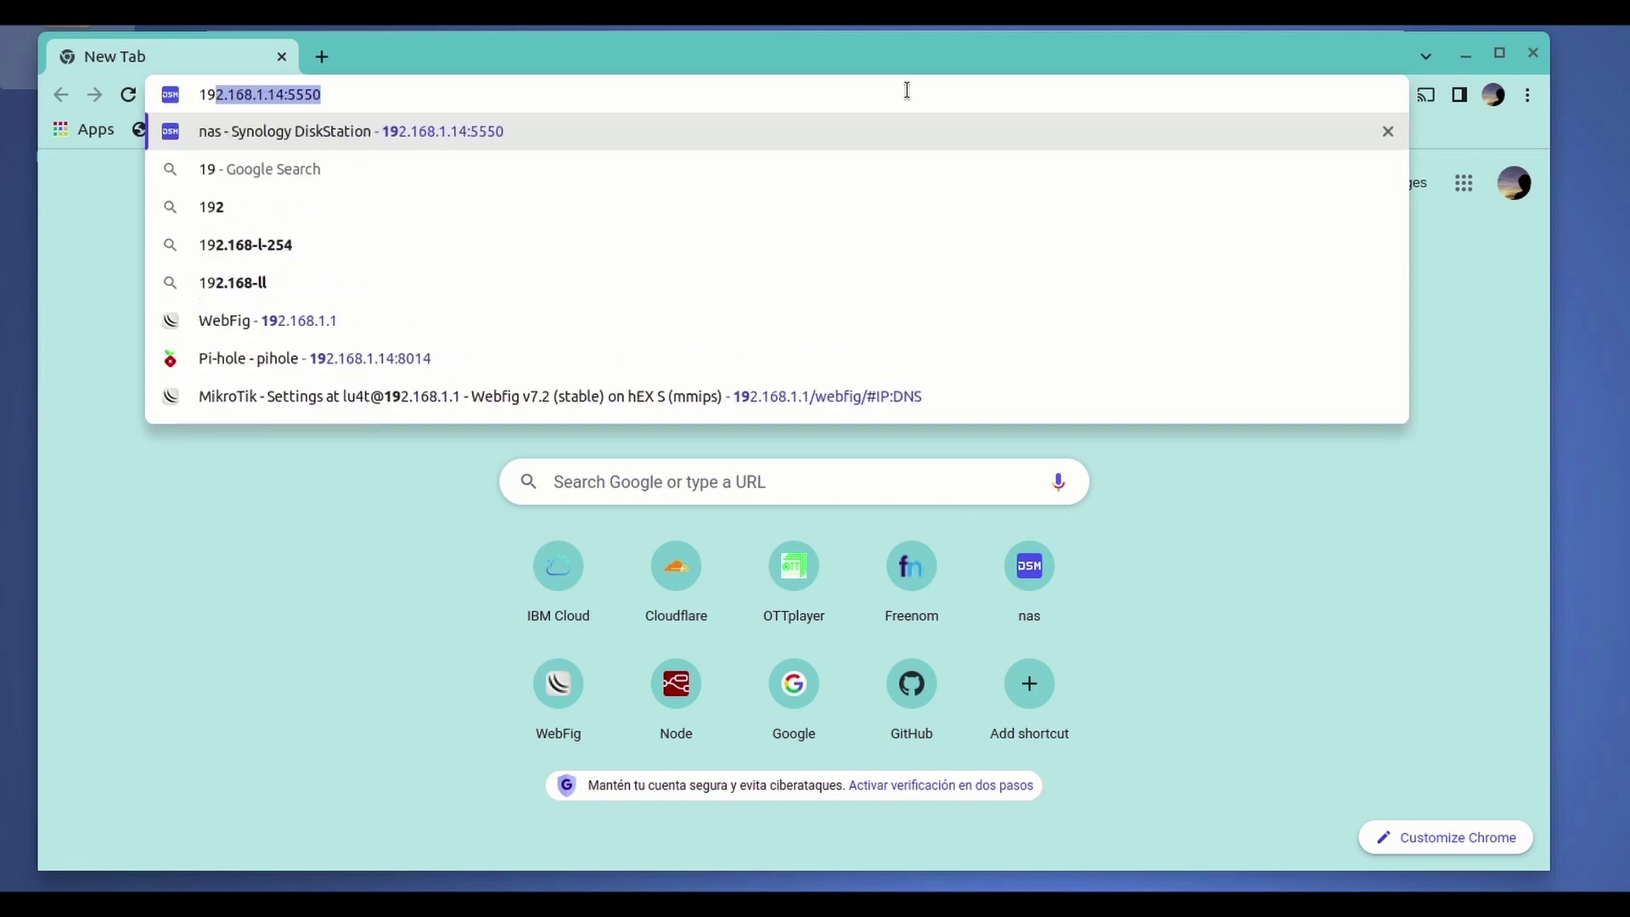
pyautogui.press('Right')
pyautogui.press('Return')
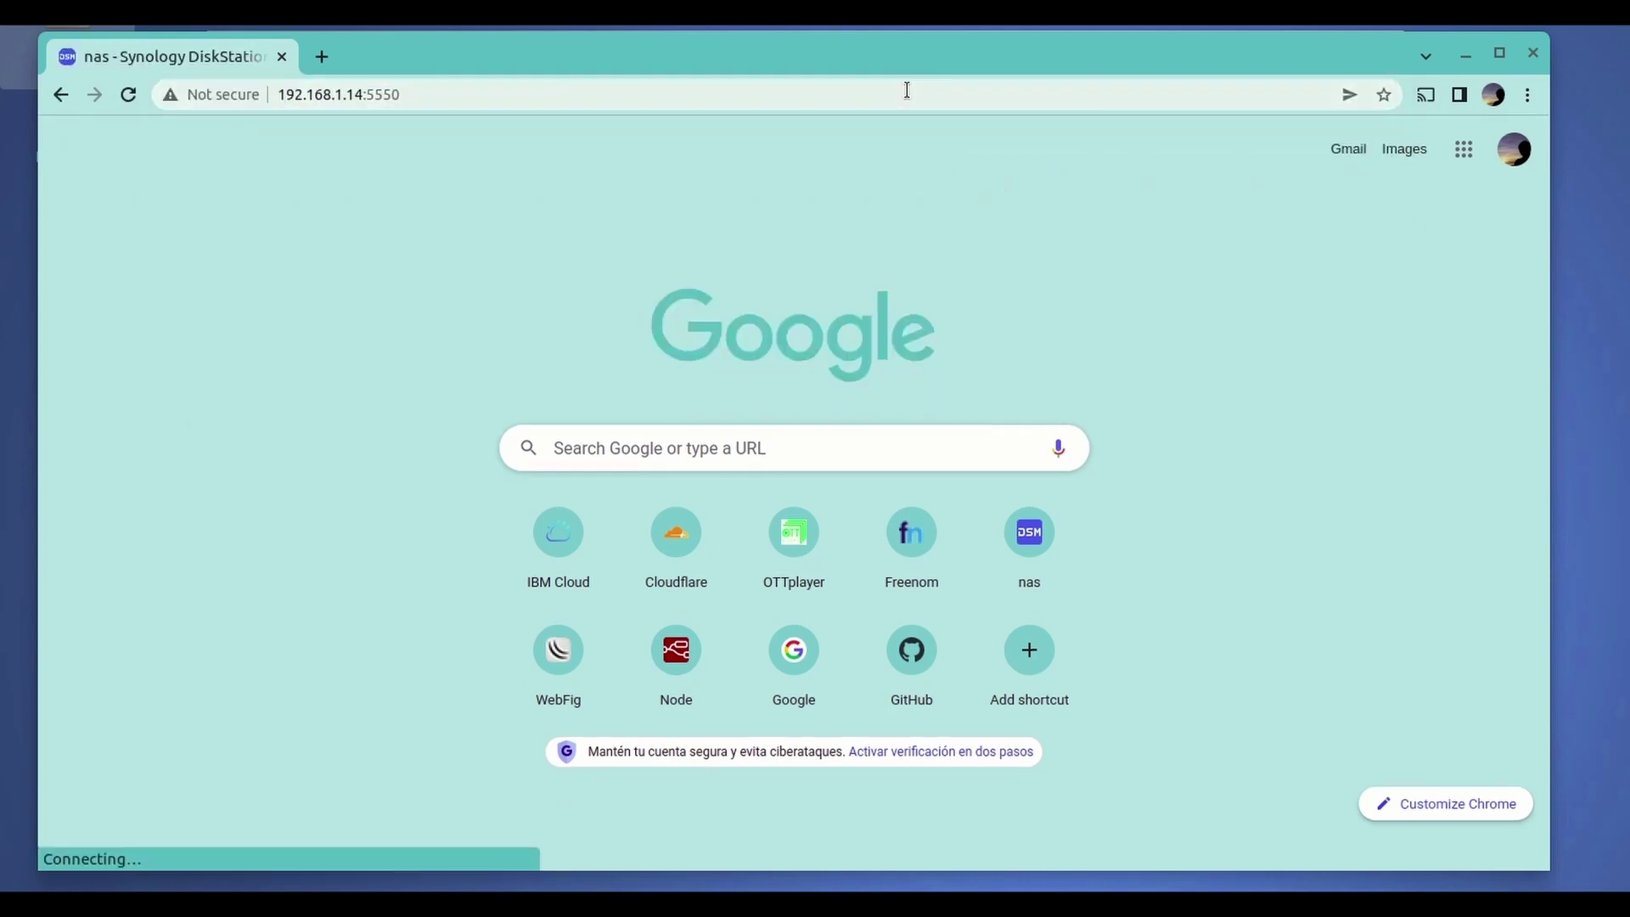
pyautogui.write('lu')
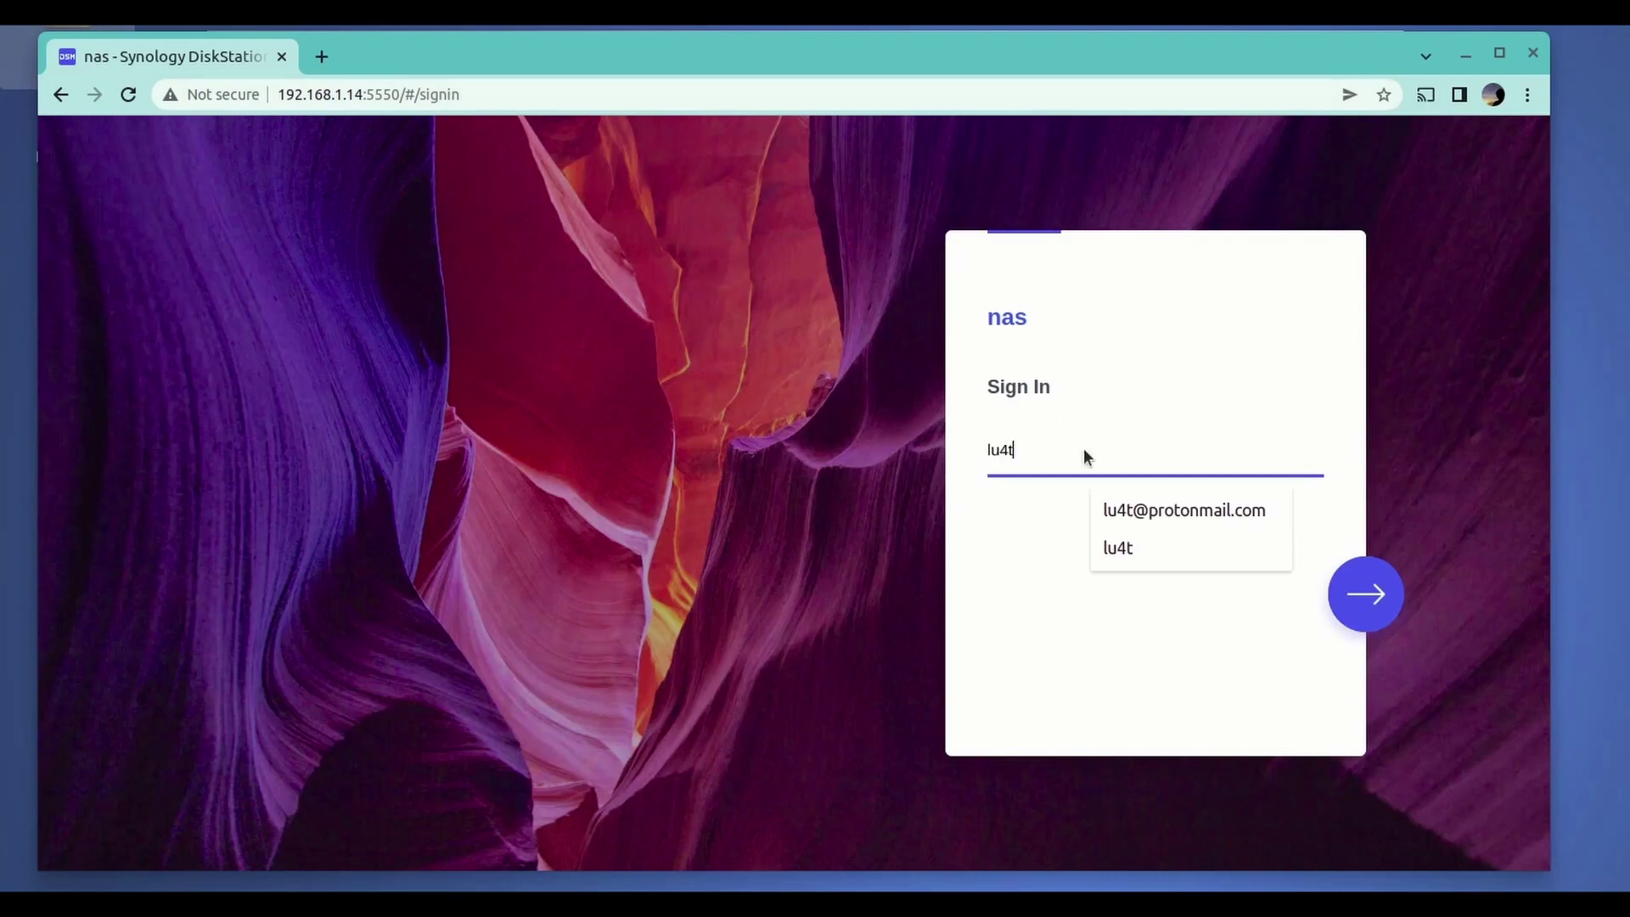
pyautogui.write('4t')
pyautogui.click(1159, 535)
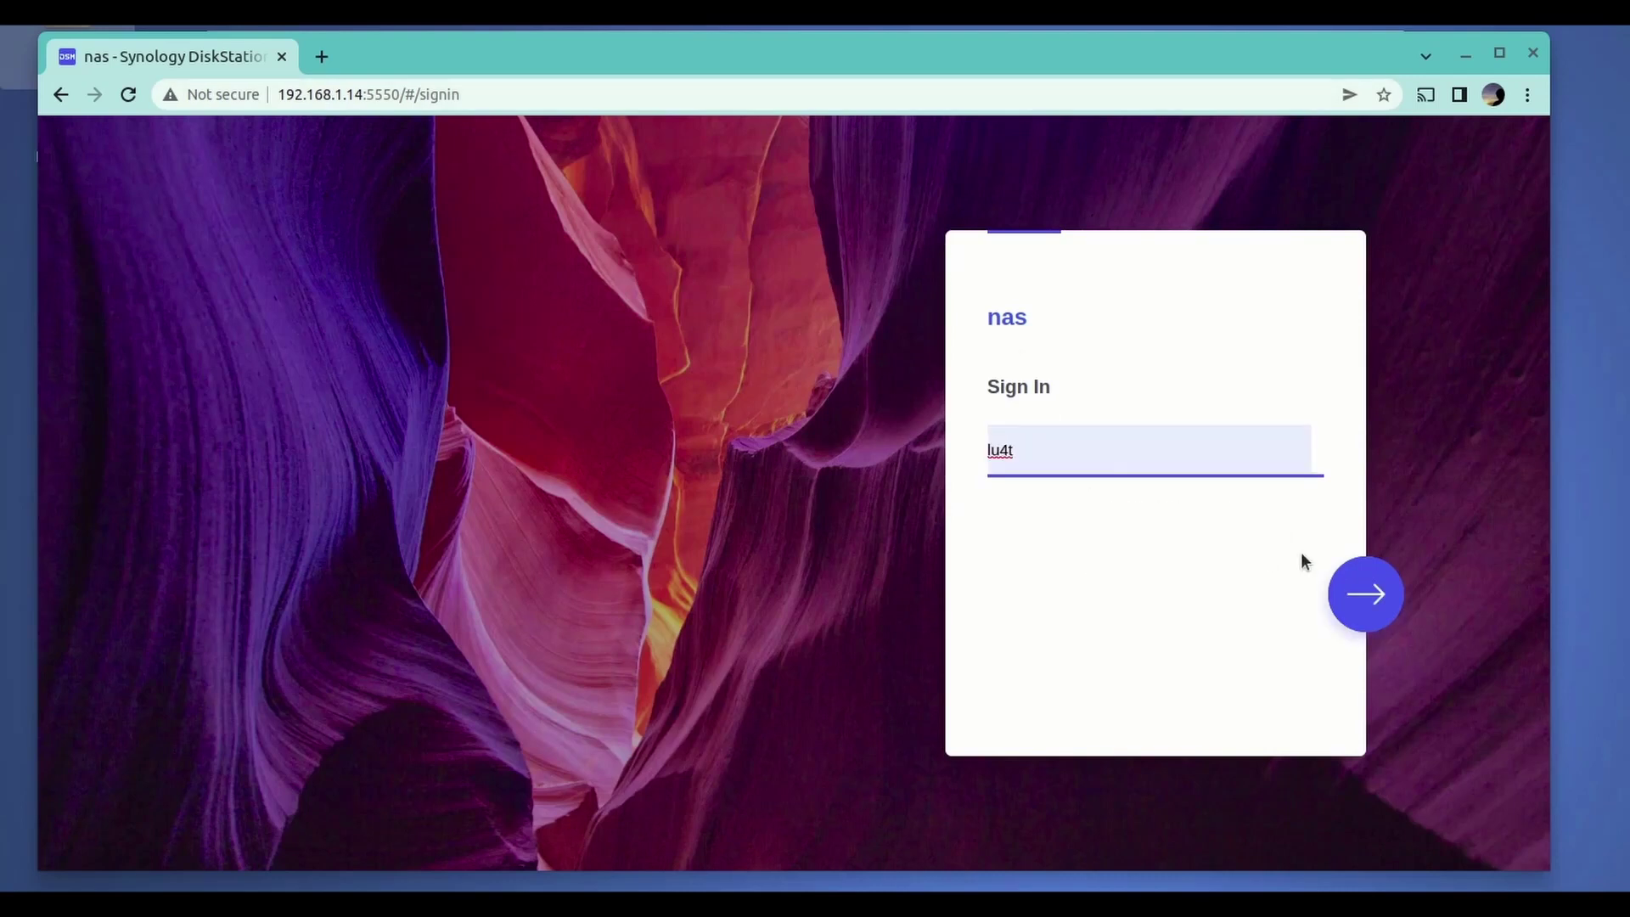
pyautogui.click(1352, 586)
pyautogui.write('••••')
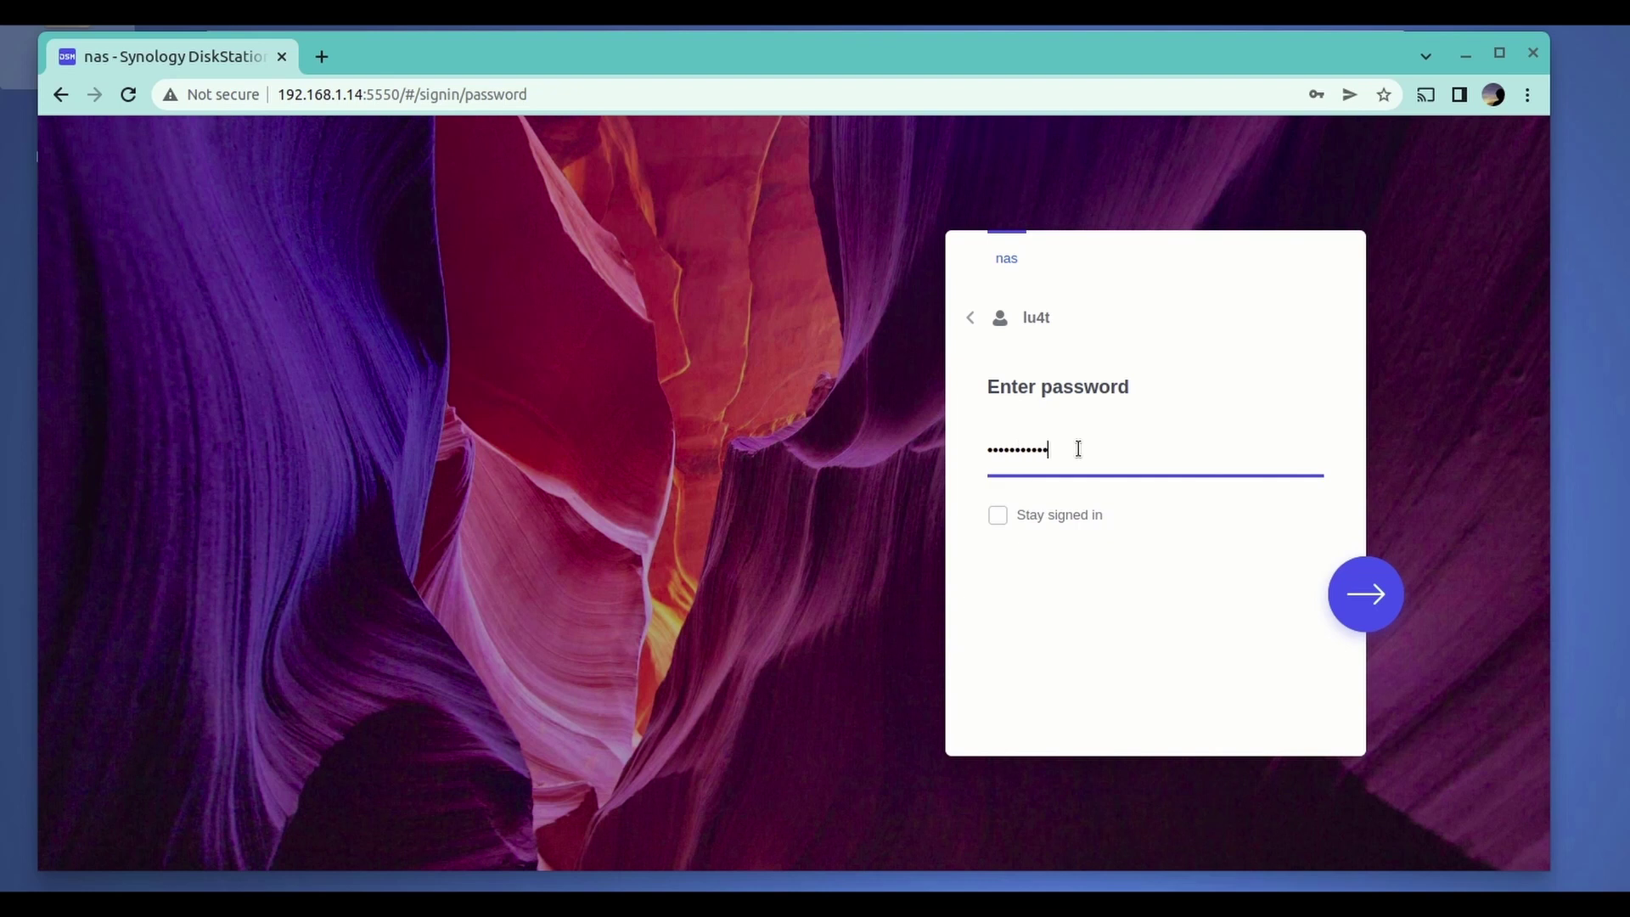
pyautogui.write('•••••••')
pyautogui.press('Return')
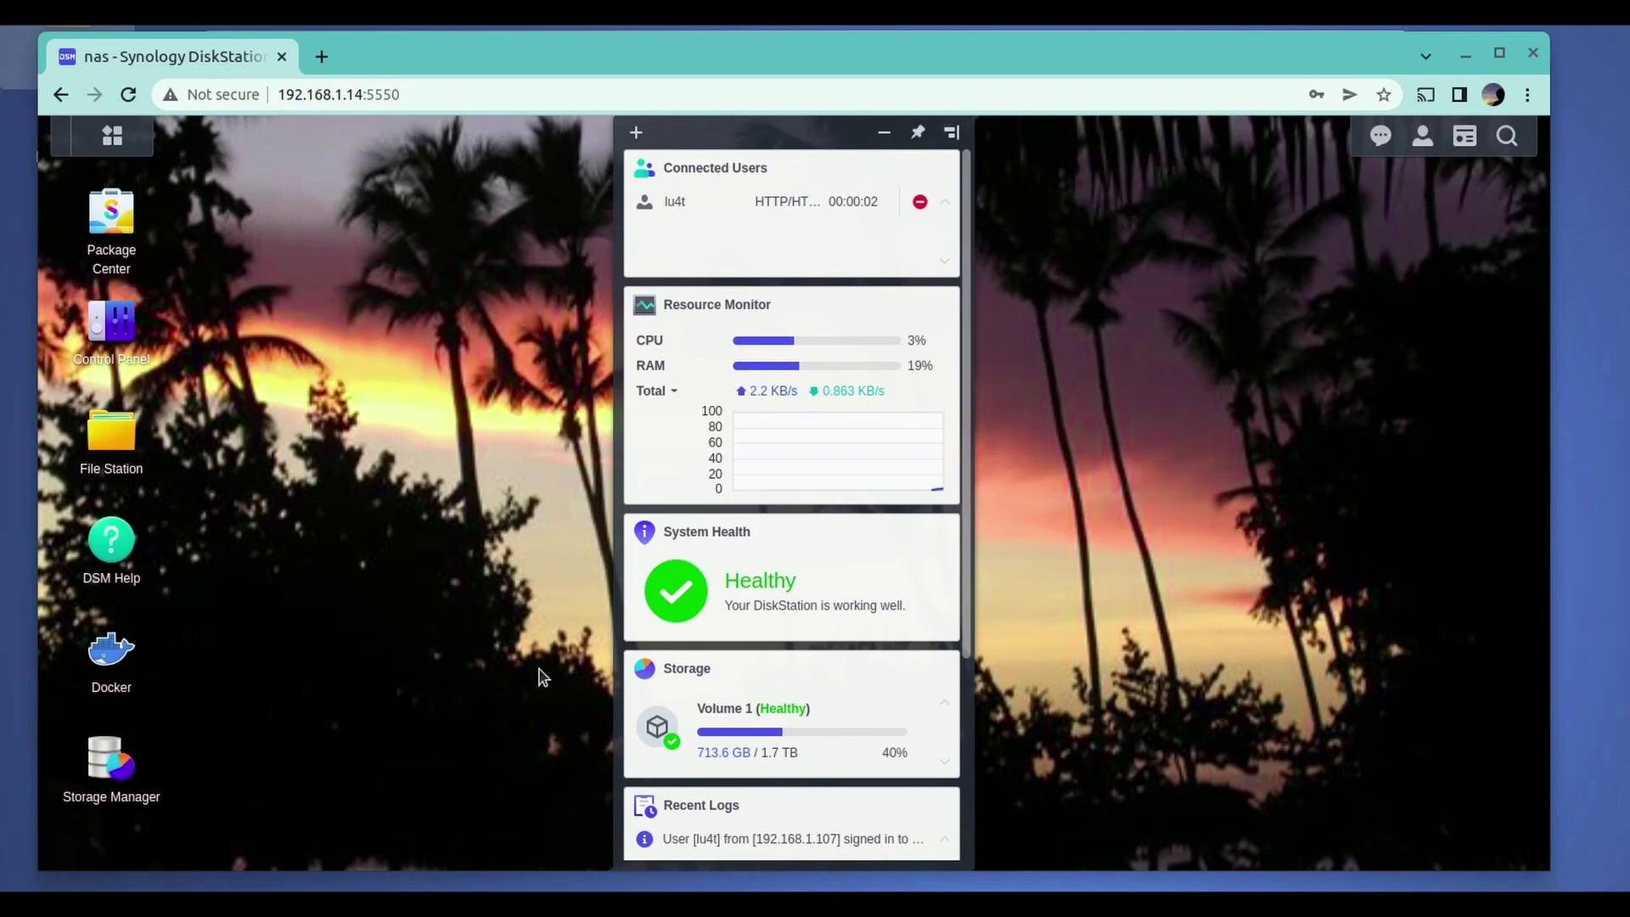
# - In Docker's Container list, select the cloudflare-youtube-tunnel container
pyautogui.click(115, 658)
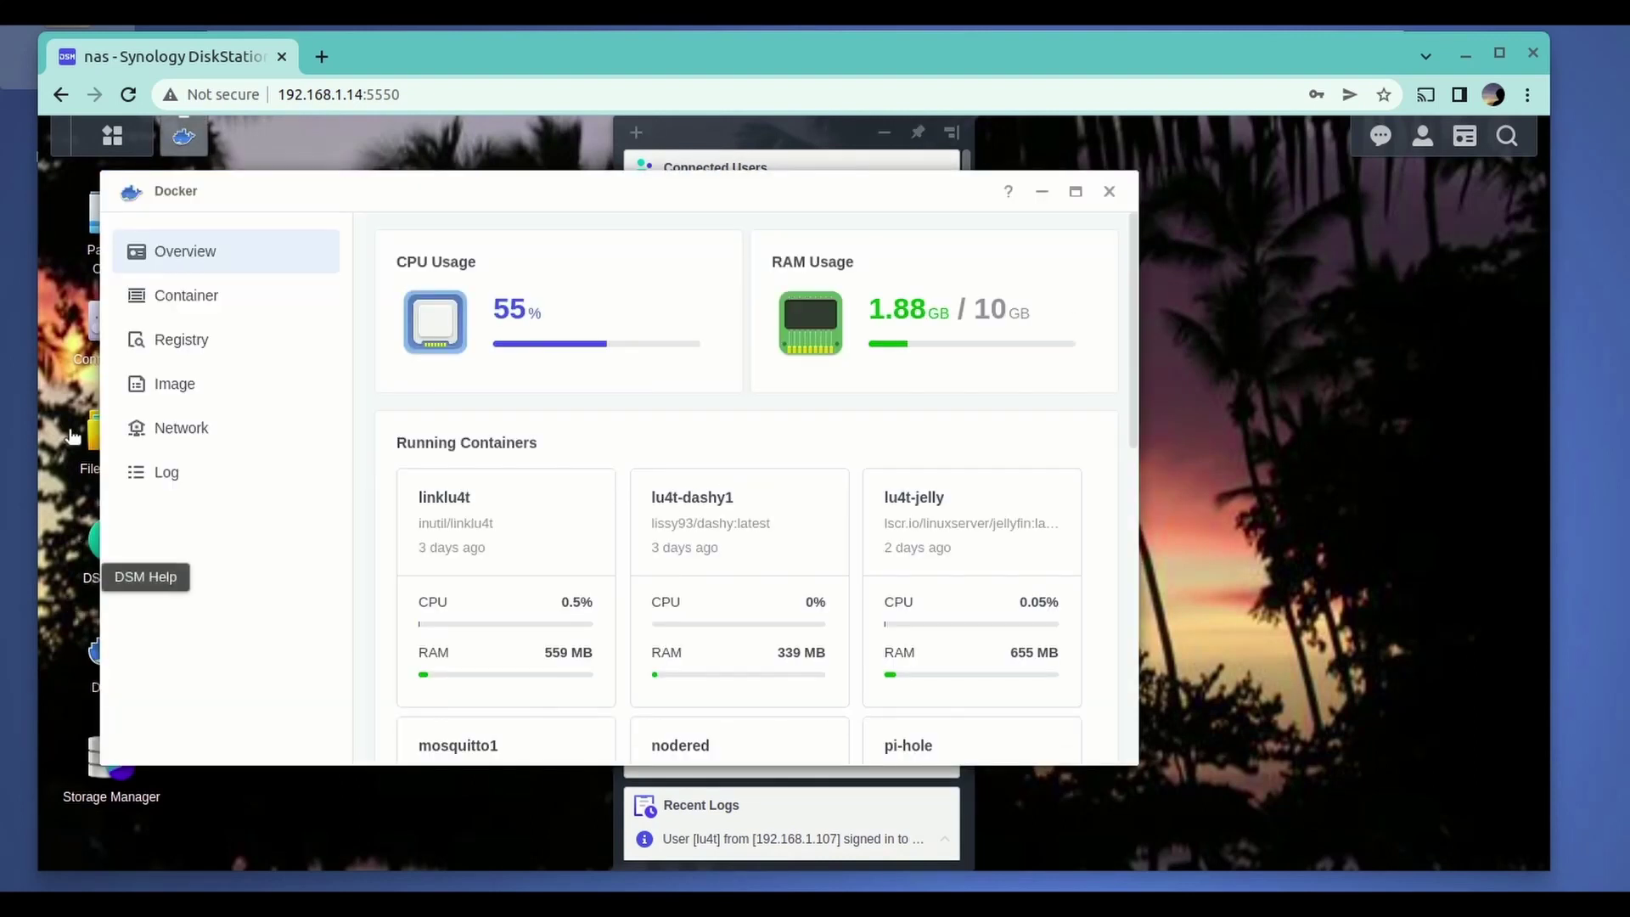
pyautogui.click(195, 296)
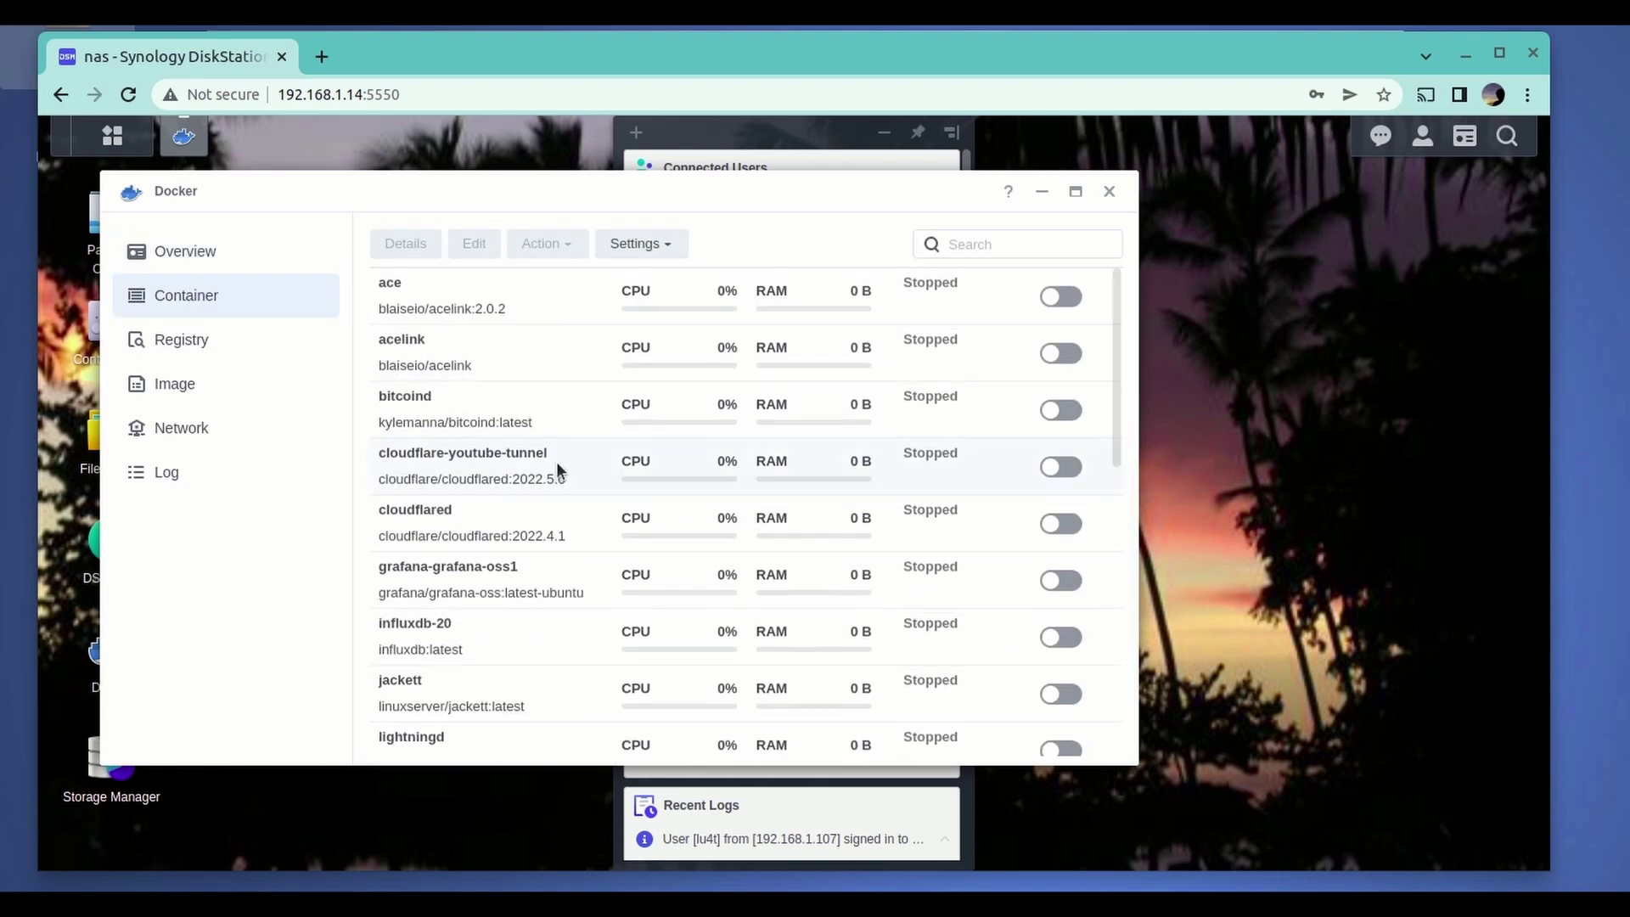
pyautogui.click(557, 461)
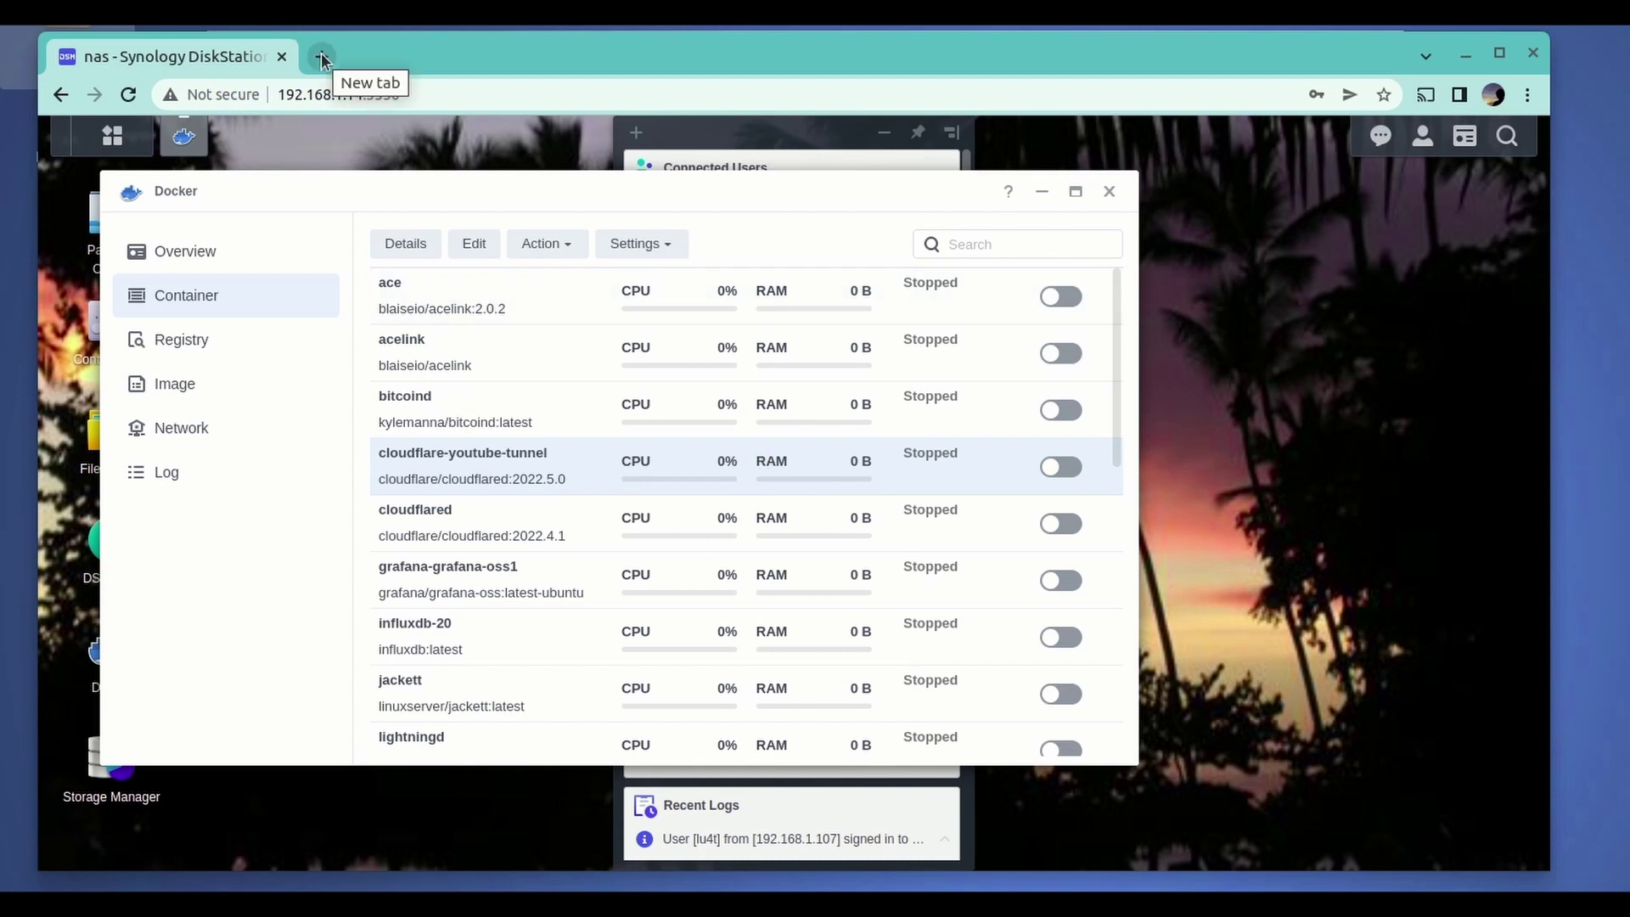
pyautogui.click(321, 56)
# - Go to cloudflare.com and log in to the Cloudflare account with the stored credentials
pyautogui.write('cl')
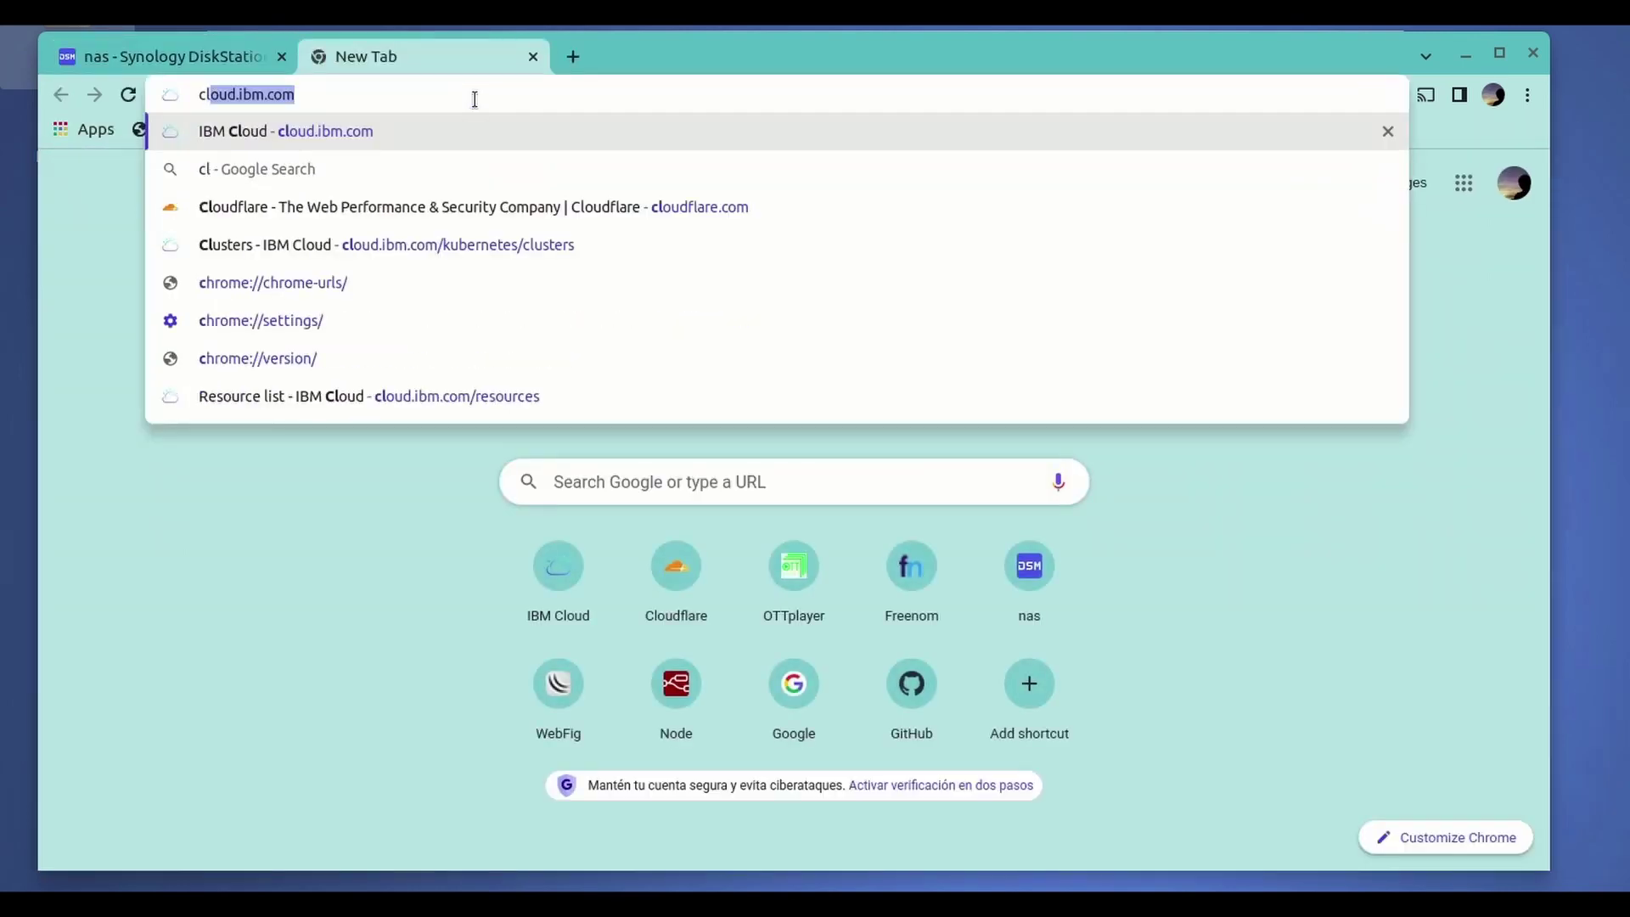
pyautogui.write('oudflare.com')
pyautogui.press('Return')
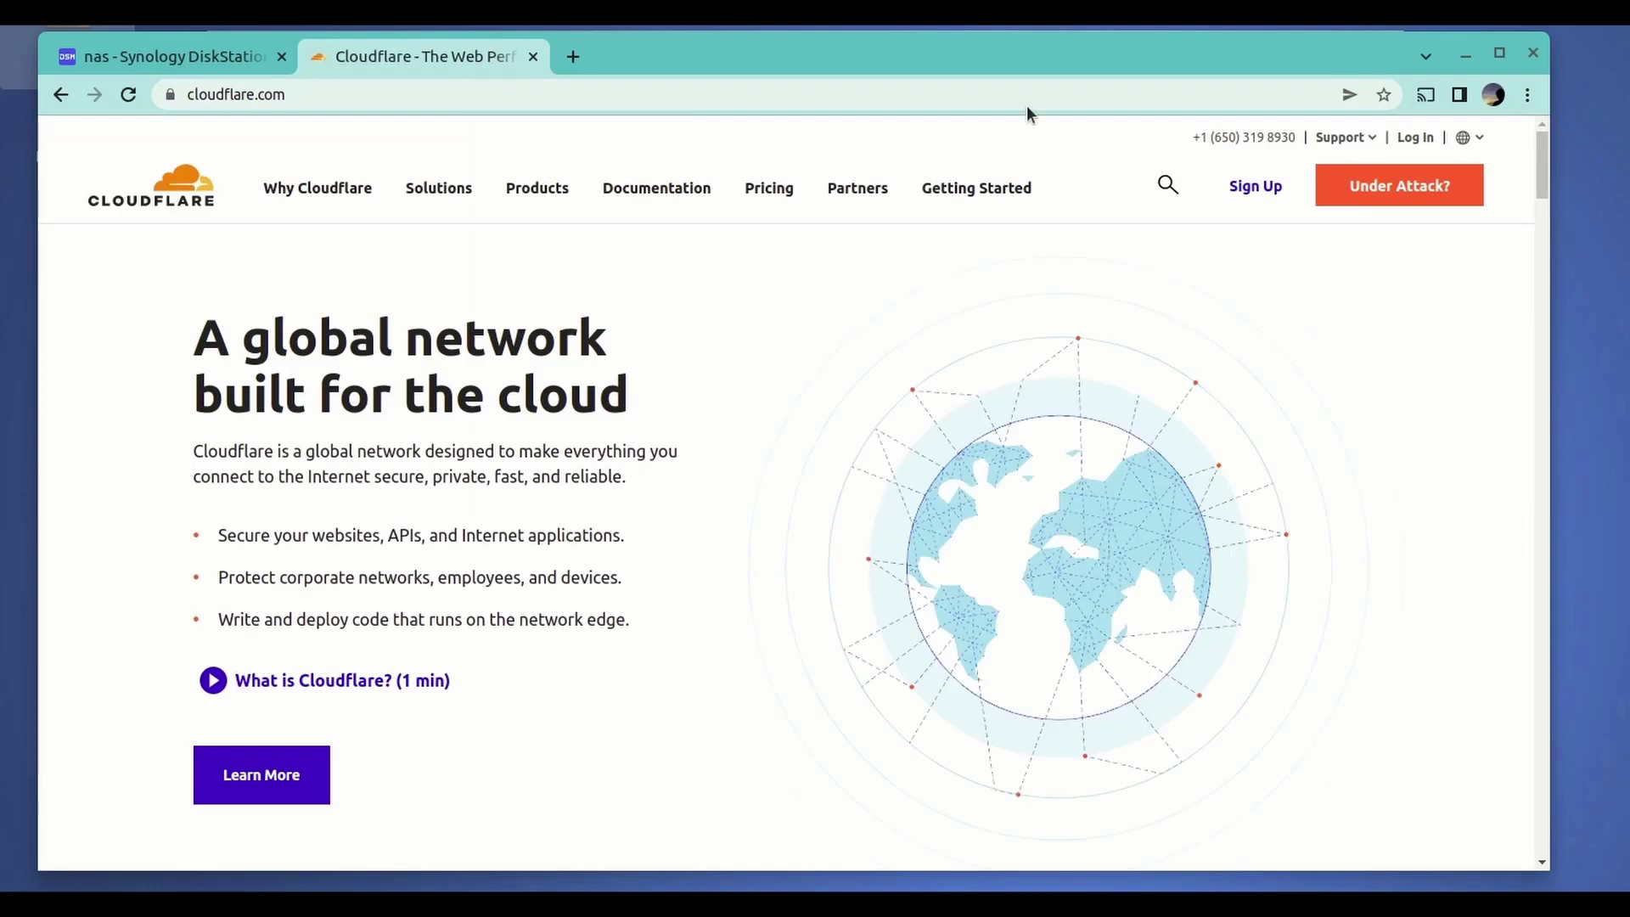
pyautogui.click(1437, 139)
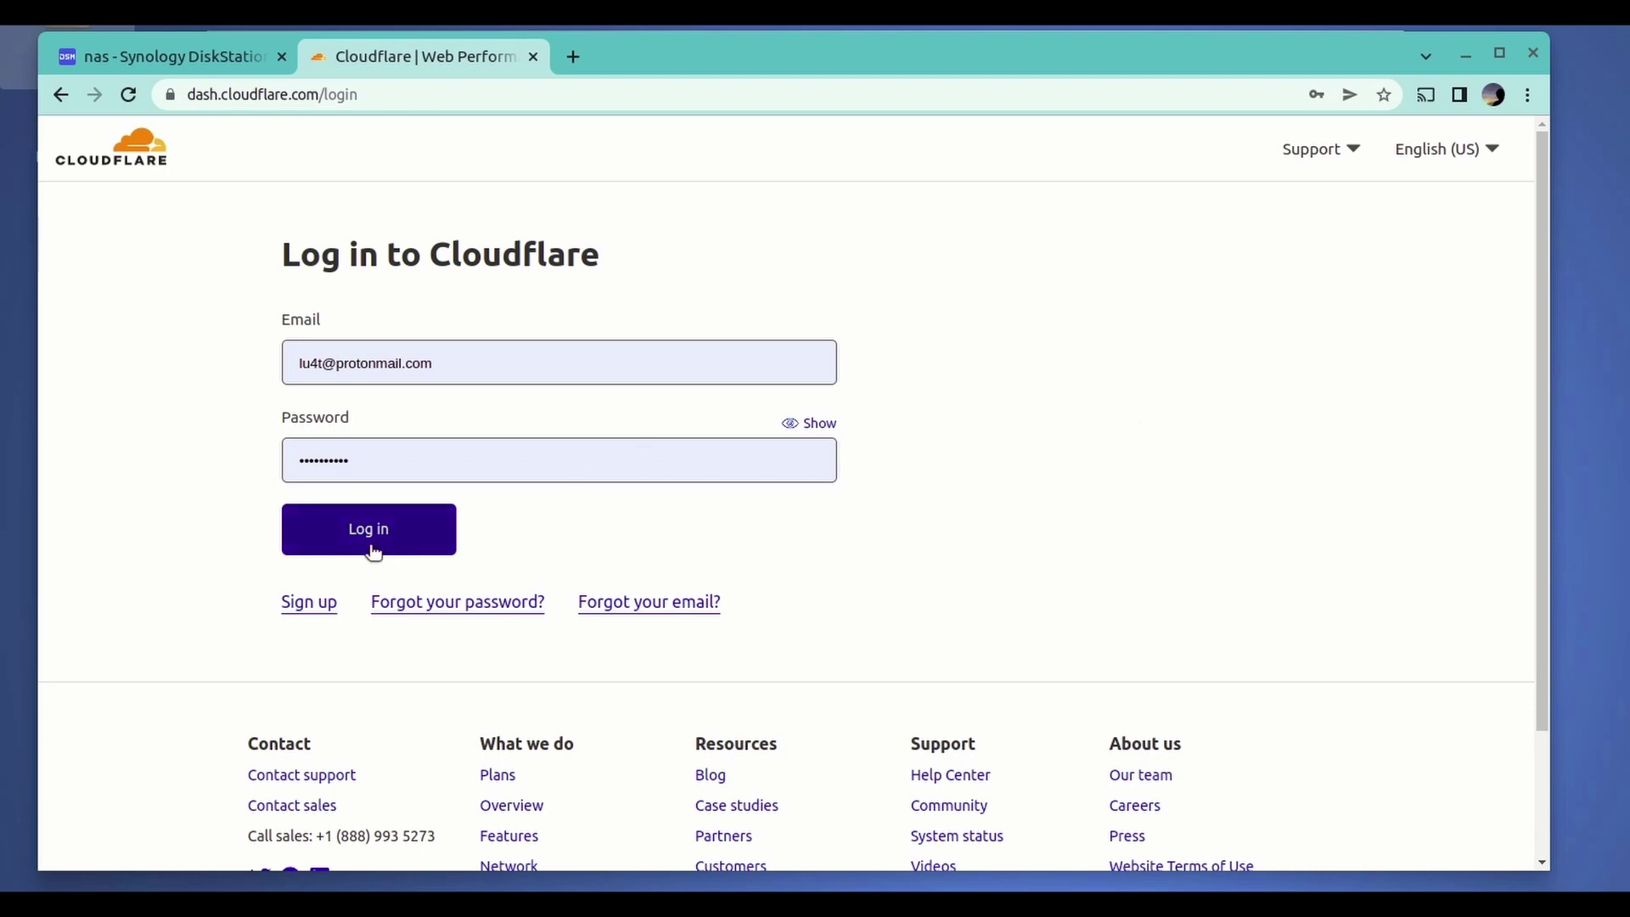
pyautogui.click(370, 548)
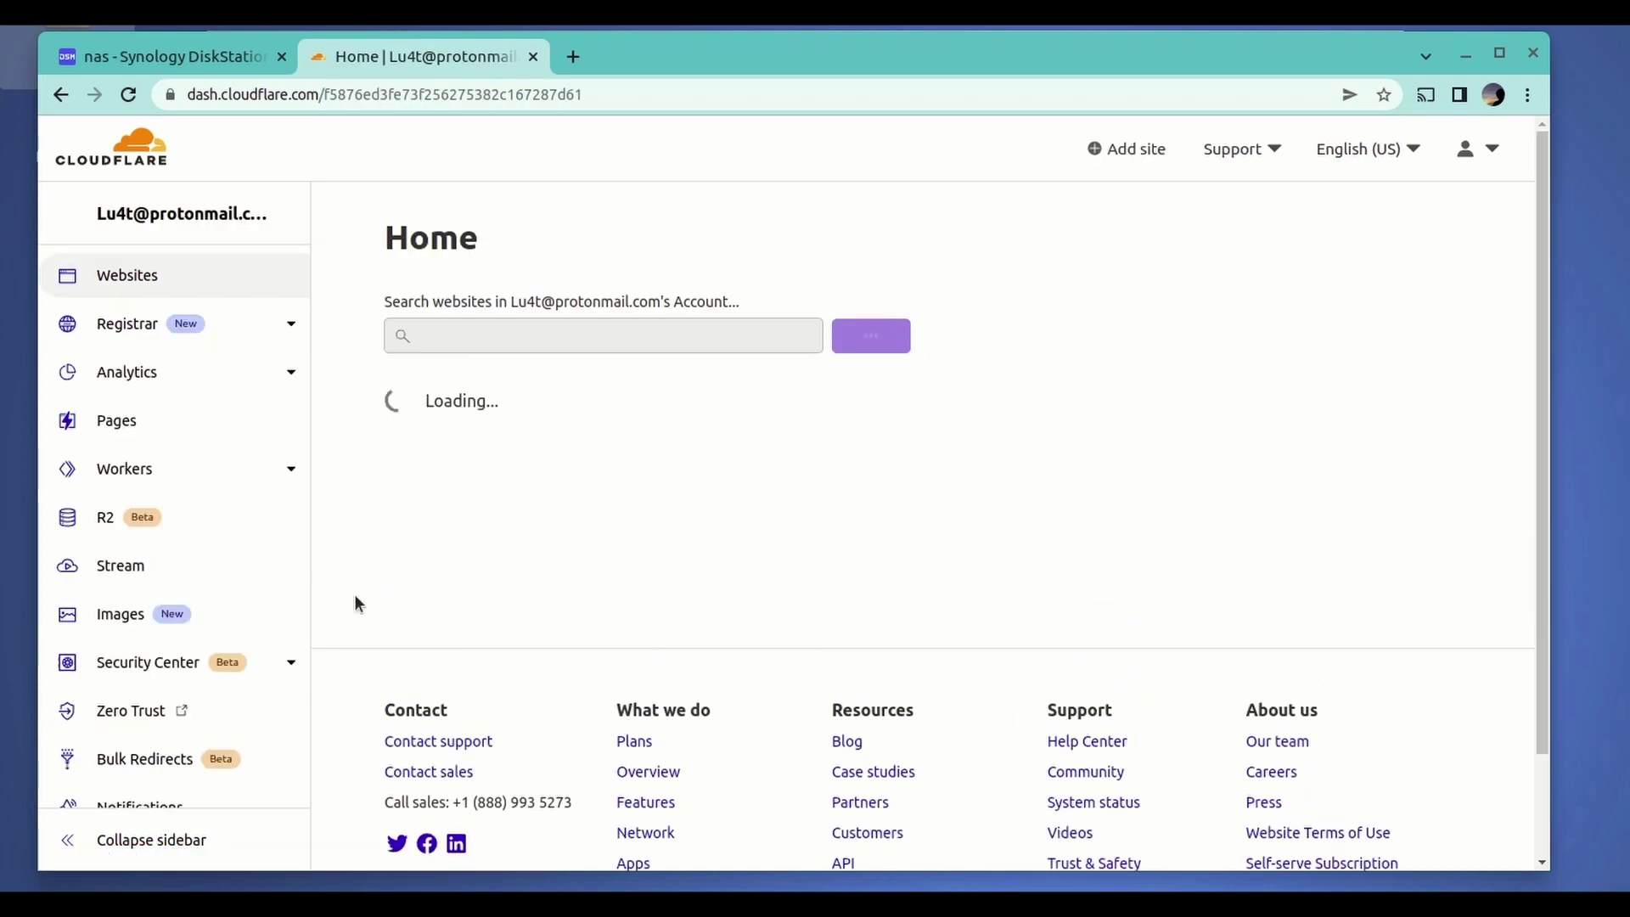
# - In Zero Trust, open Access > Tunnels and select the you-tube-test tunnel ID
pyautogui.click(132, 710)
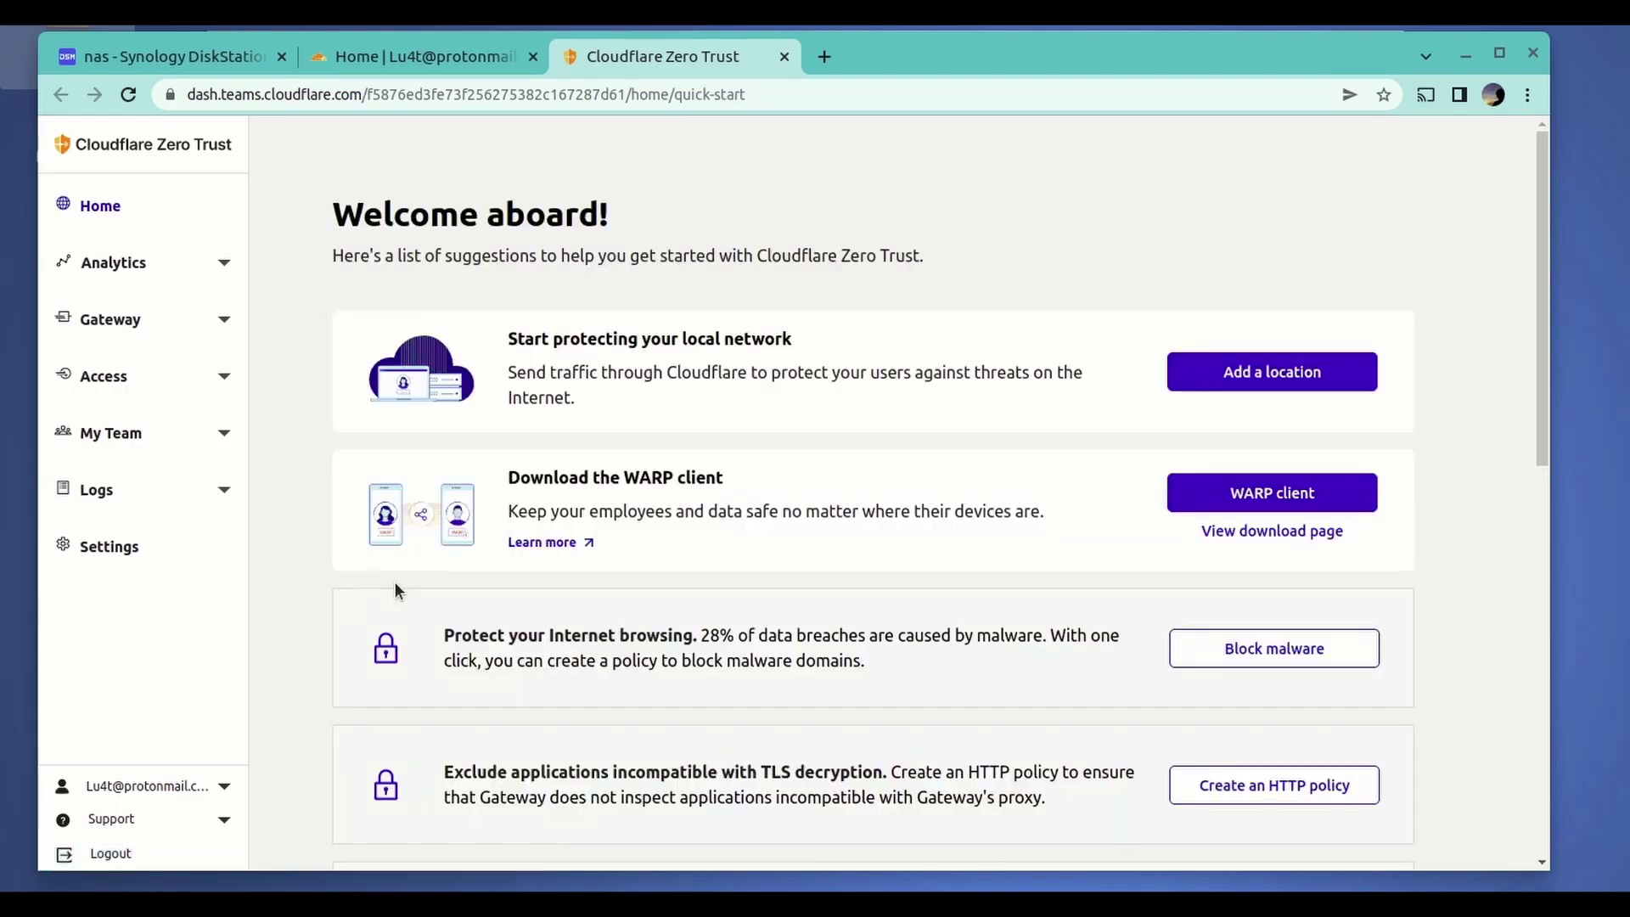
pyautogui.click(224, 376)
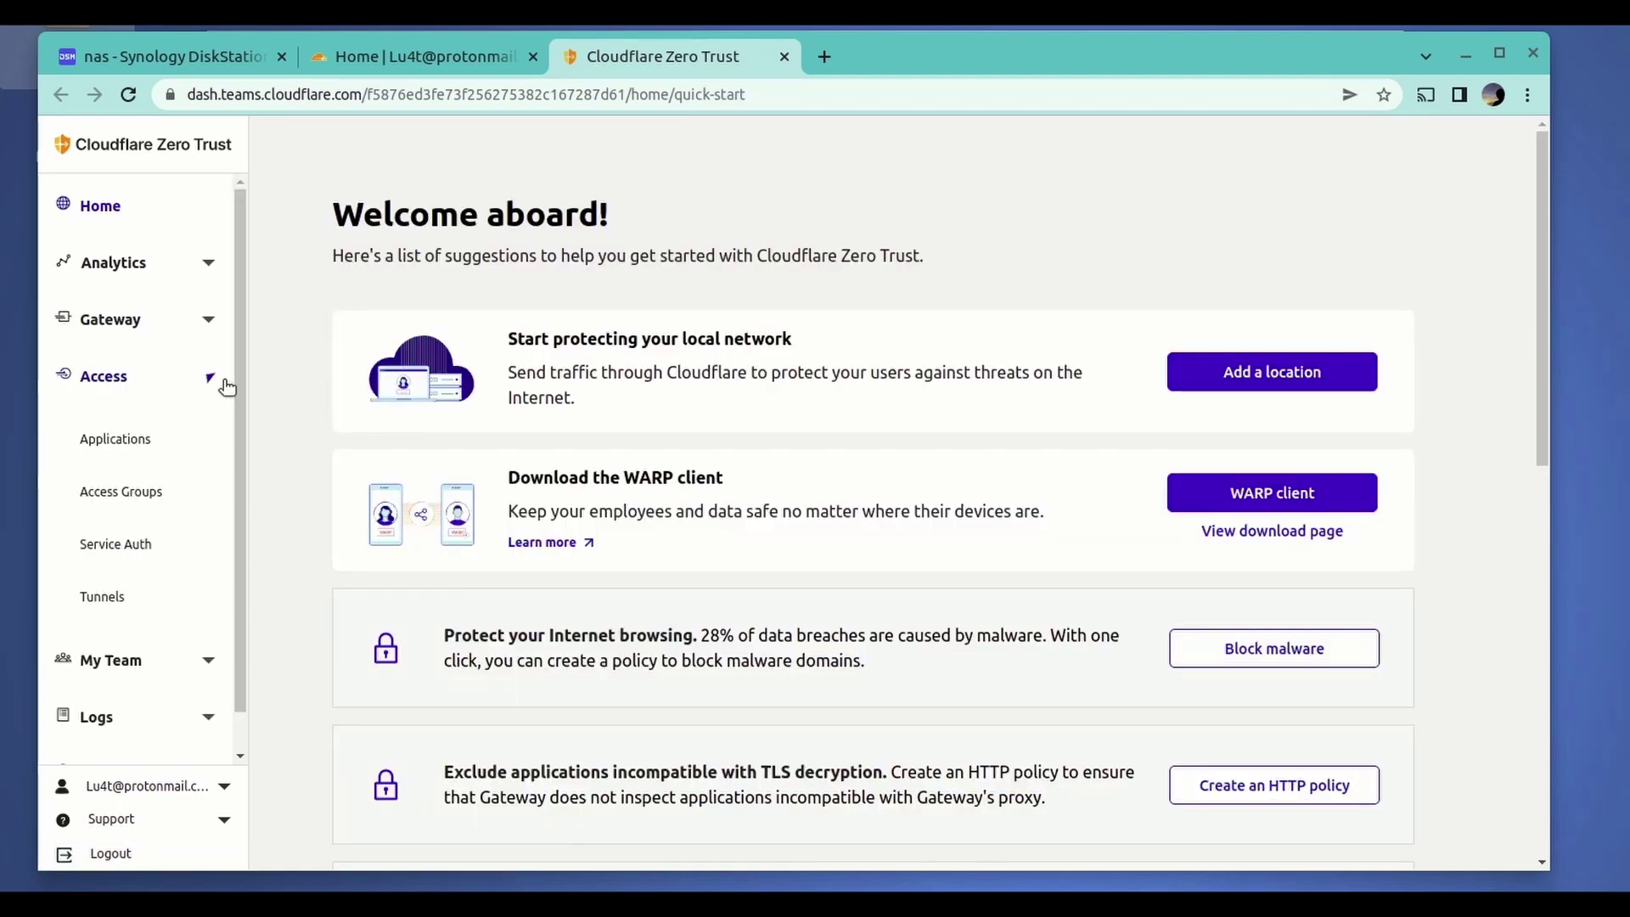
pyautogui.click(108, 600)
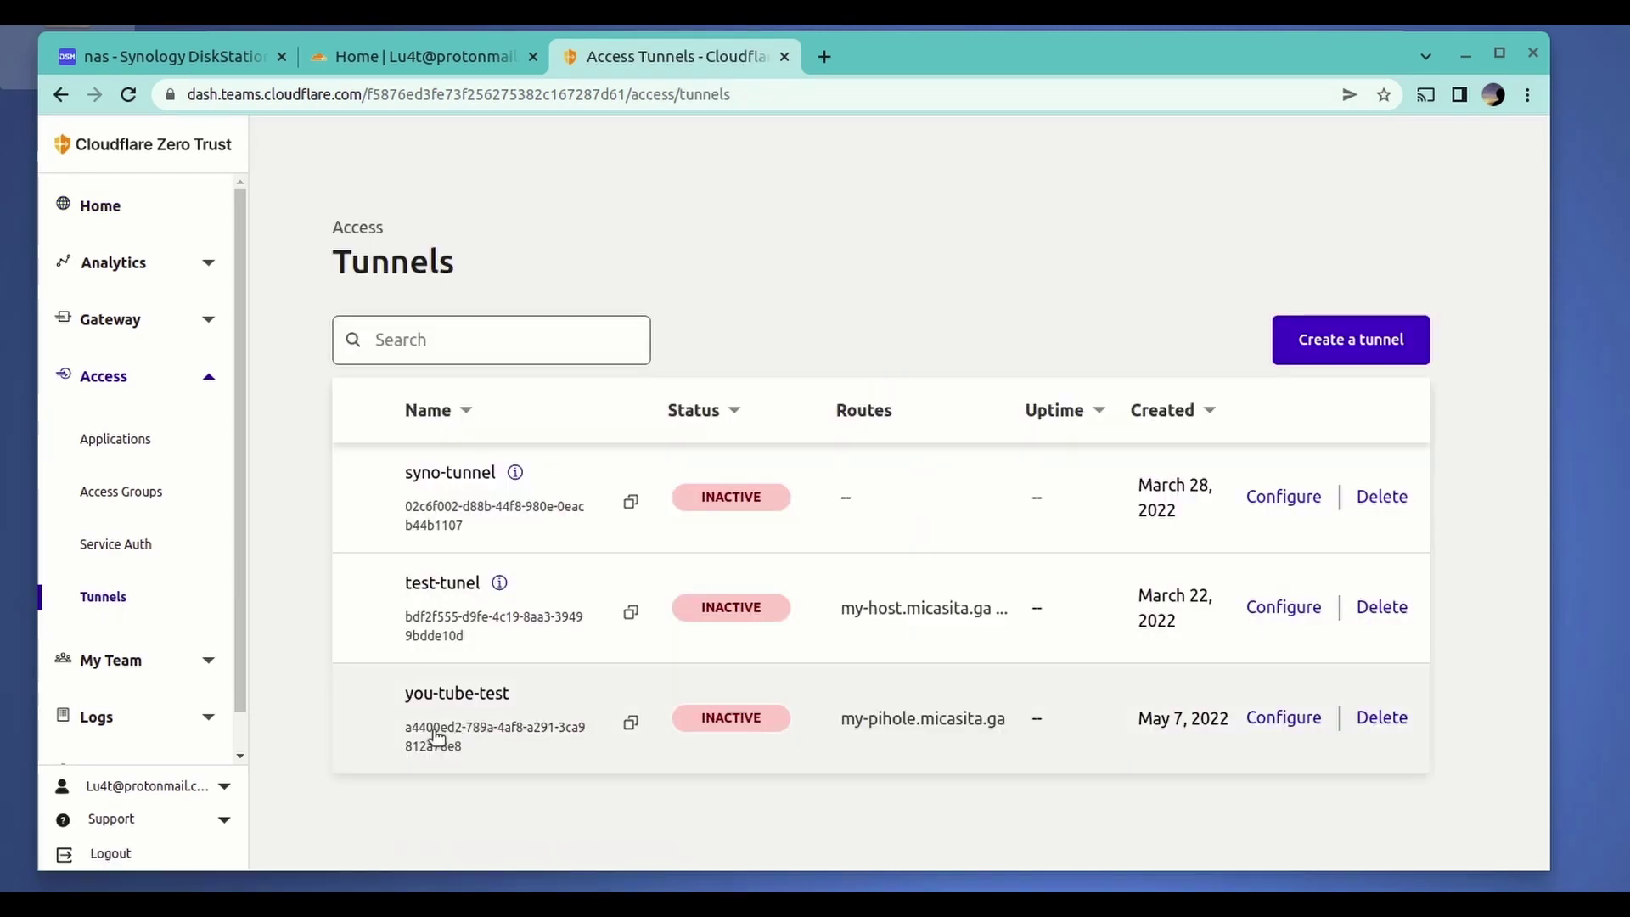
pyautogui.moveTo(408, 727); pyautogui.dragTo(495, 757)
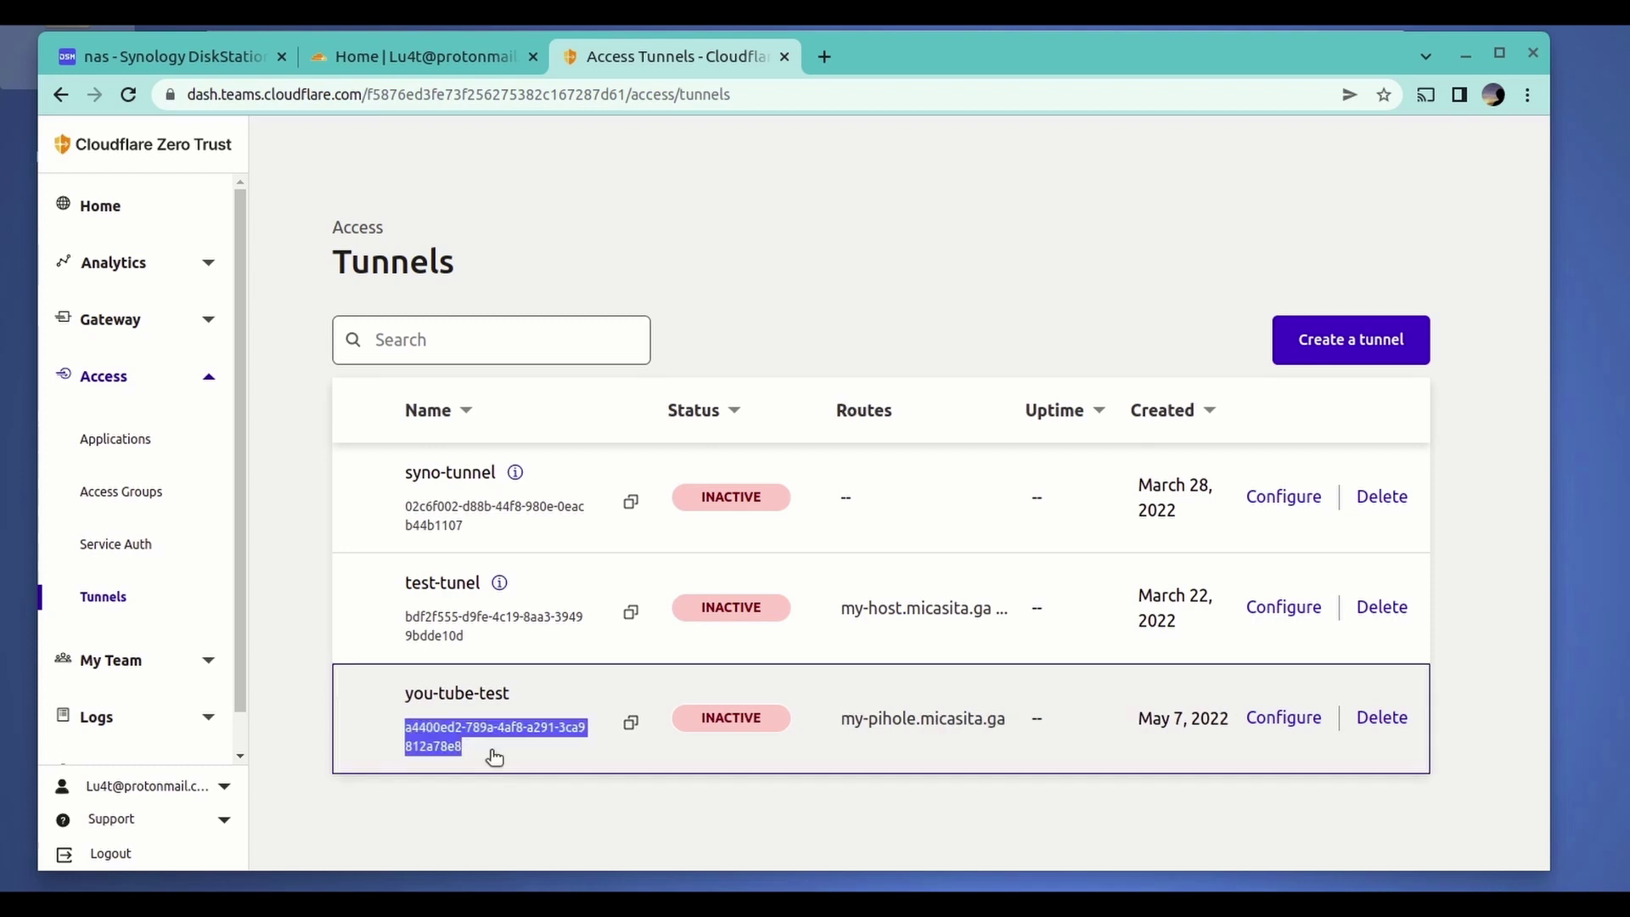
# - Compare that ID with the tunnel ID in micasita.ga's my-pihole DNS record
pyautogui.click(438, 53)
pyautogui.click(1087, 430)
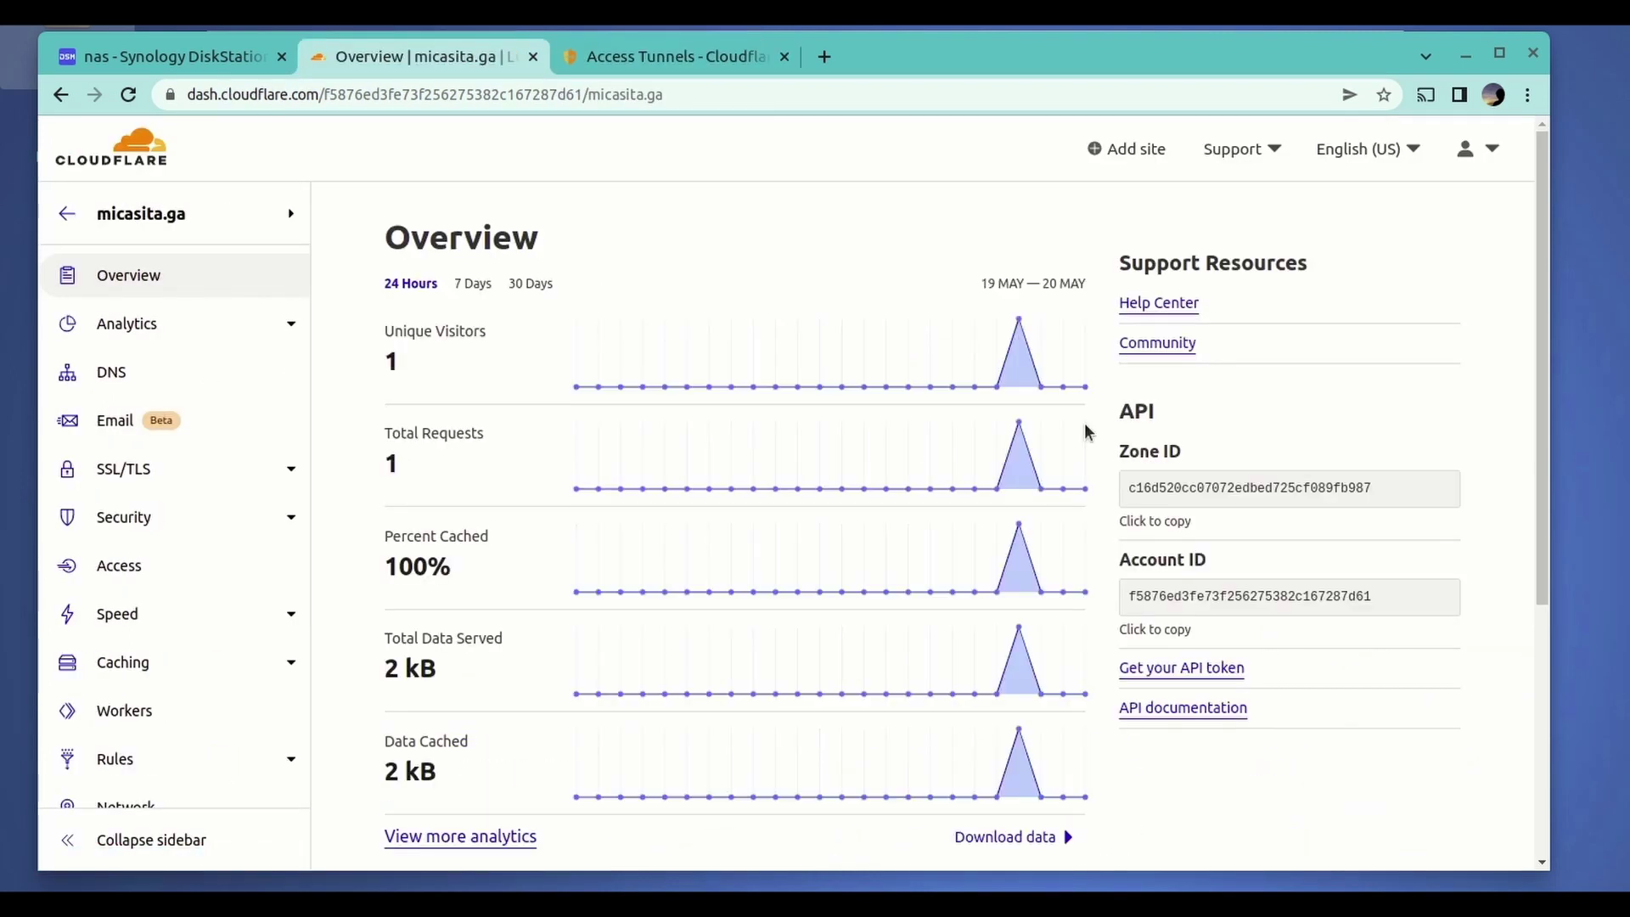
pyautogui.click(117, 376)
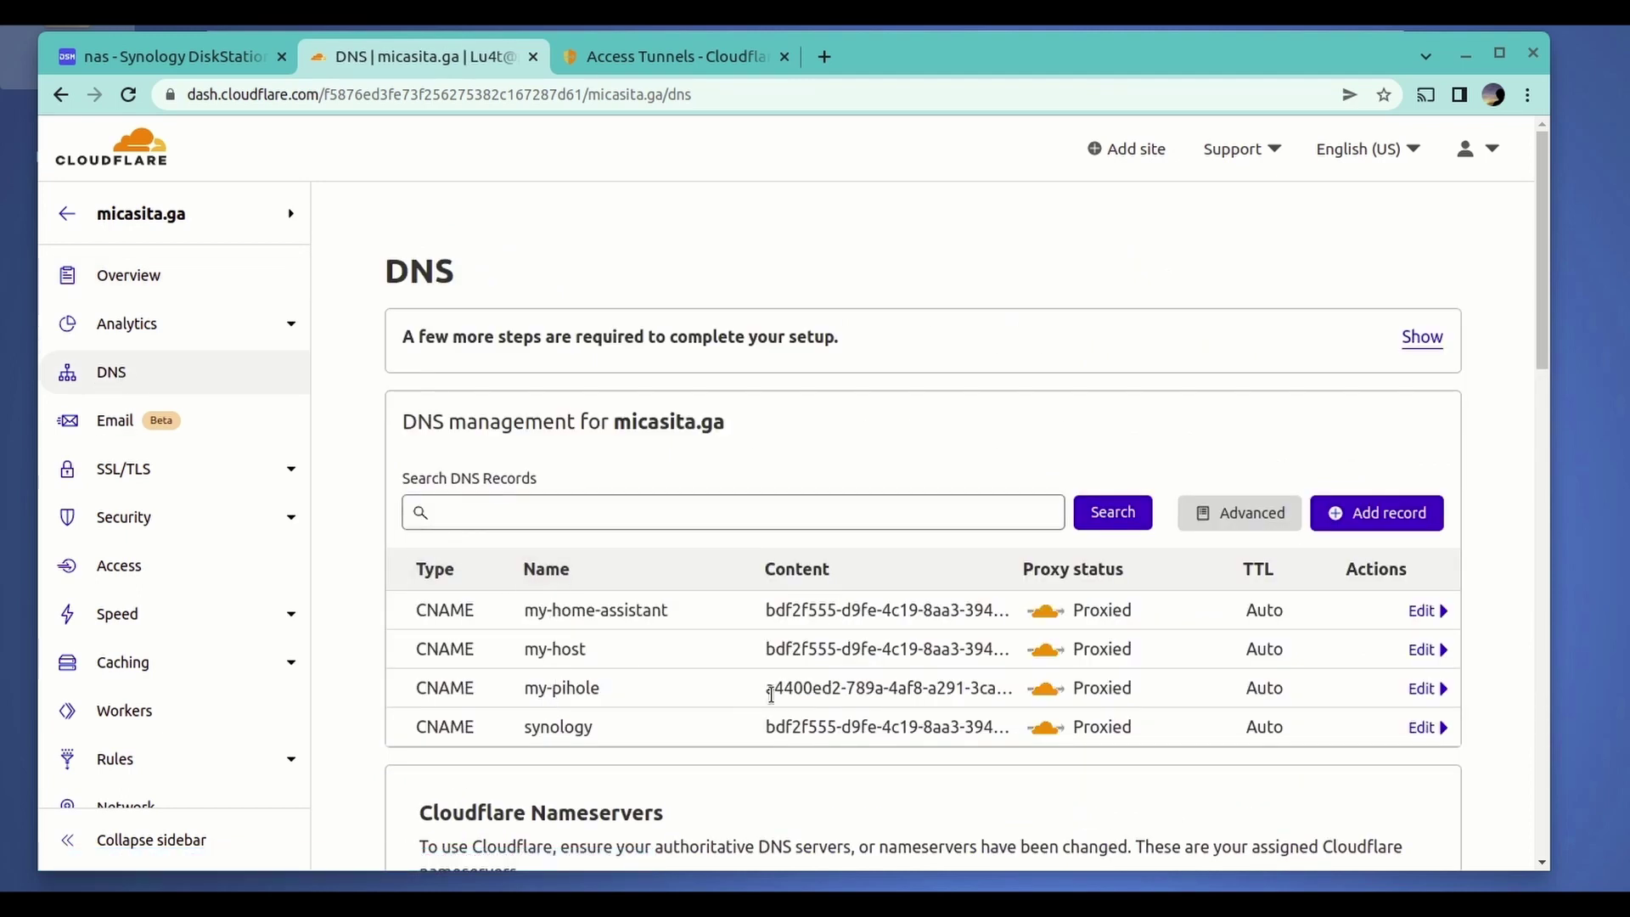
pyautogui.moveTo(769, 689); pyautogui.dragTo(970, 689)
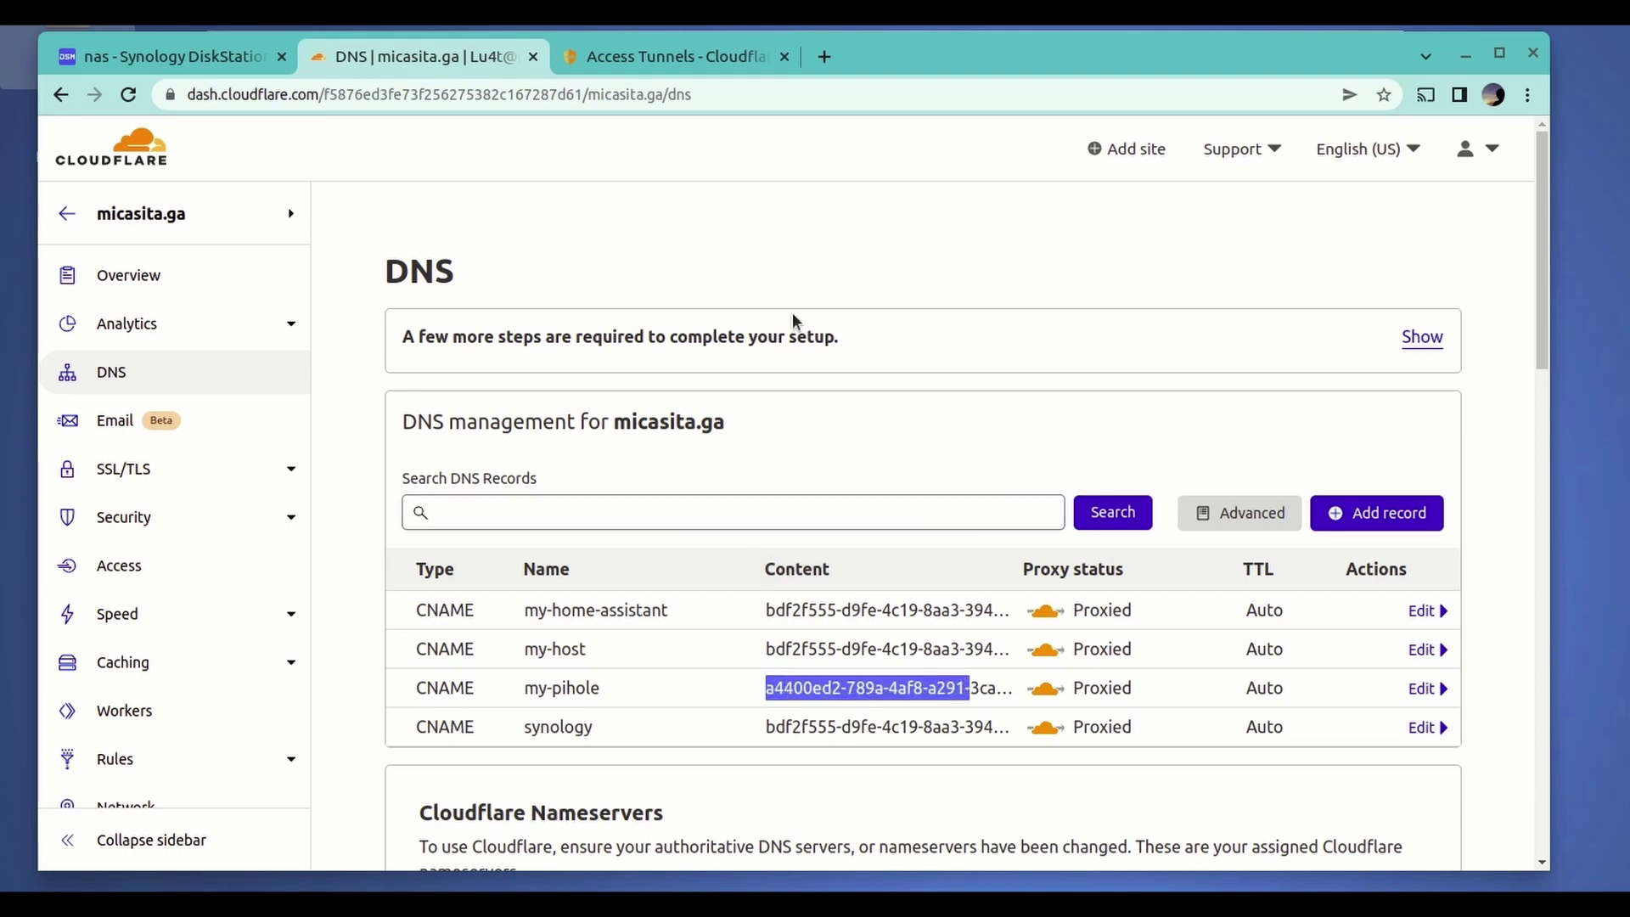
pyautogui.click(651, 44)
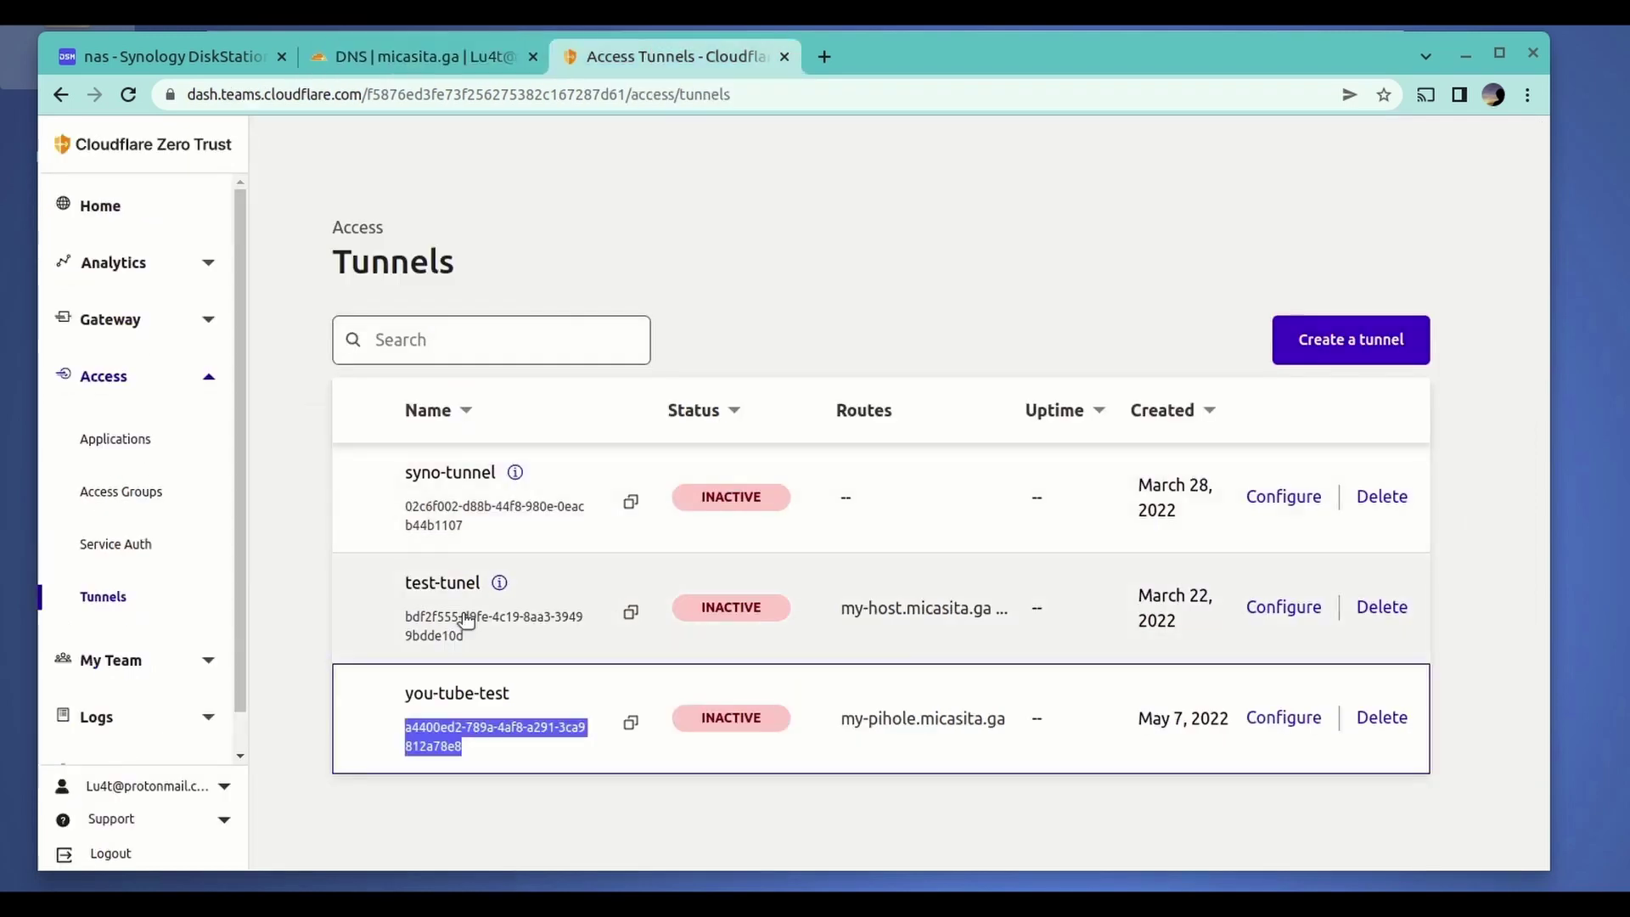
# - Start a new public hostname on you-tube-test with subdomain syno-lu4t on micasita.ga
pyautogui.click(1274, 719)
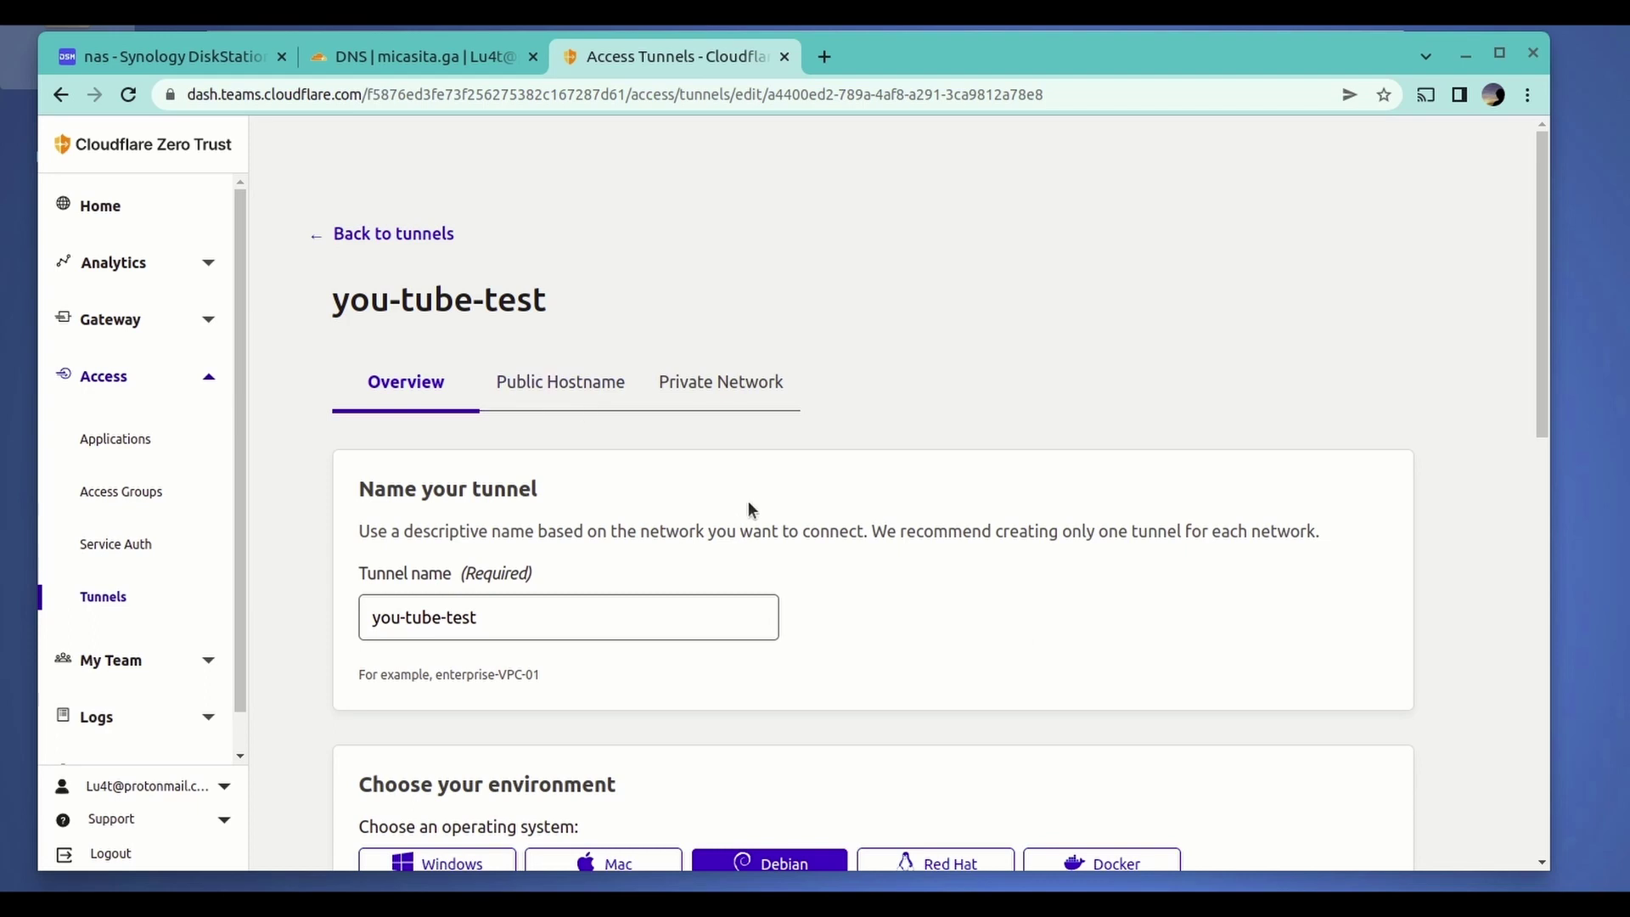
pyautogui.click(564, 379)
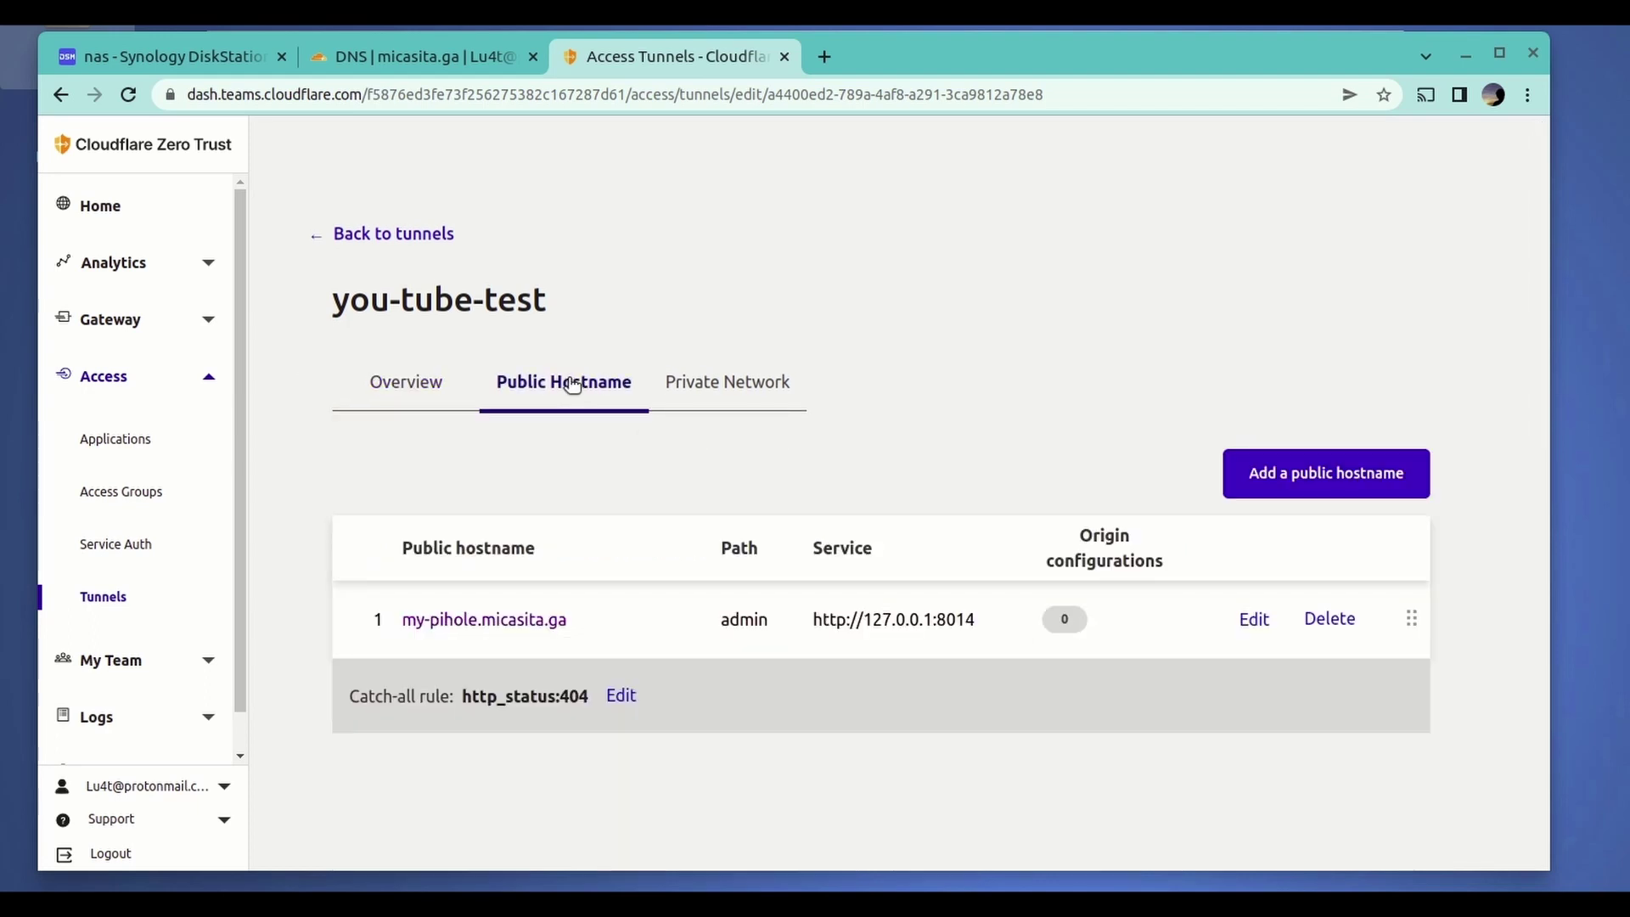
pyautogui.click(1277, 482)
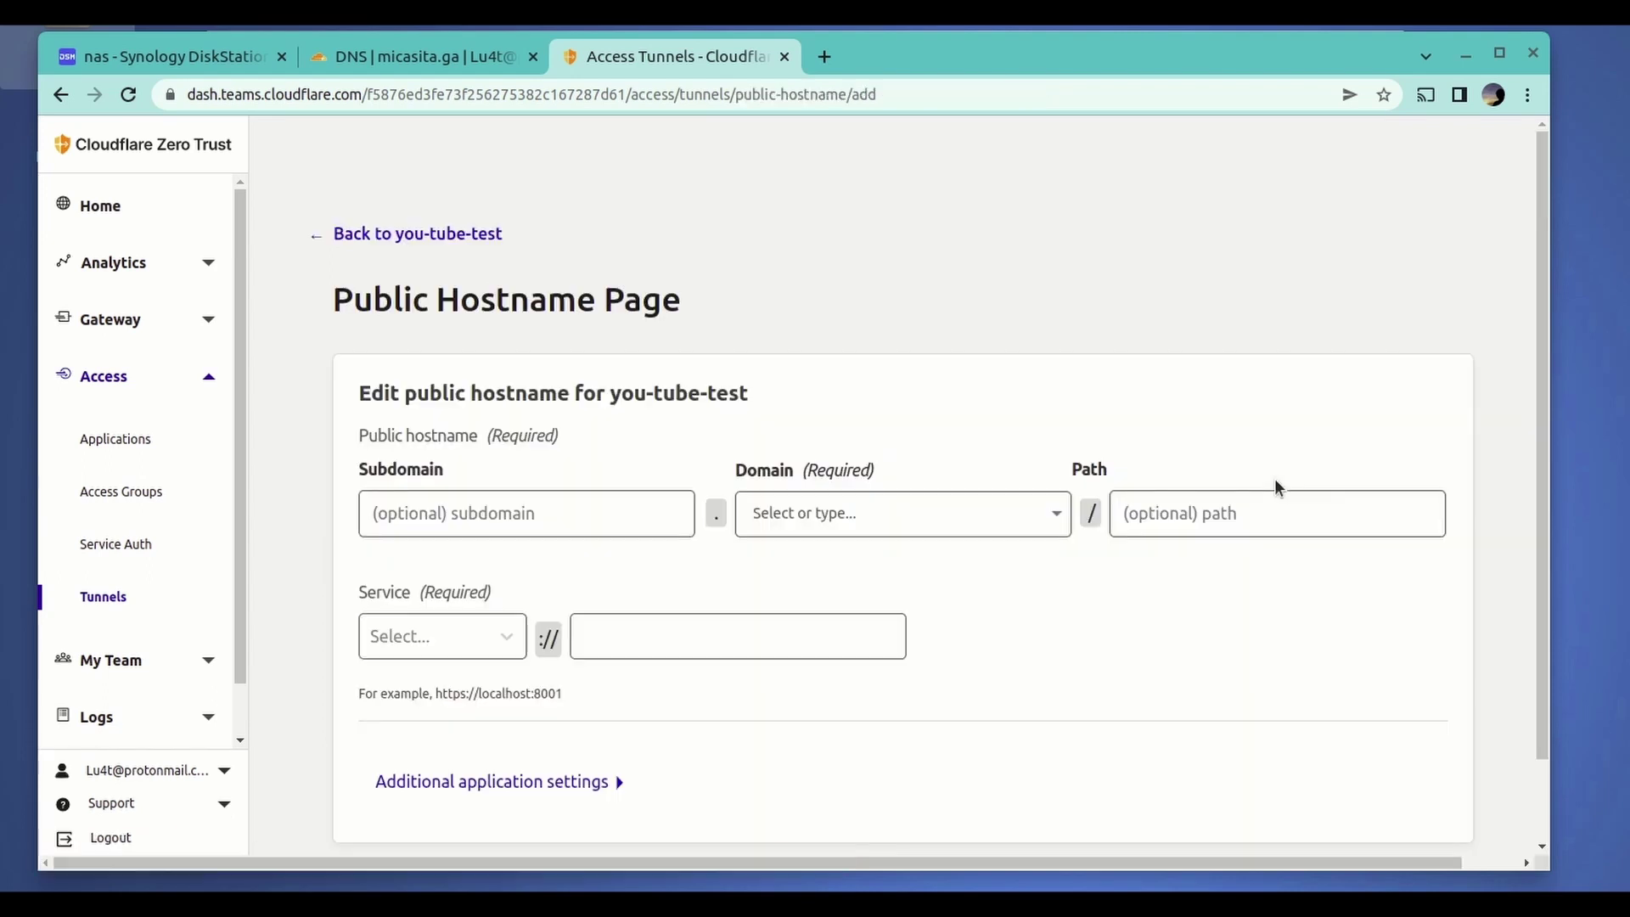
pyautogui.click(554, 521)
pyautogui.write('syno')
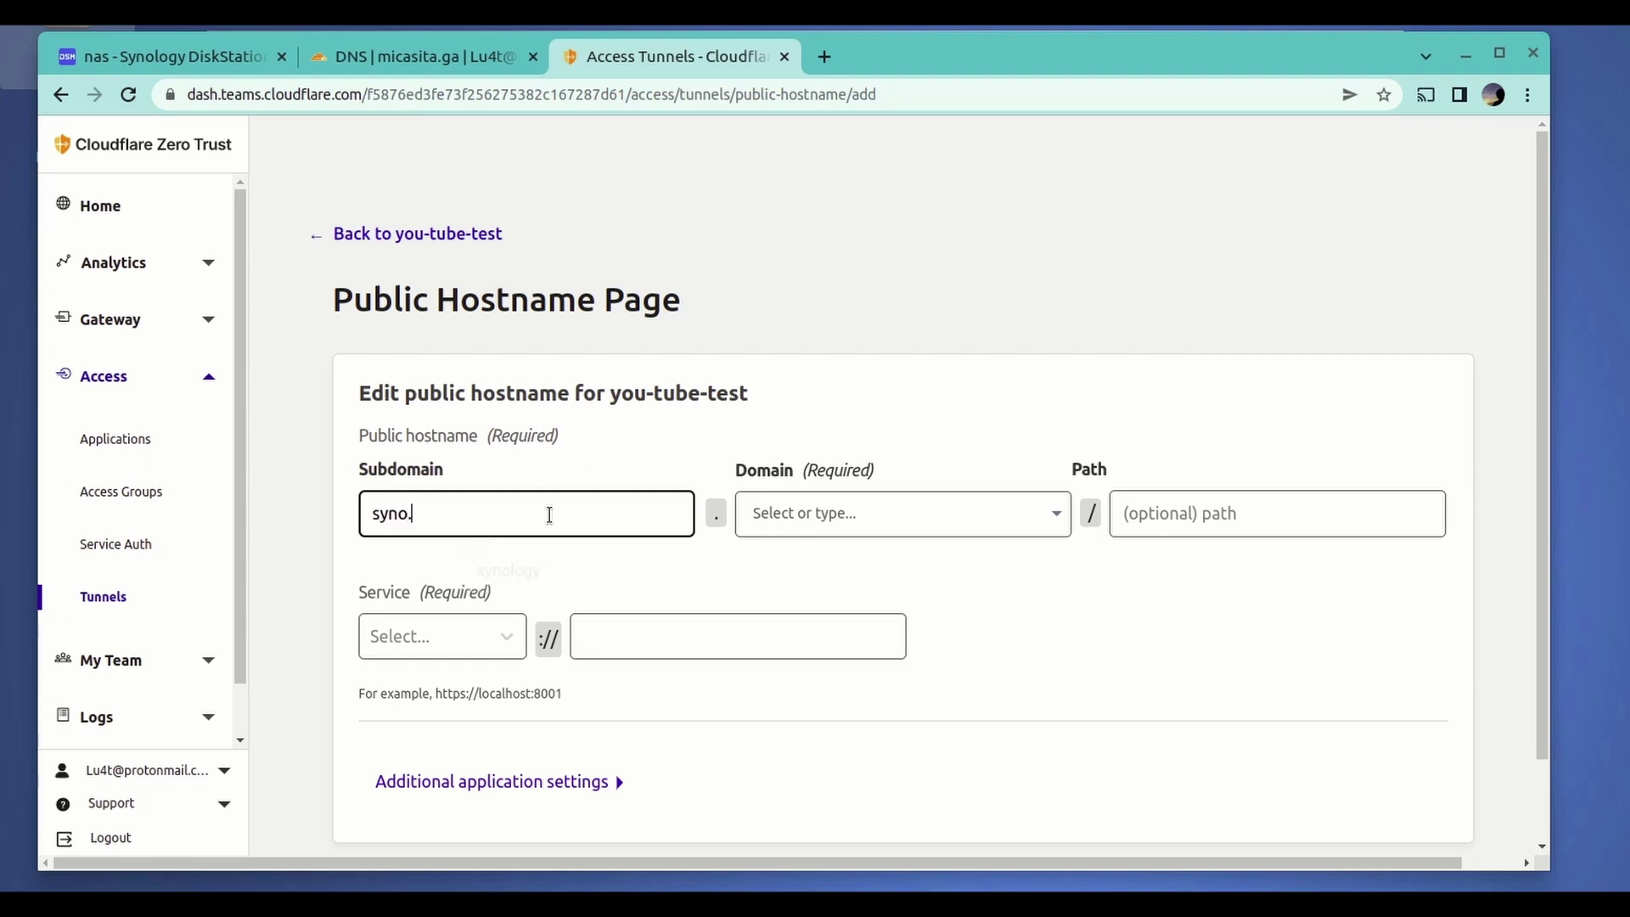
pyautogui.write('l-lu4t')
pyautogui.click(875, 511)
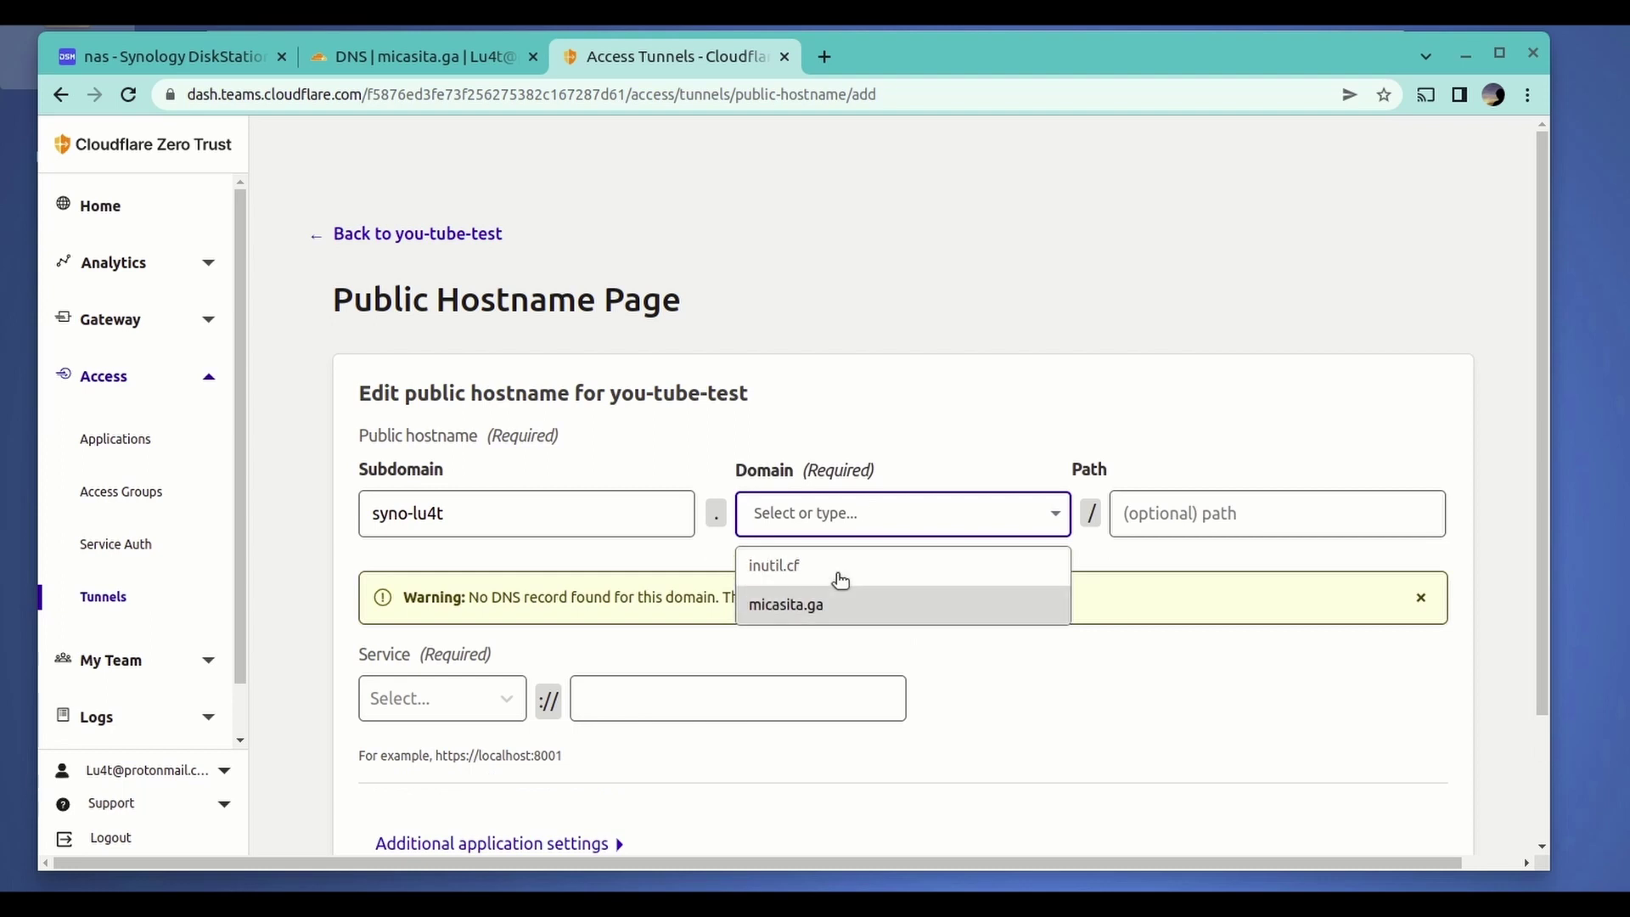
pyautogui.click(821, 608)
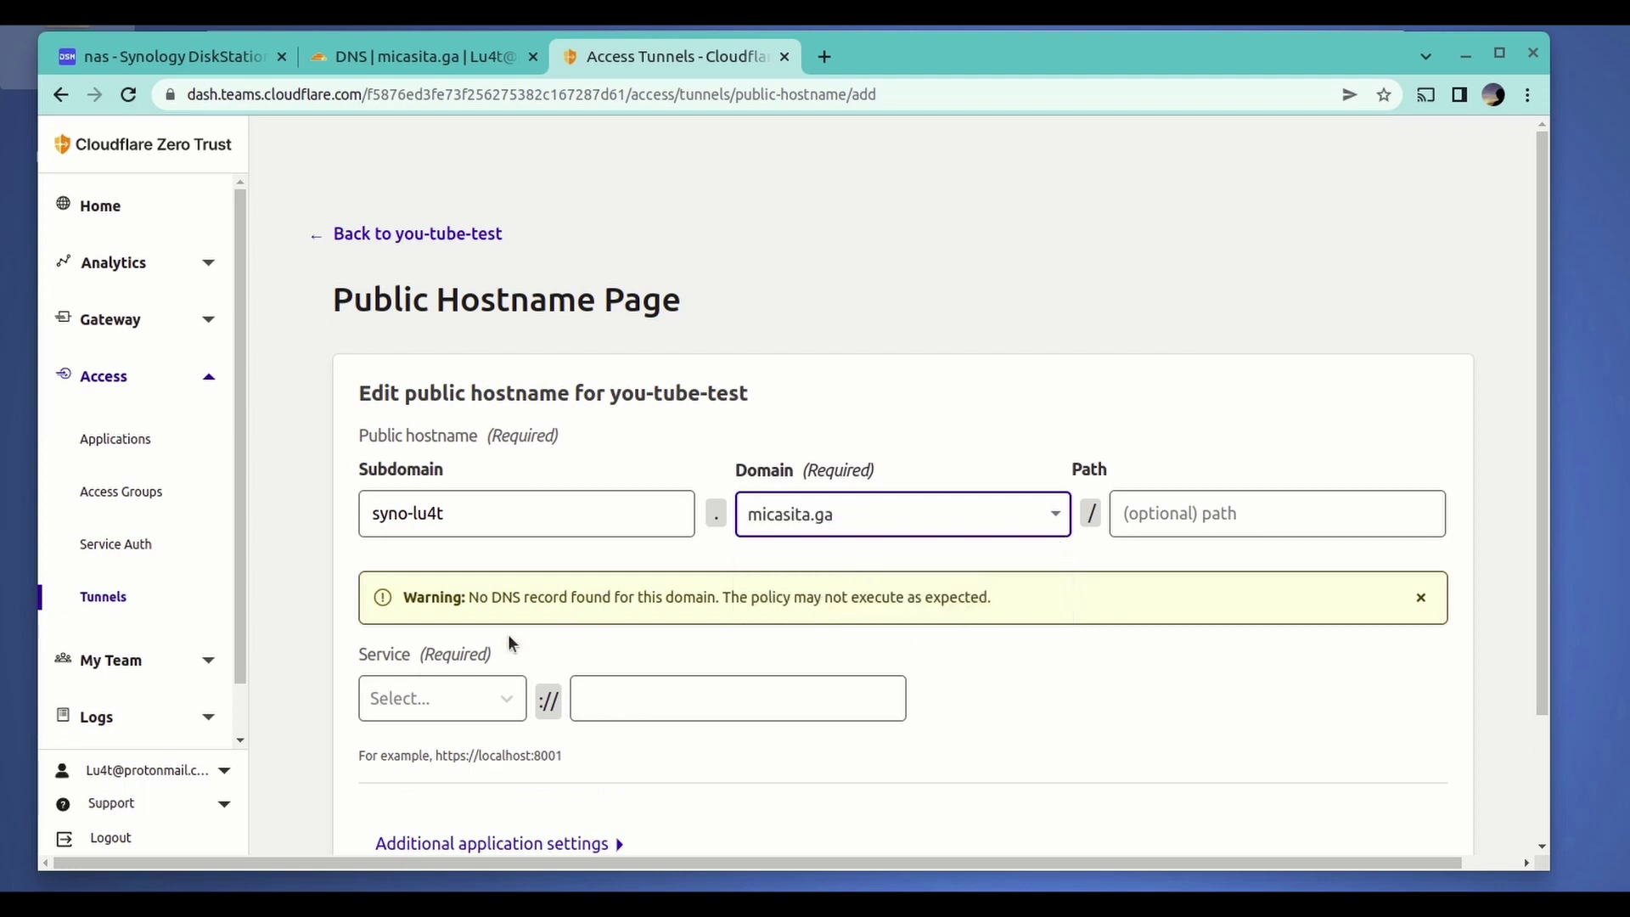
# - Set the hostname's service to HTTP 127.0.0.1:5550 and save it
pyautogui.click(455, 697)
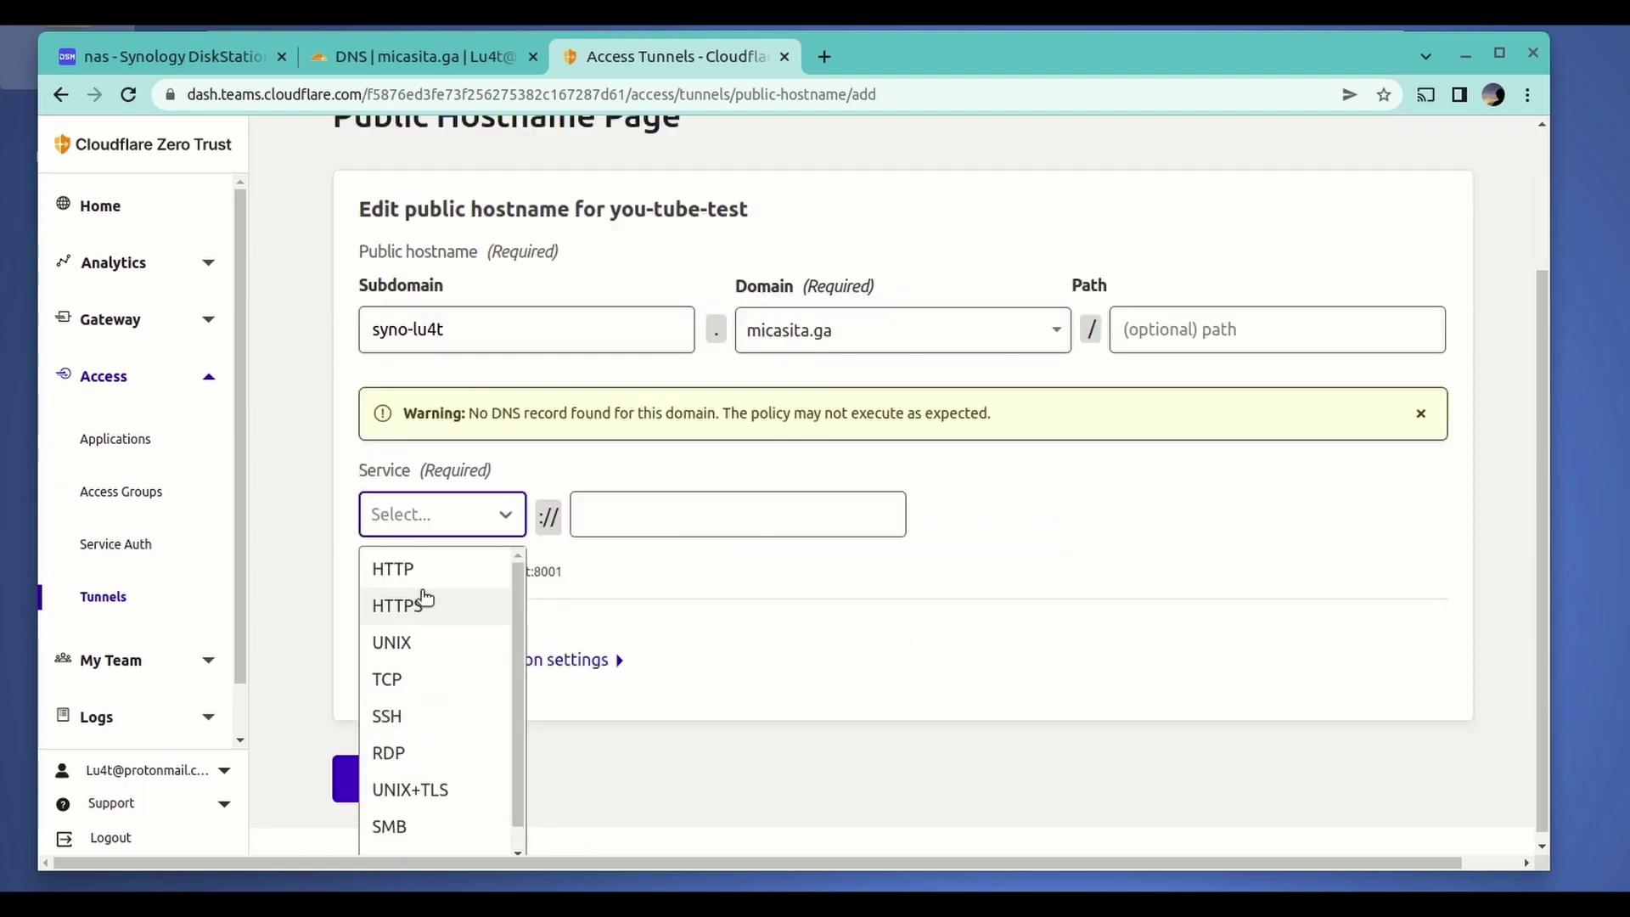
pyautogui.click(422, 570)
pyautogui.click(736, 549)
pyautogui.write('127.0.0.1:5550')
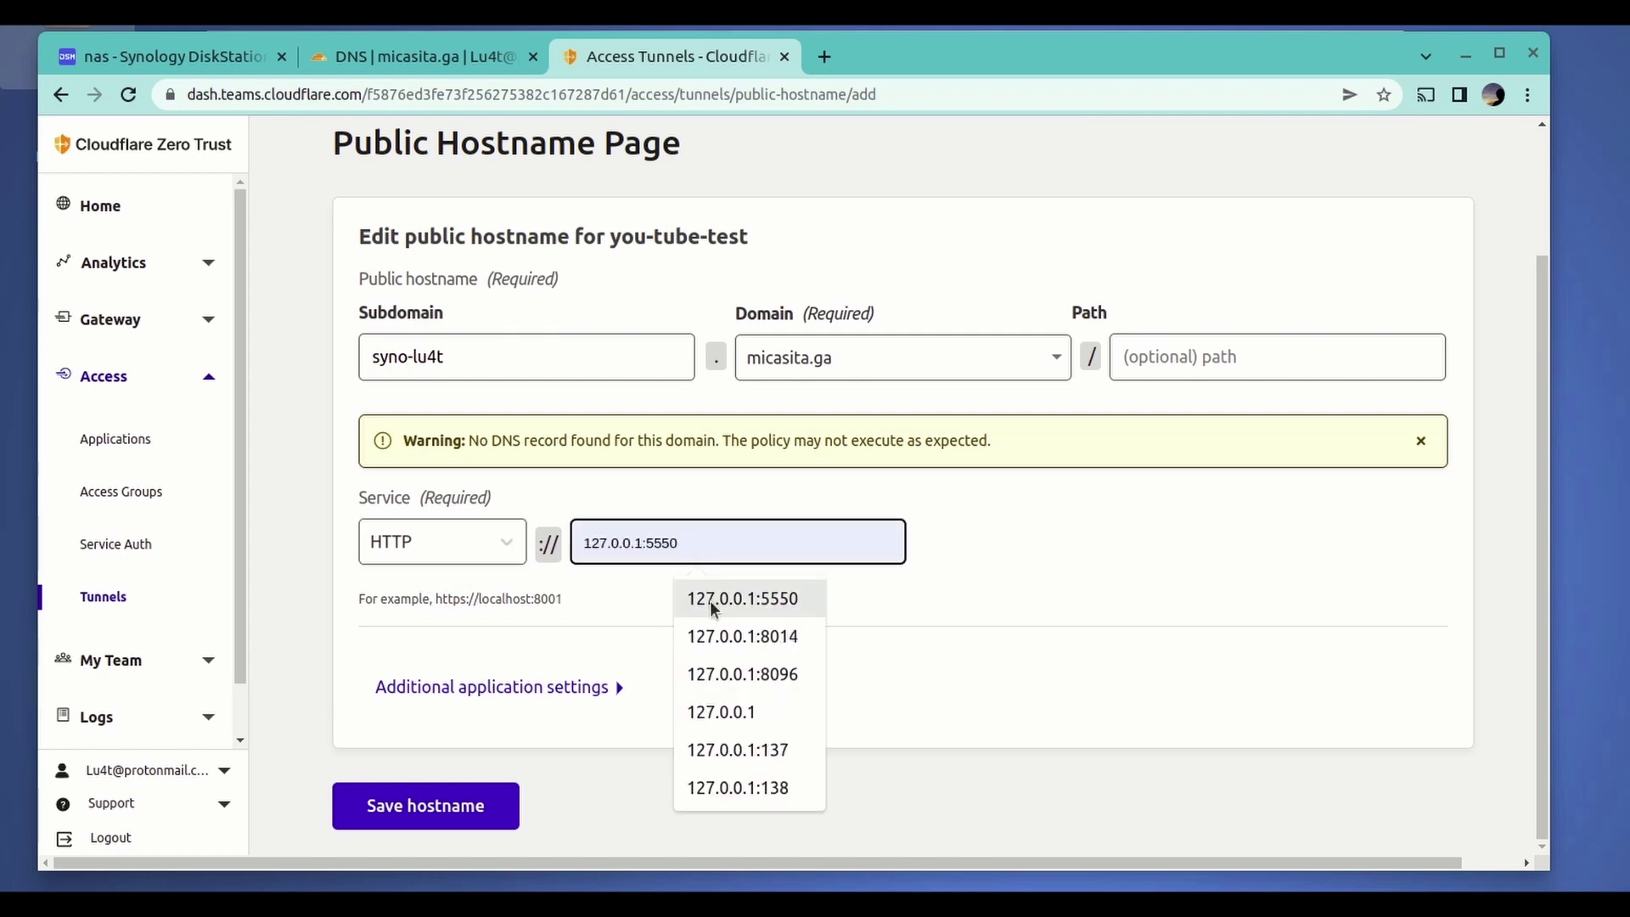
pyautogui.click(714, 601)
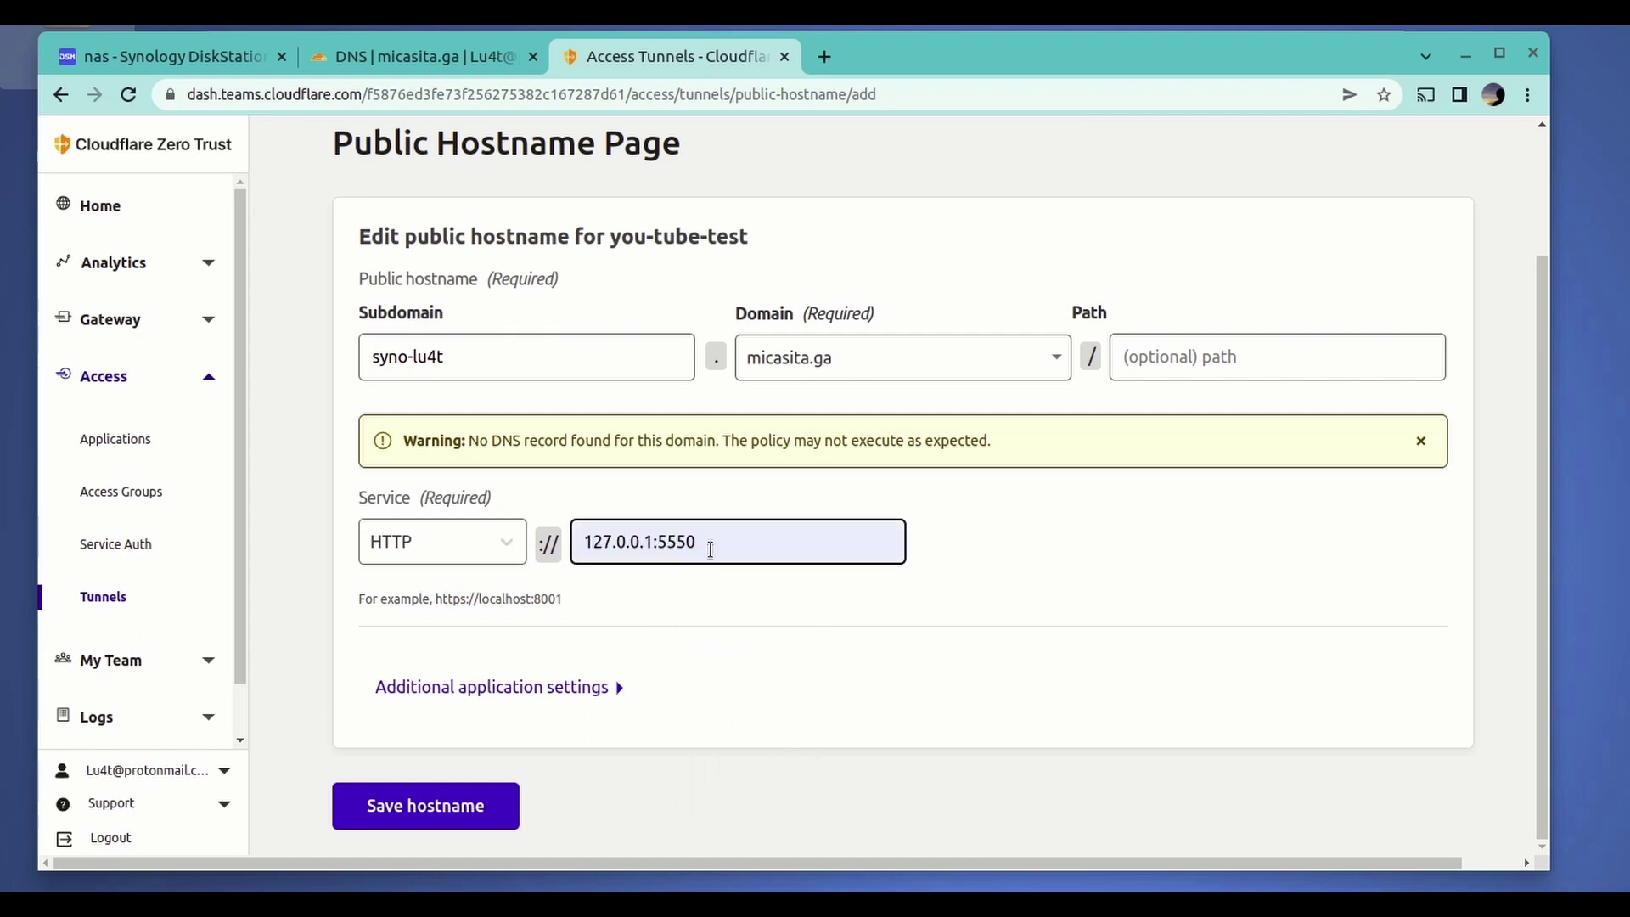
pyautogui.doubleClick(677, 541)
pyautogui.click(753, 547)
pyautogui.click(443, 815)
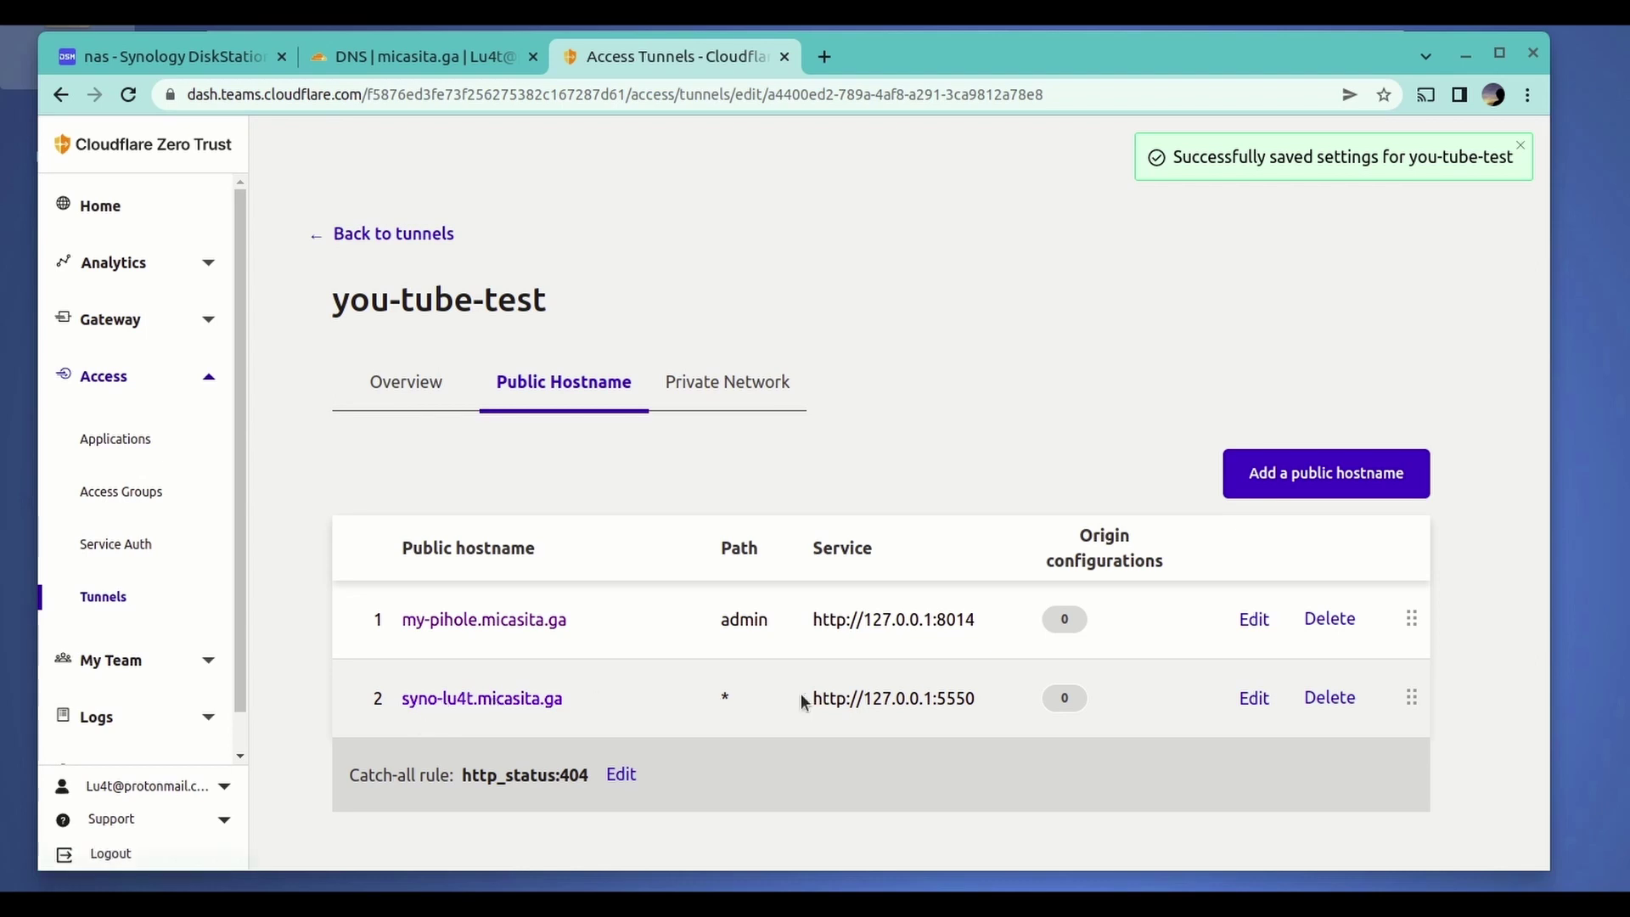
pyautogui.click(393, 55)
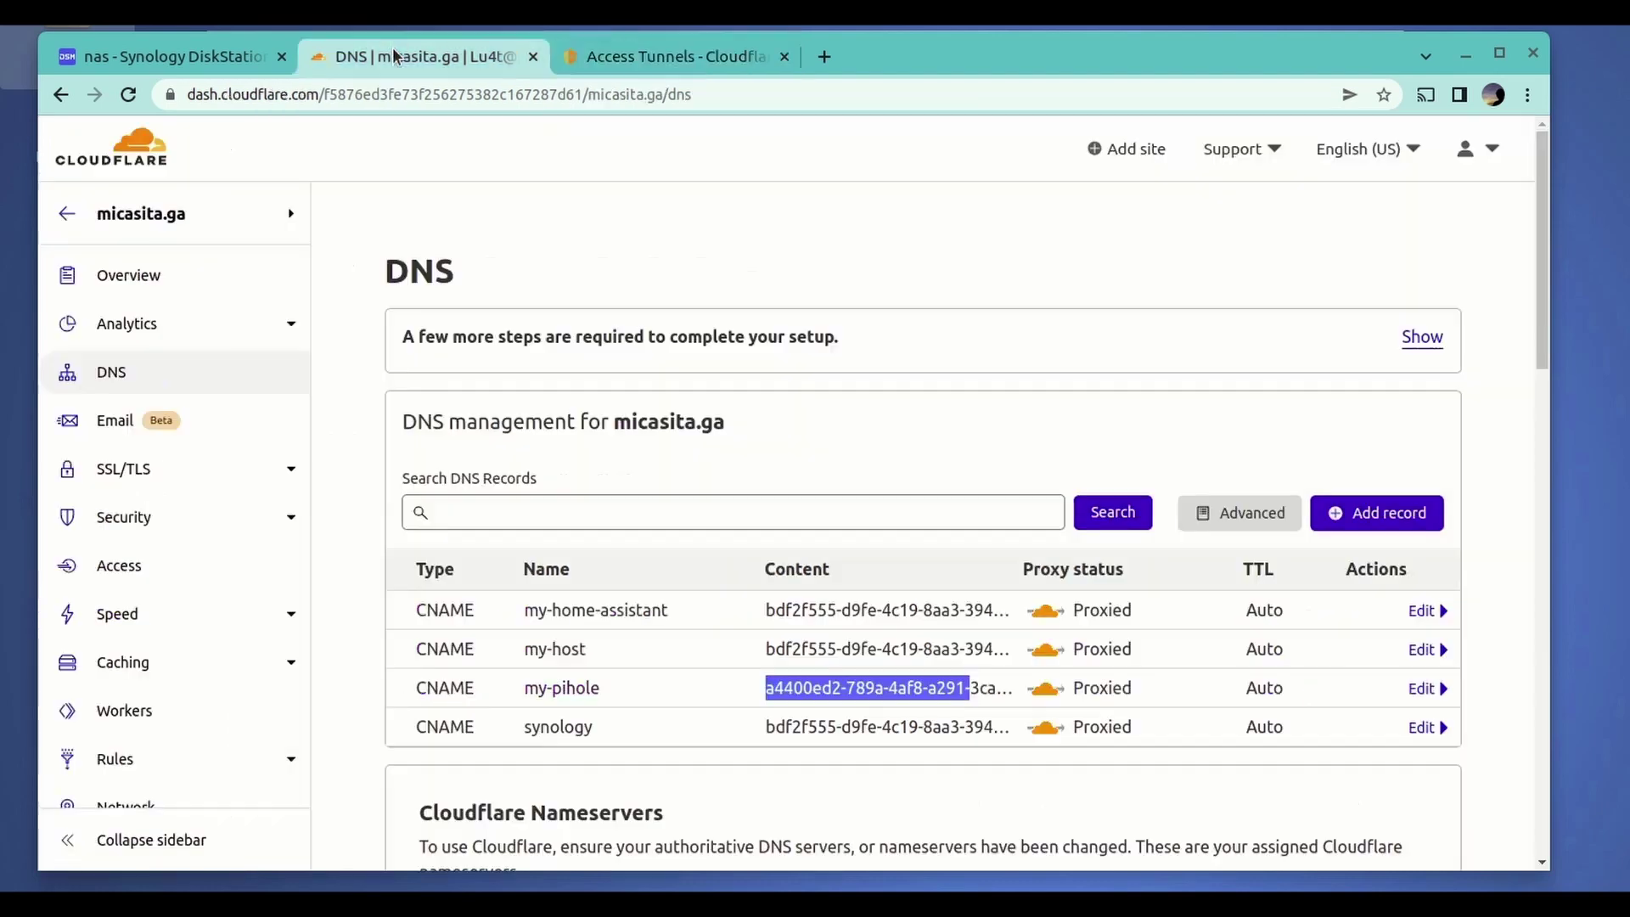
# - Reload micasita.ga DNS and confirm the new syno-lu4t CNAME targets the tunnel ID
pyautogui.click(130, 95)
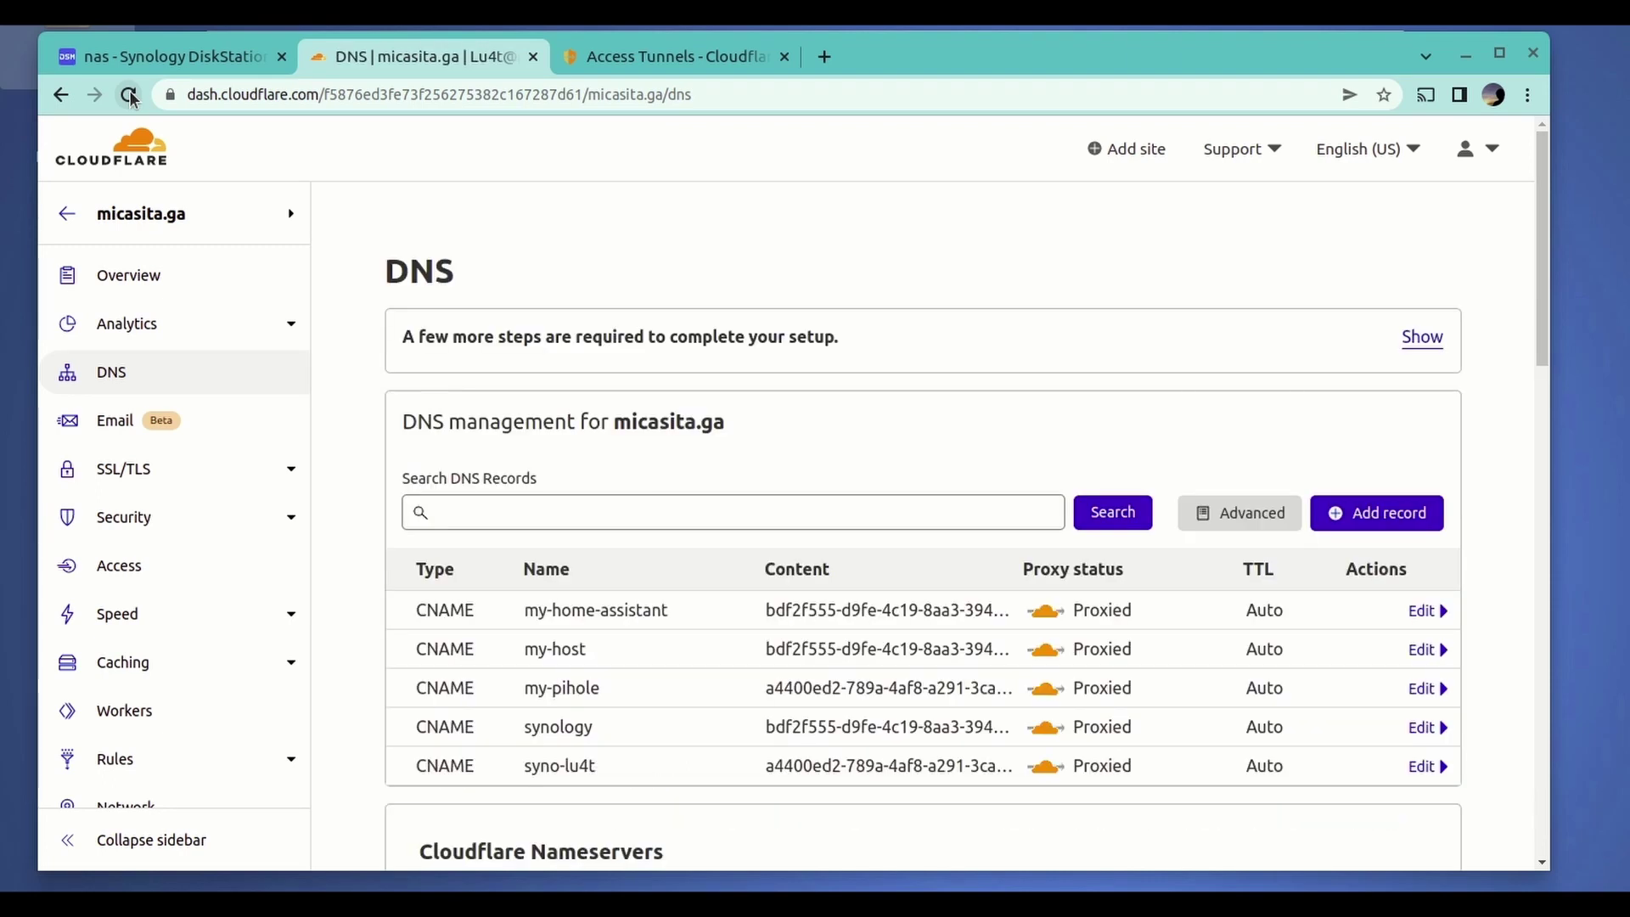
pyautogui.moveTo(597, 769); pyautogui.dragTo(524, 766)
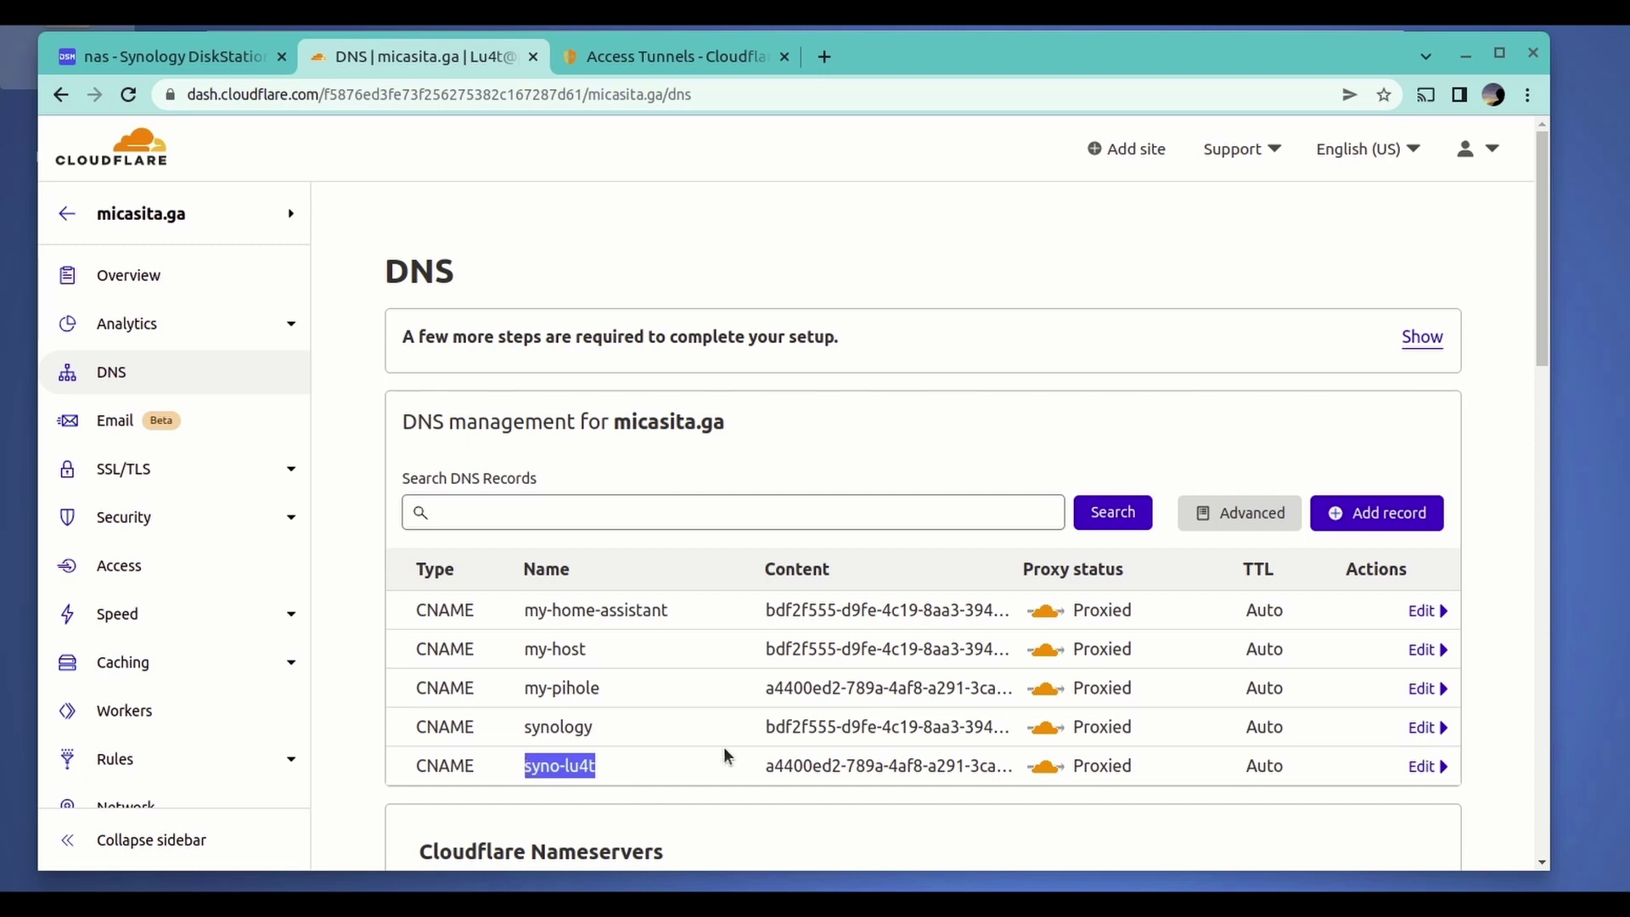
pyautogui.doubleClick(806, 765)
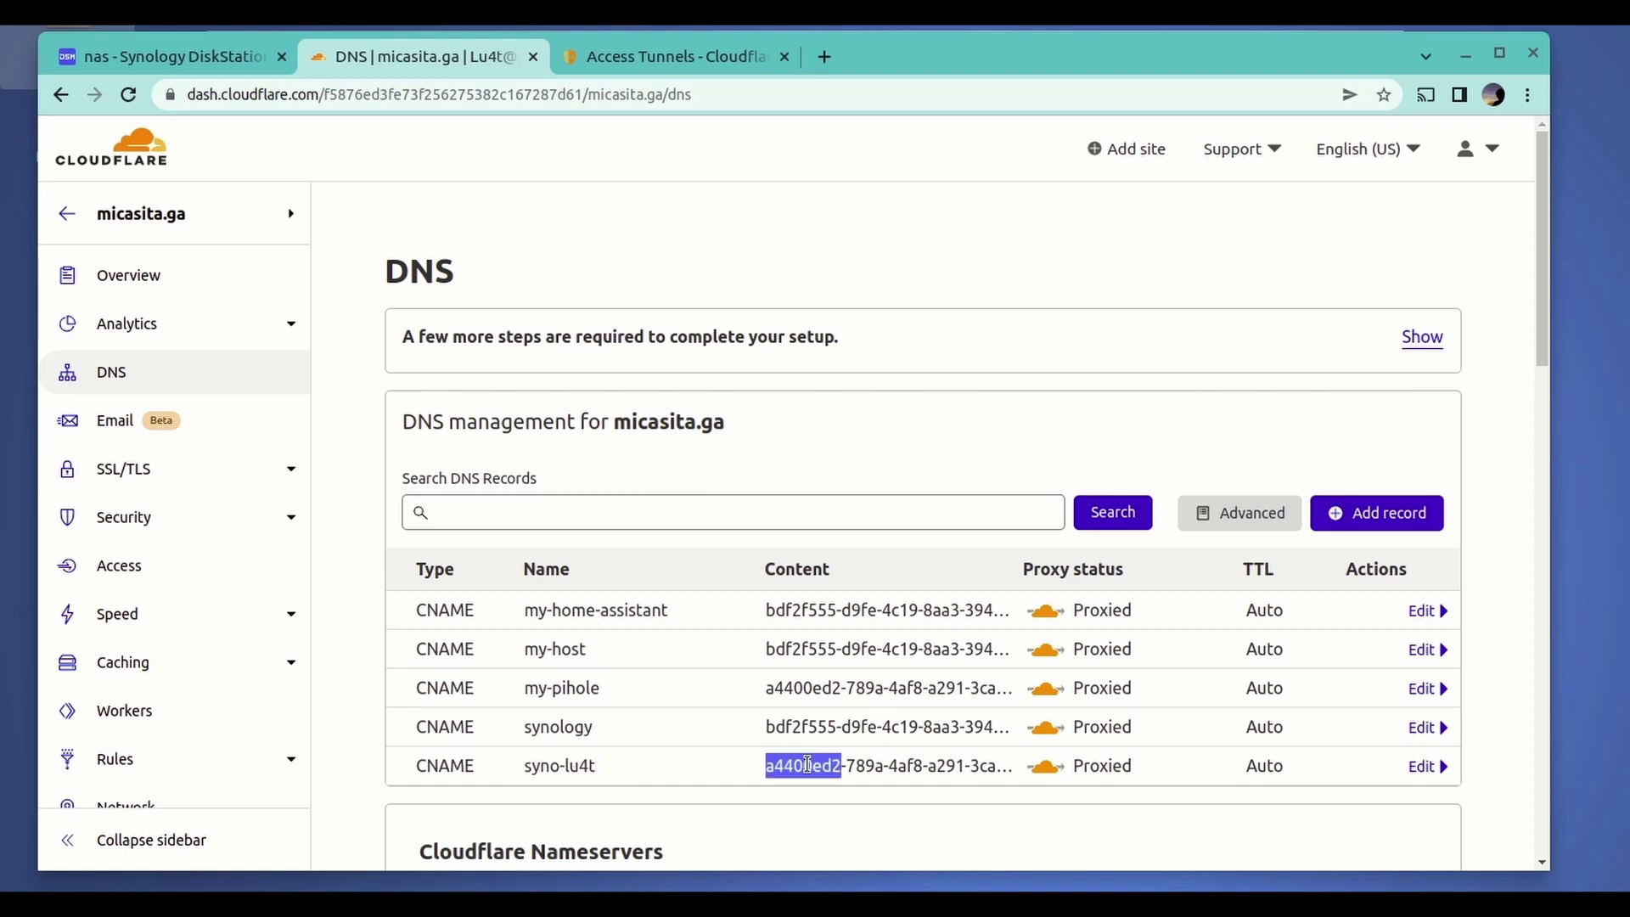
pyautogui.click(641, 763)
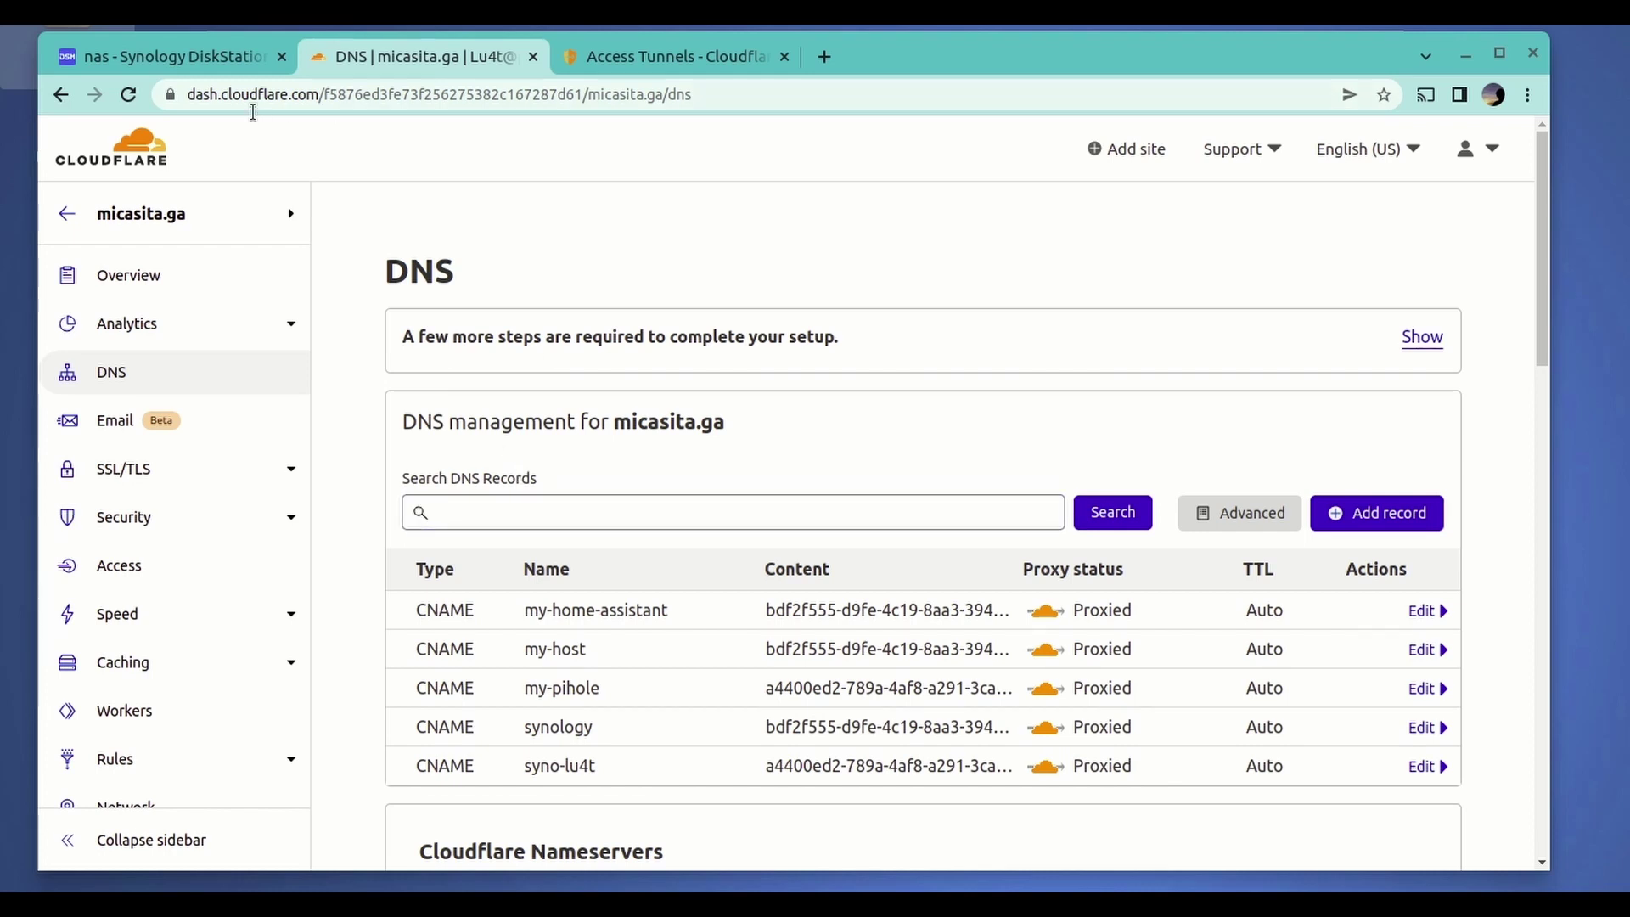
pyautogui.click(187, 60)
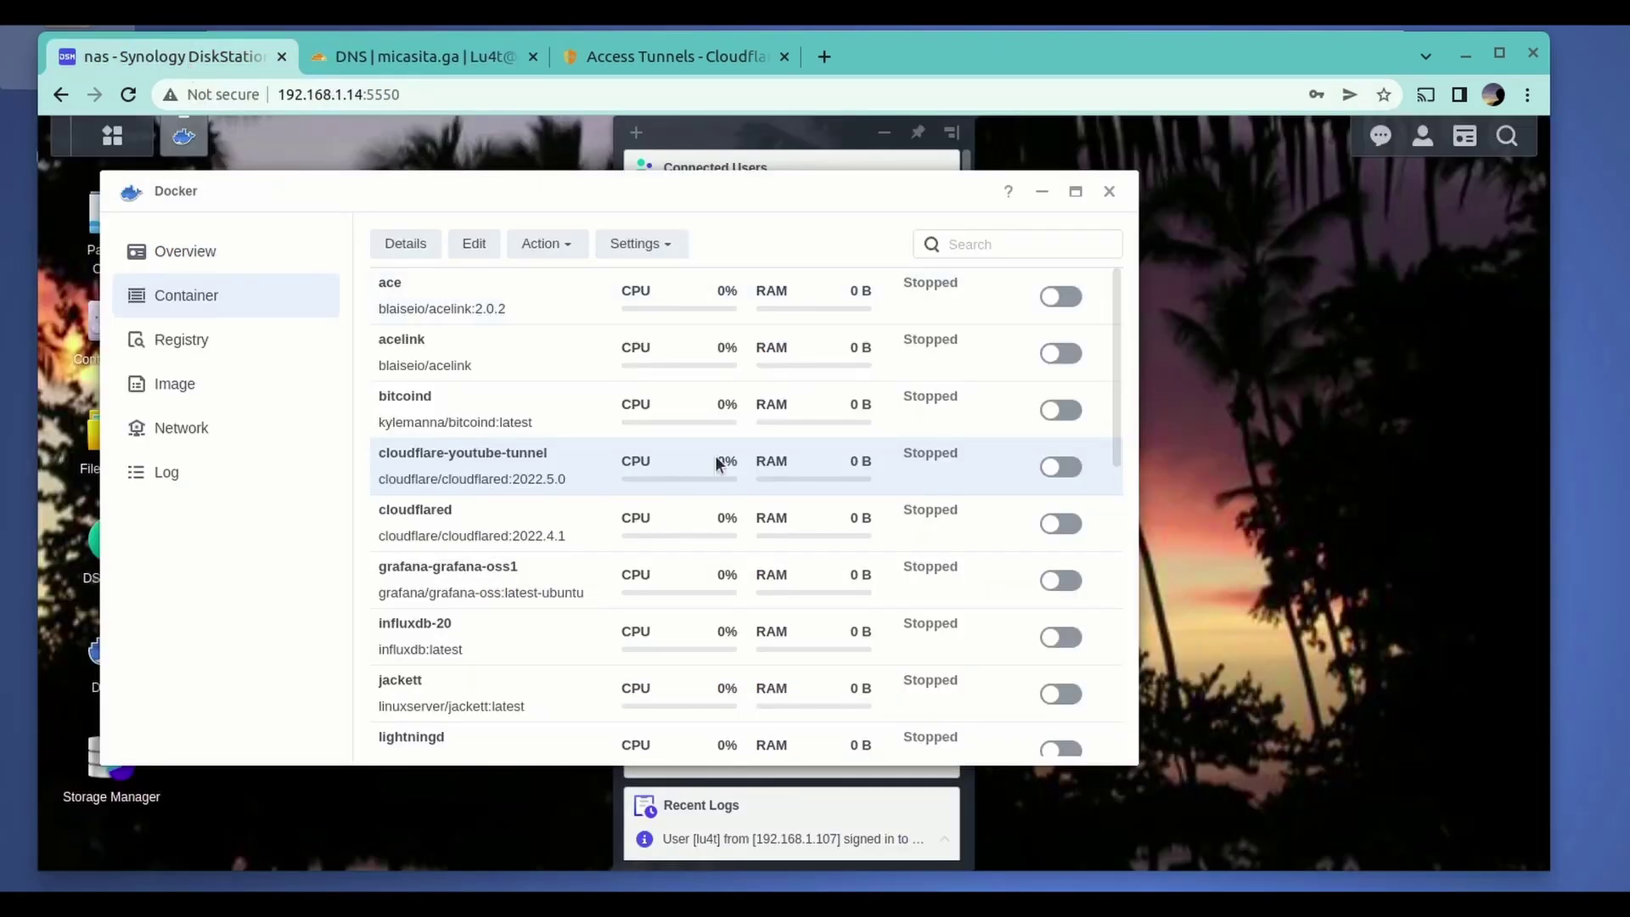
# - Switch on the cloudflare-youtube-tunnel container in Docker
pyautogui.click(1060, 468)
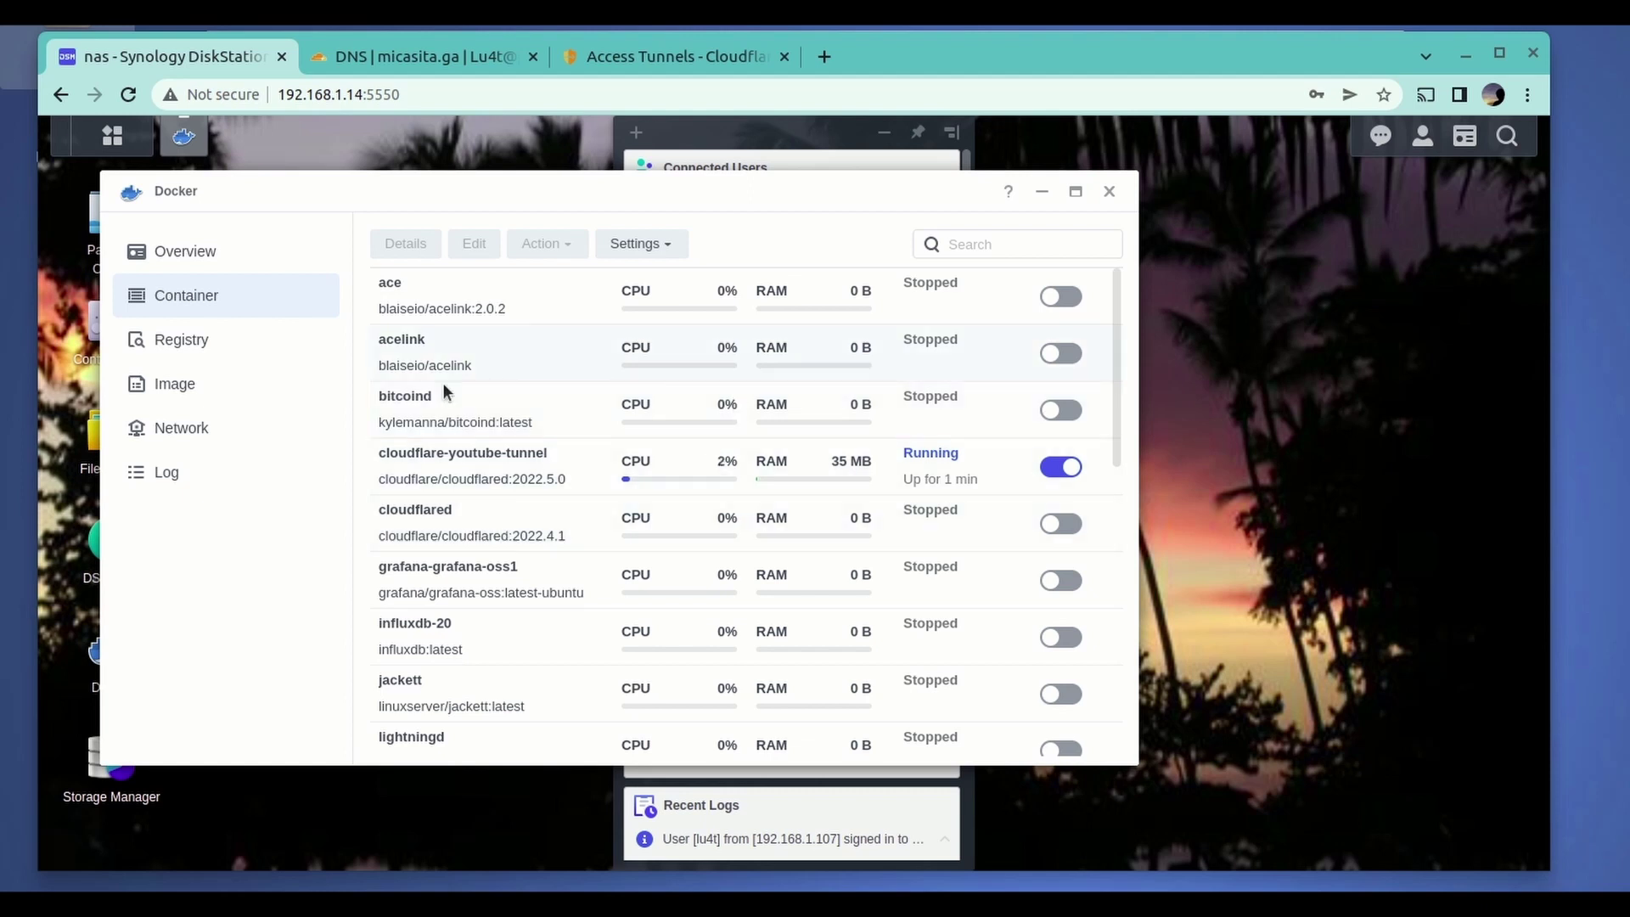
pyautogui.click(372, 61)
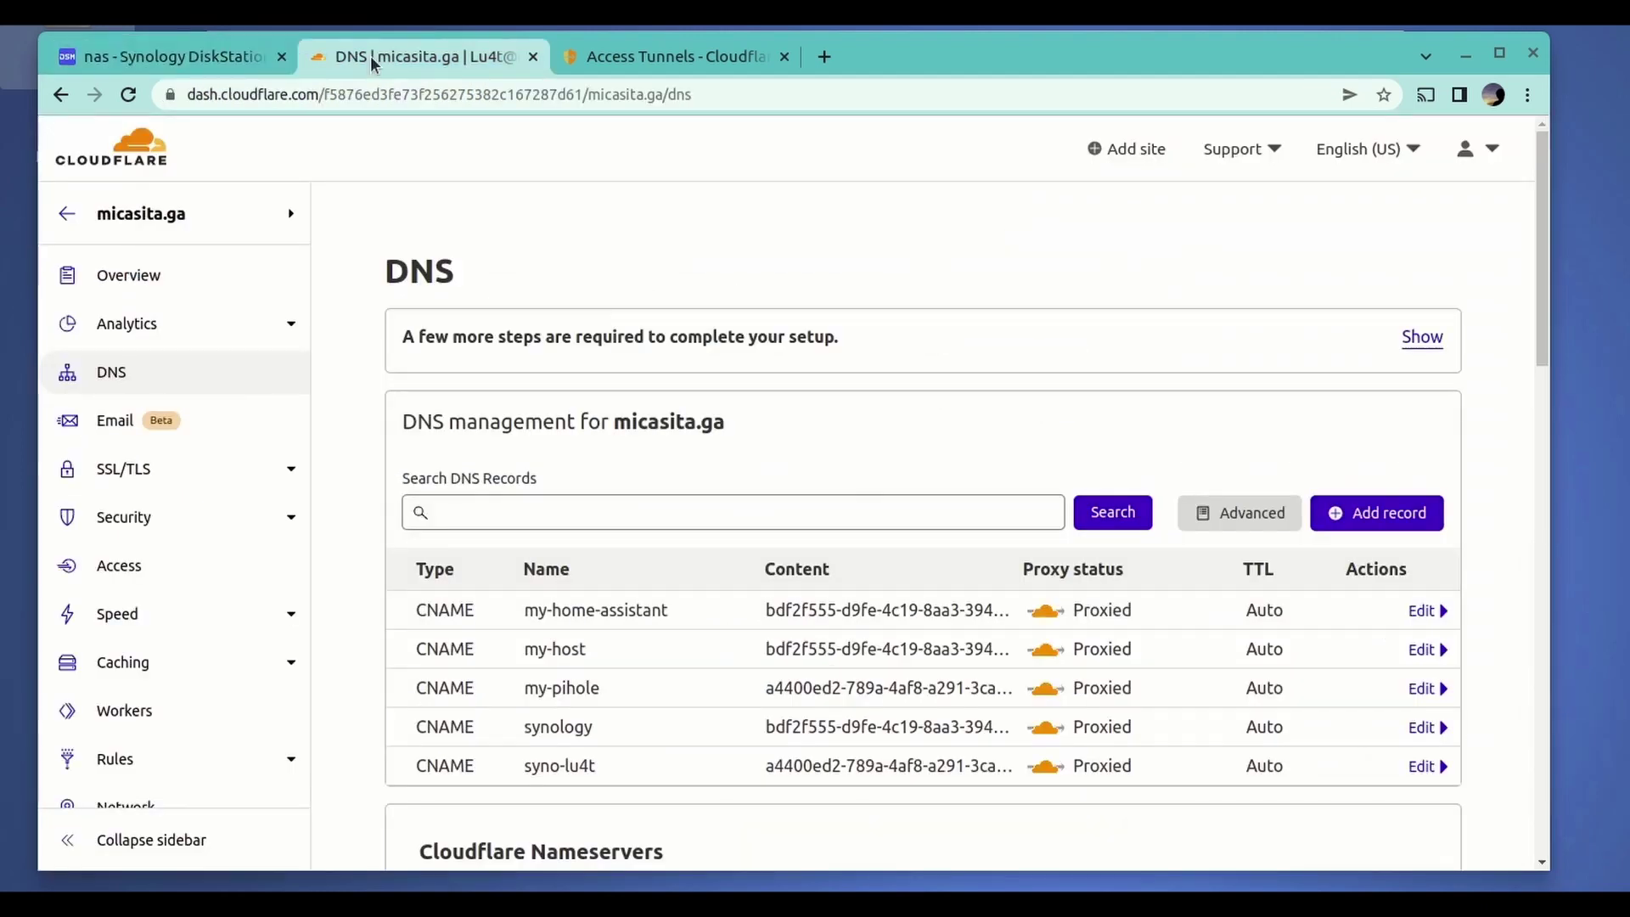
# - Copy the syno-lu4t name and load syno-lu4t.micasita.ga in a new tab
pyautogui.moveTo(590, 768)
pyautogui.mouseDown()
pyautogui.moveTo(544, 770)
pyautogui.moveTo(598, 779)
pyautogui.mouseUp()
pyautogui.rightClick(577, 767)
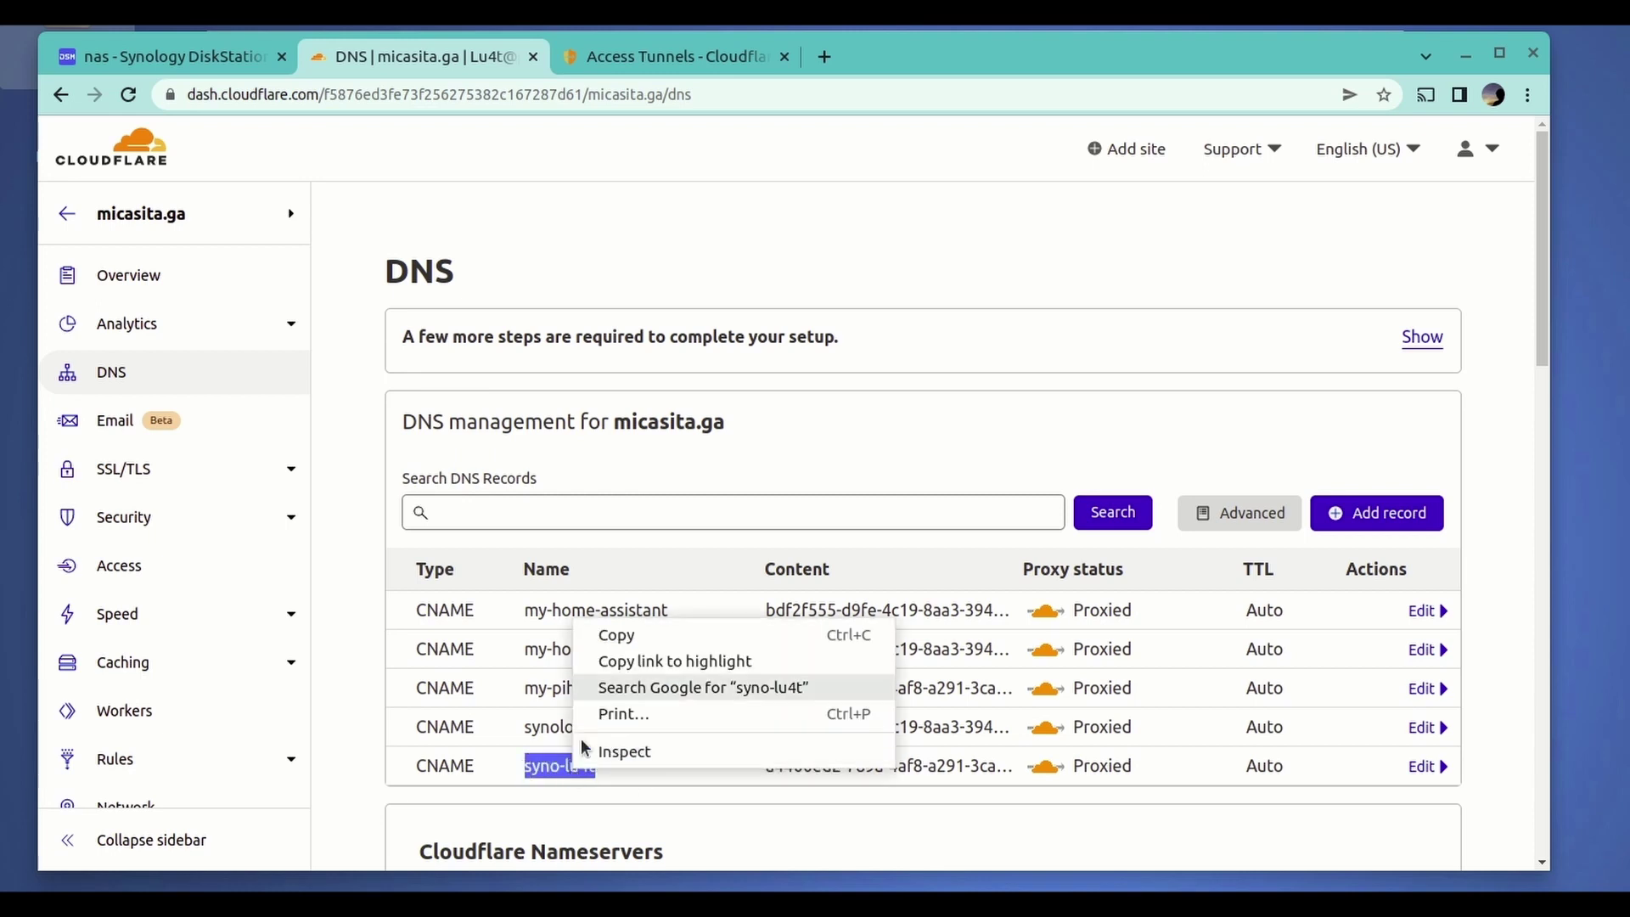
pyautogui.click(613, 637)
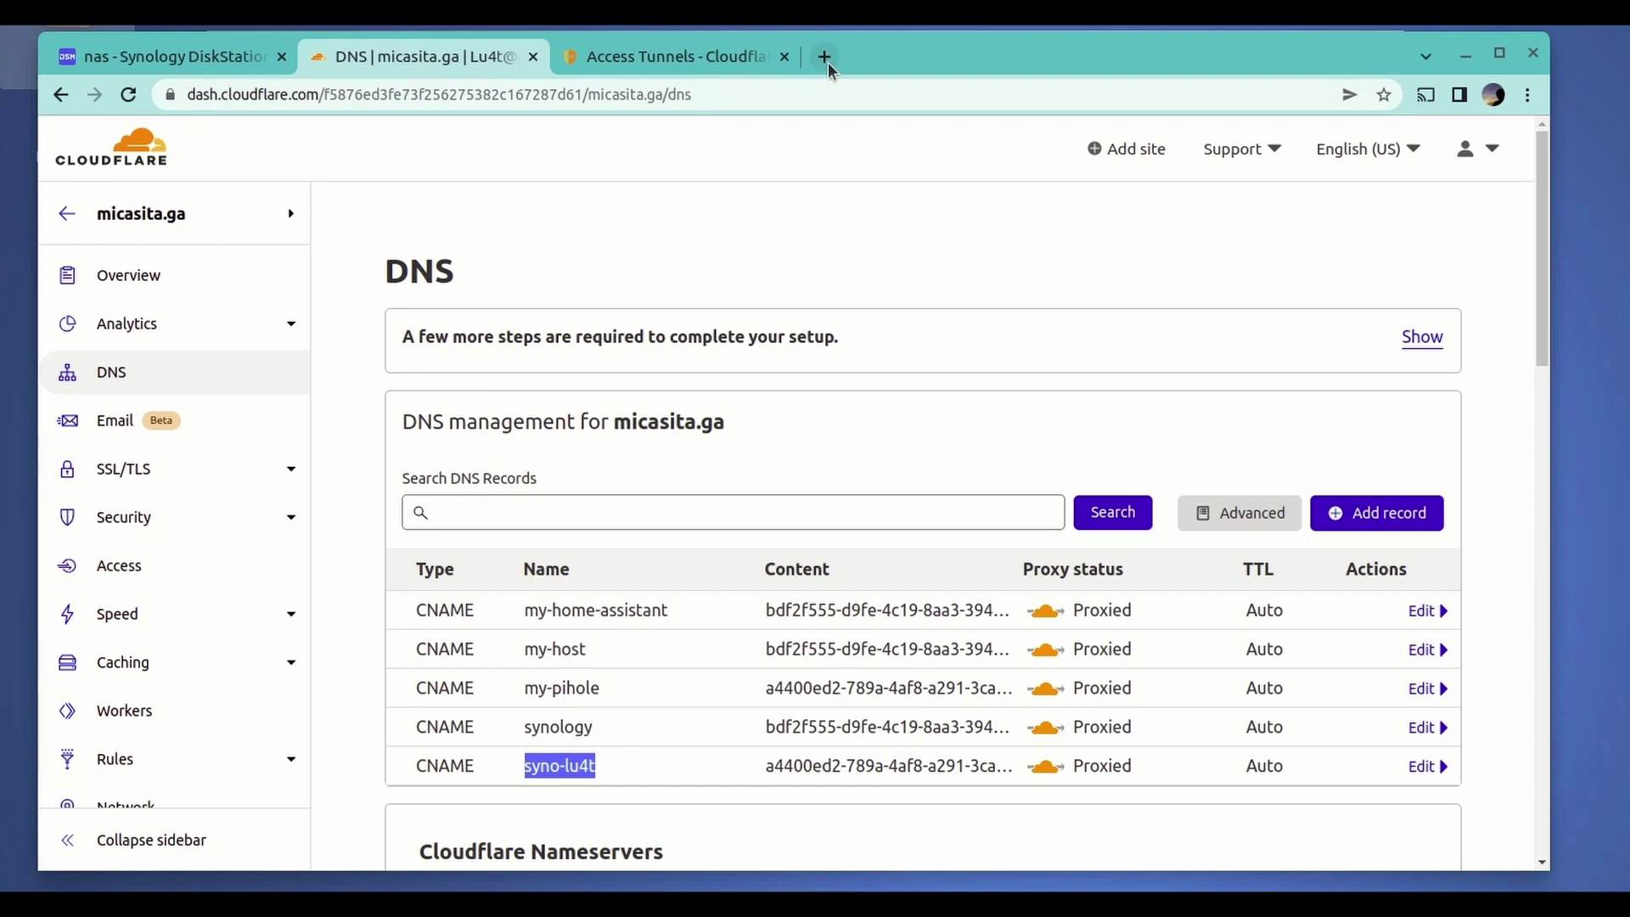
pyautogui.click(824, 57)
pyautogui.click(686, 99)
pyautogui.hotkey('ctrl', 'v')
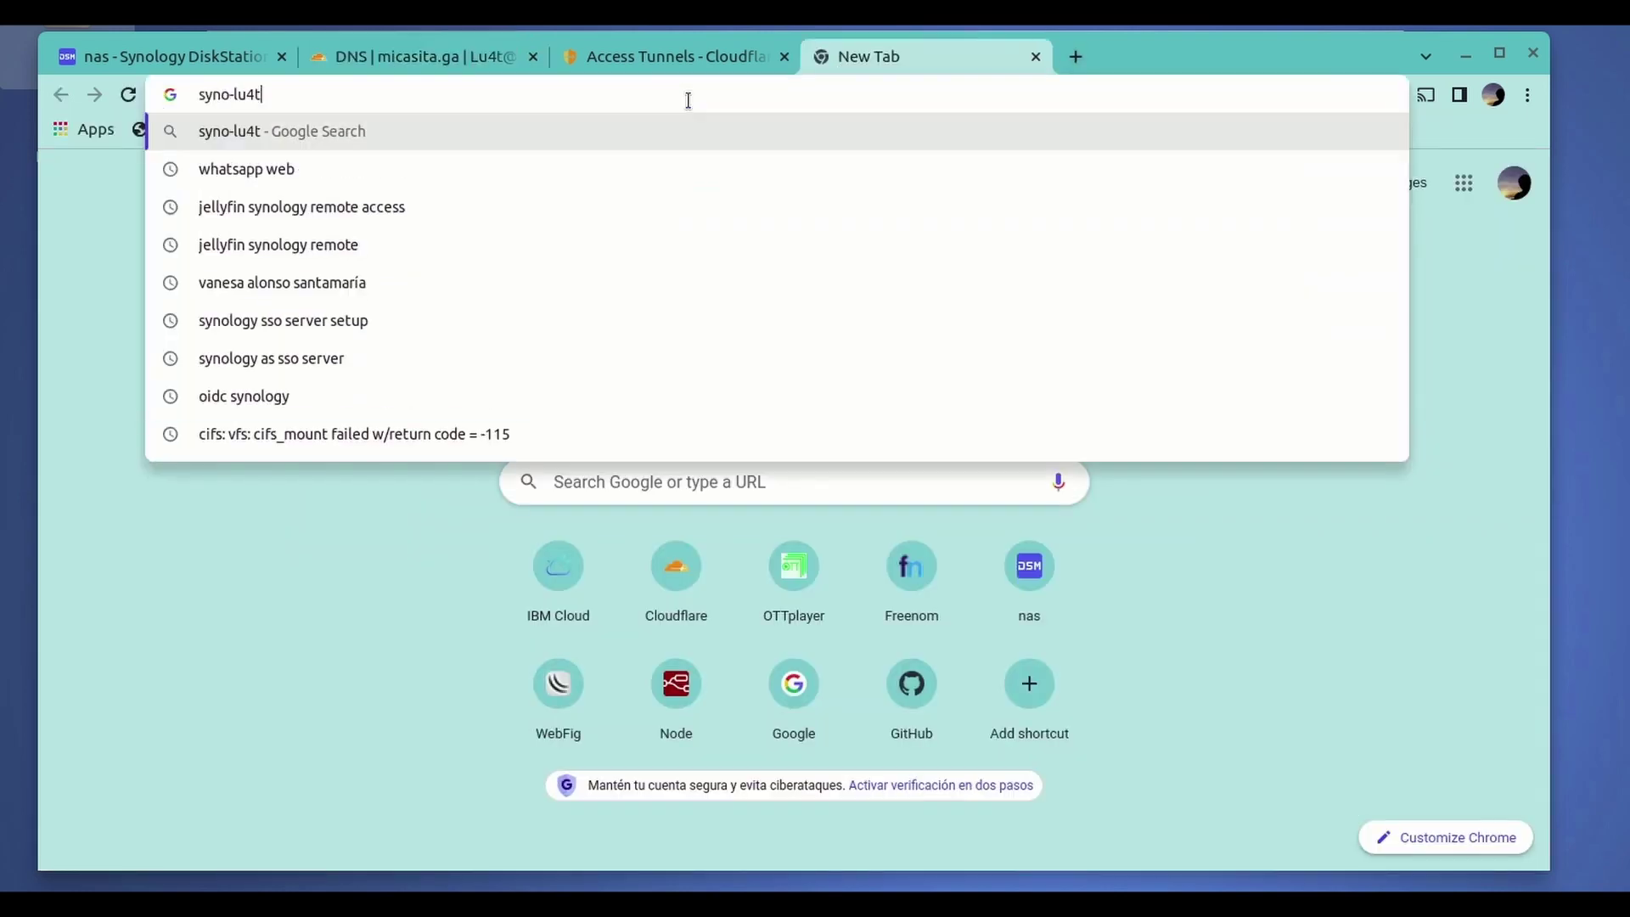
pyautogui.write('.mica')
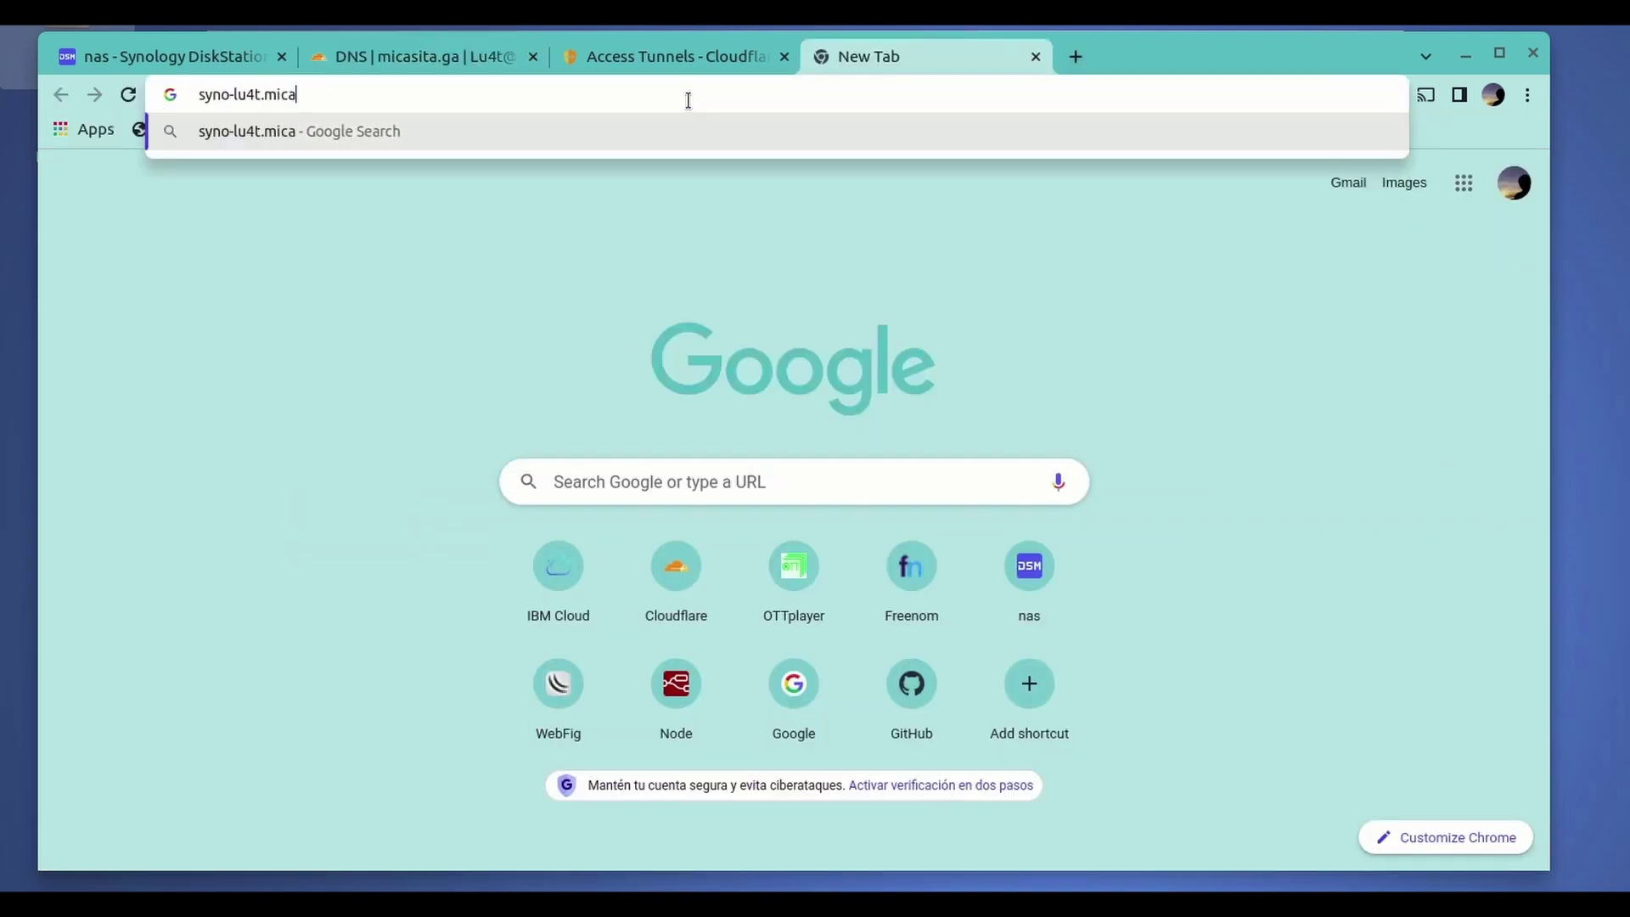
pyautogui.write('sita.ga')
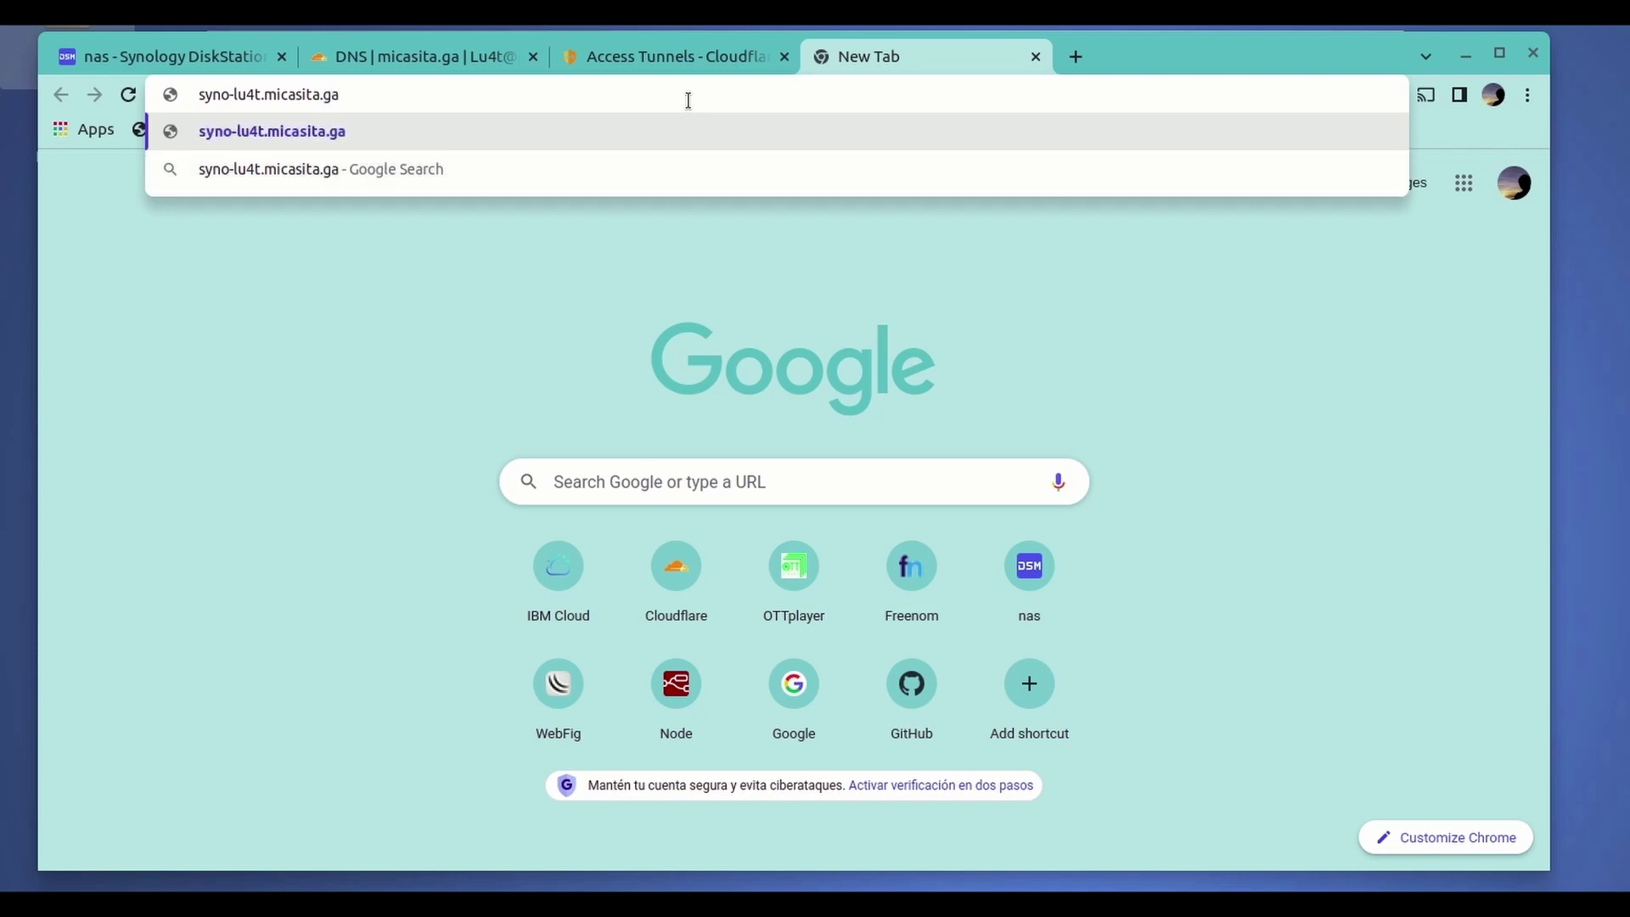
pyautogui.press('Return')
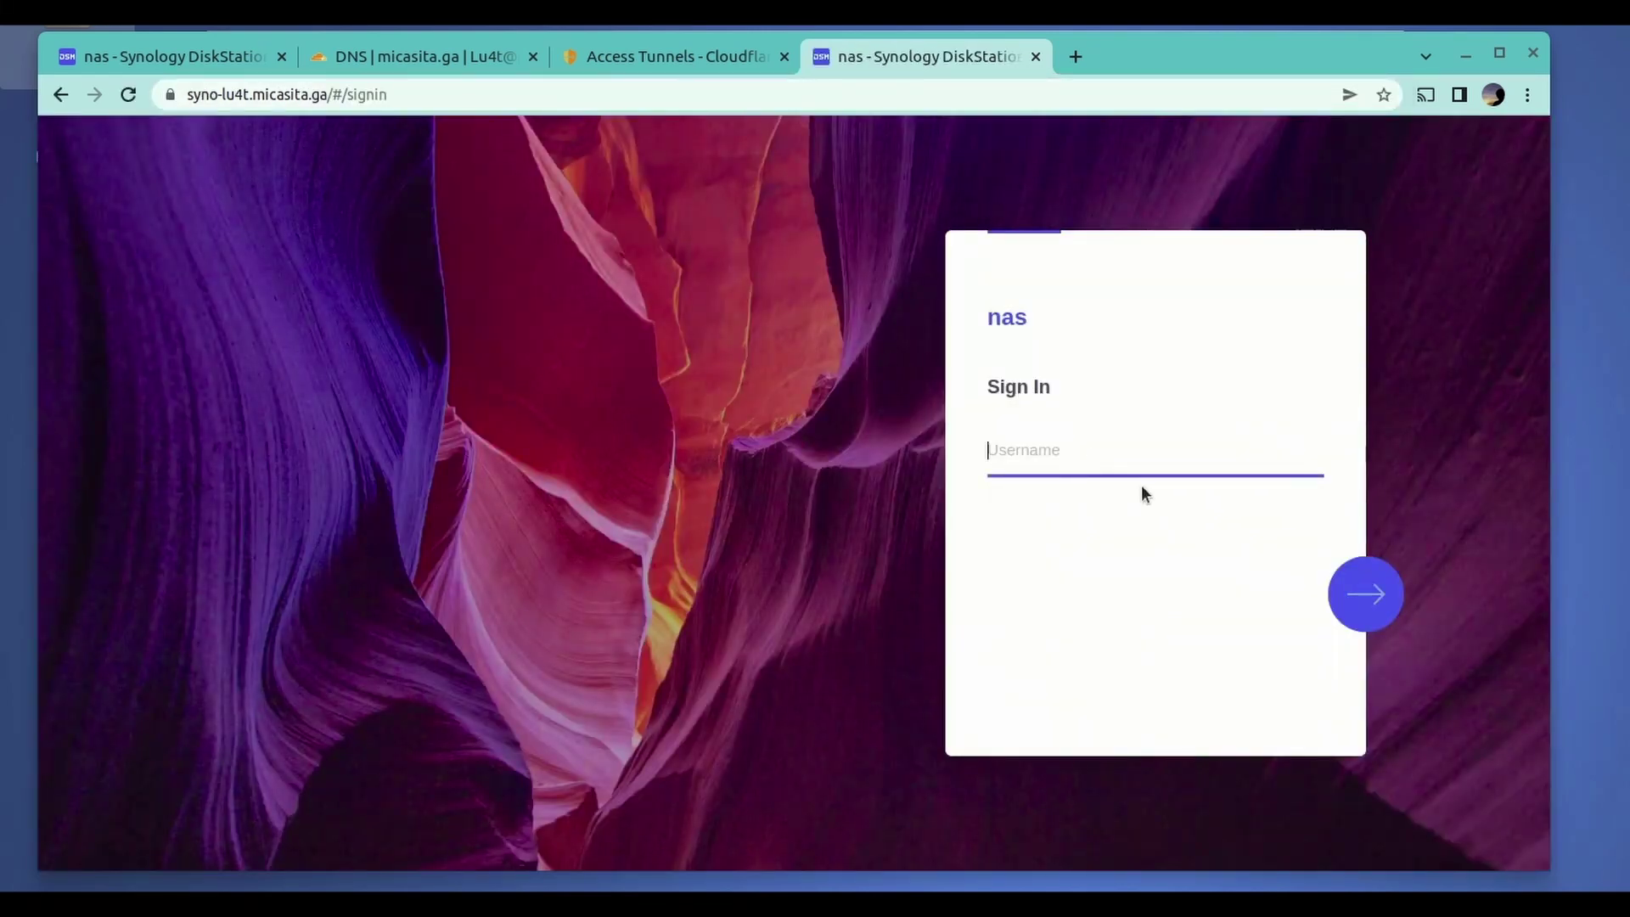
# - Verify the page's secure connection and valid certificate, then close the test tab
pyautogui.click(170, 94)
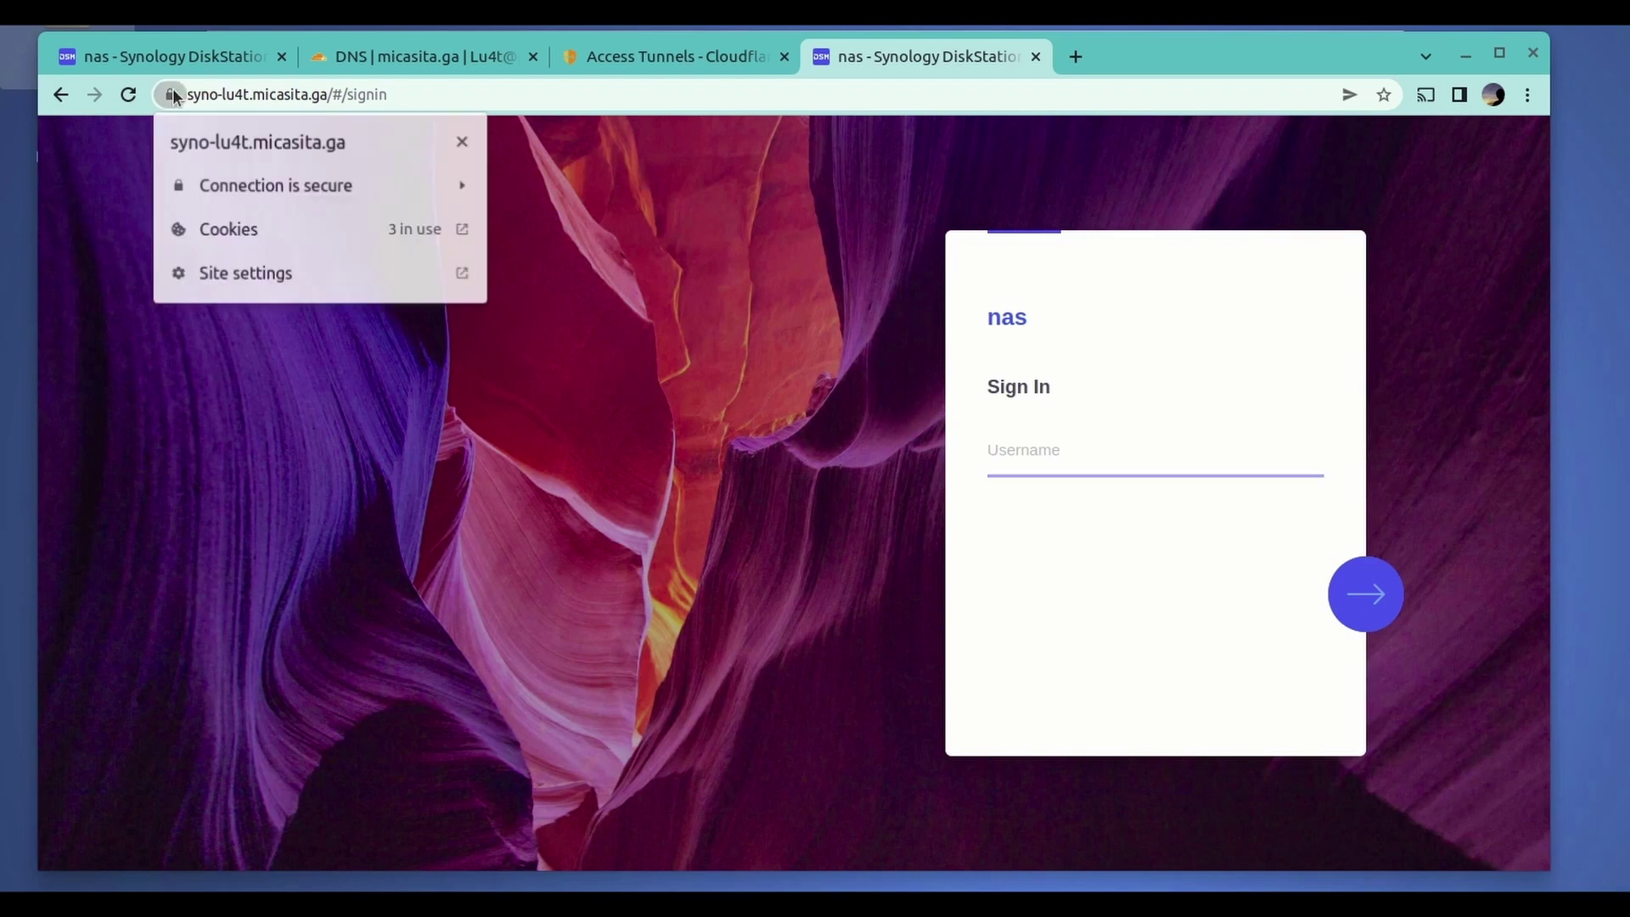
pyautogui.click(239, 185)
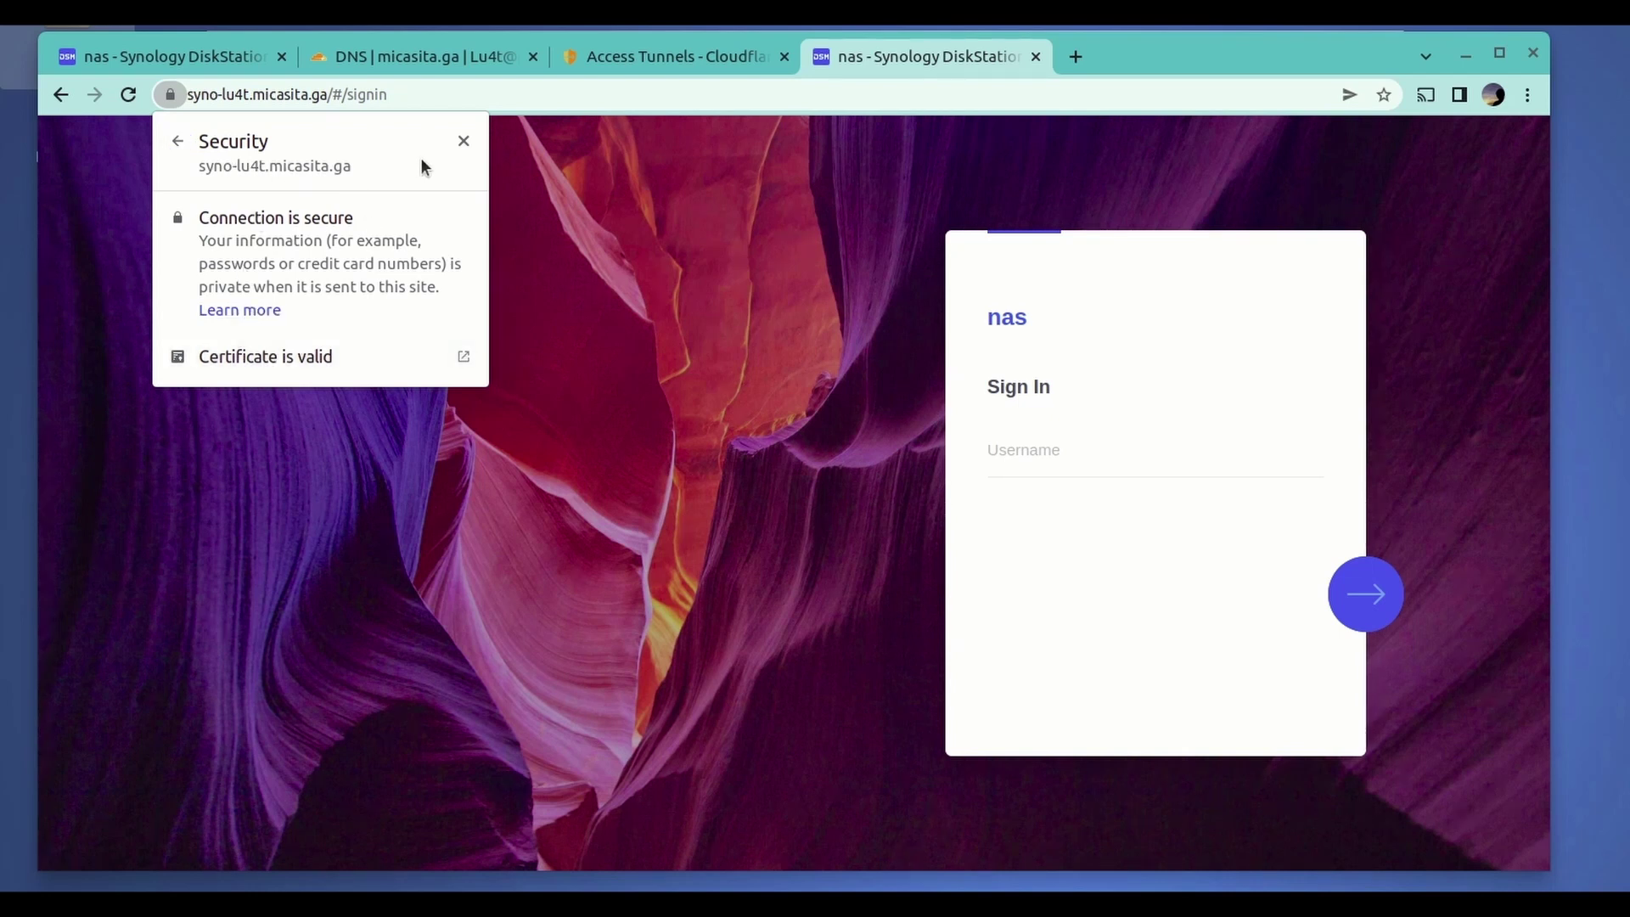
pyautogui.click(464, 140)
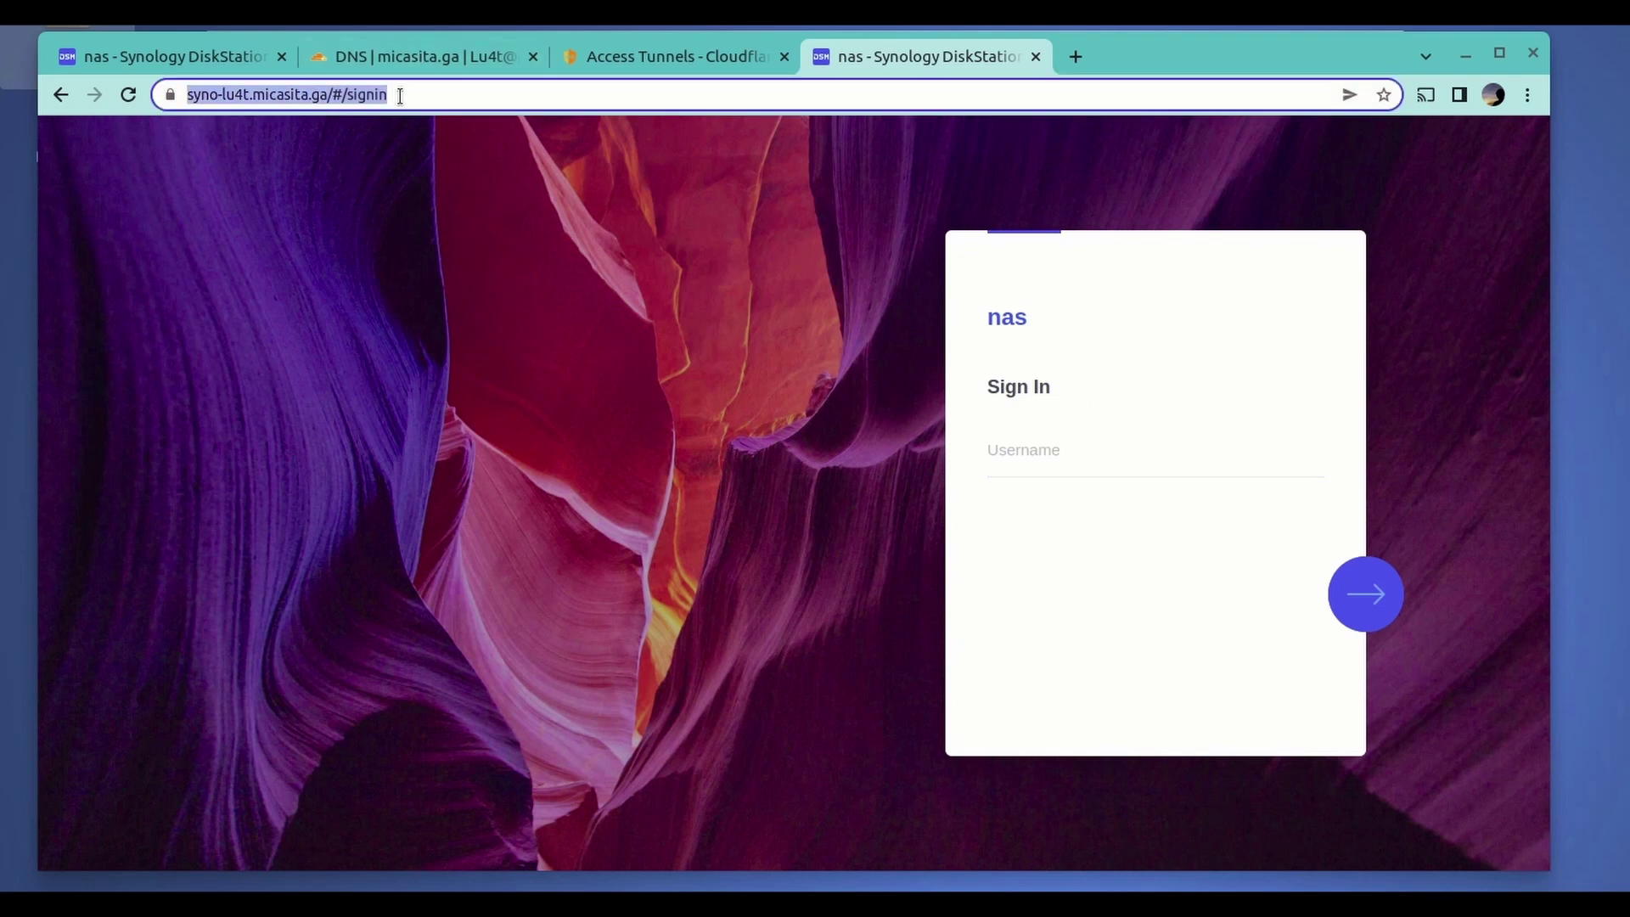
pyautogui.click(1036, 57)
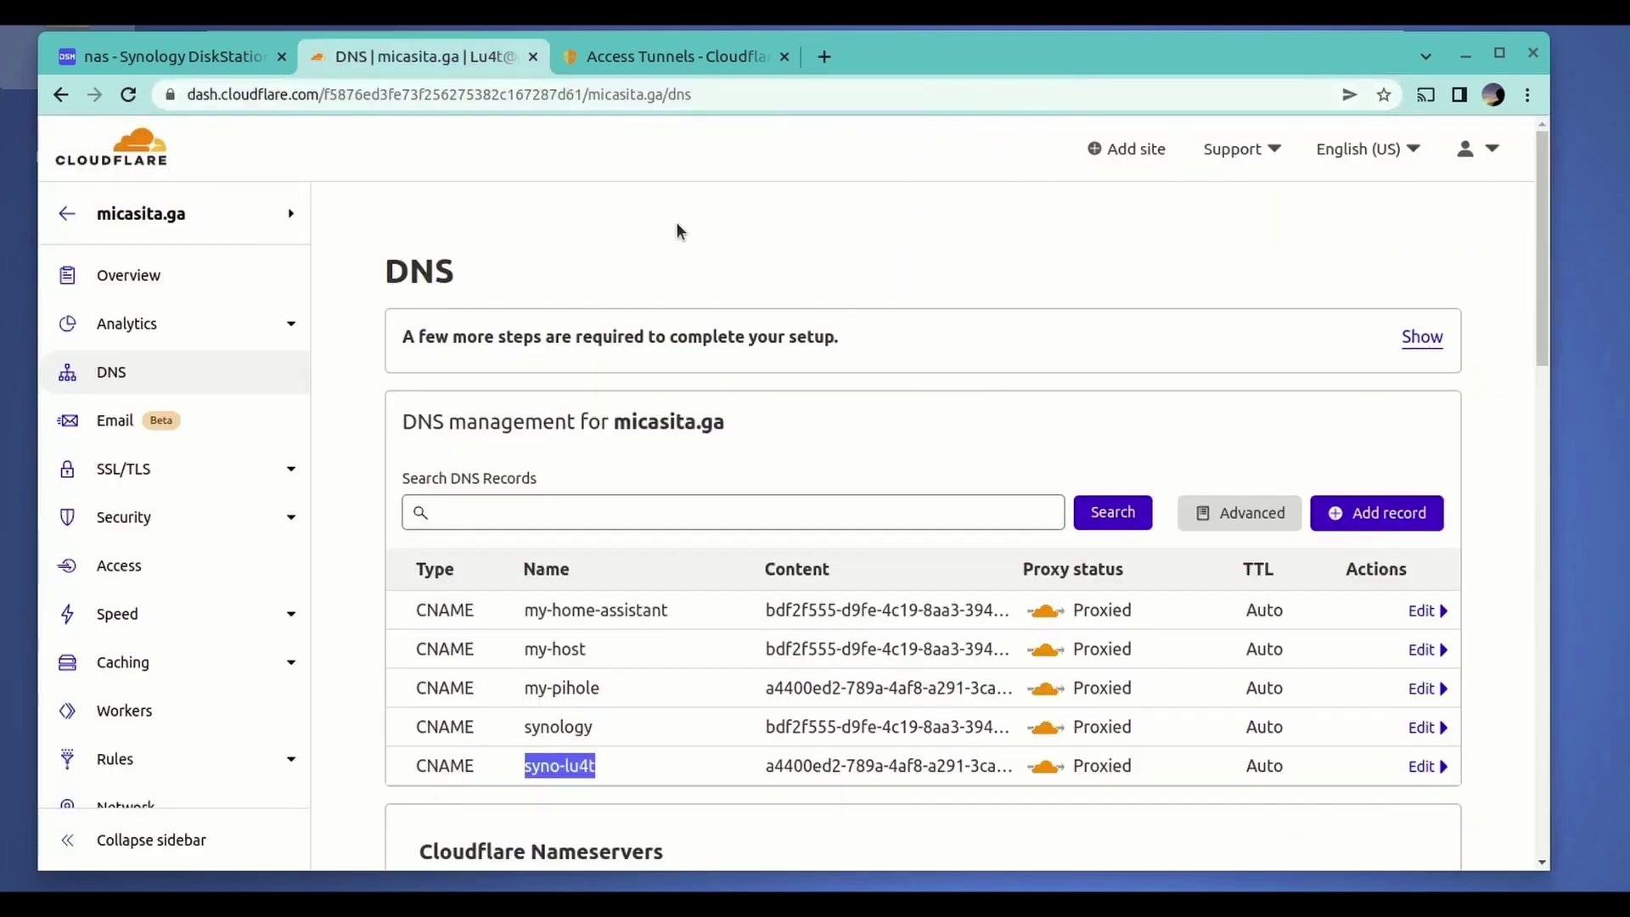
# - Return to the you-tube-test hostnames listing my-pihole and syno-lu4t on micasita.ga
pyautogui.click(627, 58)
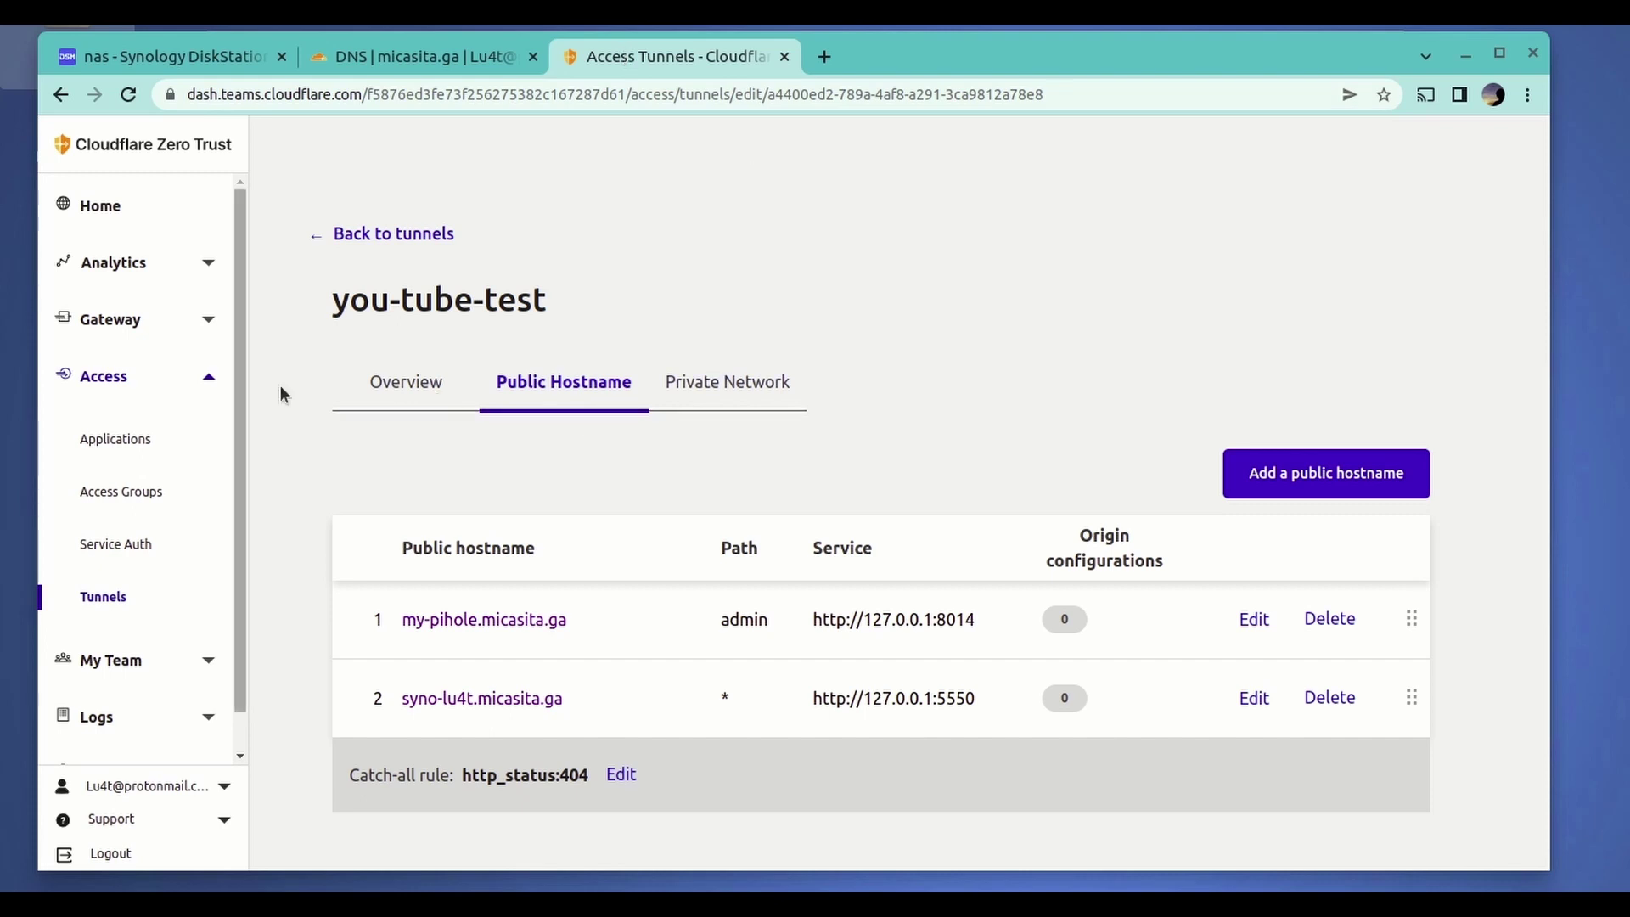
# - From Access > Applications, add a new application of type Self-hosted
pyautogui.click(141, 440)
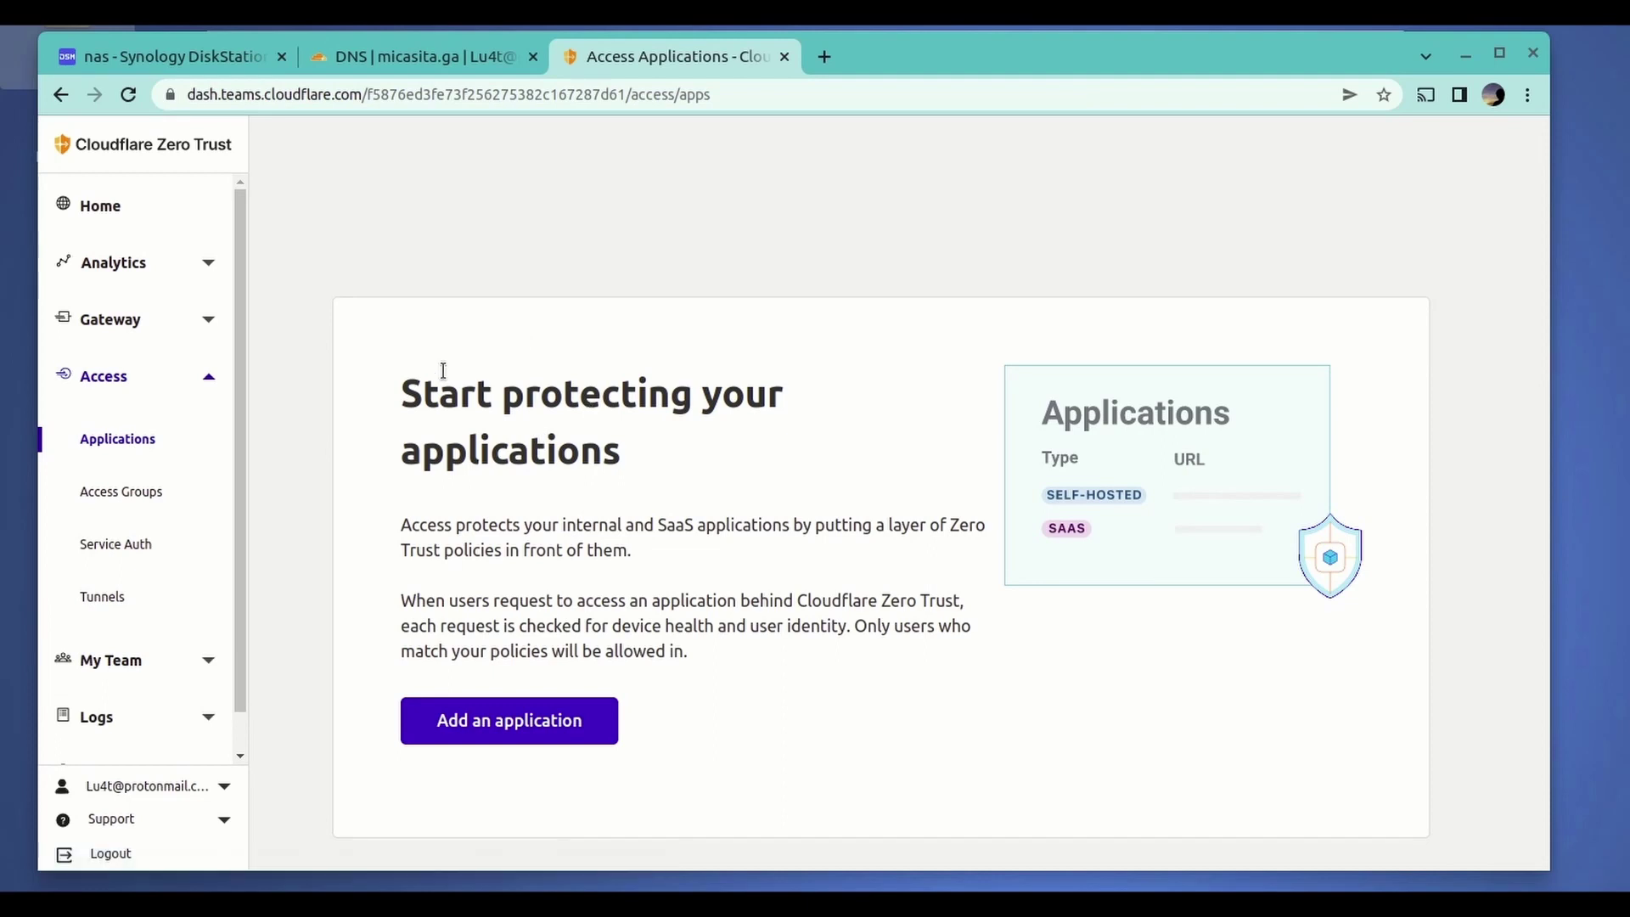
pyautogui.moveTo(407, 390); pyautogui.dragTo(712, 463)
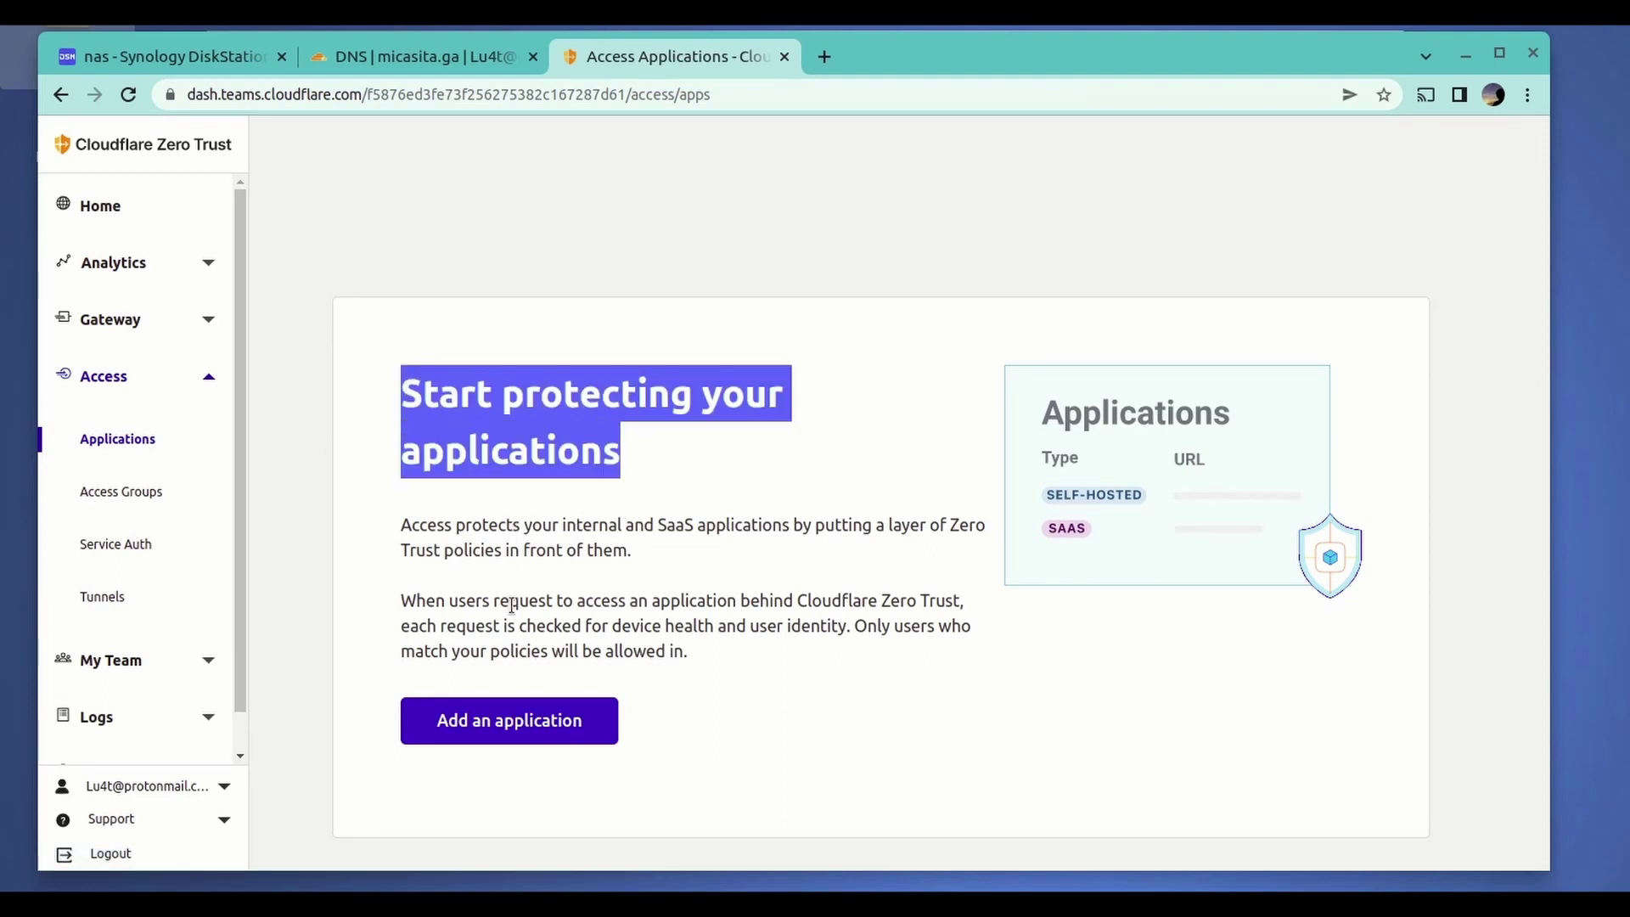
pyautogui.click(671, 605)
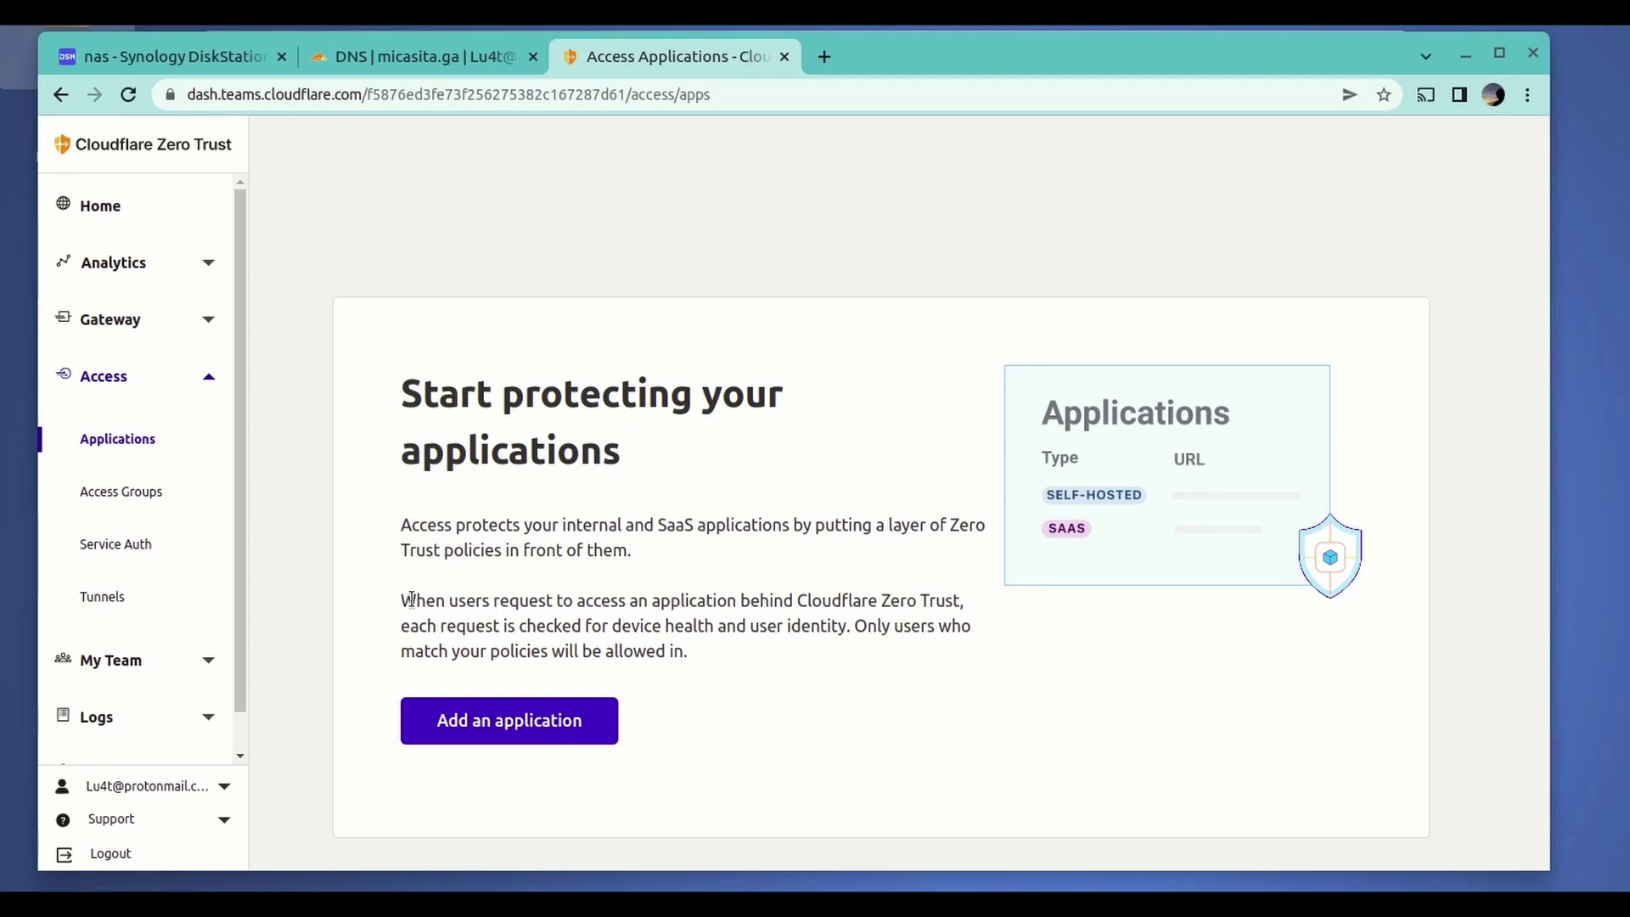
pyautogui.moveTo(411, 601); pyautogui.dragTo(684, 641)
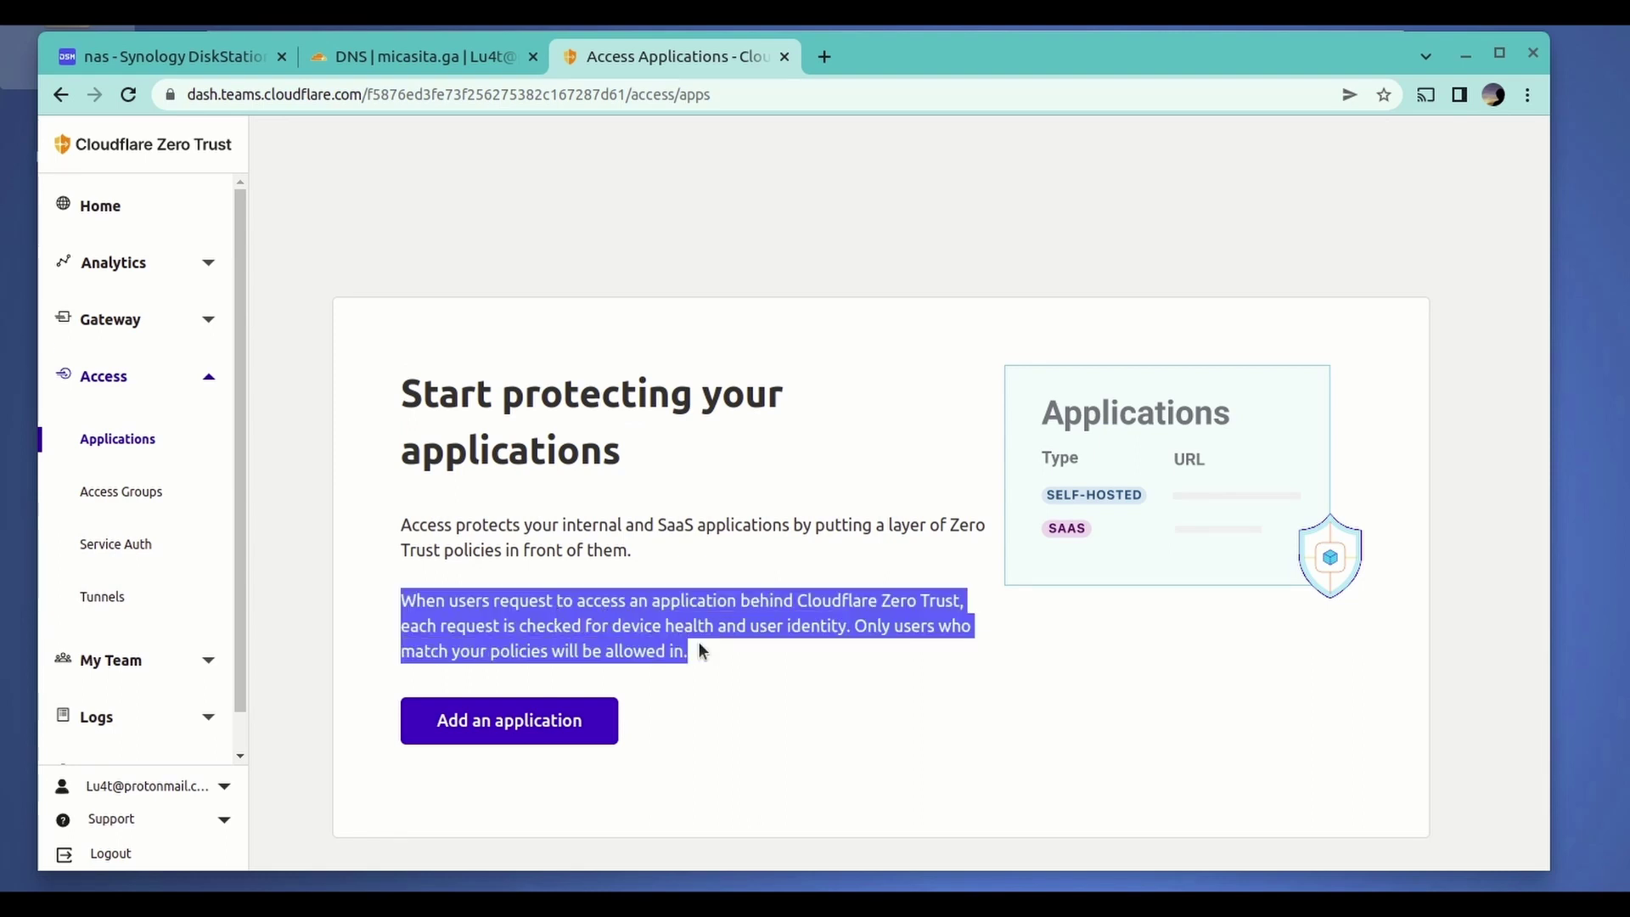
pyautogui.click(698, 650)
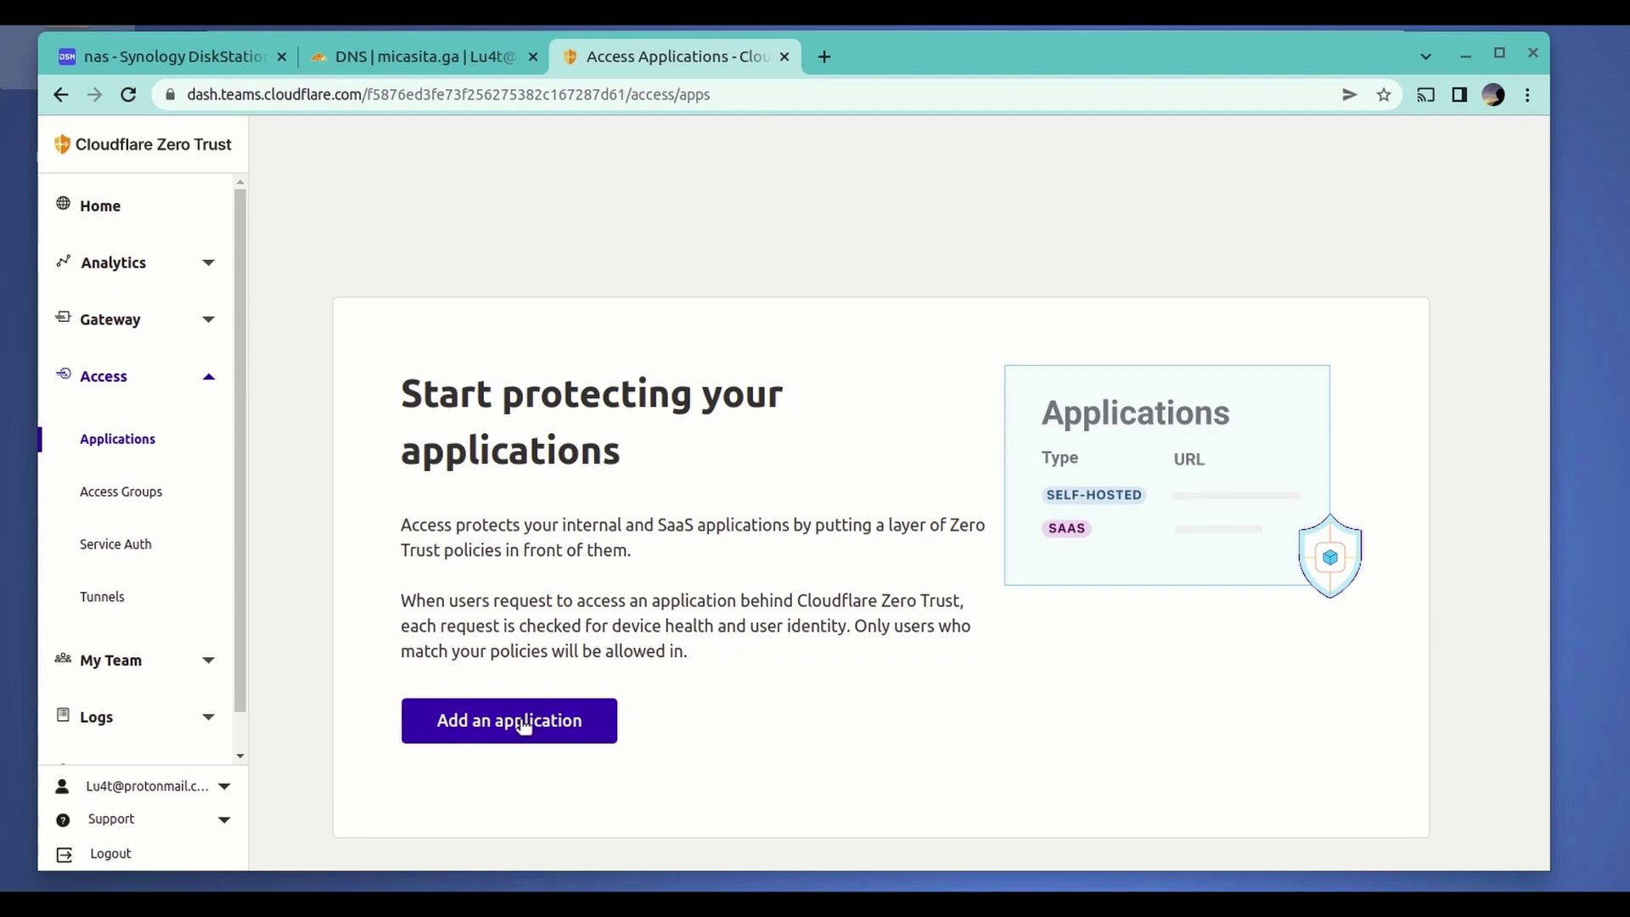
pyautogui.click(523, 724)
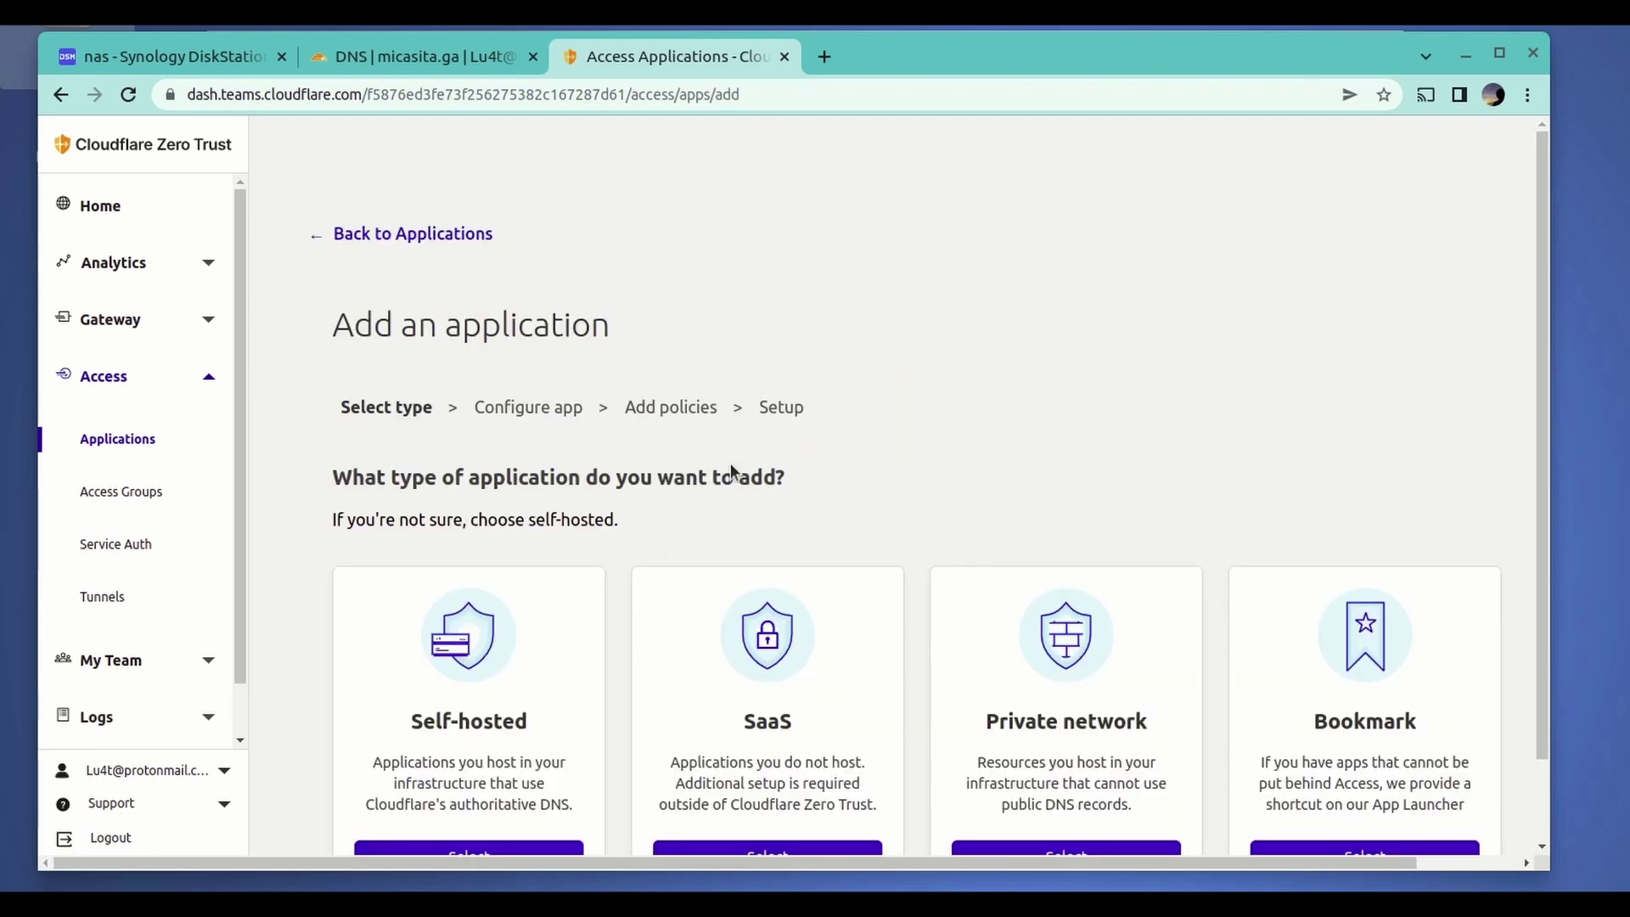
pyautogui.scroll(-2, 741, 442)
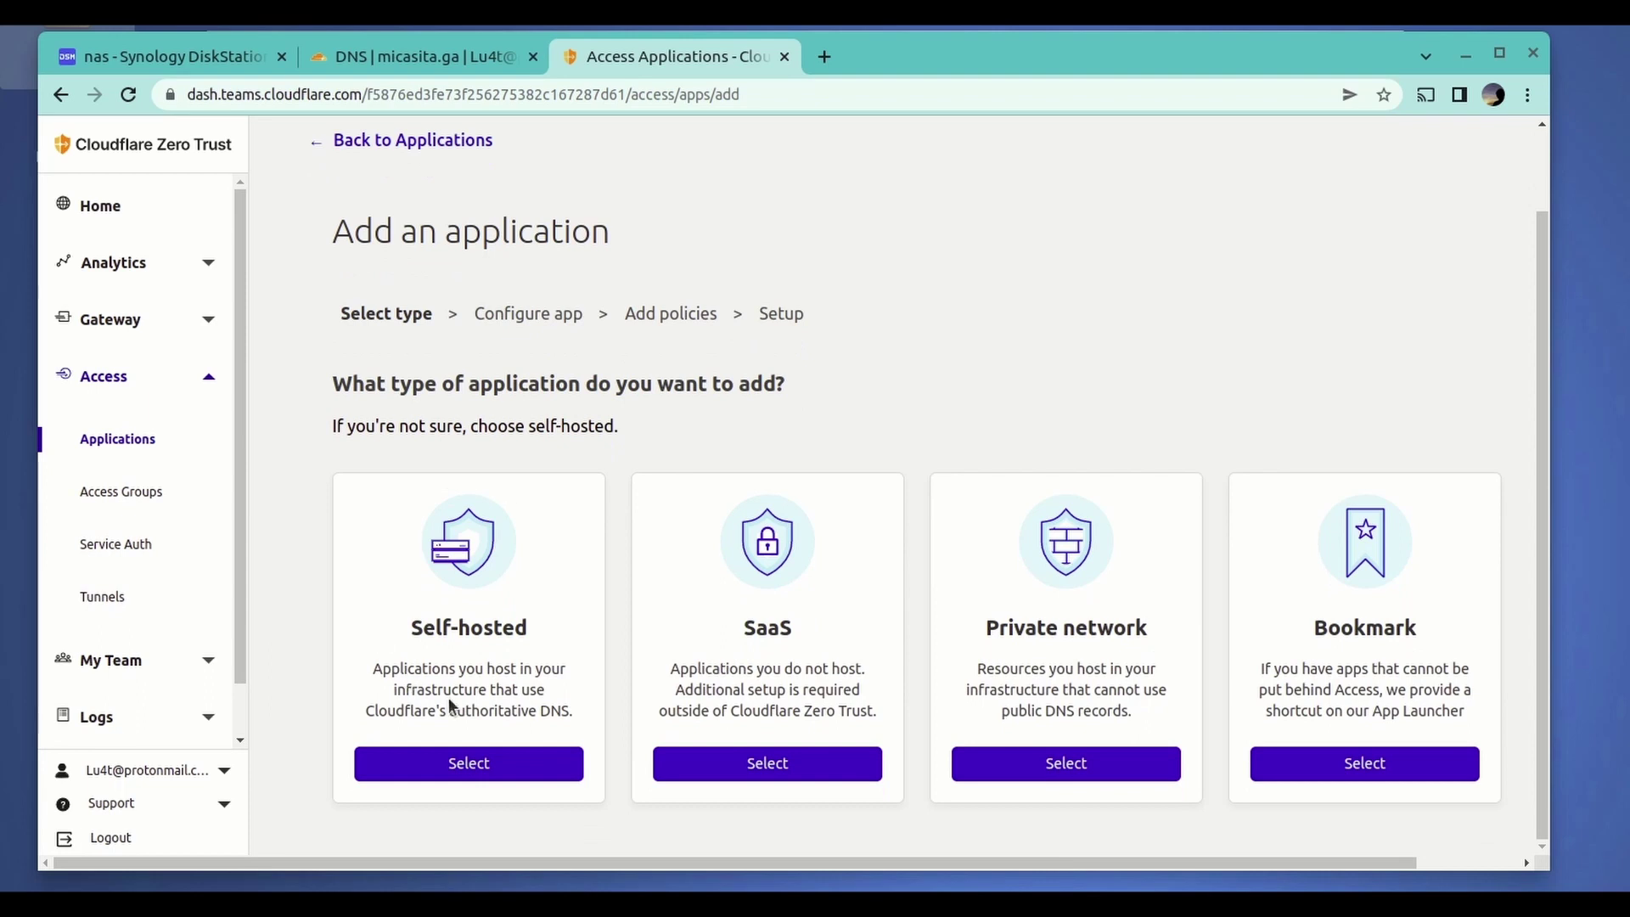
pyautogui.click(476, 764)
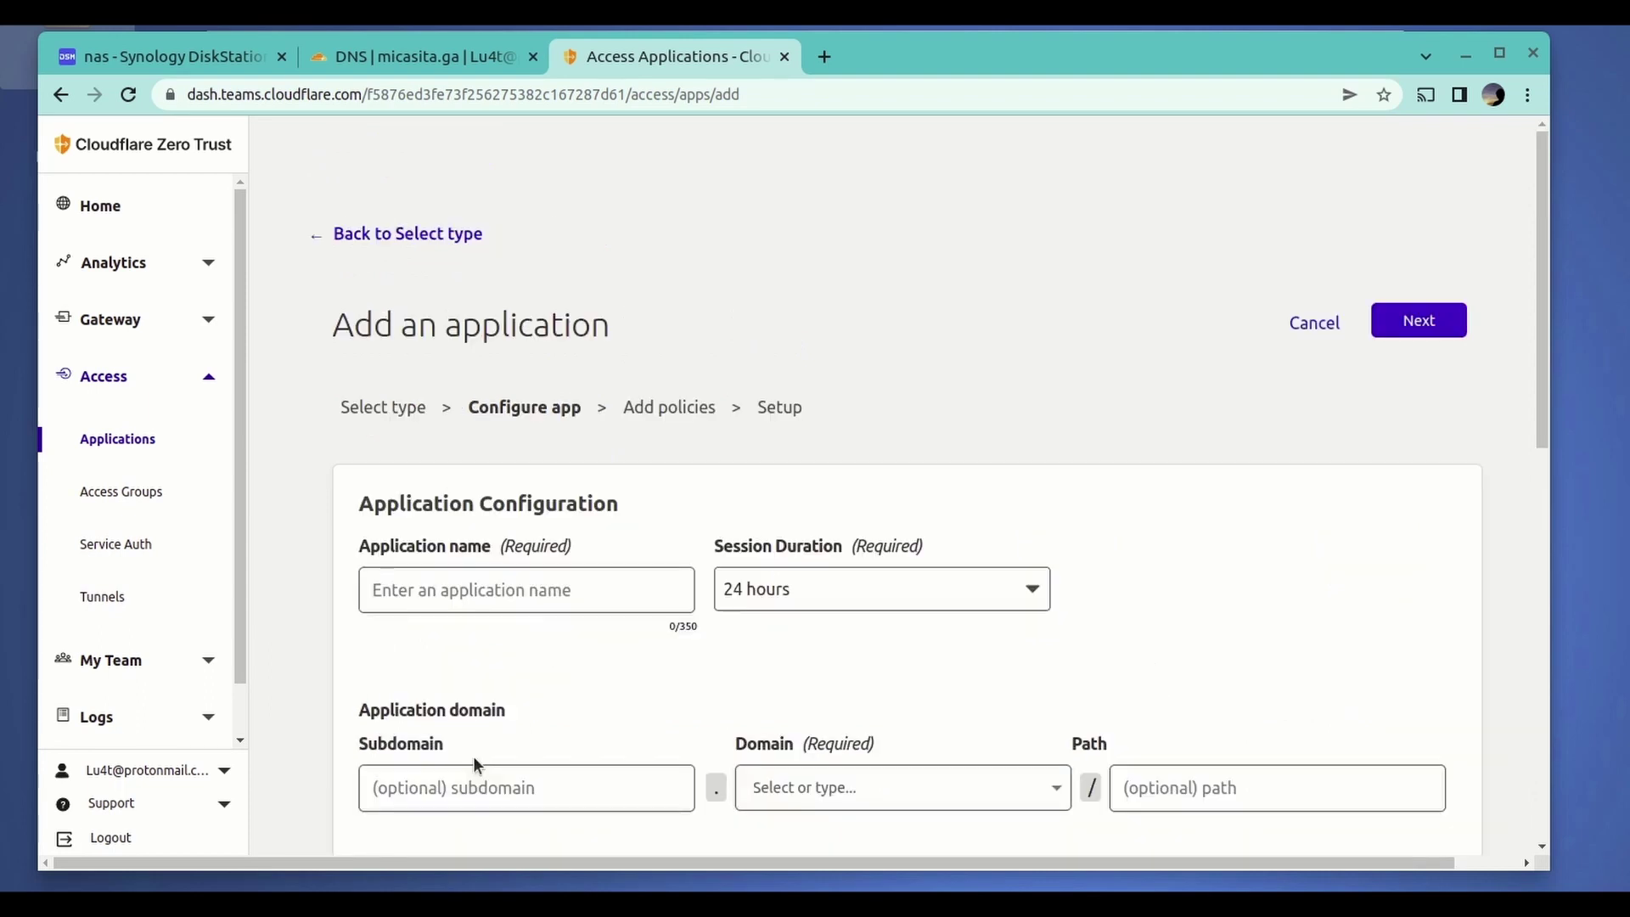
# - Name the application 'synology' with a 1-week session duration
pyautogui.click(503, 592)
pyautogui.write('synology')
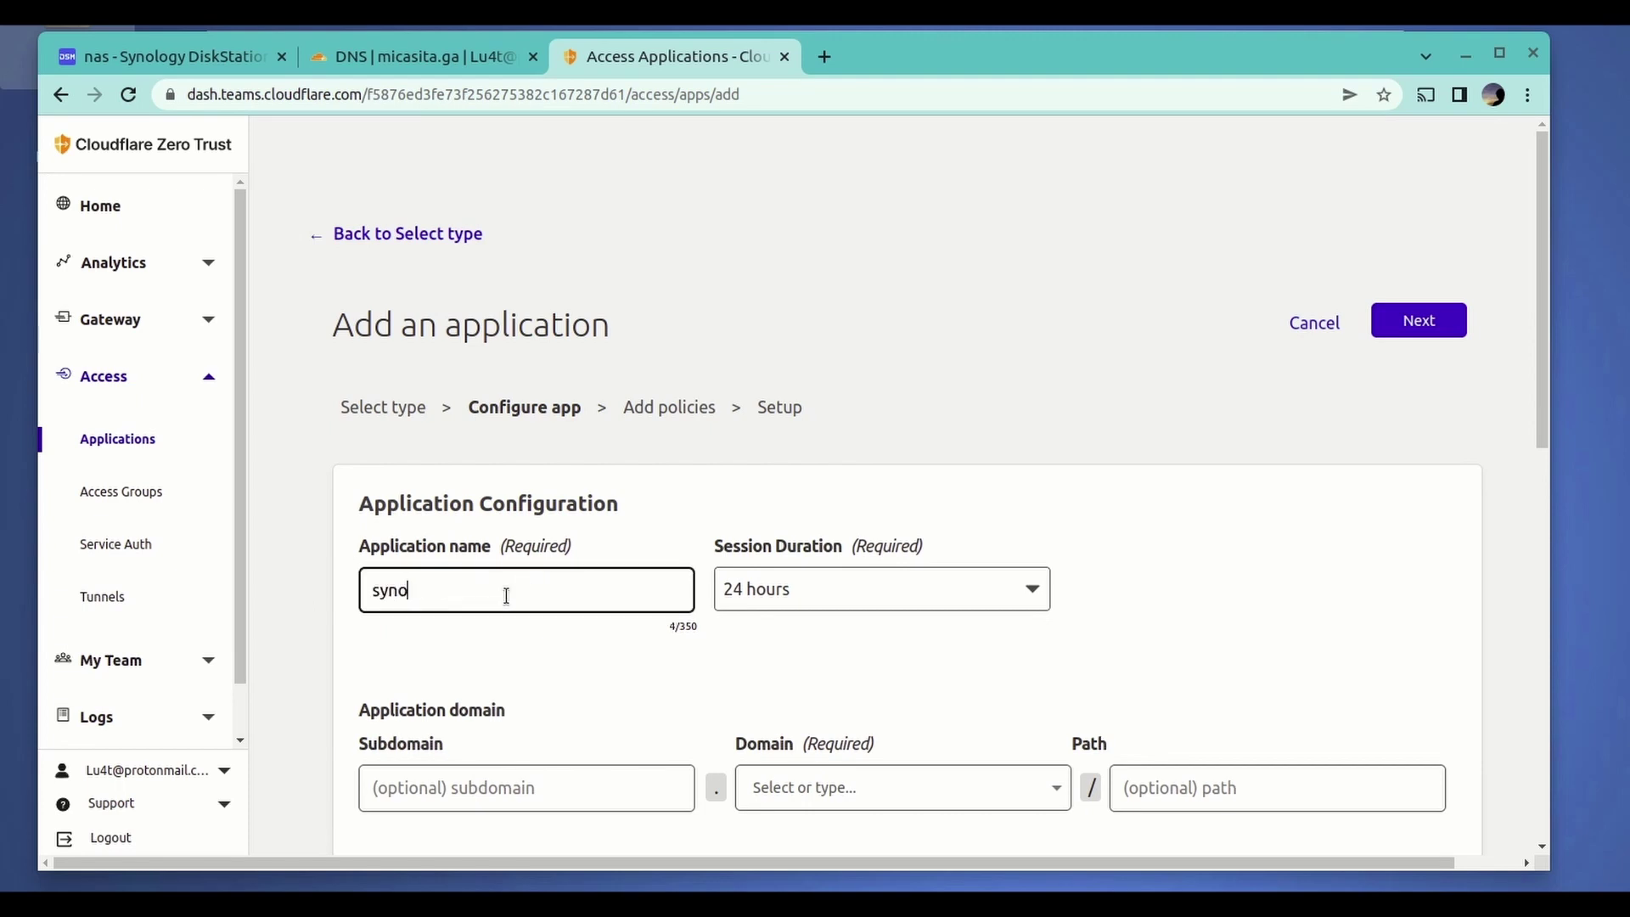
pyautogui.click(845, 591)
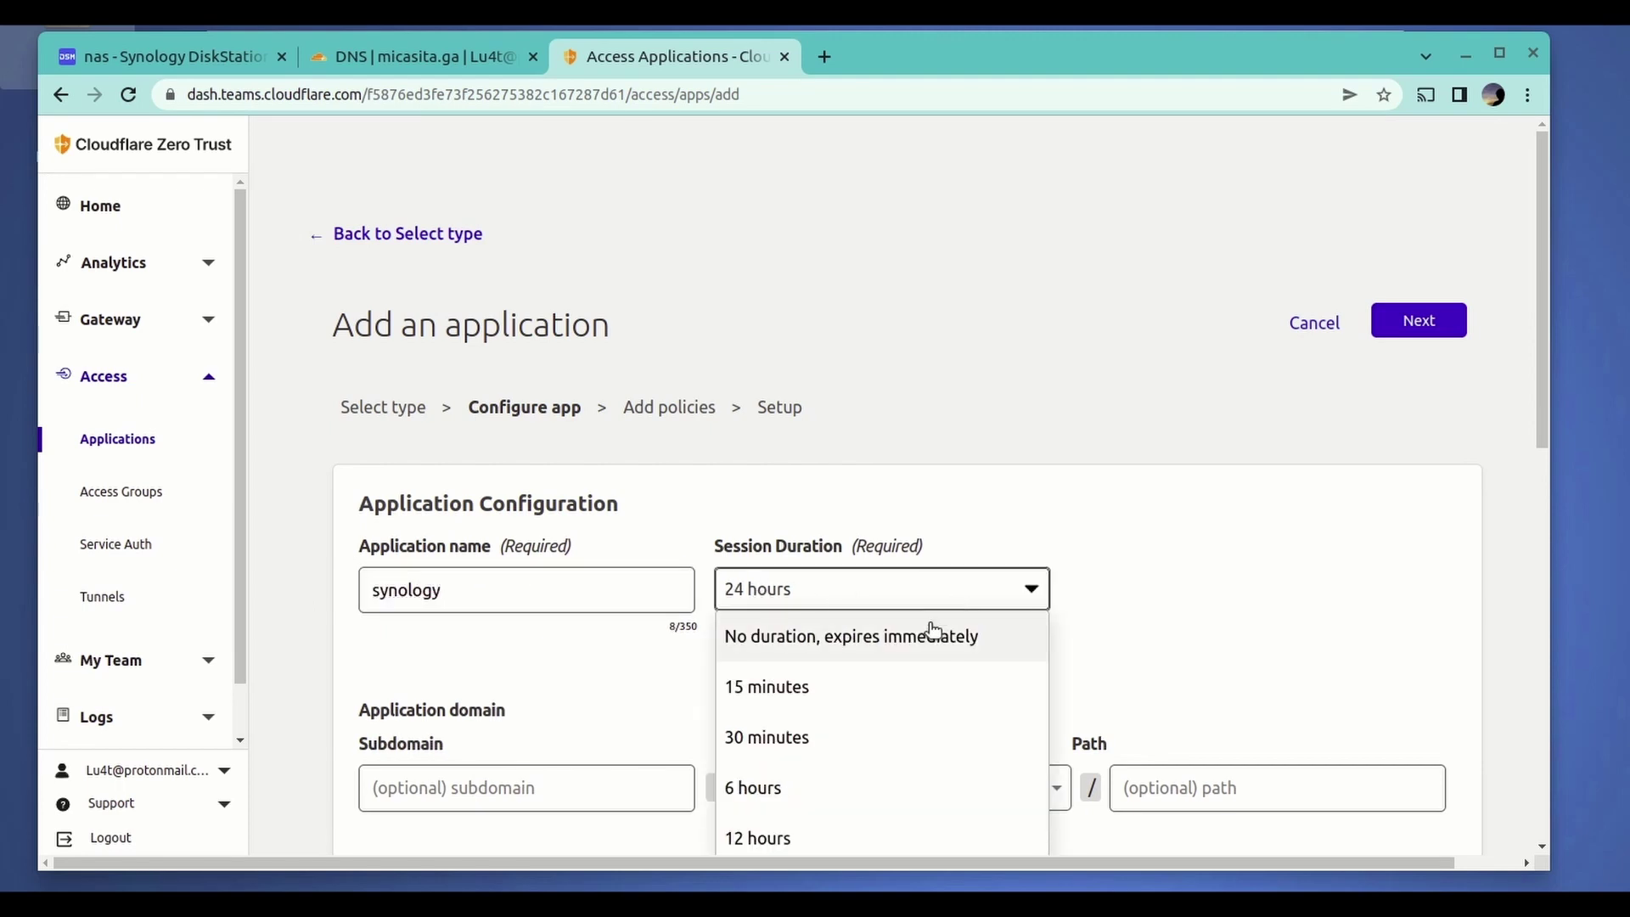
pyautogui.scroll(-3, 934, 628)
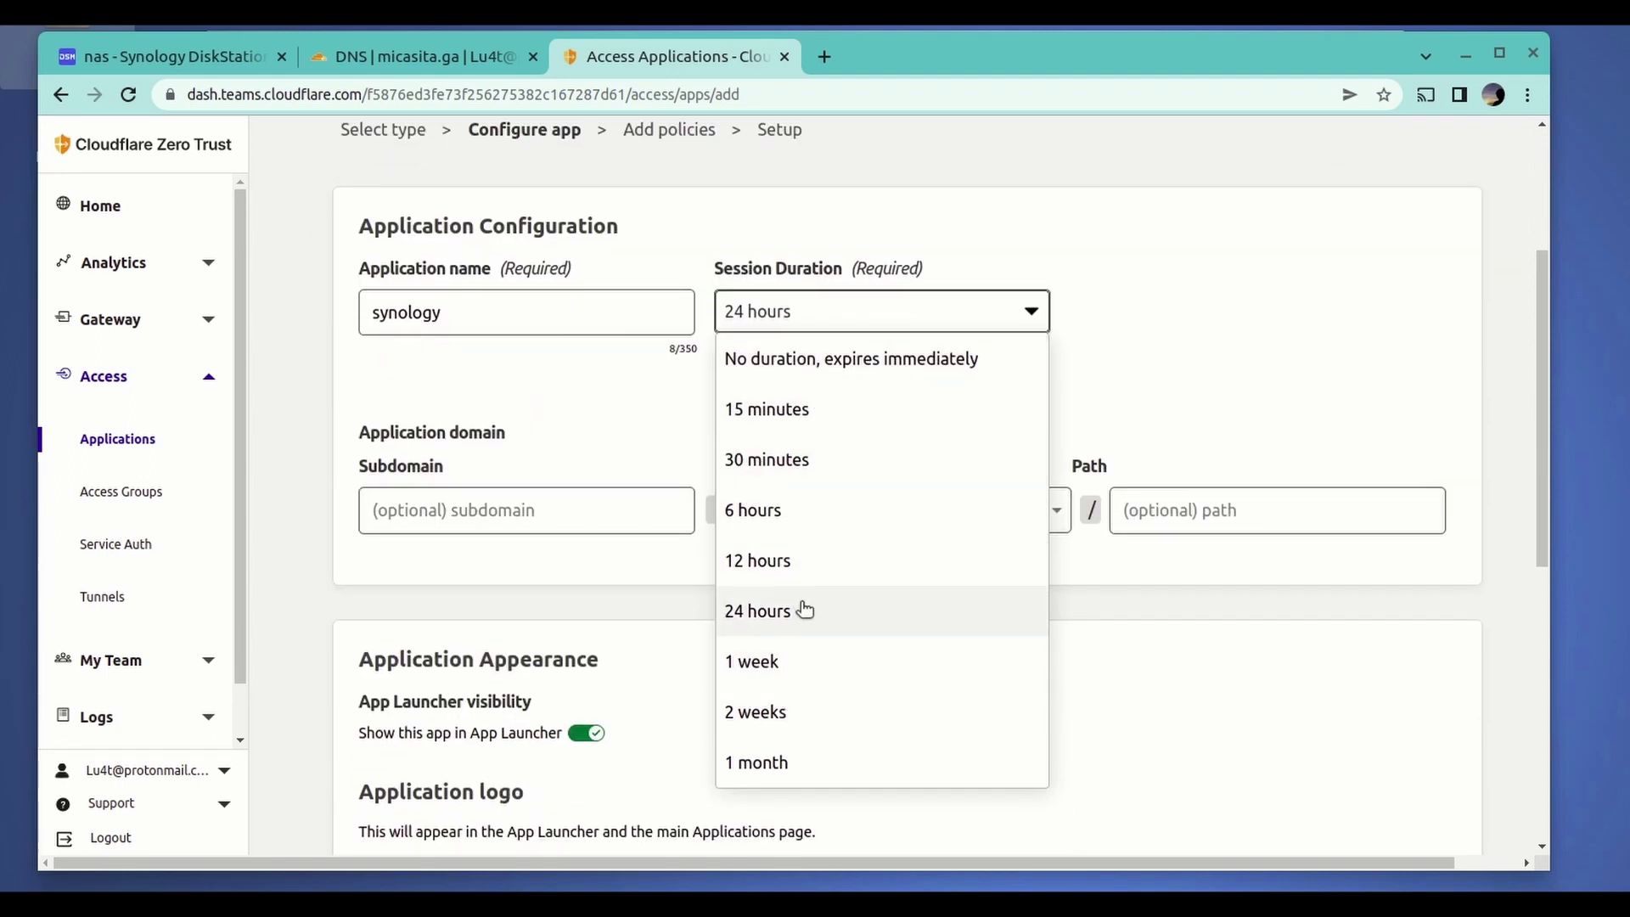
pyautogui.click(779, 666)
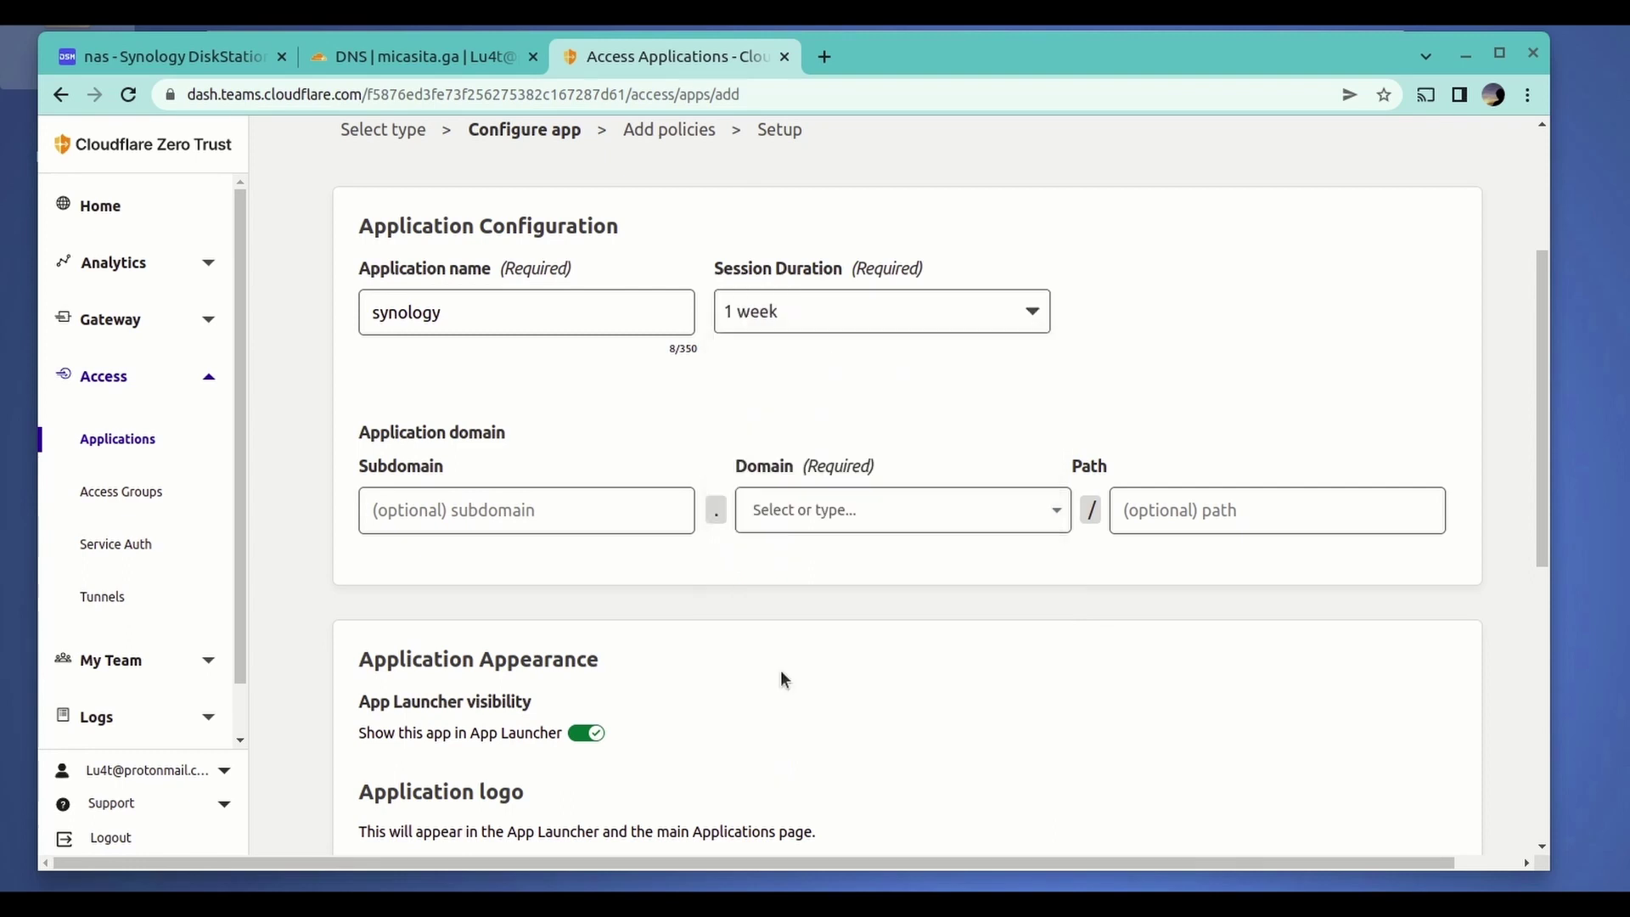
# - Set the application domain to syno-lu4t.micasita.ga
pyautogui.click(492, 517)
pyautogui.write('syno-')
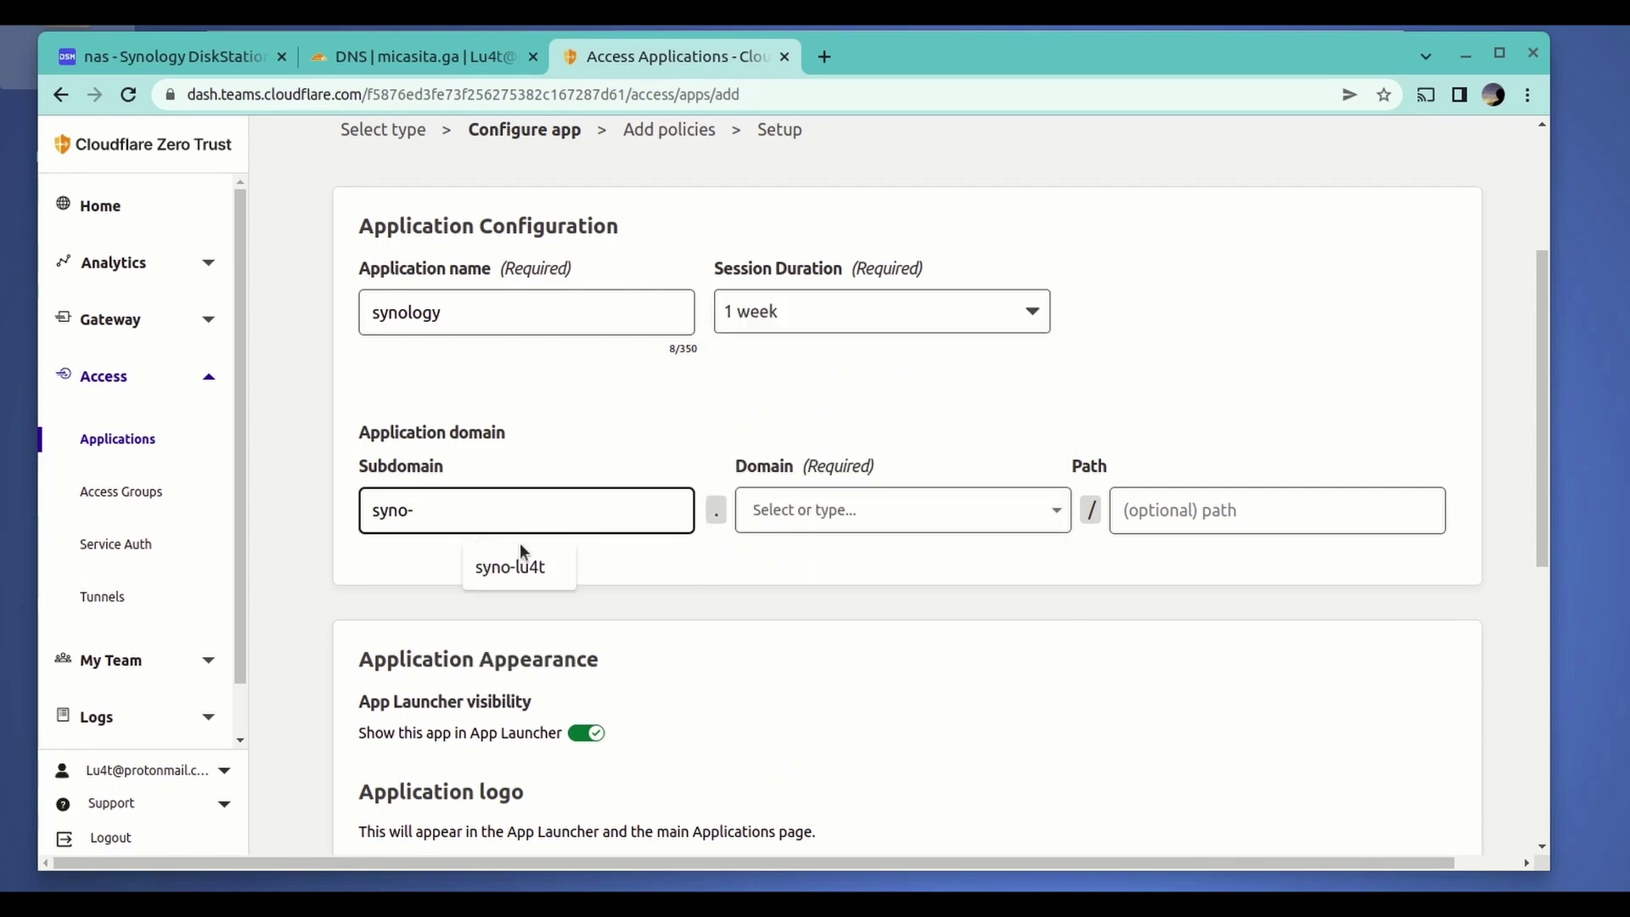
pyautogui.click(524, 567)
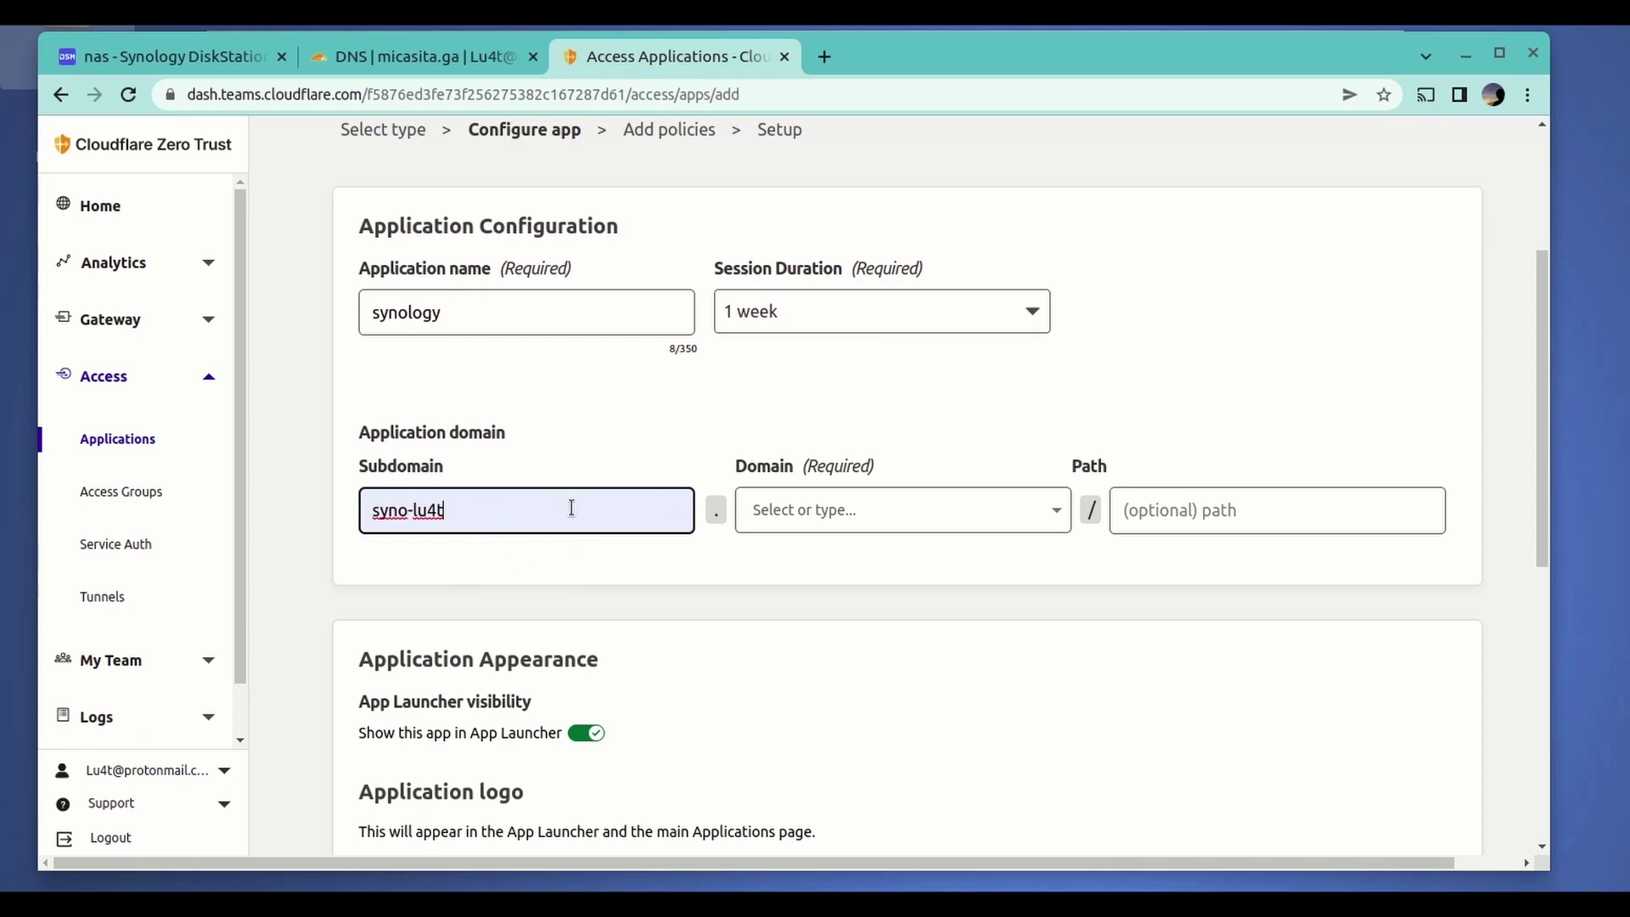
pyautogui.click(807, 510)
pyautogui.write('m')
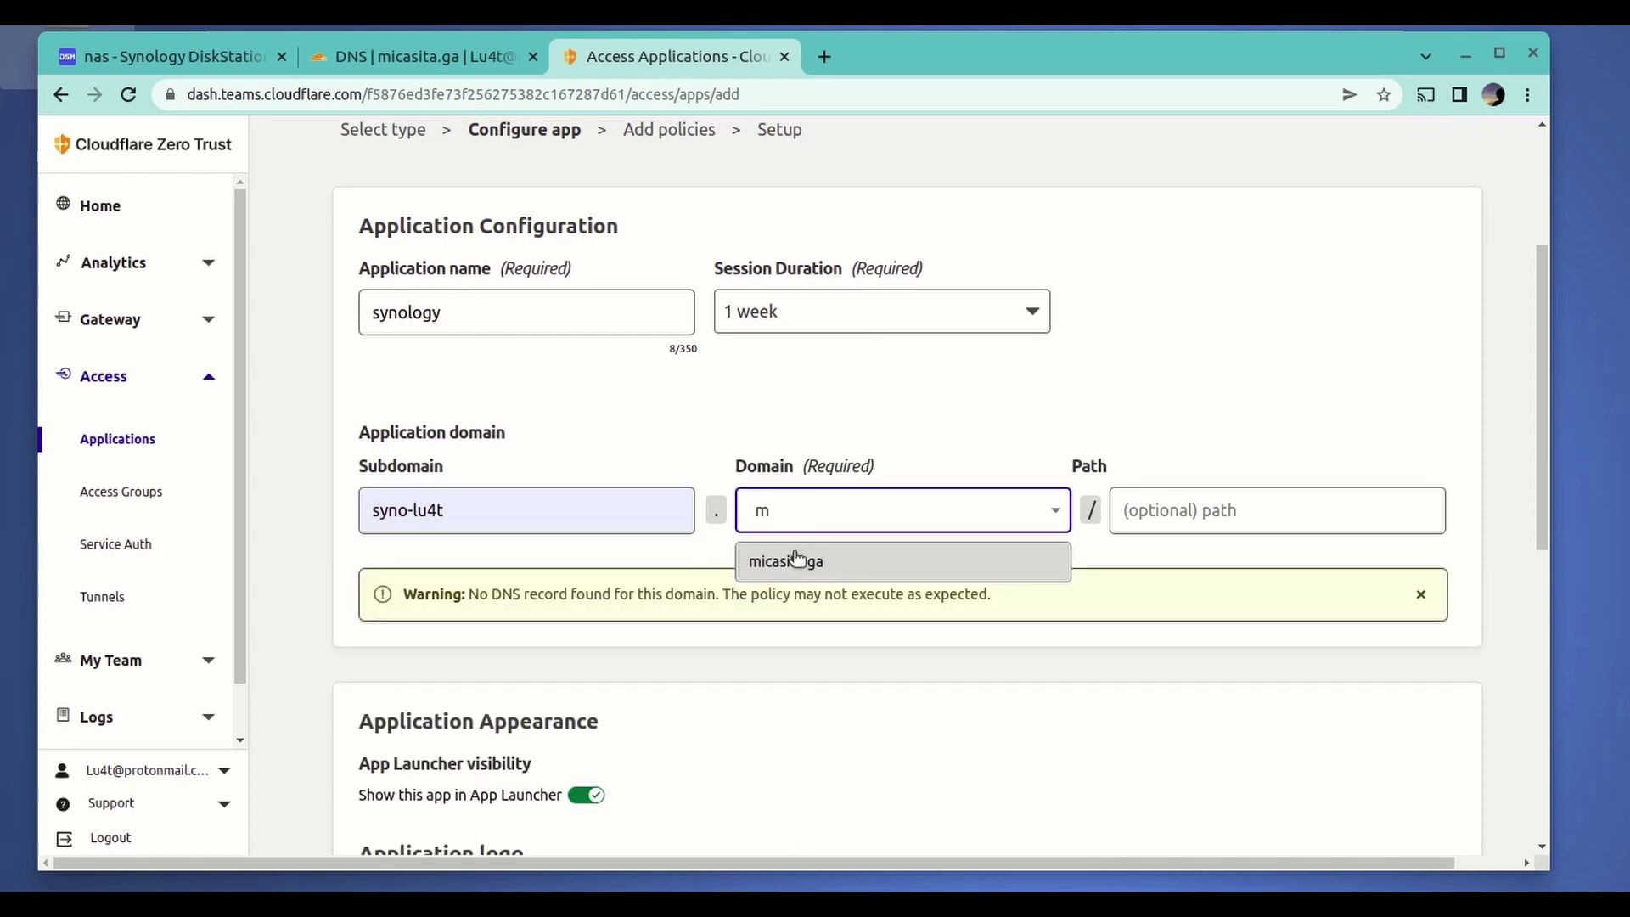
pyautogui.click(796, 560)
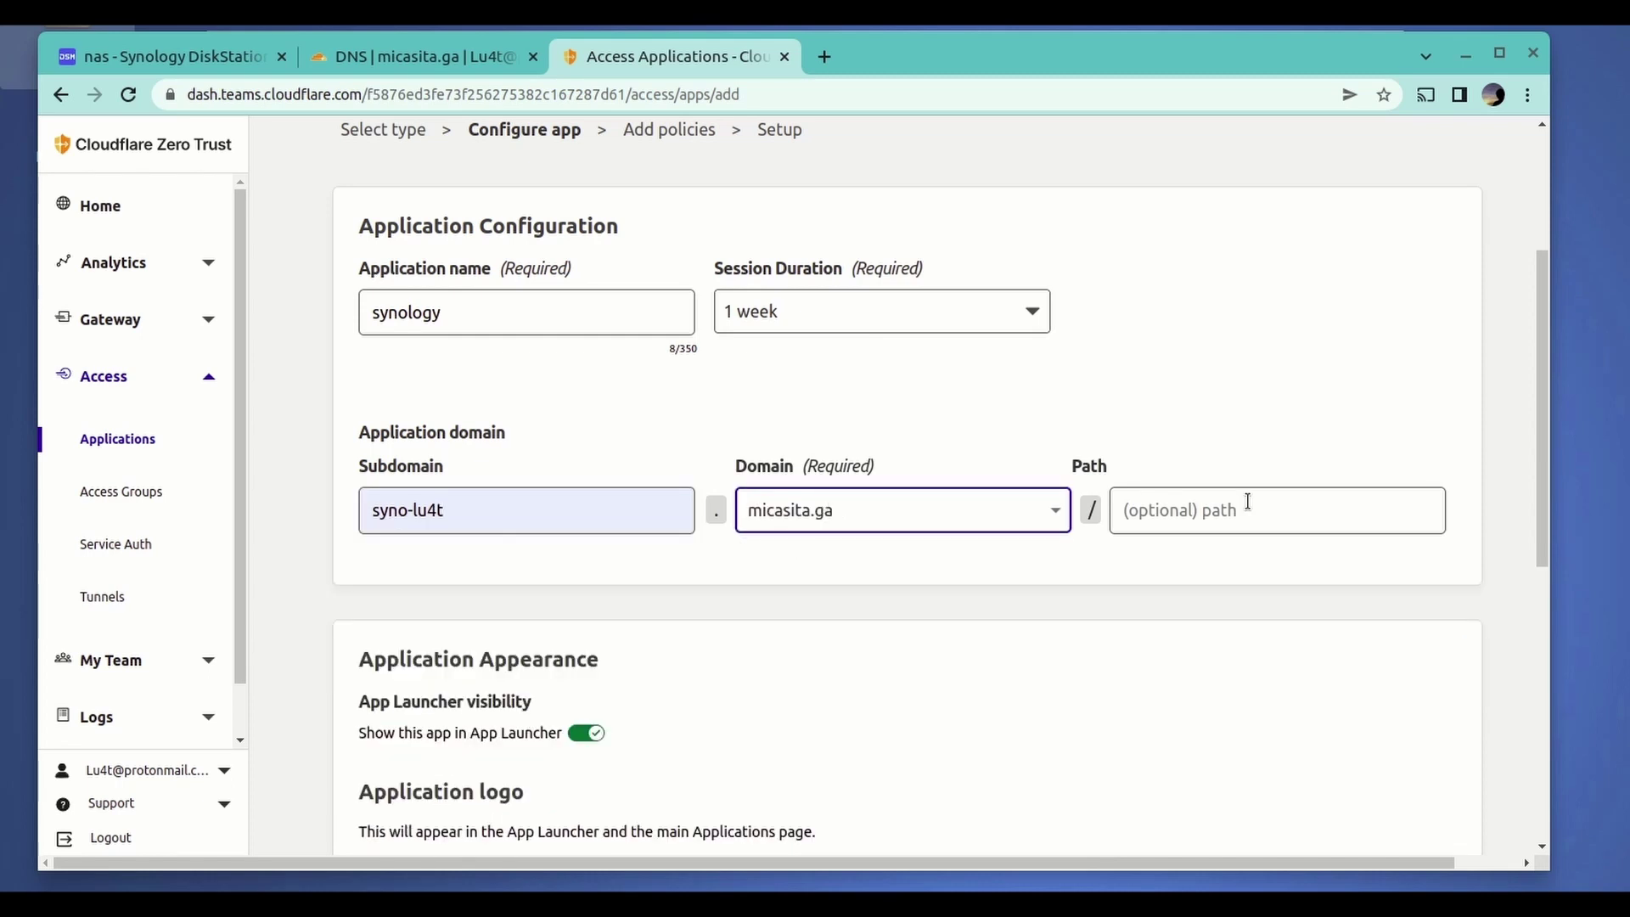
# - Turn off 'Show this app in App Launcher' and continue to policies
pyautogui.scroll(-2, 731, 516)
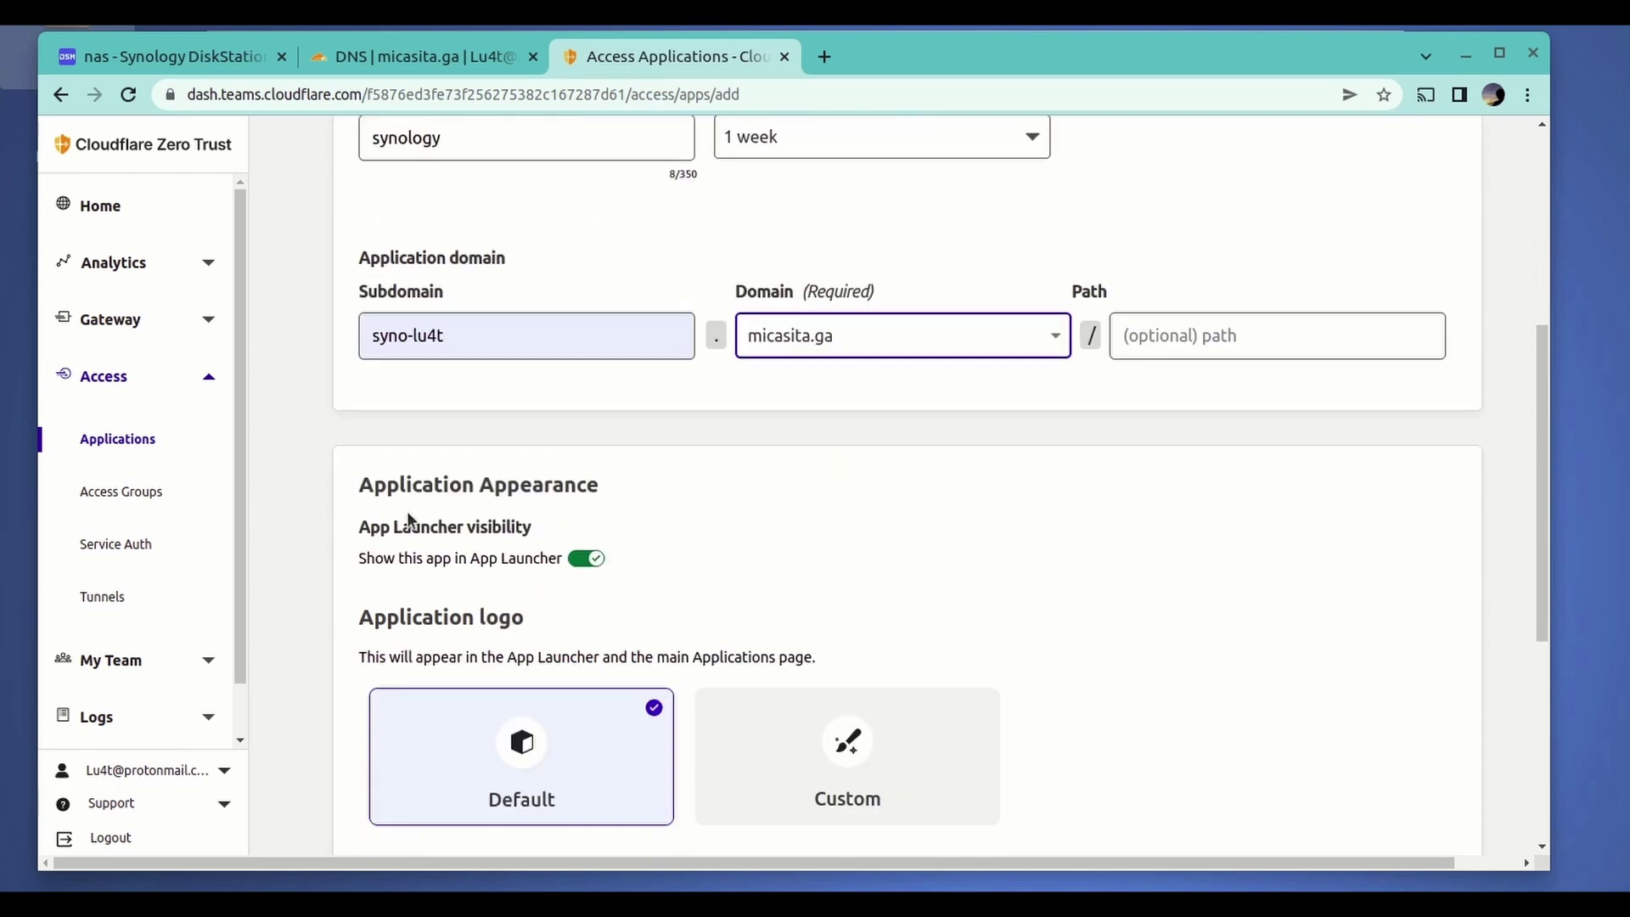
pyautogui.click(590, 560)
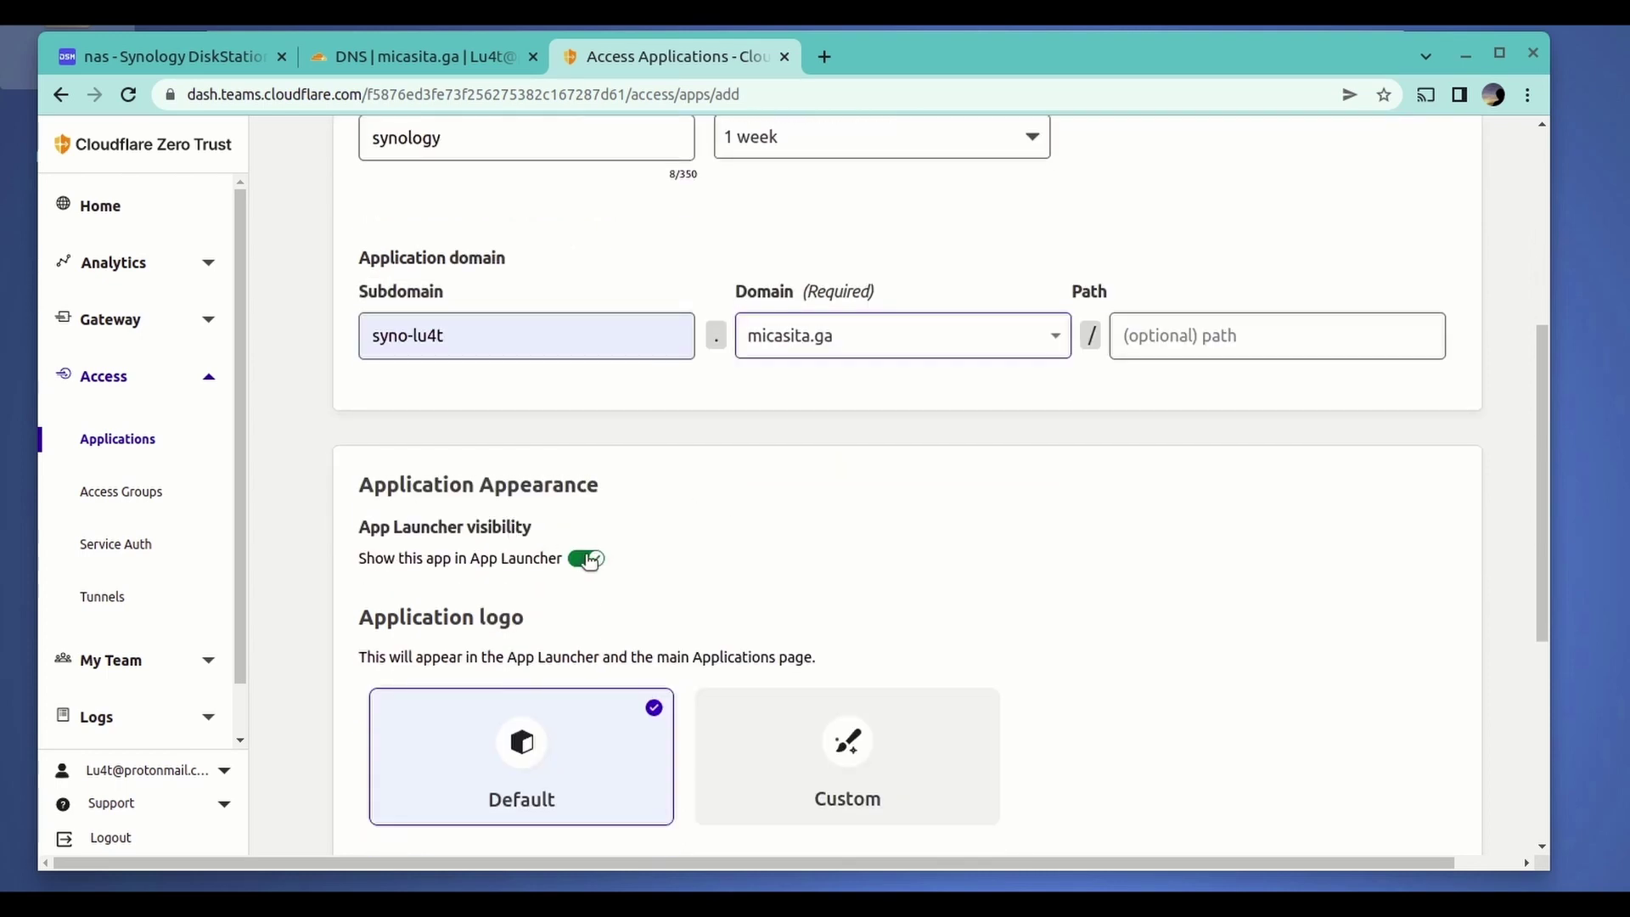
pyautogui.click(590, 561)
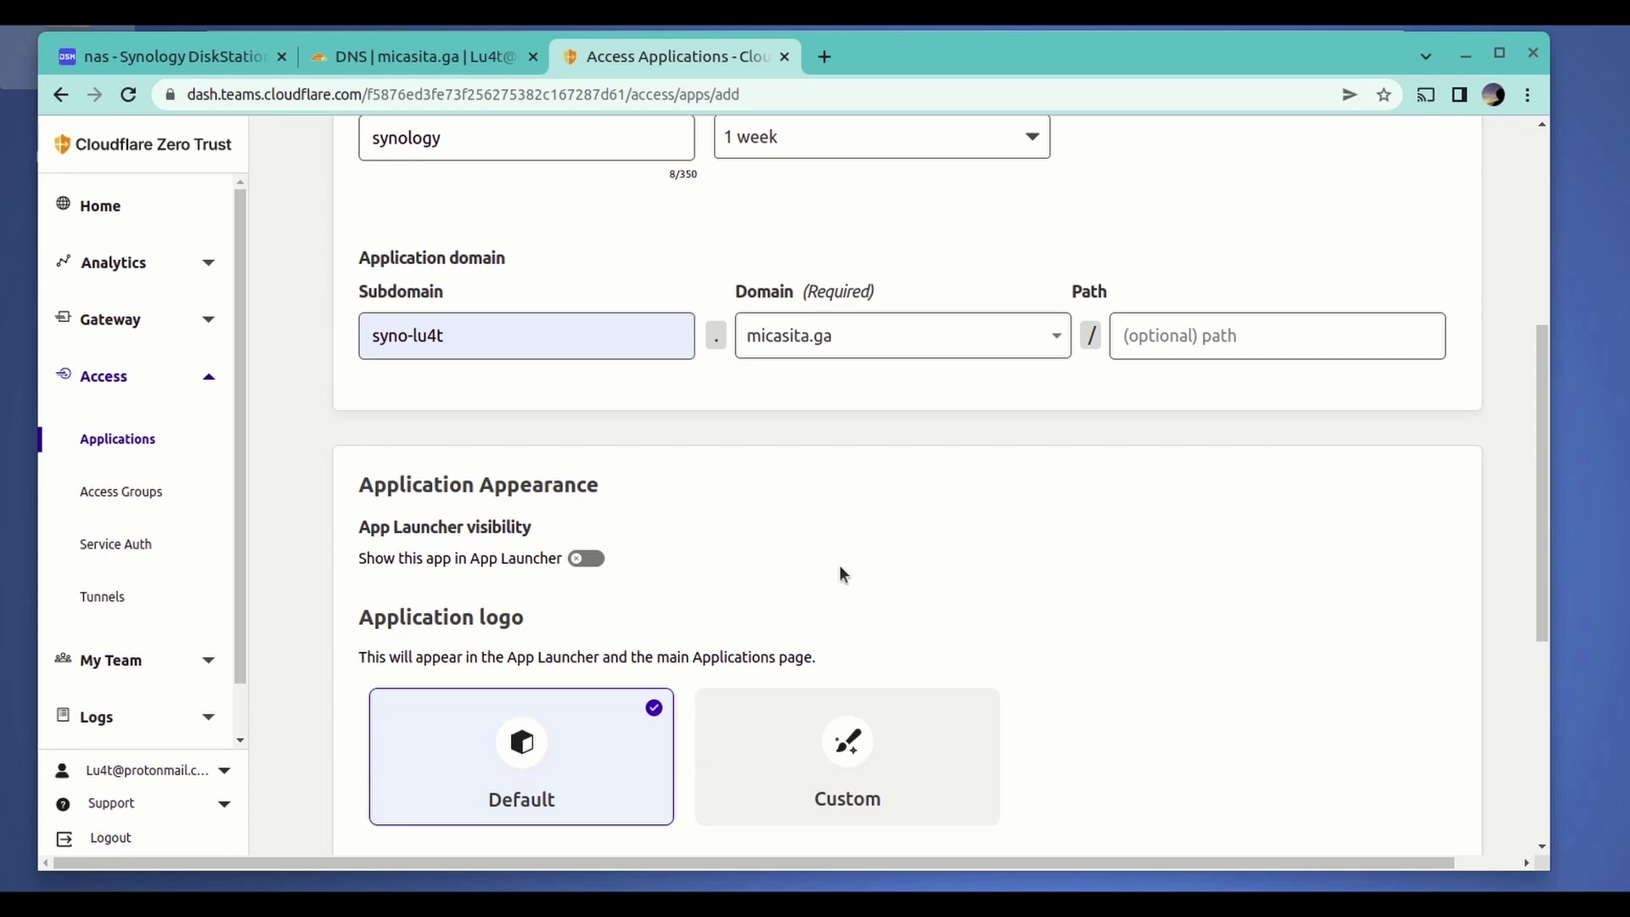
pyautogui.scroll(-3, 935, 568)
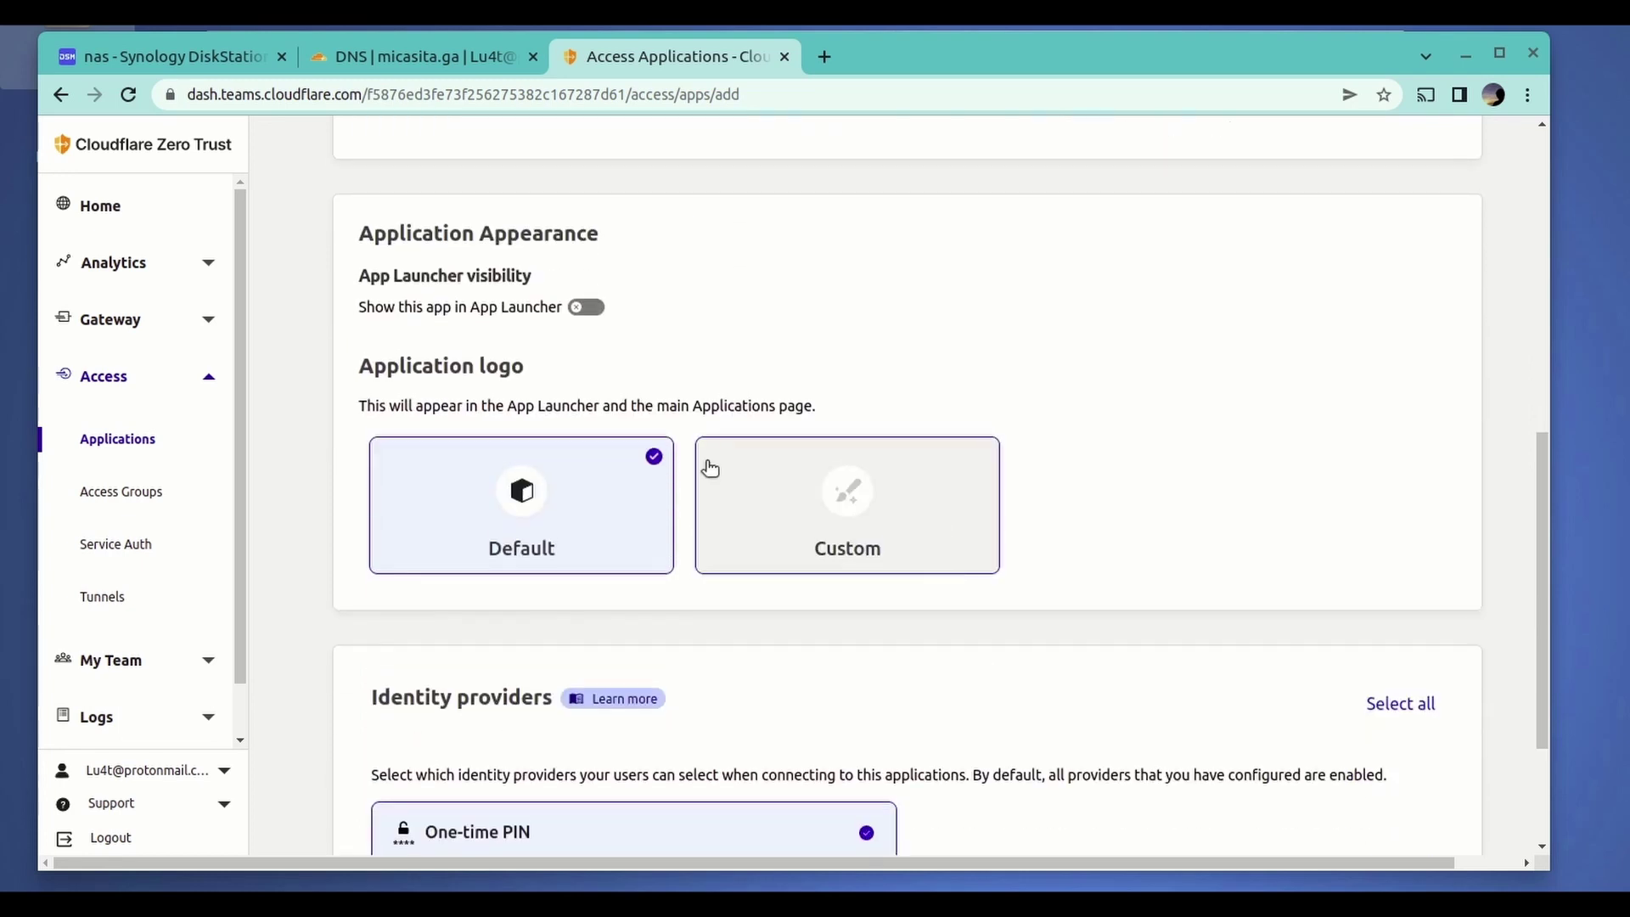
pyautogui.scroll(-3, 817, 620)
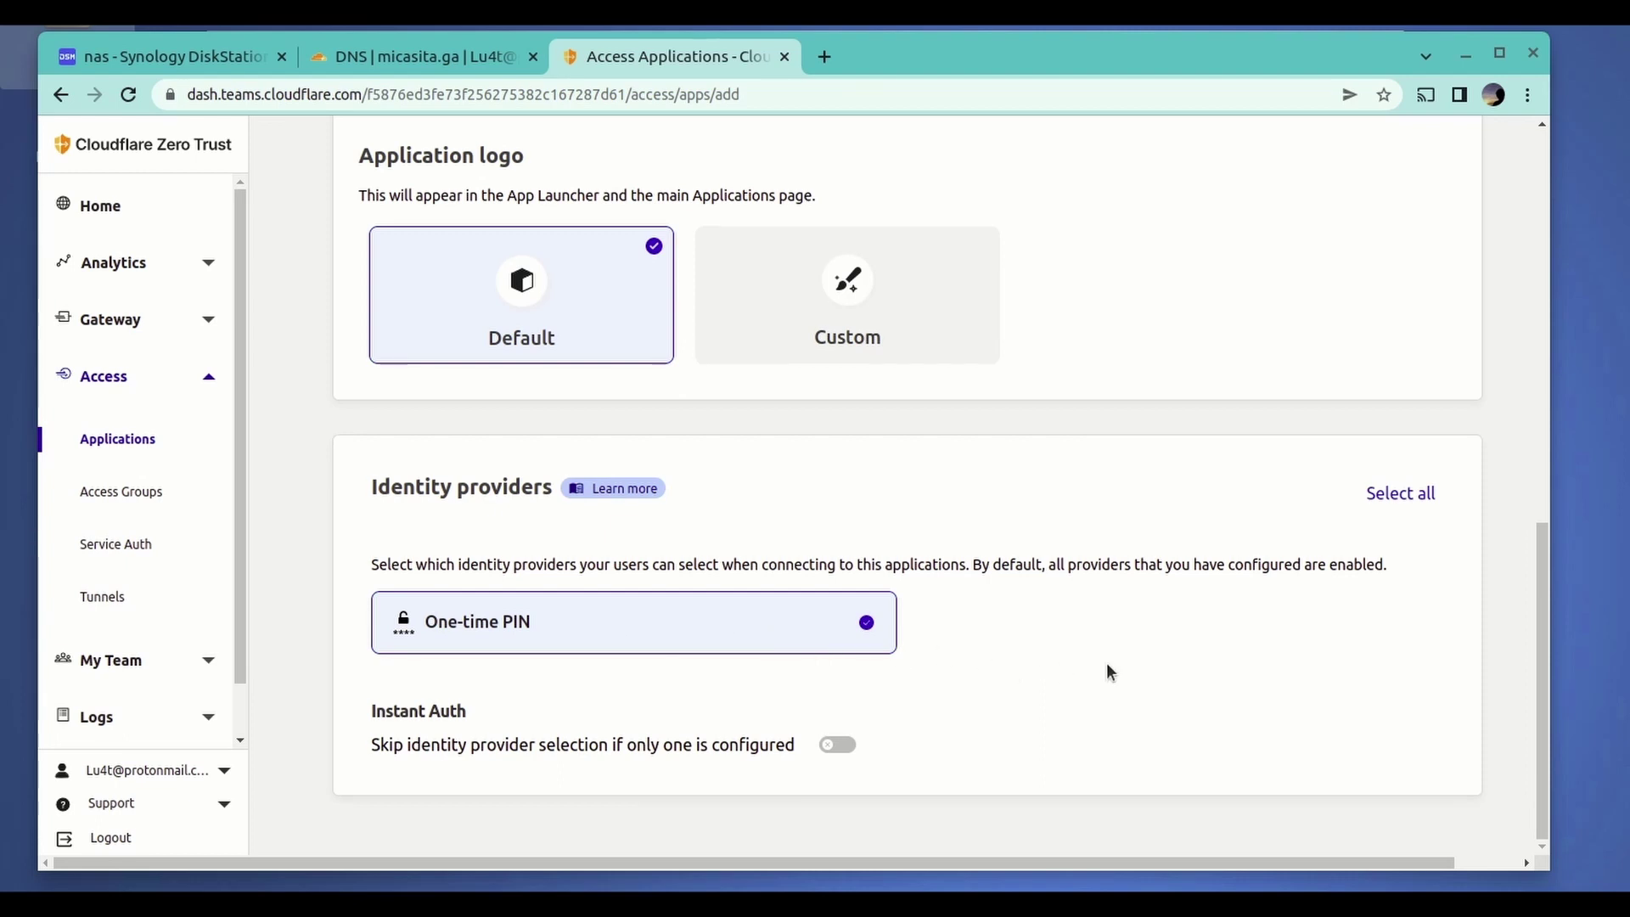
pyautogui.scroll(10, 1108, 666)
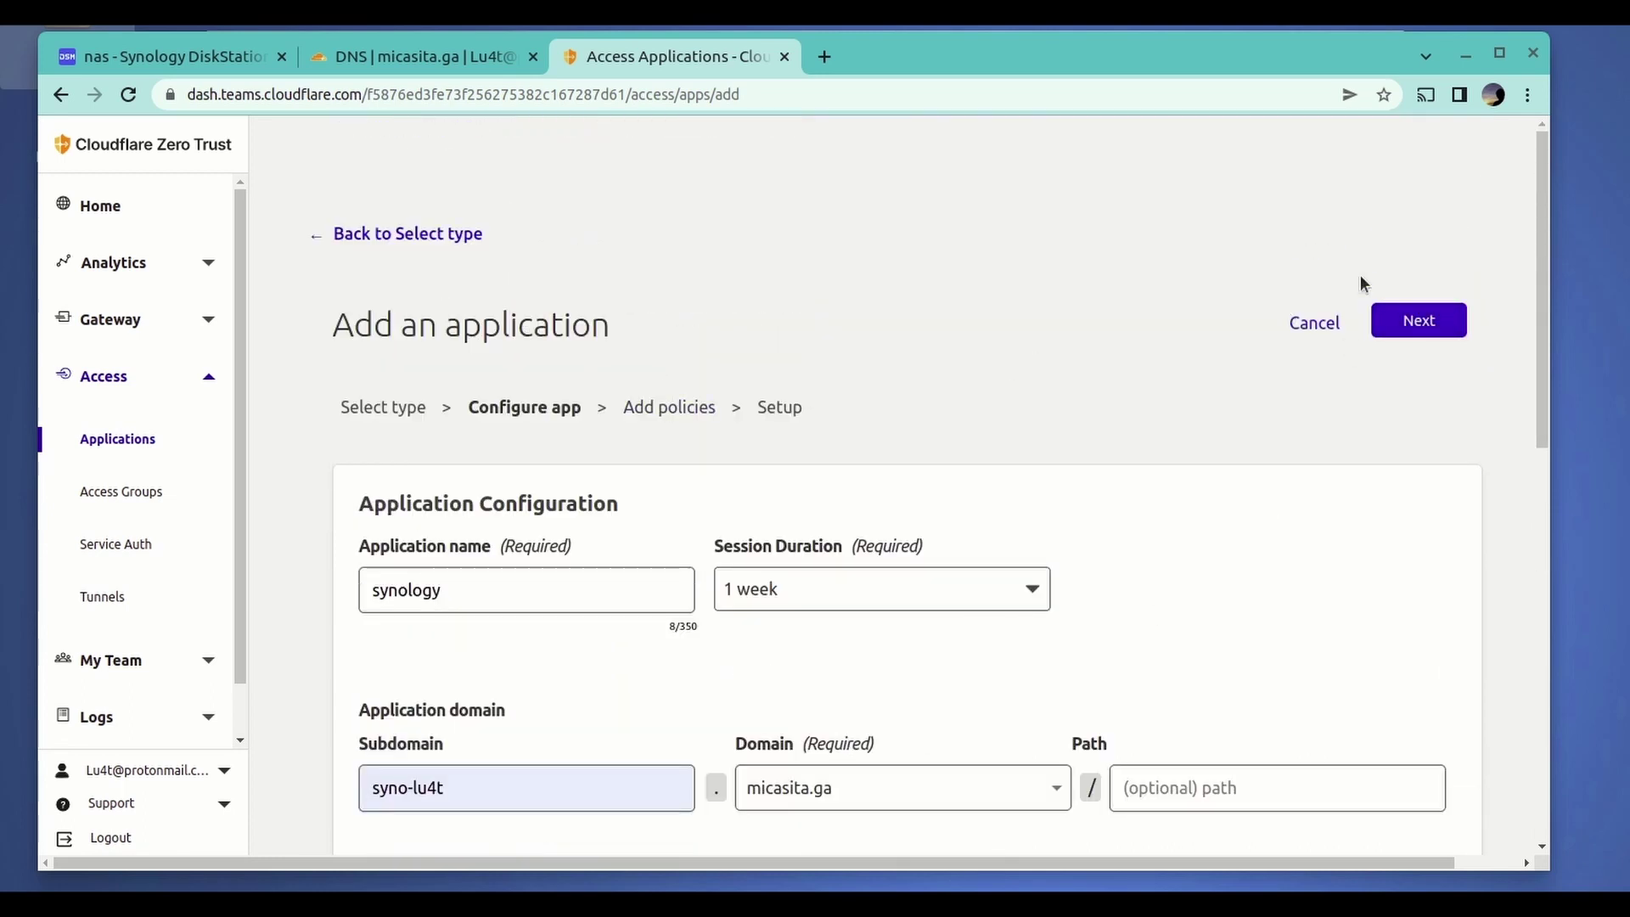
pyautogui.click(1420, 322)
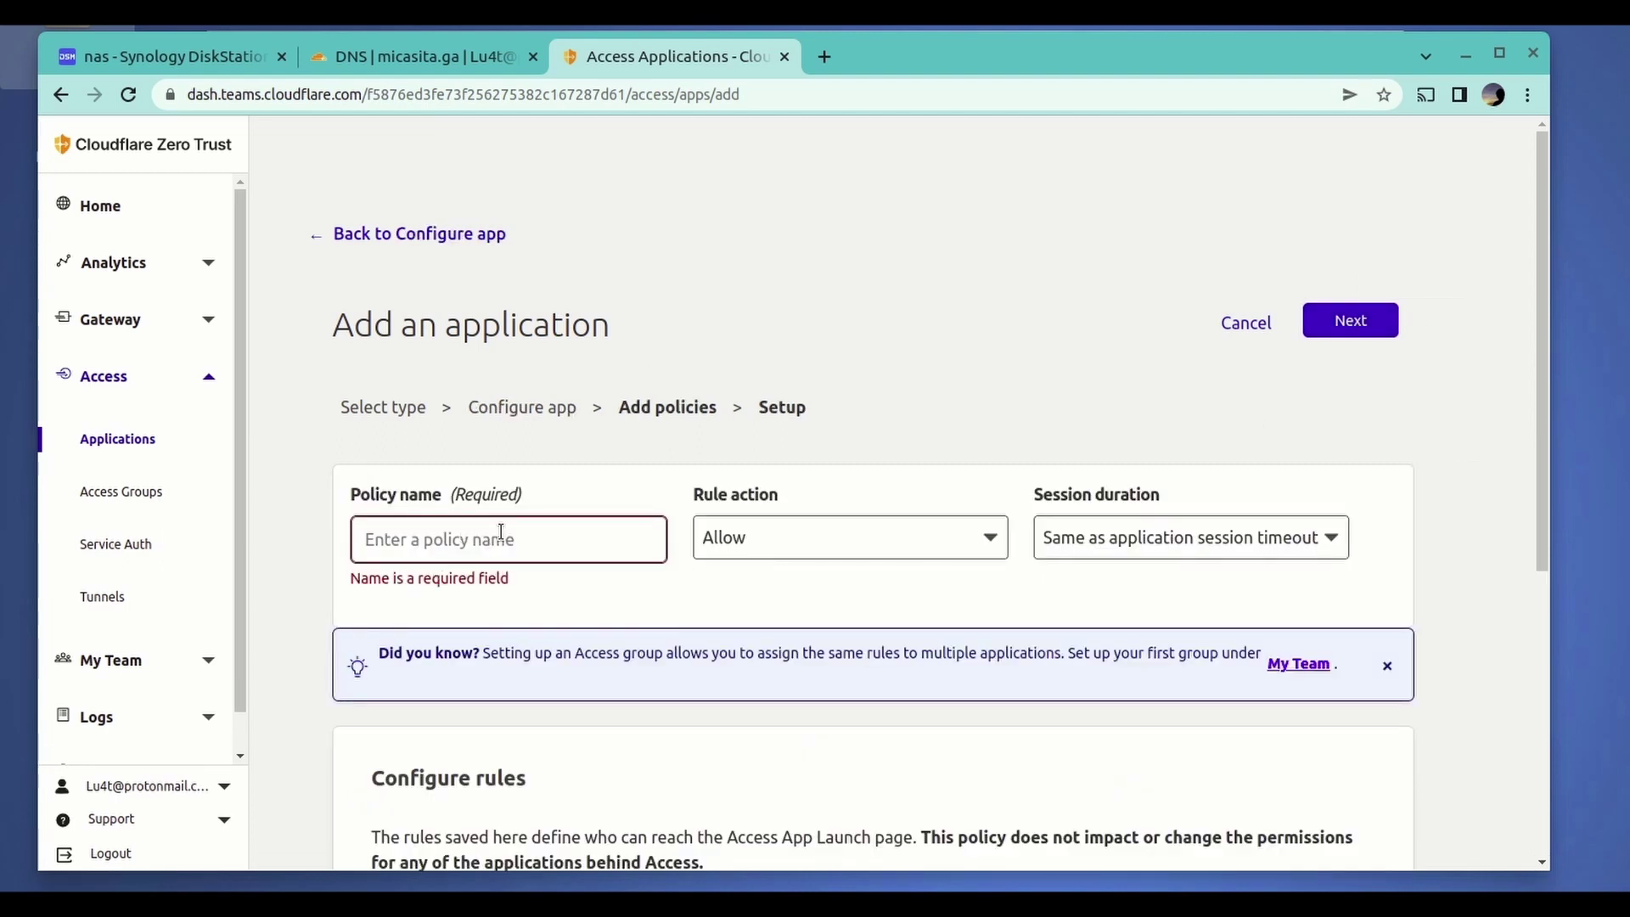
# - Name the new policy policy-lu4t-demo and keep Allow as its rule action
pyautogui.scroll(-2, 497, 535)
pyautogui.click(496, 429)
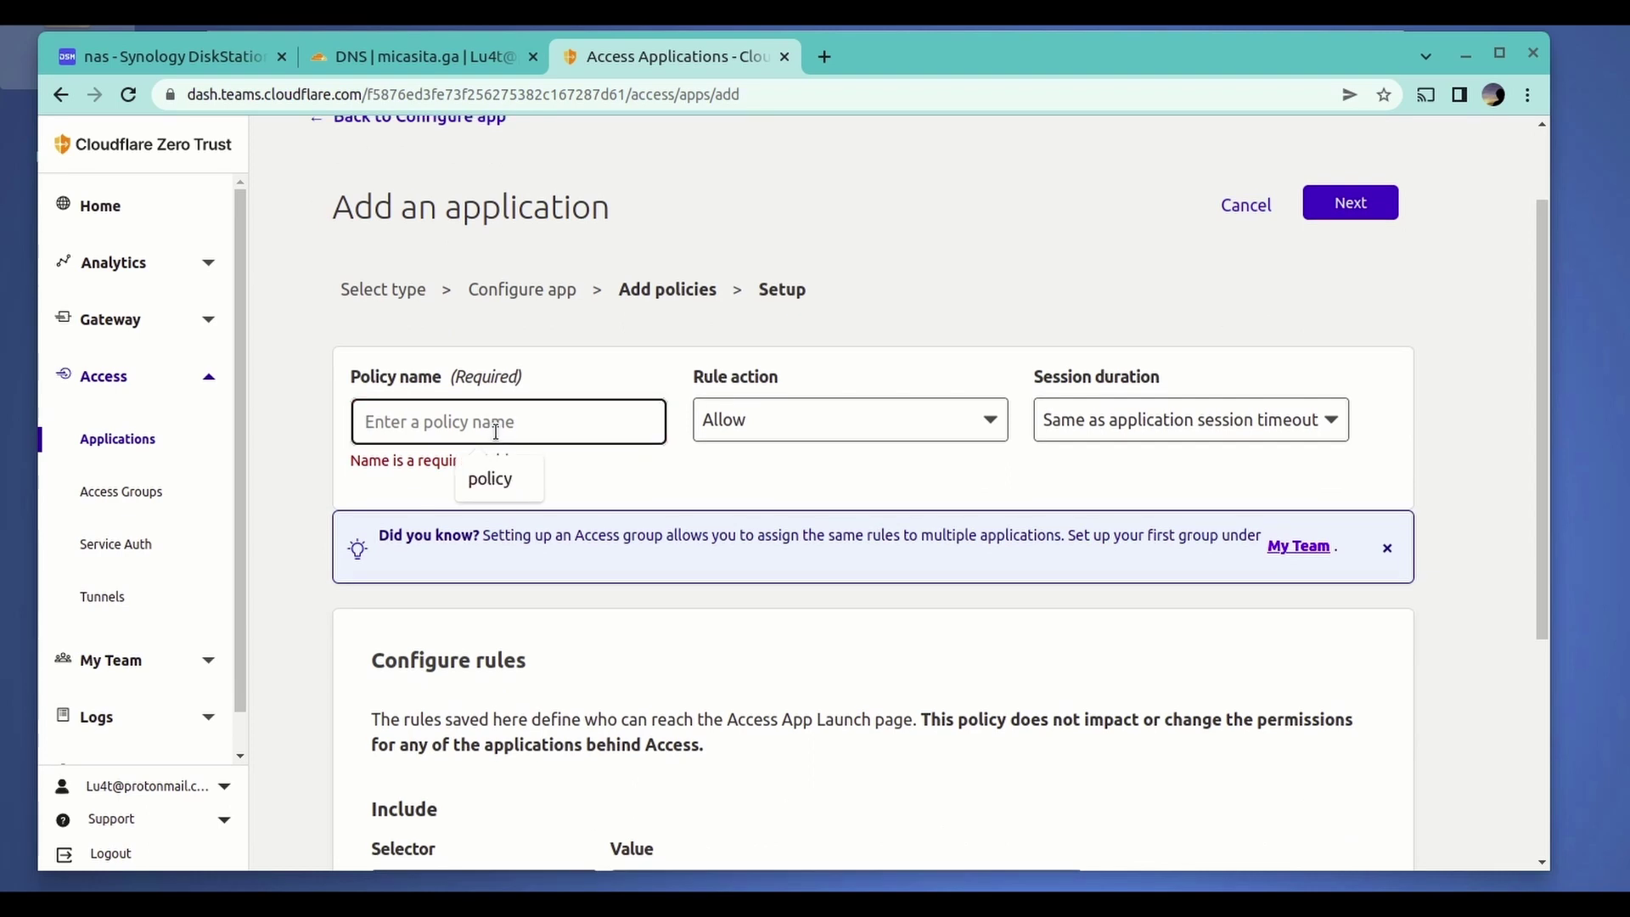
pyautogui.write('p')
pyautogui.press('BackSpace')
pyautogui.write('policy')
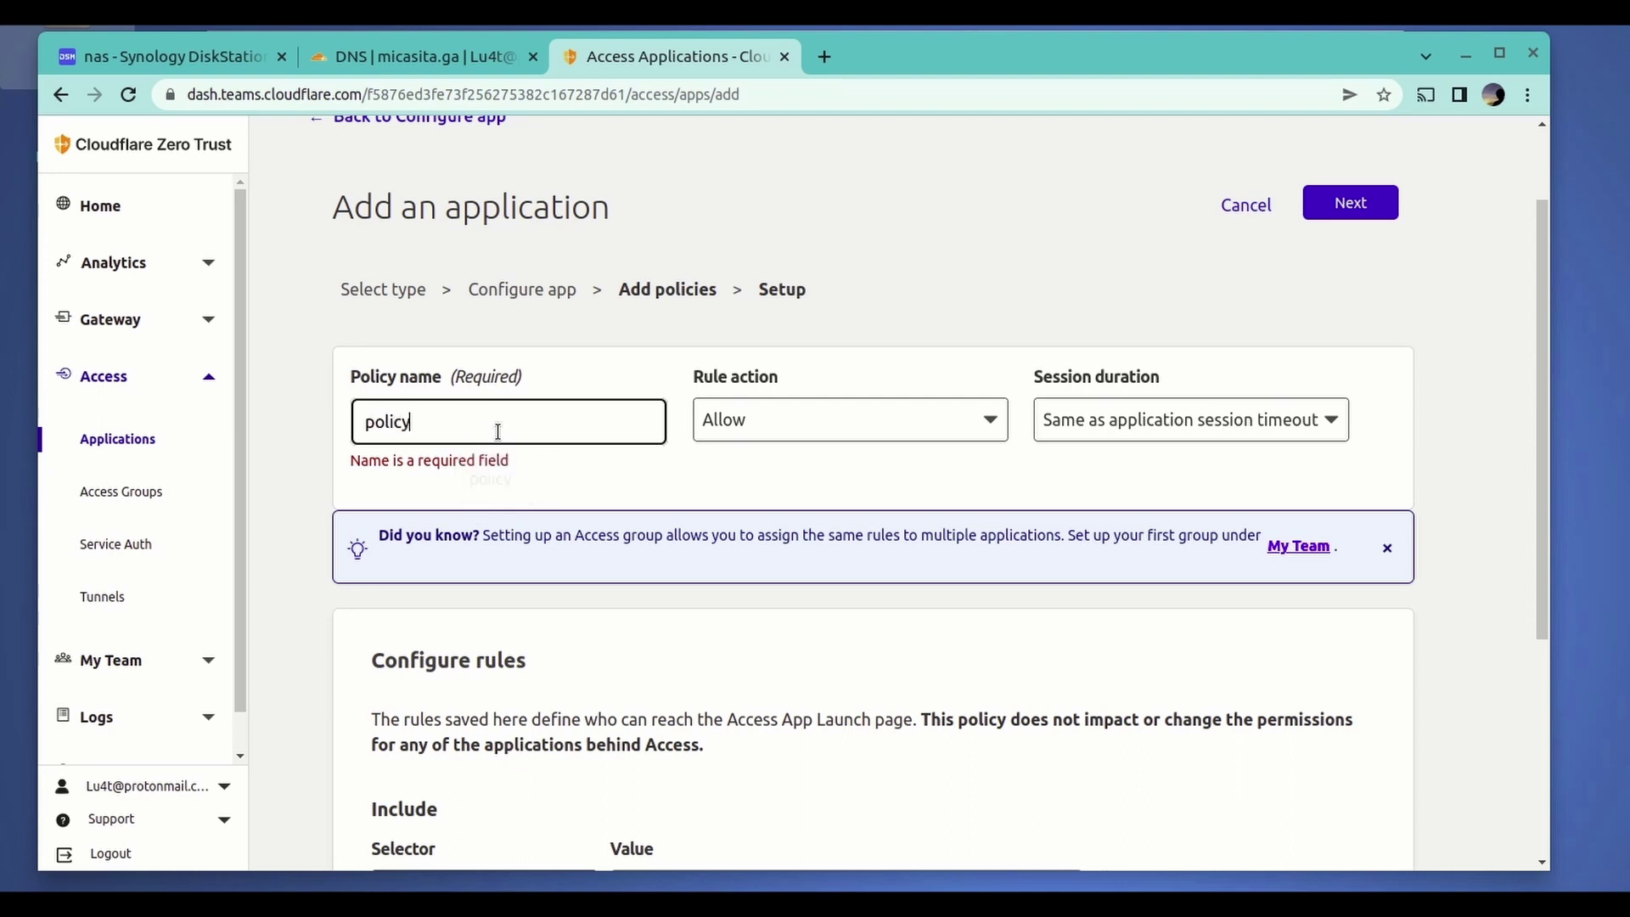
pyautogui.write('-lu4t-demo')
pyautogui.click(766, 432)
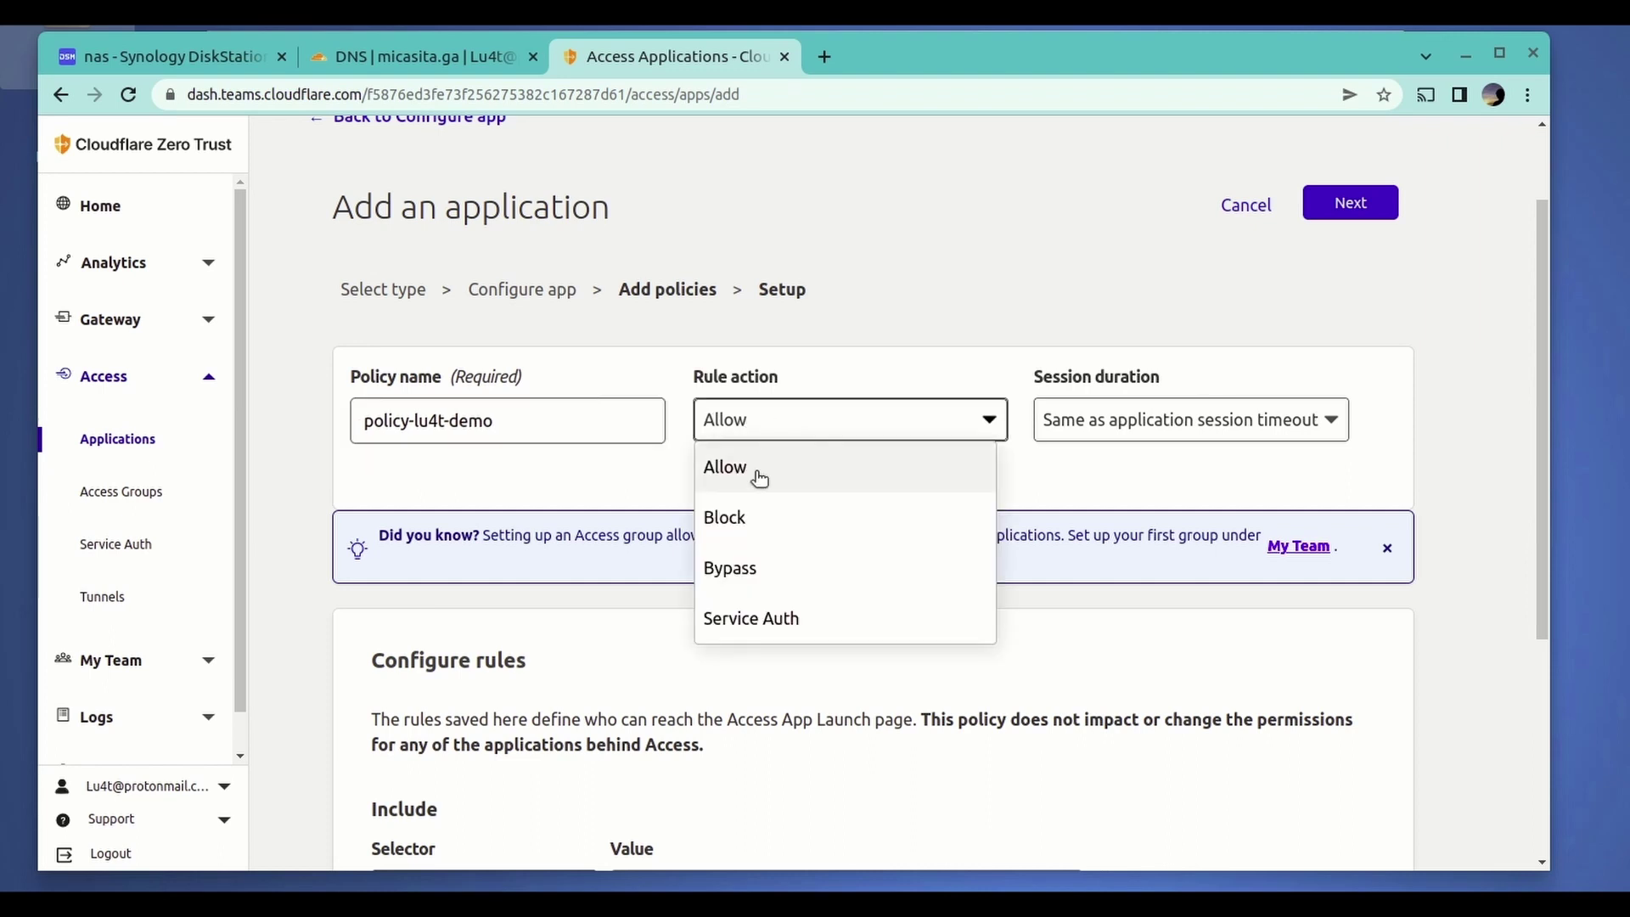
pyautogui.click(756, 472)
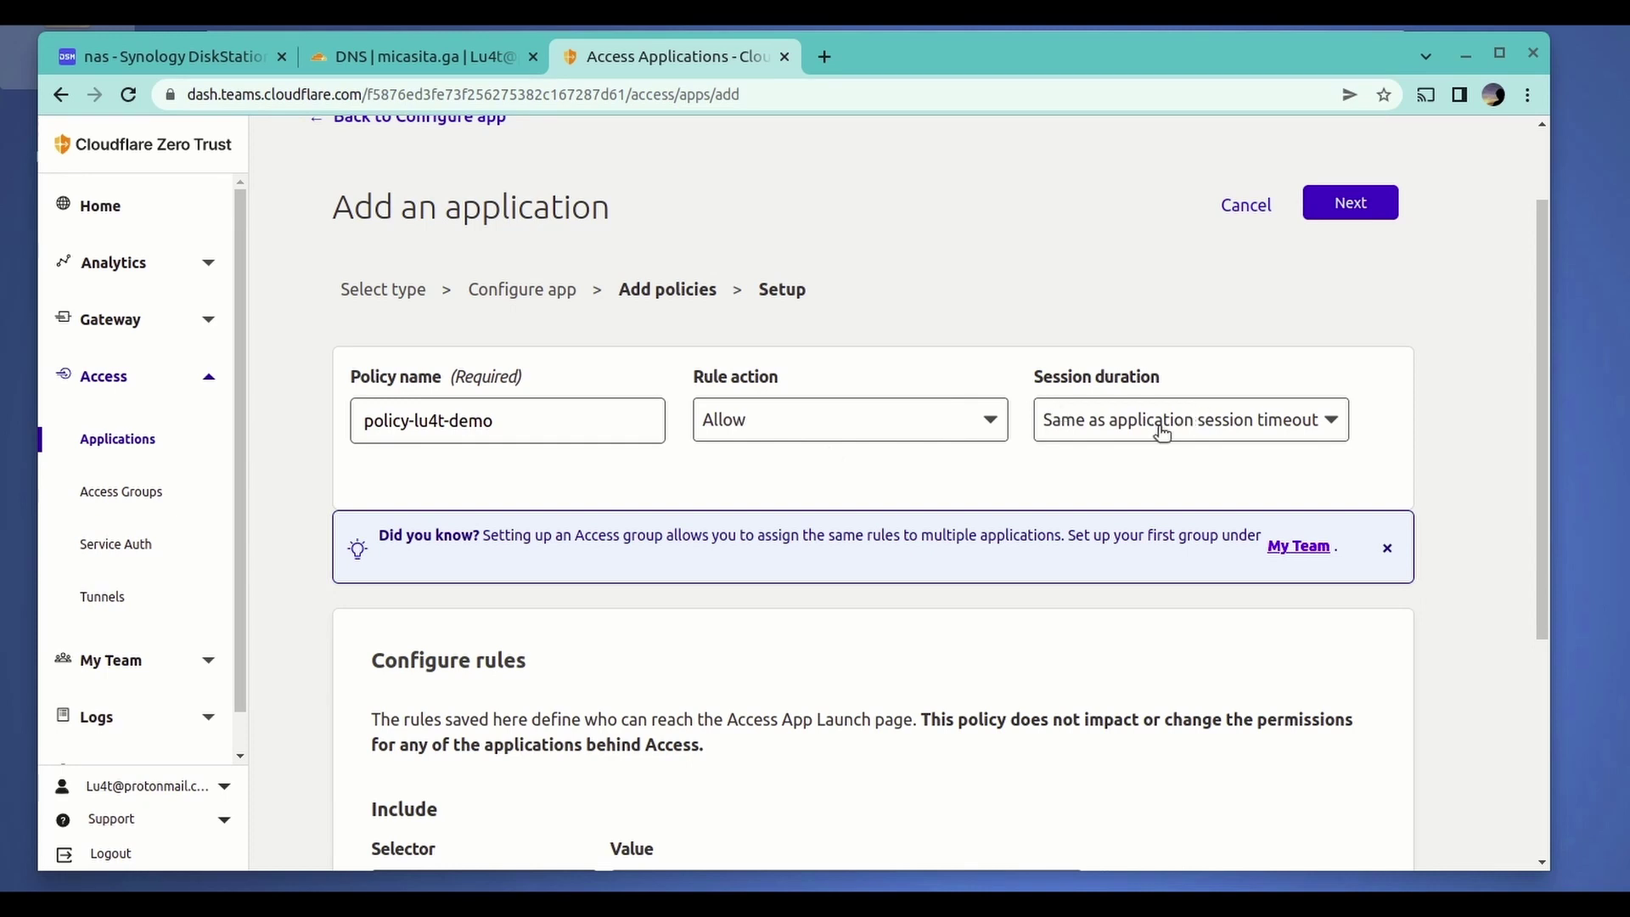
# - Add an Include rule using the Emails selector with the account's e-mail address as value
pyautogui.scroll(-1, 1160, 430)
pyautogui.scroll(-1, 1160, 433)
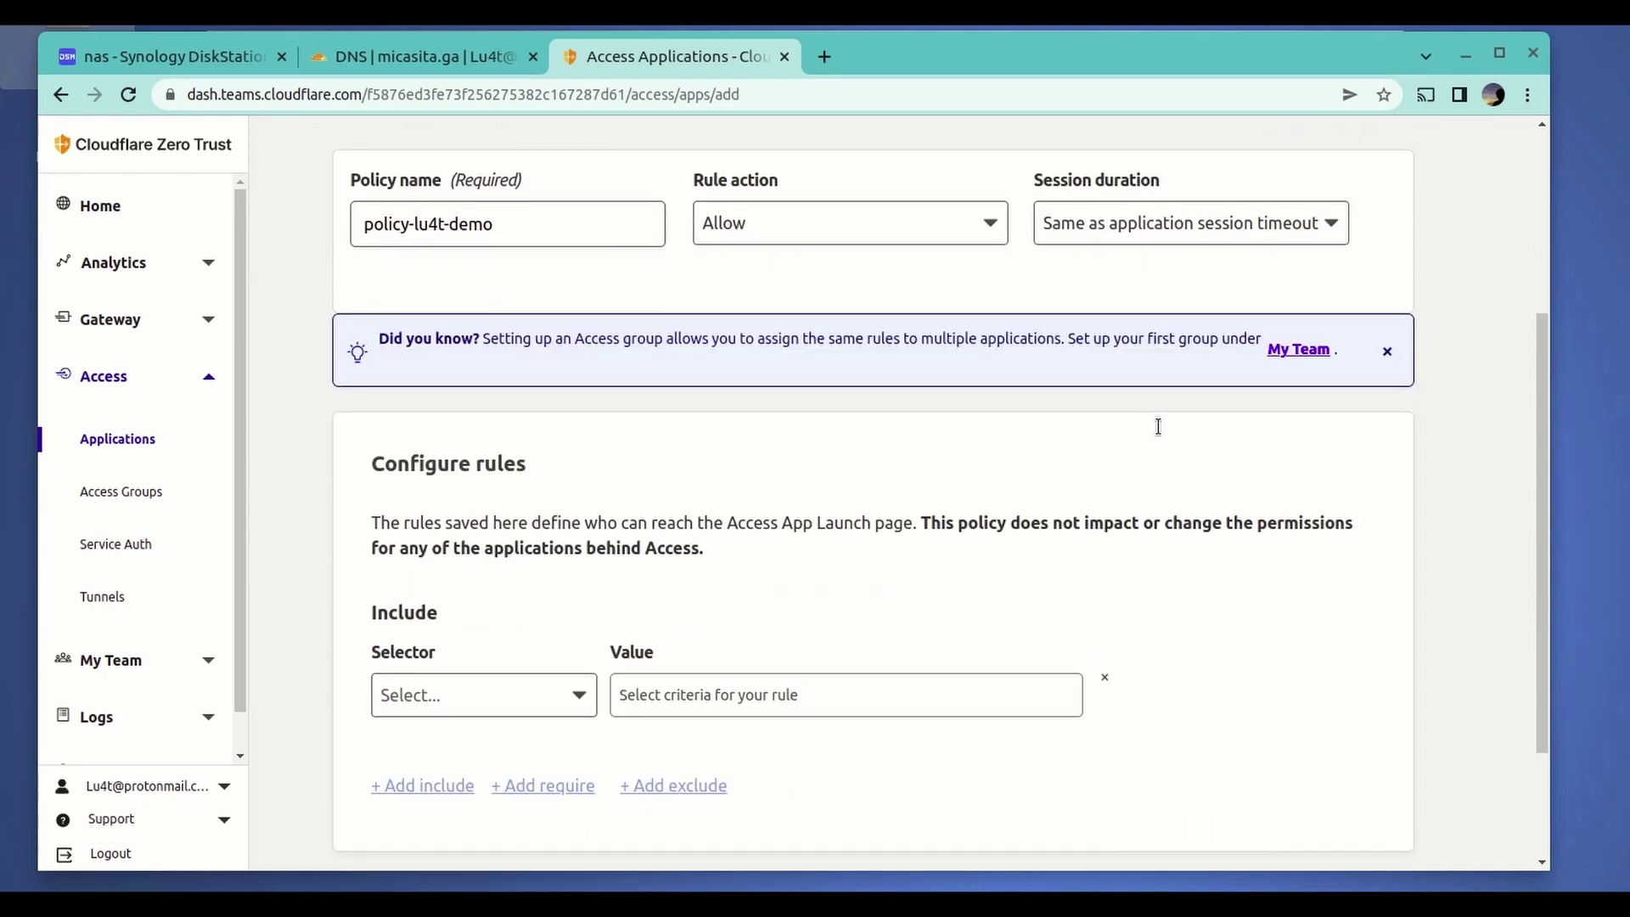
pyautogui.doubleClick(508, 458)
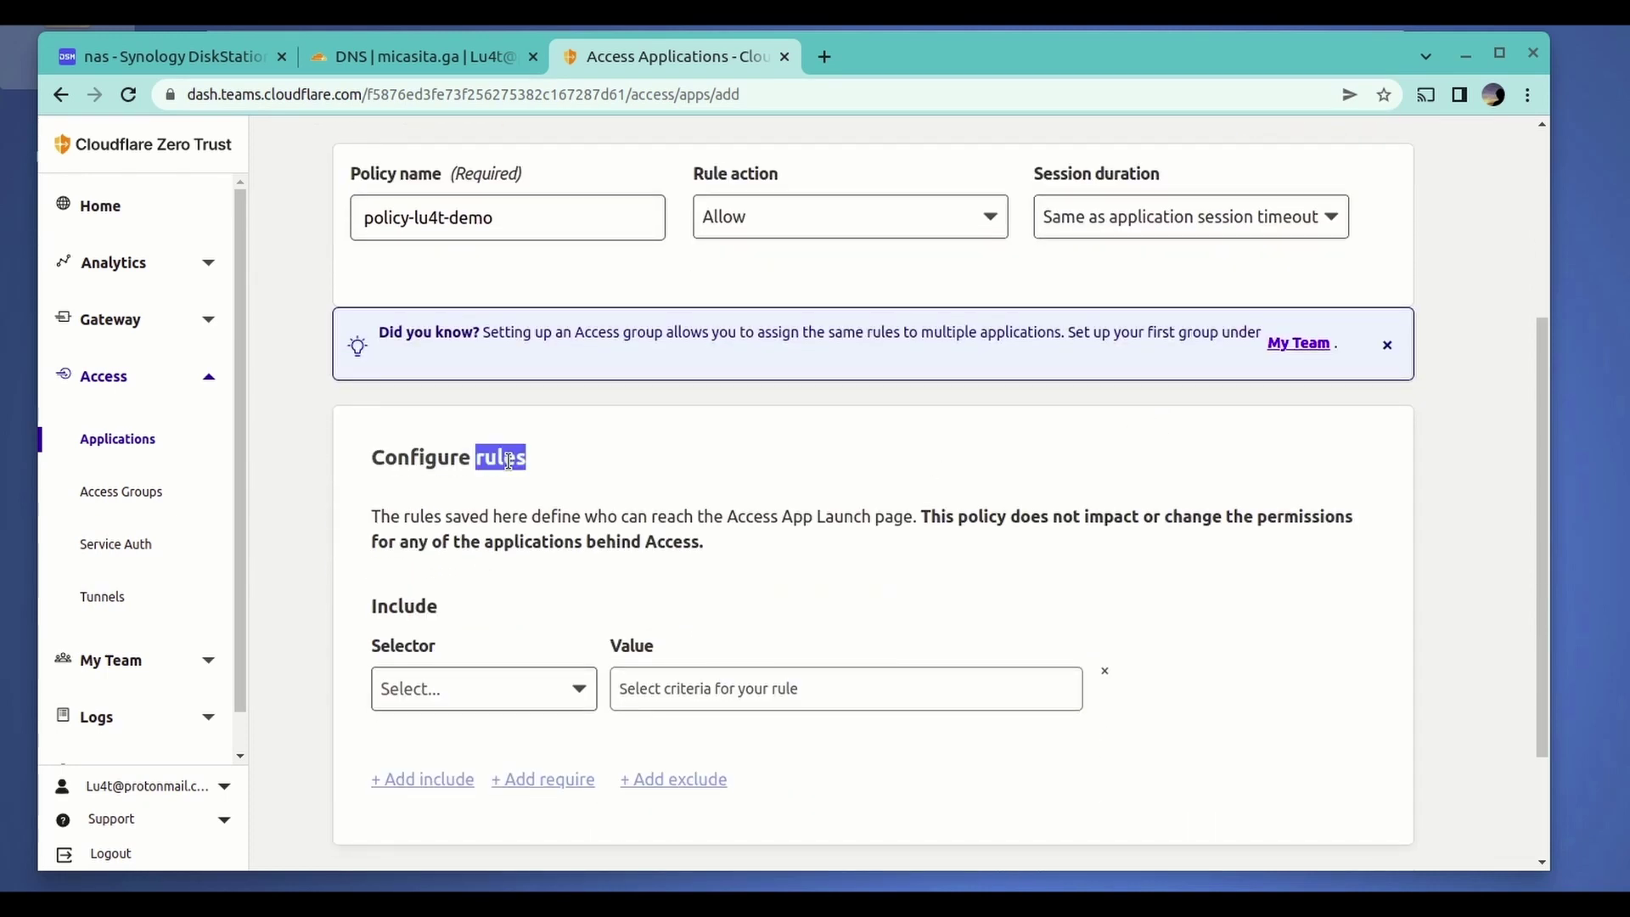
pyautogui.scroll(-1, 609, 492)
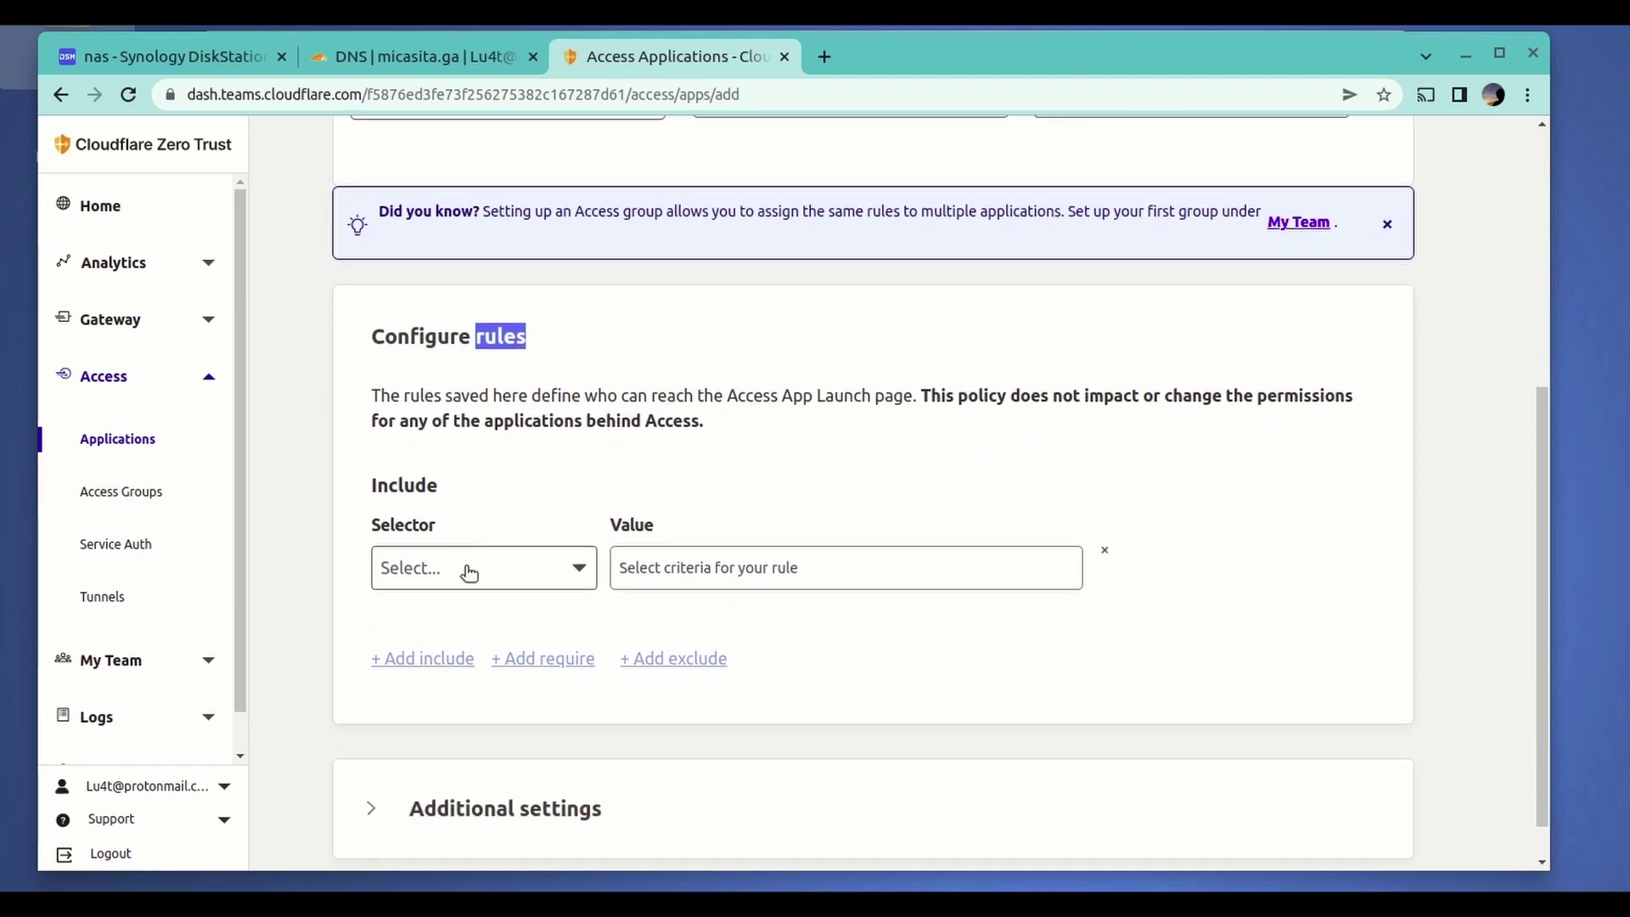
pyautogui.click(466, 571)
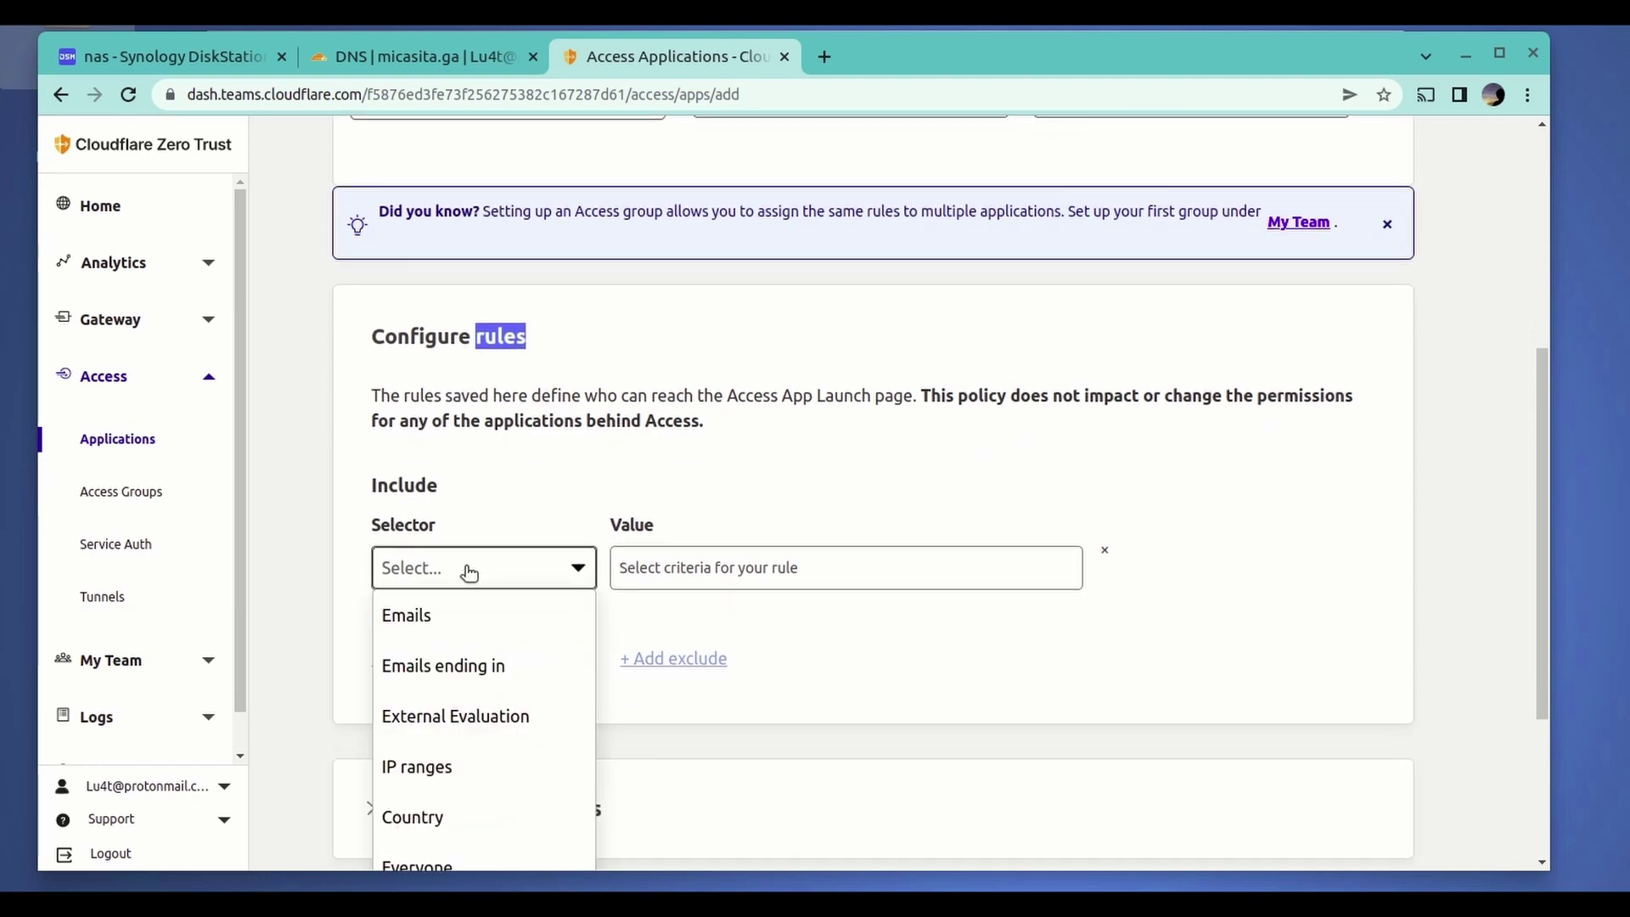
pyautogui.click(424, 620)
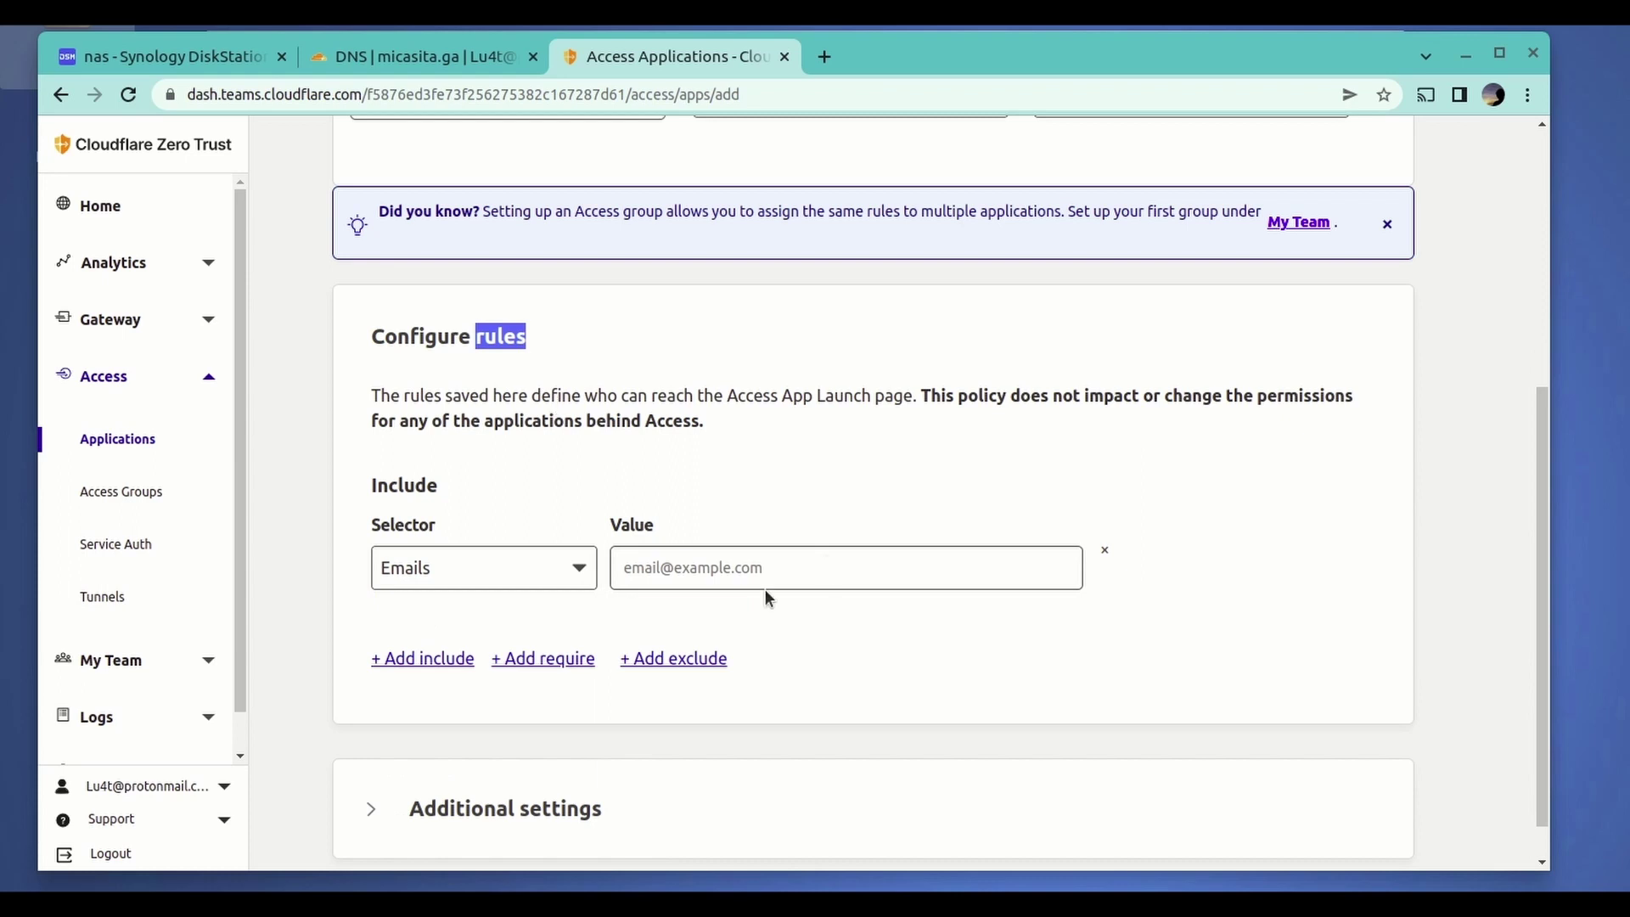
pyautogui.click(764, 559)
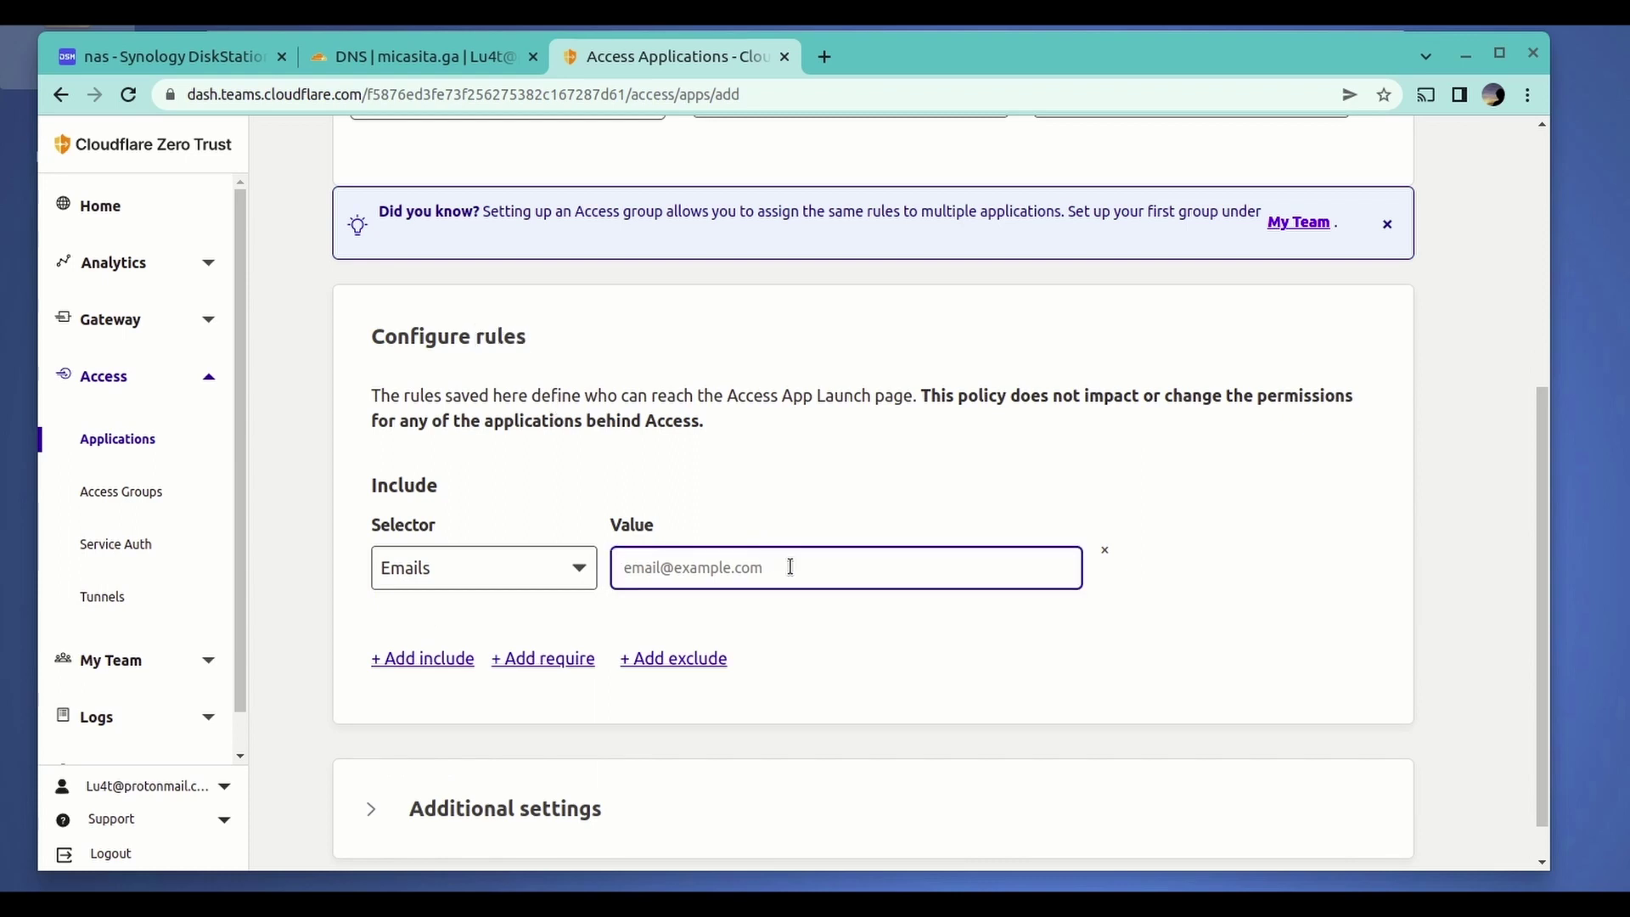
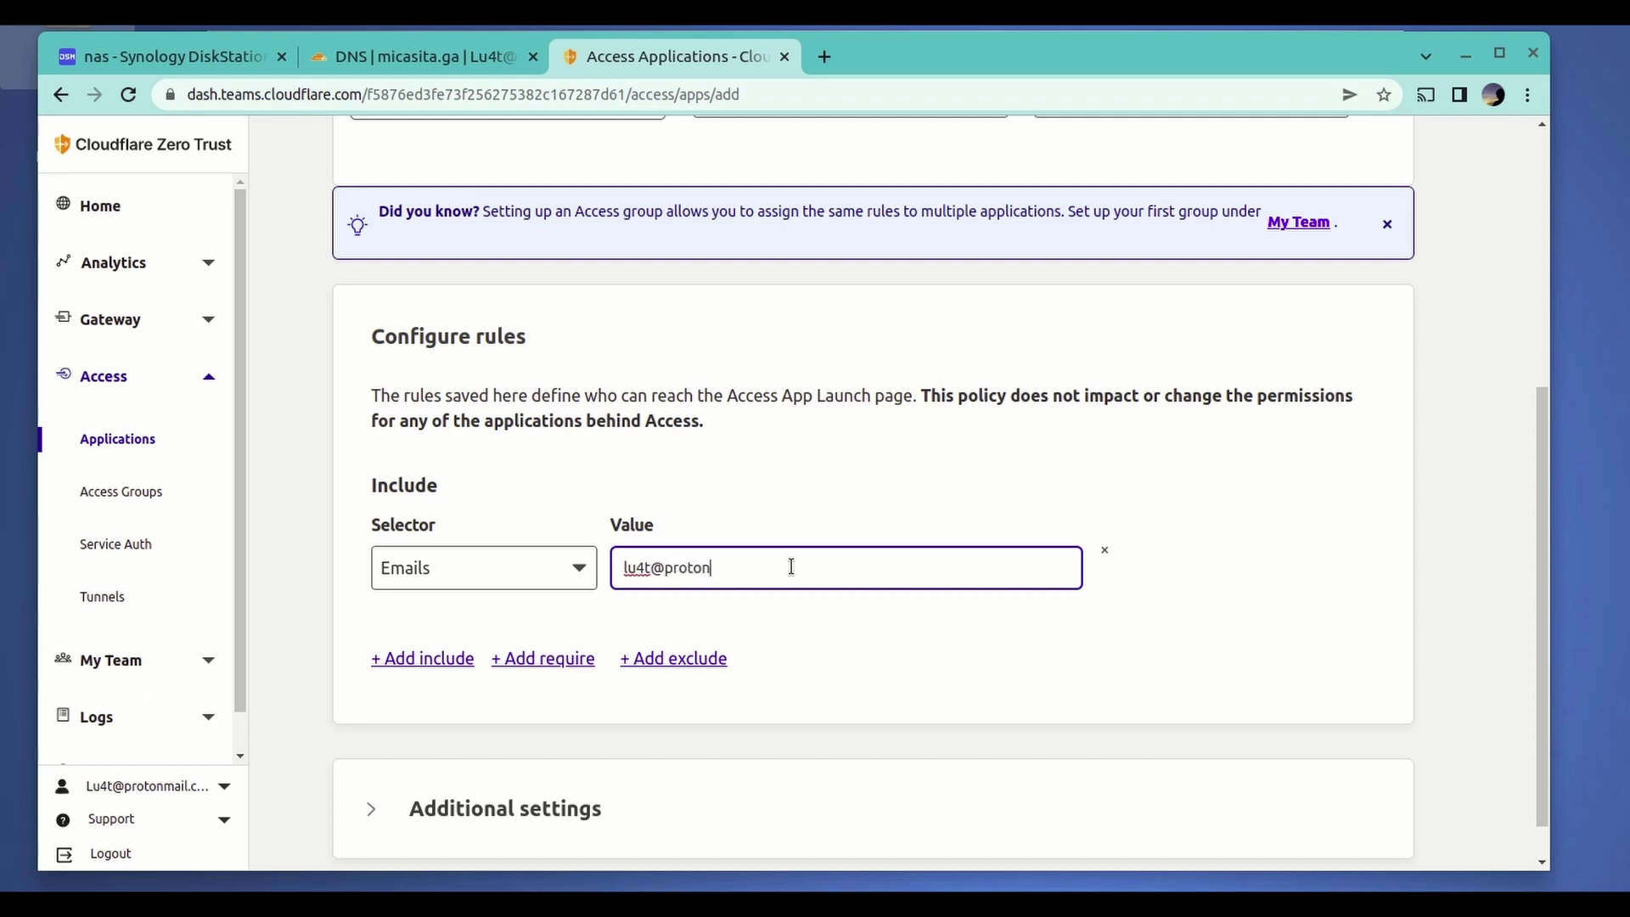
# - Expand the policy's additional settings and look through them
pyautogui.scroll(-1, 797, 476)
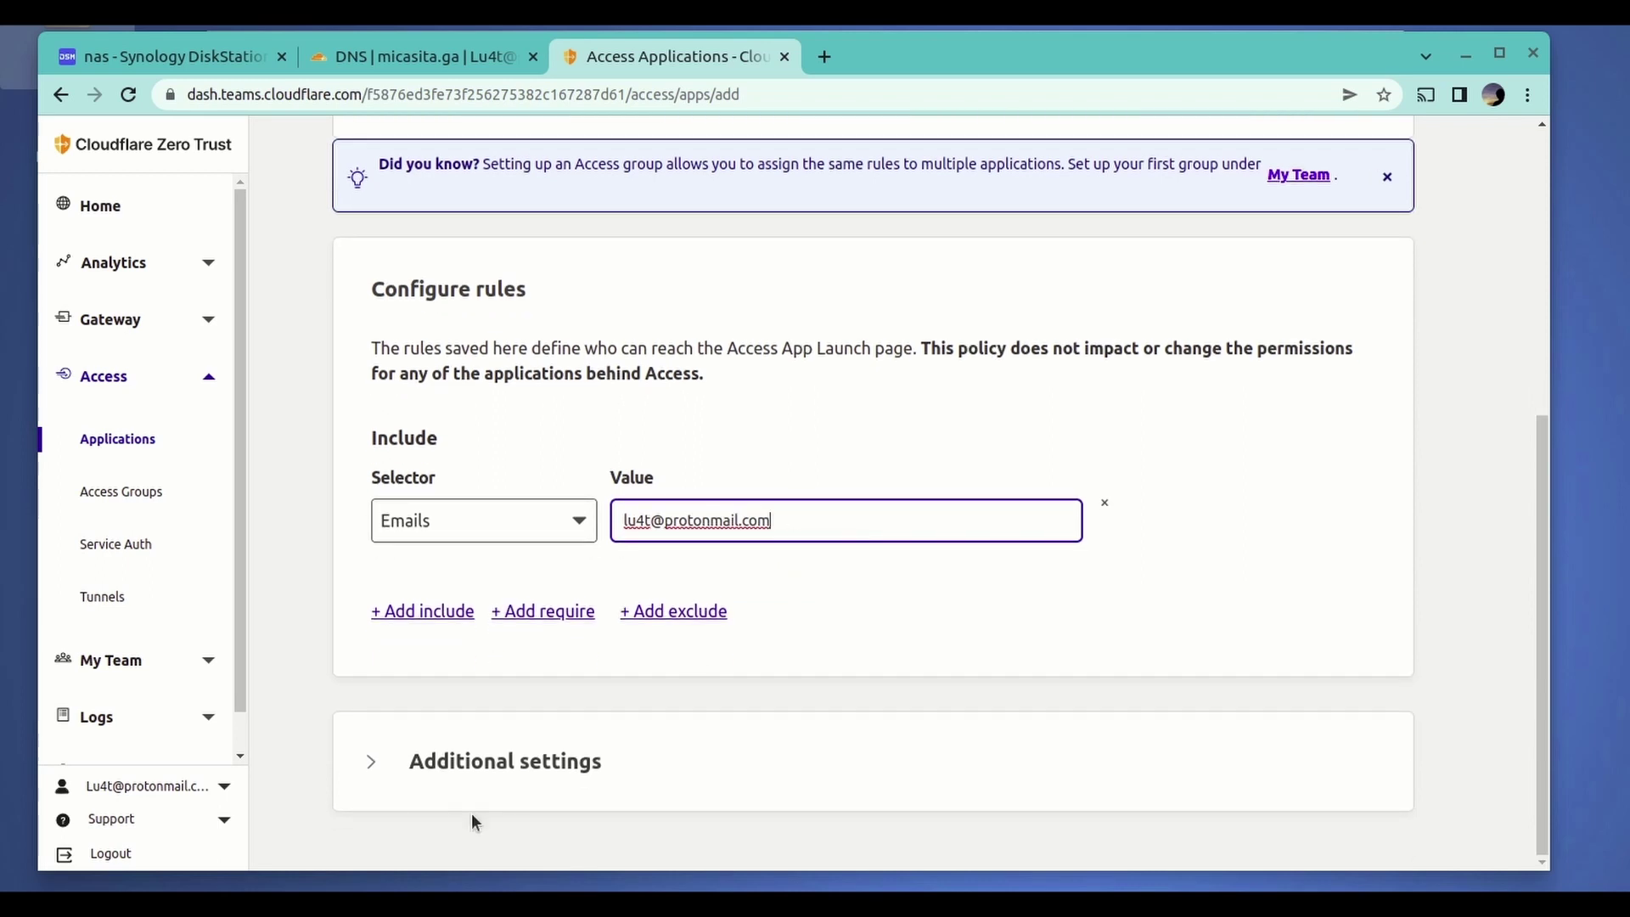
pyautogui.click(608, 748)
pyautogui.scroll(-1, 853, 677)
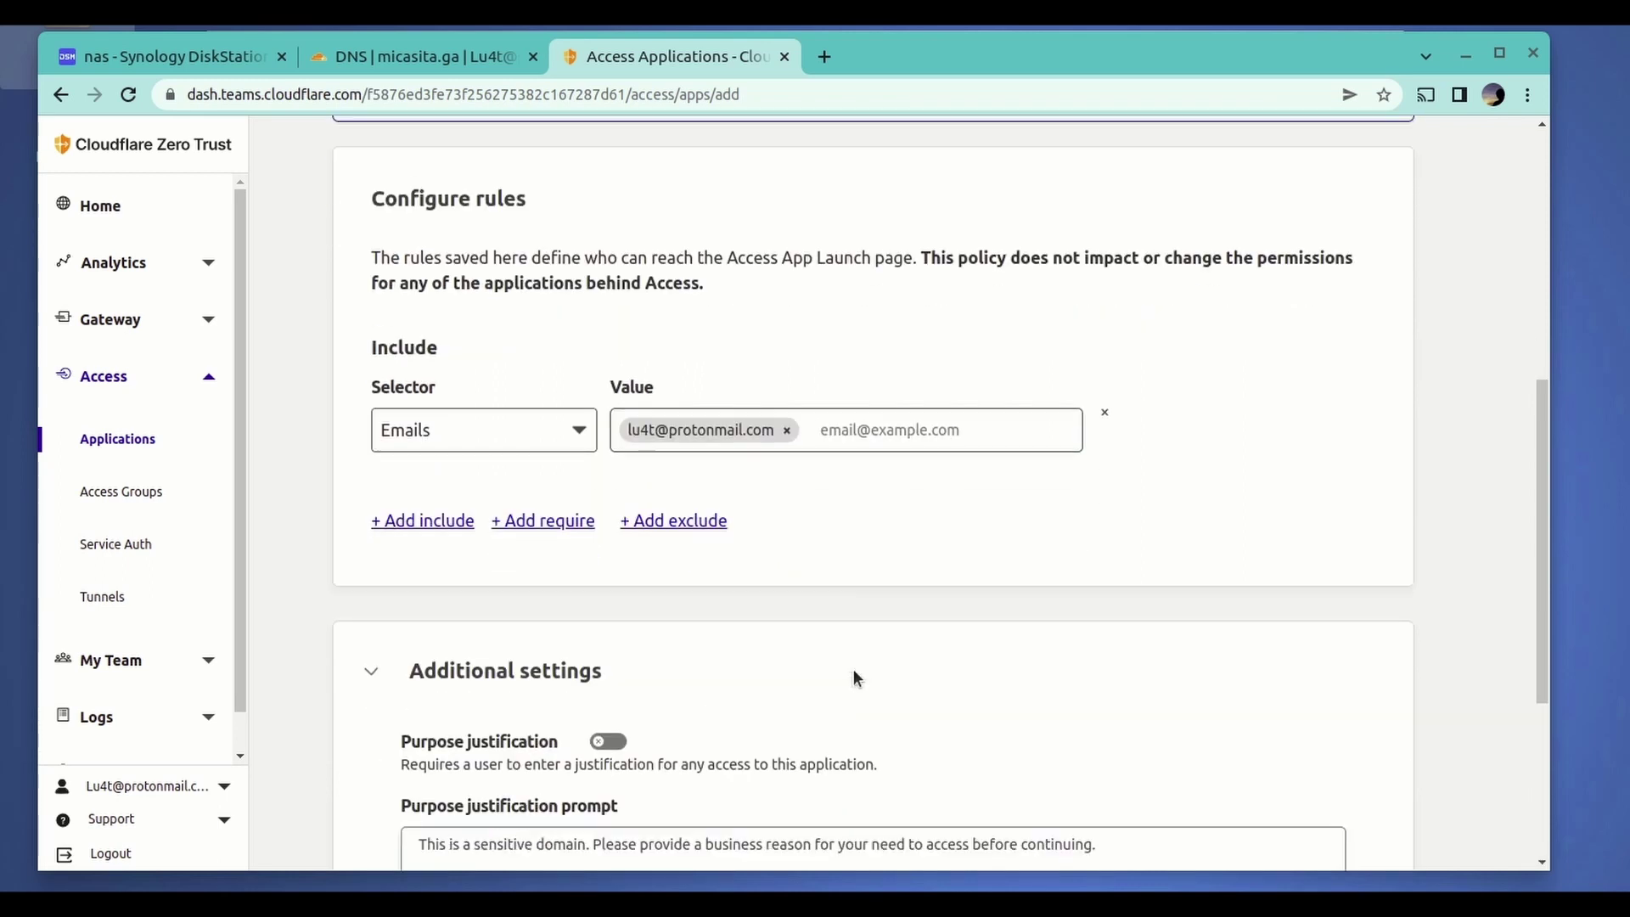
pyautogui.scroll(-5, 853, 669)
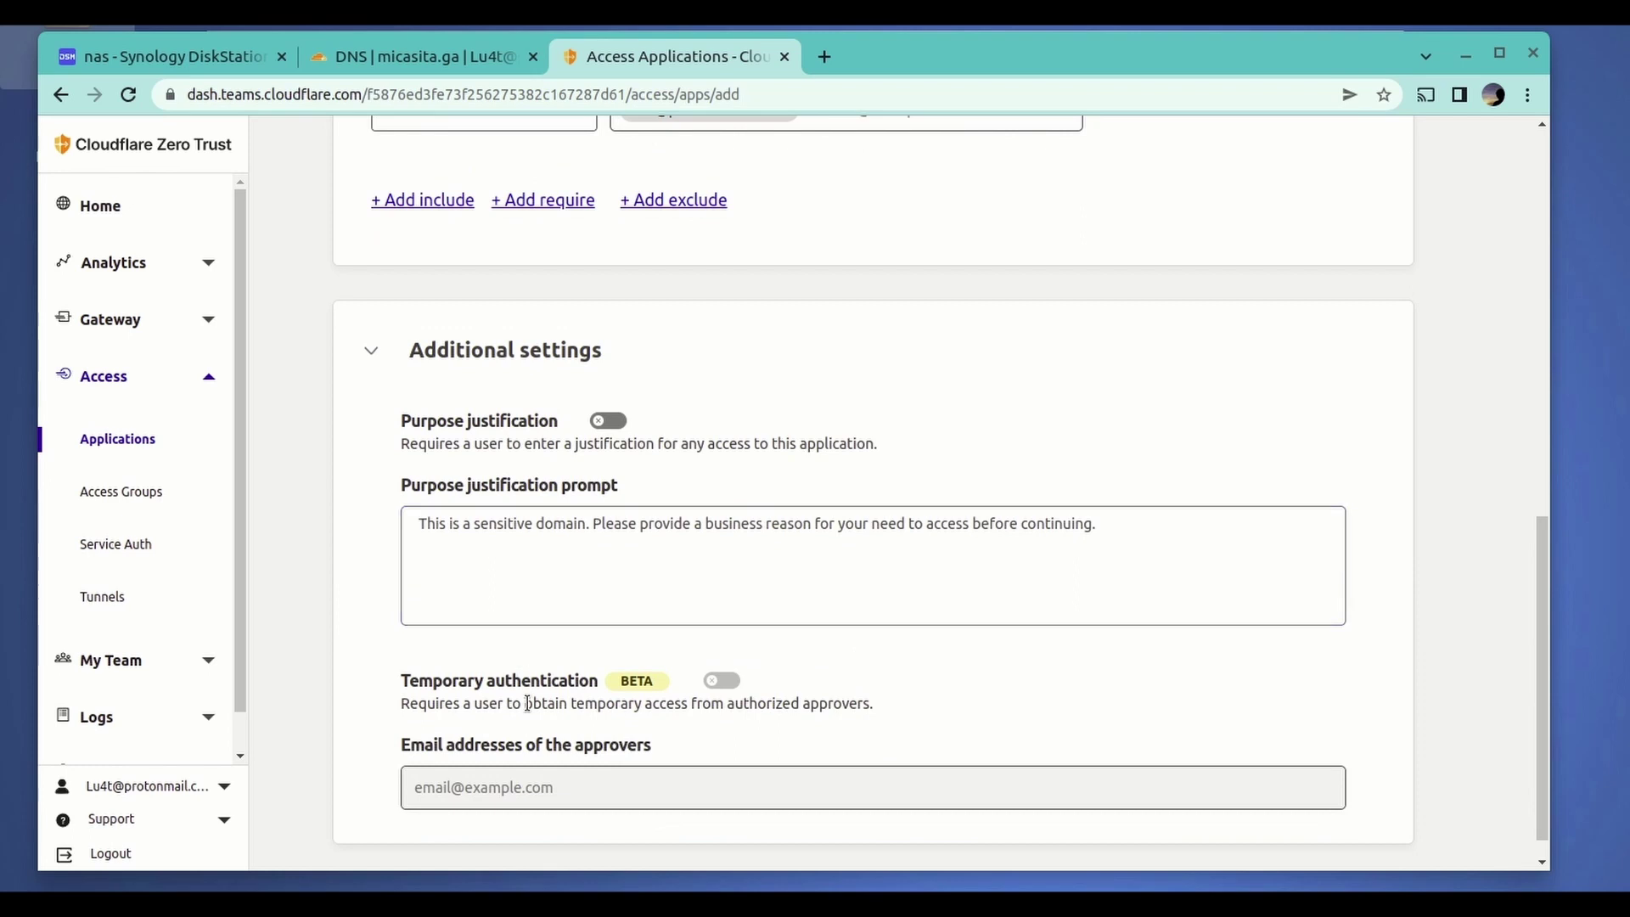
pyautogui.scroll(5, 855, 576)
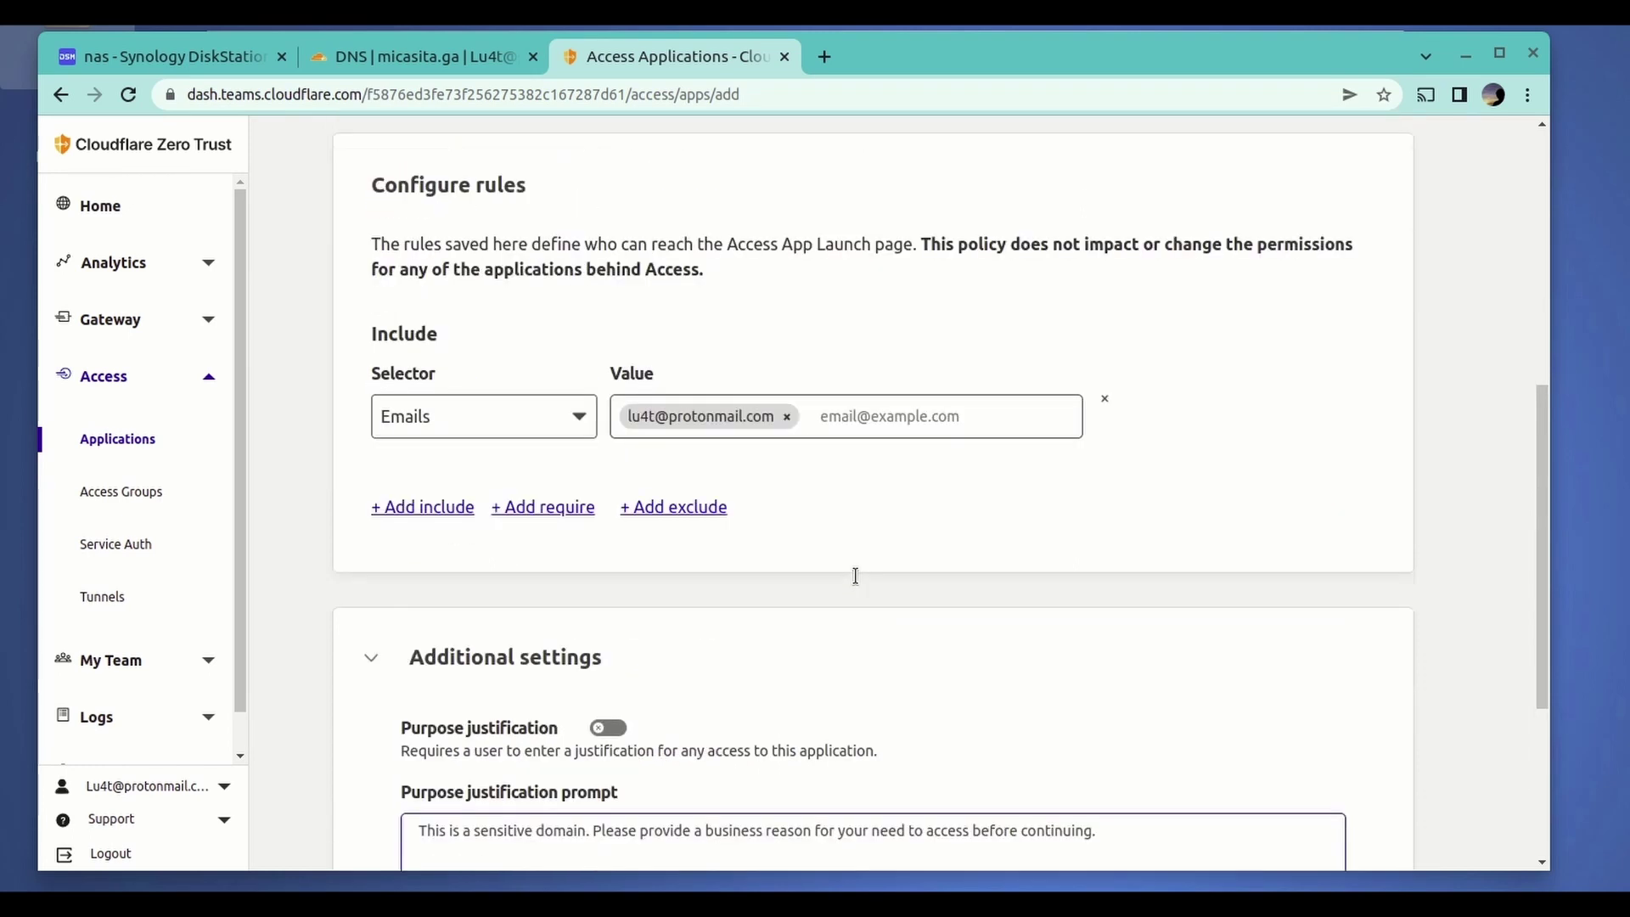
pyautogui.scroll(10, 855, 576)
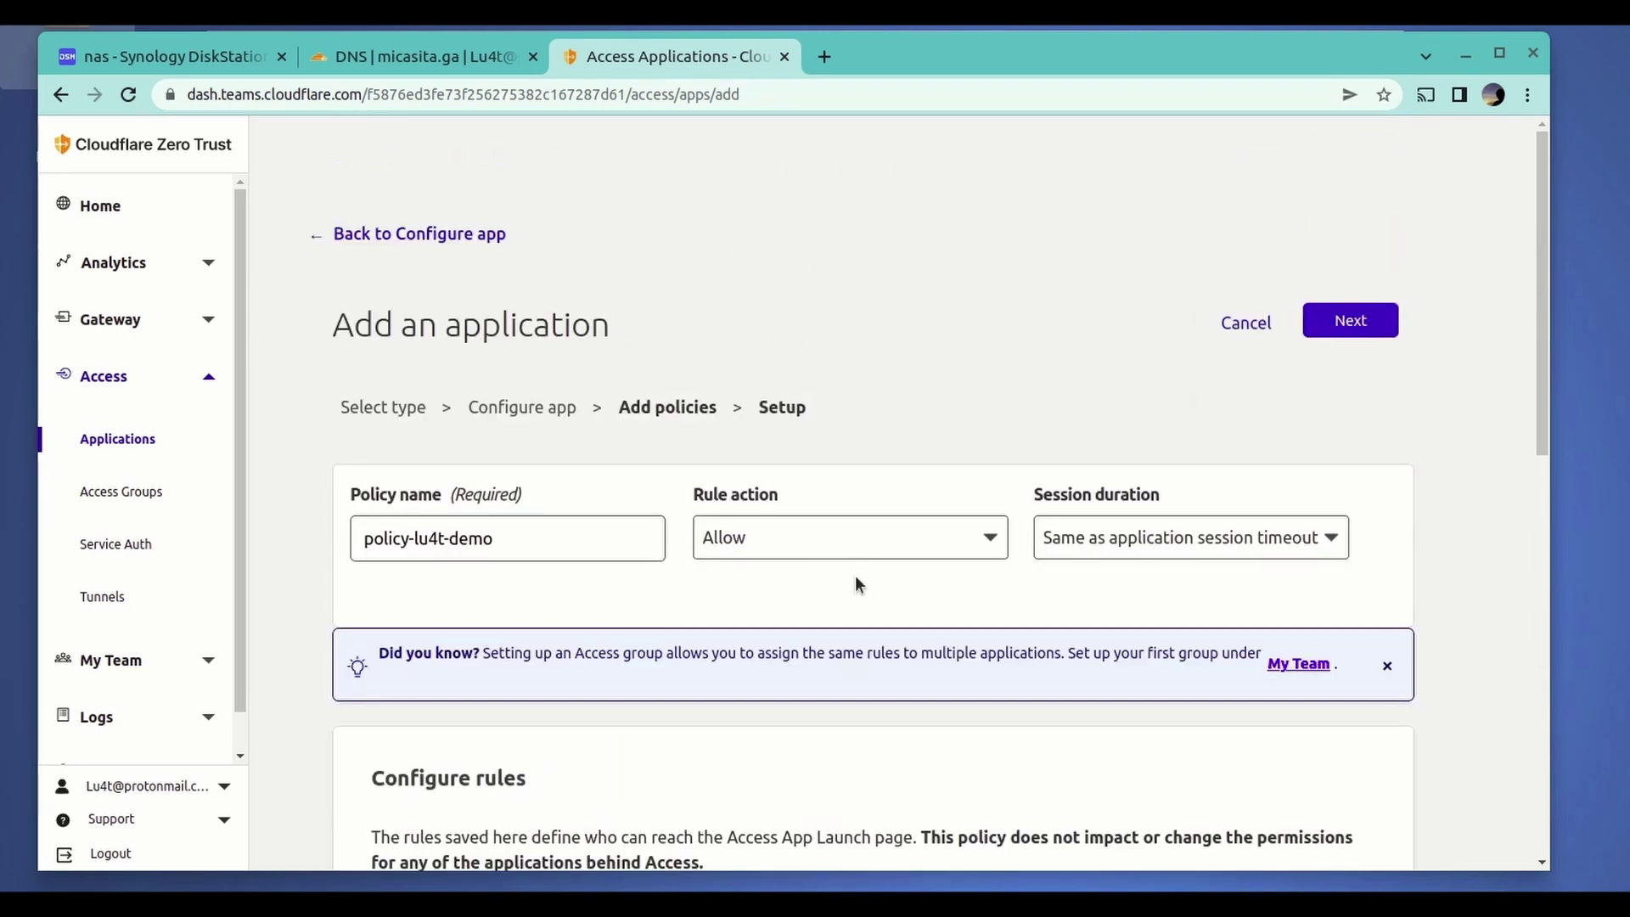
# - Advance to the final setup step and scroll through the remaining synology application settings
pyautogui.click(1341, 332)
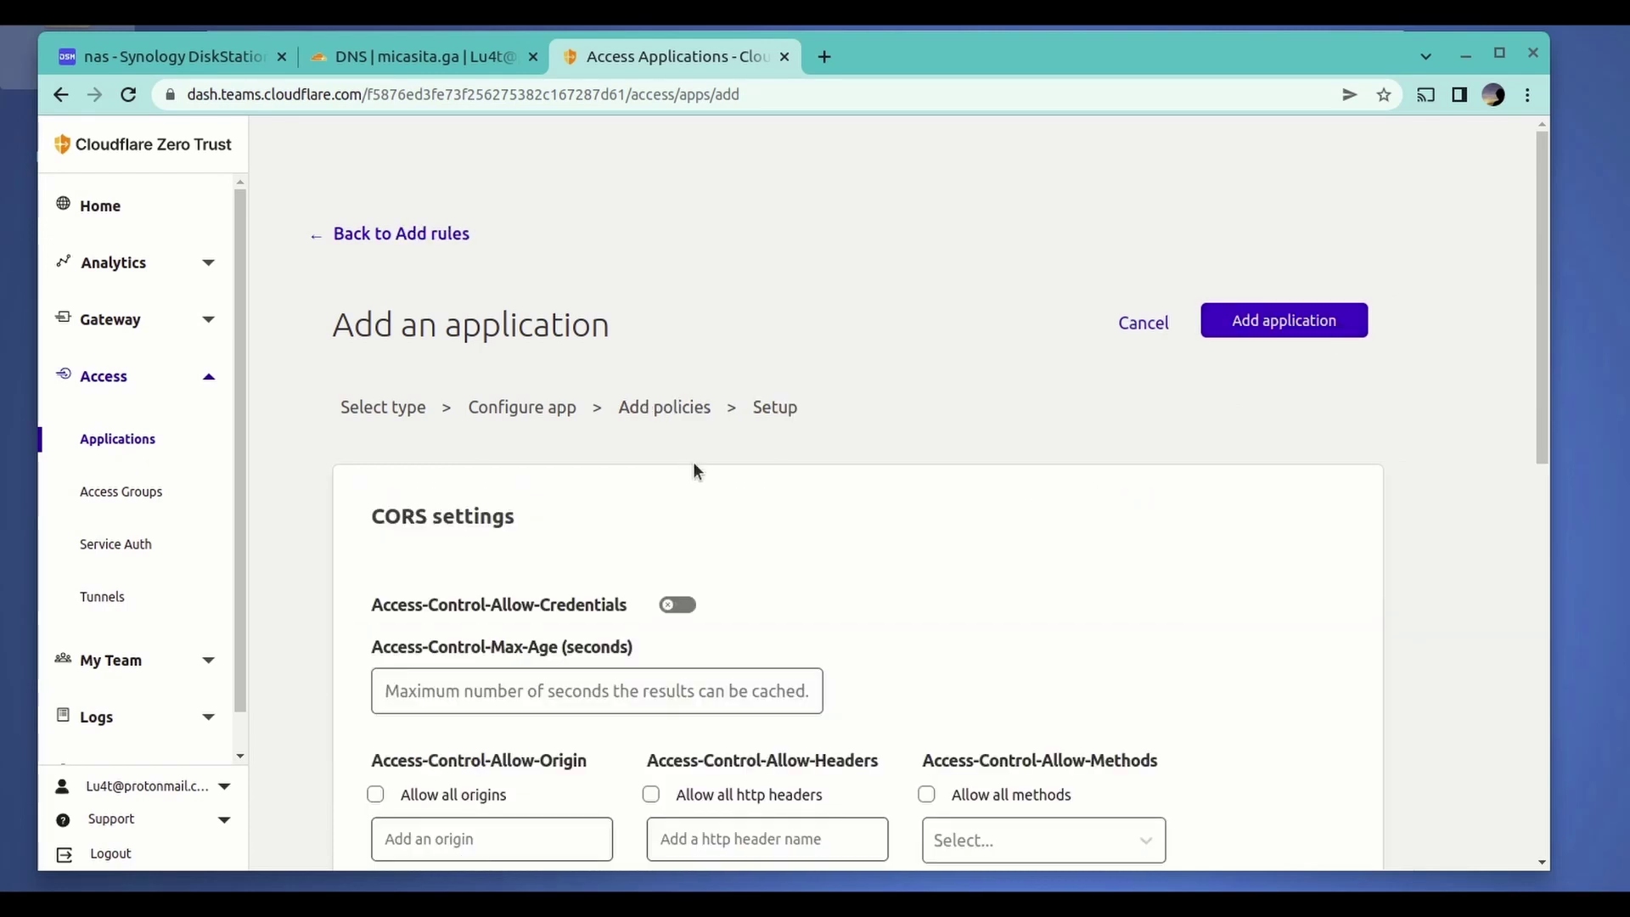
pyautogui.scroll(-3, 692, 461)
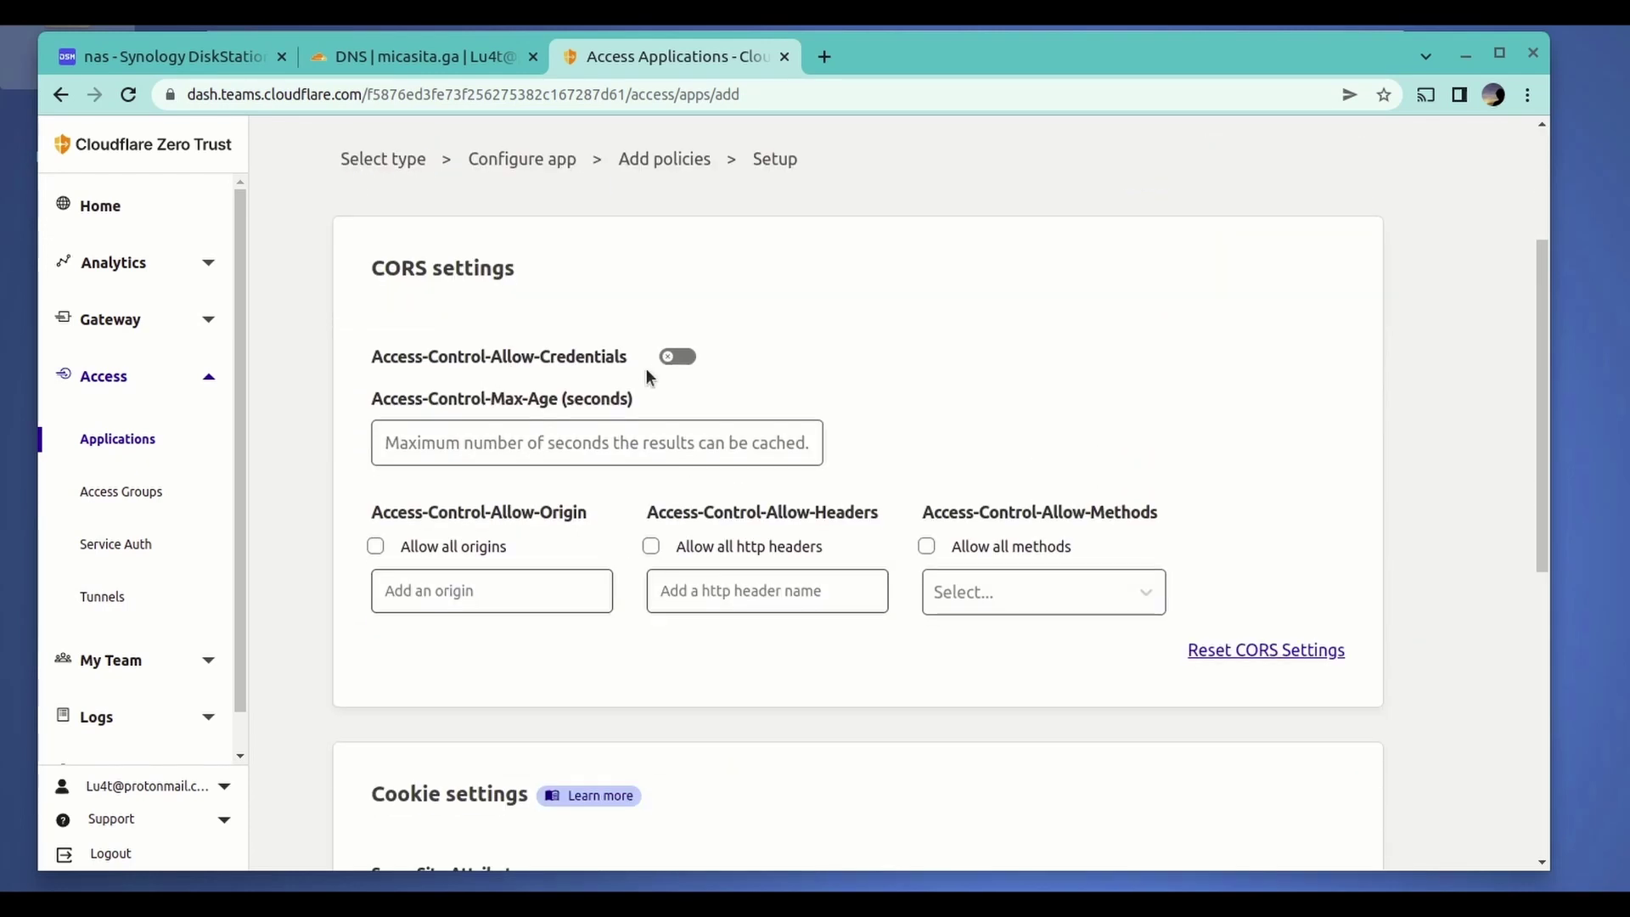
pyautogui.scroll(-1, 919, 603)
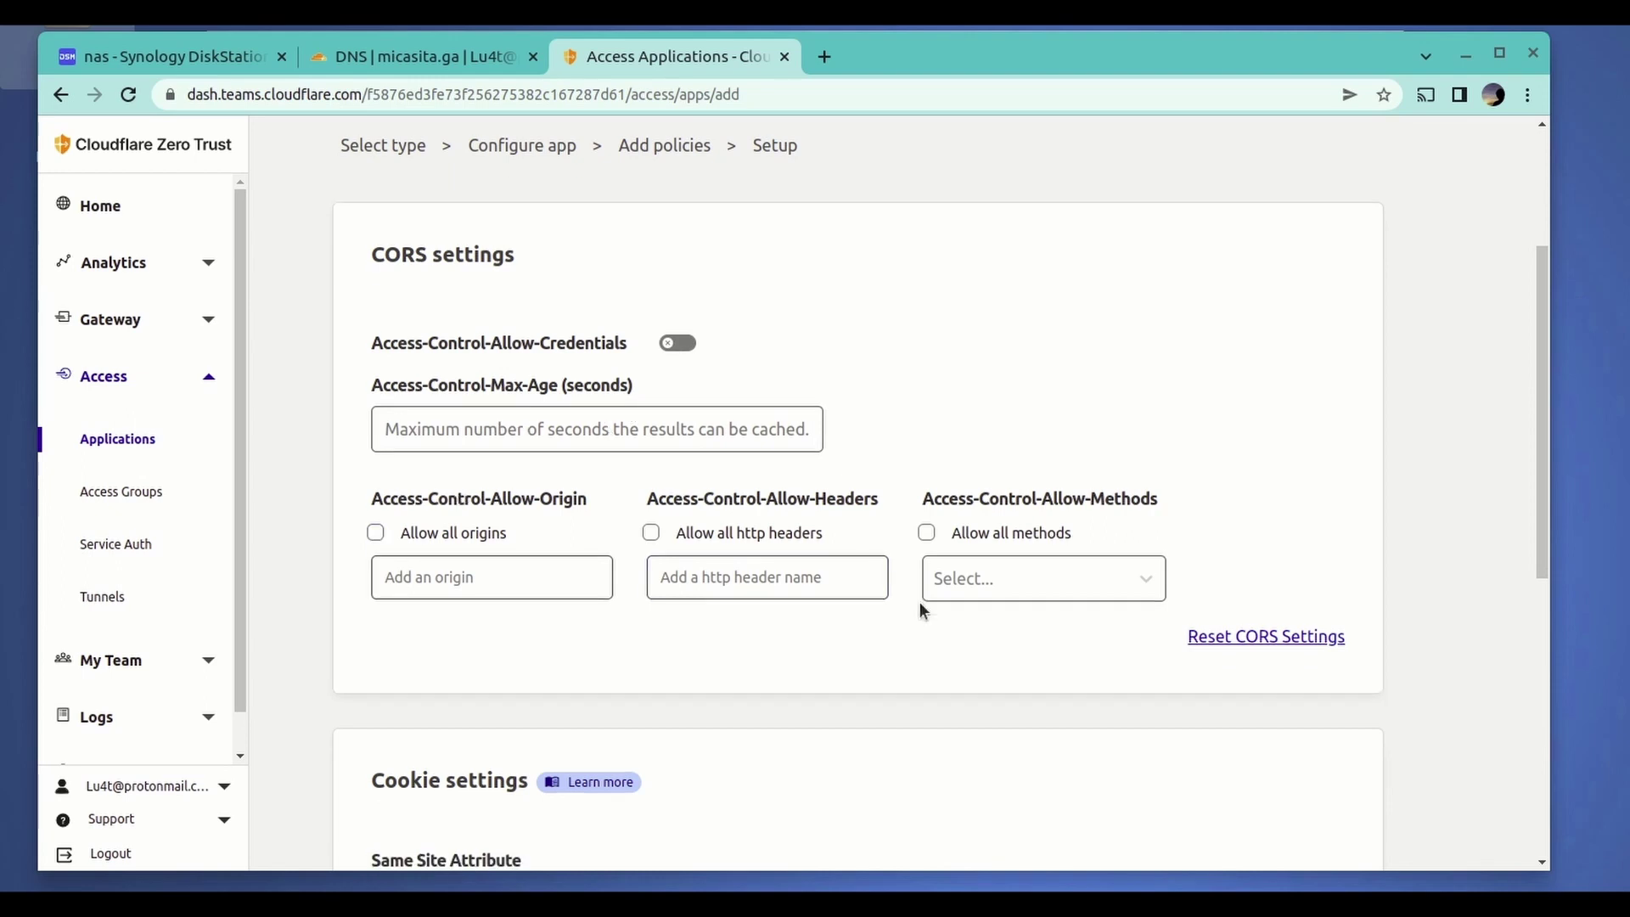
pyautogui.scroll(-5, 920, 603)
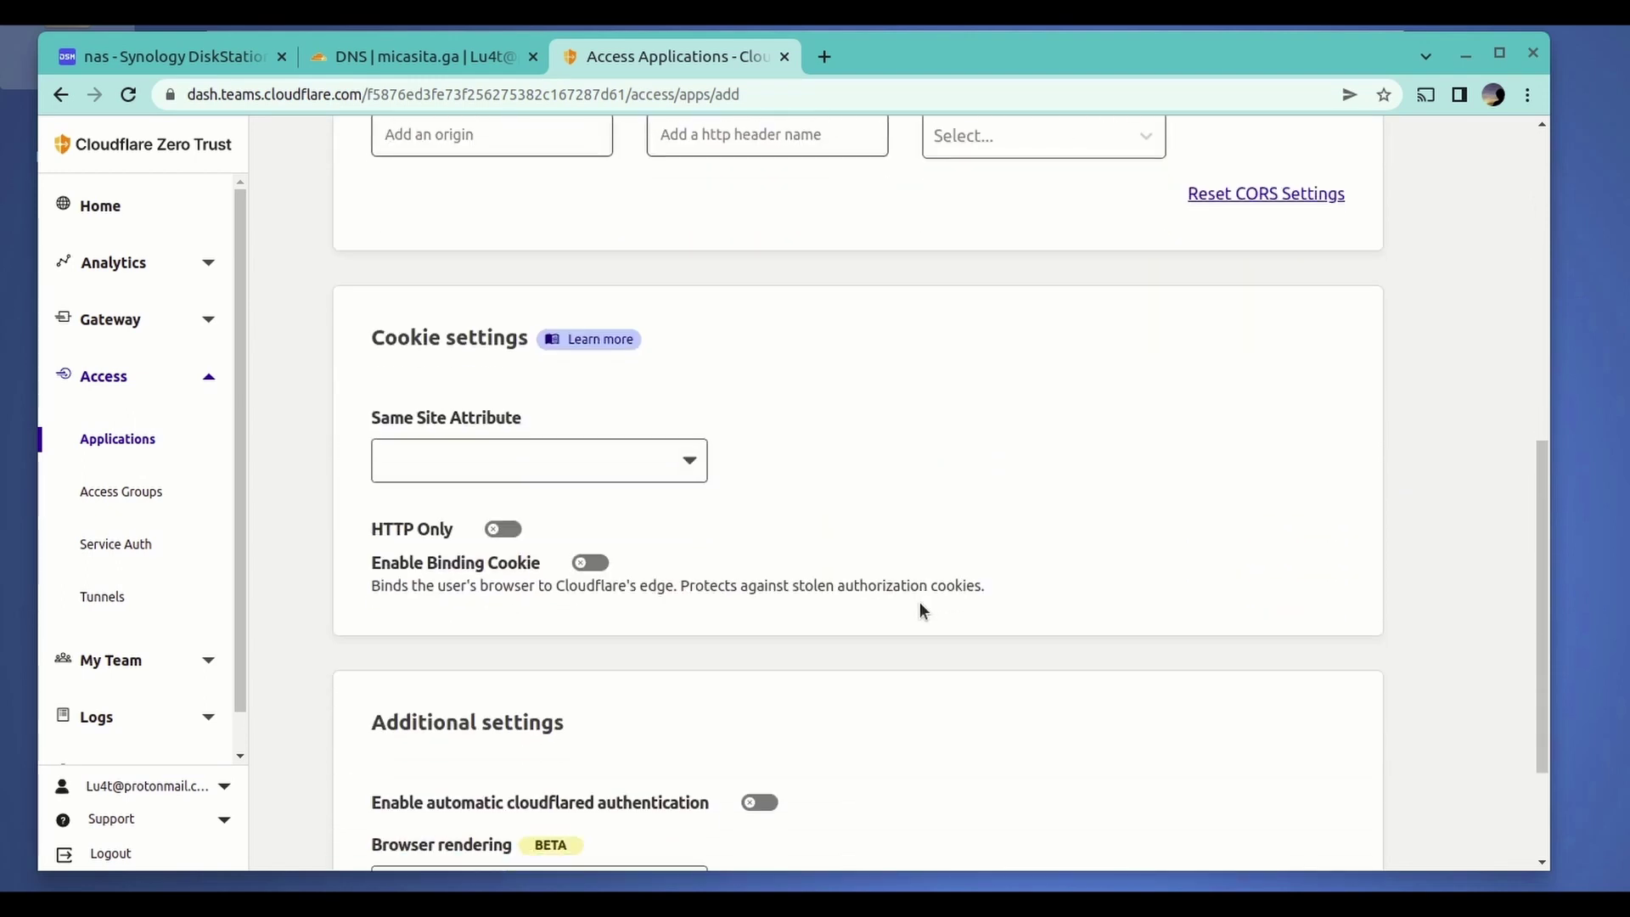
pyautogui.scroll(-2, 920, 610)
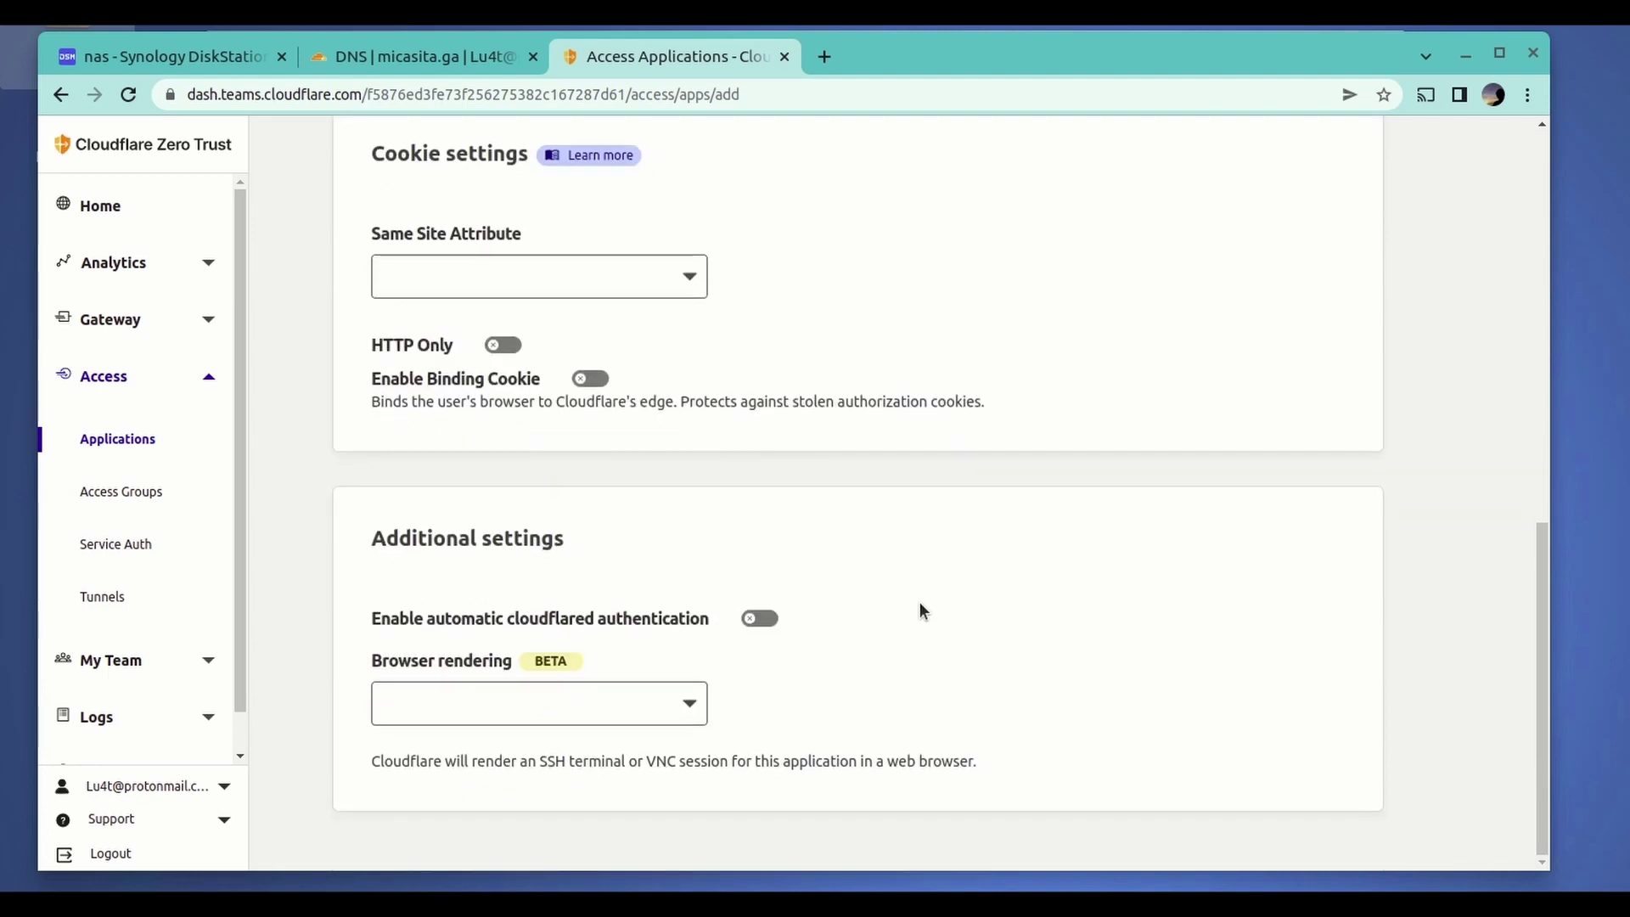
pyautogui.scroll(7, 920, 603)
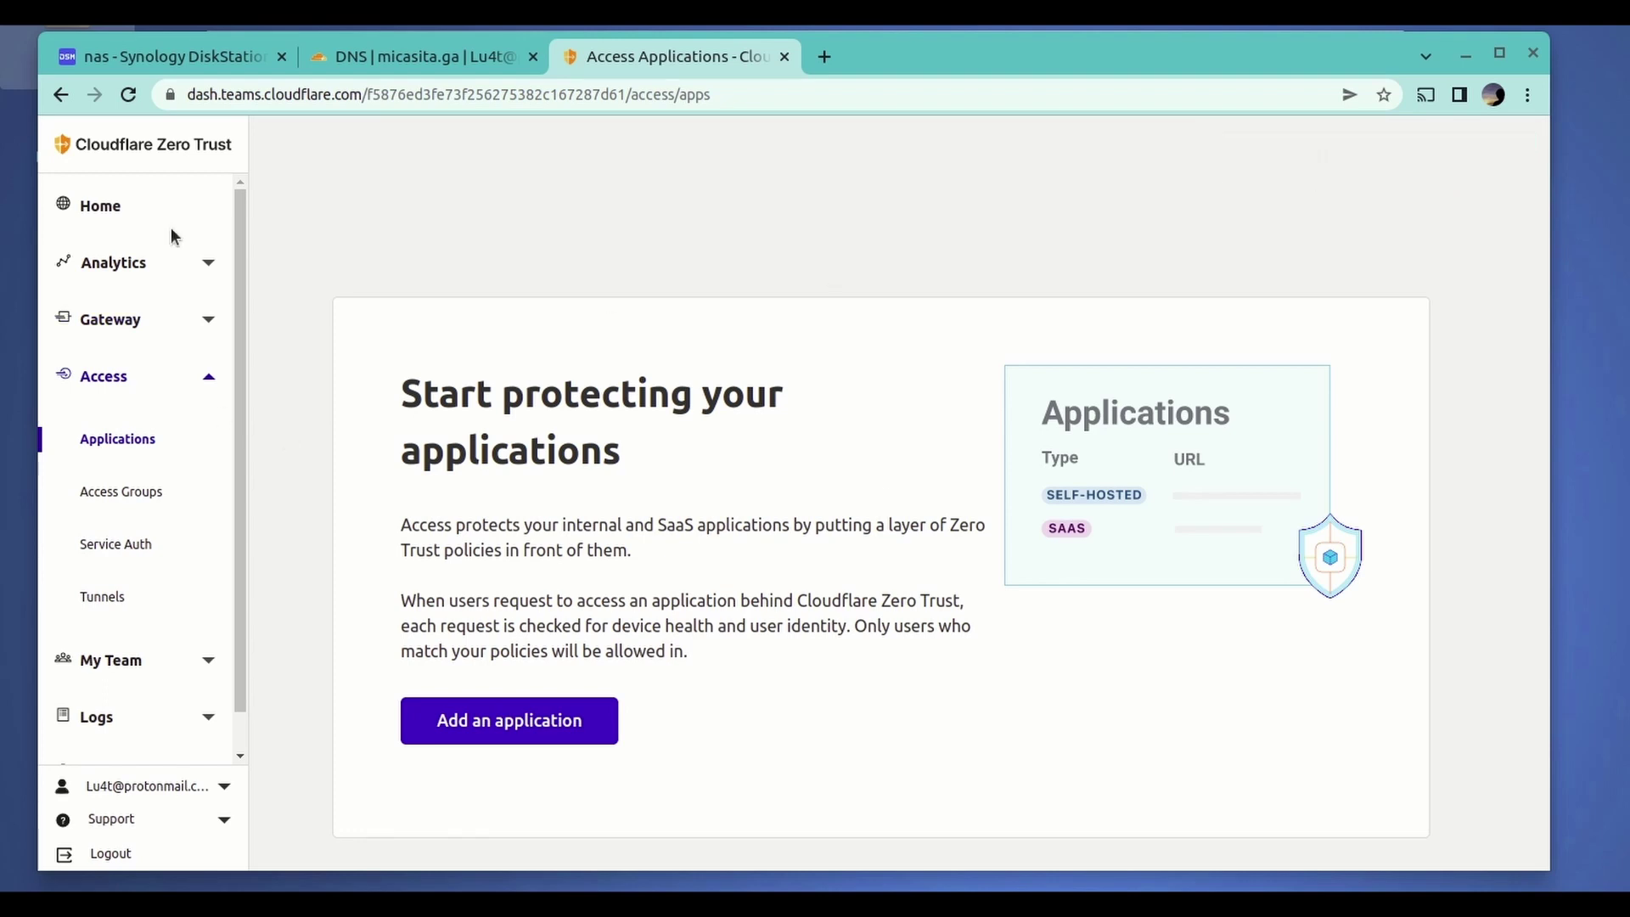
# - Reload the applications list and copy the synology app URL syno-lu4t.micasita.ga
pyautogui.click(128, 93)
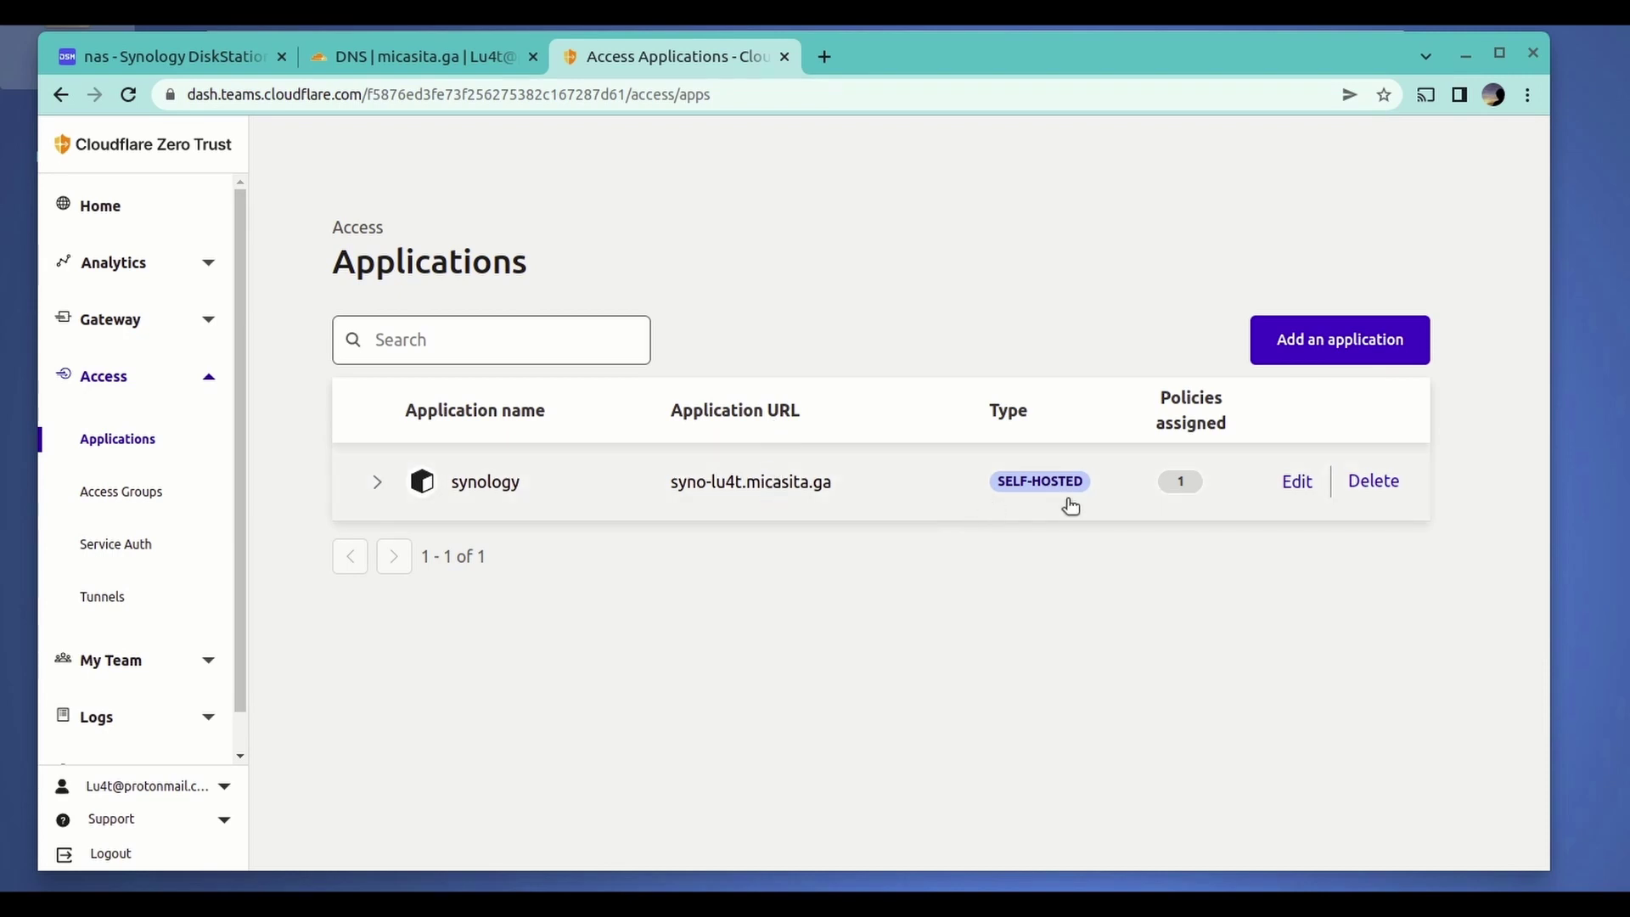
pyautogui.click(382, 483)
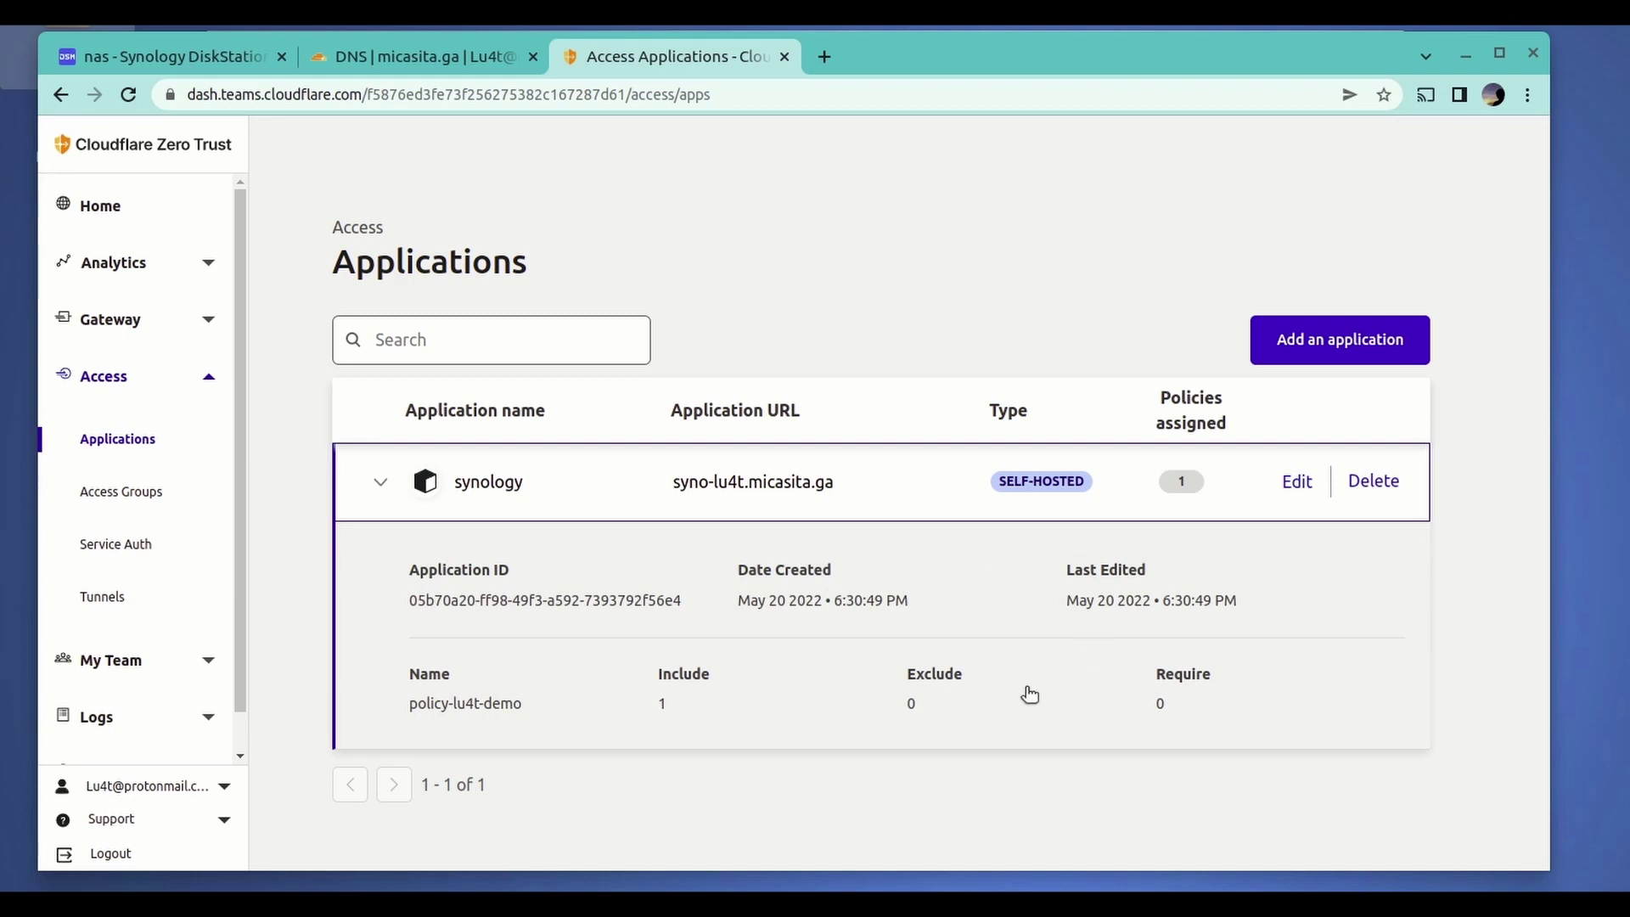
pyautogui.click(410, 496)
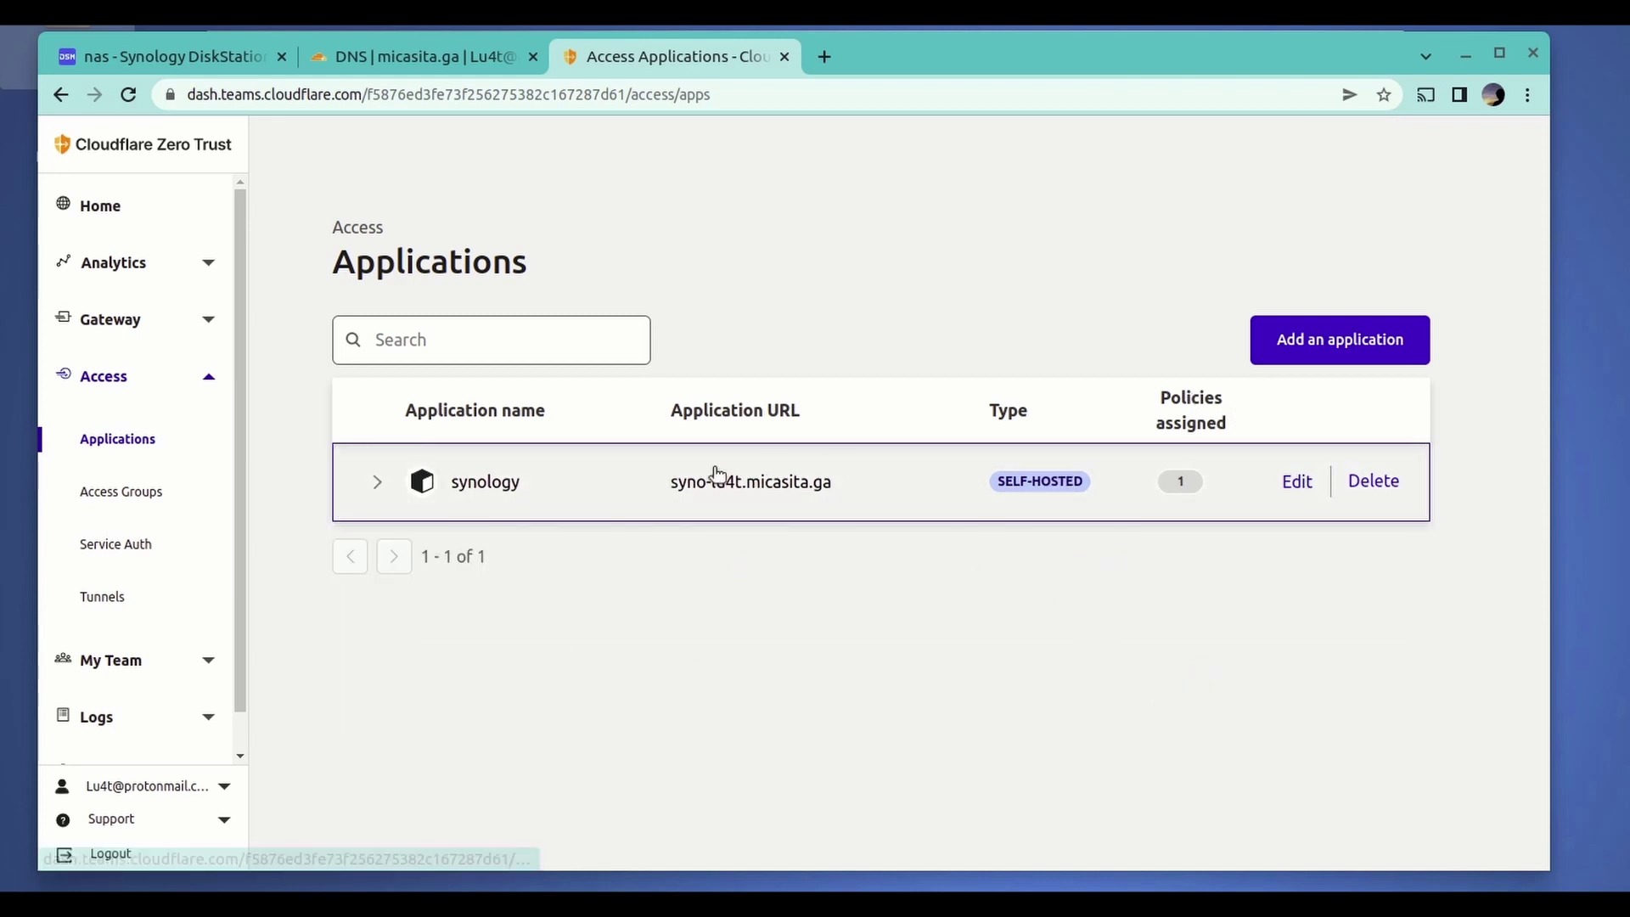
pyautogui.moveTo(676, 490); pyautogui.dragTo(830, 494)
pyautogui.hotkey('ctrl', 'c')
pyautogui.rightClick(777, 489)
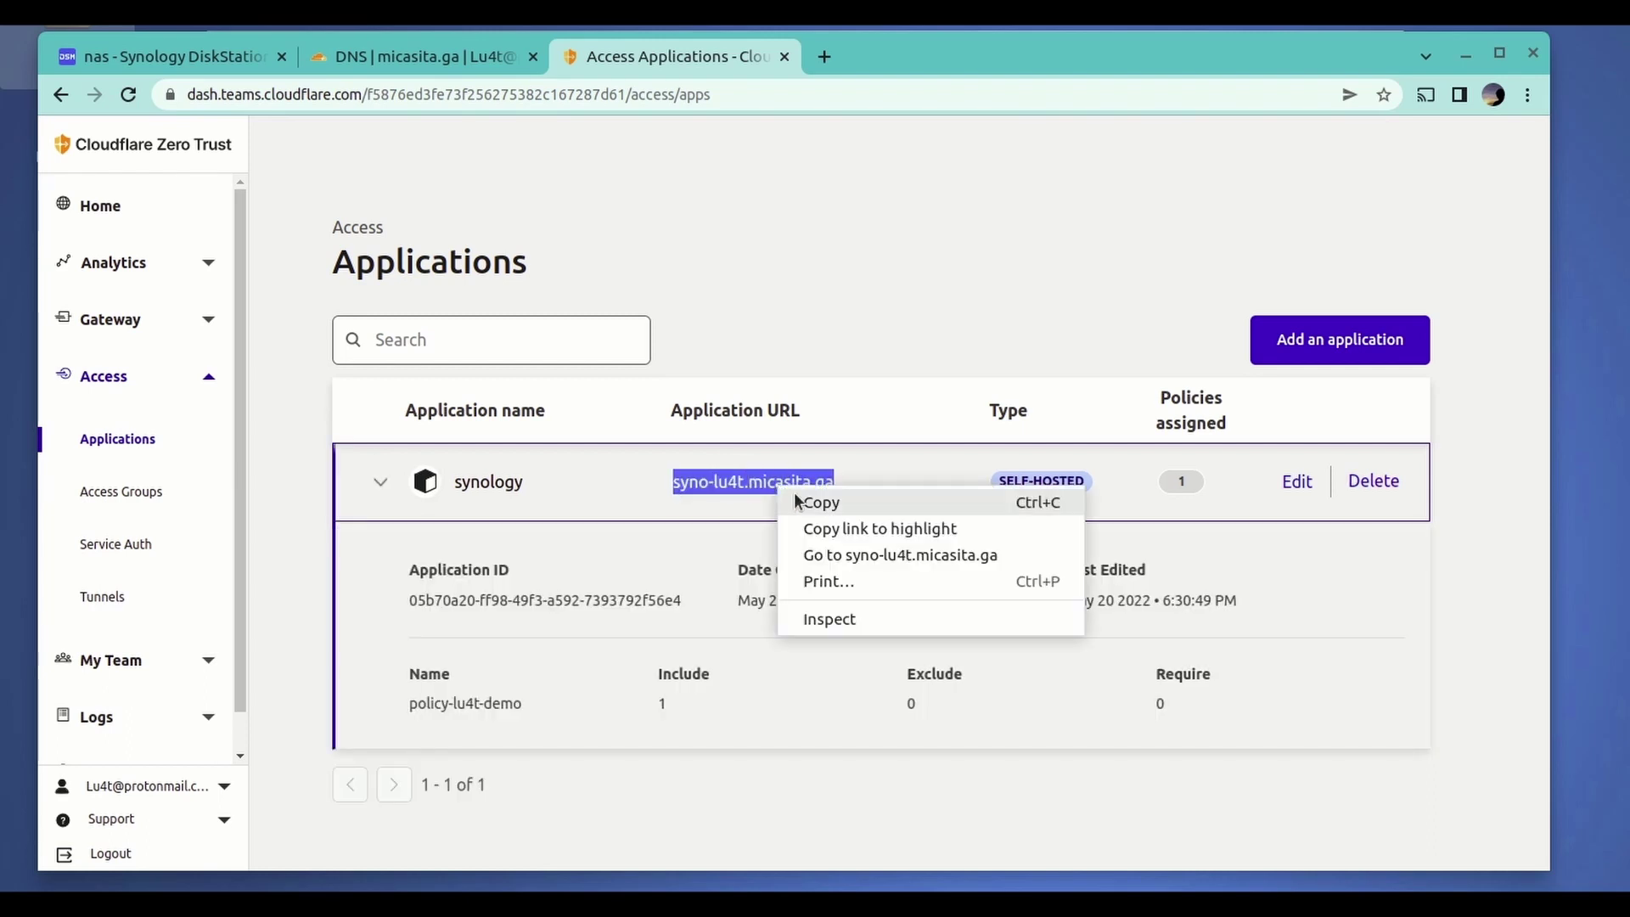
pyautogui.click(801, 503)
# - Load syno-lu4t.micasita.ga in a new browser tab
pyautogui.click(816, 61)
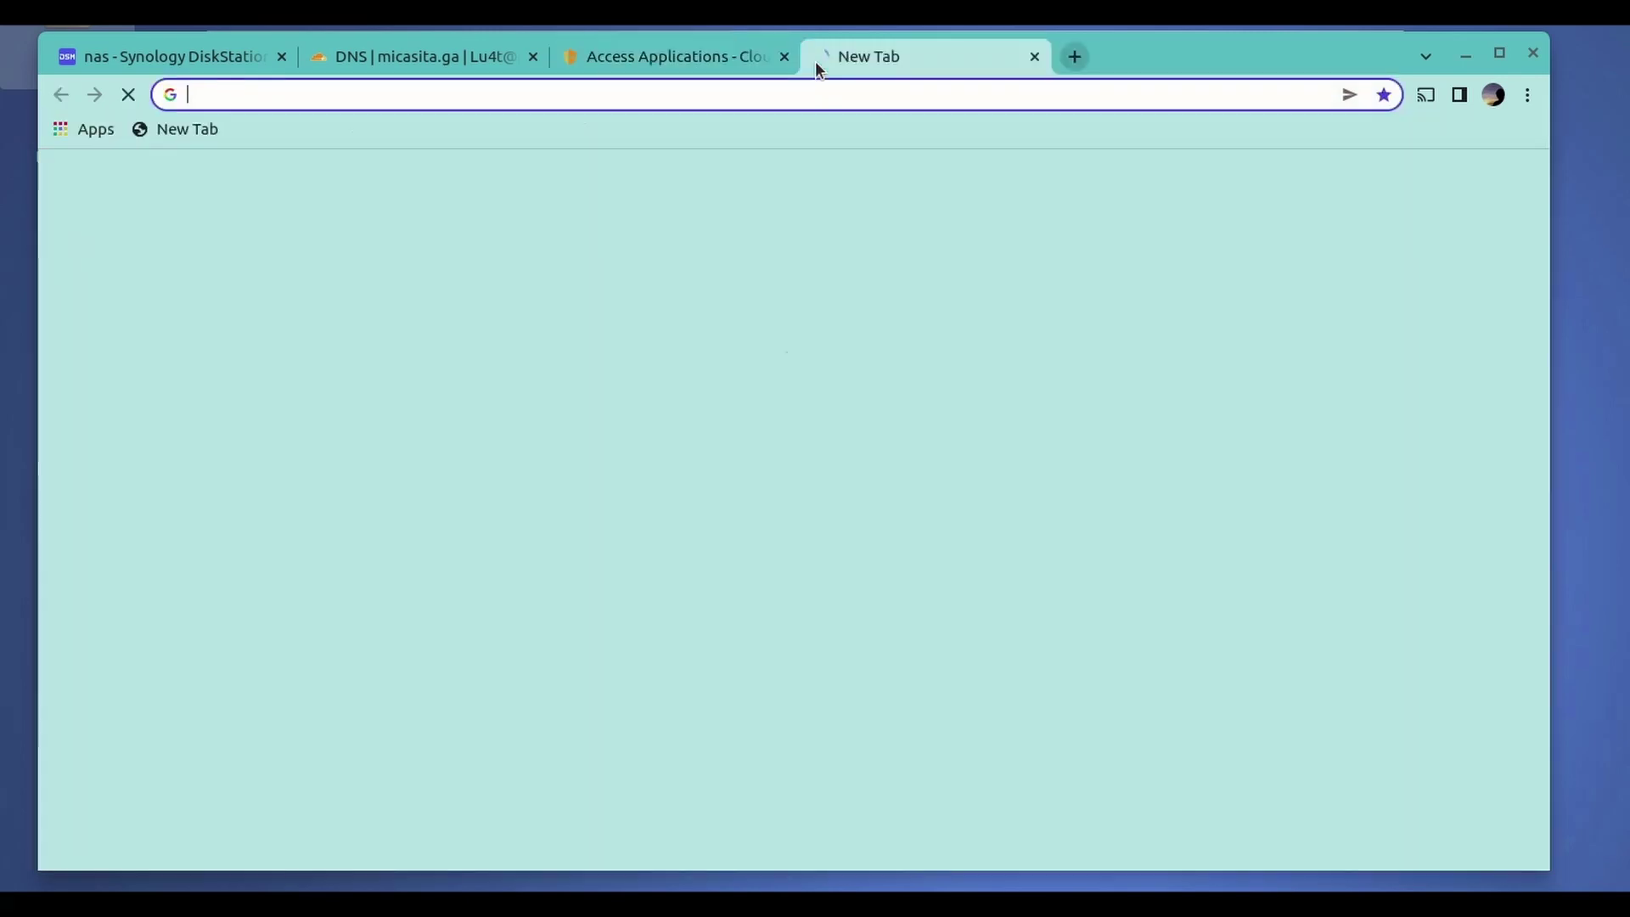
pyautogui.click(900, 101)
pyautogui.hotkey('ctrl', 'v')
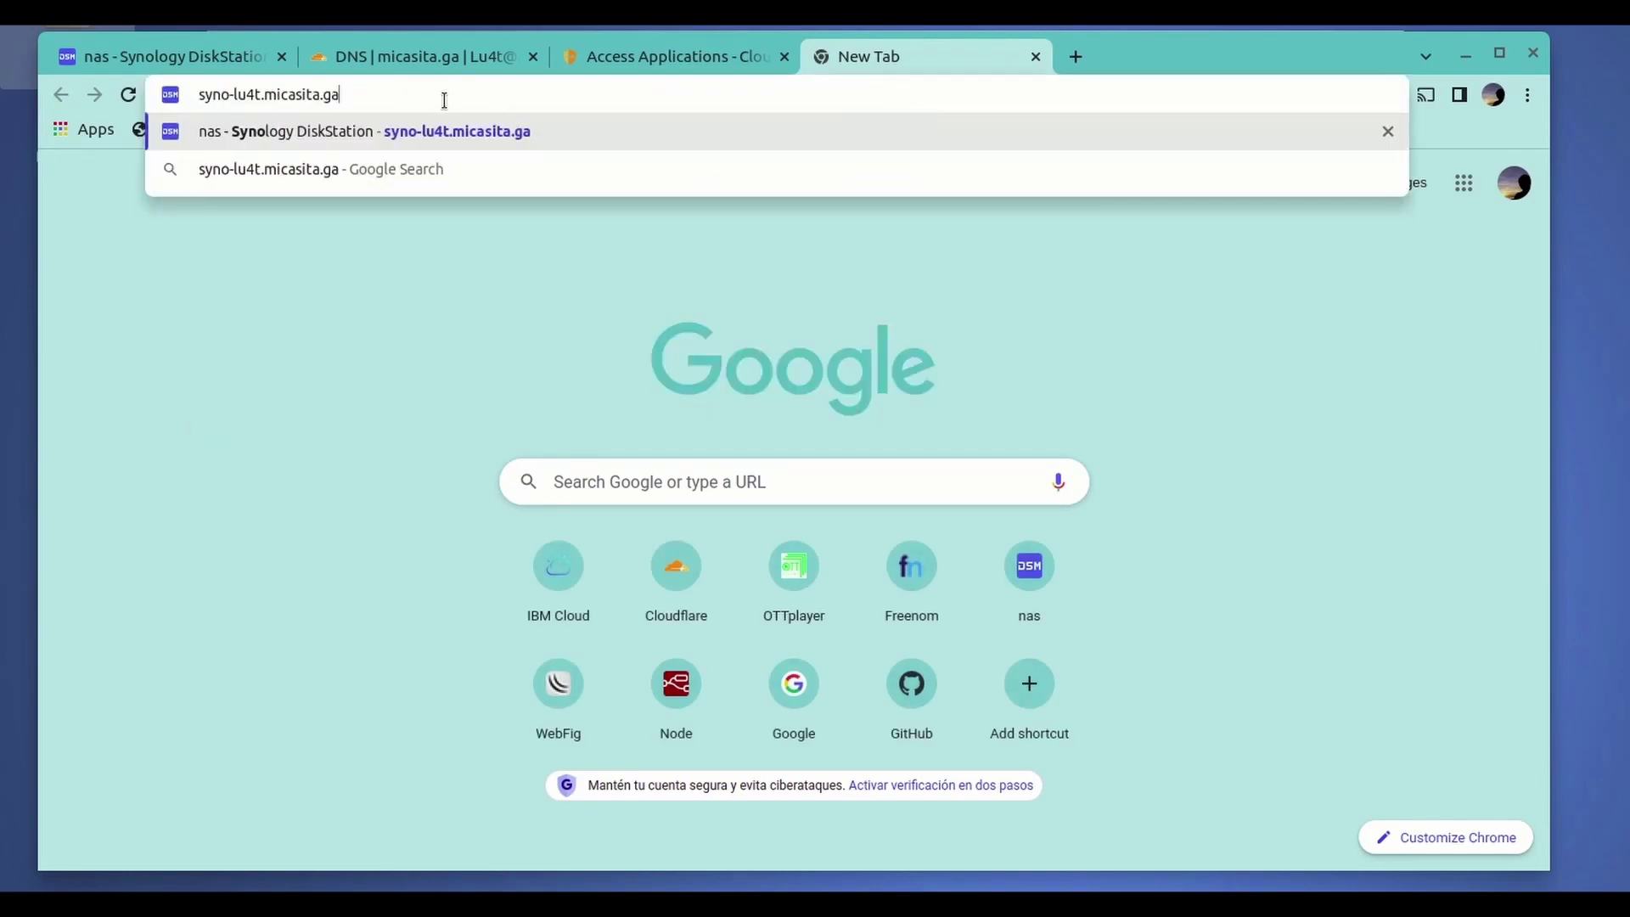
pyautogui.press('Return')
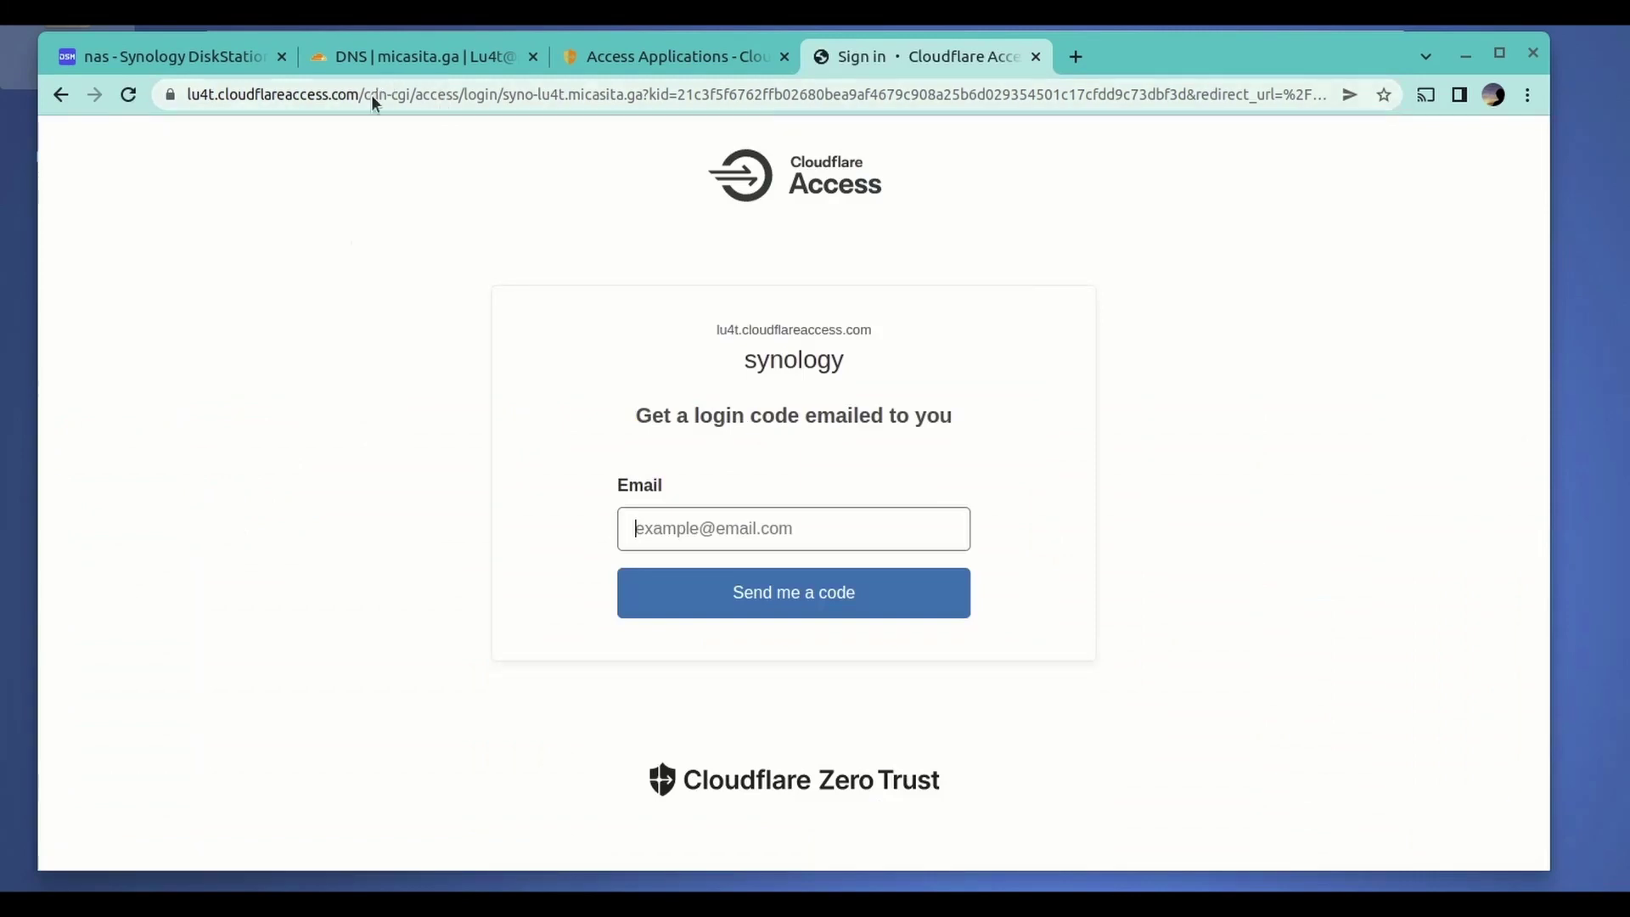
# - Fill in the account e-mail on the Access login page and request a login code
pyautogui.click(844, 516)
pyautogui.moveTo(637, 416); pyautogui.dragTo(903, 409)
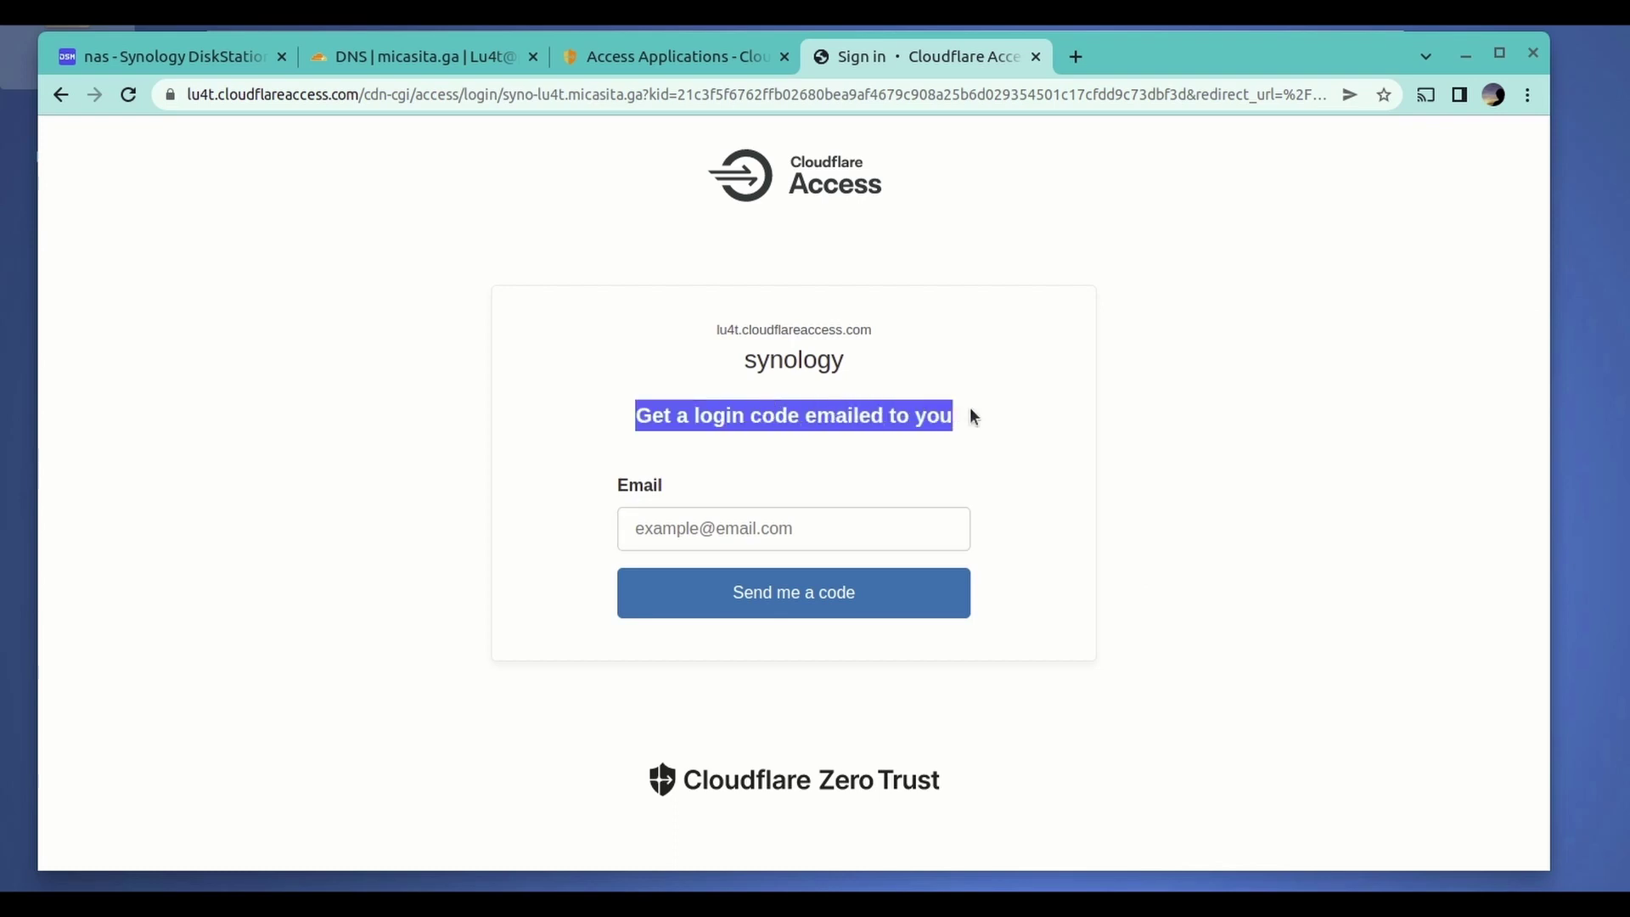
pyautogui.click(960, 442)
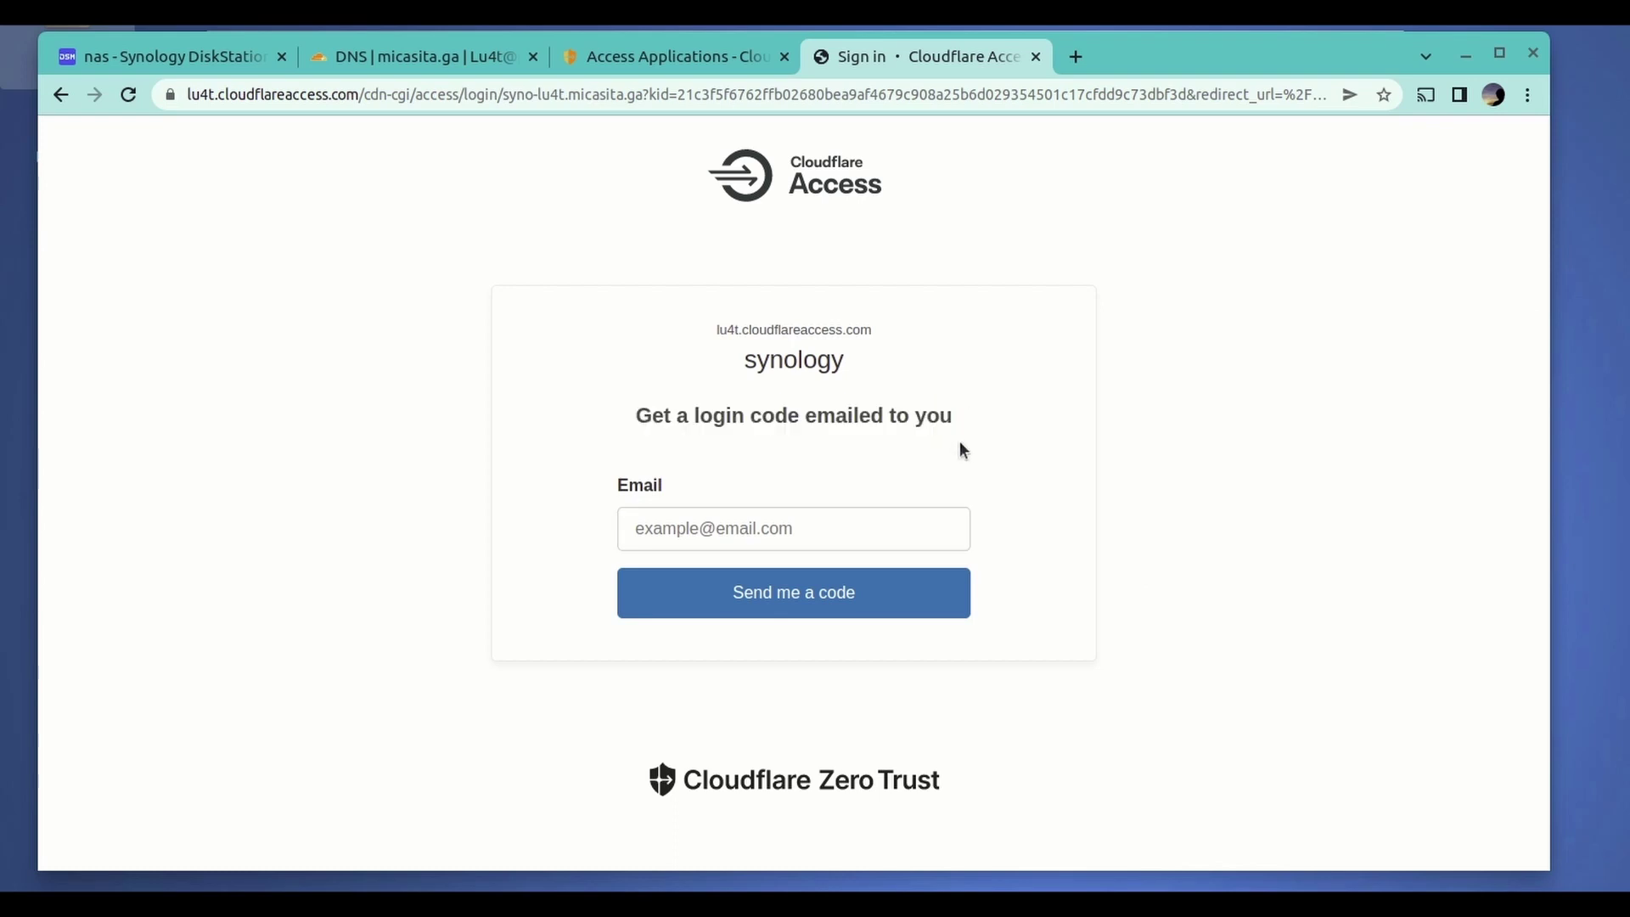
pyautogui.click(810, 544)
pyautogui.click(835, 587)
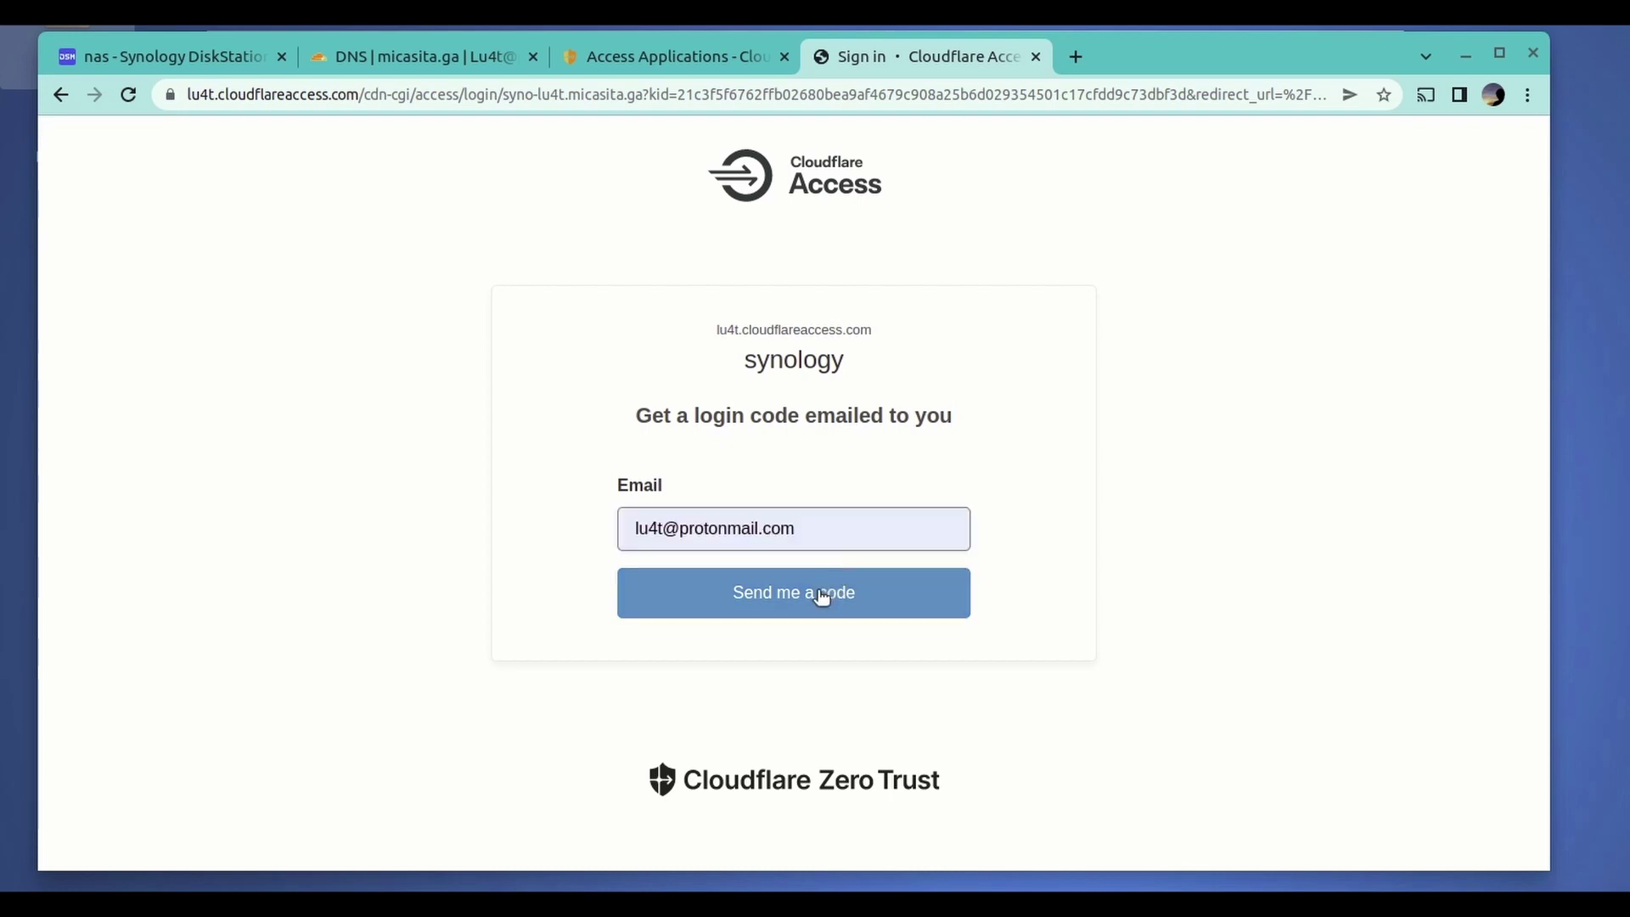
pyautogui.click(821, 595)
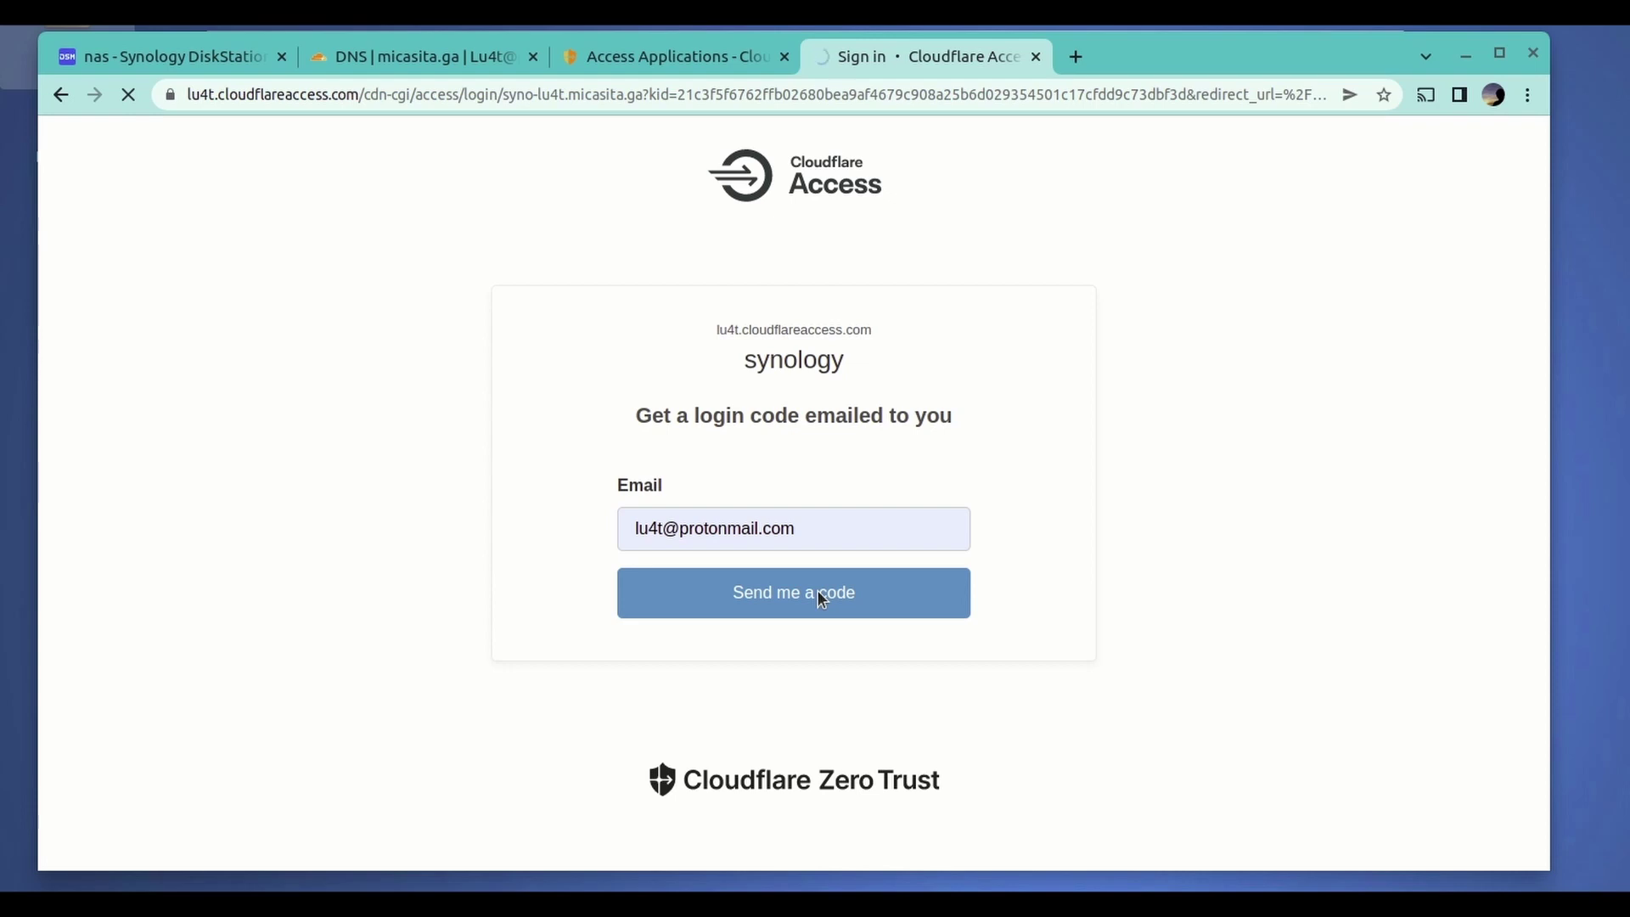
pyautogui.click(785, 488)
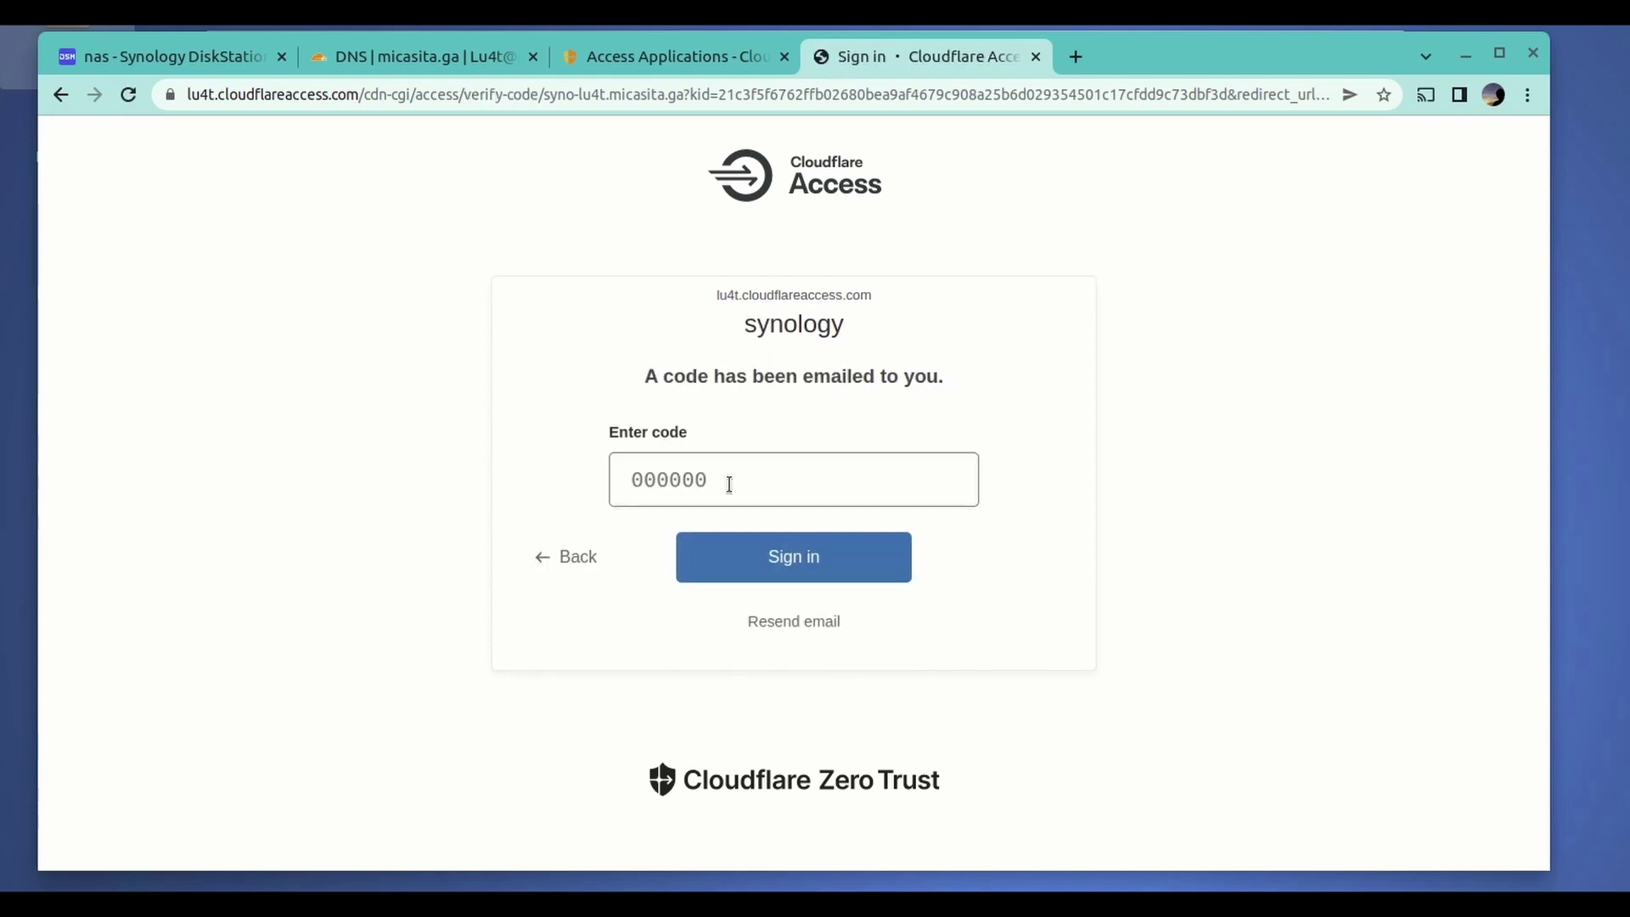
pyautogui.click(1075, 57)
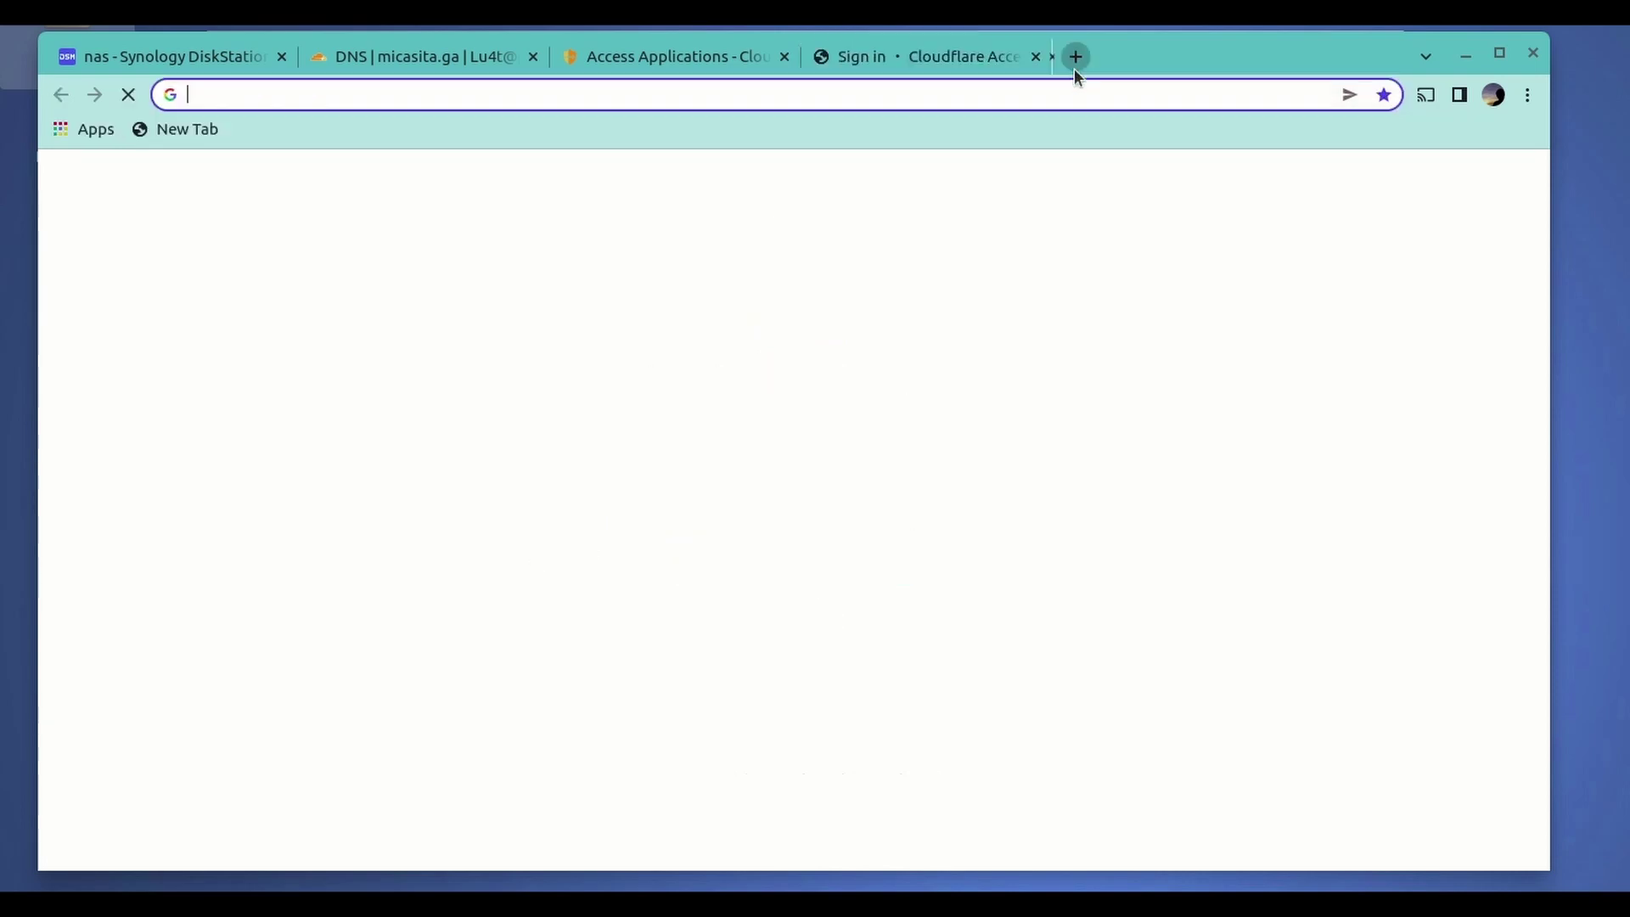
# - Sign in to ProtonMail with the account credentials, with Keep me signed in turned off
pyautogui.write('prot')
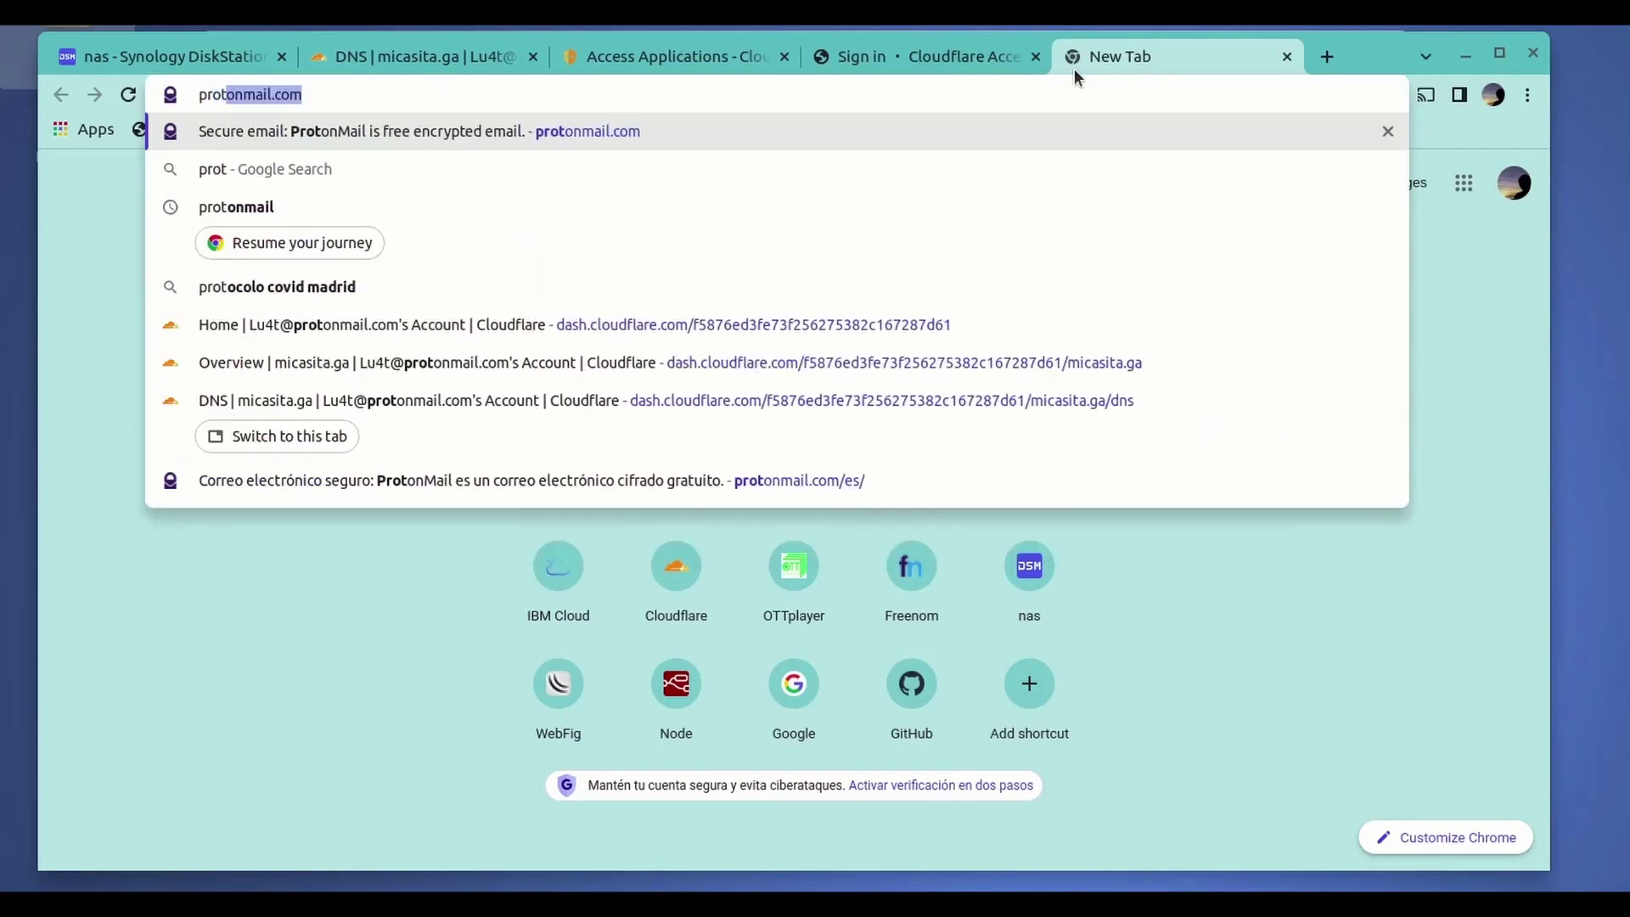
pyautogui.press('Return')
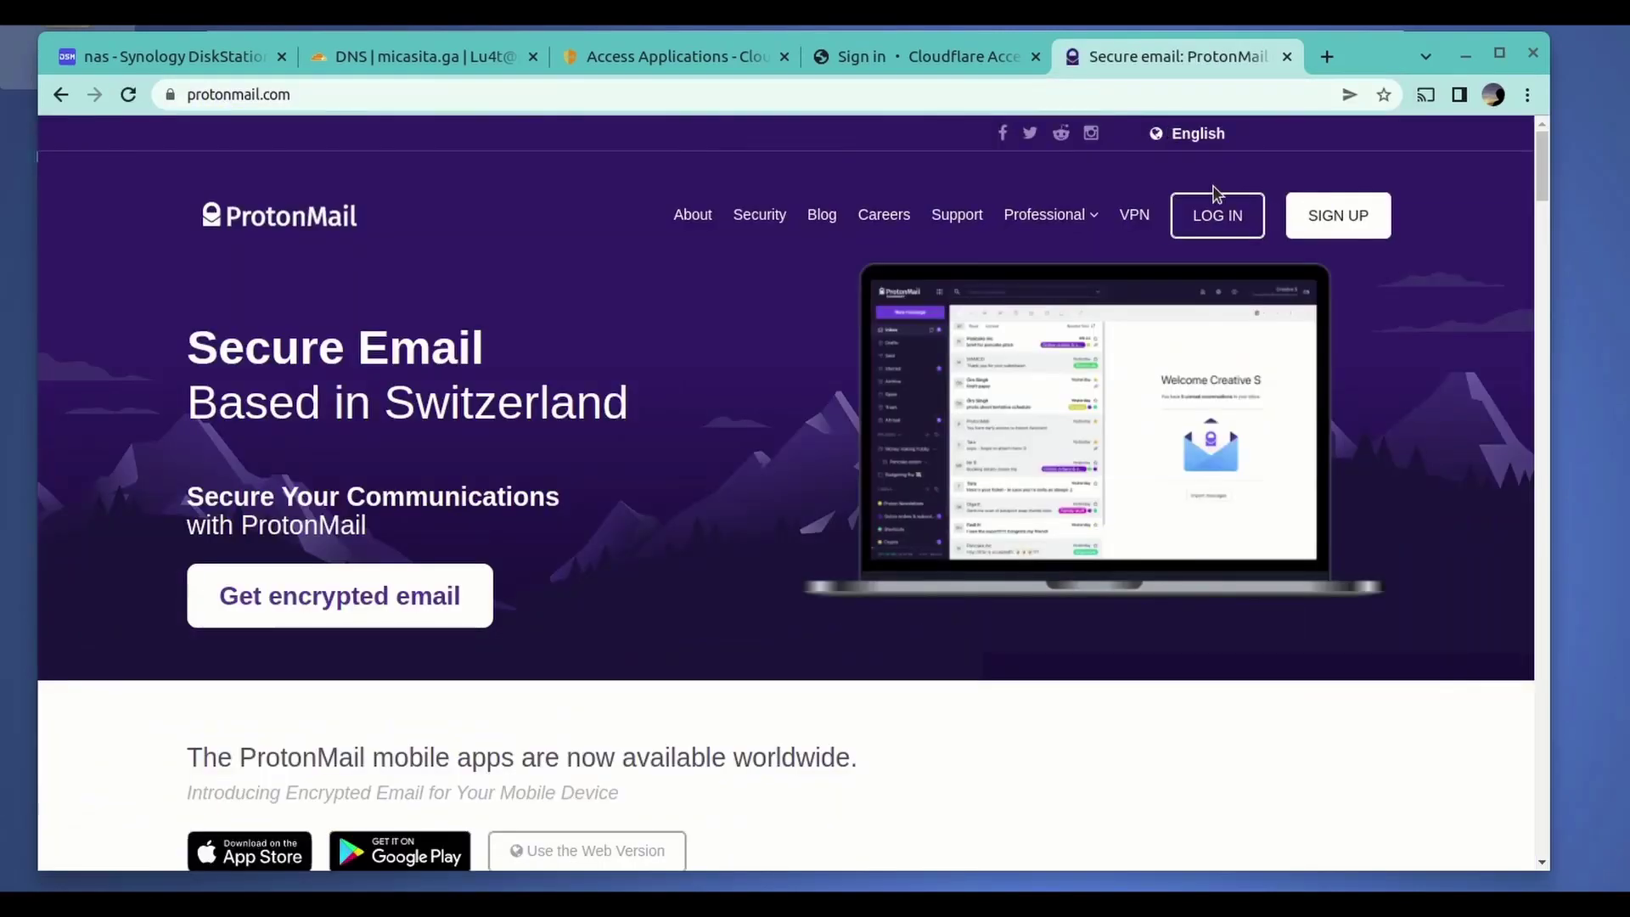
pyautogui.click(1219, 215)
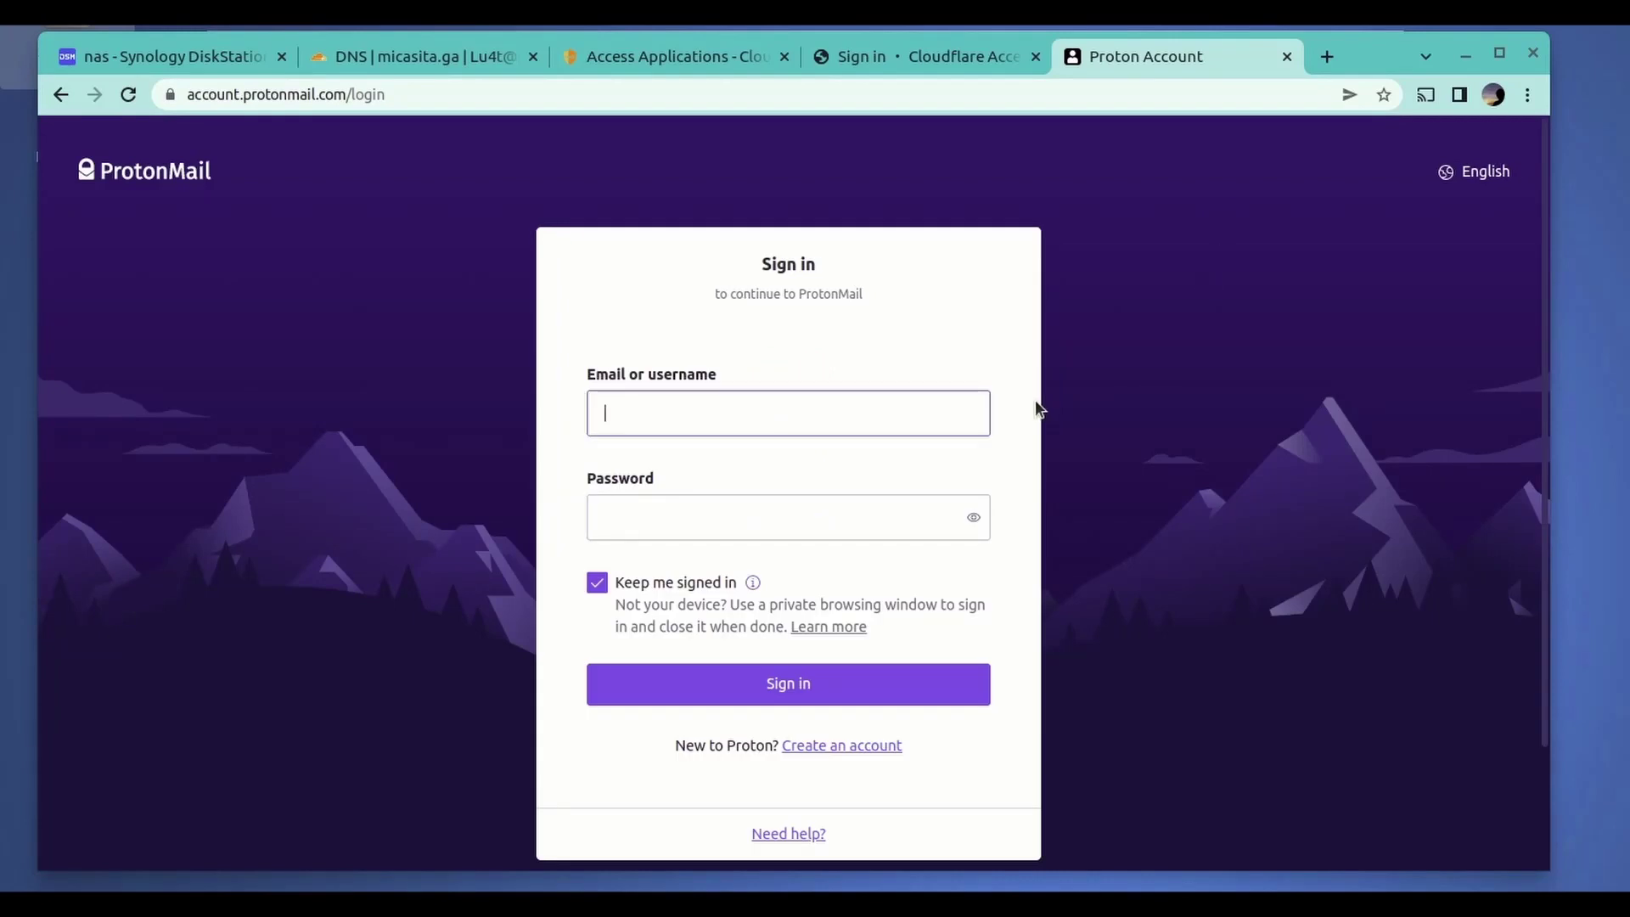
pyautogui.click(863, 516)
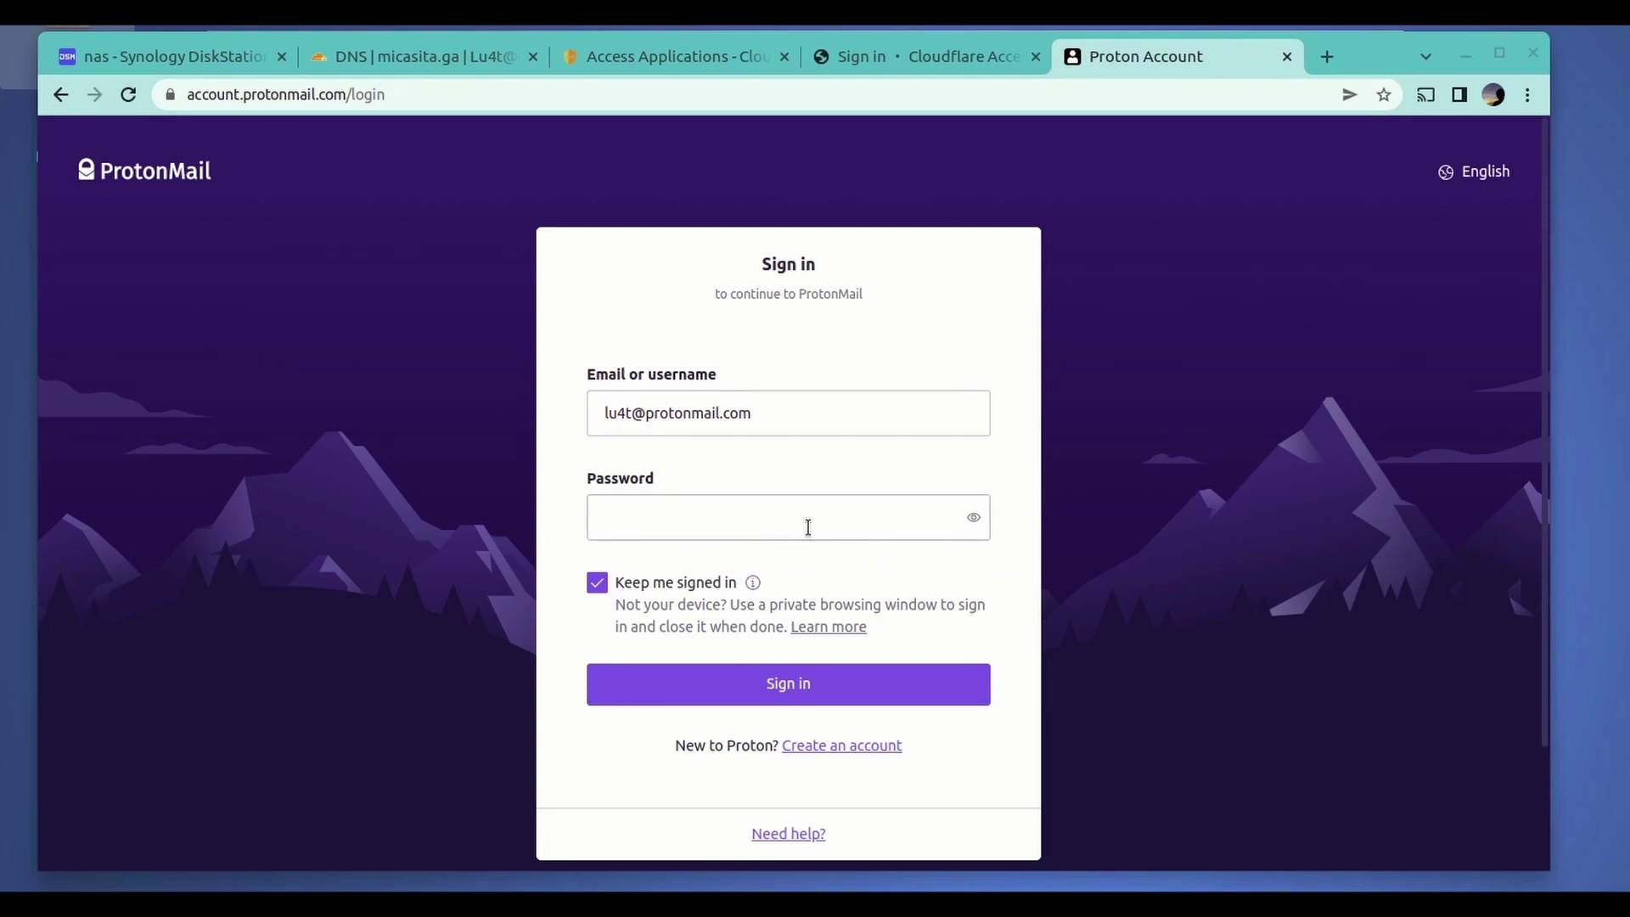
pyautogui.click(604, 590)
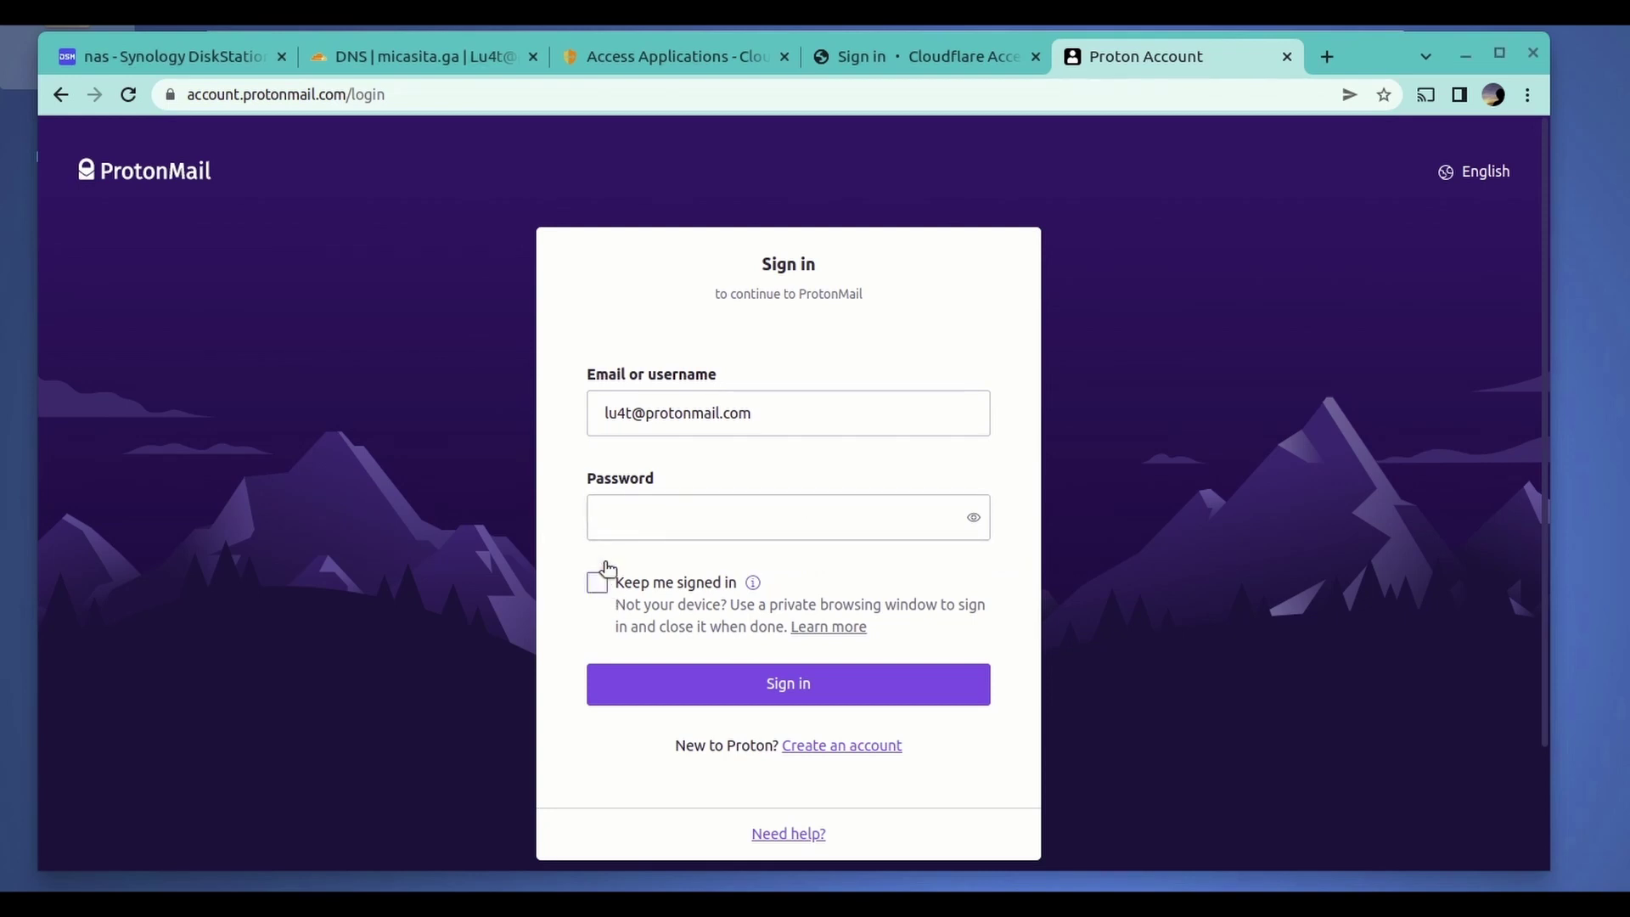
pyautogui.click(643, 521)
pyautogui.write('•')
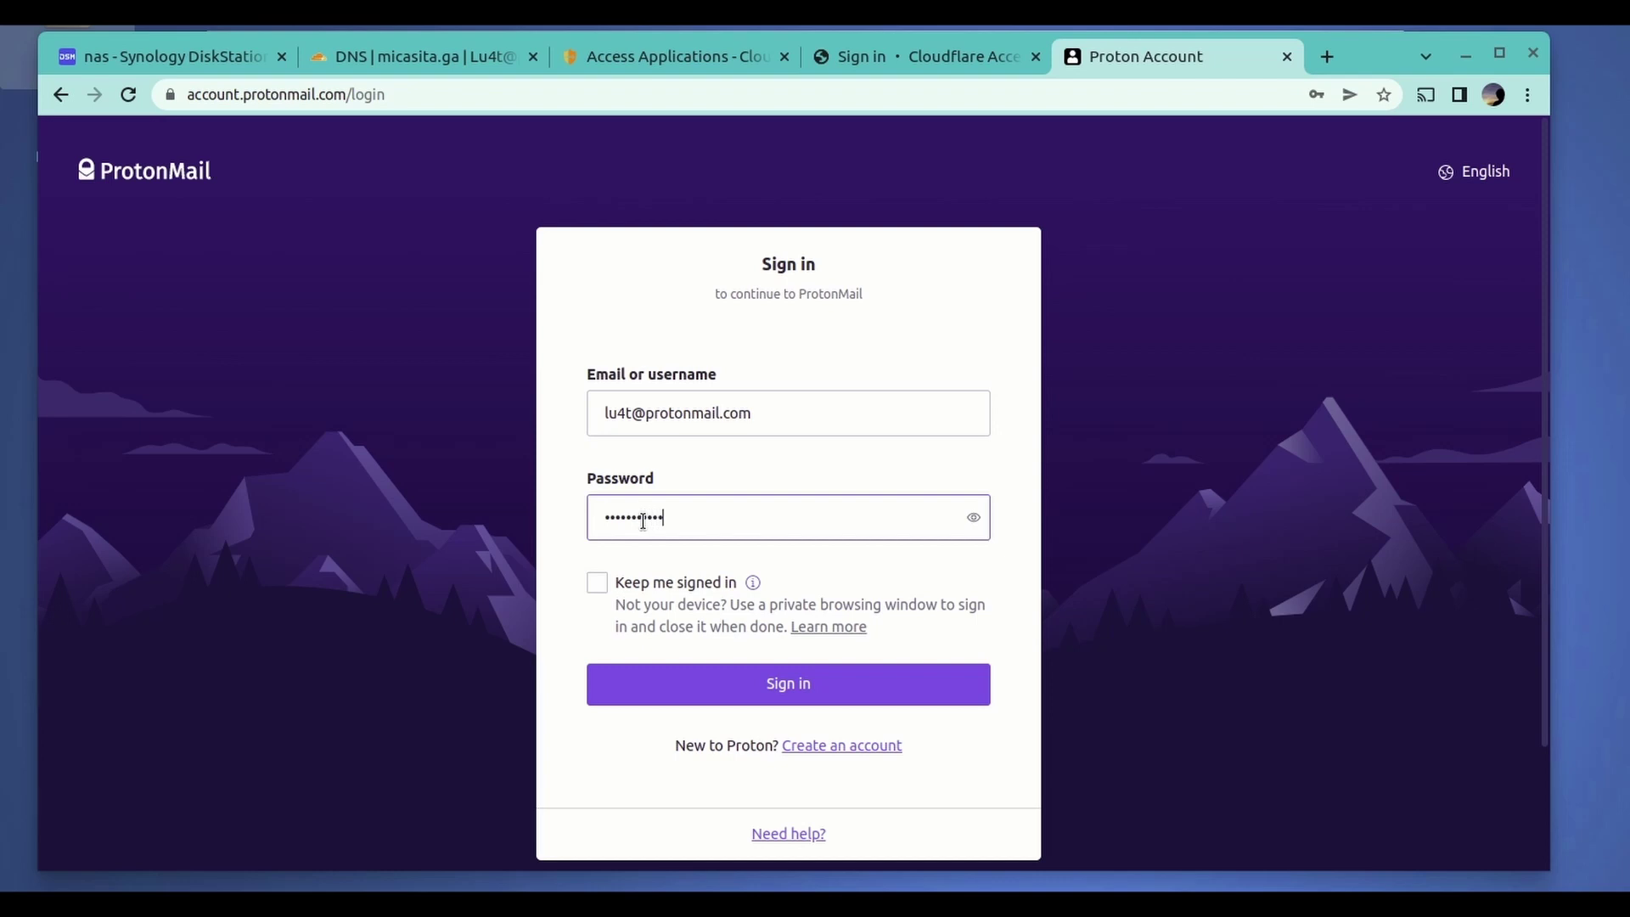
pyautogui.click(783, 691)
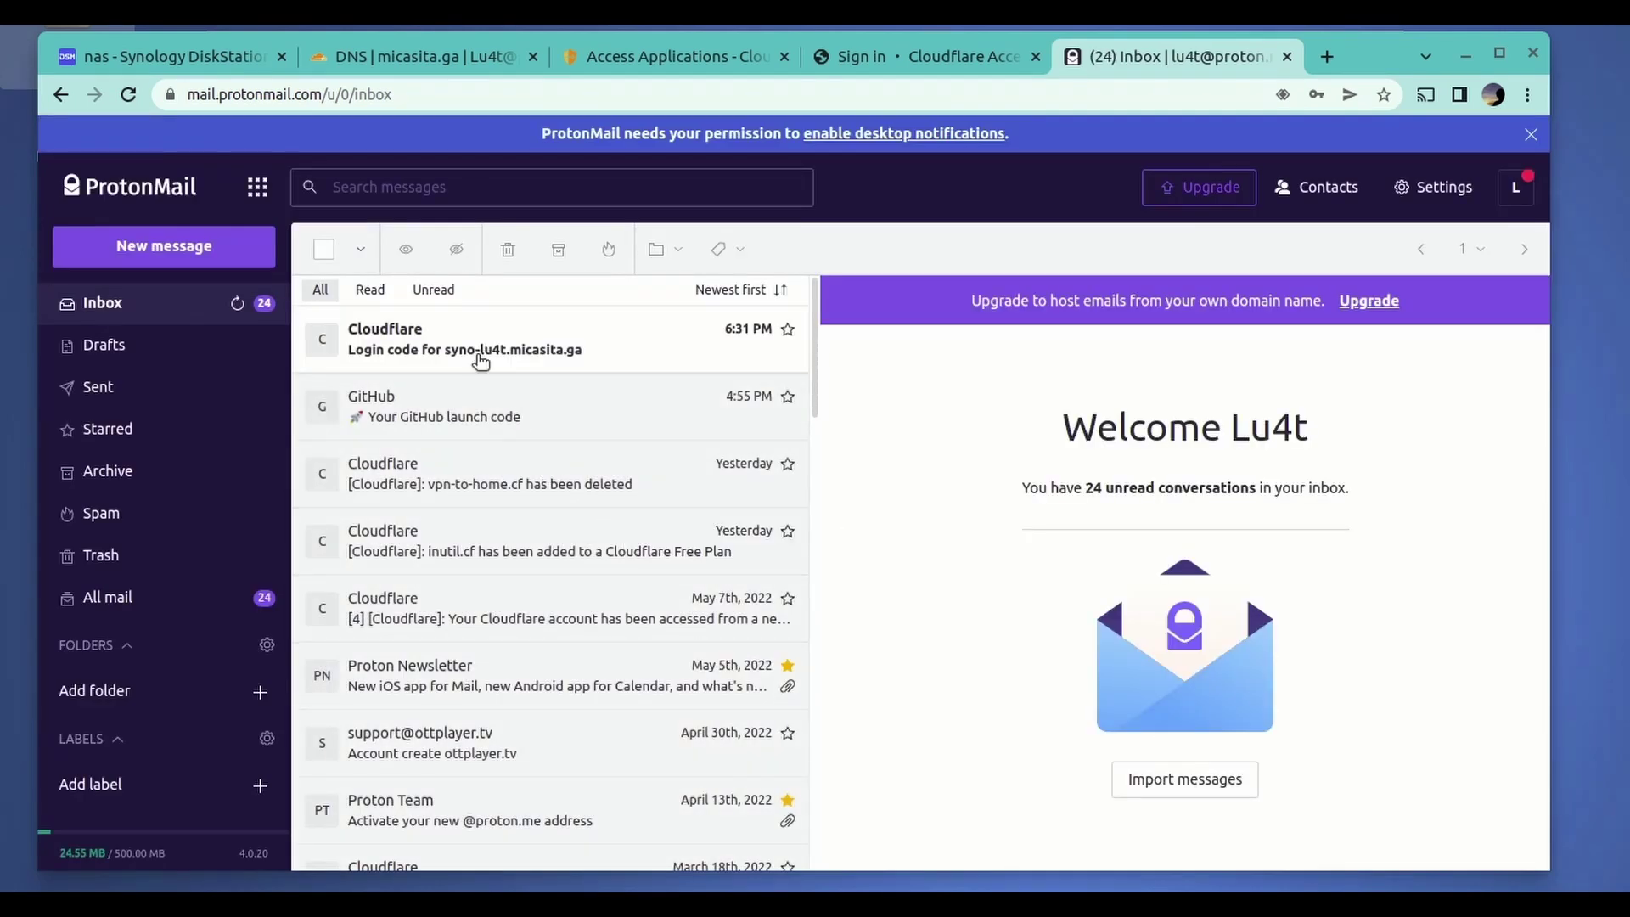
# - Open the Cloudflare login-code e-mail and copy the code back to the Access tab
pyautogui.click(510, 344)
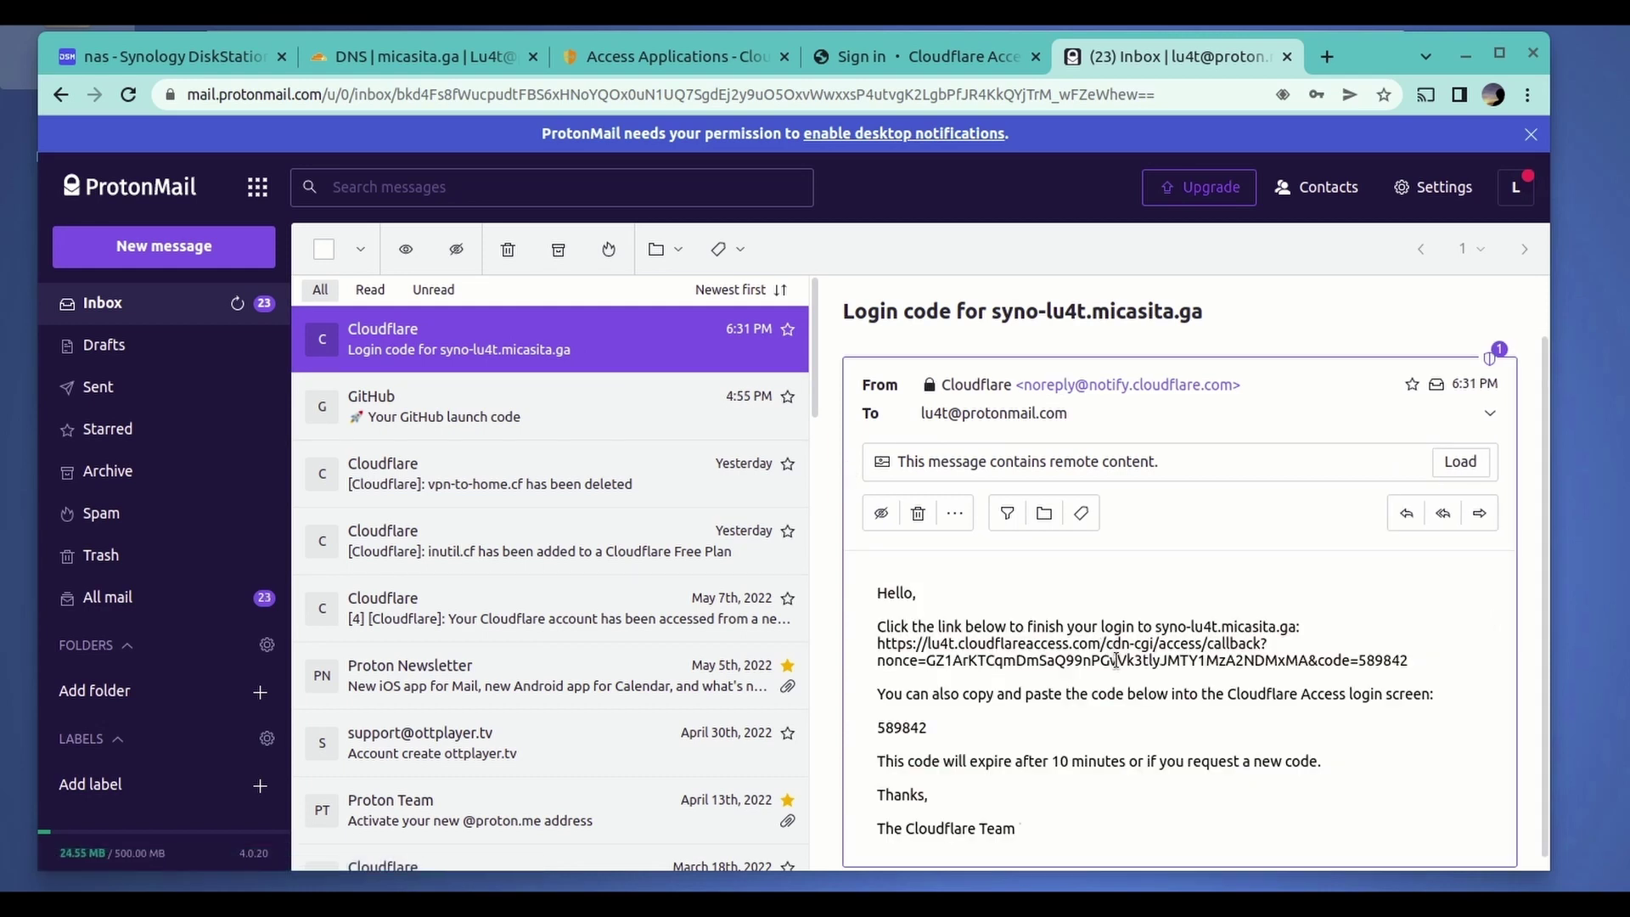
pyautogui.scroll(-1, 1088, 654)
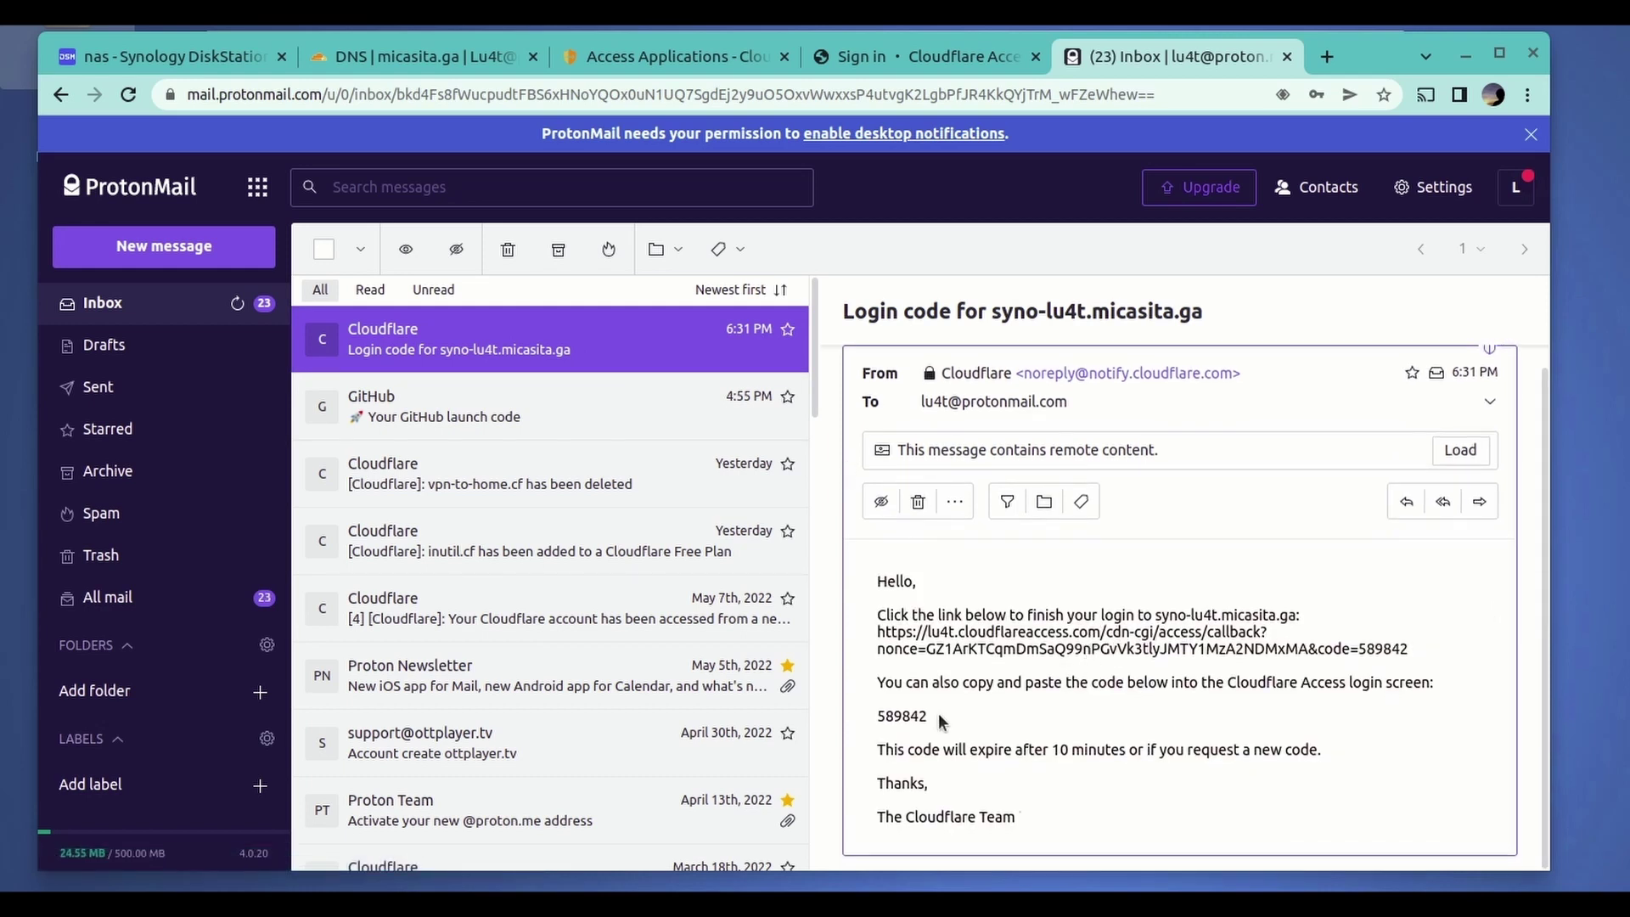
pyautogui.moveTo(931, 717); pyautogui.dragTo(878, 717)
pyautogui.rightClick(895, 720)
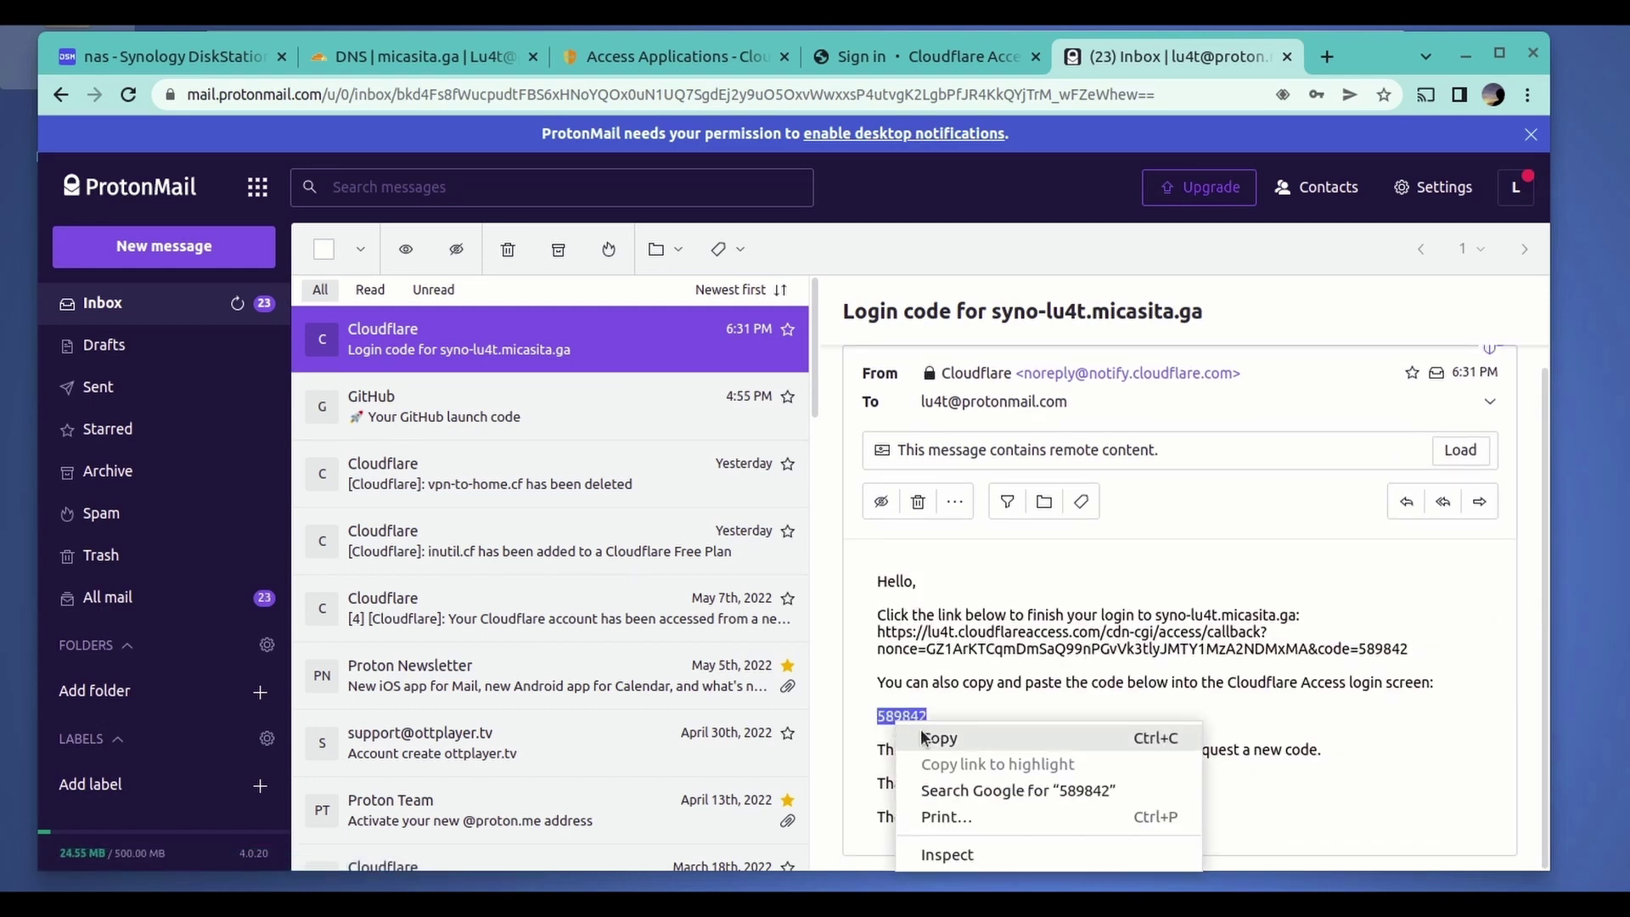
pyautogui.click(927, 735)
pyautogui.click(898, 56)
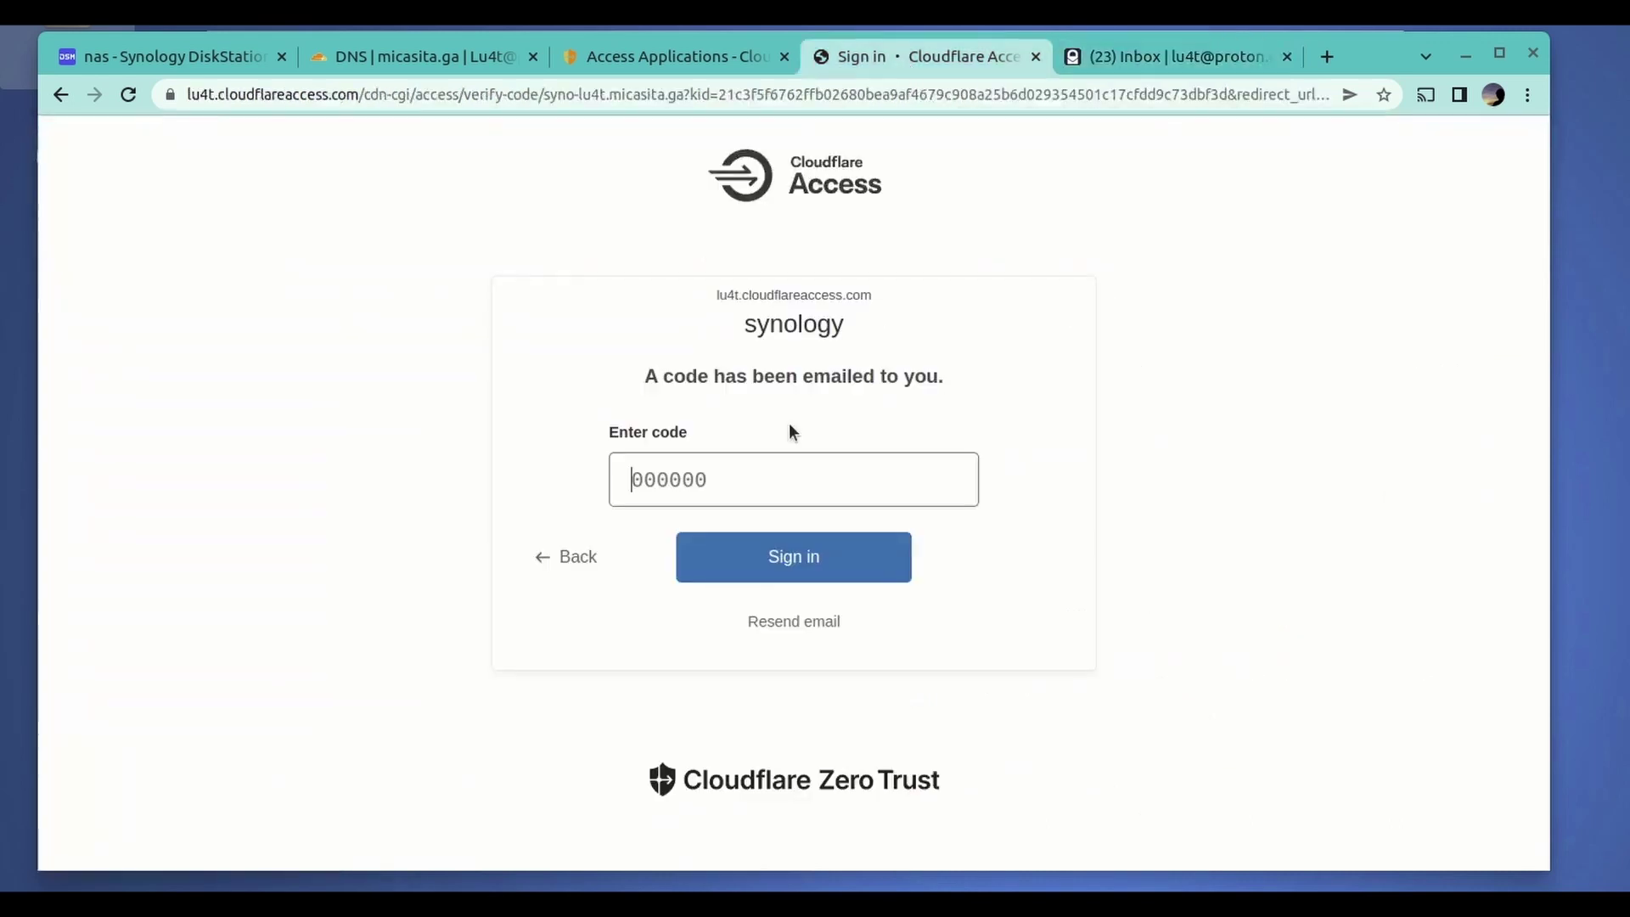
# - Paste the login code and sign in to reach the Synology nas page
pyautogui.click(703, 481)
pyautogui.hotkey('ctrl', 'v')
pyautogui.click(834, 568)
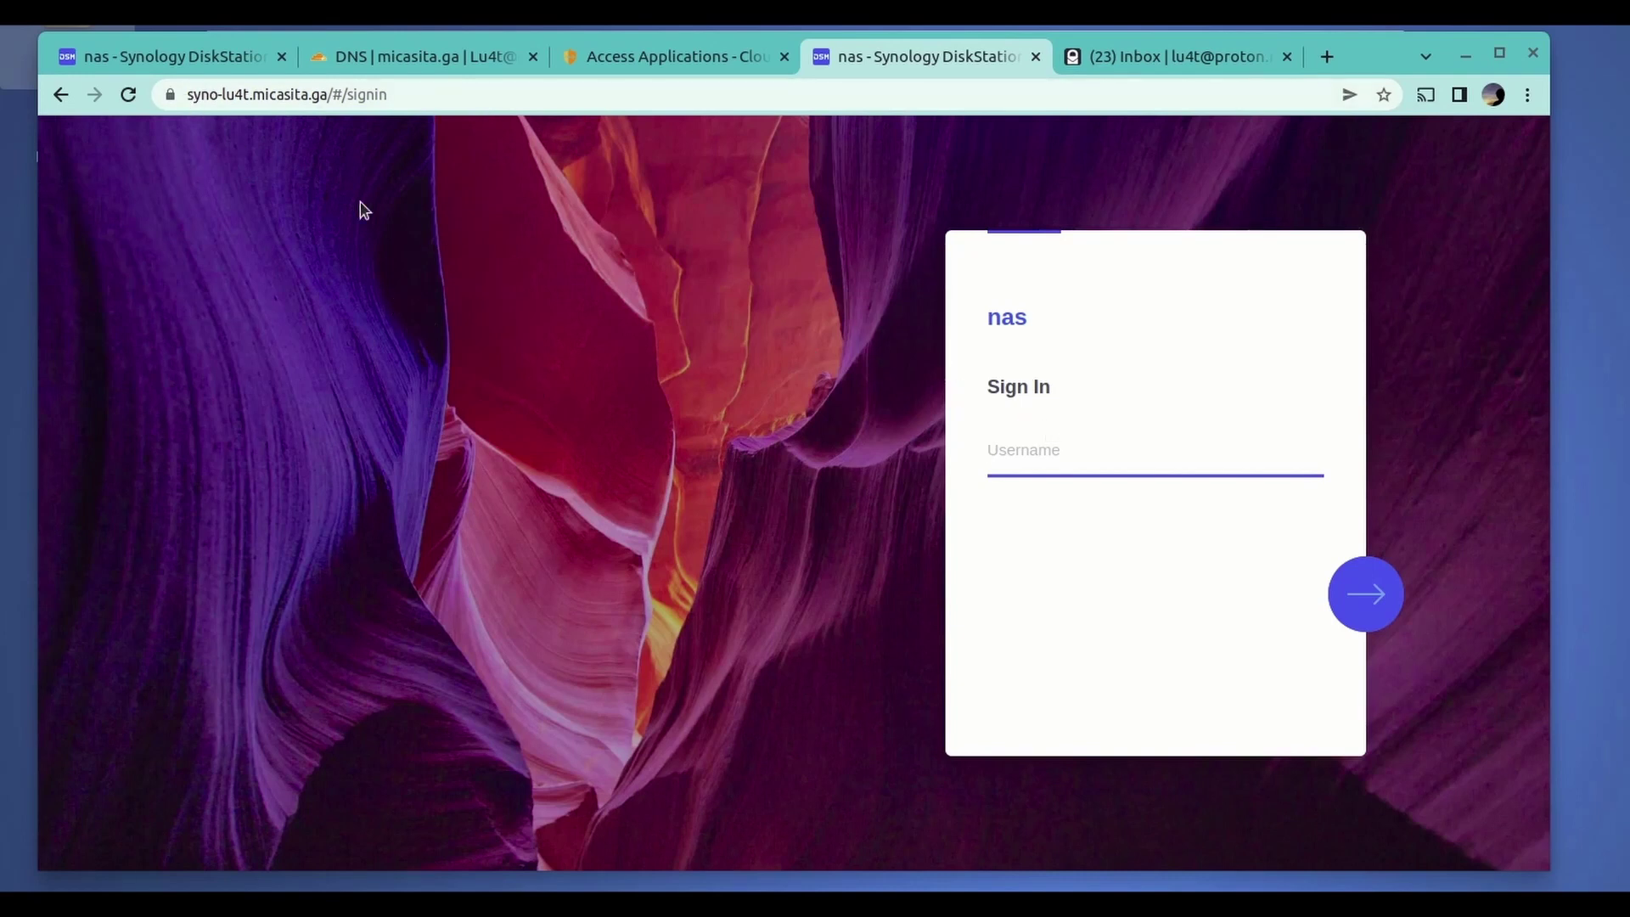
# - Confirm the site's connection is secure, then close the Synology tab
pyautogui.click(172, 95)
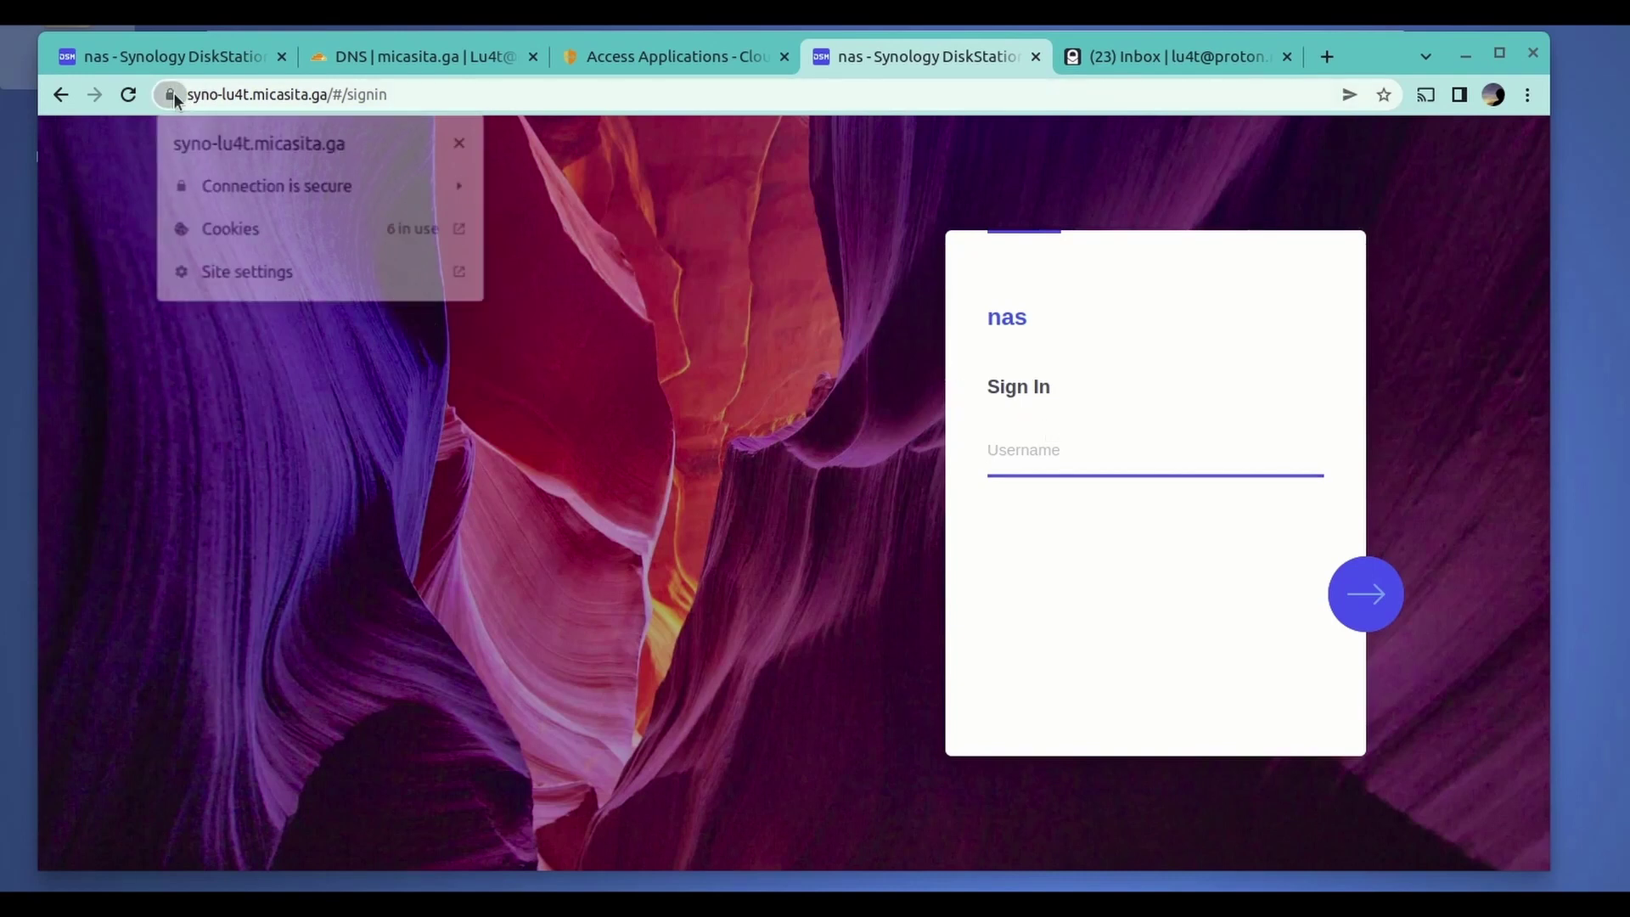
pyautogui.click(275, 185)
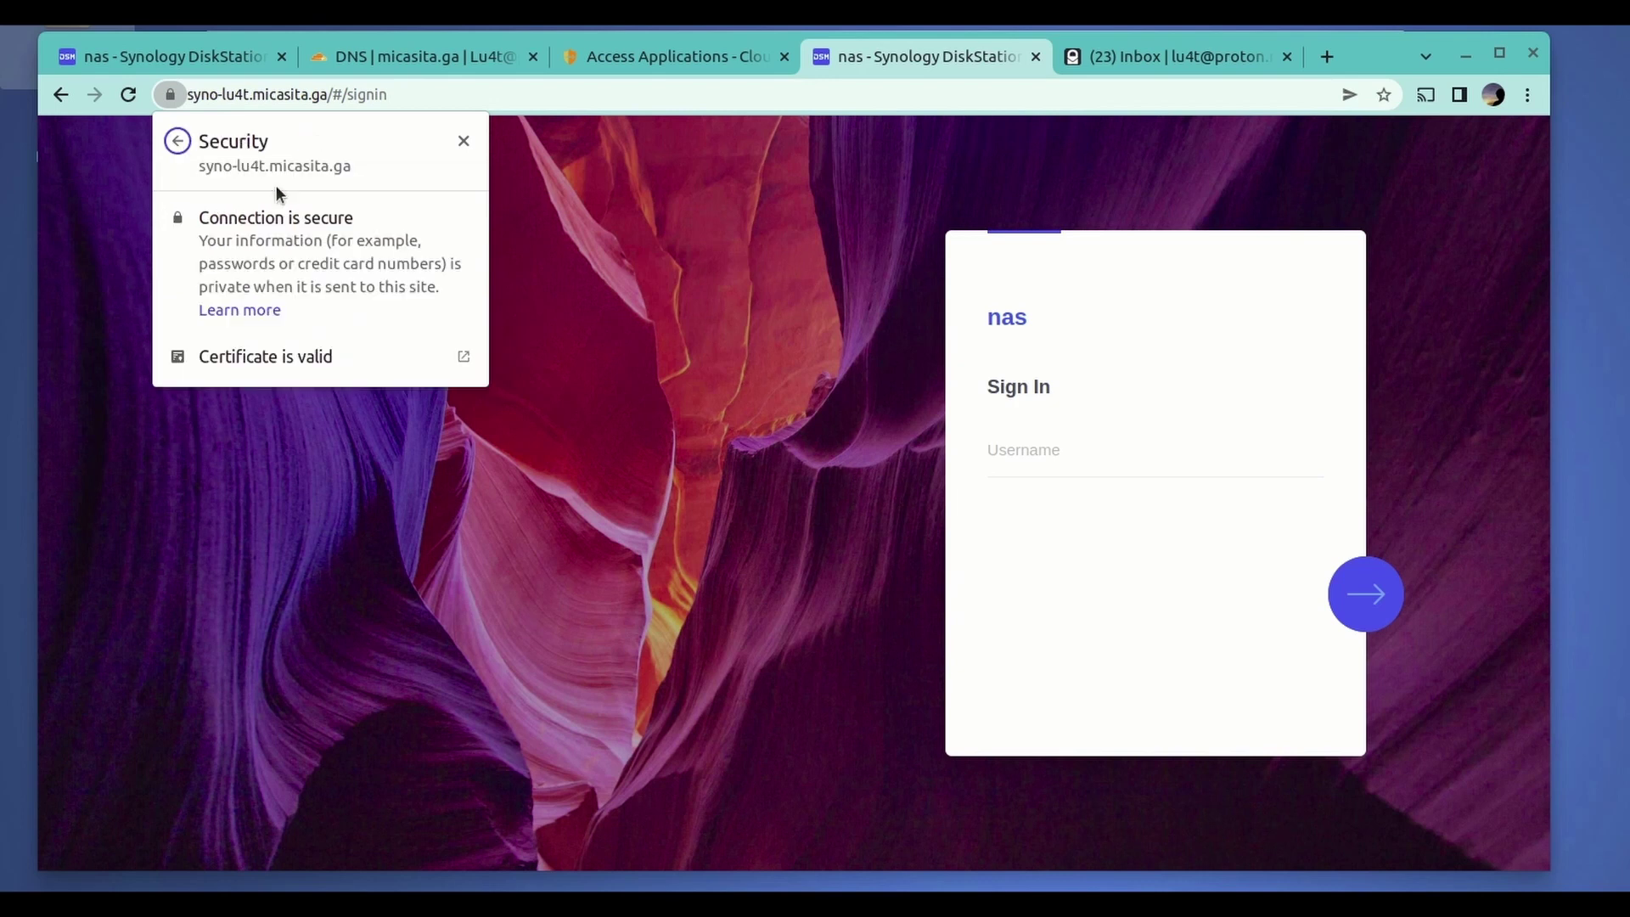
pyautogui.click(186, 149)
pyautogui.click(460, 139)
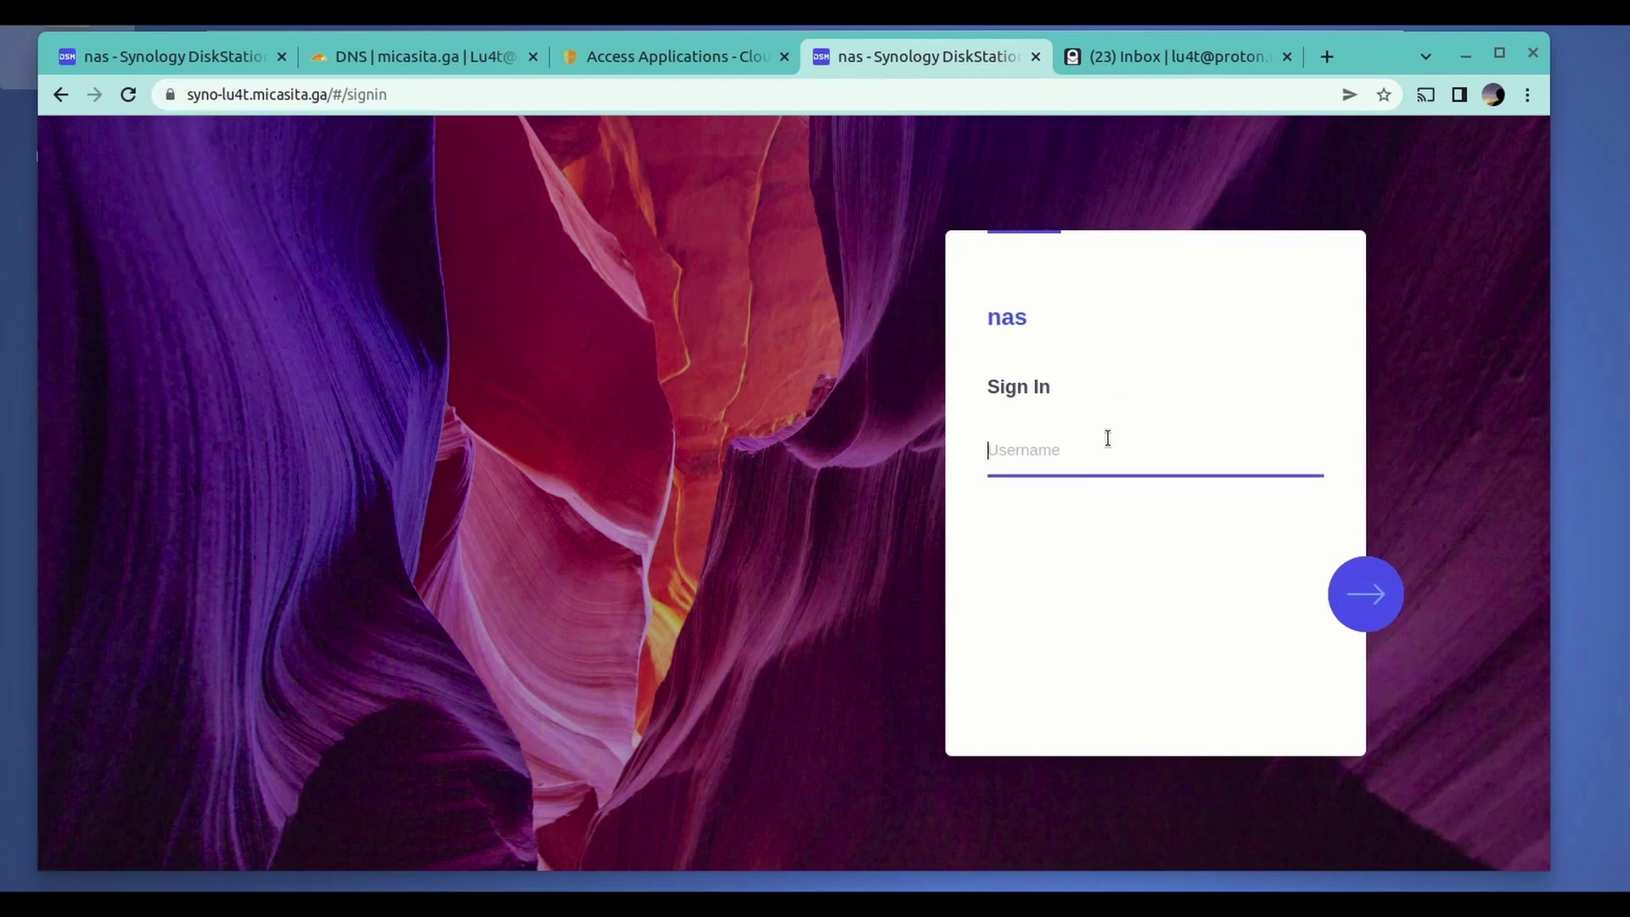
pyautogui.click(1036, 57)
# - Back in Zero Trust, collapse Access and open Settings > General
pyautogui.click(626, 54)
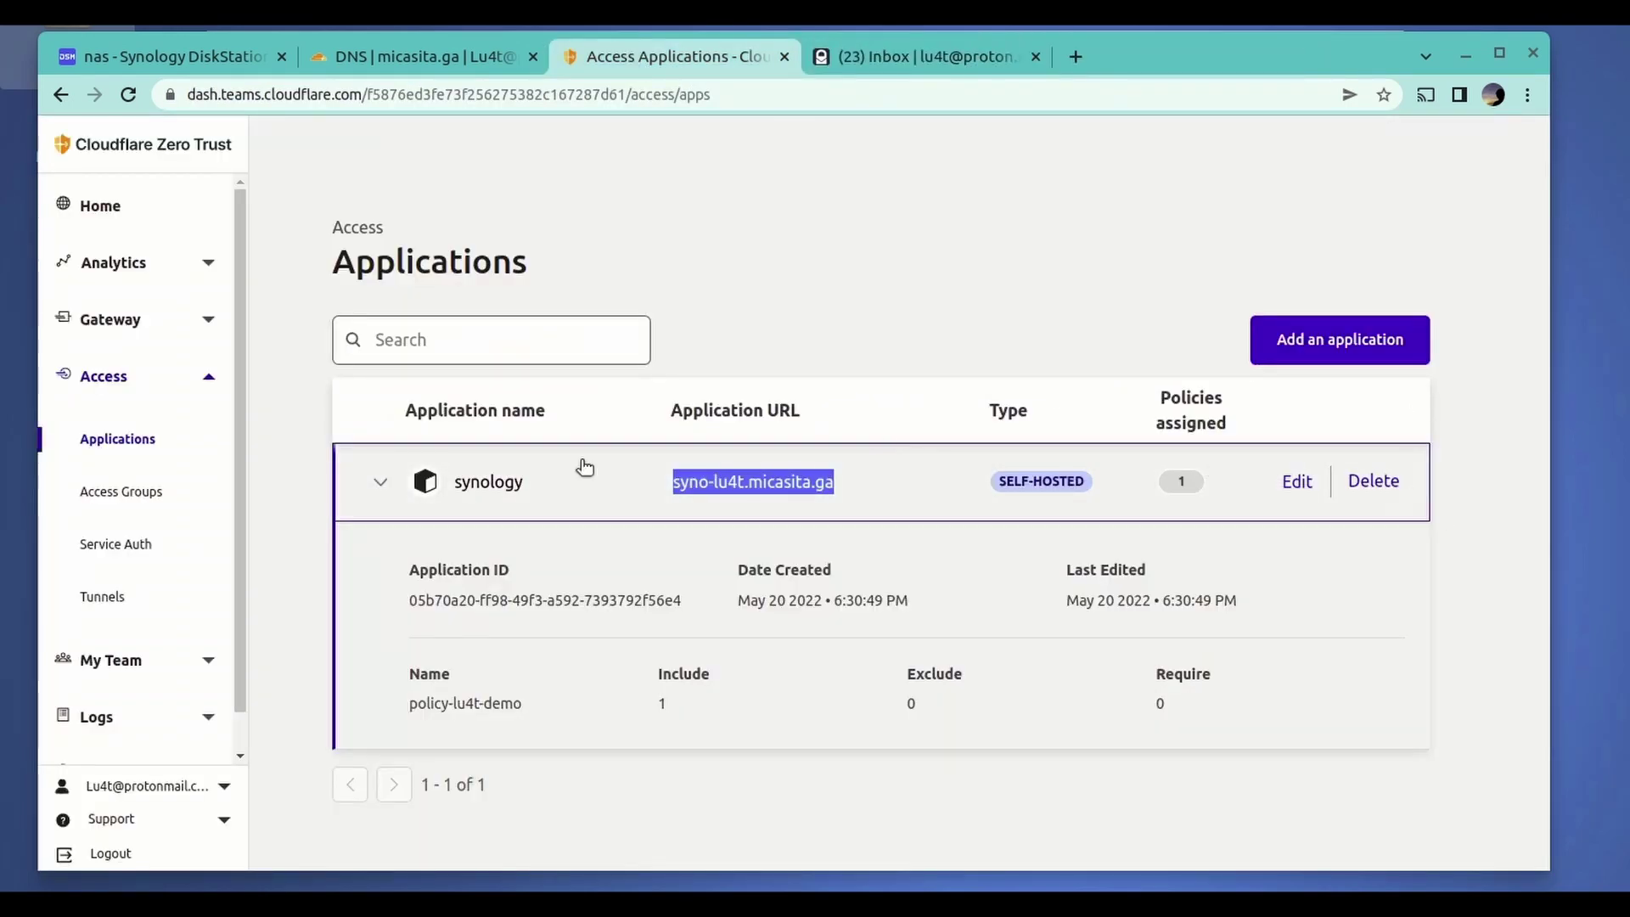
pyautogui.click(168, 391)
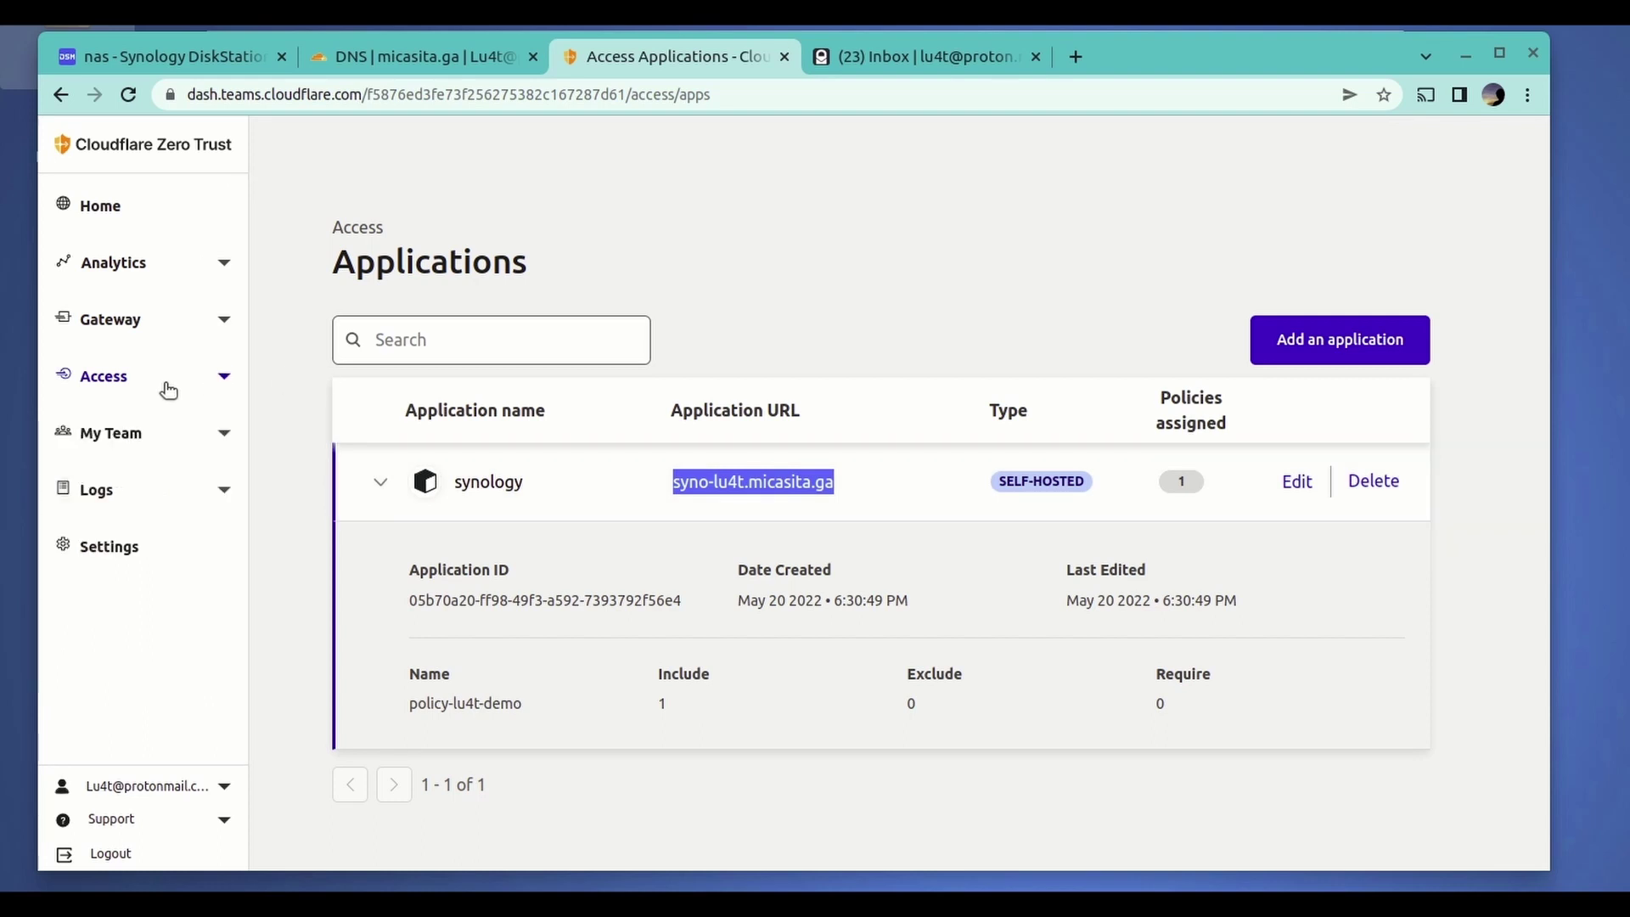
pyautogui.click(371, 489)
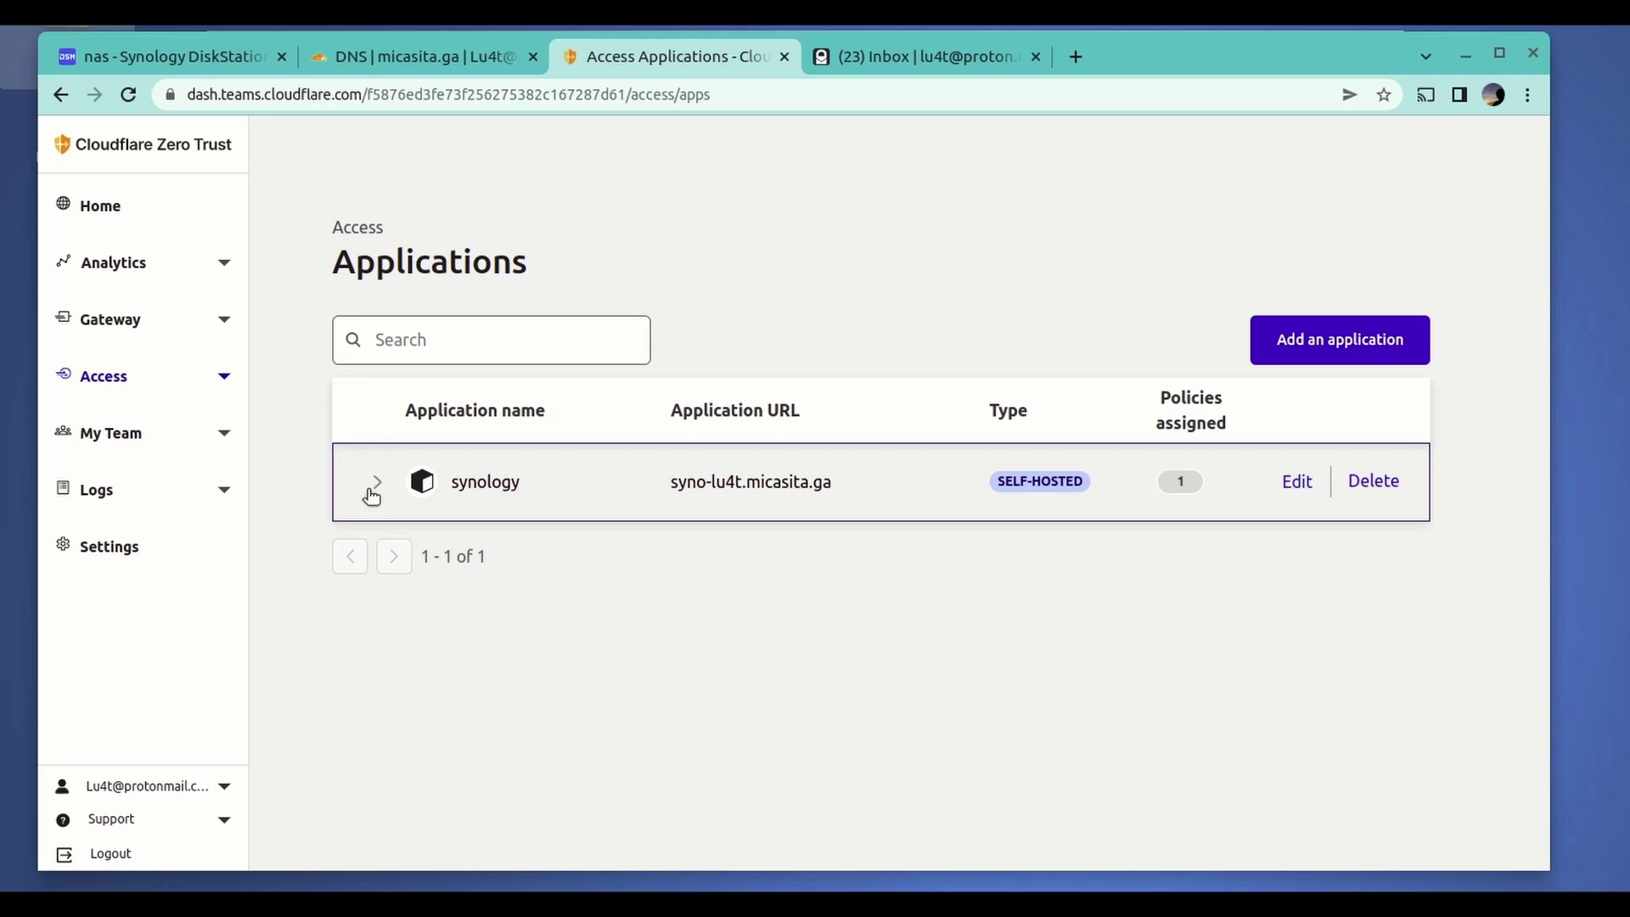
pyautogui.click(107, 547)
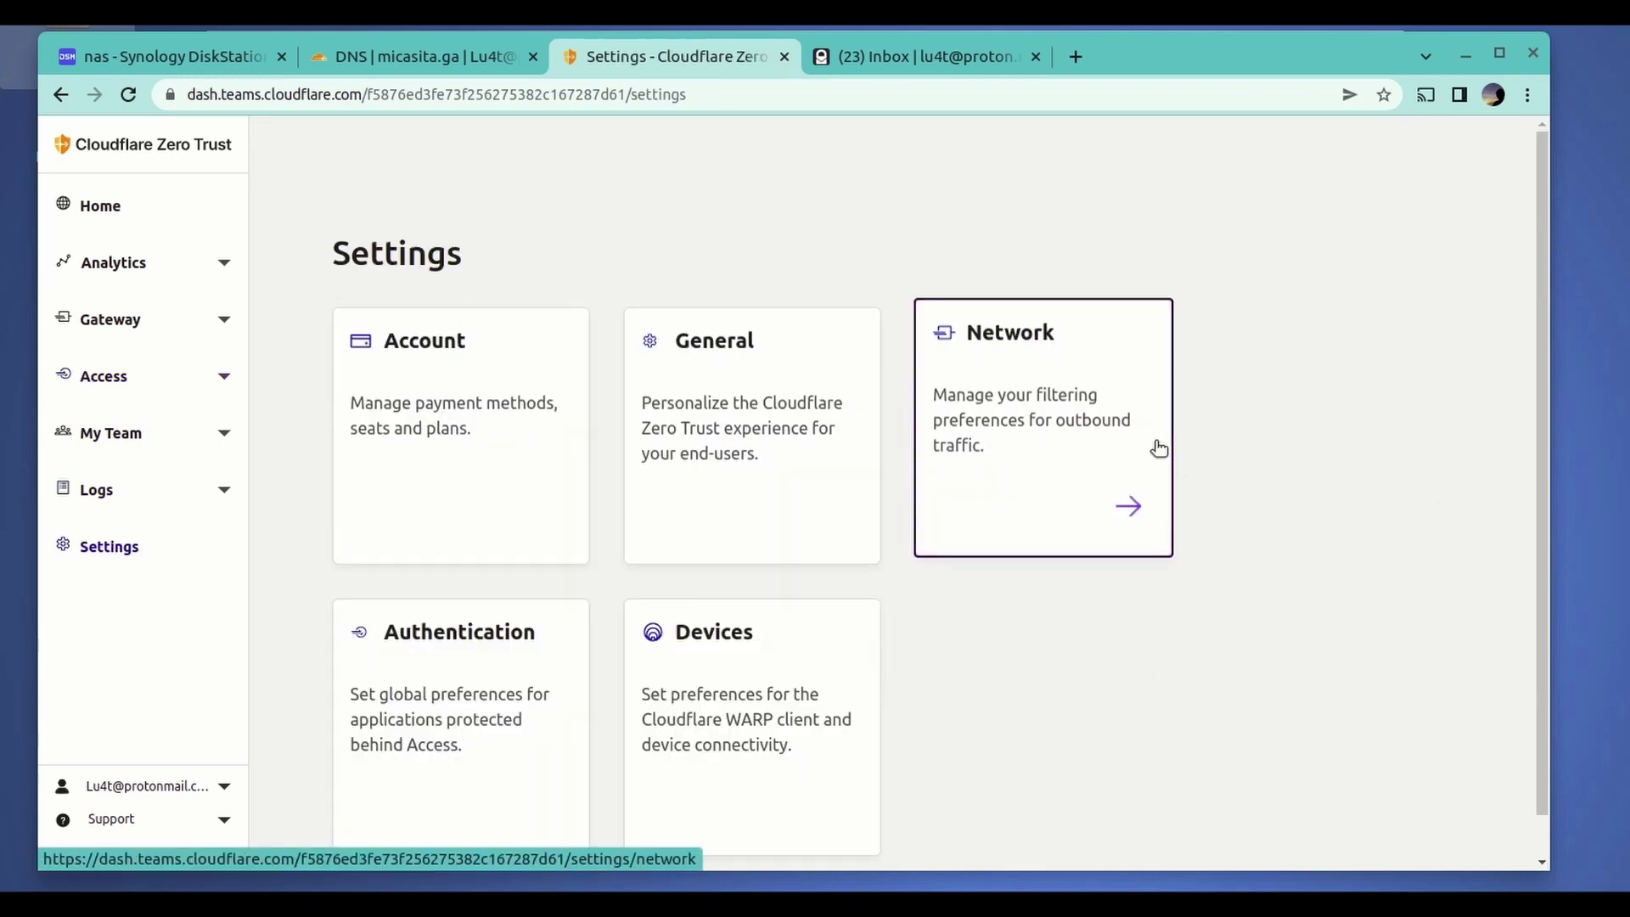
pyautogui.scroll(-1, 1234, 488)
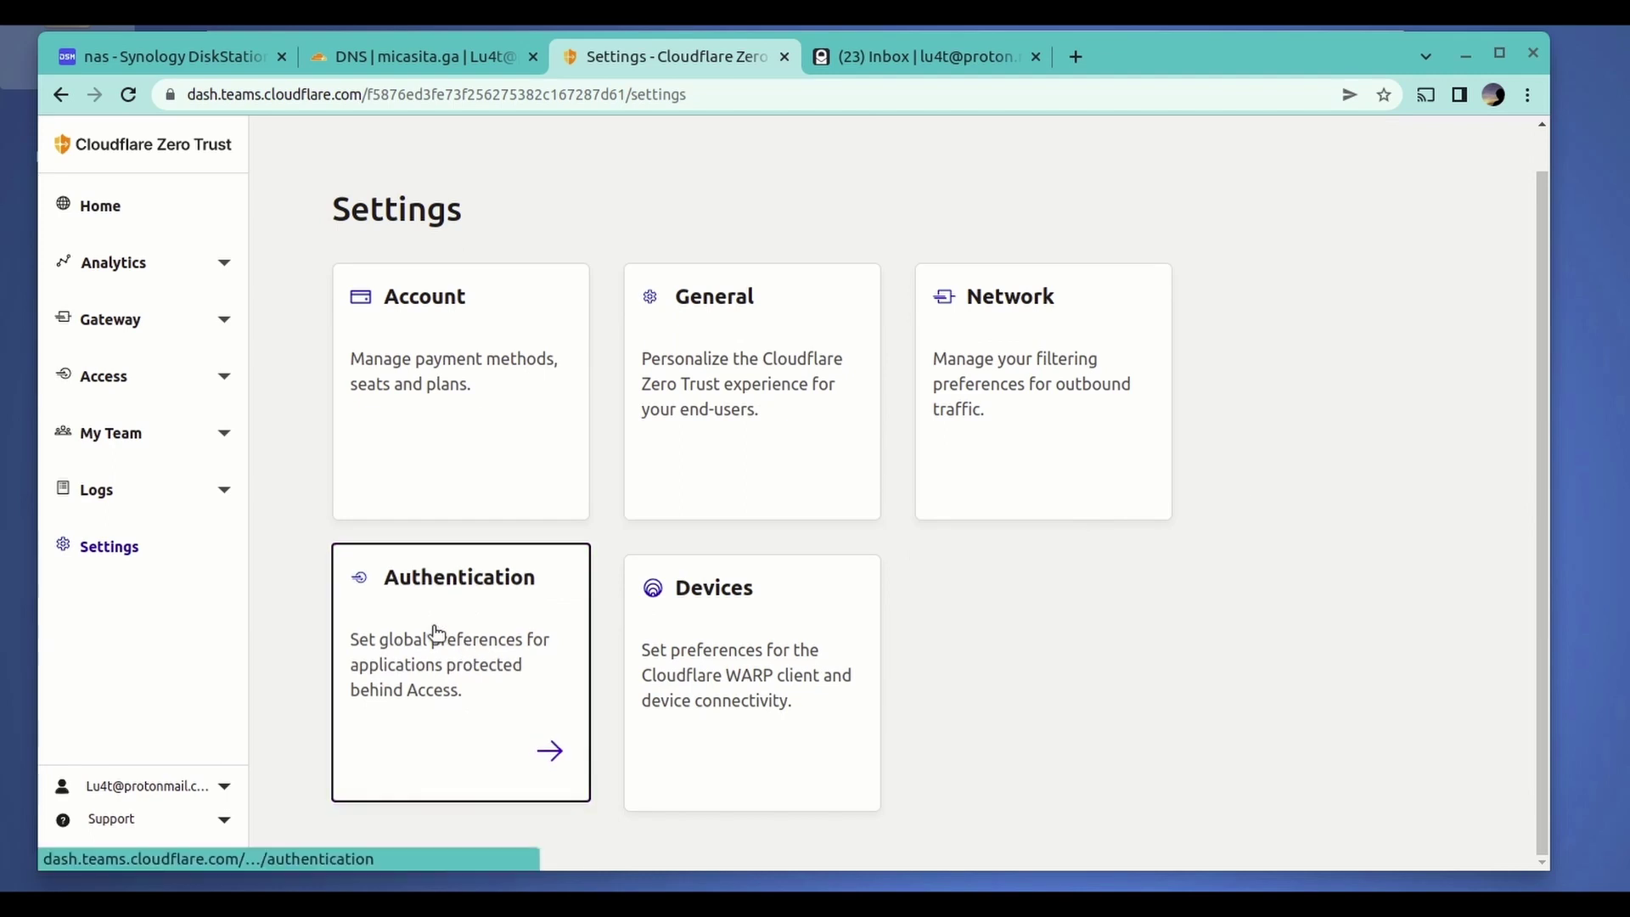
pyautogui.click(692, 421)
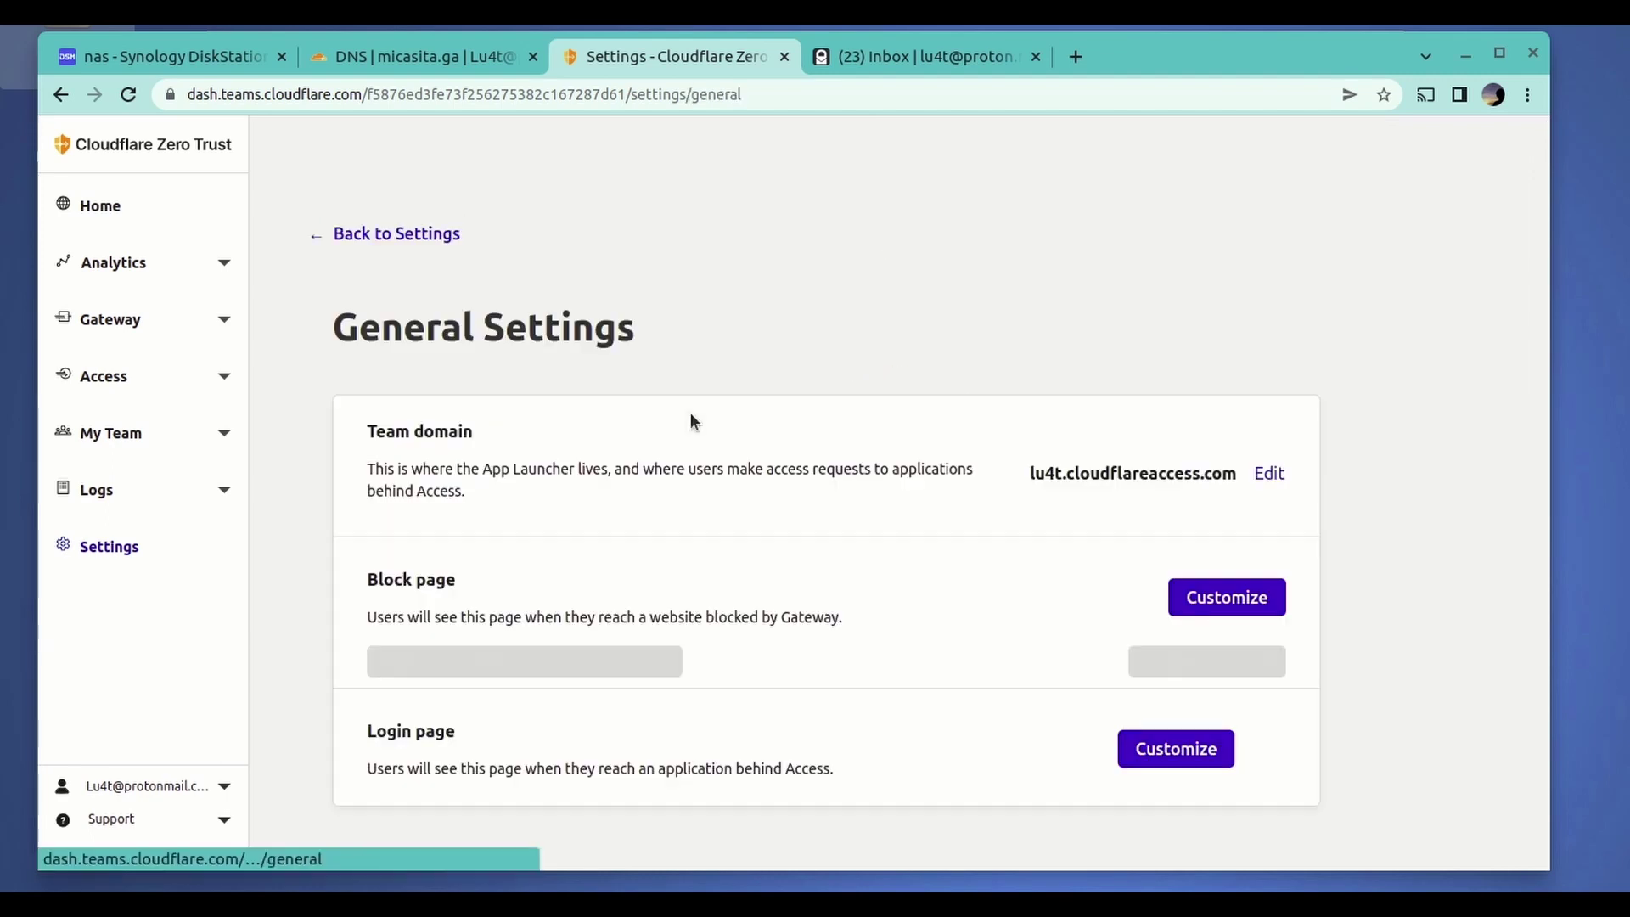
# - Inspect the team domain lu4t.cloudflareaccess.com in edit mode, then return to Settings
pyautogui.doubleClick(1043, 473)
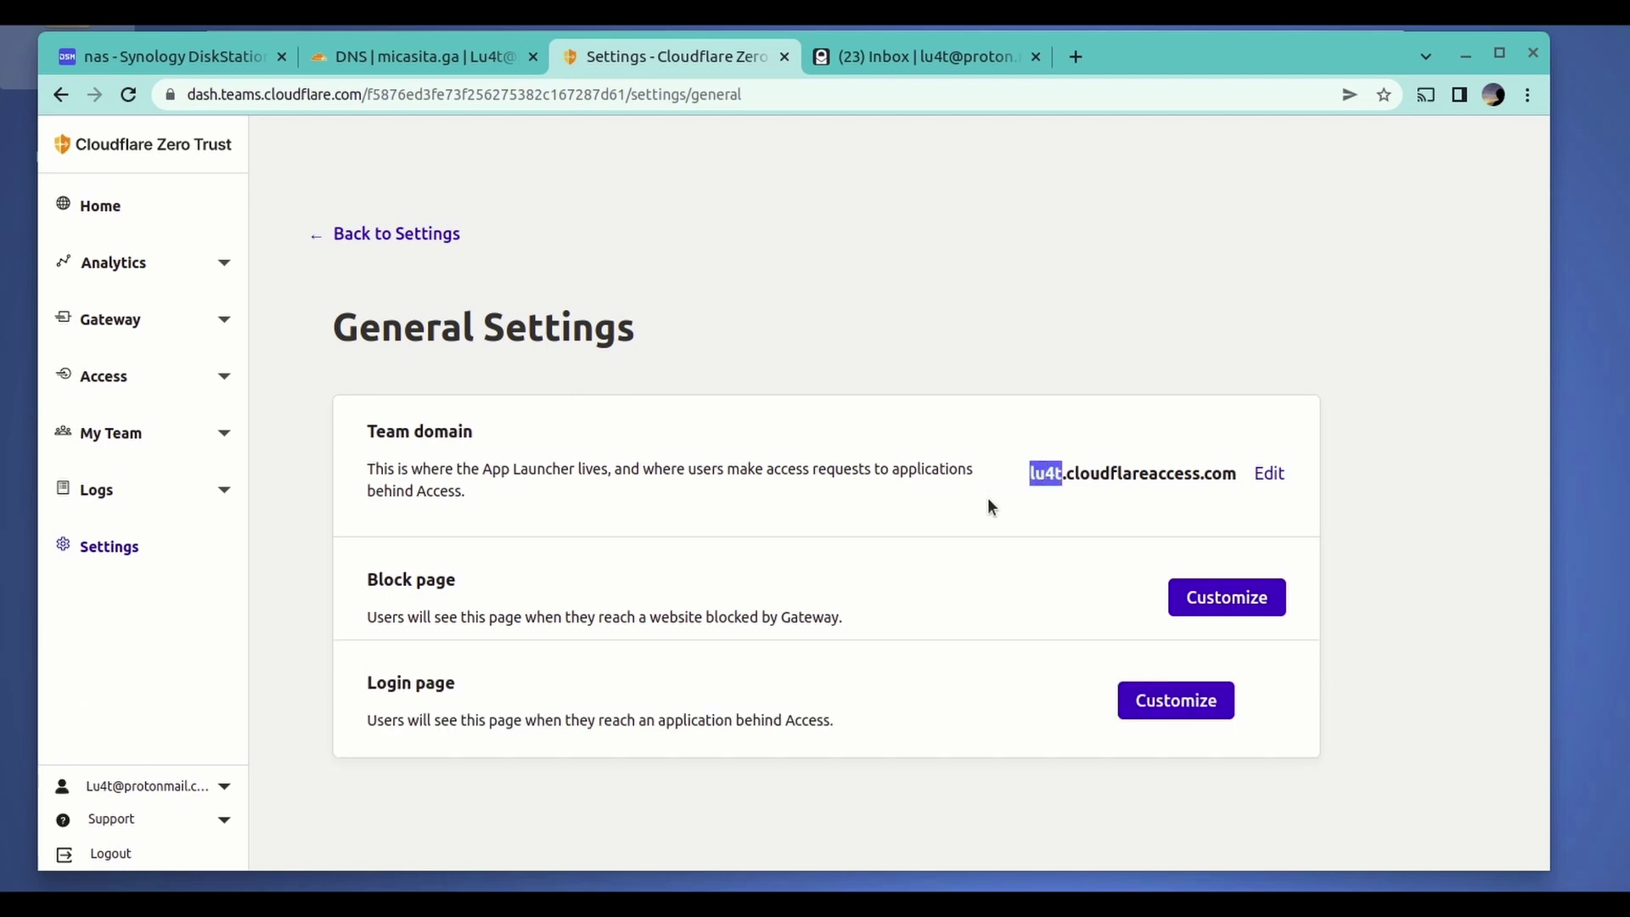
pyautogui.click(1268, 473)
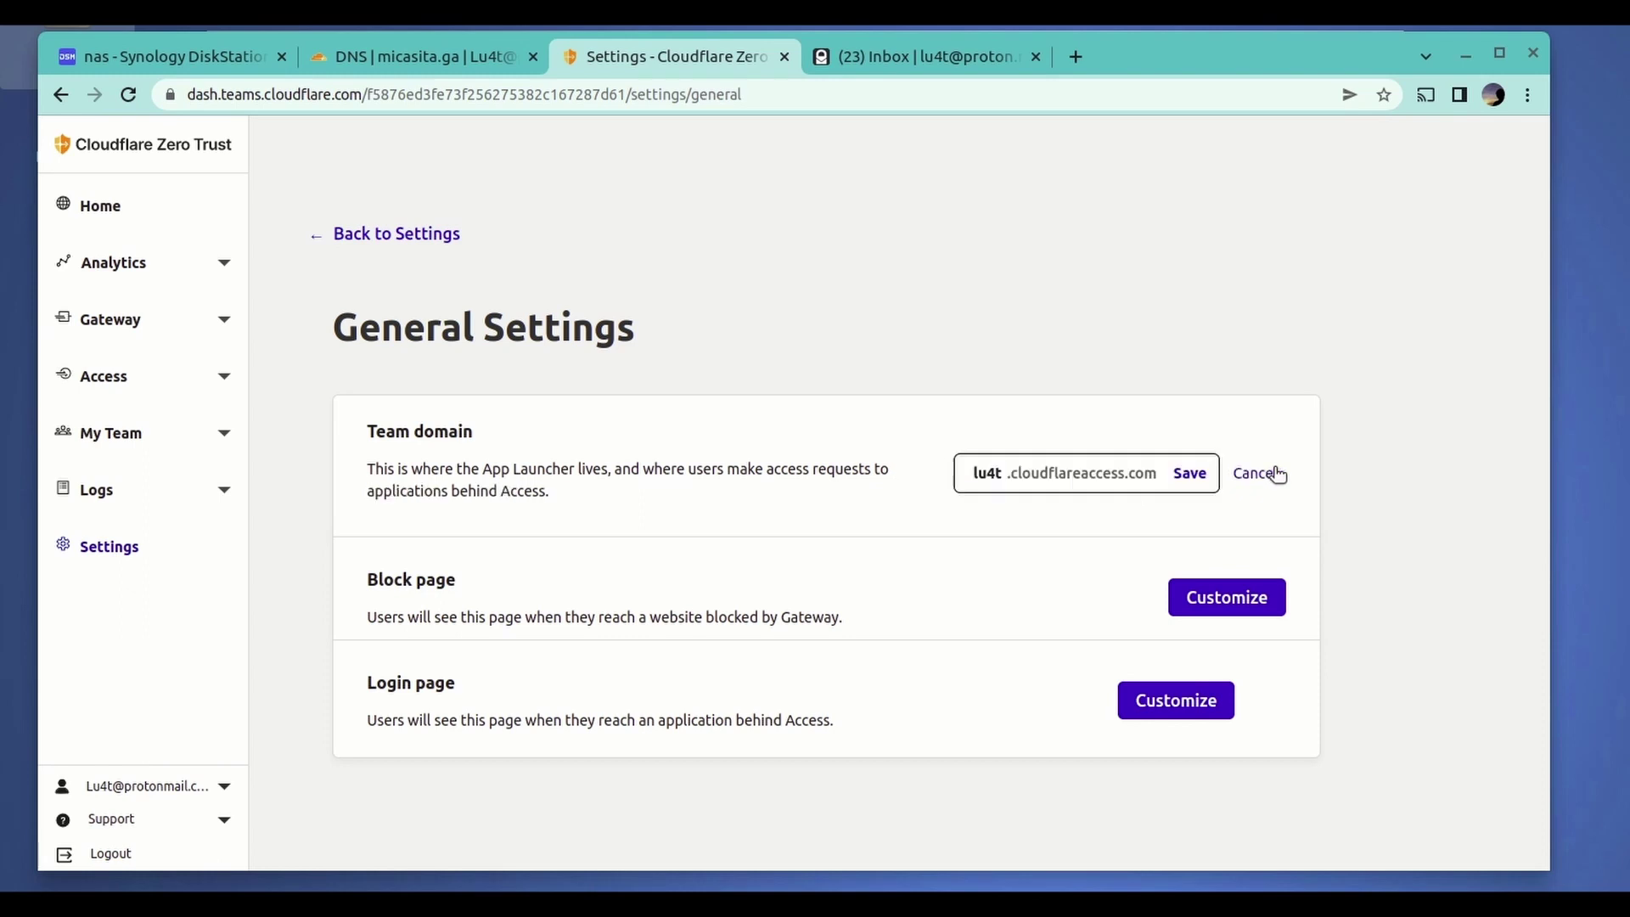
pyautogui.click(969, 475)
pyautogui.doubleClick(972, 477)
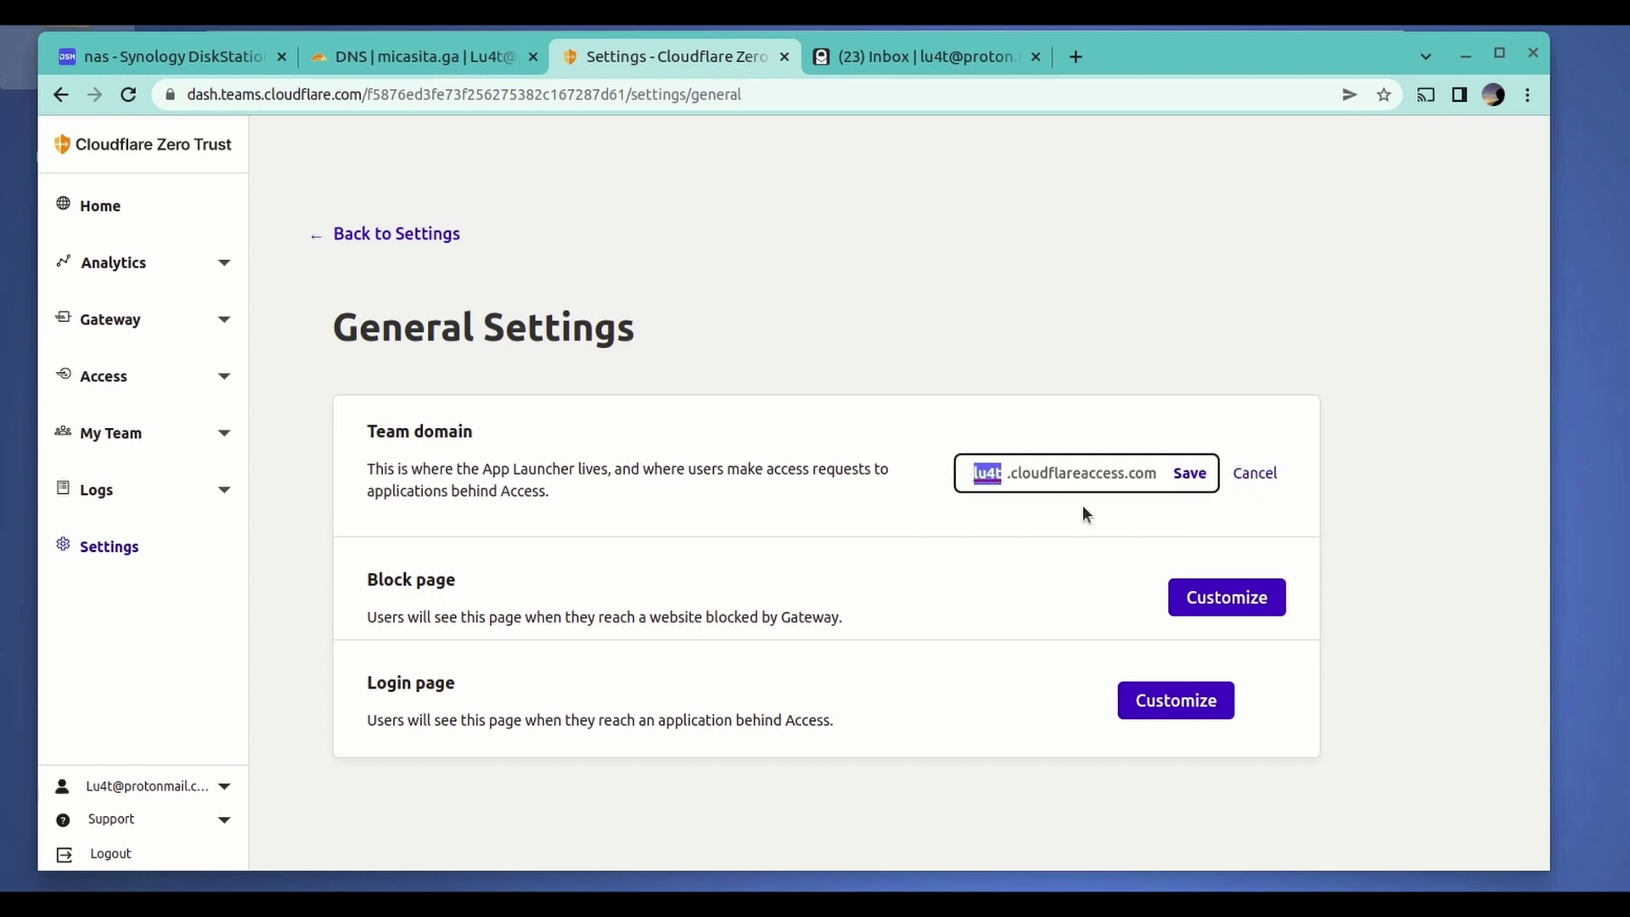
pyautogui.click(1461, 473)
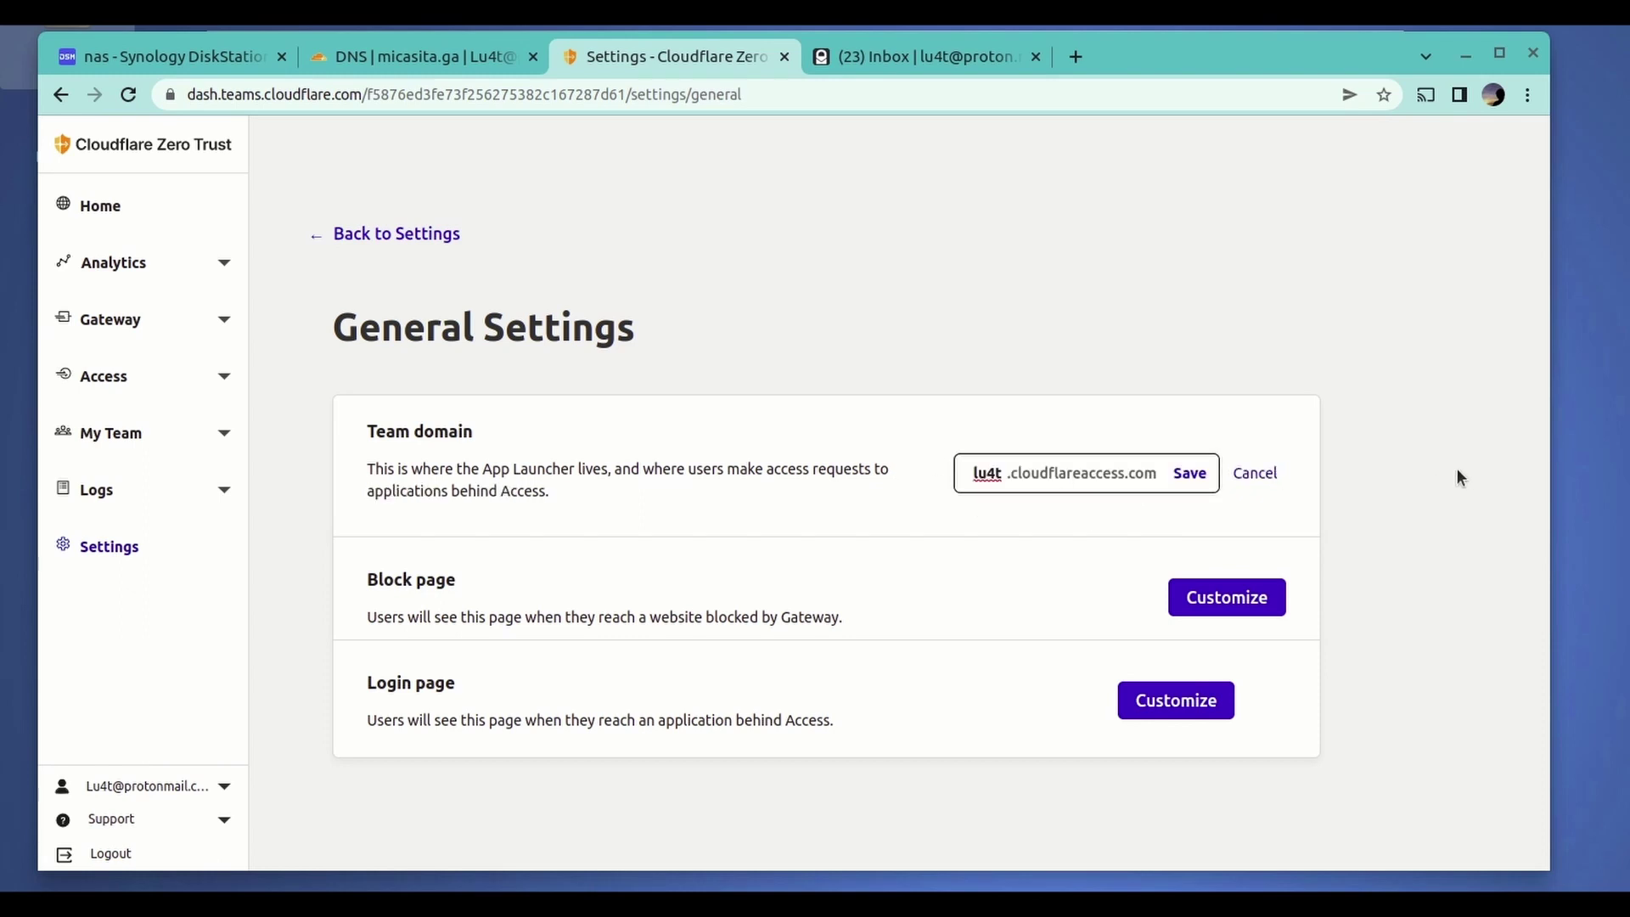
pyautogui.click(392, 241)
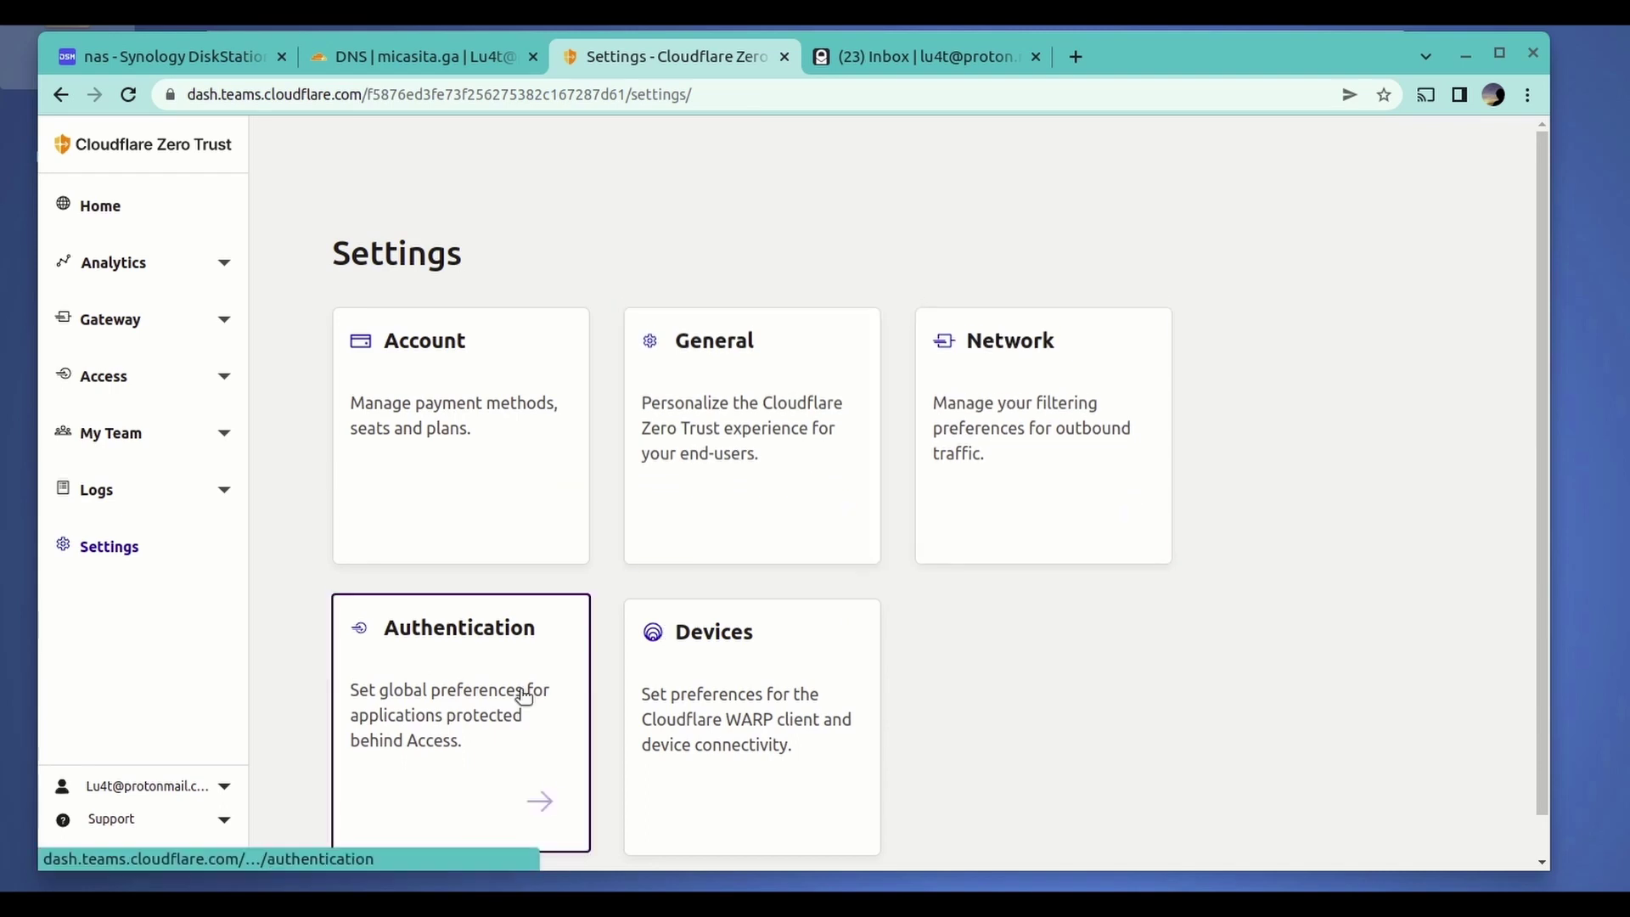
# - In Authentication settings, add a new login method and pick the GitHub tile
pyautogui.click(475, 715)
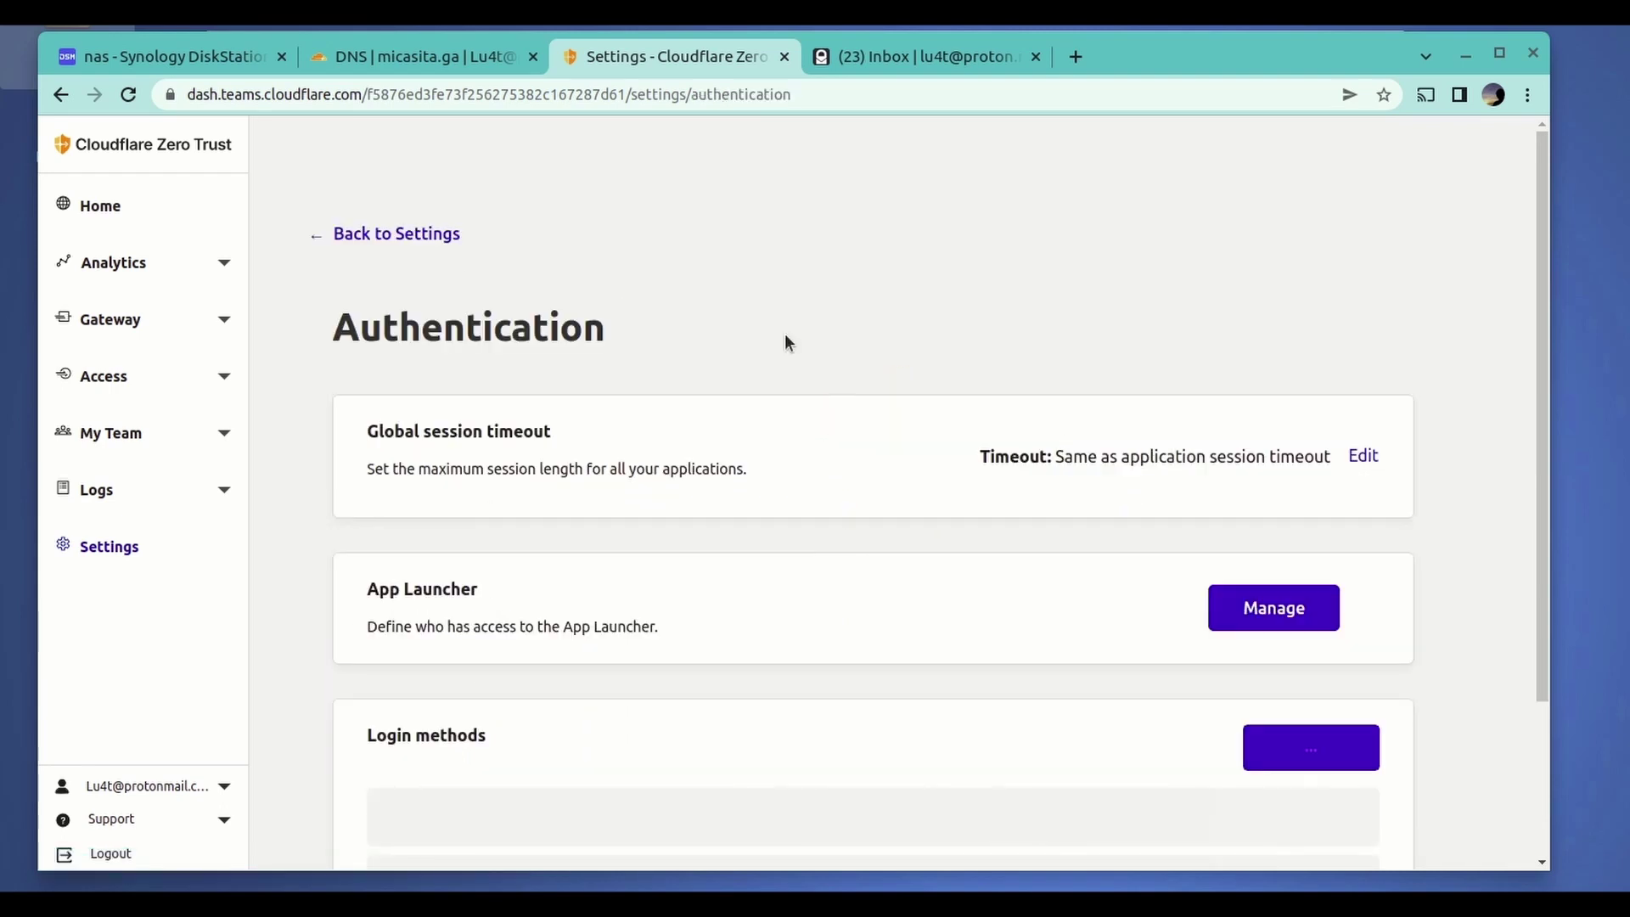
pyautogui.scroll(-2, 785, 338)
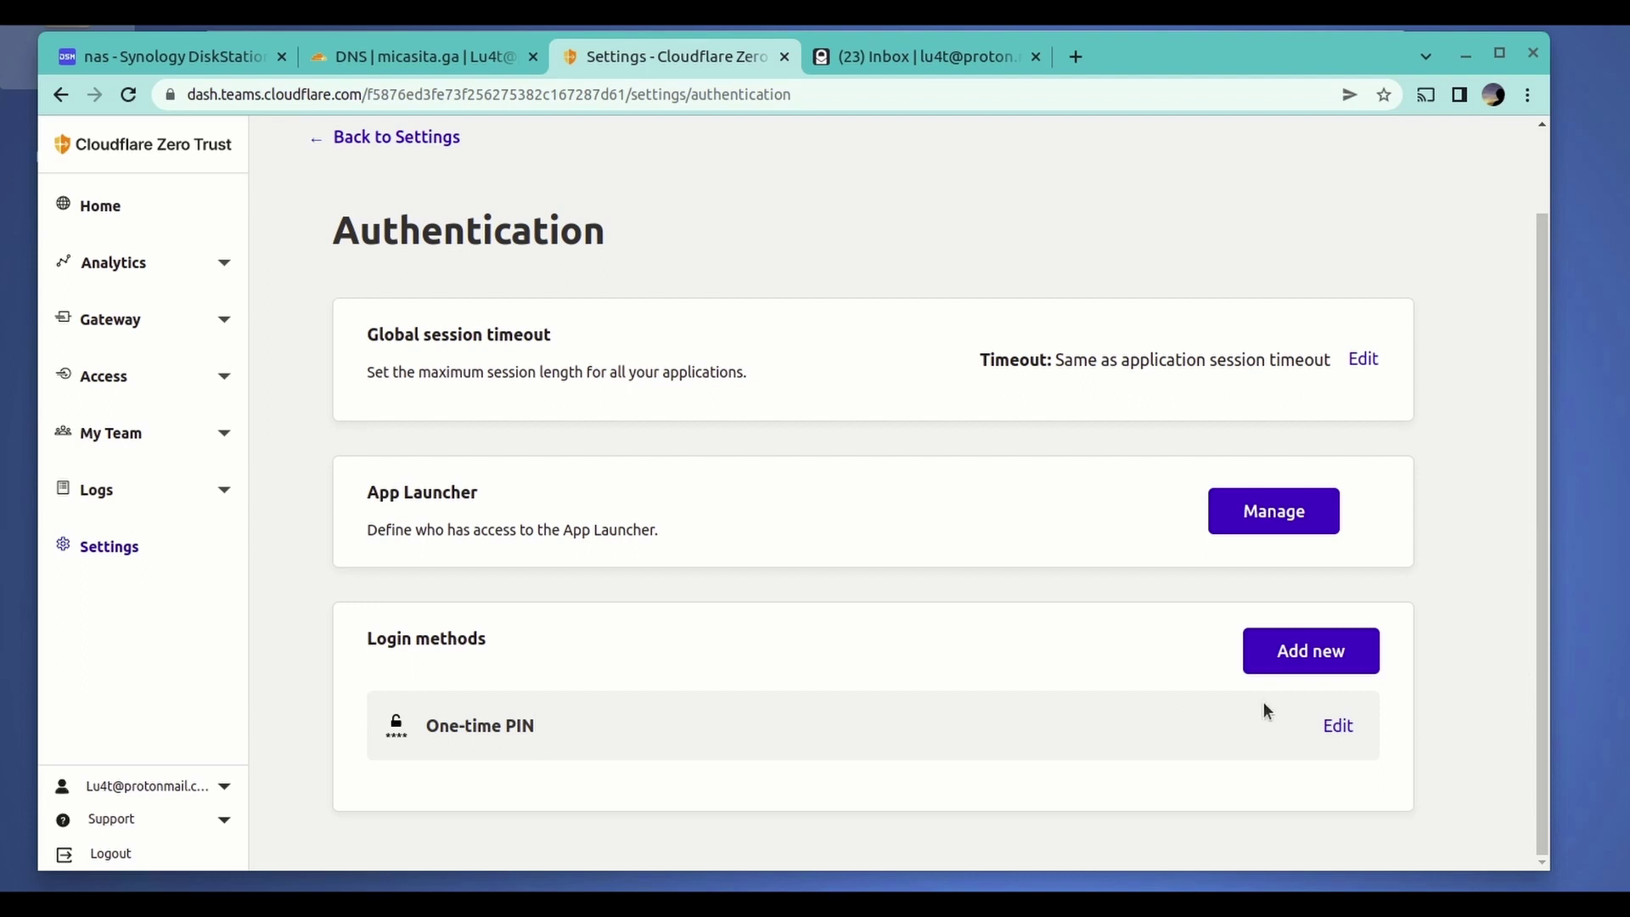
pyautogui.click(1318, 651)
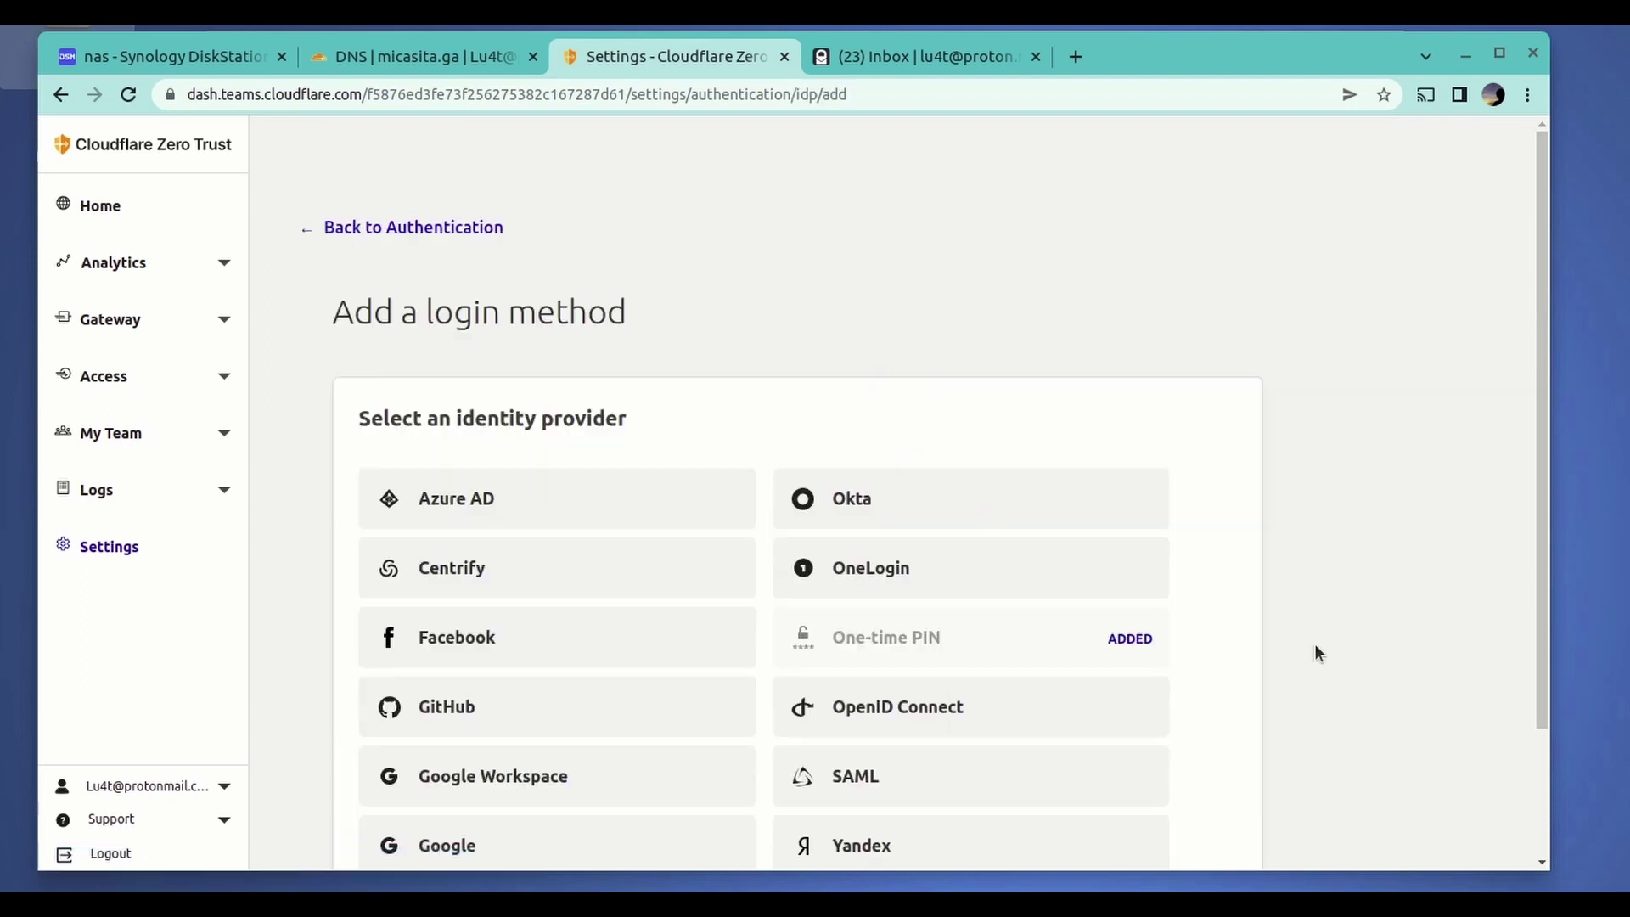
pyautogui.scroll(-2, 582, 375)
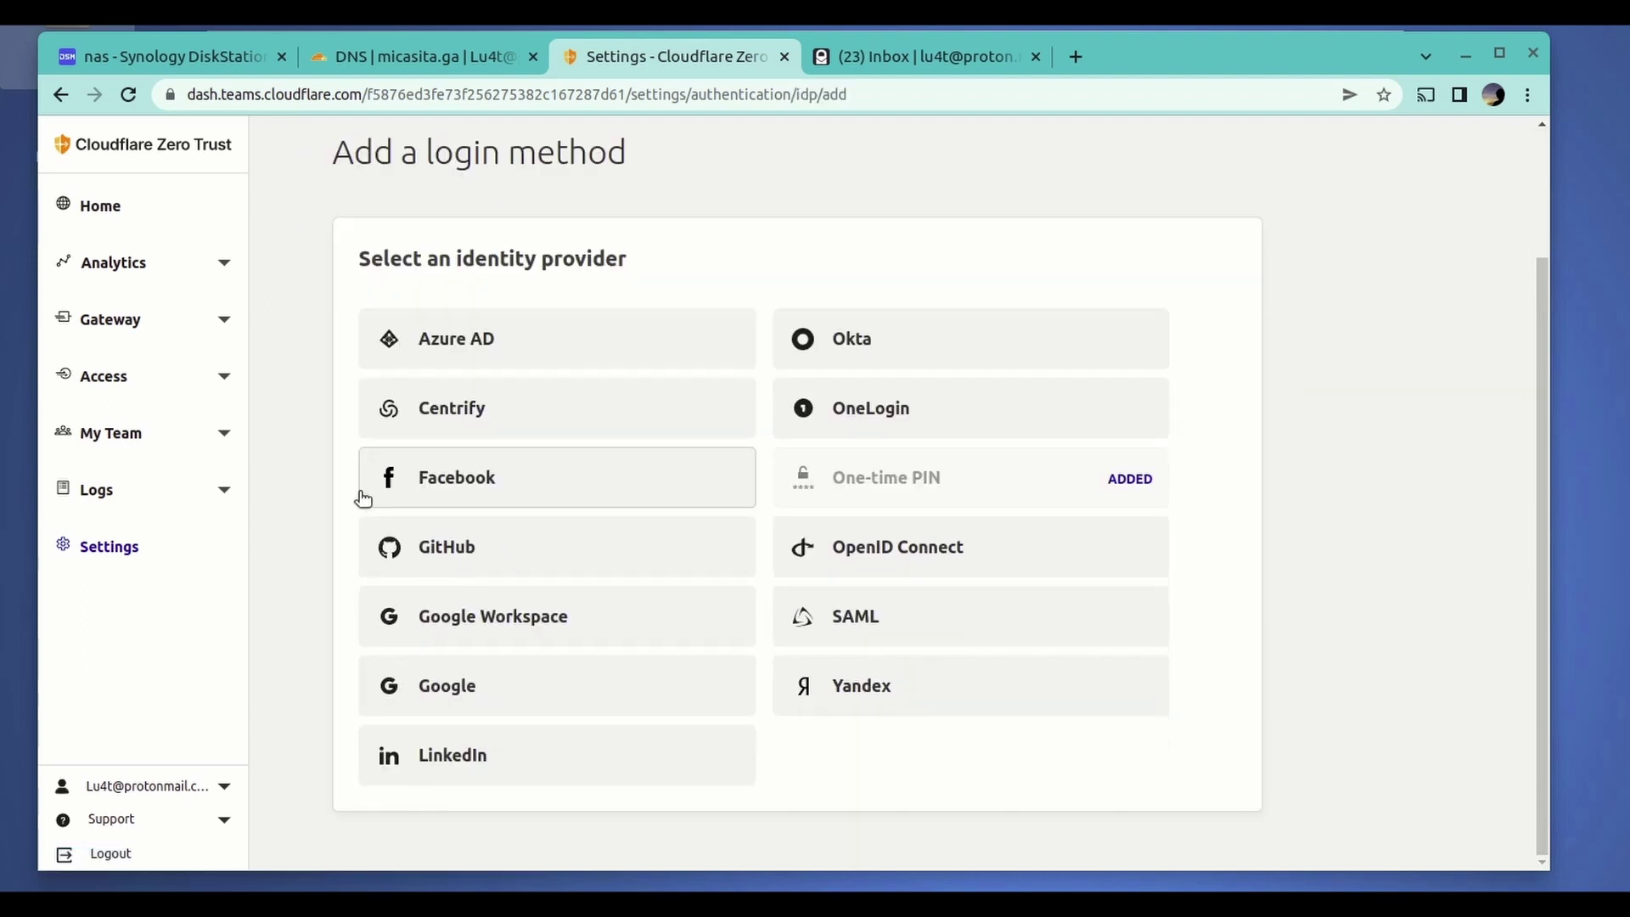
pyautogui.click(501, 553)
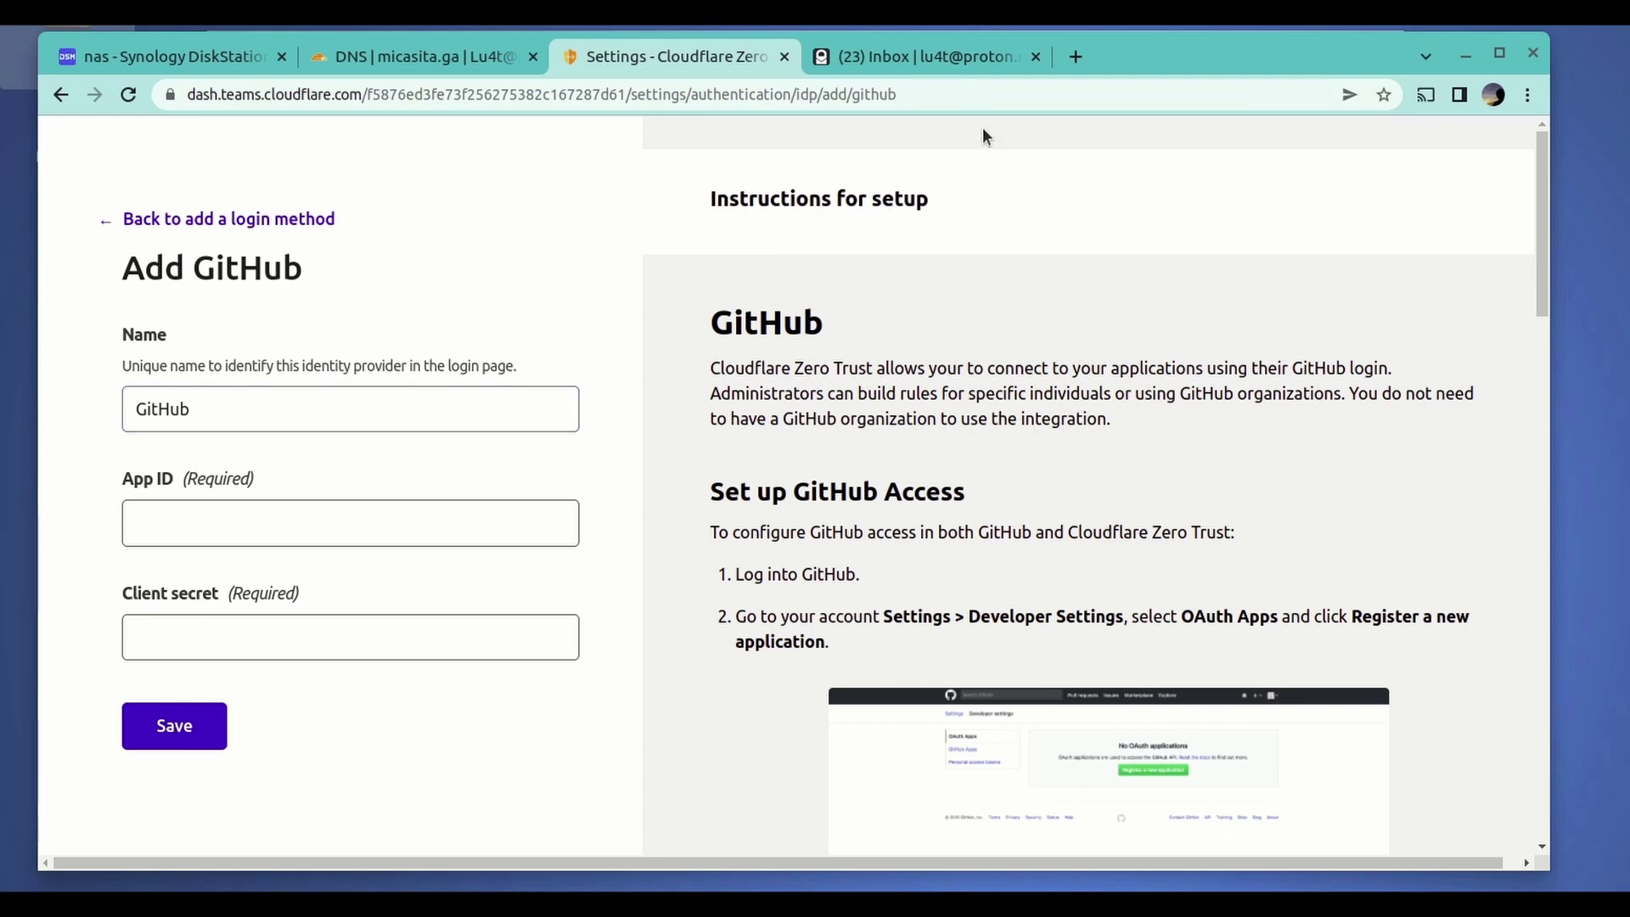
# - Load github.com in a new tab and go to Settings > Developer settings > OAuth Apps
pyautogui.click(1076, 58)
pyautogui.write('git')
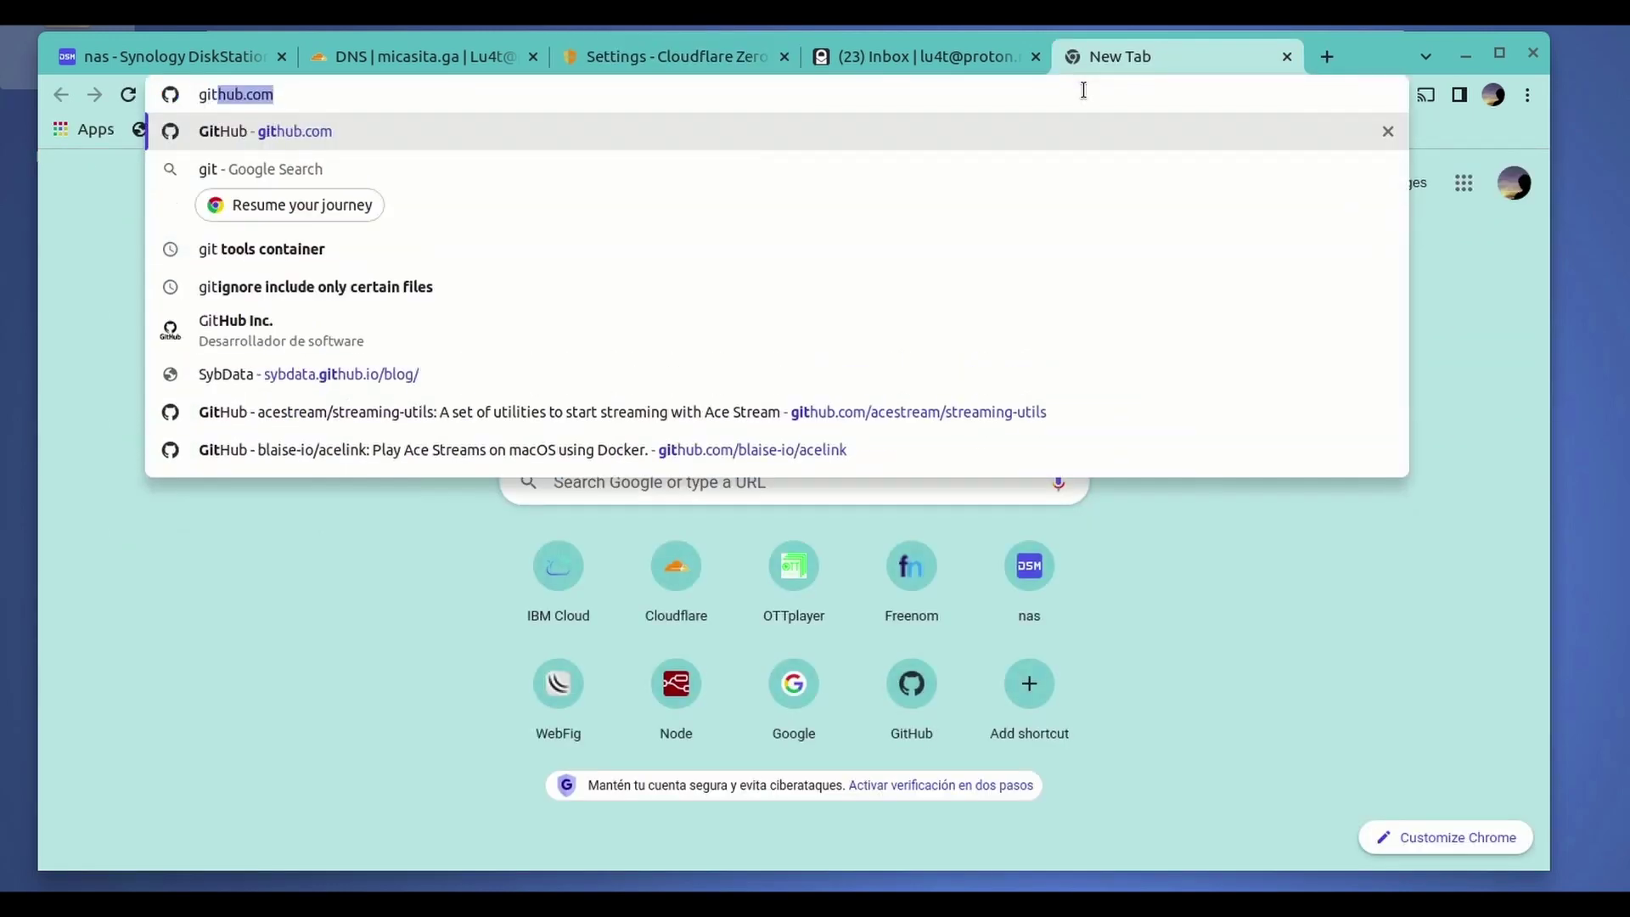
pyautogui.press('Return')
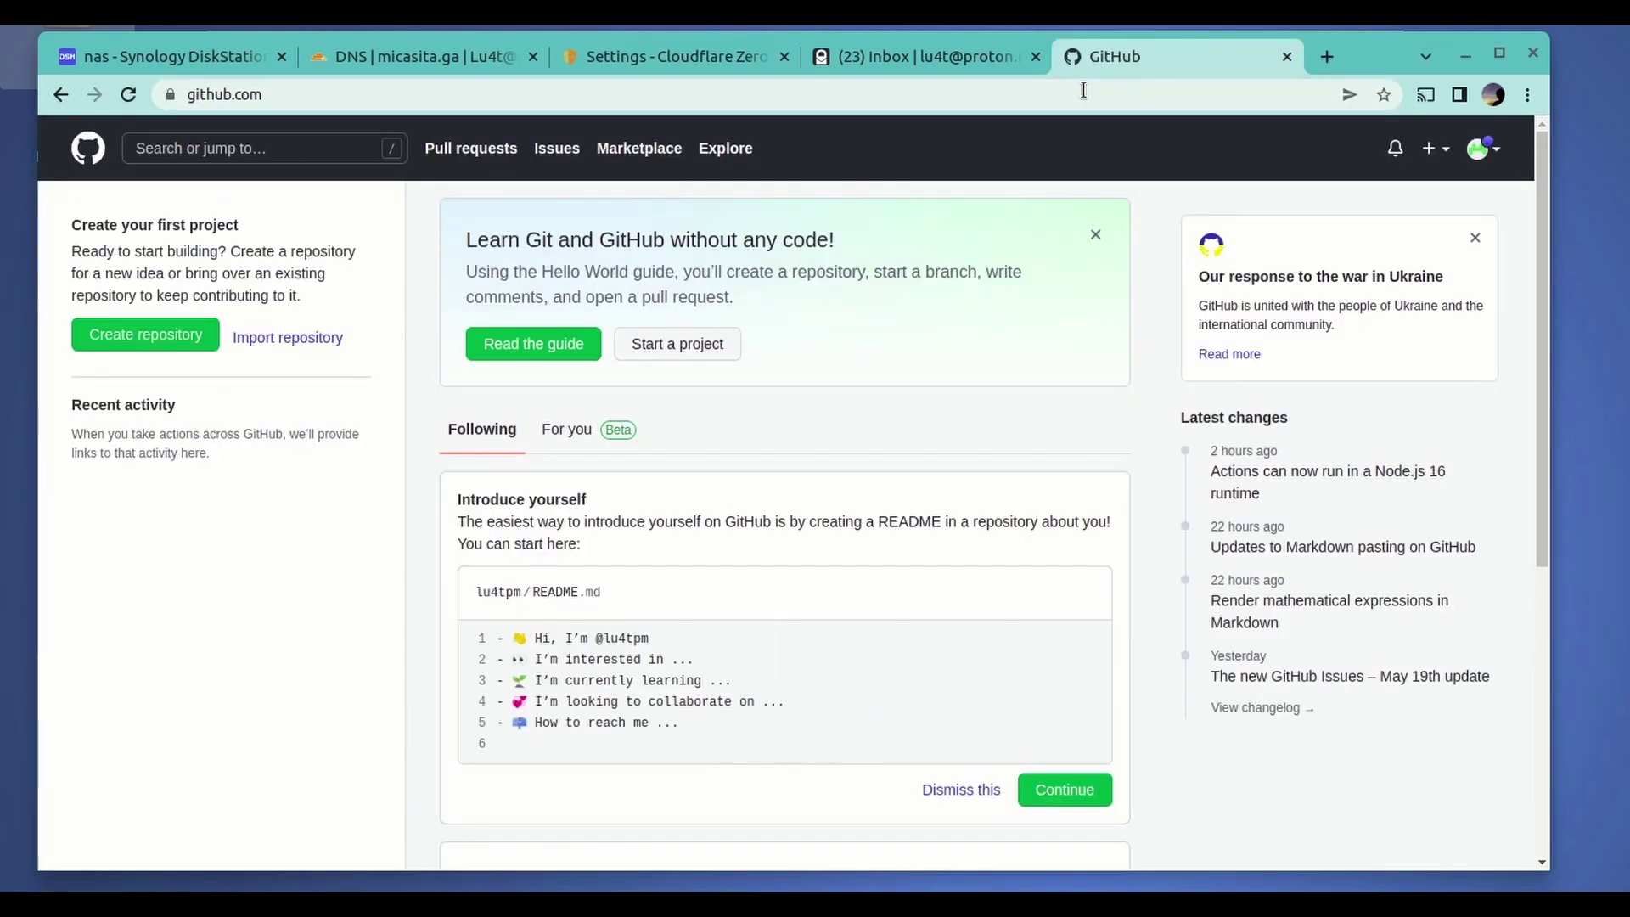
pyautogui.click(1484, 150)
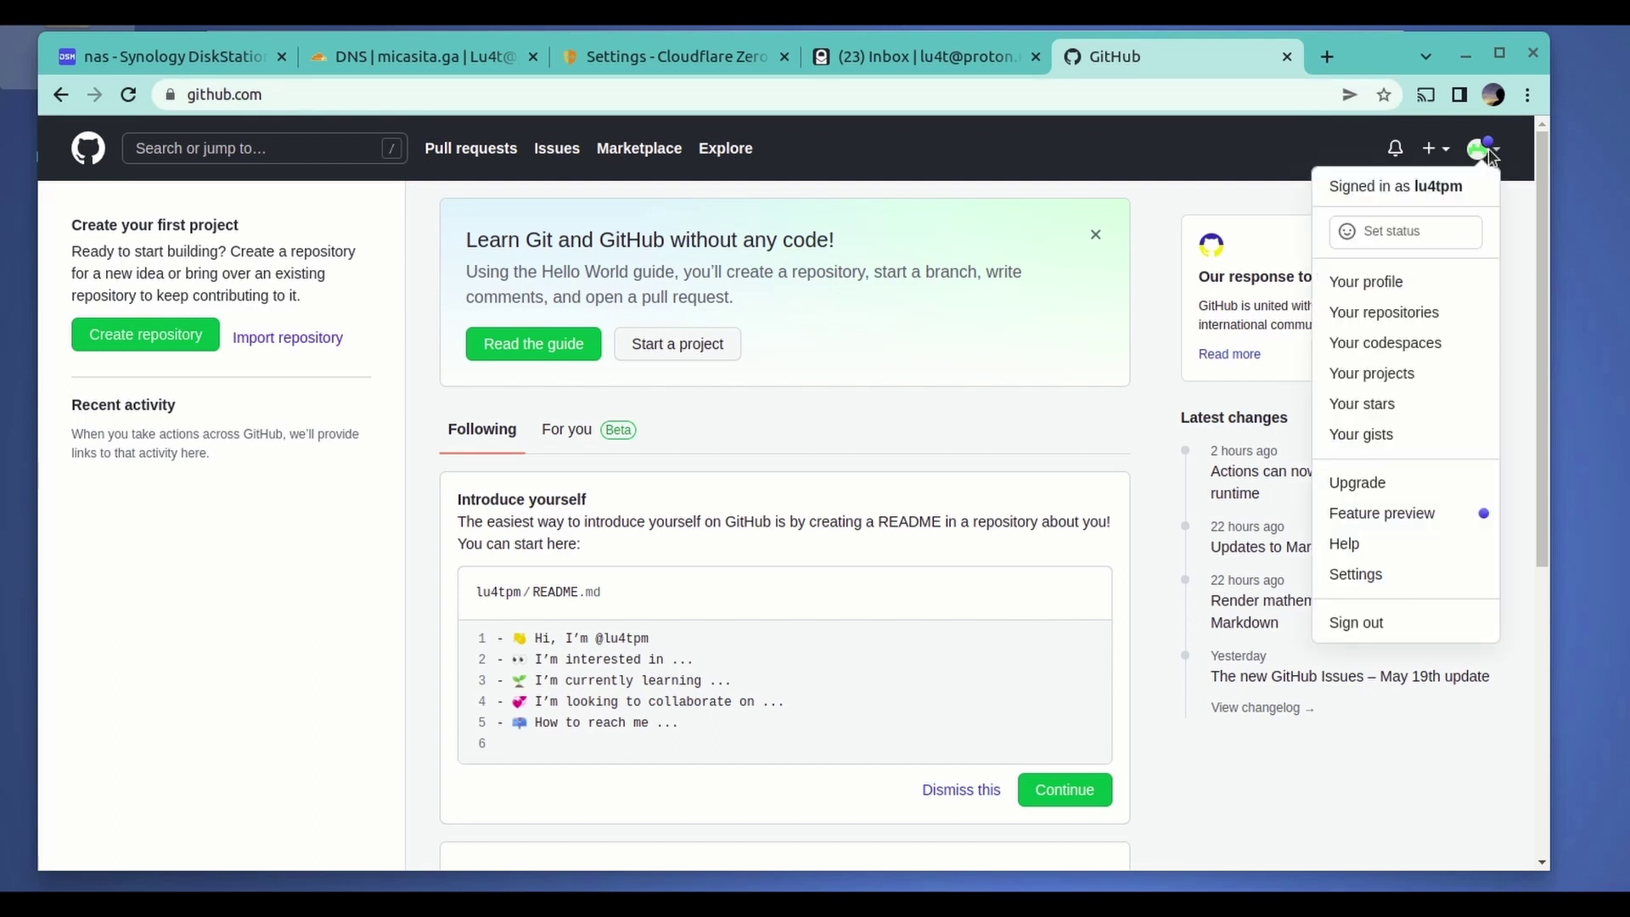
pyautogui.click(1395, 292)
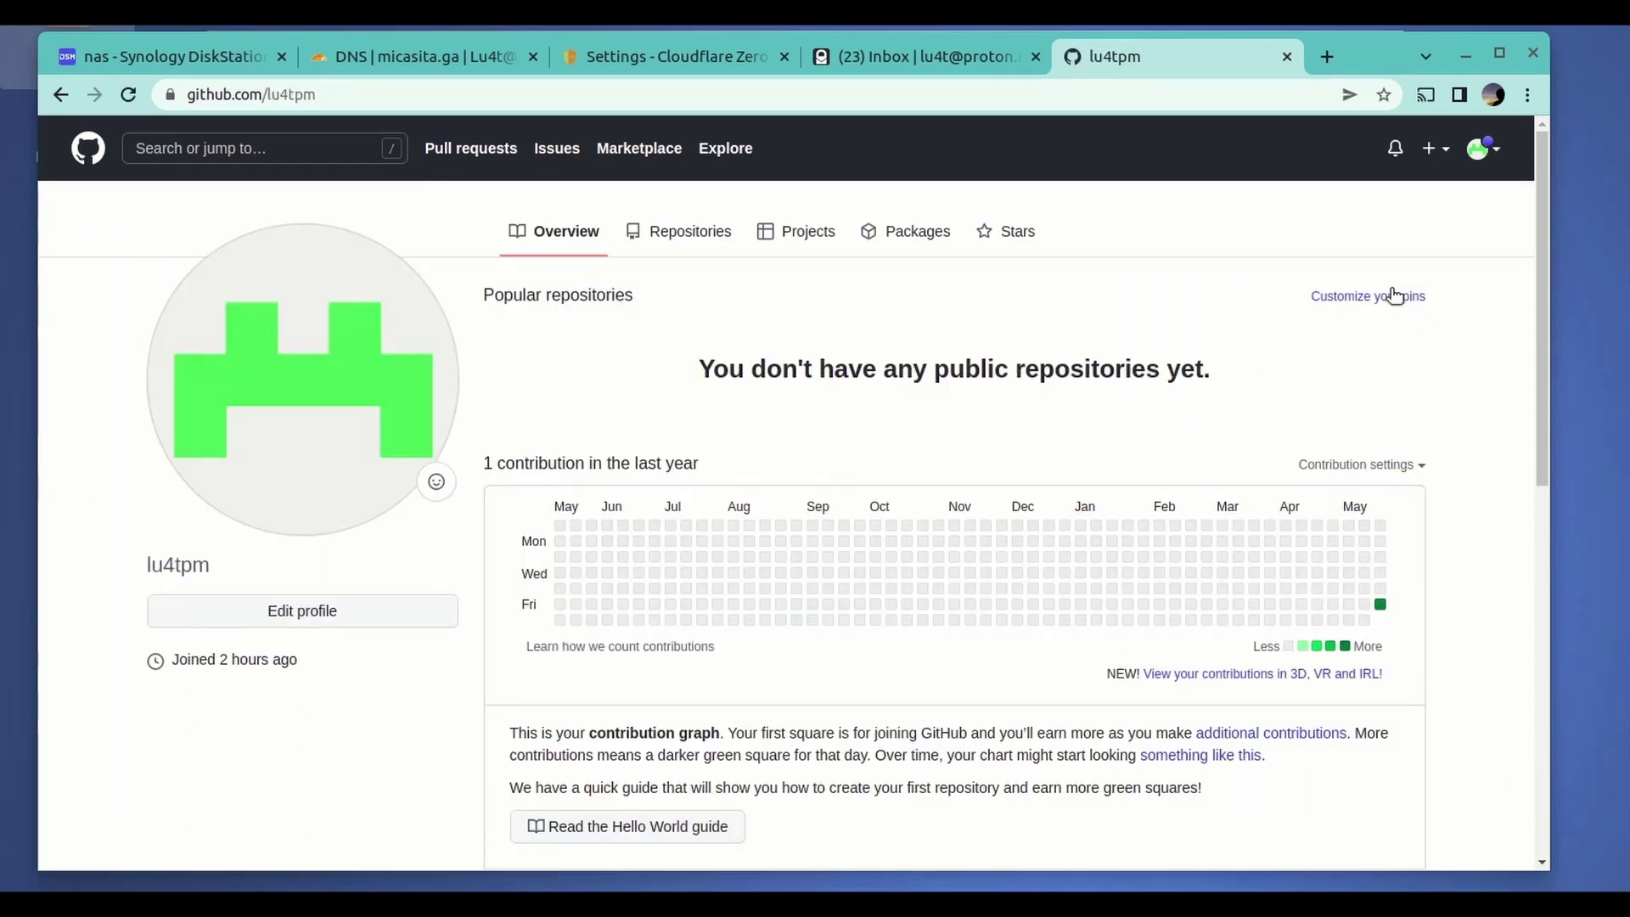
pyautogui.click(1482, 149)
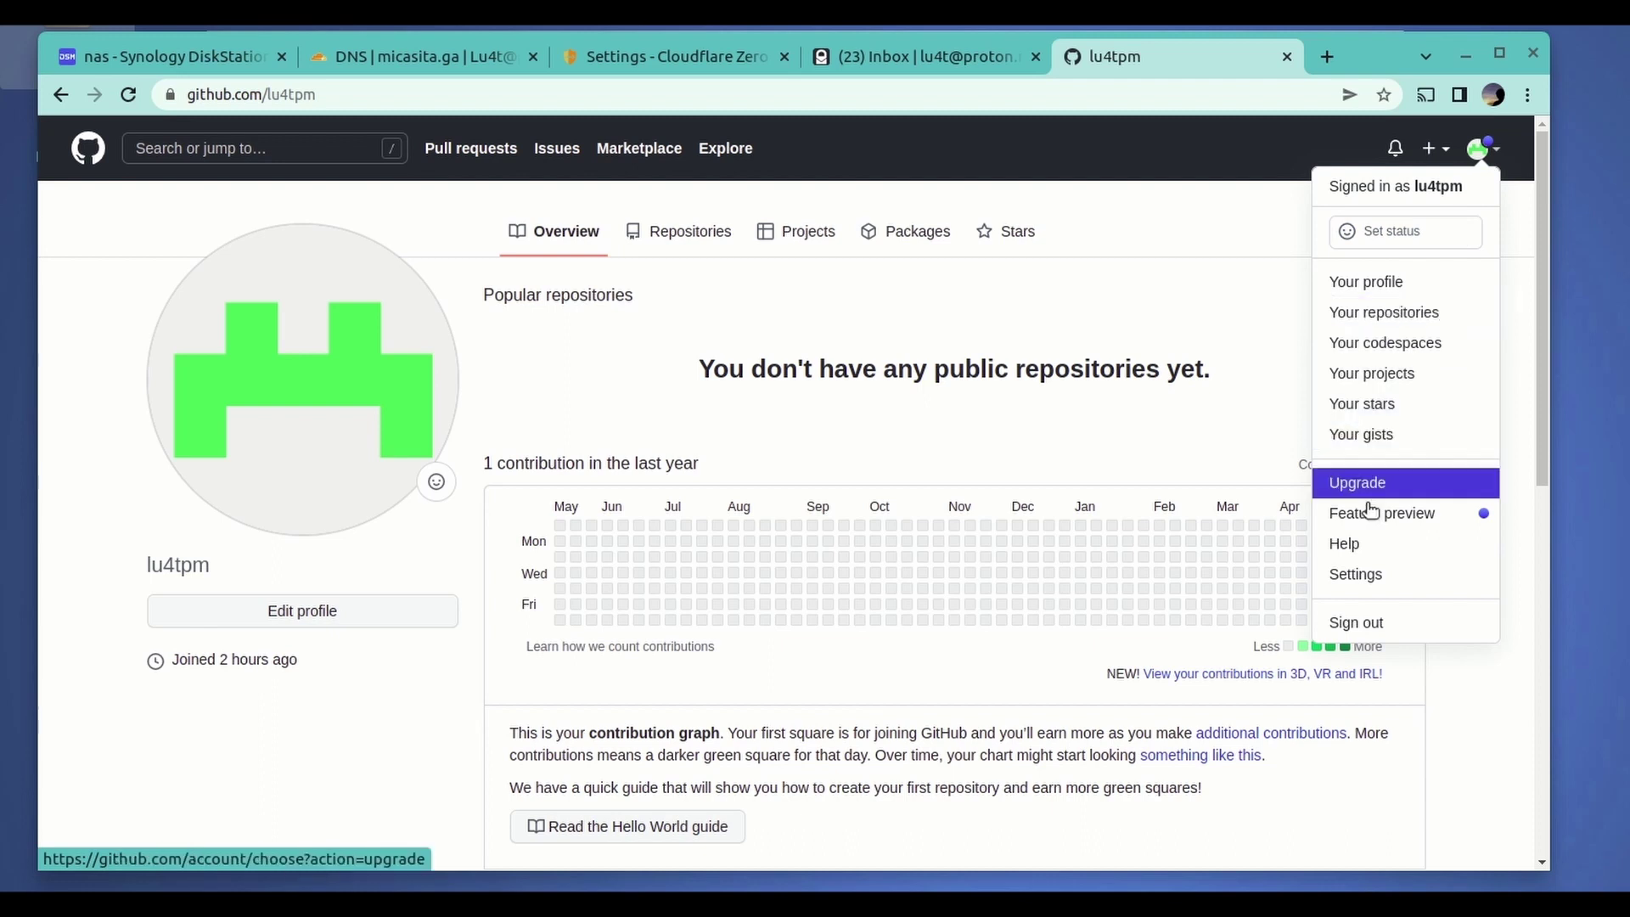
pyautogui.click(1371, 574)
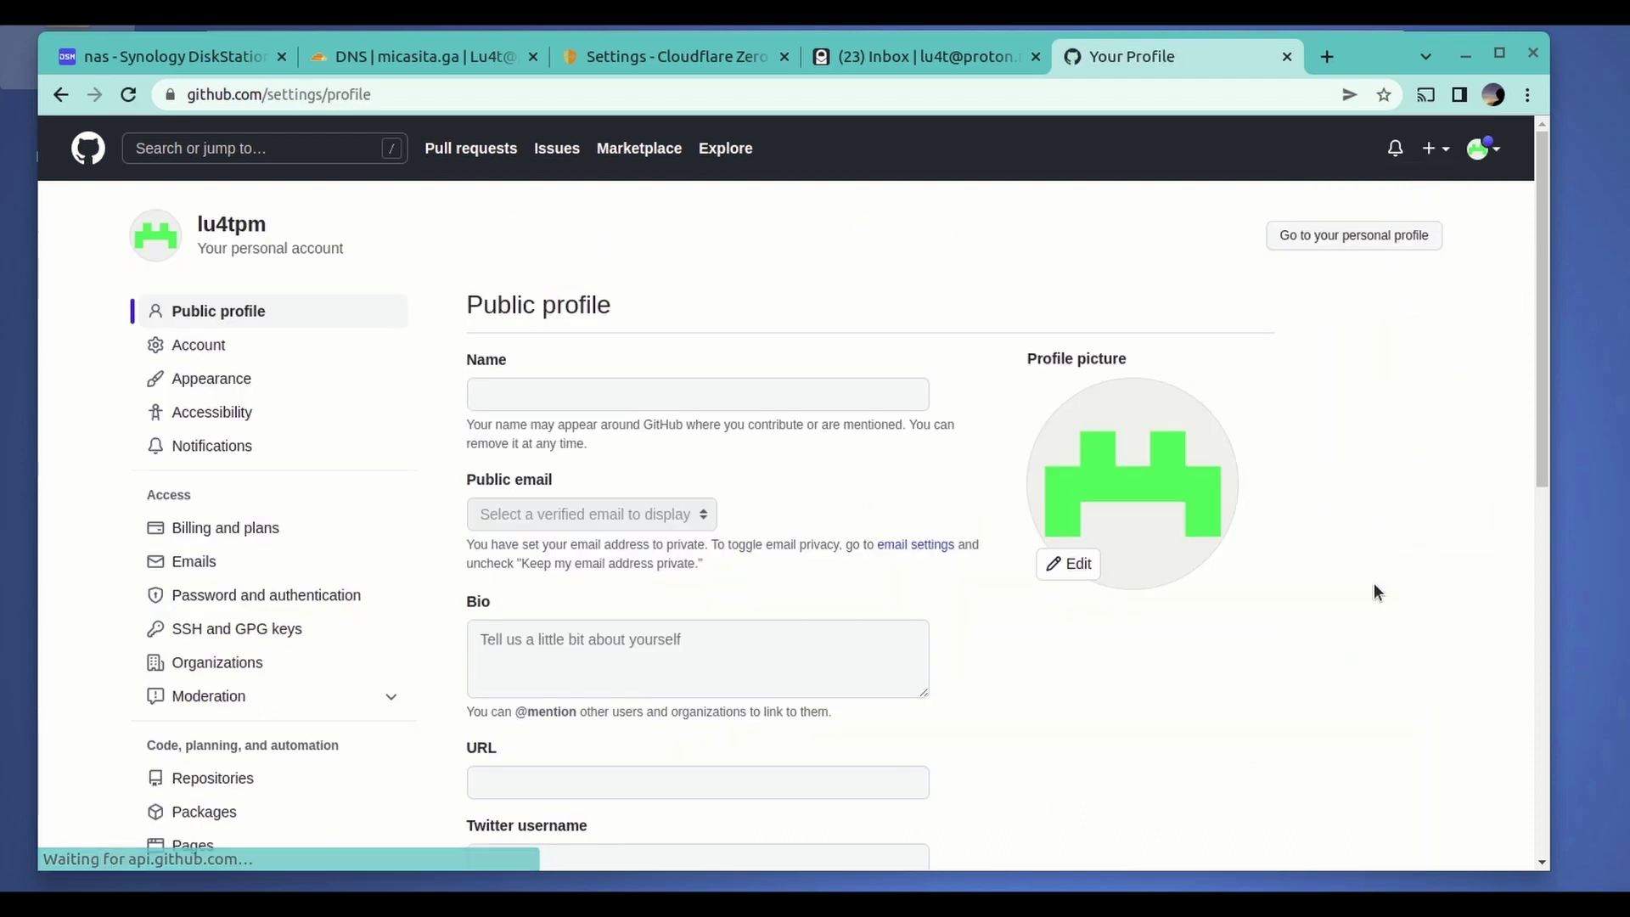
pyautogui.scroll(-5, 248, 360)
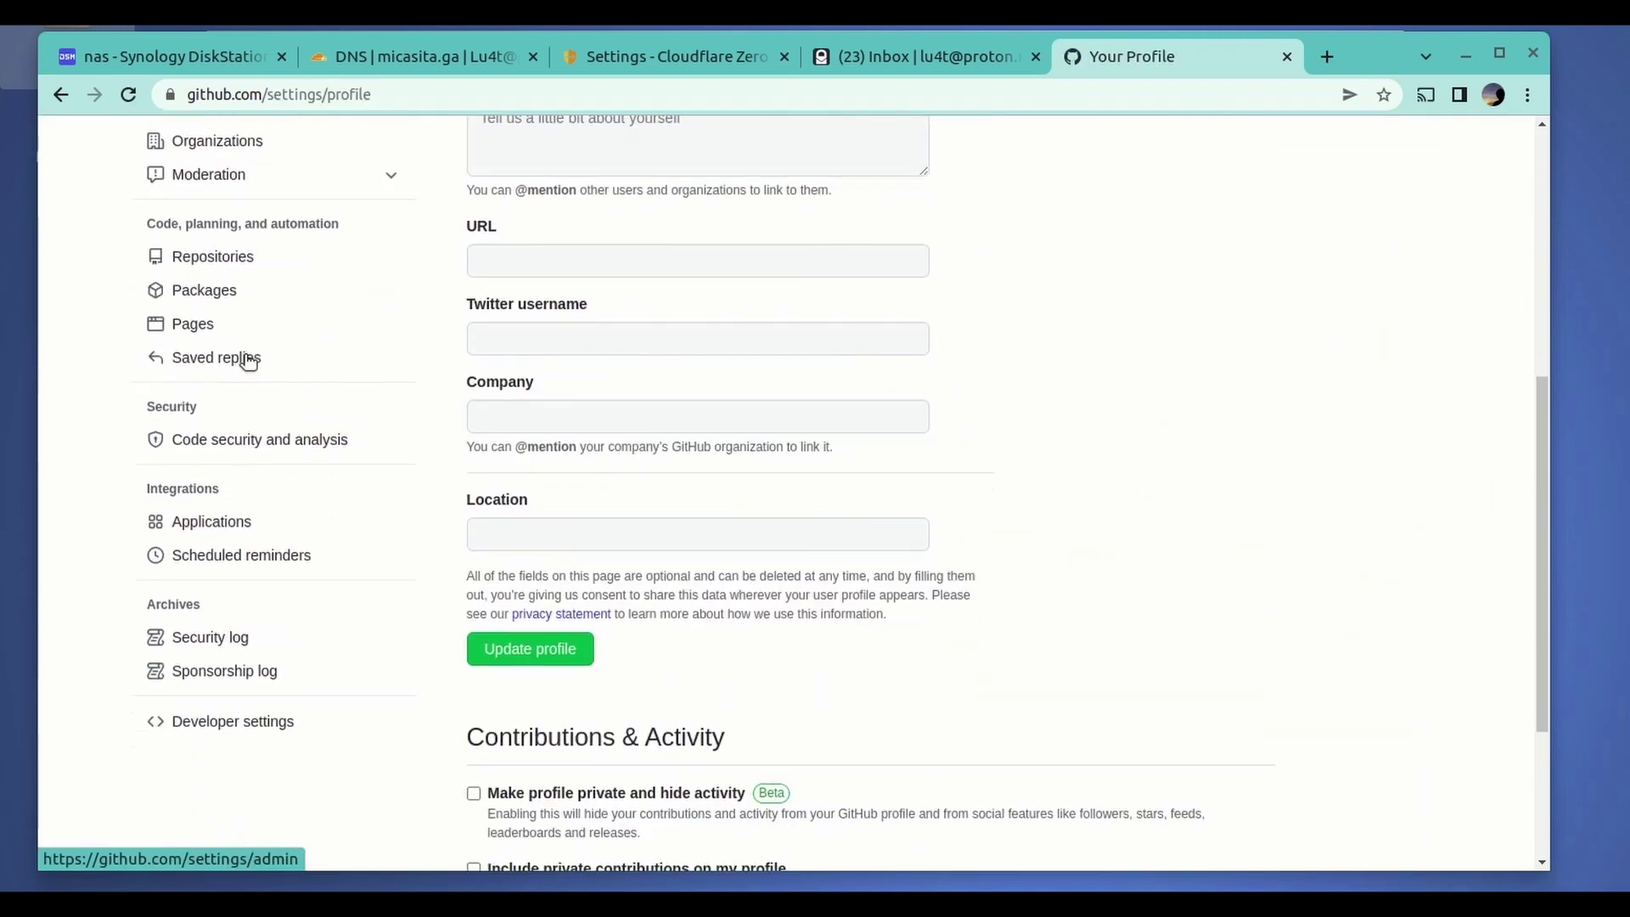
pyautogui.scroll(-2, 246, 360)
pyautogui.click(215, 564)
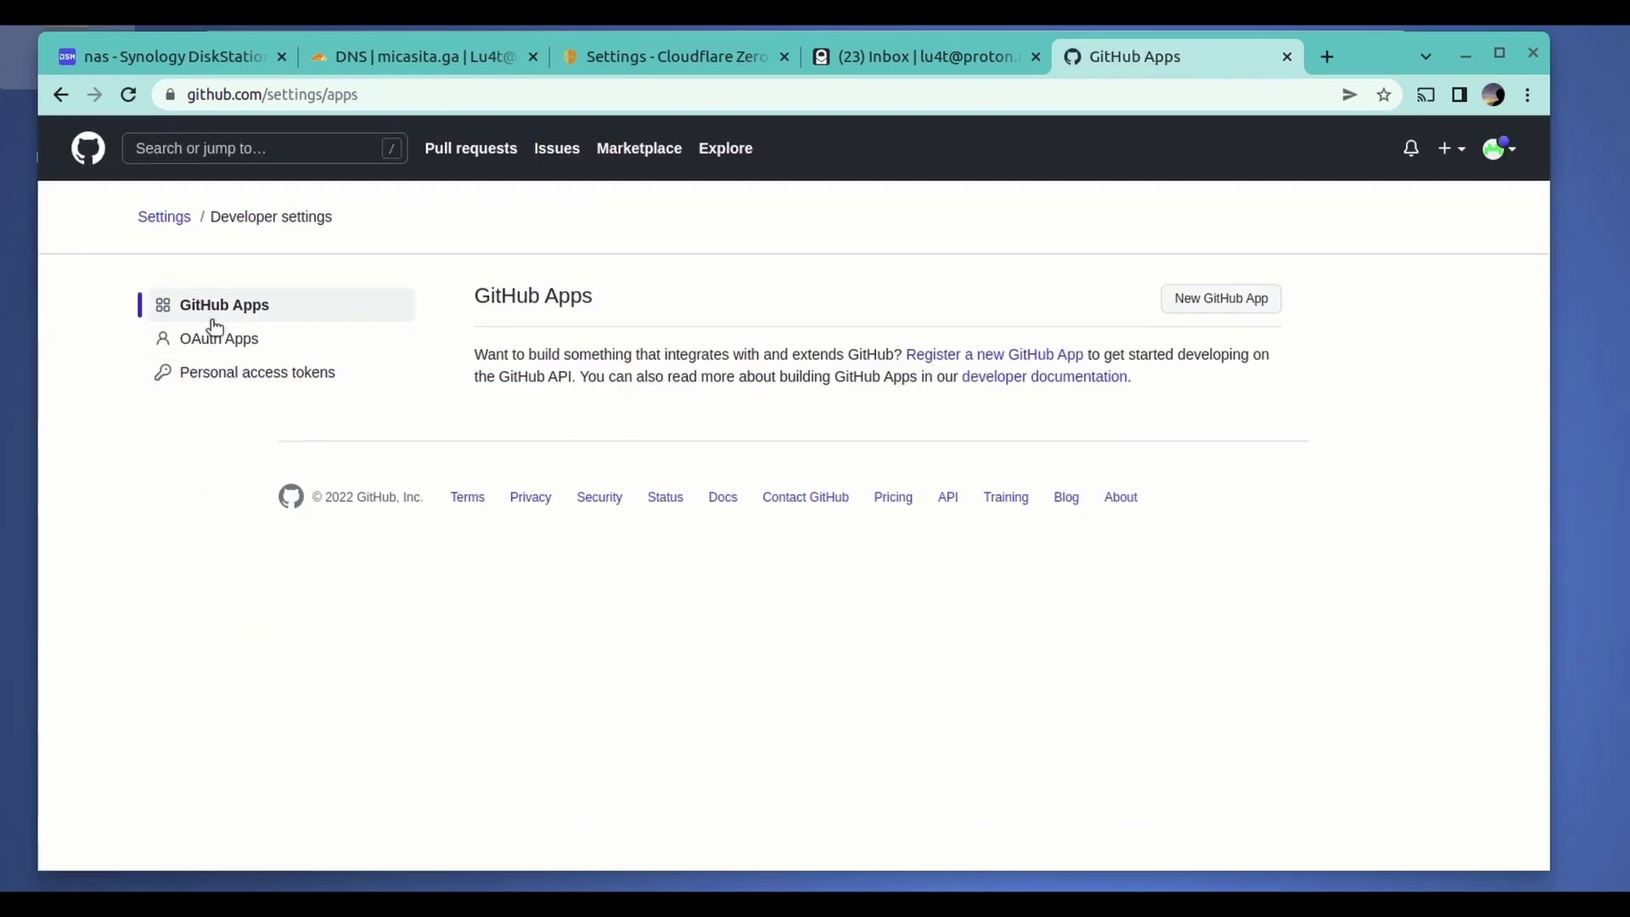
pyautogui.click(216, 349)
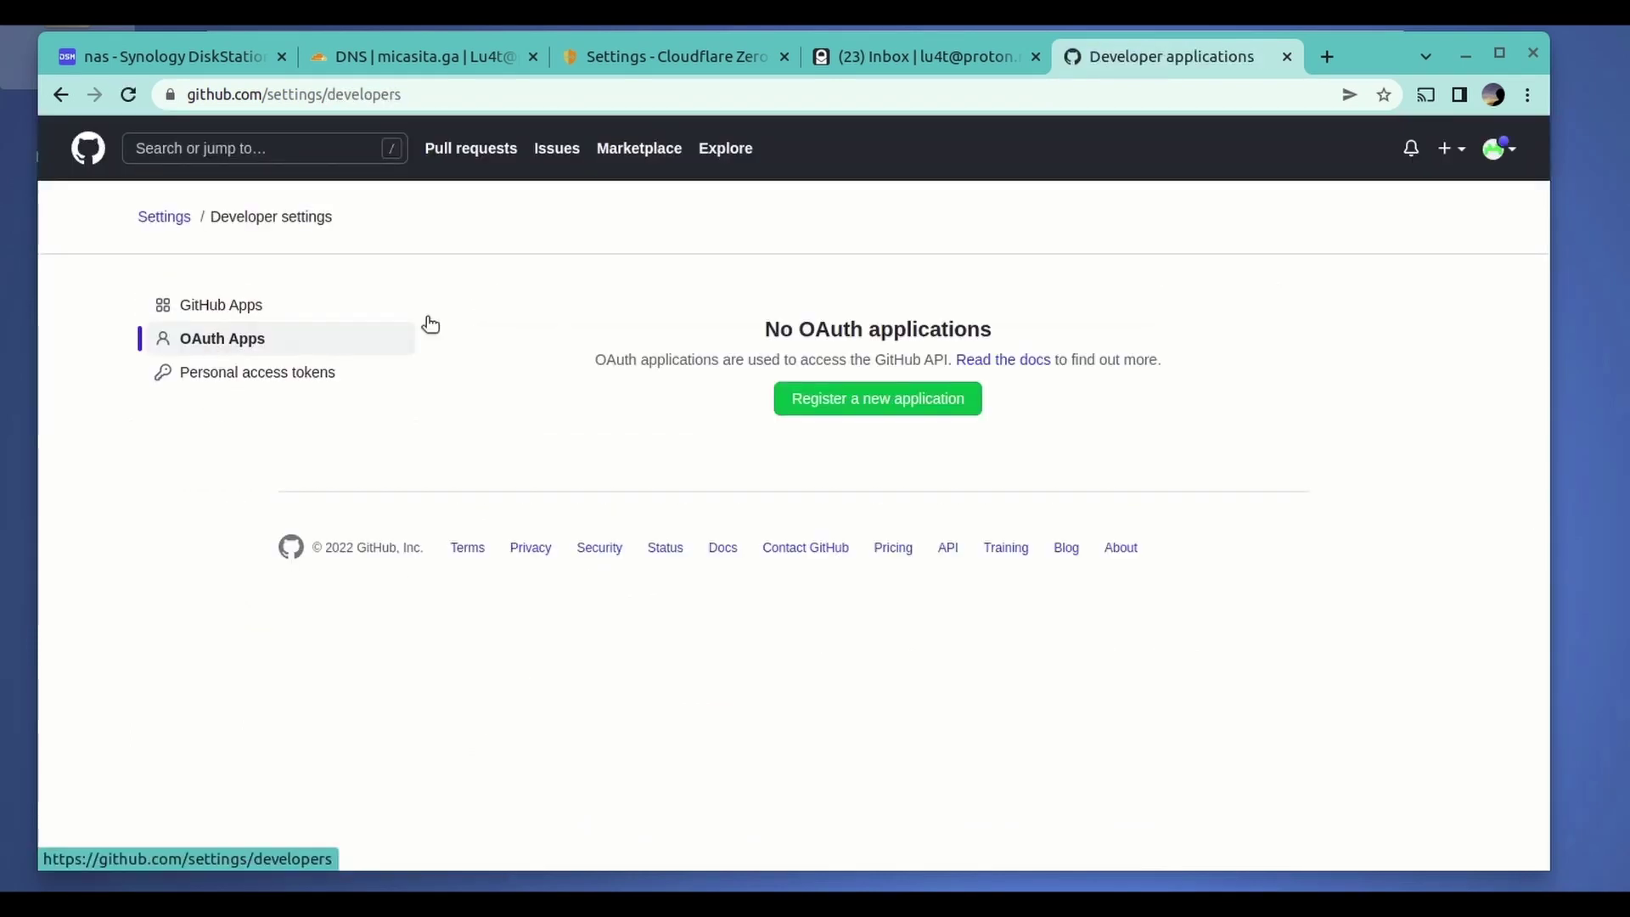
# - Start registering a new OAuth app named test-cloudflare-lu4t
pyautogui.click(891, 404)
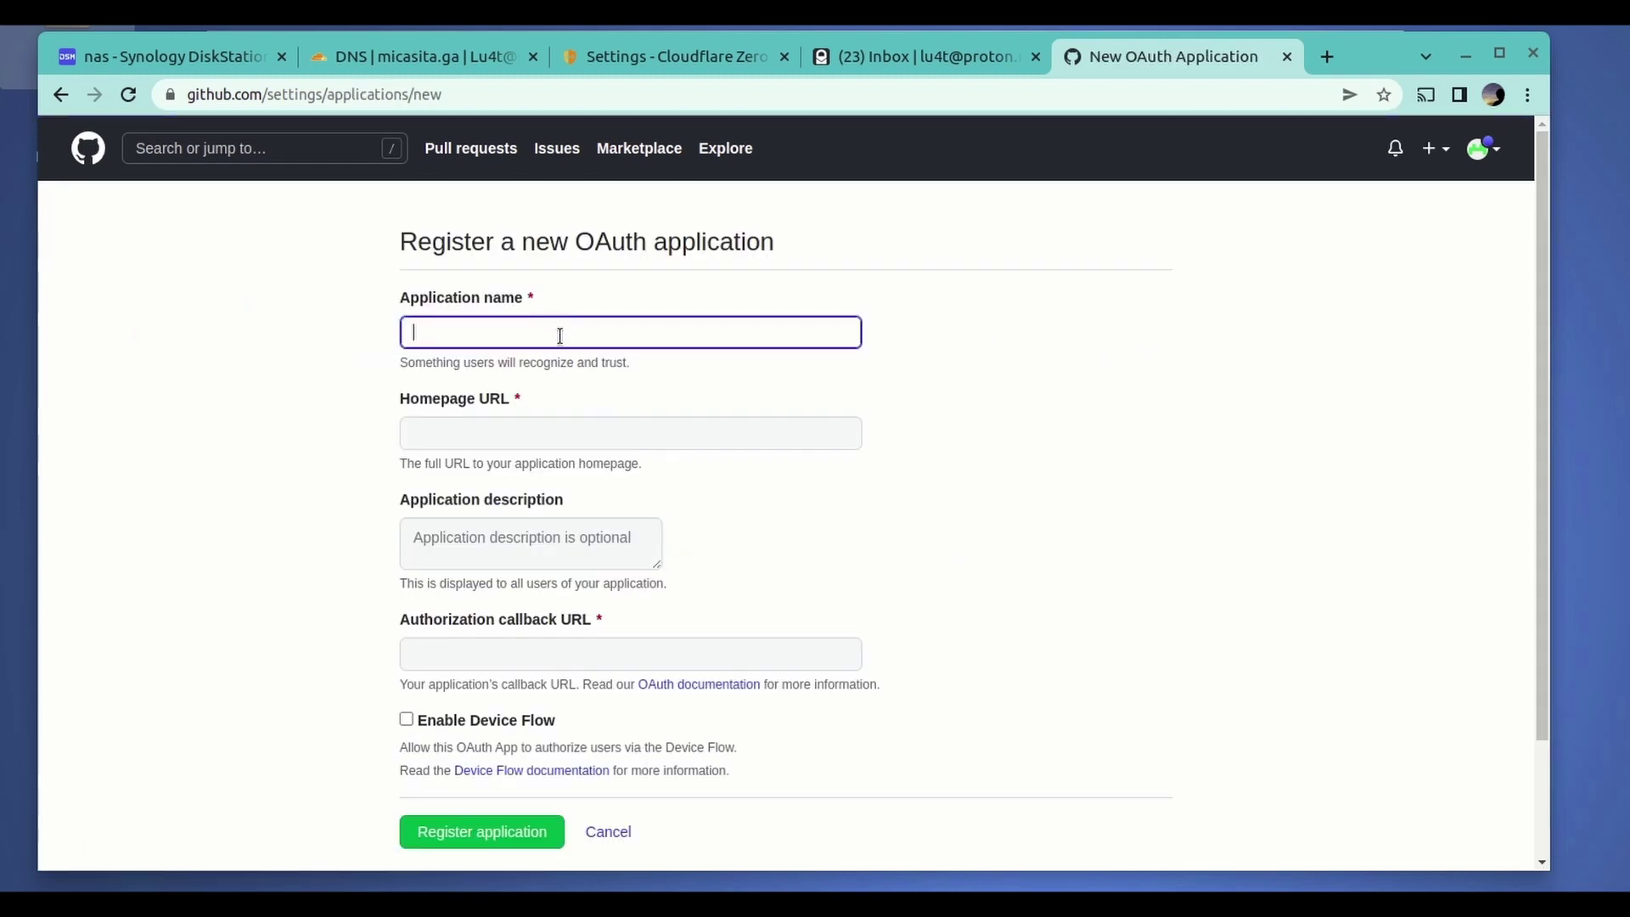
pyautogui.write('test-cloudflare-lu4t')
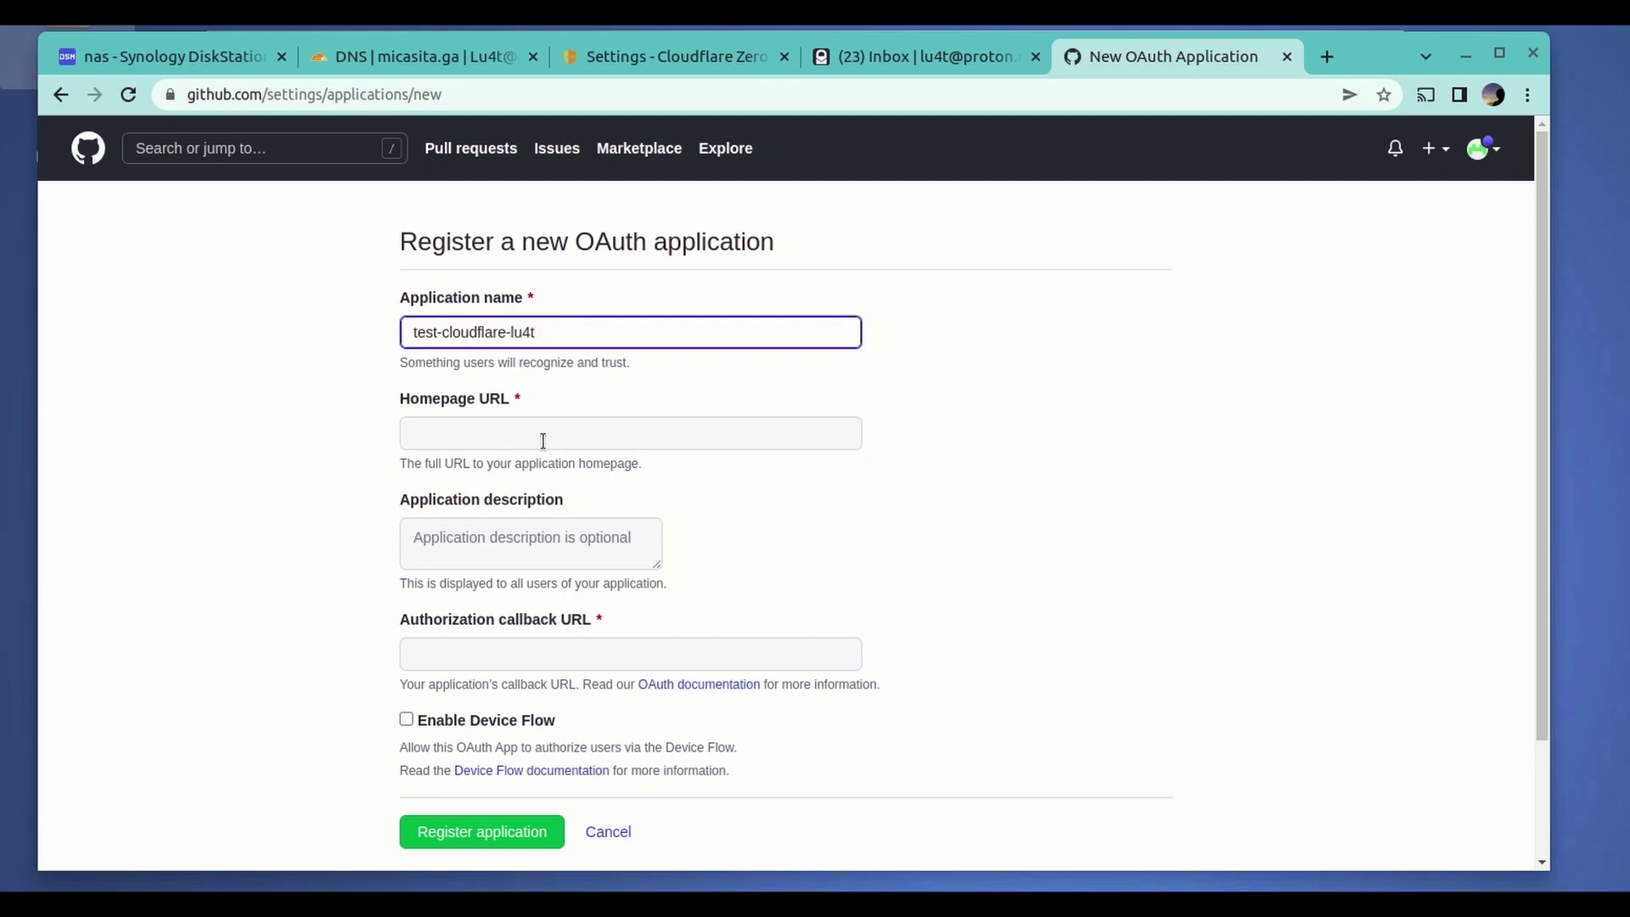
pyautogui.click(738, 434)
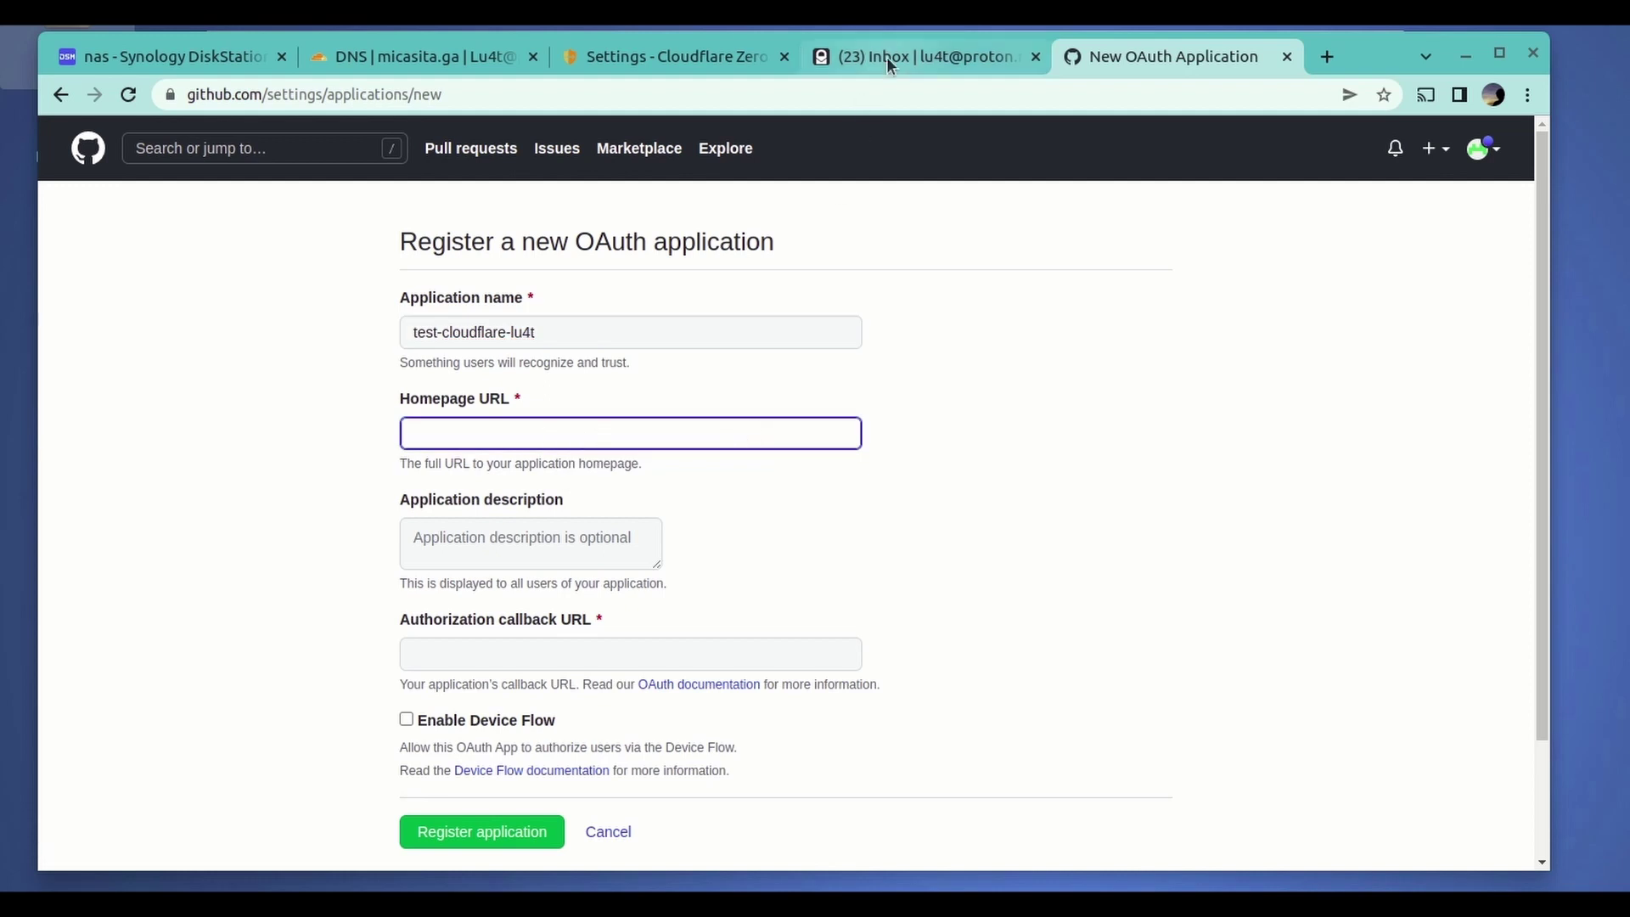
pyautogui.click(702, 56)
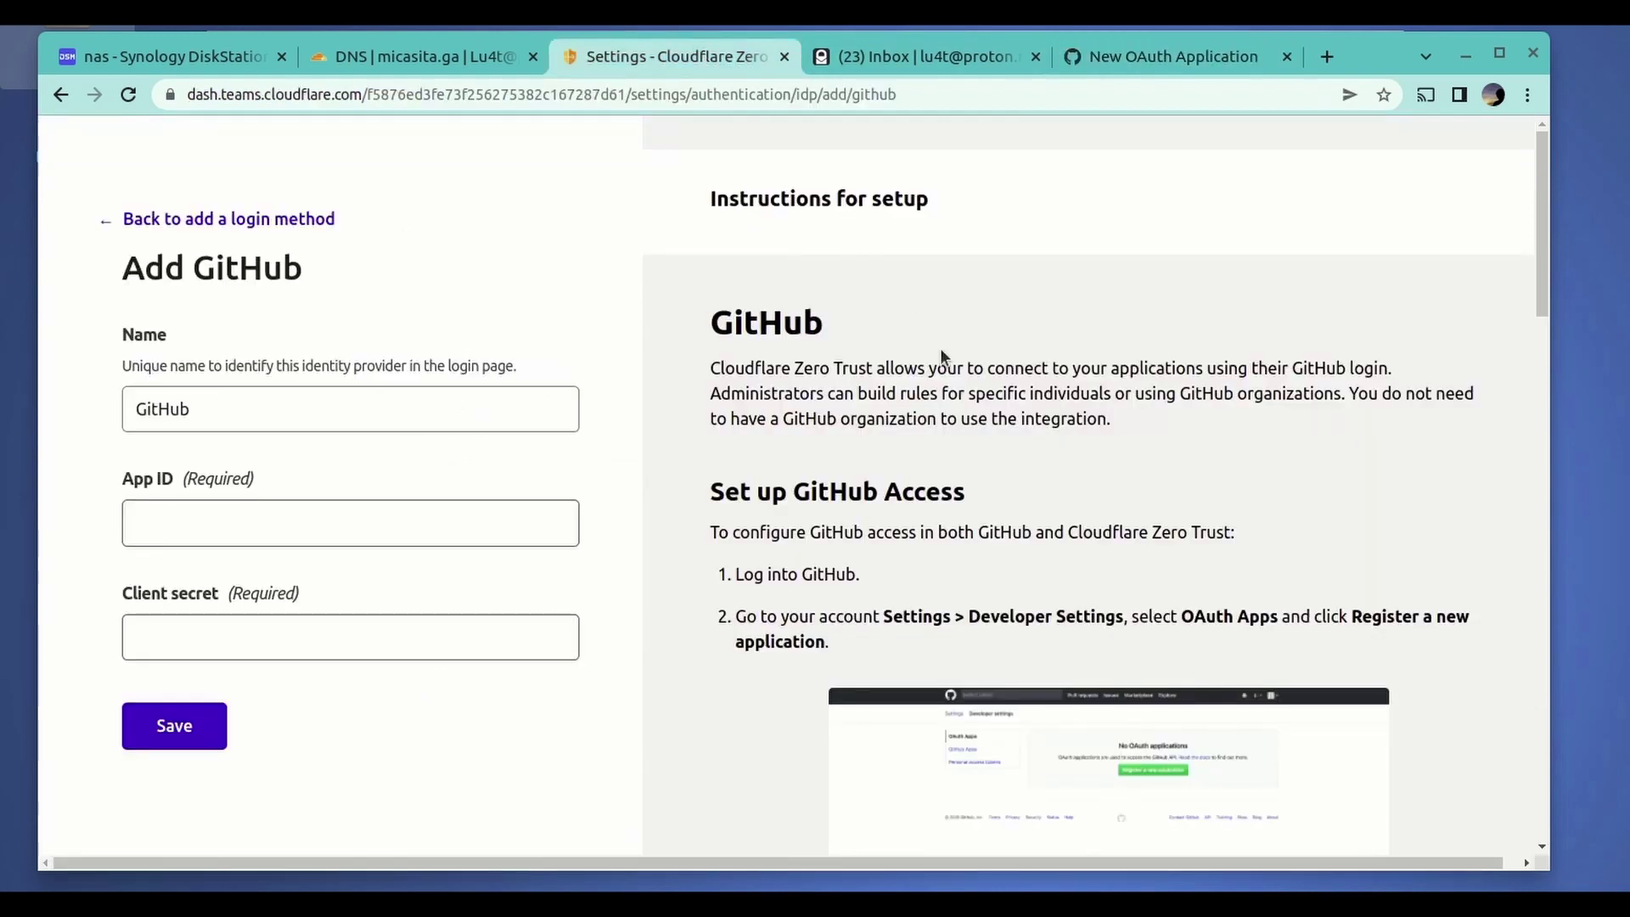
pyautogui.scroll(-10, 957, 378)
pyautogui.scroll(-6, 958, 389)
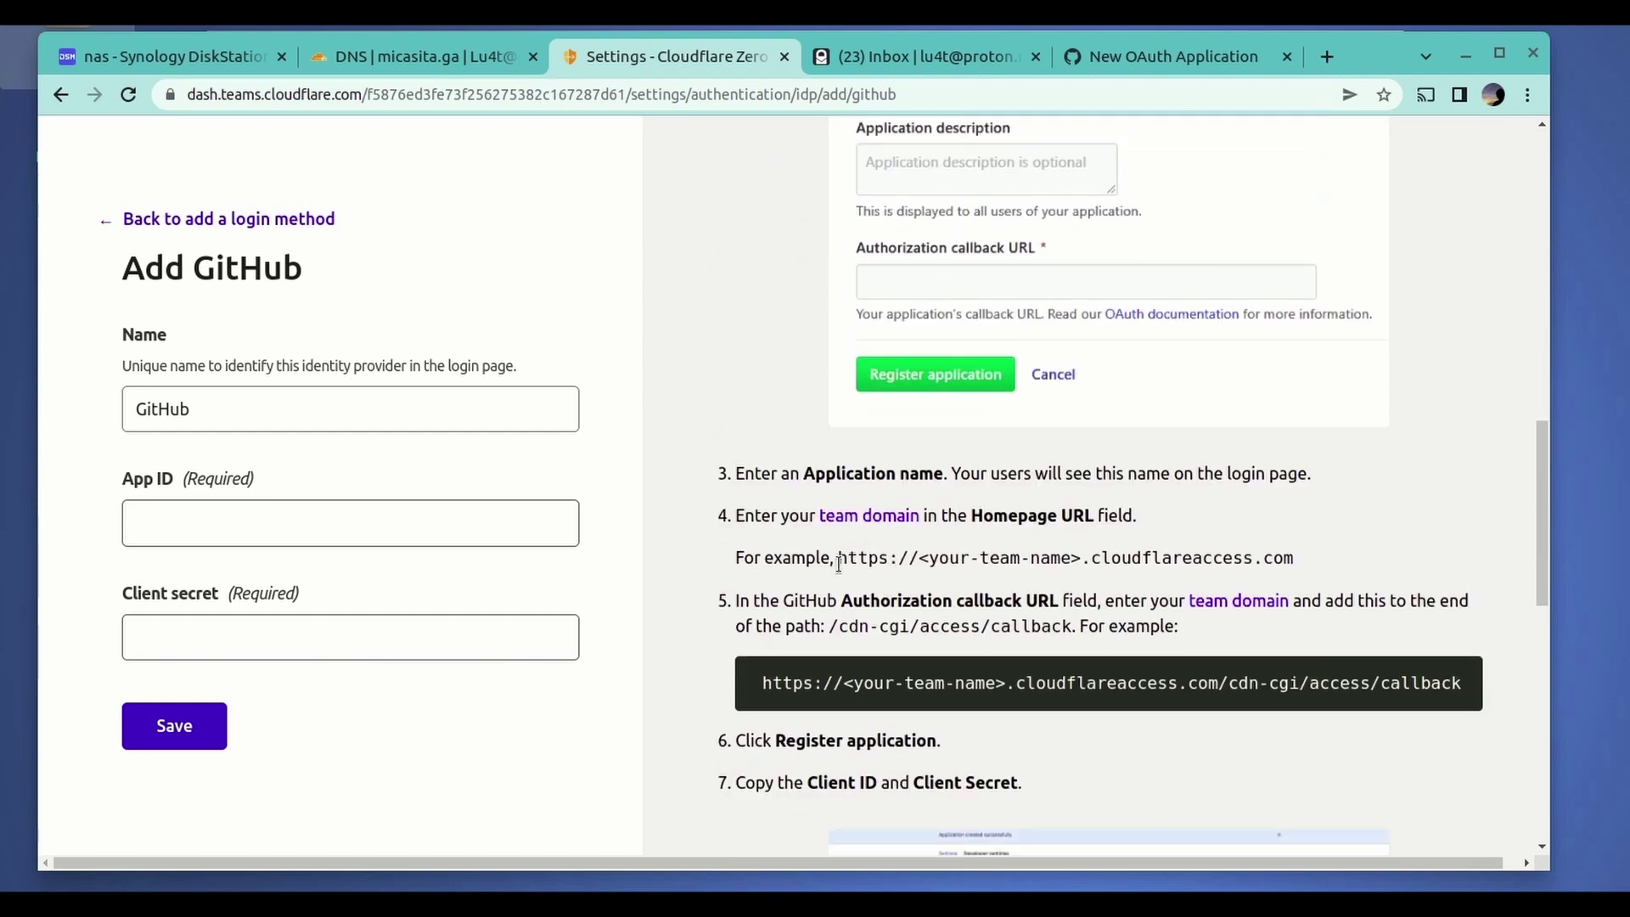
pyautogui.moveTo(839, 562); pyautogui.dragTo(1320, 564)
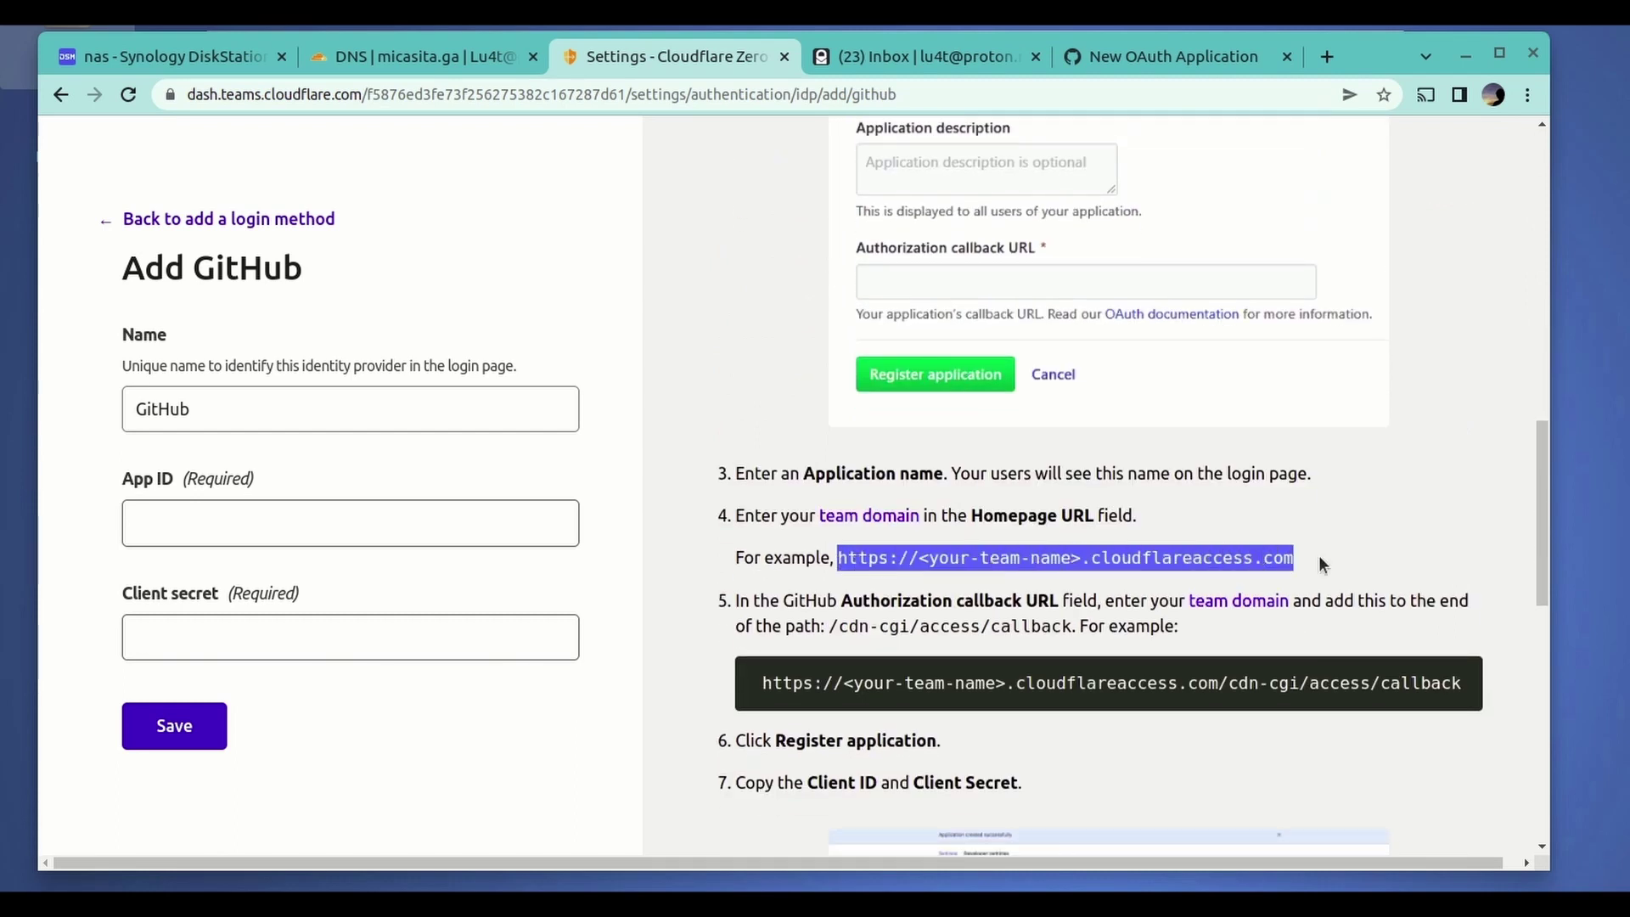
pyautogui.rightClick(1318, 555)
pyautogui.click(1222, 574)
pyautogui.click(1175, 52)
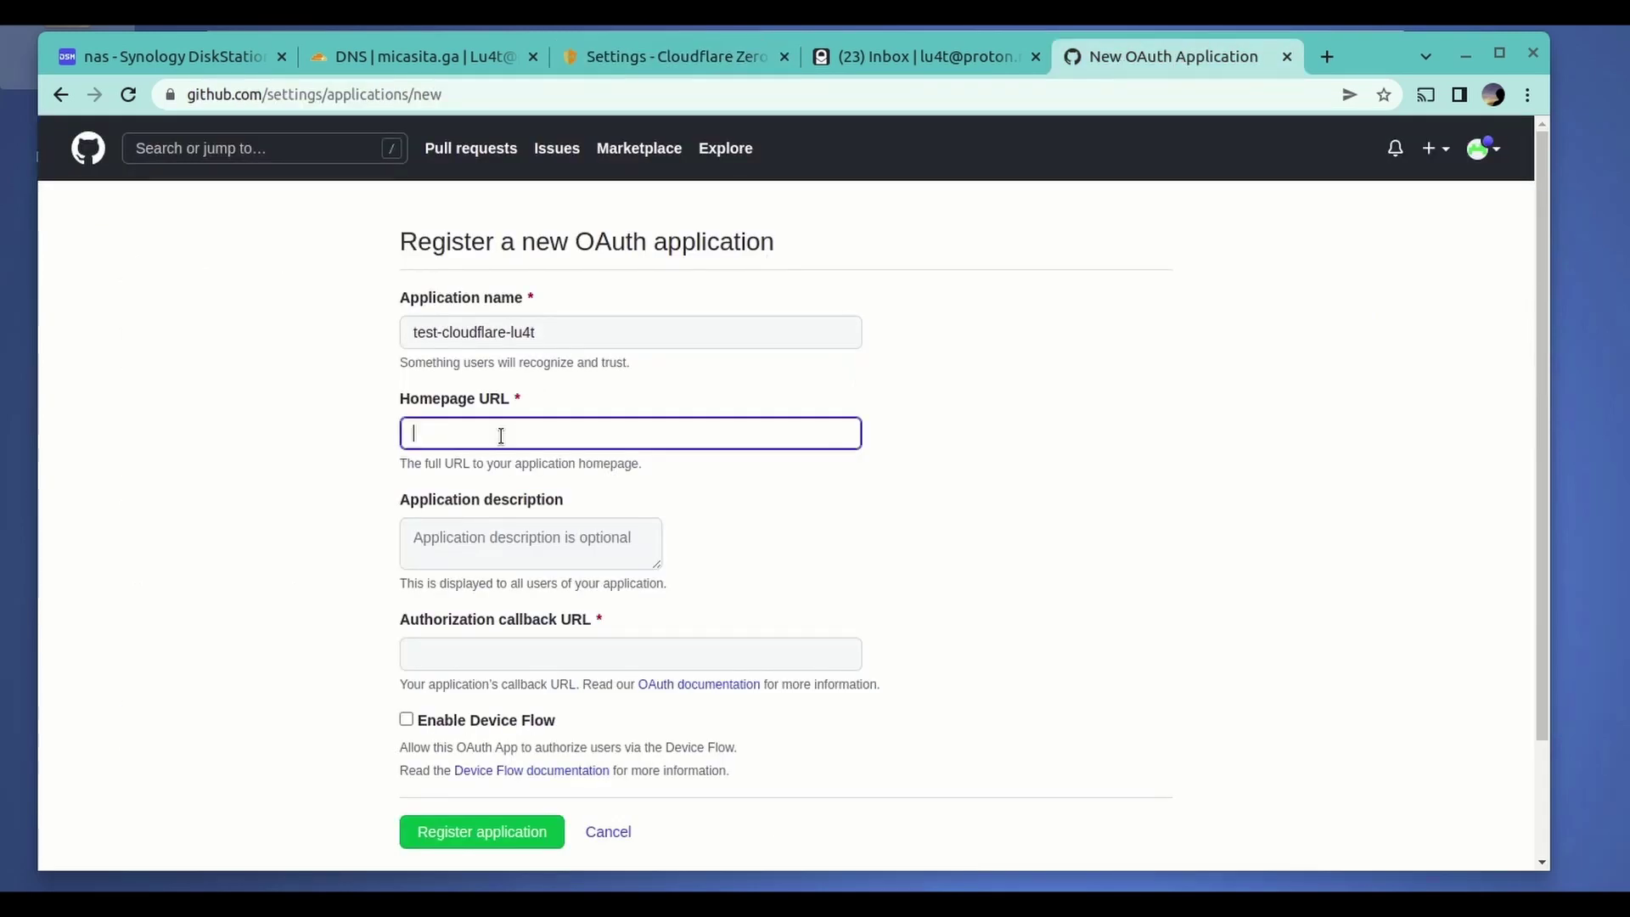
pyautogui.hotkey('ctrl', 'v')
pyautogui.click(580, 424)
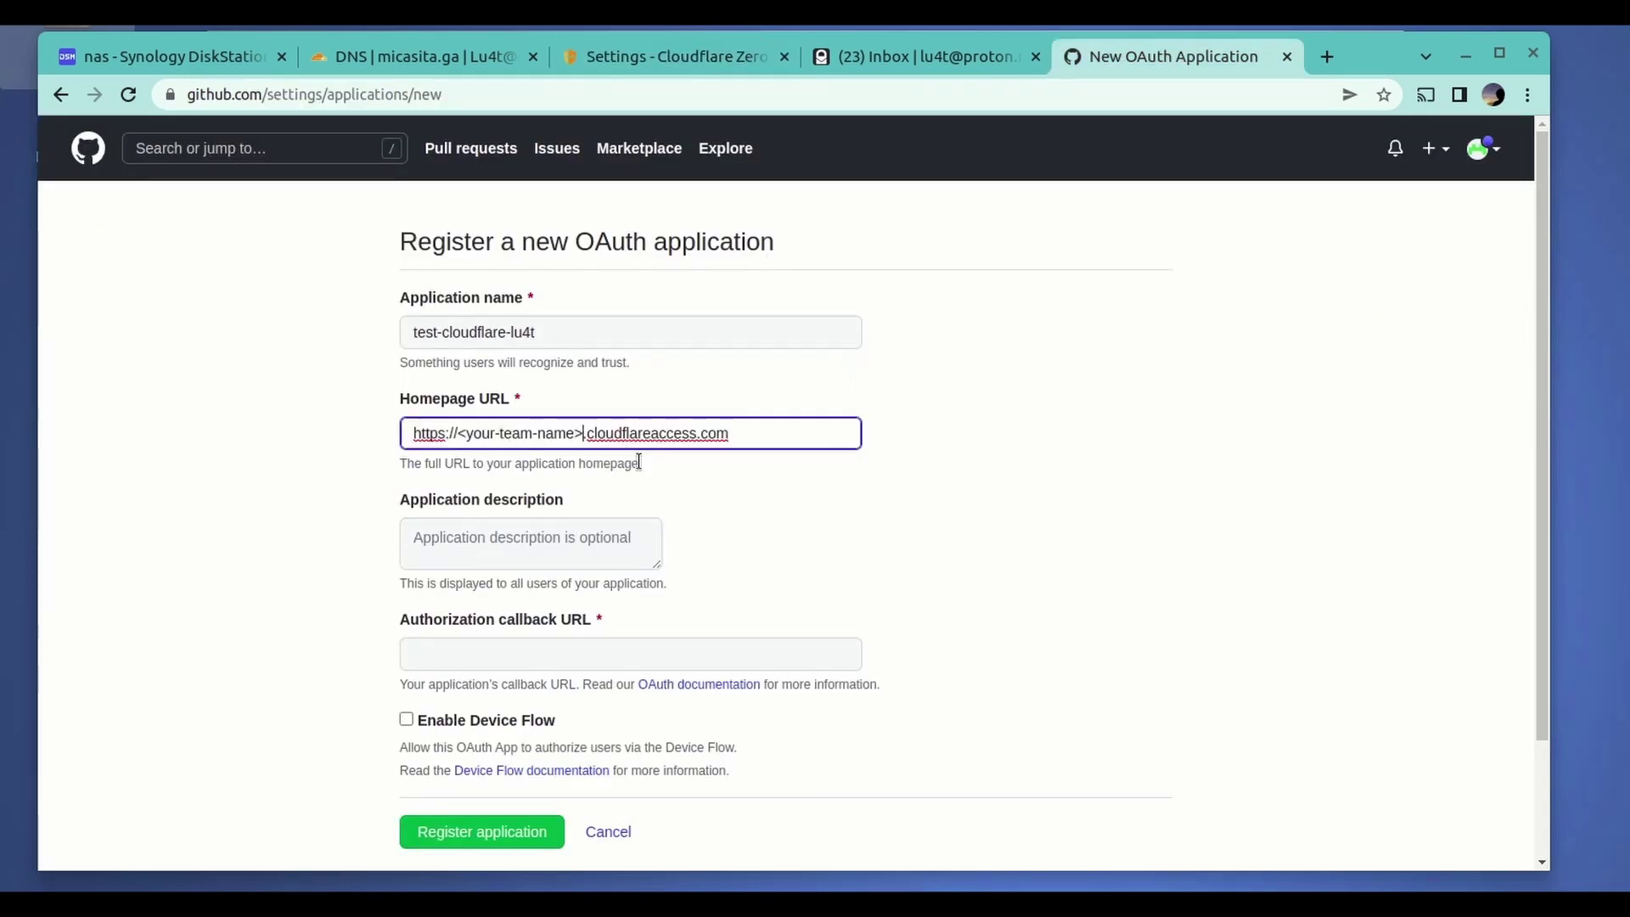
pyautogui.press('BackSpace')
pyautogui.press('BackSpace')
pyautogui.press('BackSpace')
pyautogui.press('BackSpace')
pyautogui.press('BackSpace')
pyautogui.press('BackSpace')
pyautogui.press('BackSpace')
pyautogui.press('BackSpace')
pyautogui.press('BackSpace')
pyautogui.press('BackSpace')
pyautogui.press('BackSpace')
pyautogui.press('BackSpace')
pyautogui.press('BackSpace')
pyautogui.press('BackSpace')
pyautogui.press('BackSpace')
pyautogui.press('BackSpace')
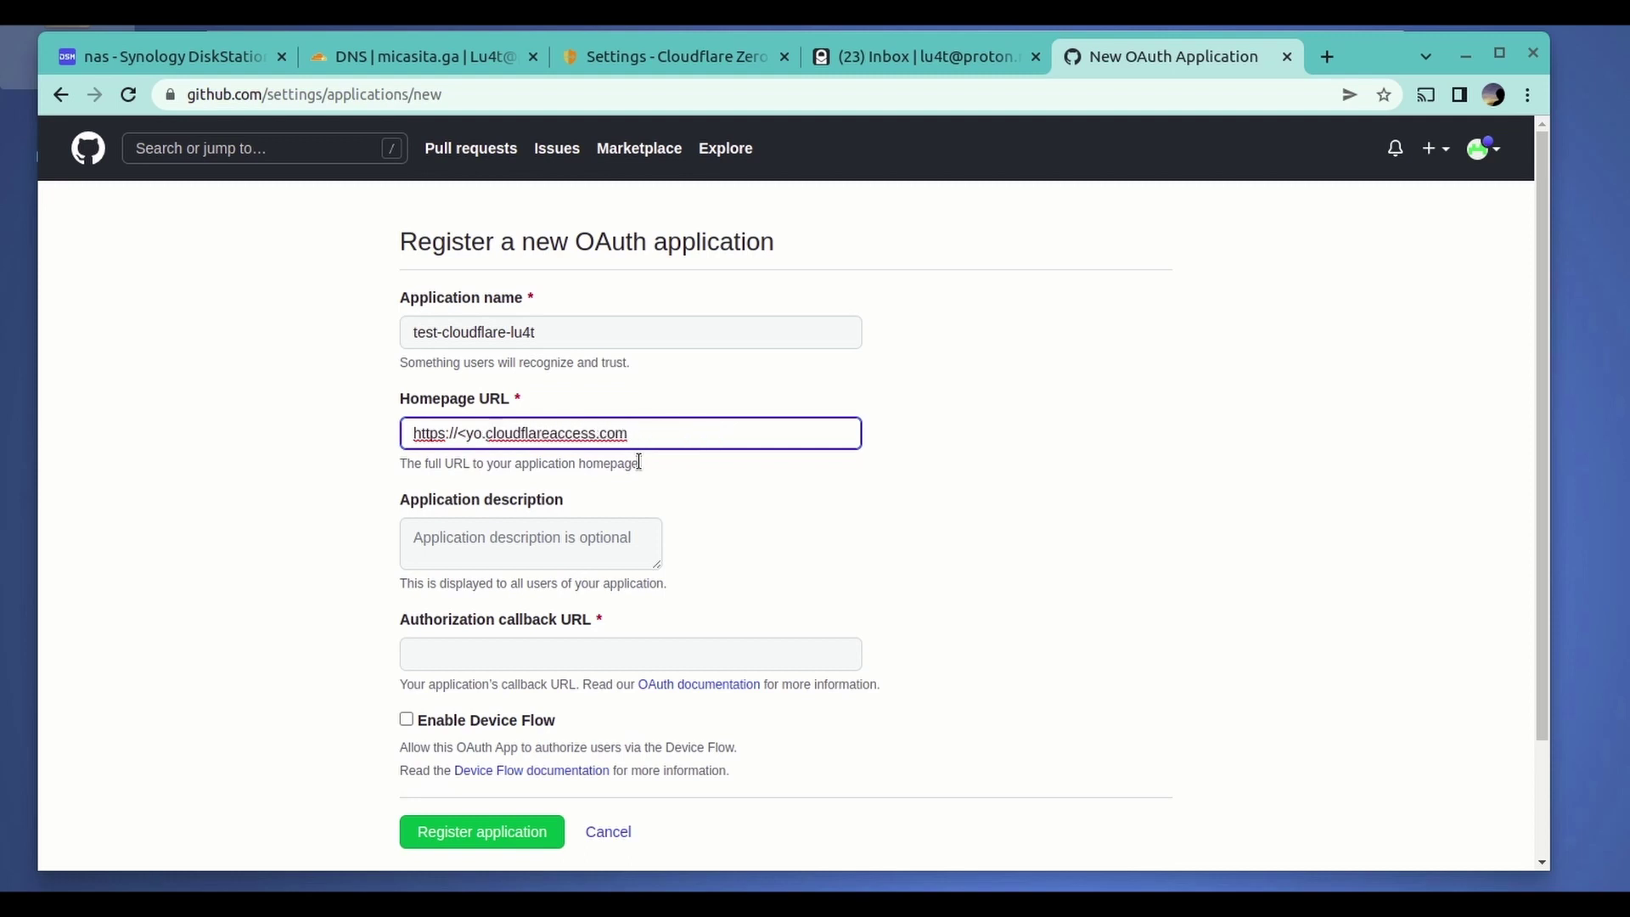
pyautogui.write('lu4t')
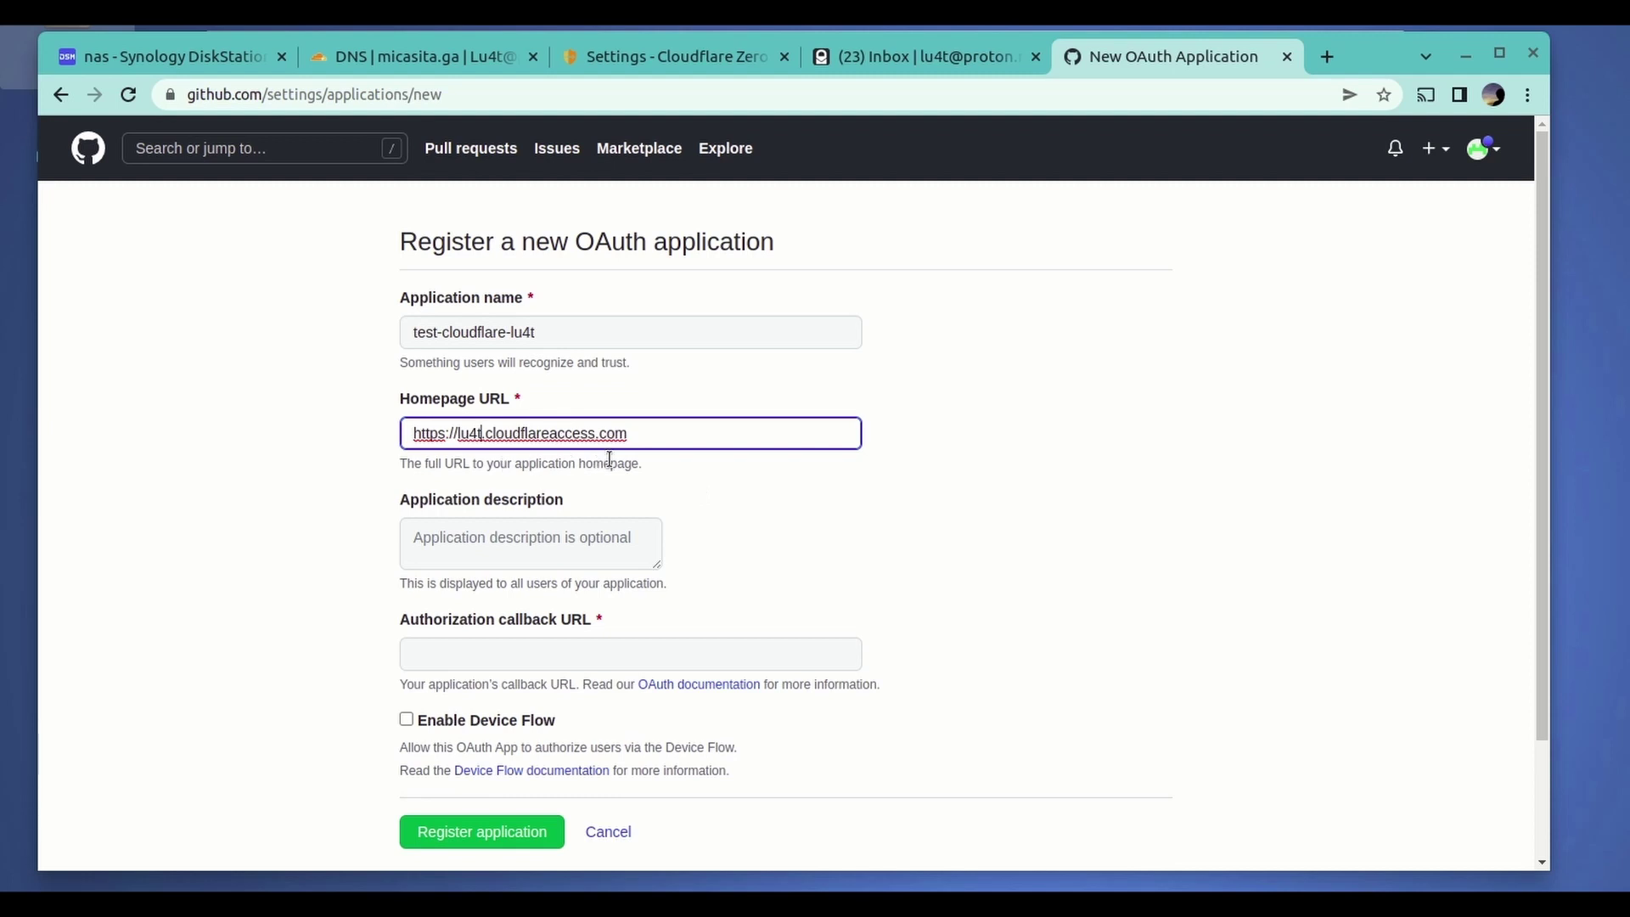
# - Enter 'this is a test' as the application description
pyautogui.click(475, 543)
pyautogui.write('this')
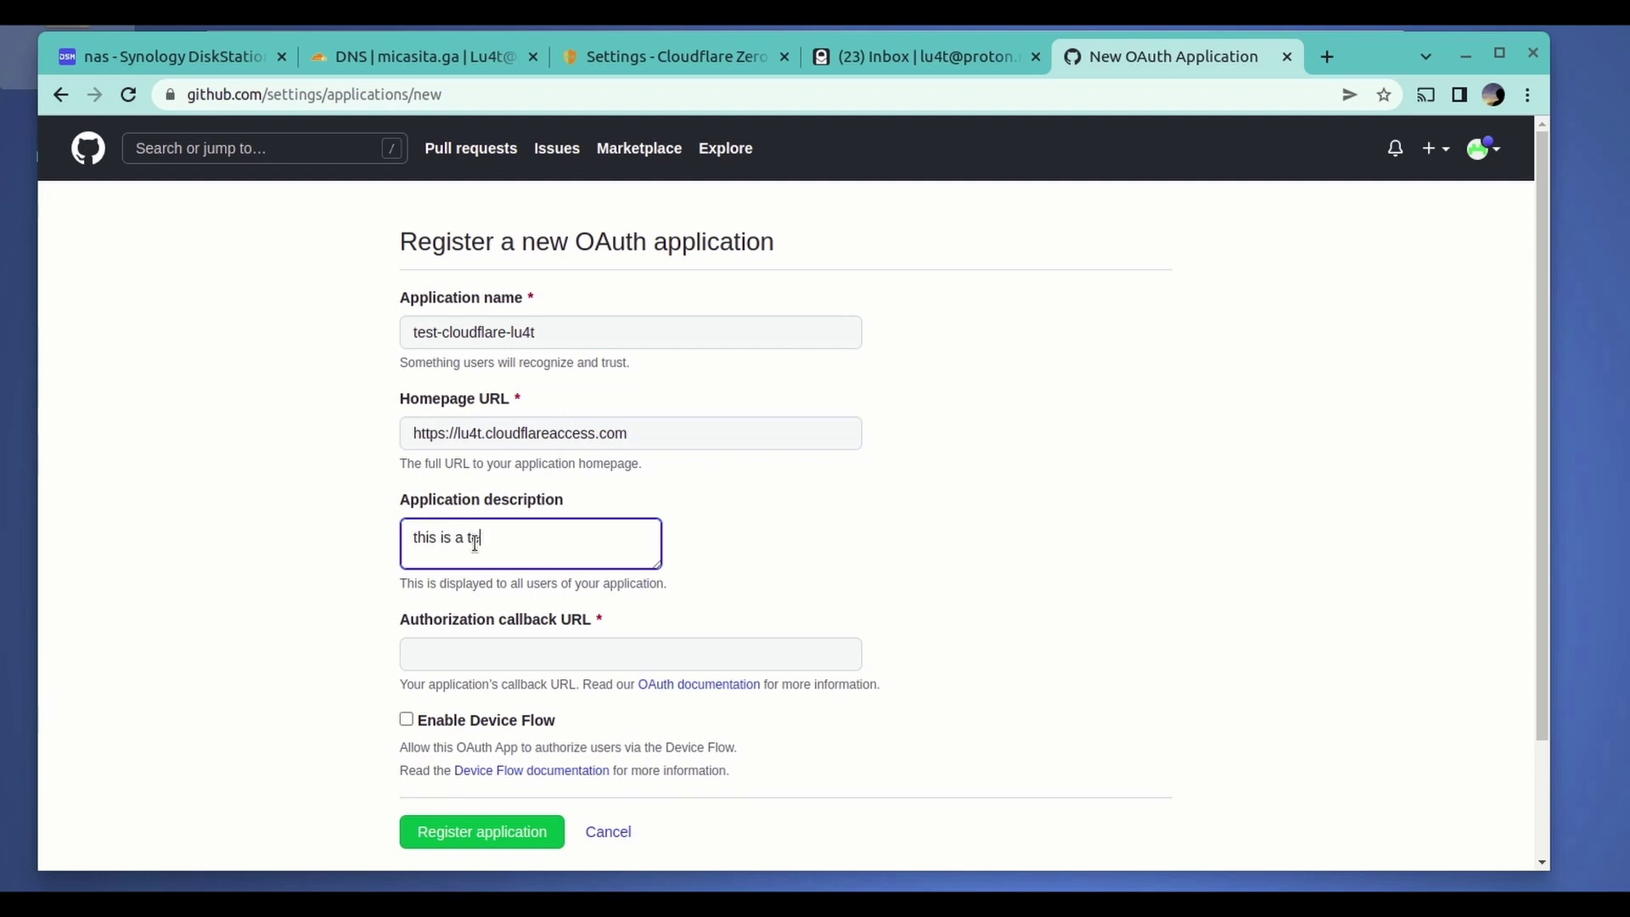
pyautogui.write(' is a test')
pyautogui.click(571, 659)
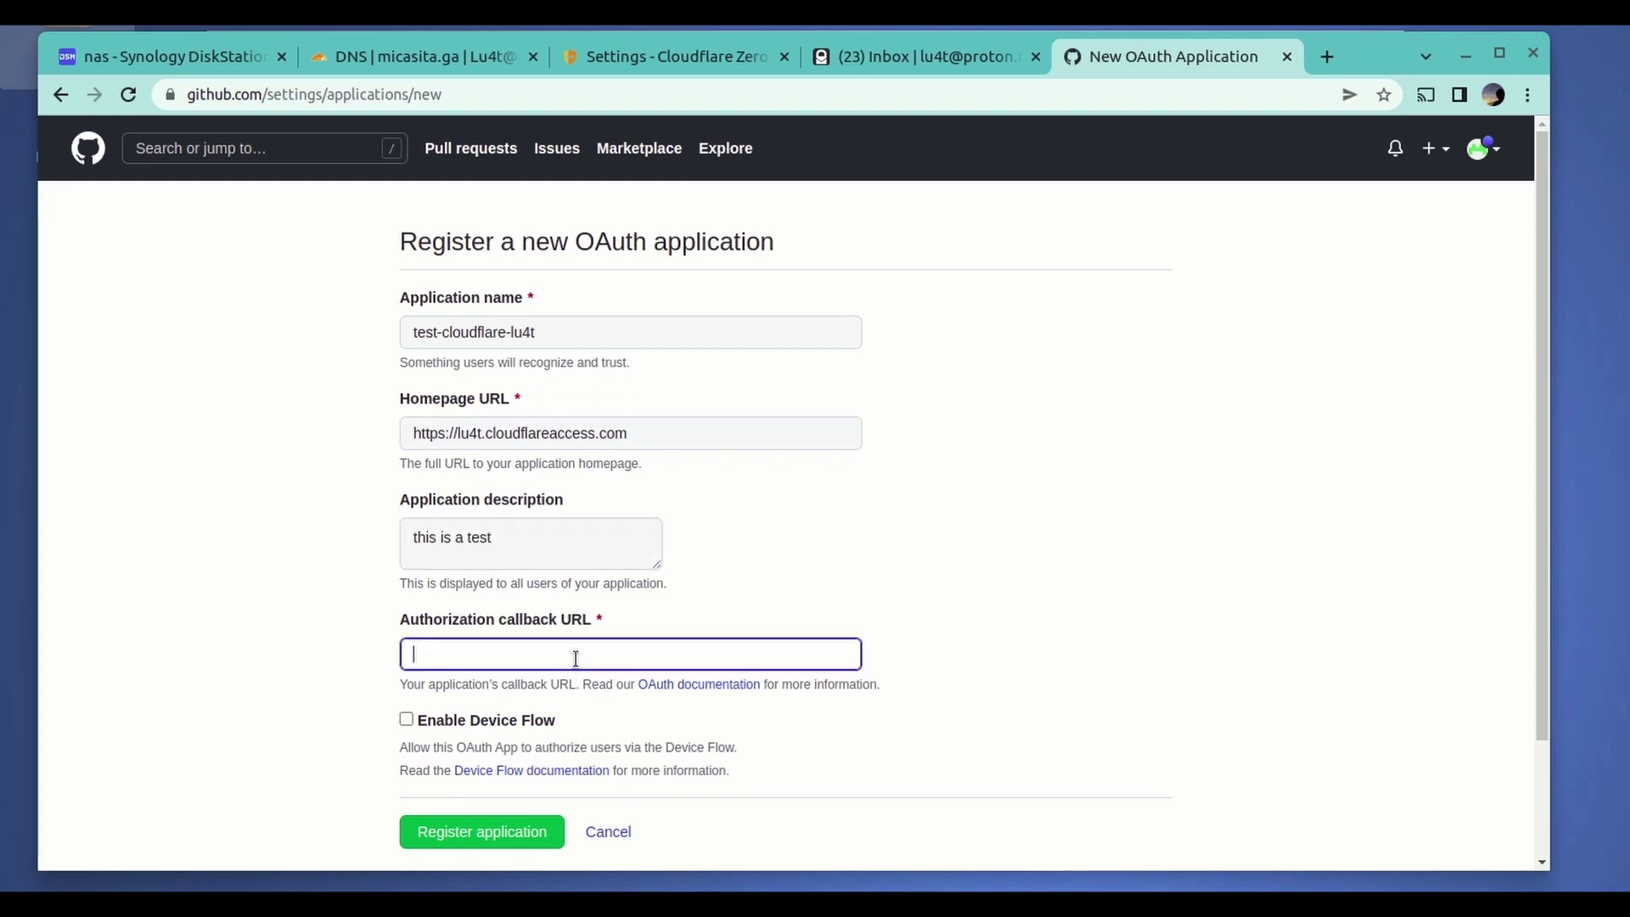
# - Copy the example callback URL from the Cloudflare setup instructions
pyautogui.click(641, 57)
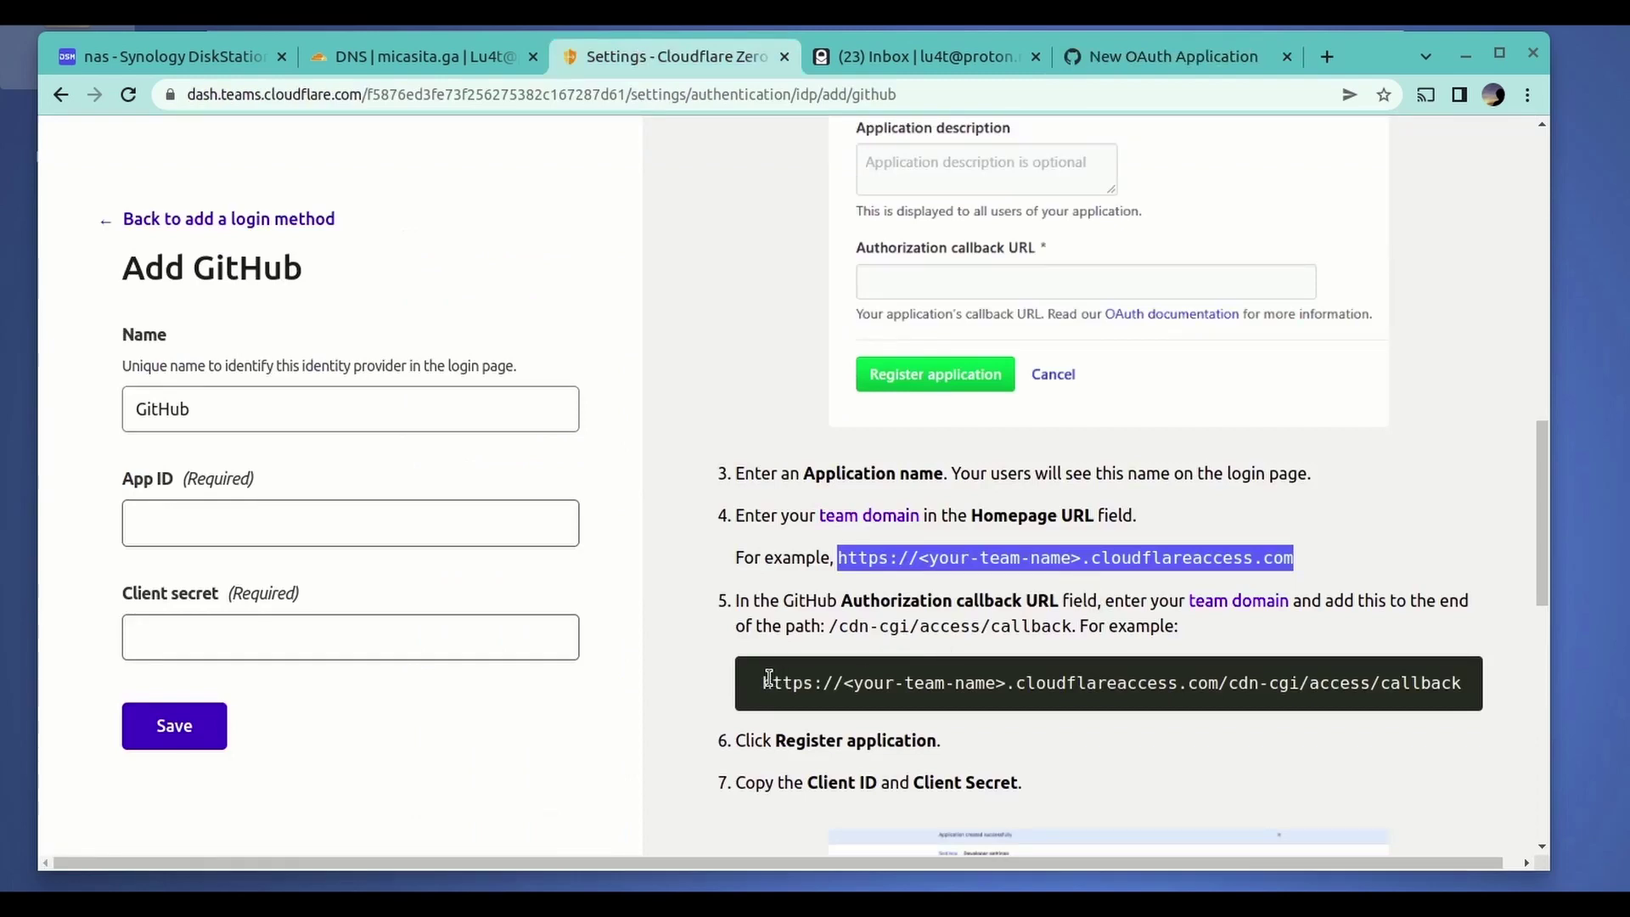
pyautogui.moveTo(766, 682); pyautogui.dragTo(1466, 682)
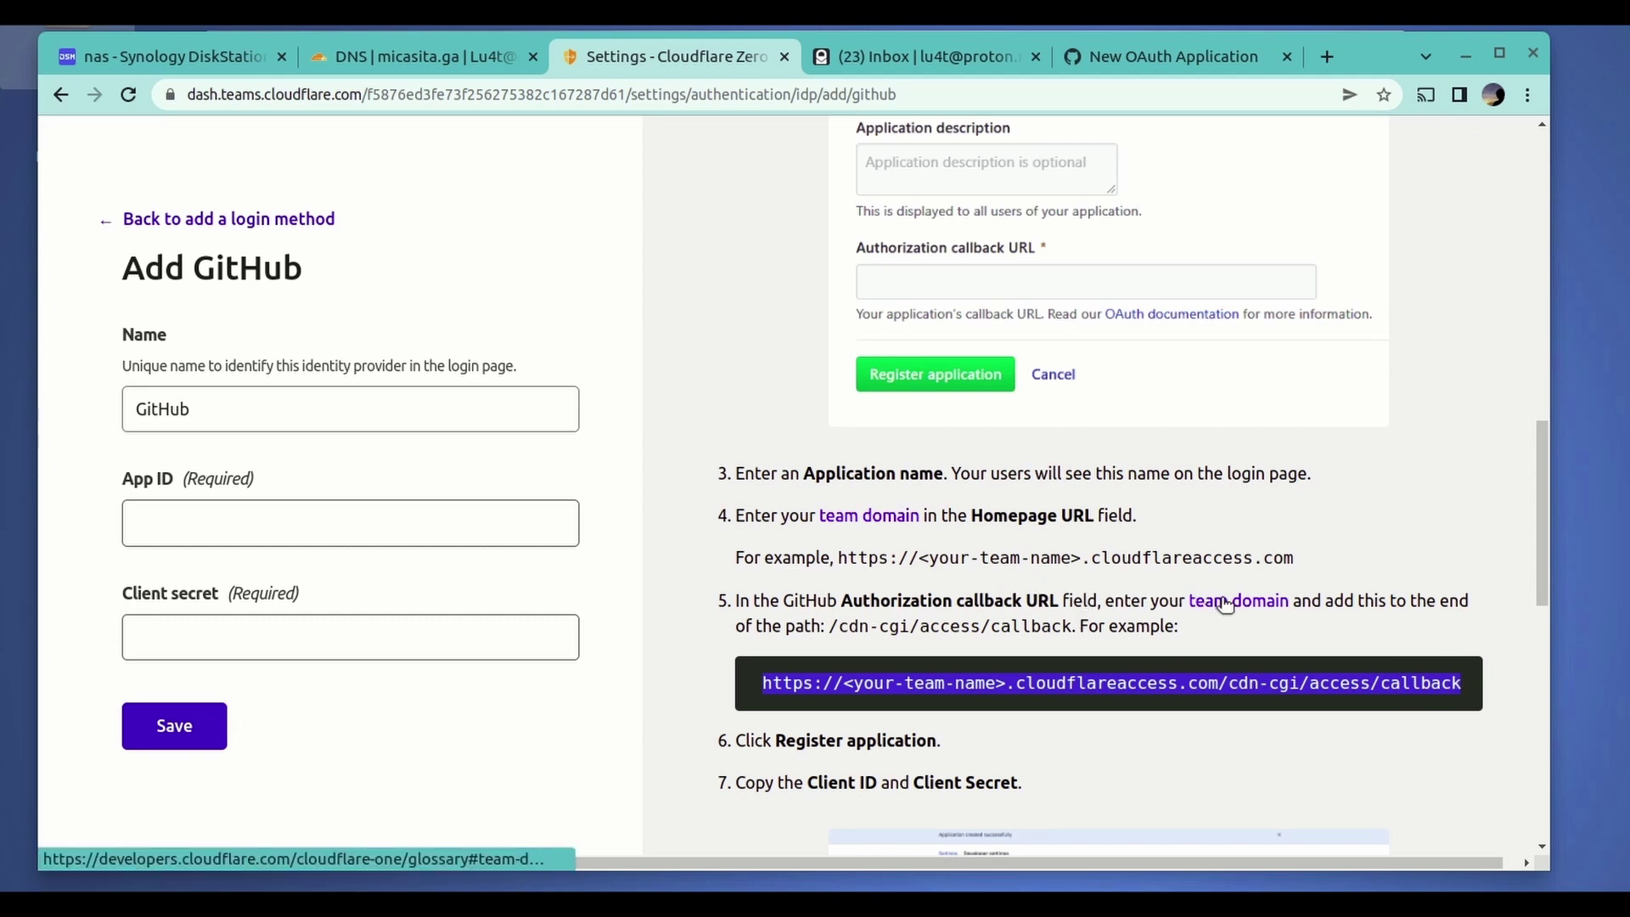
pyautogui.rightClick(1202, 676)
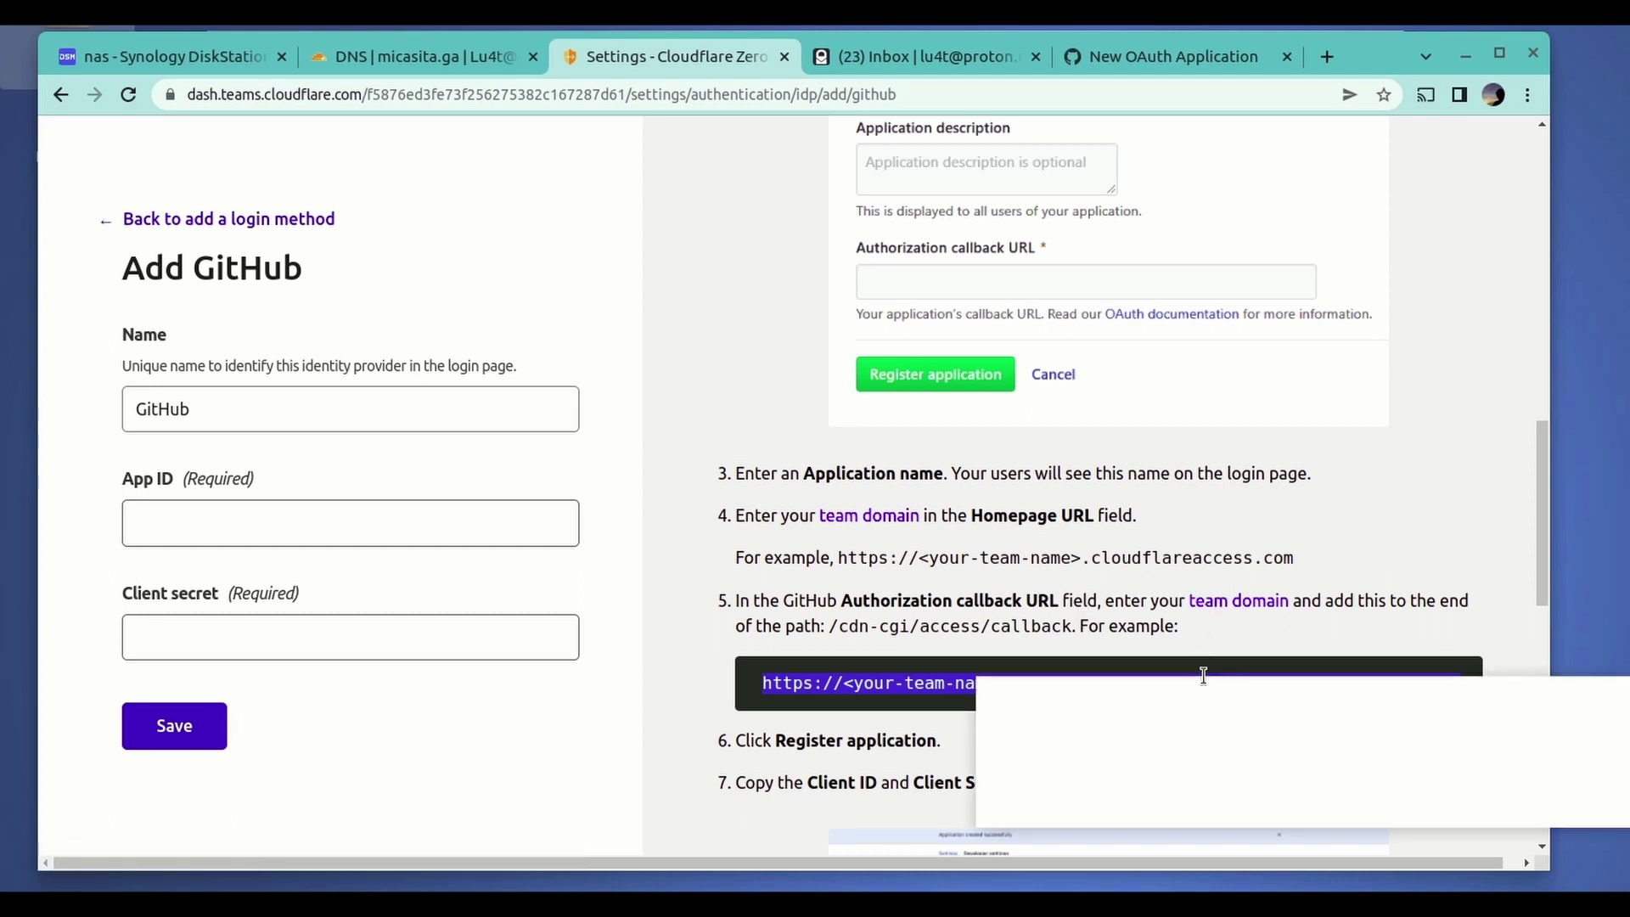
pyautogui.click(1169, 696)
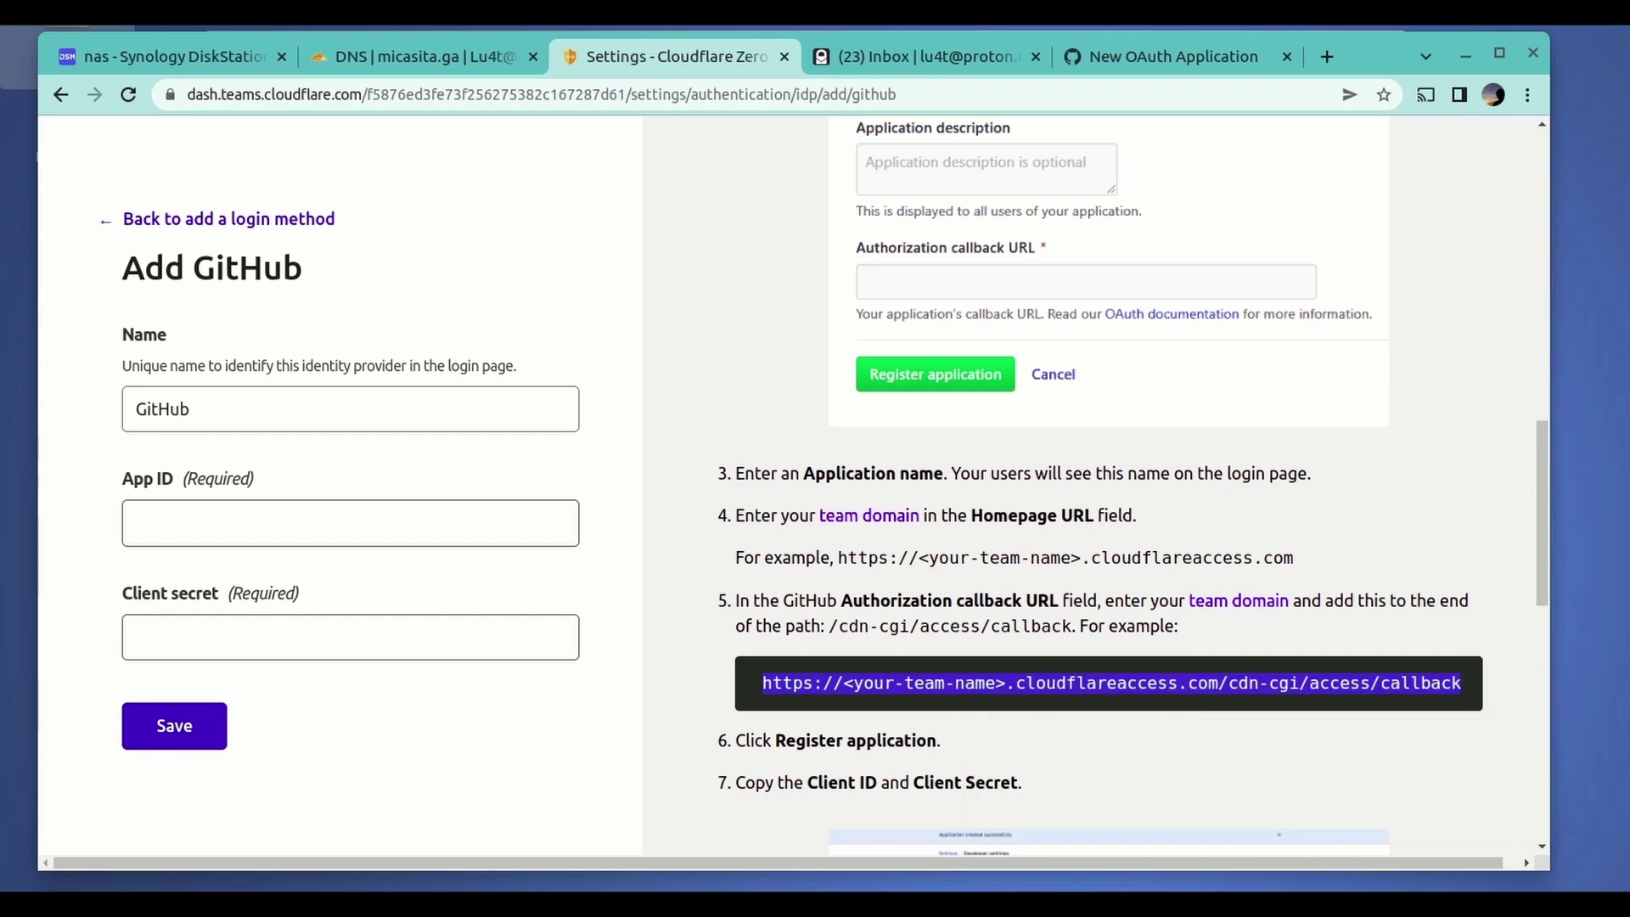
pyautogui.click(1138, 61)
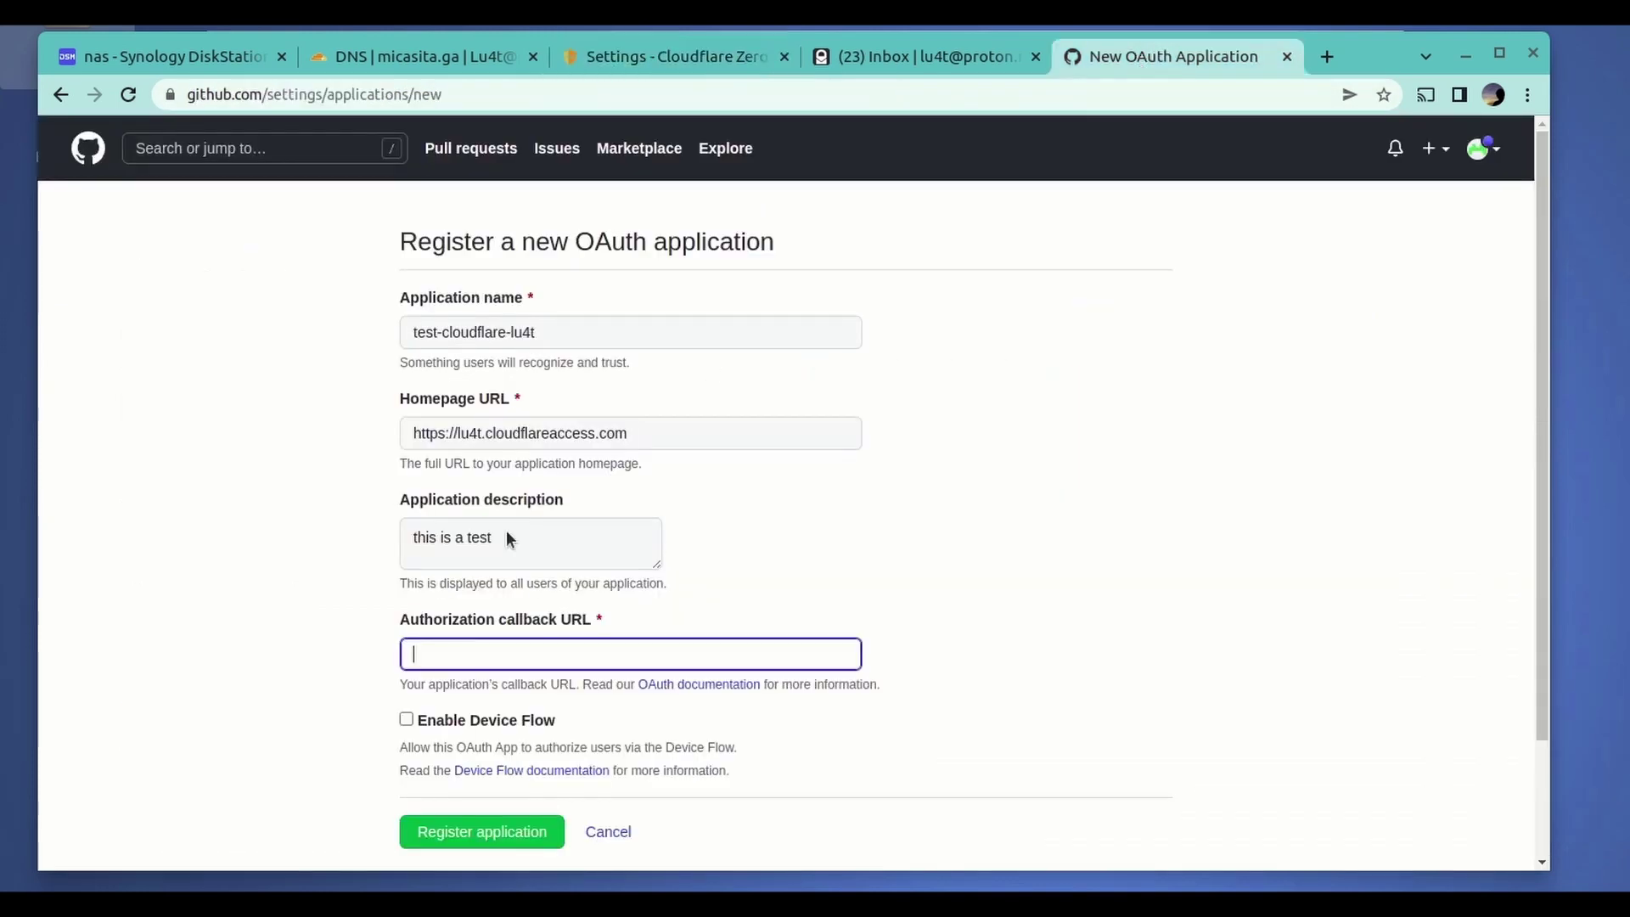
pyautogui.hotkey('ctrl', 'v')
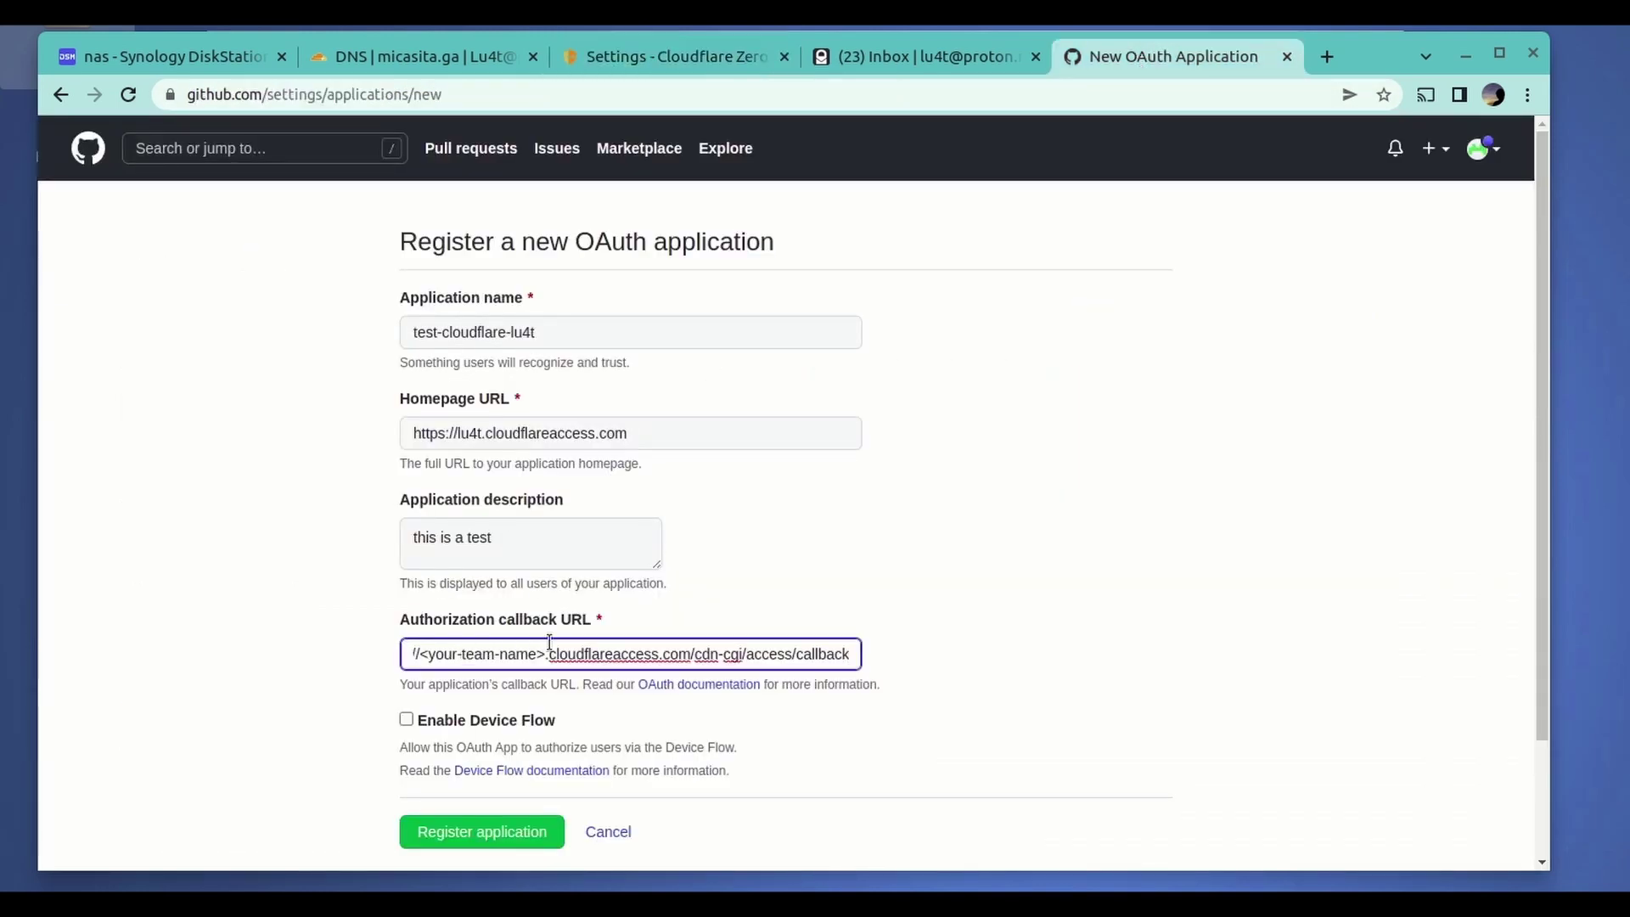
pyautogui.click(548, 653)
pyautogui.press('BackSpace')
pyautogui.press('BackSpace')
pyautogui.press('BackSpace')
pyautogui.press('BackSpace')
pyautogui.press('BackSpace')
pyautogui.press('BackSpace')
pyautogui.press('BackSpace')
pyautogui.press('BackSpace')
pyautogui.press('BackSpace')
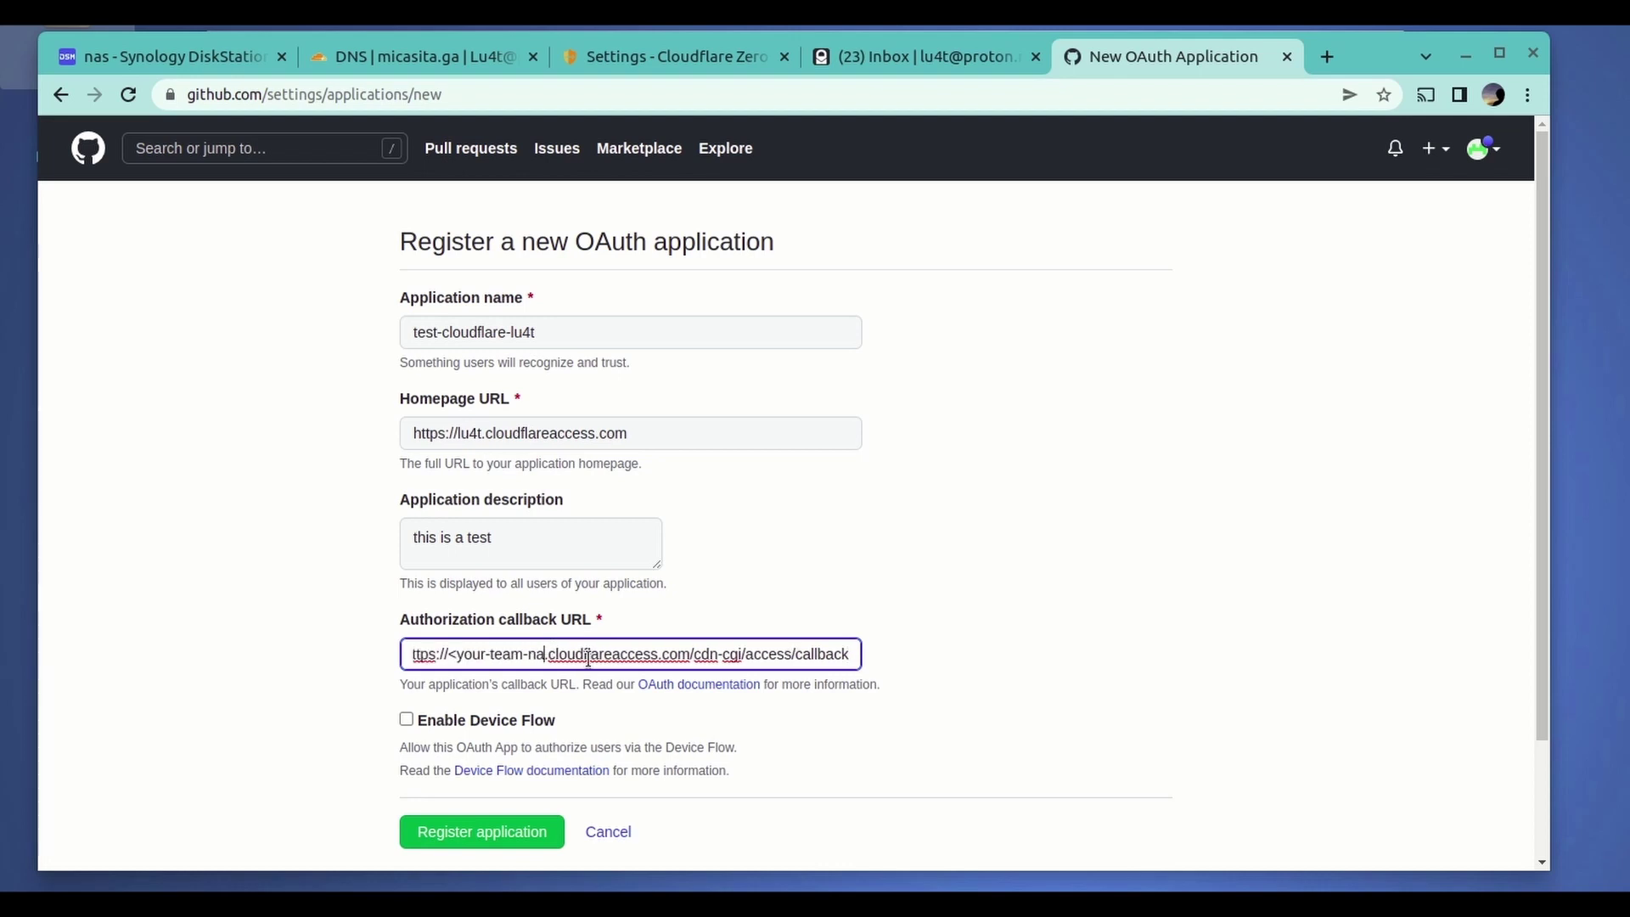
pyautogui.press('BackSpace')
pyautogui.press('BackSpace')
pyautogui.press('BackSpace')
pyautogui.press('BackSpace')
pyautogui.press('BackSpace')
pyautogui.press('BackSpace')
pyautogui.press('BackSpace')
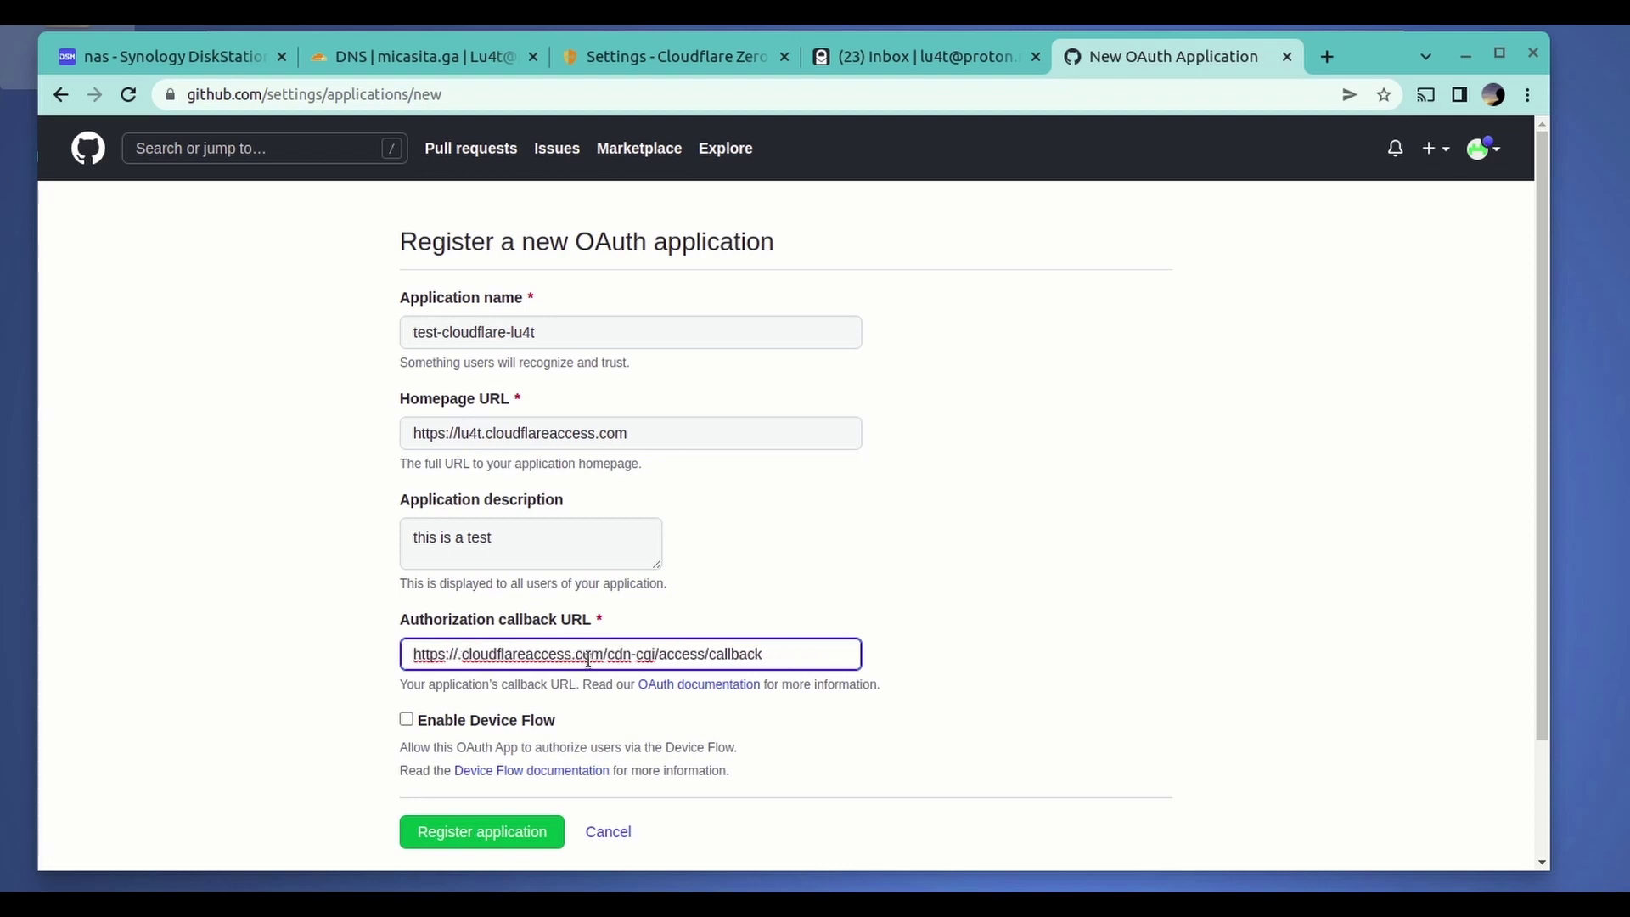
pyautogui.write('lu4t')
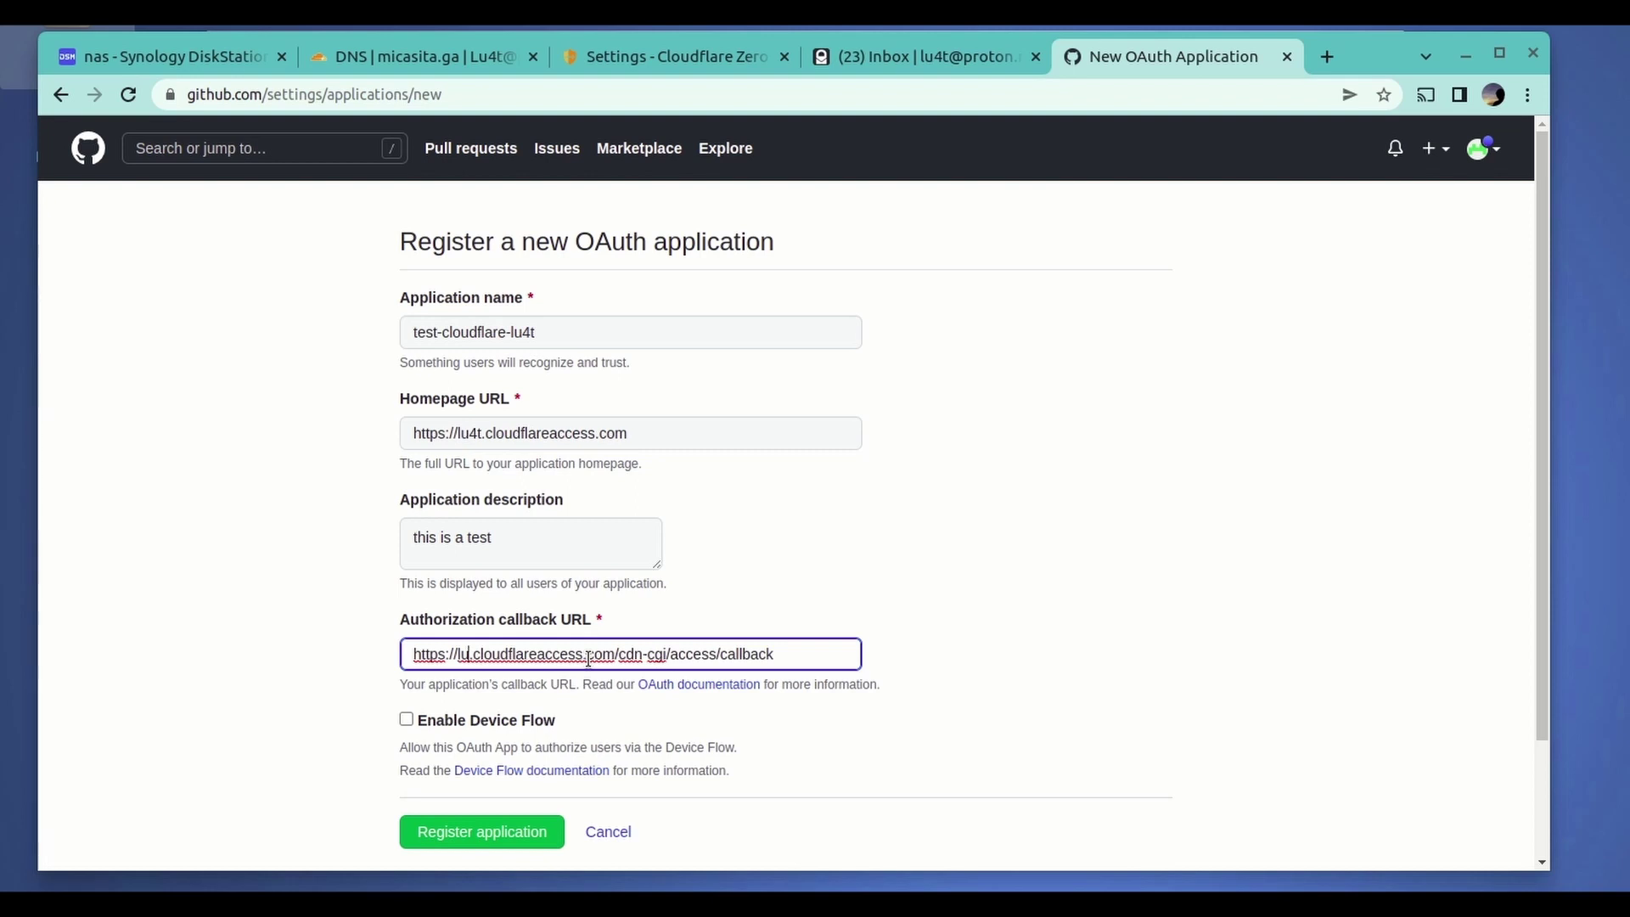
pyautogui.press('Left')
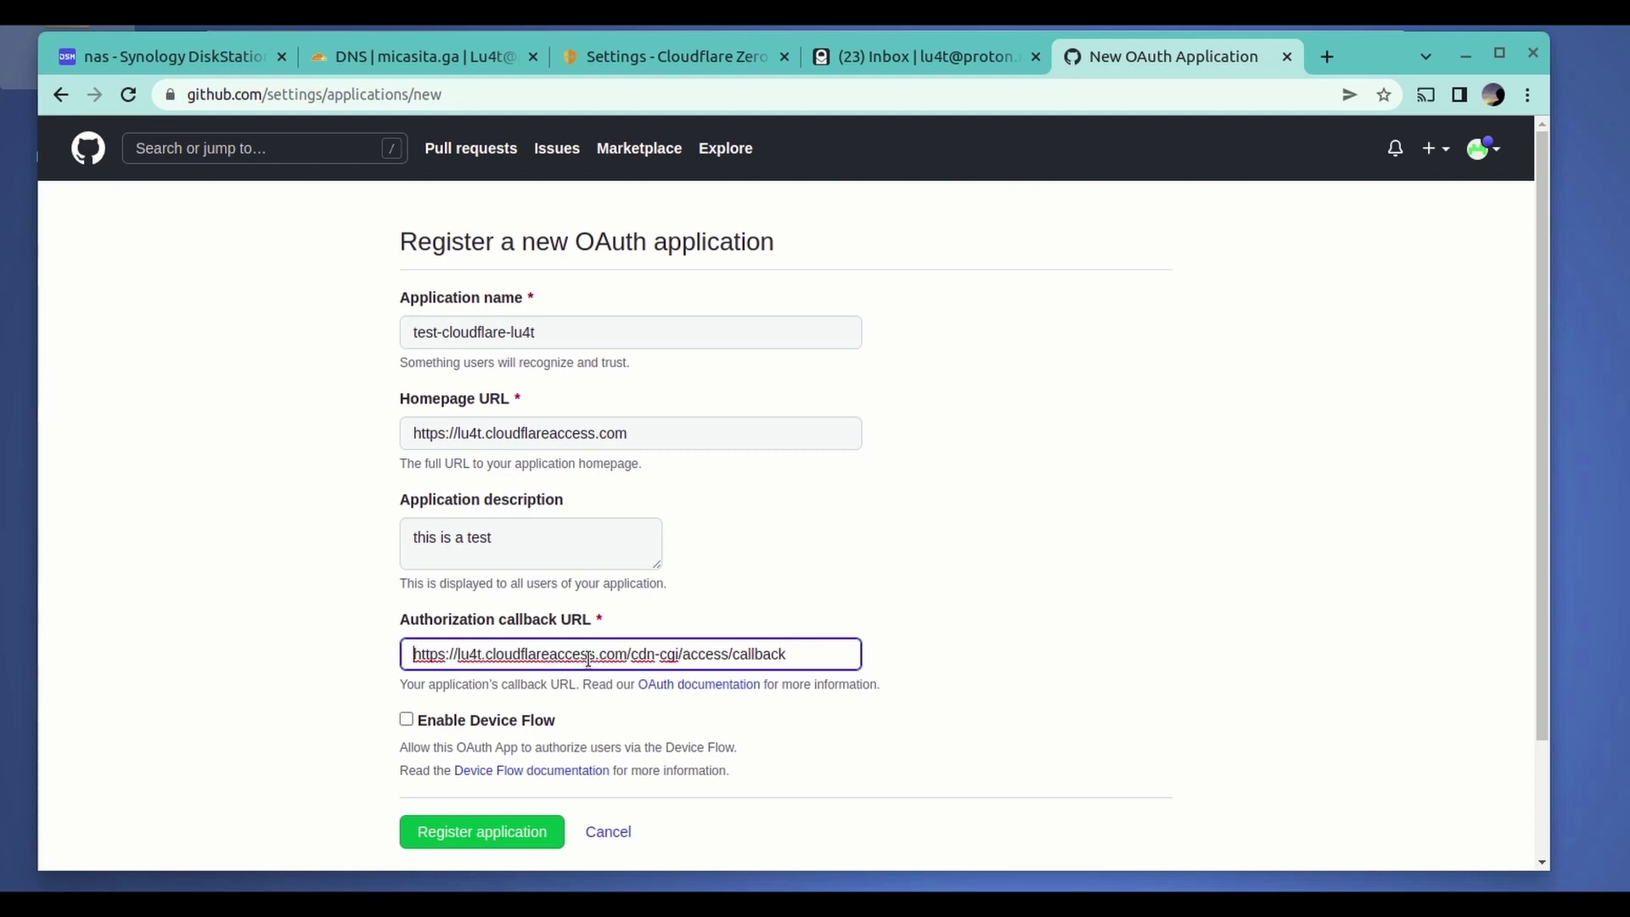
pyautogui.click(407, 719)
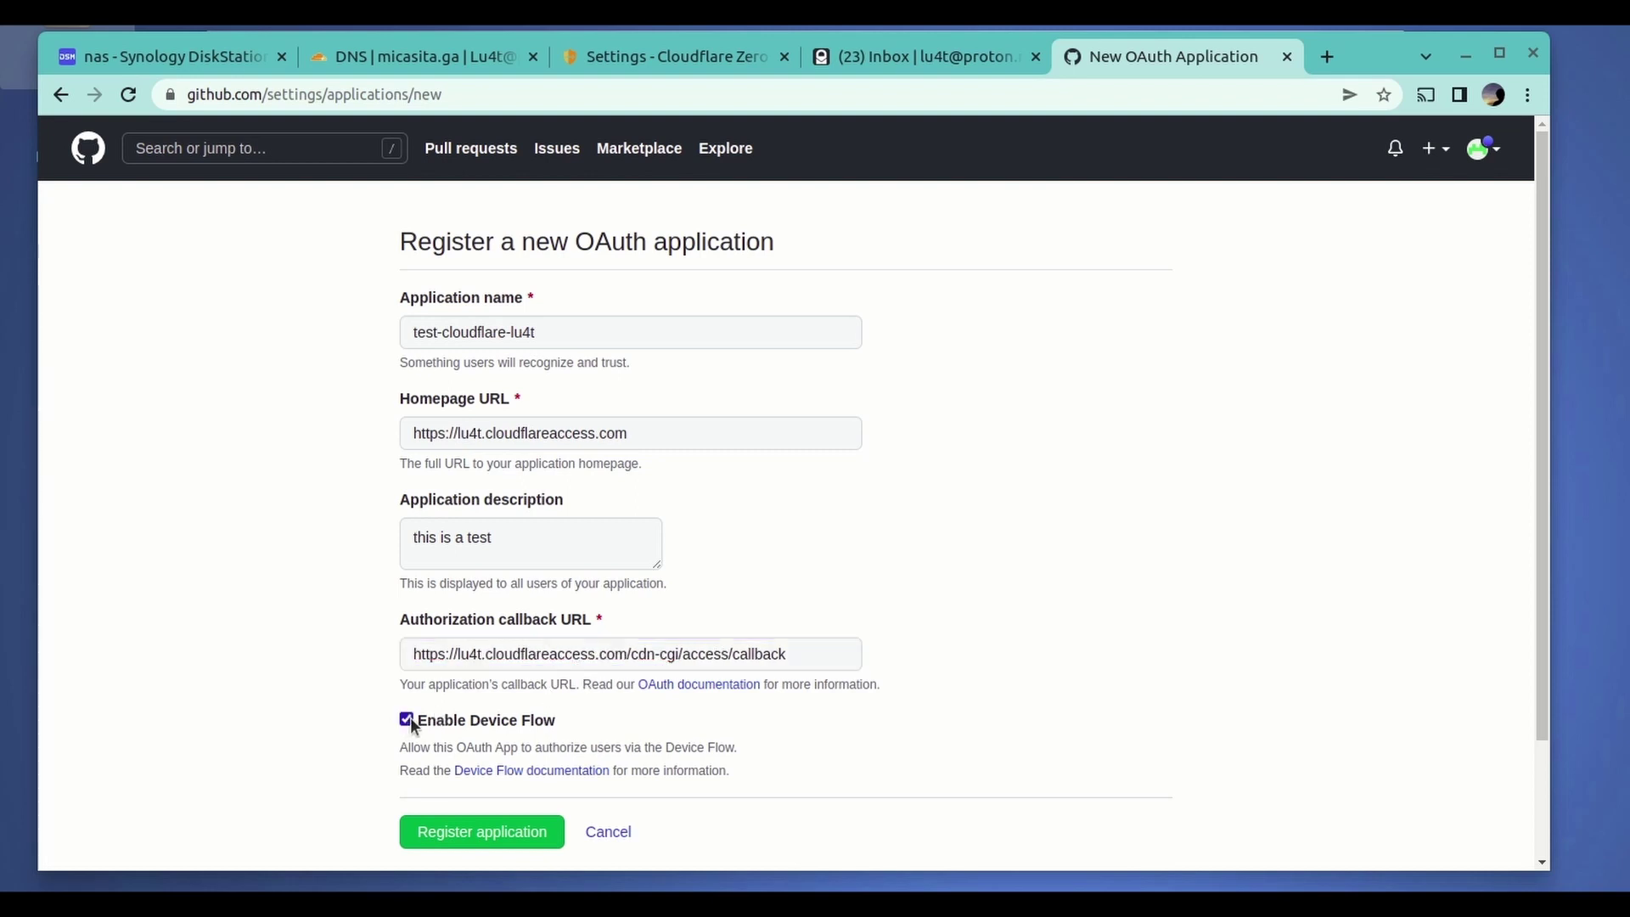
# - Register the test-cloudflare-lu4t OAuth app and copy its Client ID
pyautogui.click(472, 832)
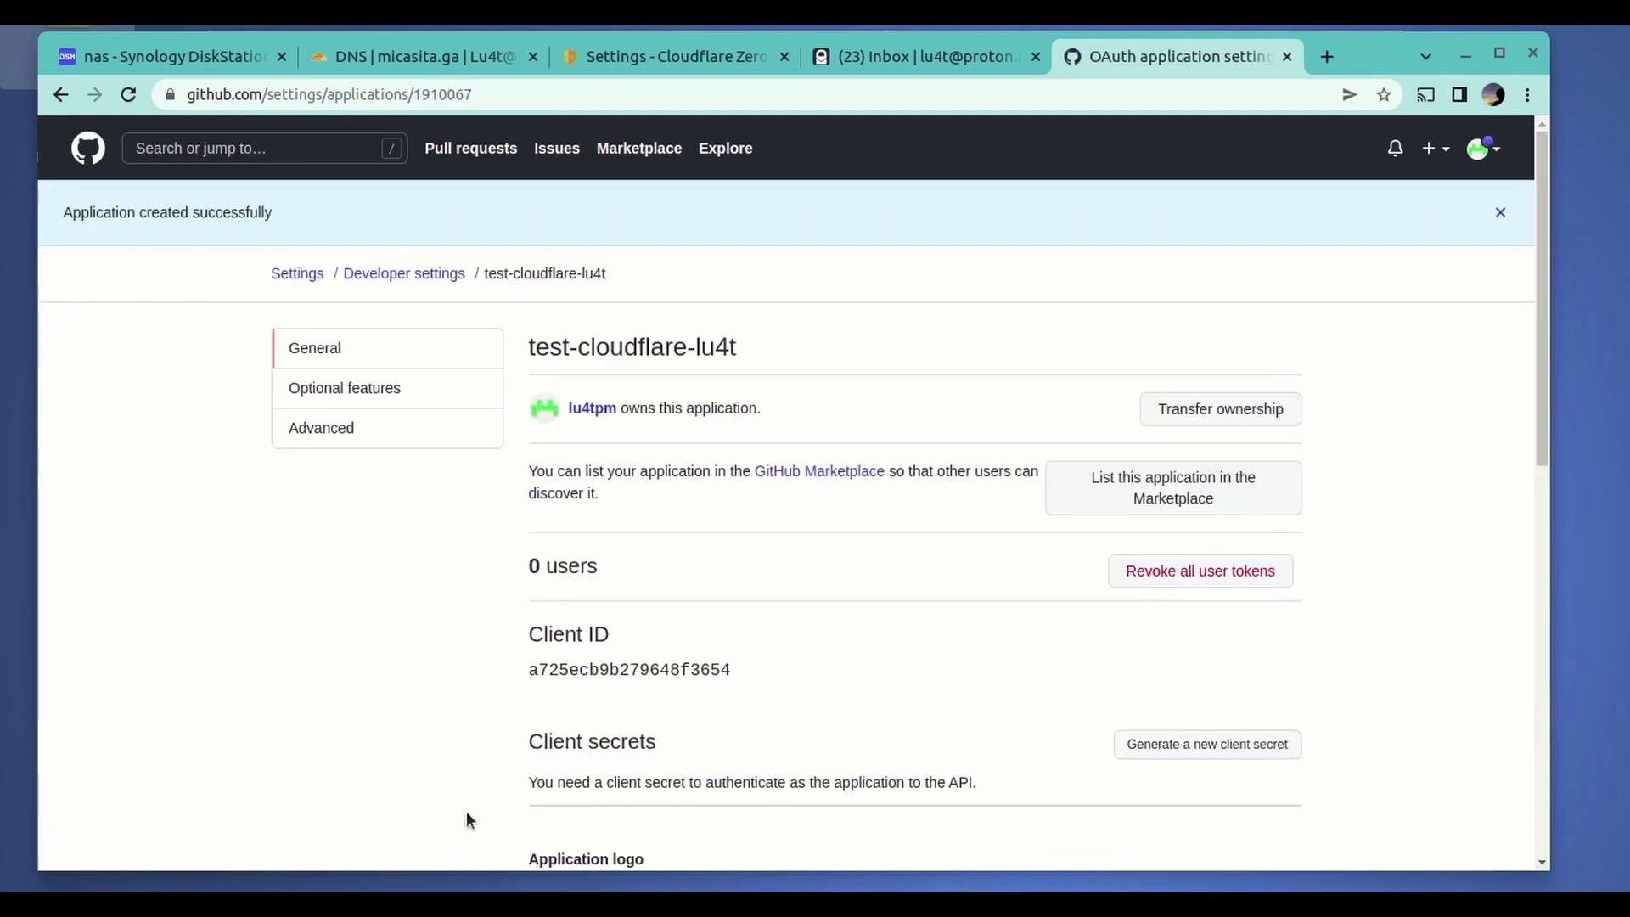
pyautogui.scroll(-2, 674, 635)
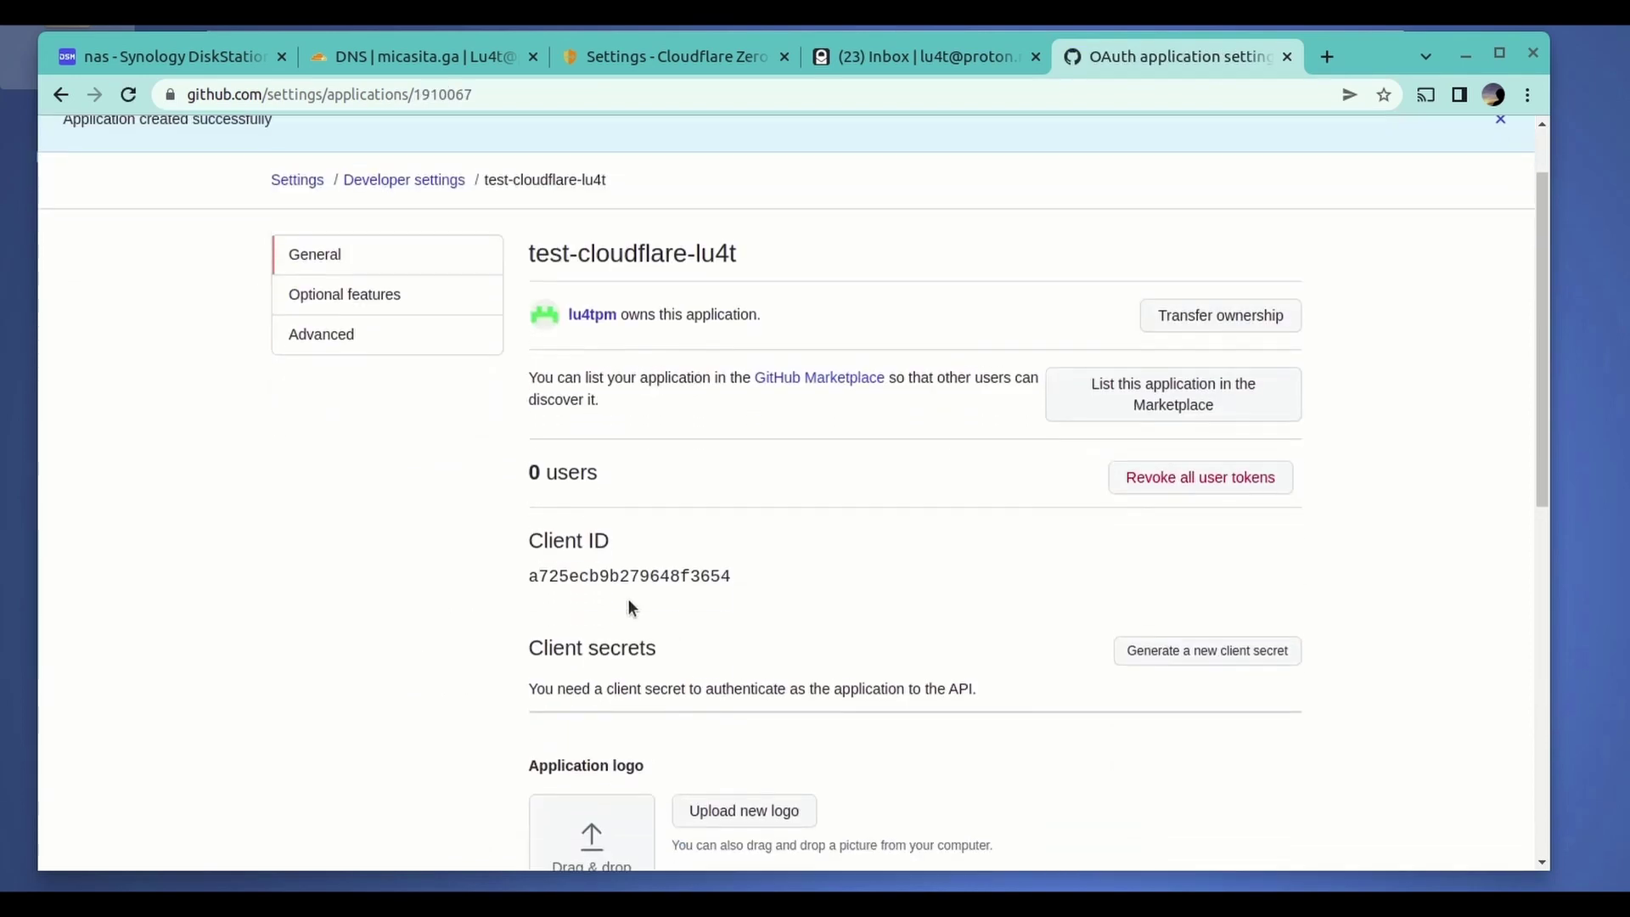
pyautogui.doubleClick(612, 580)
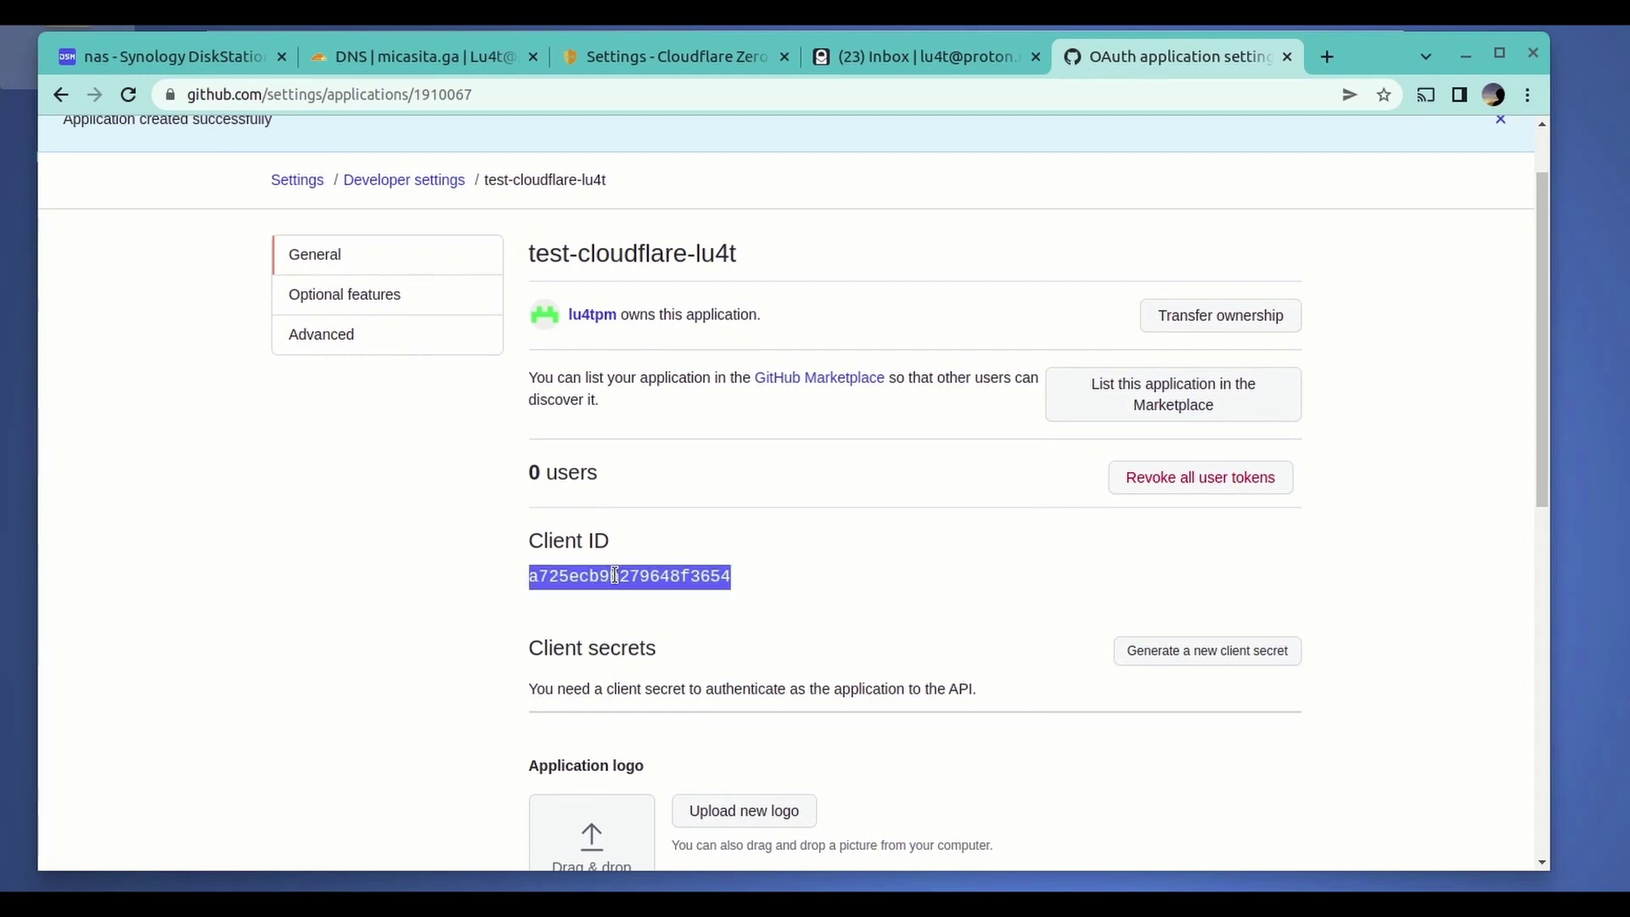
pyautogui.rightClick(524, 572)
pyautogui.click(667, 592)
# - Paste the Client ID as Cloudflare's App ID and name the login method 'GitHub - auth'
pyautogui.click(654, 51)
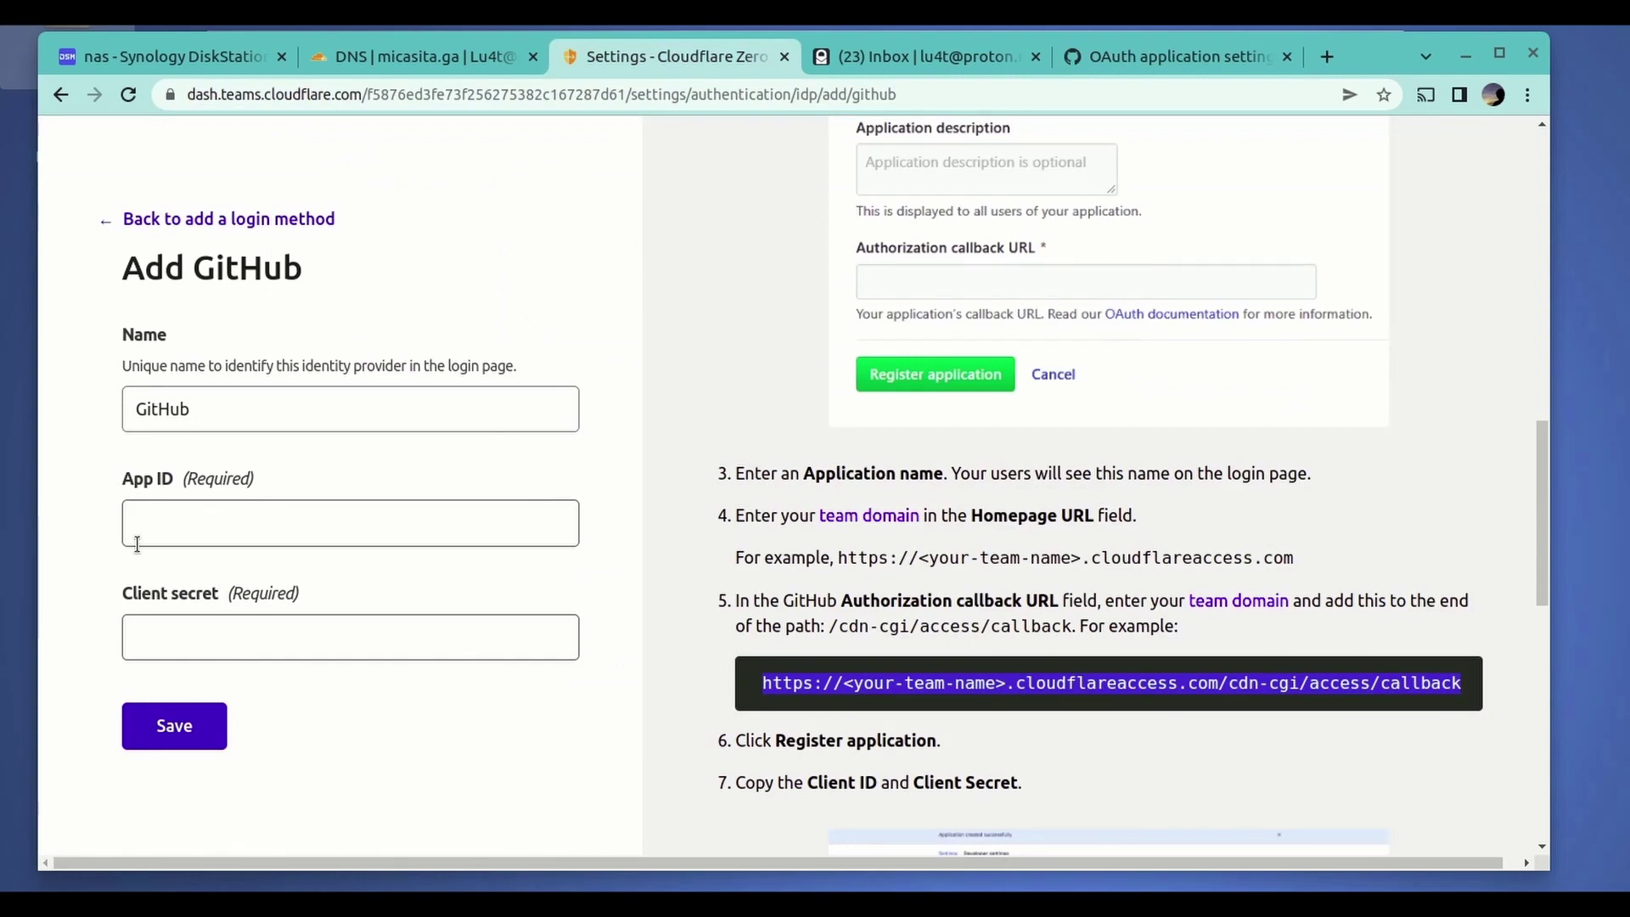
pyautogui.click(189, 527)
pyautogui.hotkey('ctrl', 'v')
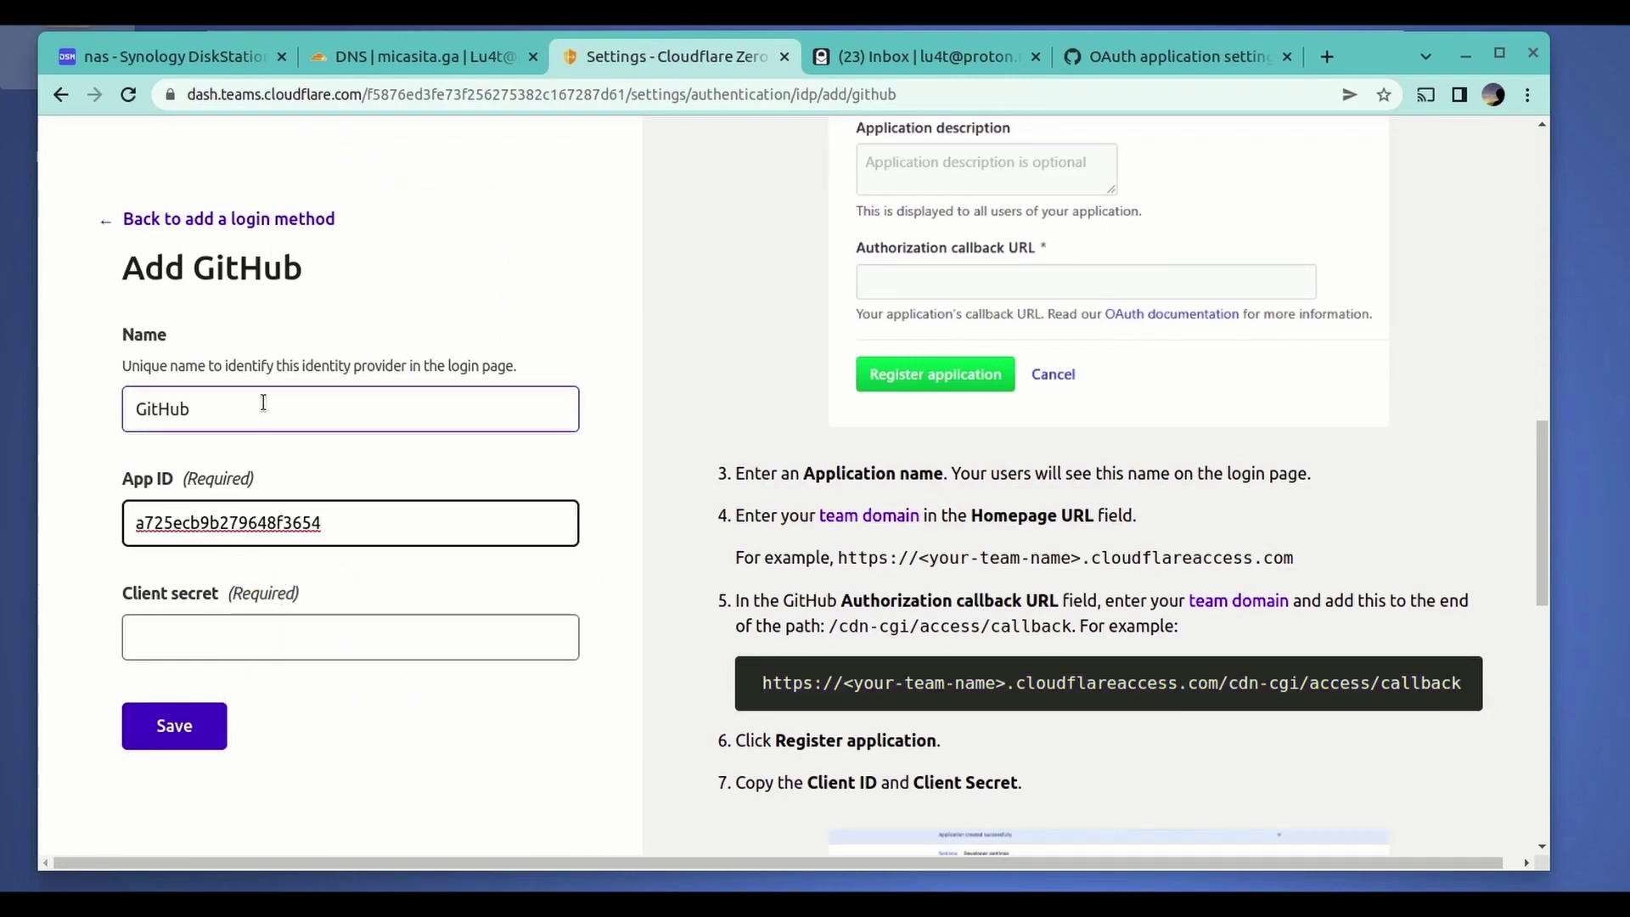
pyautogui.click(263, 403)
pyautogui.write('- auth')
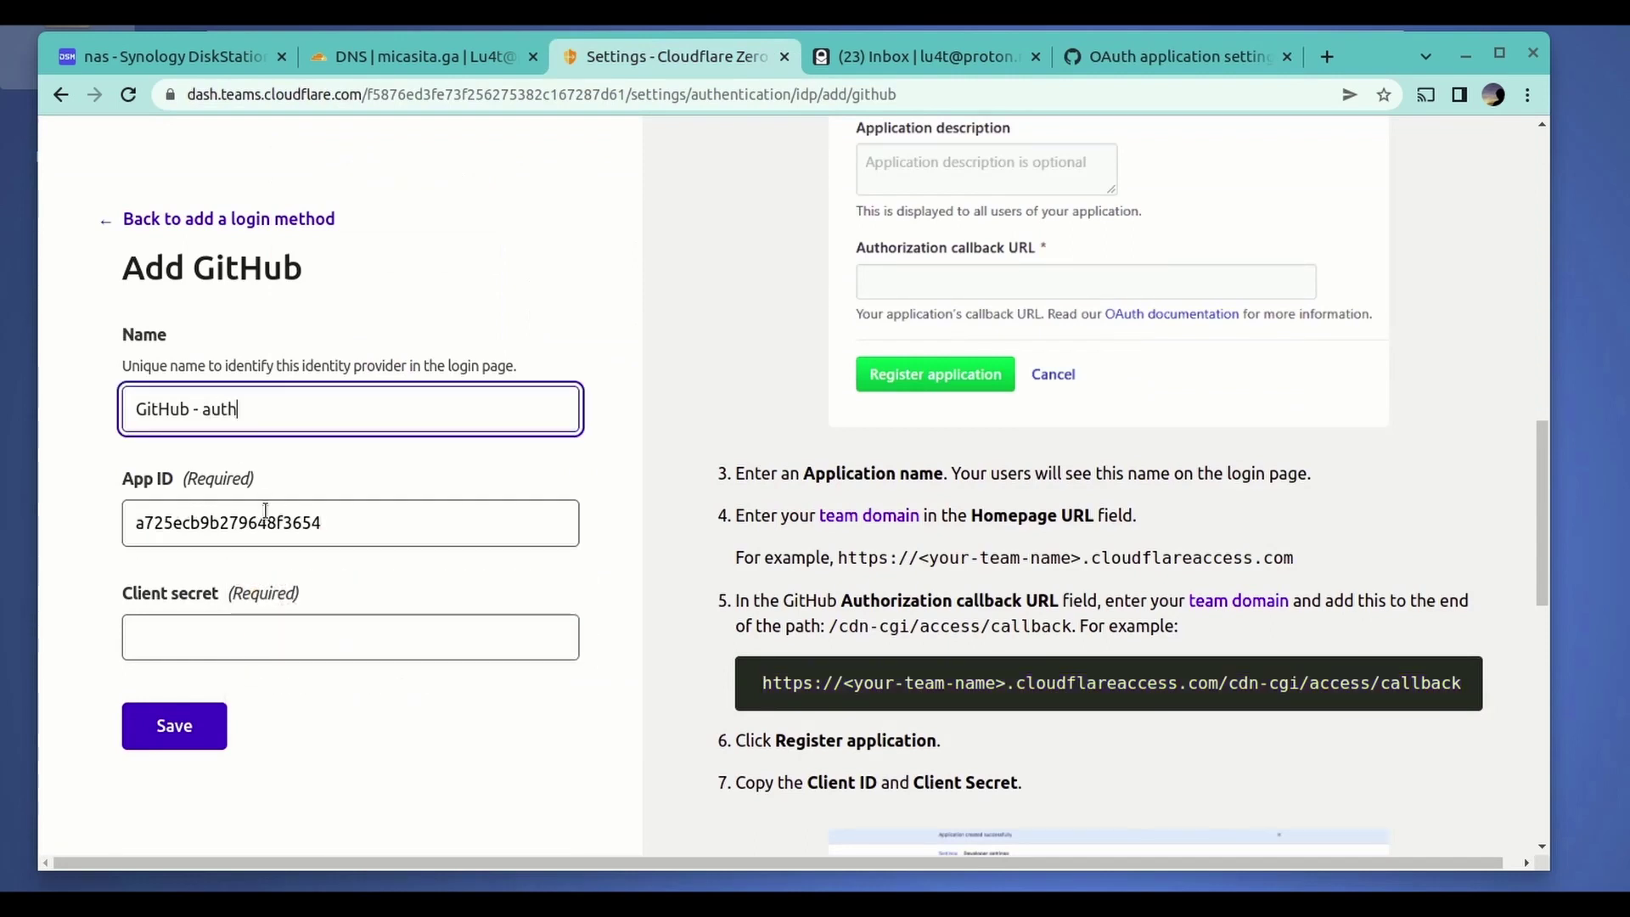
pyautogui.click(311, 635)
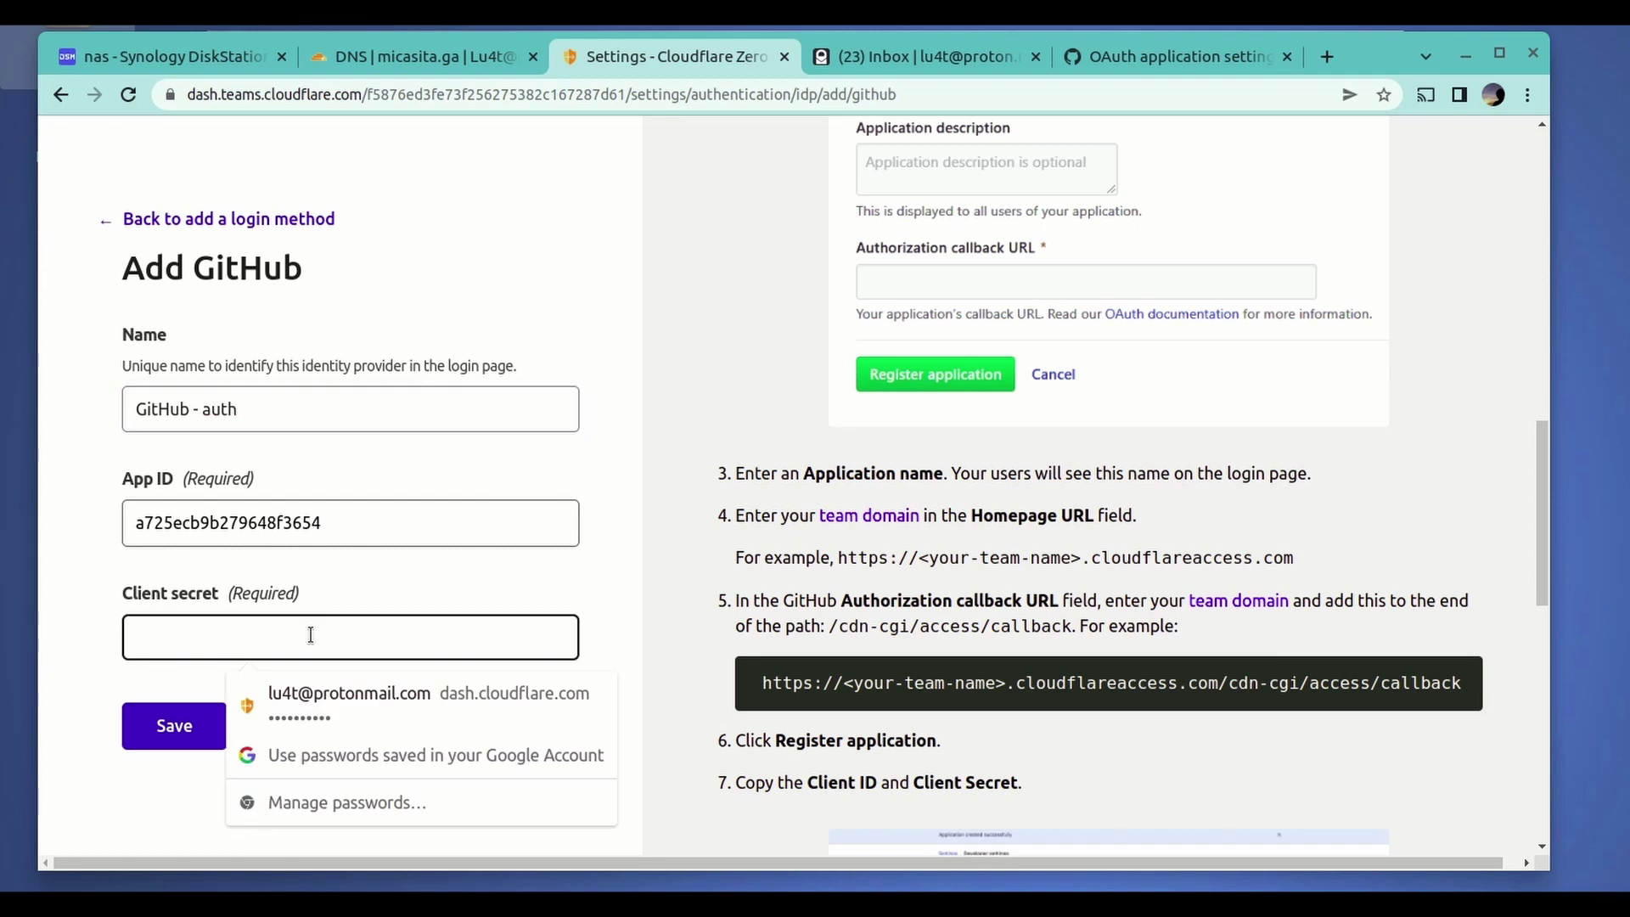
pyautogui.click(348, 594)
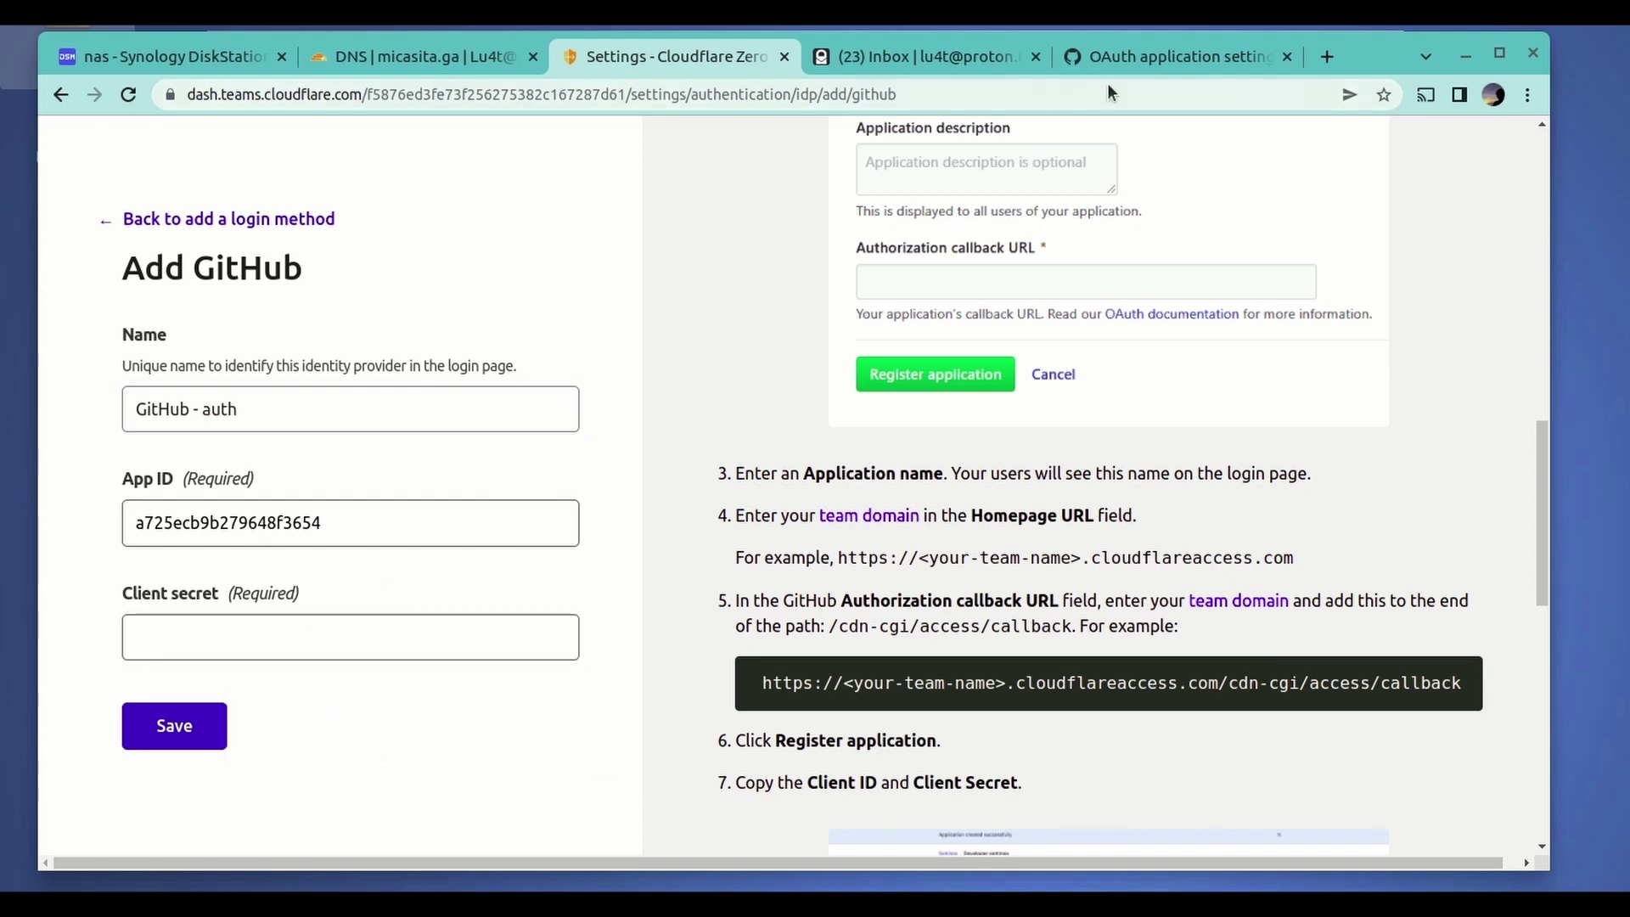
# - Generate a new client secret for the GitHub OAuth app
pyautogui.click(1145, 61)
pyautogui.scroll(-2, 1100, 392)
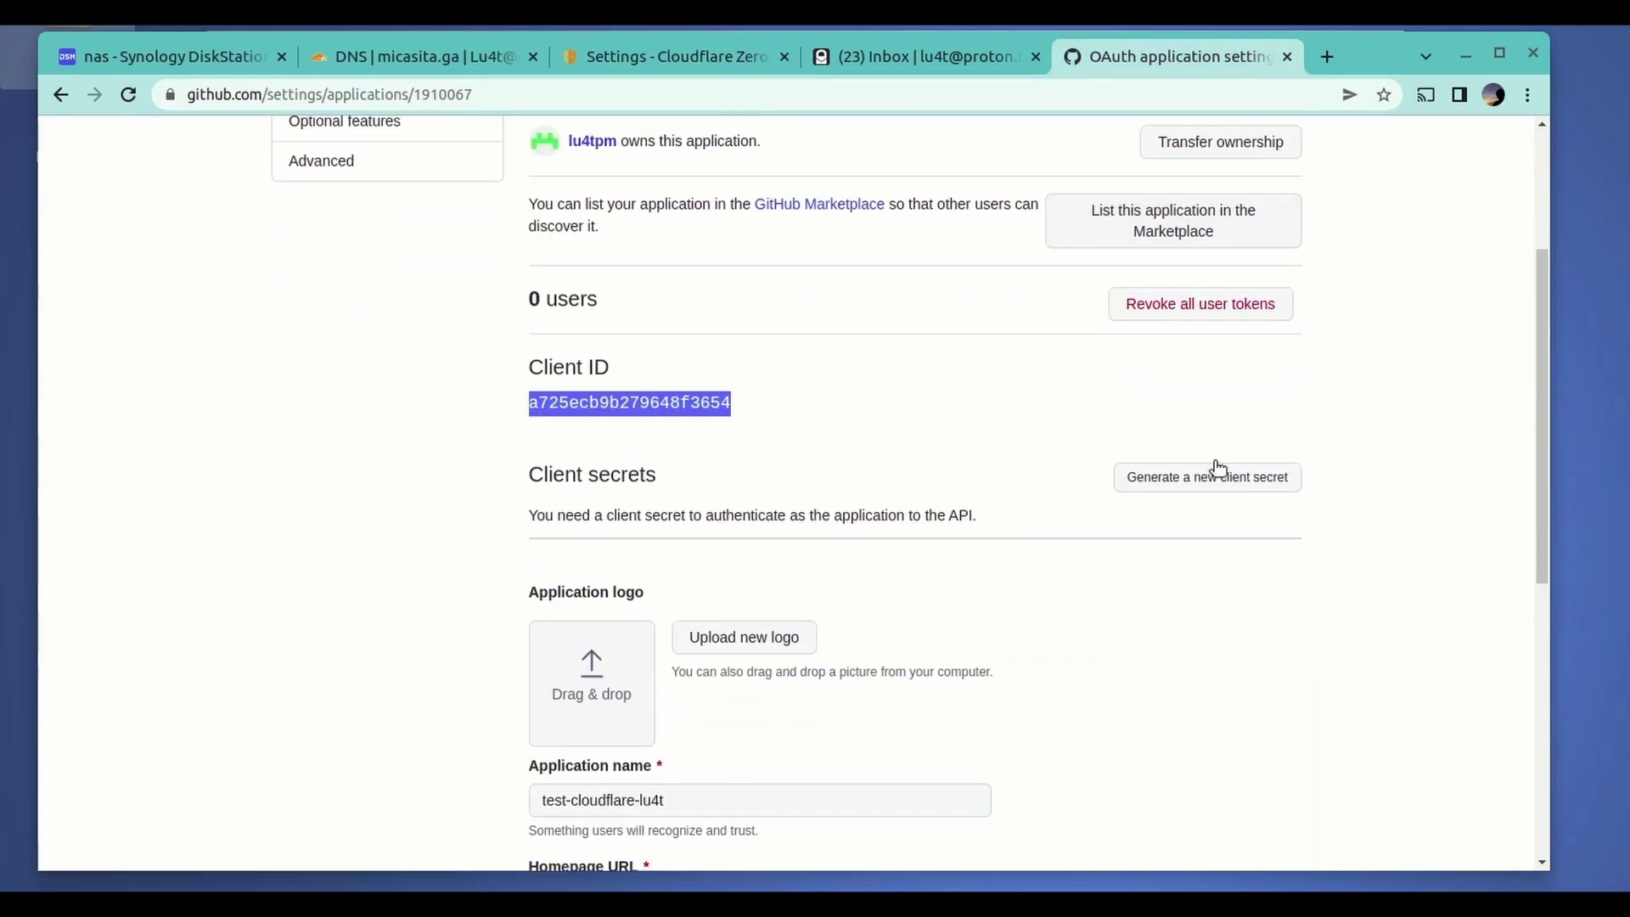
pyautogui.click(1223, 488)
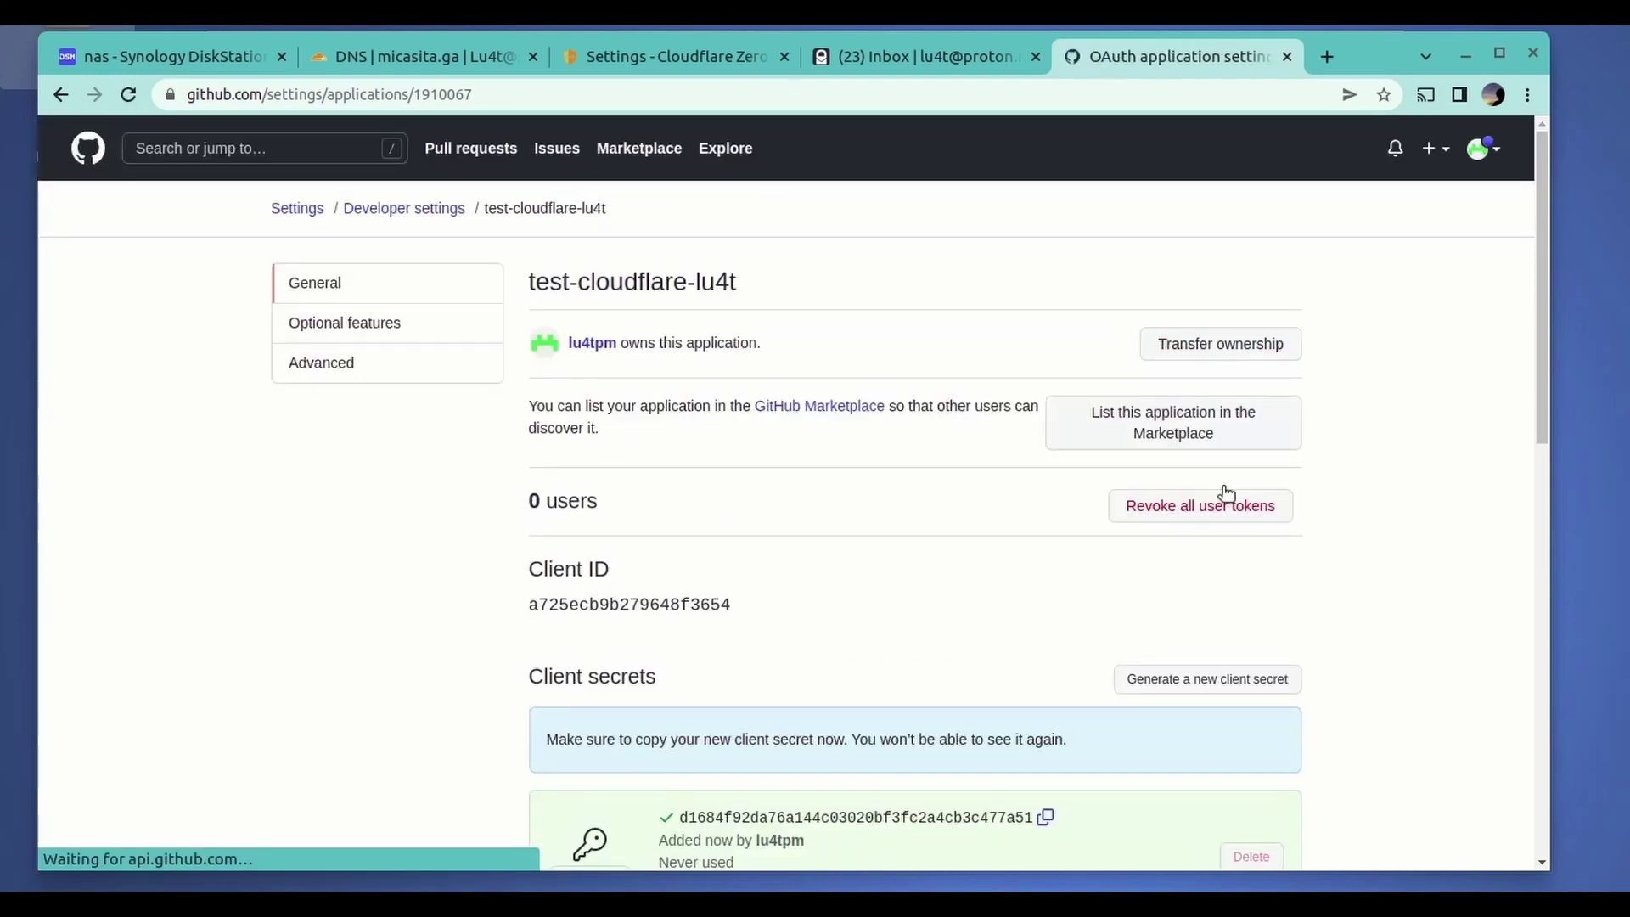
pyautogui.scroll(-2, 860, 610)
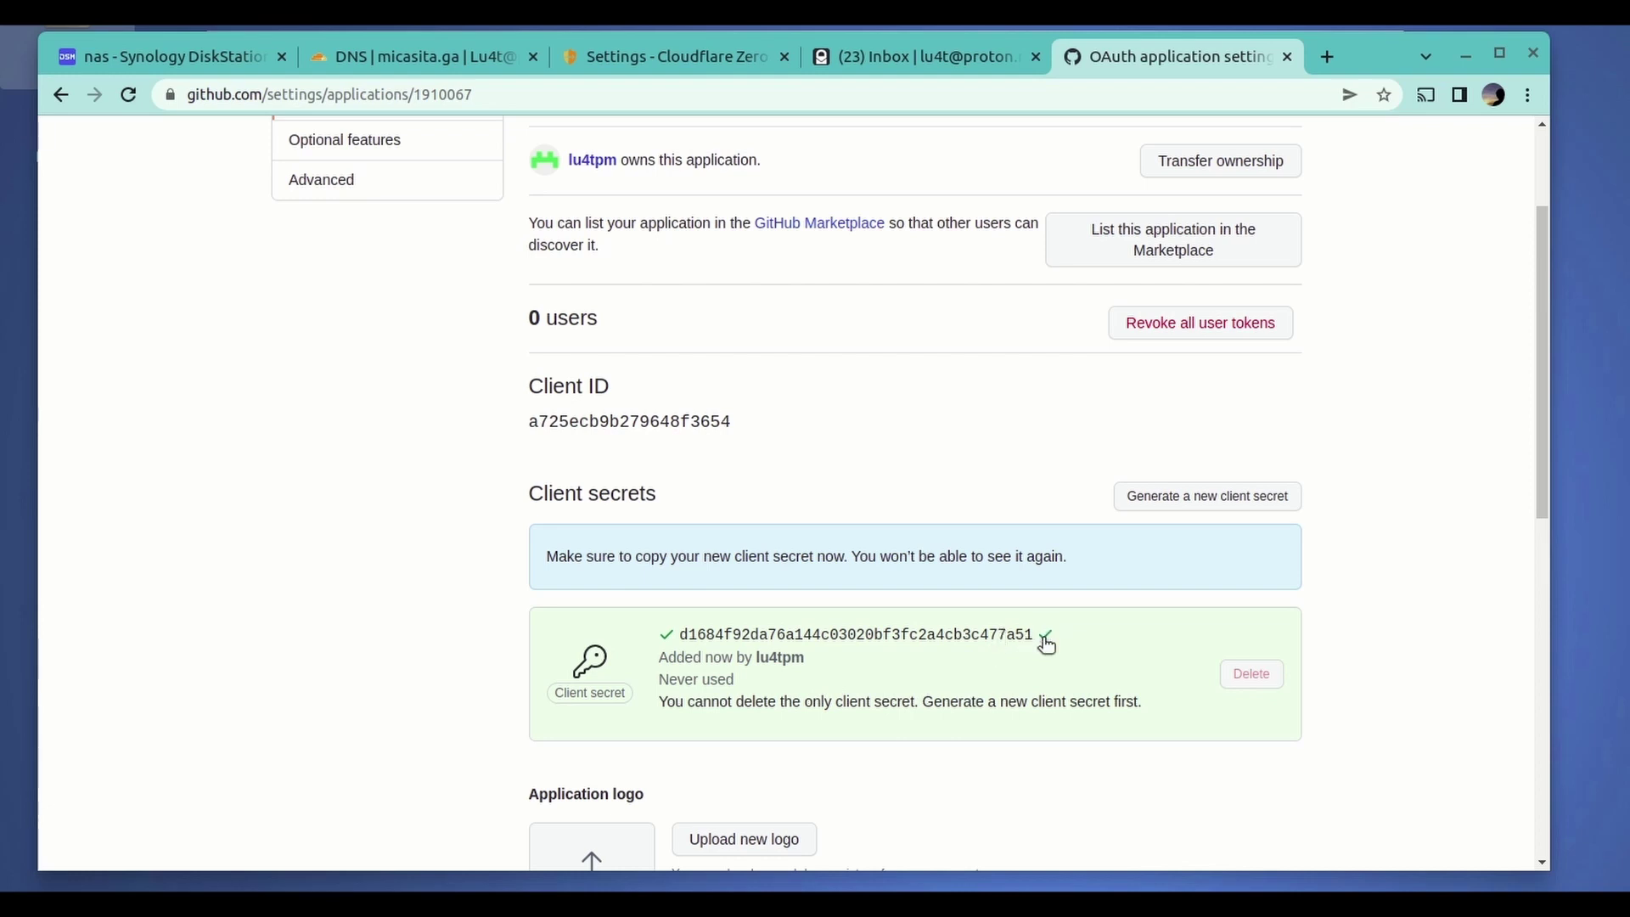
# - Paste the new client secret into Cloudflare's GitHub - auth form and save it
pyautogui.click(675, 58)
pyautogui.click(242, 630)
pyautogui.hotkey('ctrl', 'v')
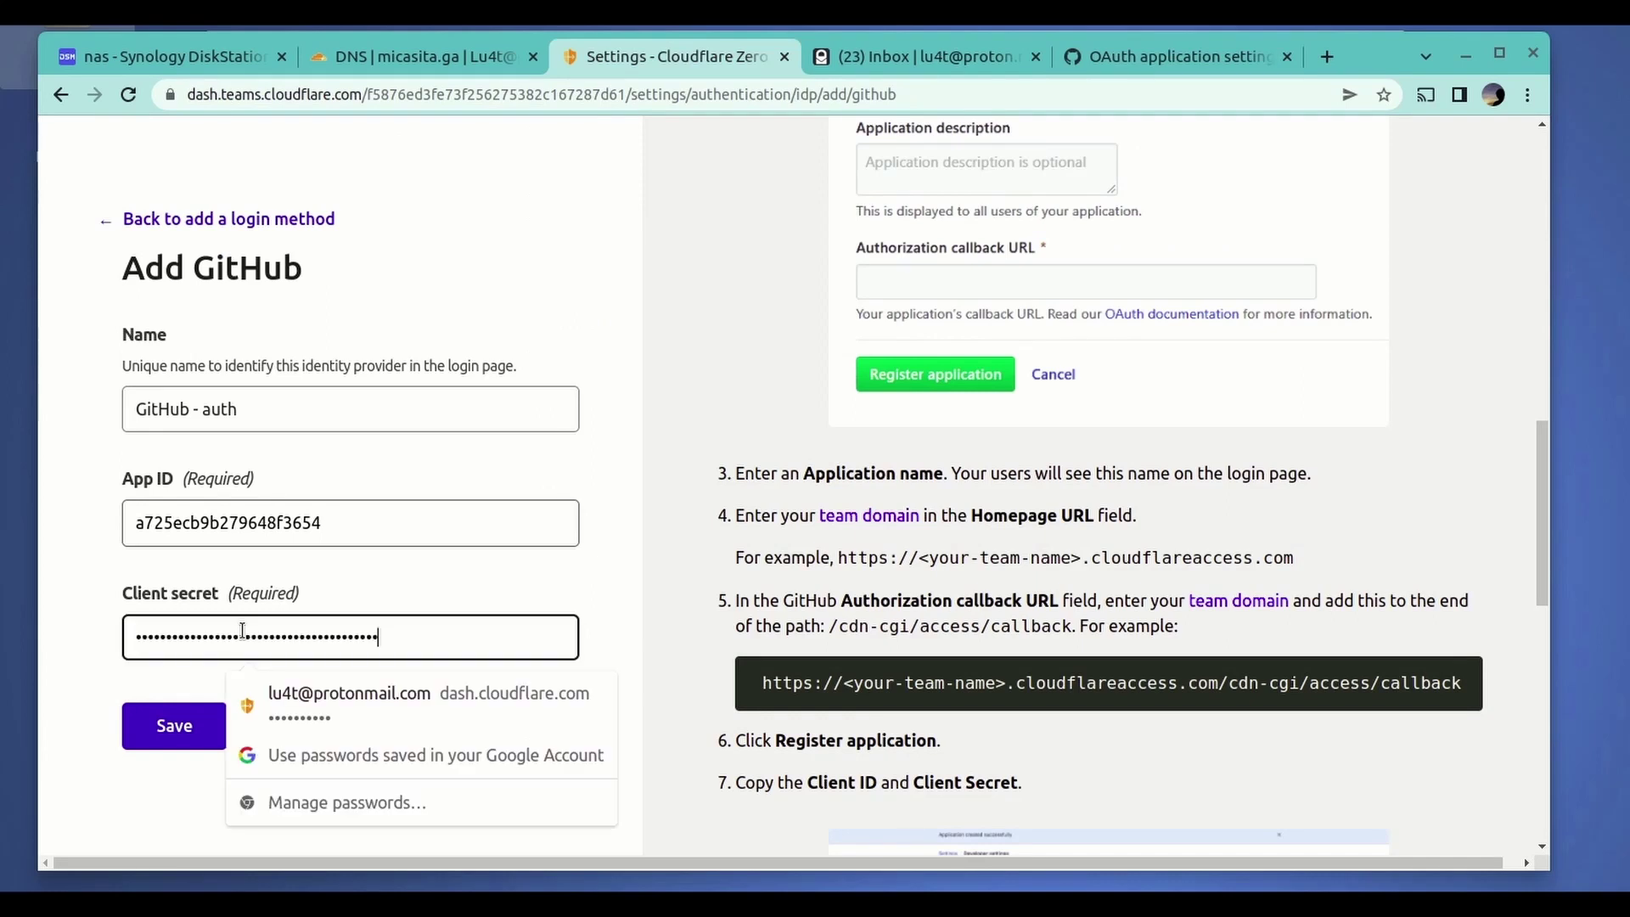
pyautogui.click(176, 732)
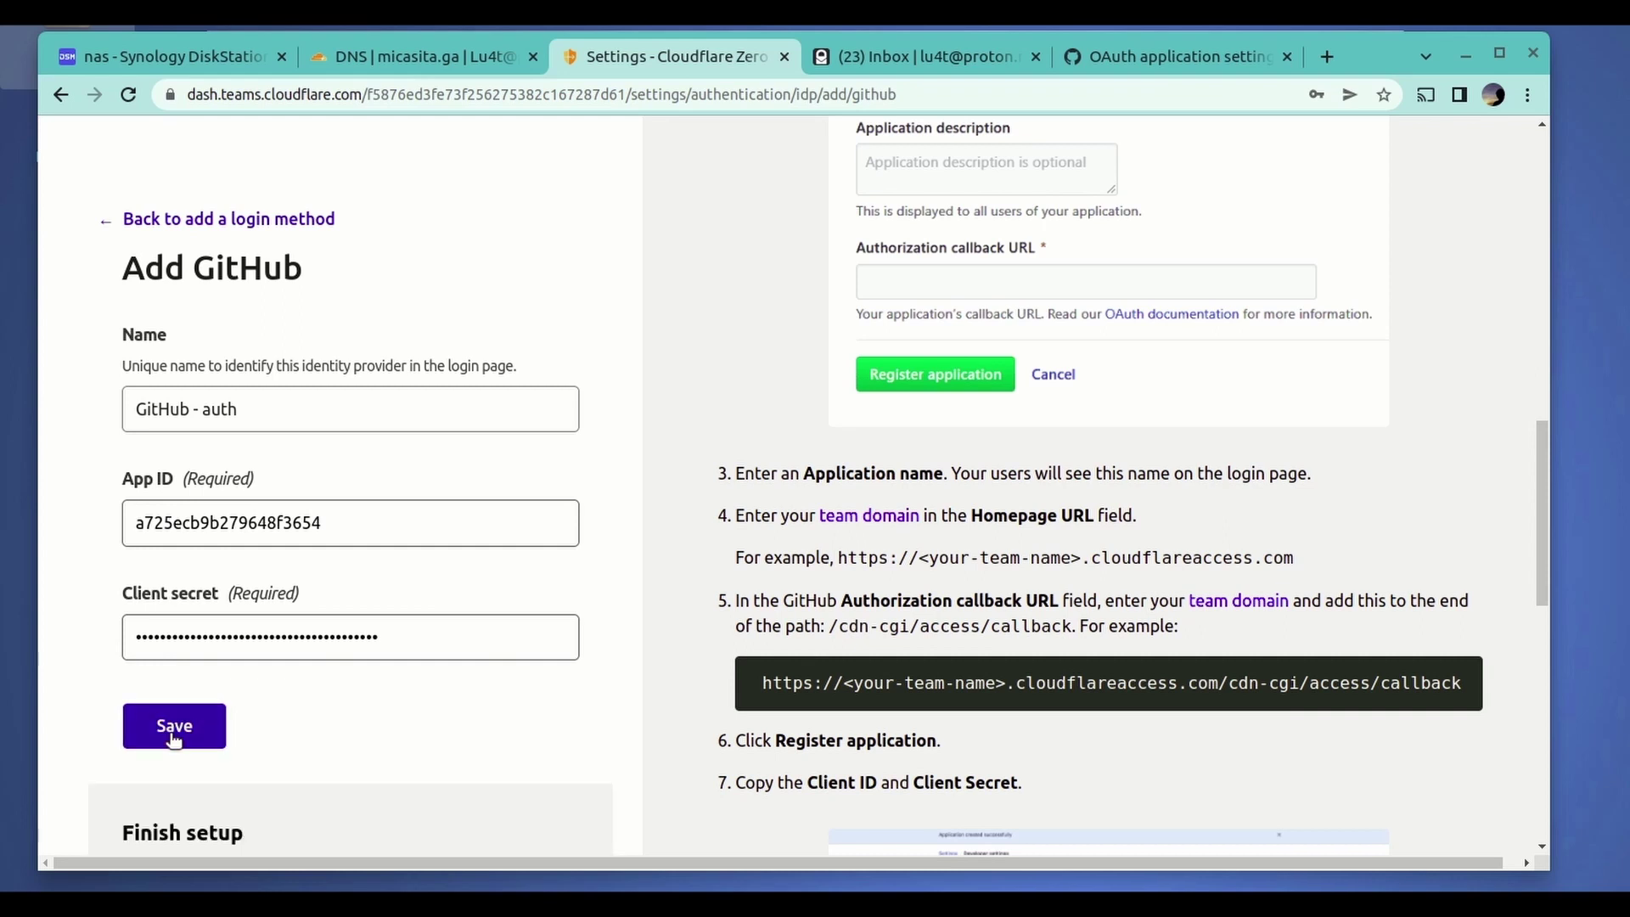
# - Follow the 'finish setup' link to reach GitHub's authorization page
pyautogui.scroll(-1, 381, 731)
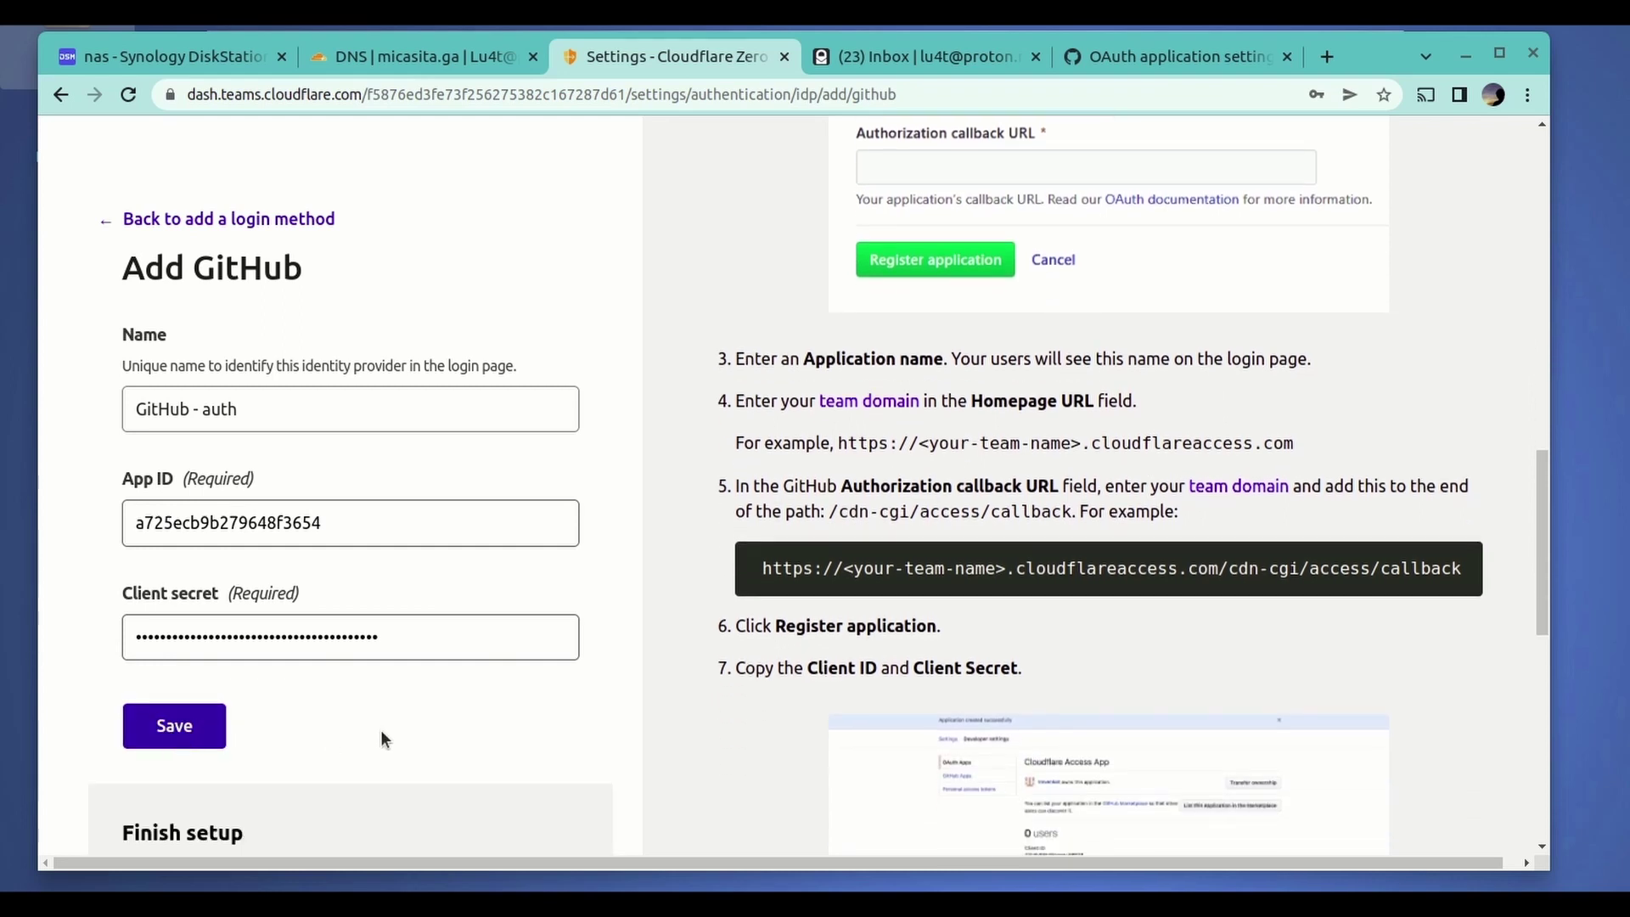
pyautogui.scroll(-2, 638, 679)
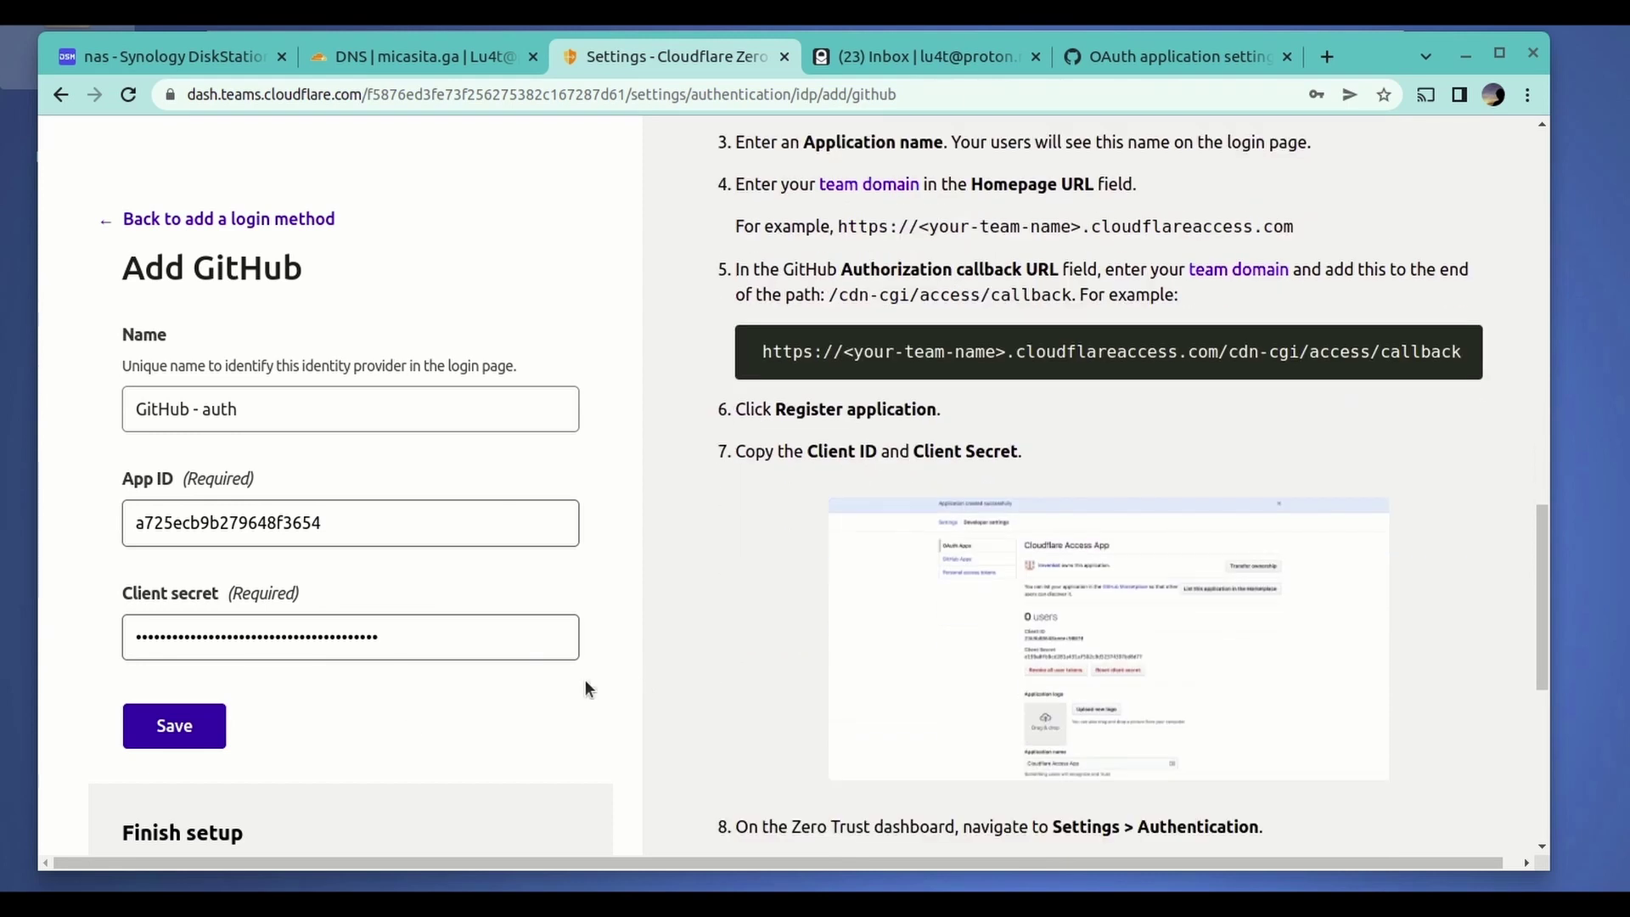
pyautogui.scroll(-5, 63, 694)
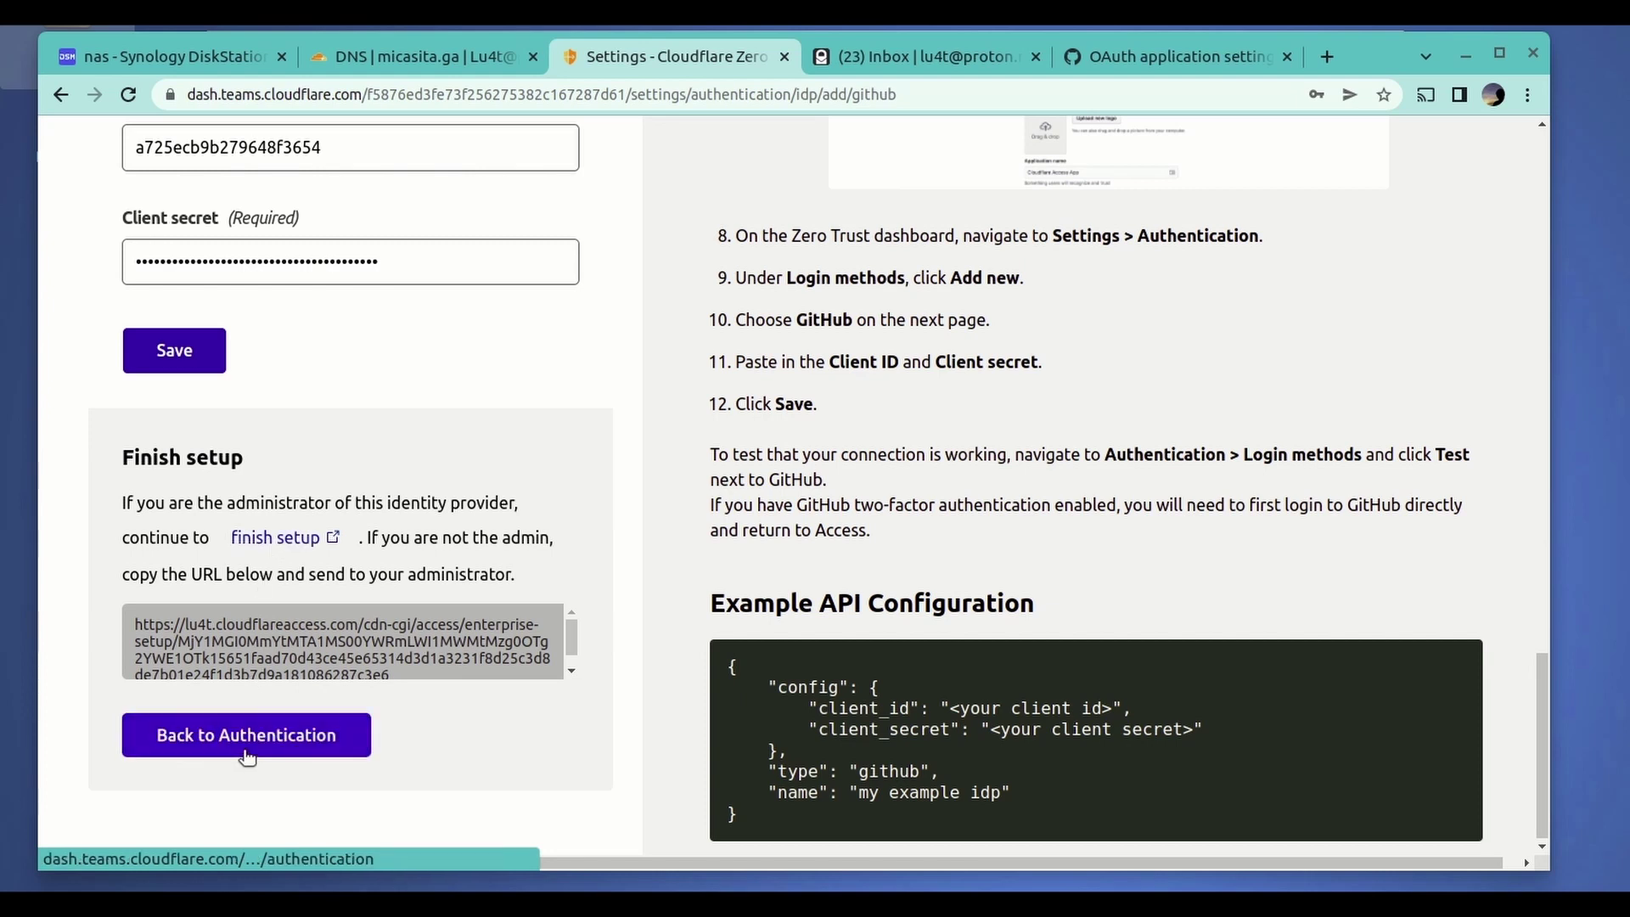
pyautogui.click(281, 540)
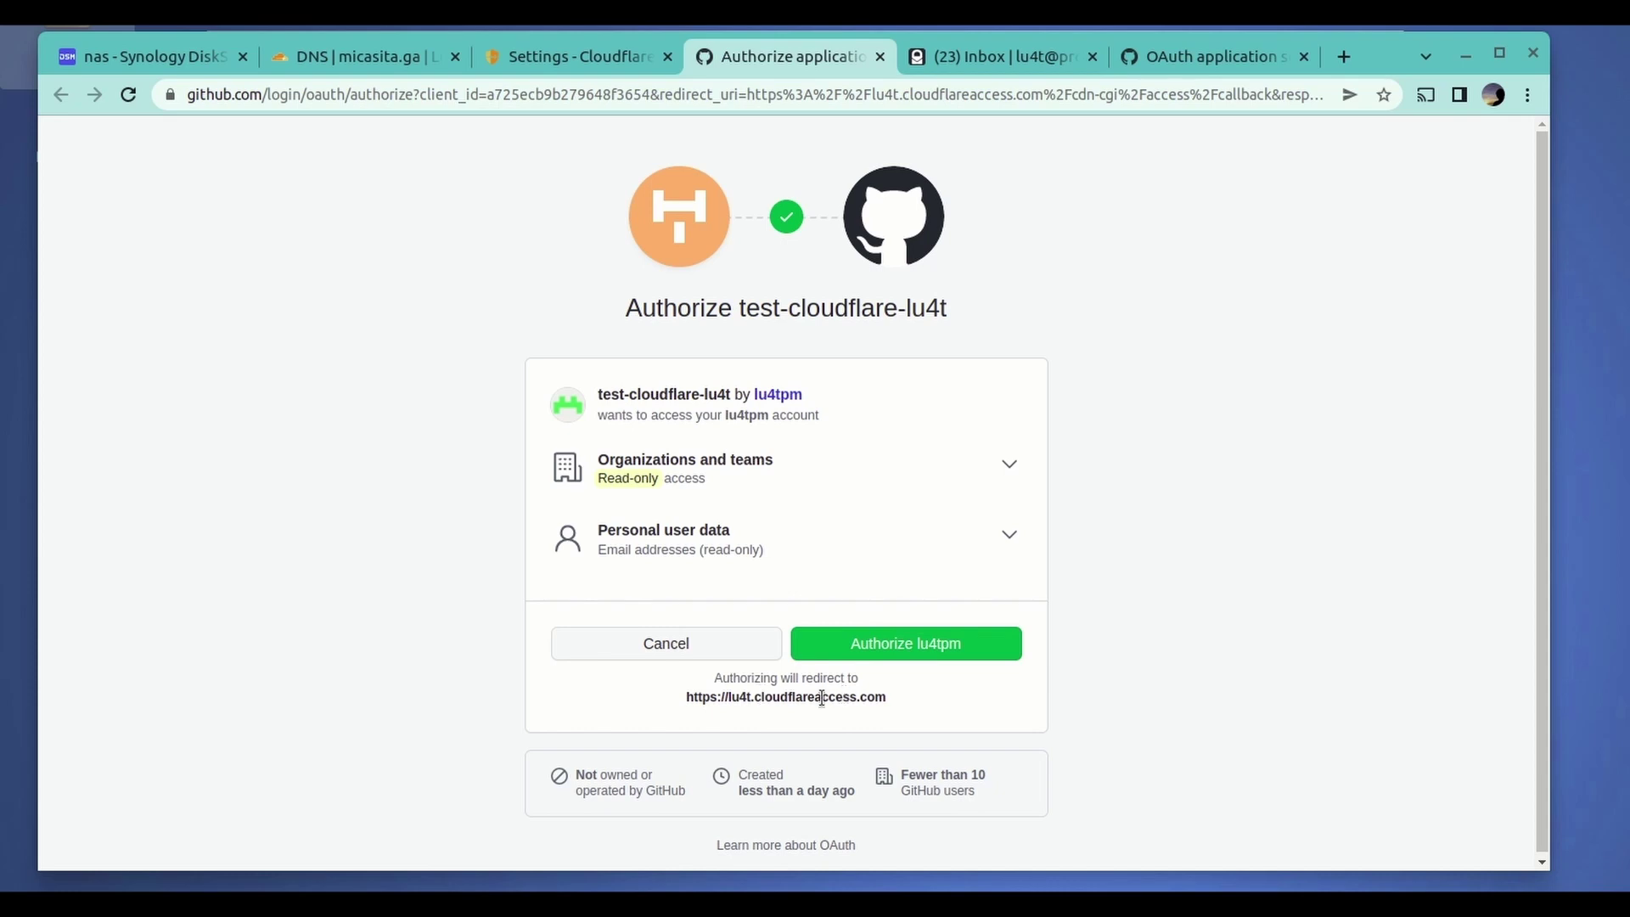
# - Authorize test-cloudflare-lu4t on GitHub and close the success page
pyautogui.click(910, 650)
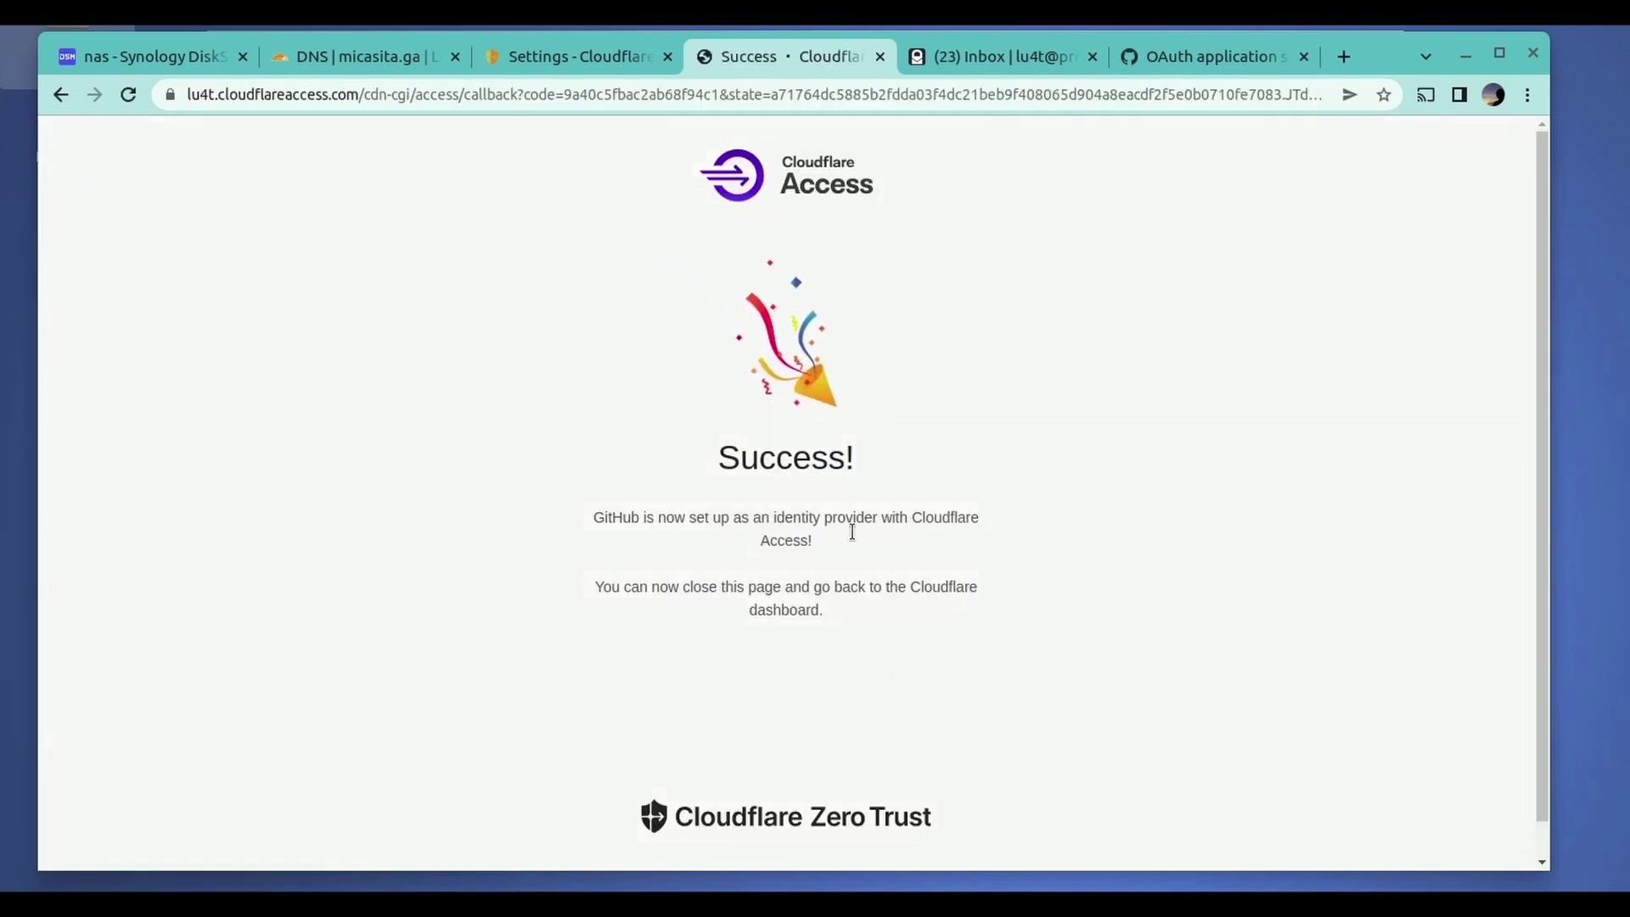
pyautogui.moveTo(699, 270); pyautogui.dragTo(1000, 668)
pyautogui.click(999, 661)
pyautogui.click(881, 57)
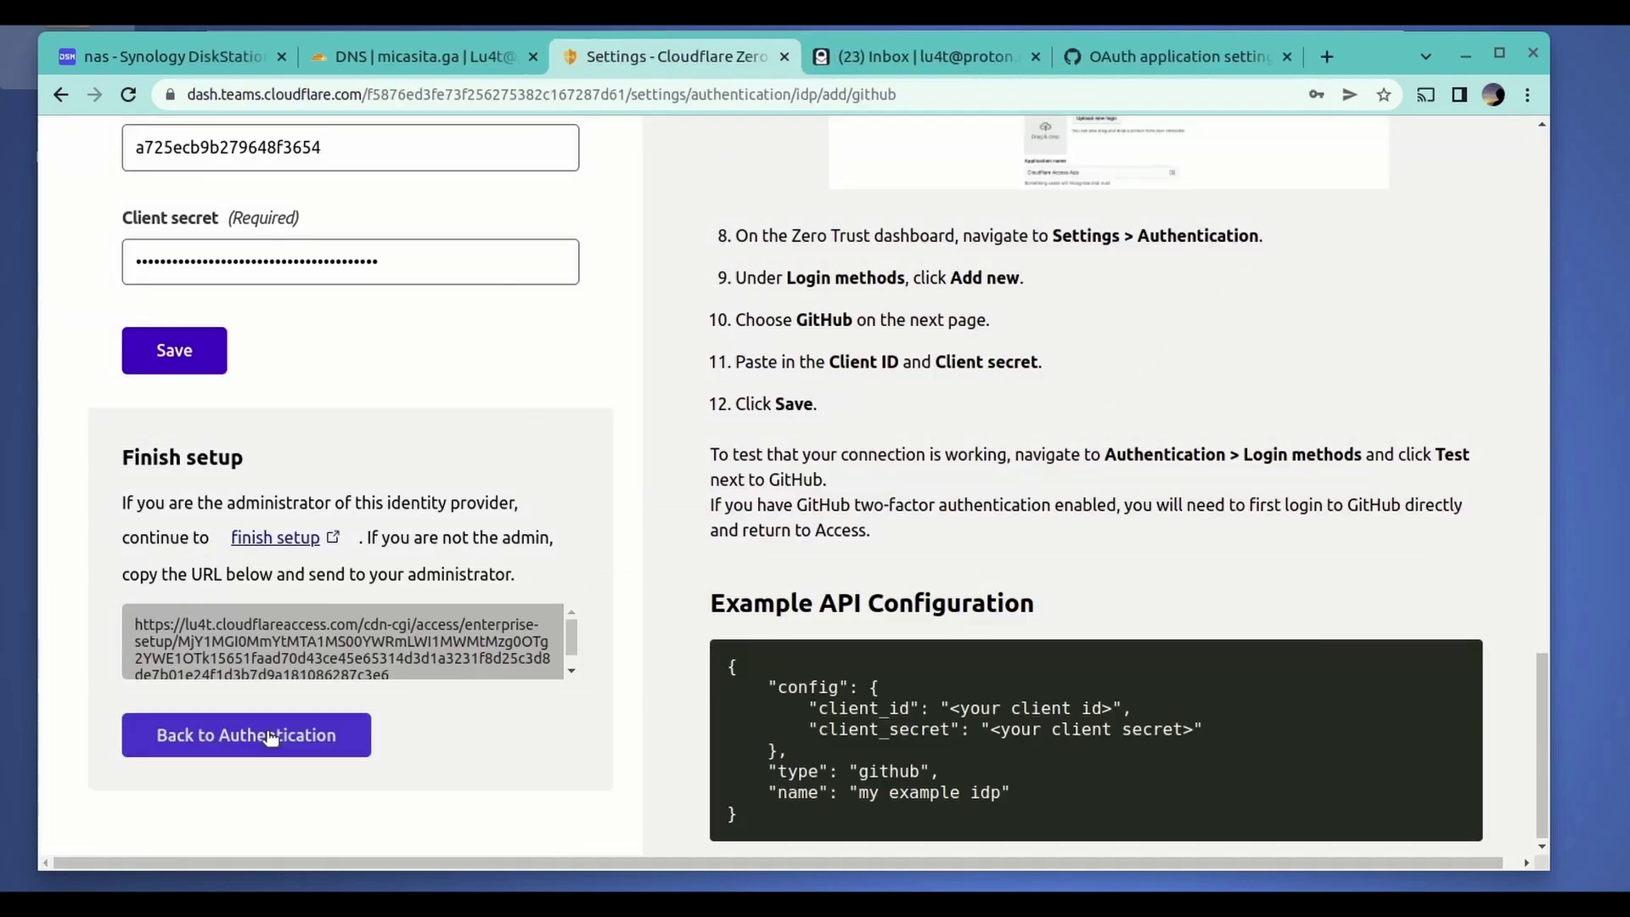
# - Run the GitHub - auth connection test from Authentication, declining password saving, then close it
pyautogui.click(239, 737)
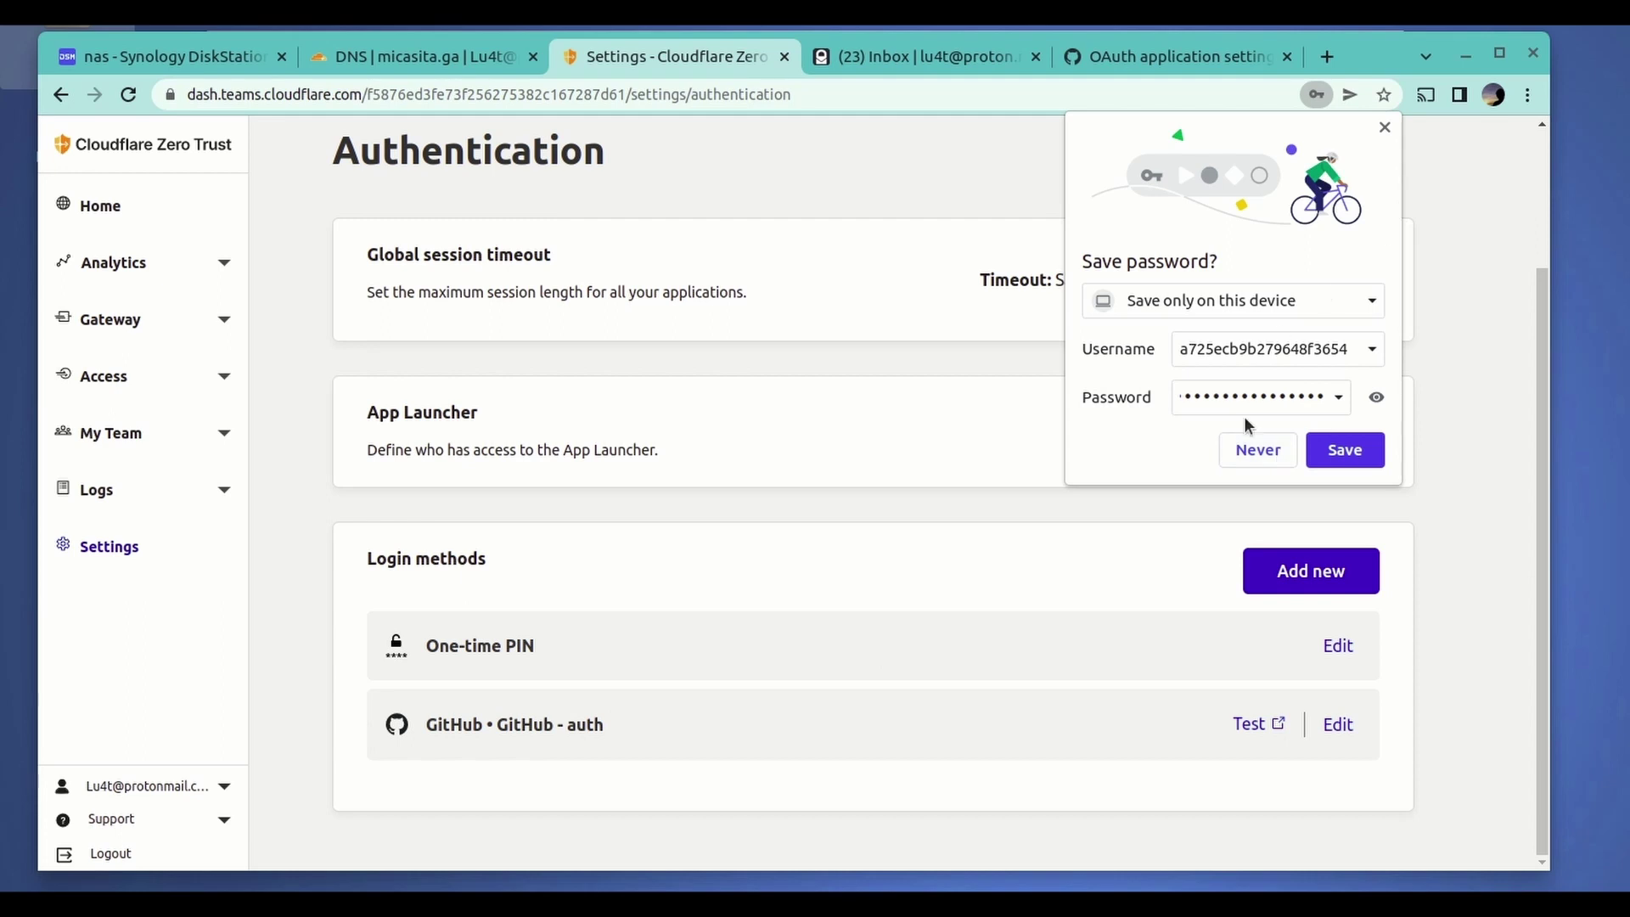
pyautogui.click(1253, 451)
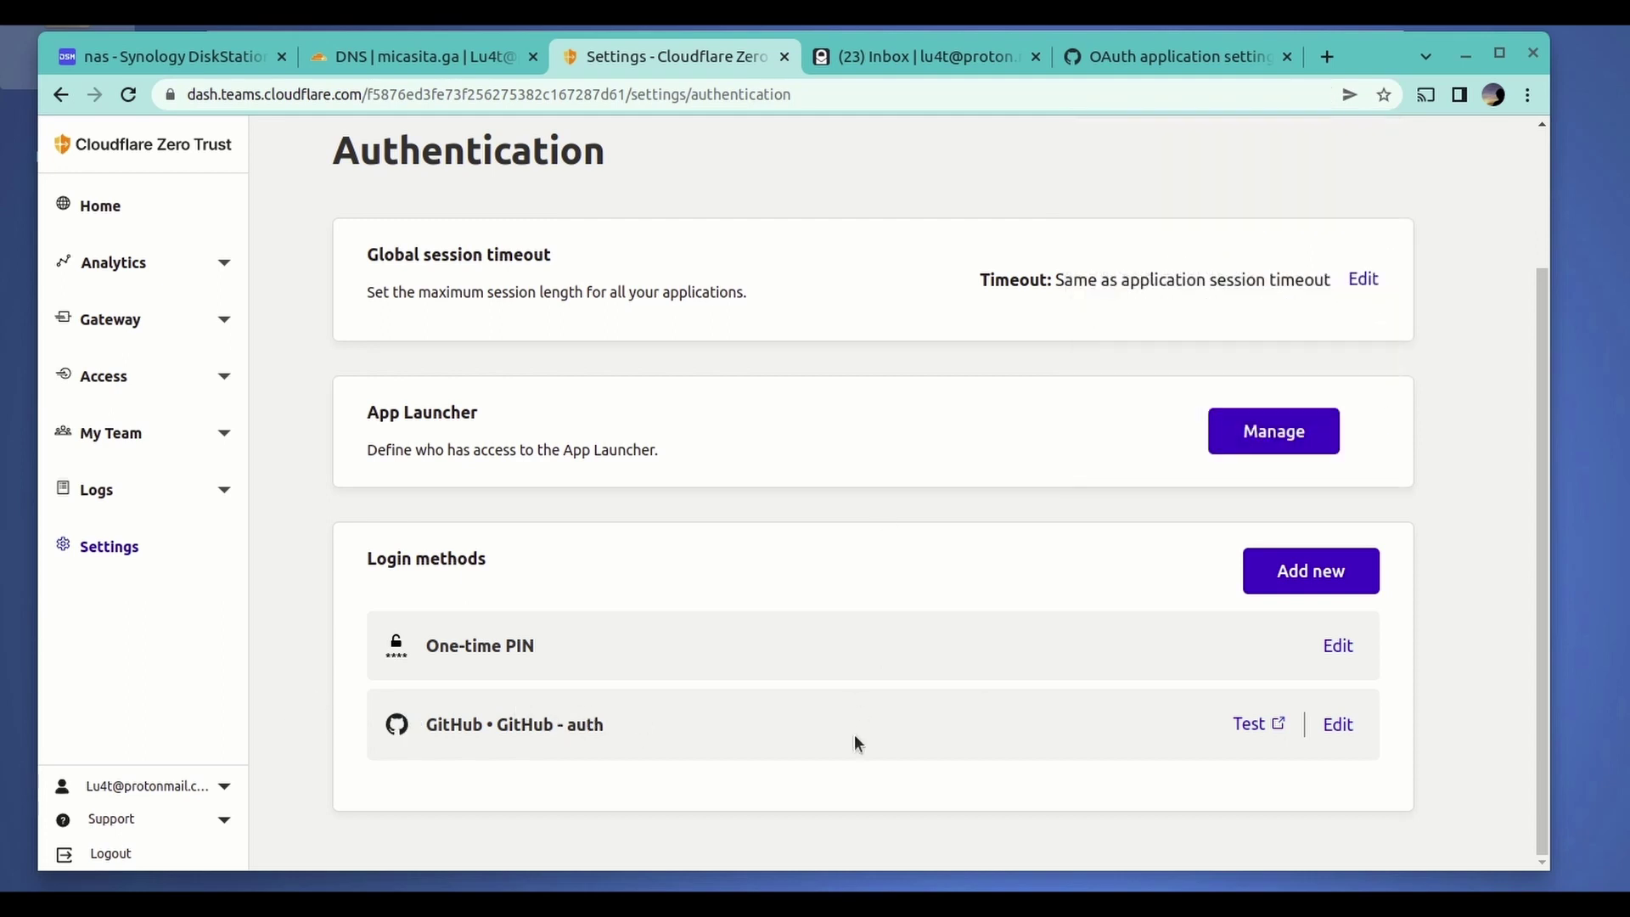
pyautogui.click(1250, 724)
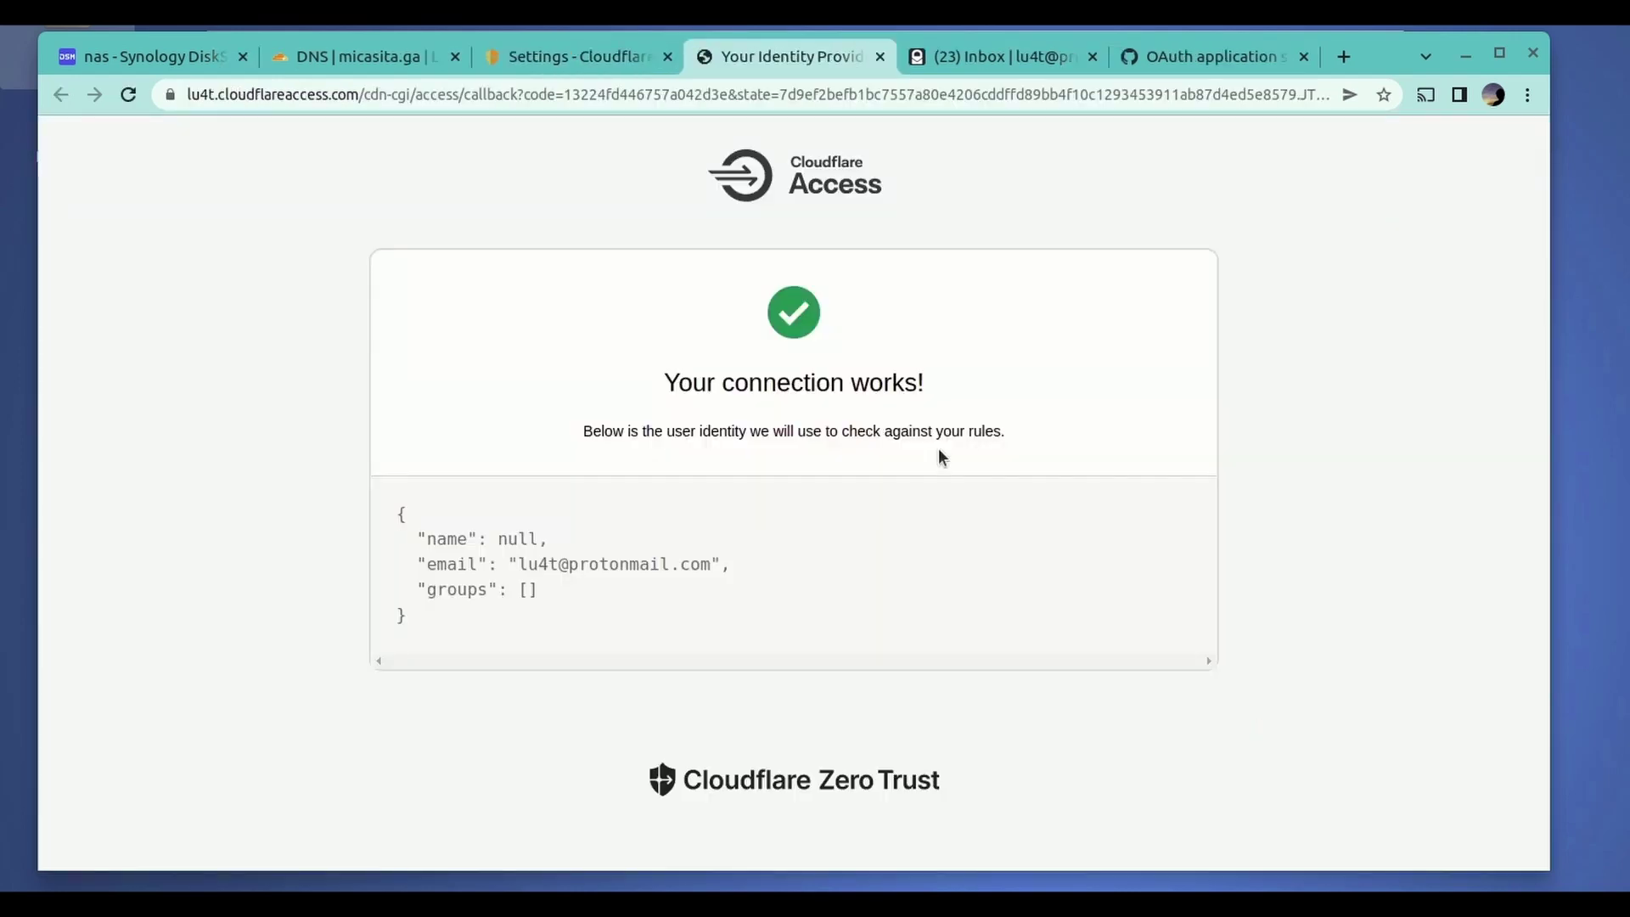
pyautogui.moveTo(642, 366); pyautogui.dragTo(982, 389)
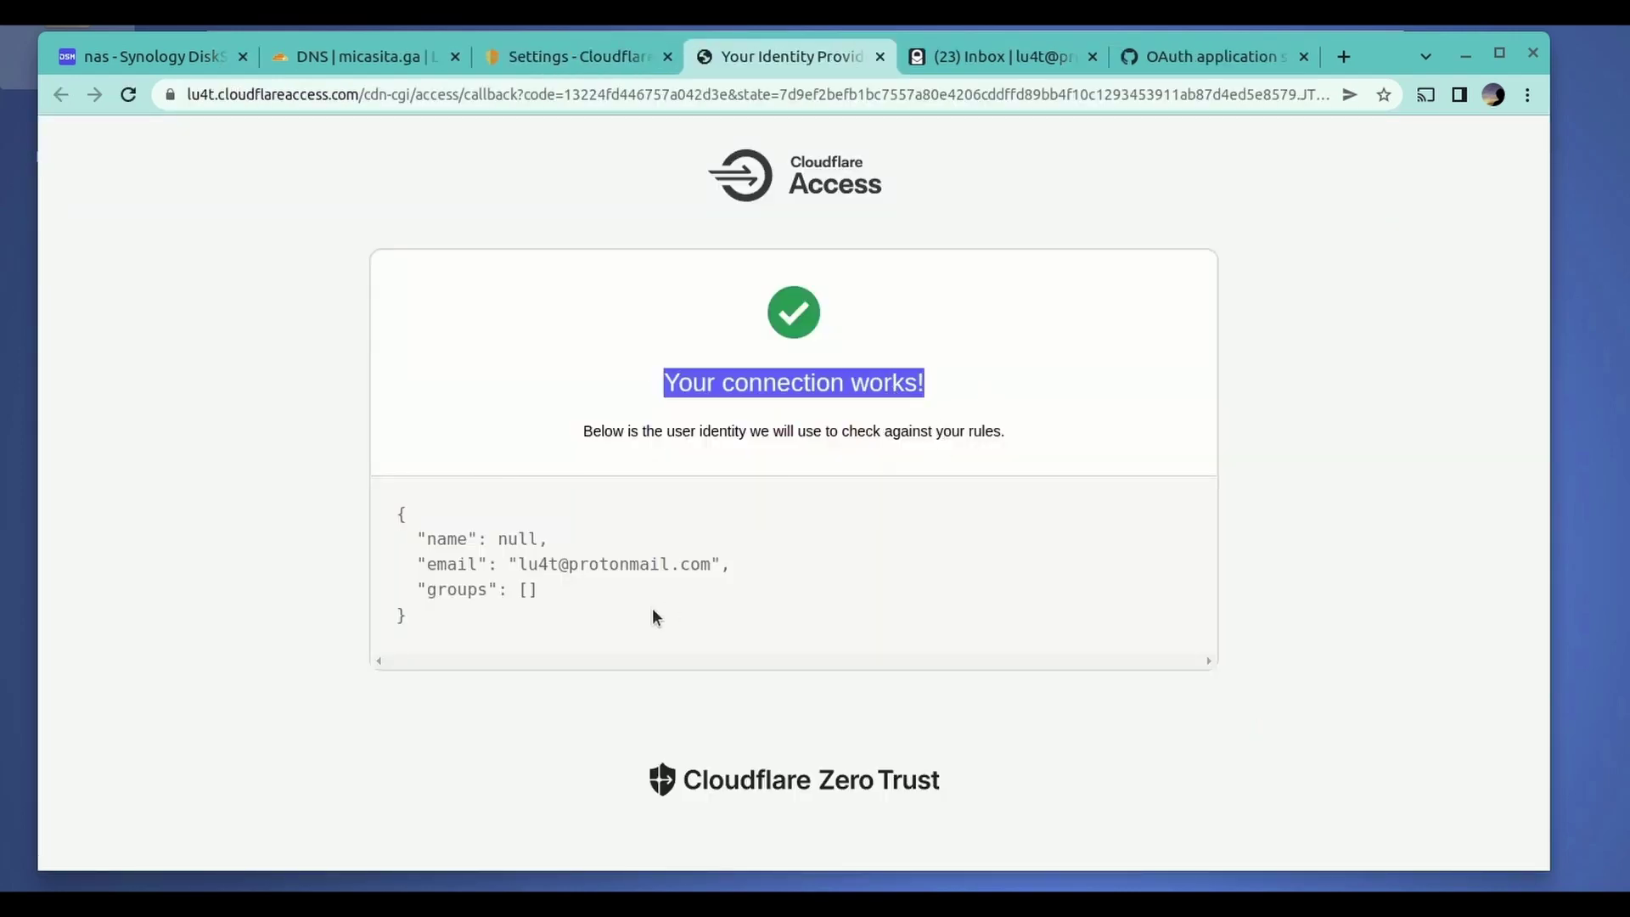
pyautogui.click(881, 56)
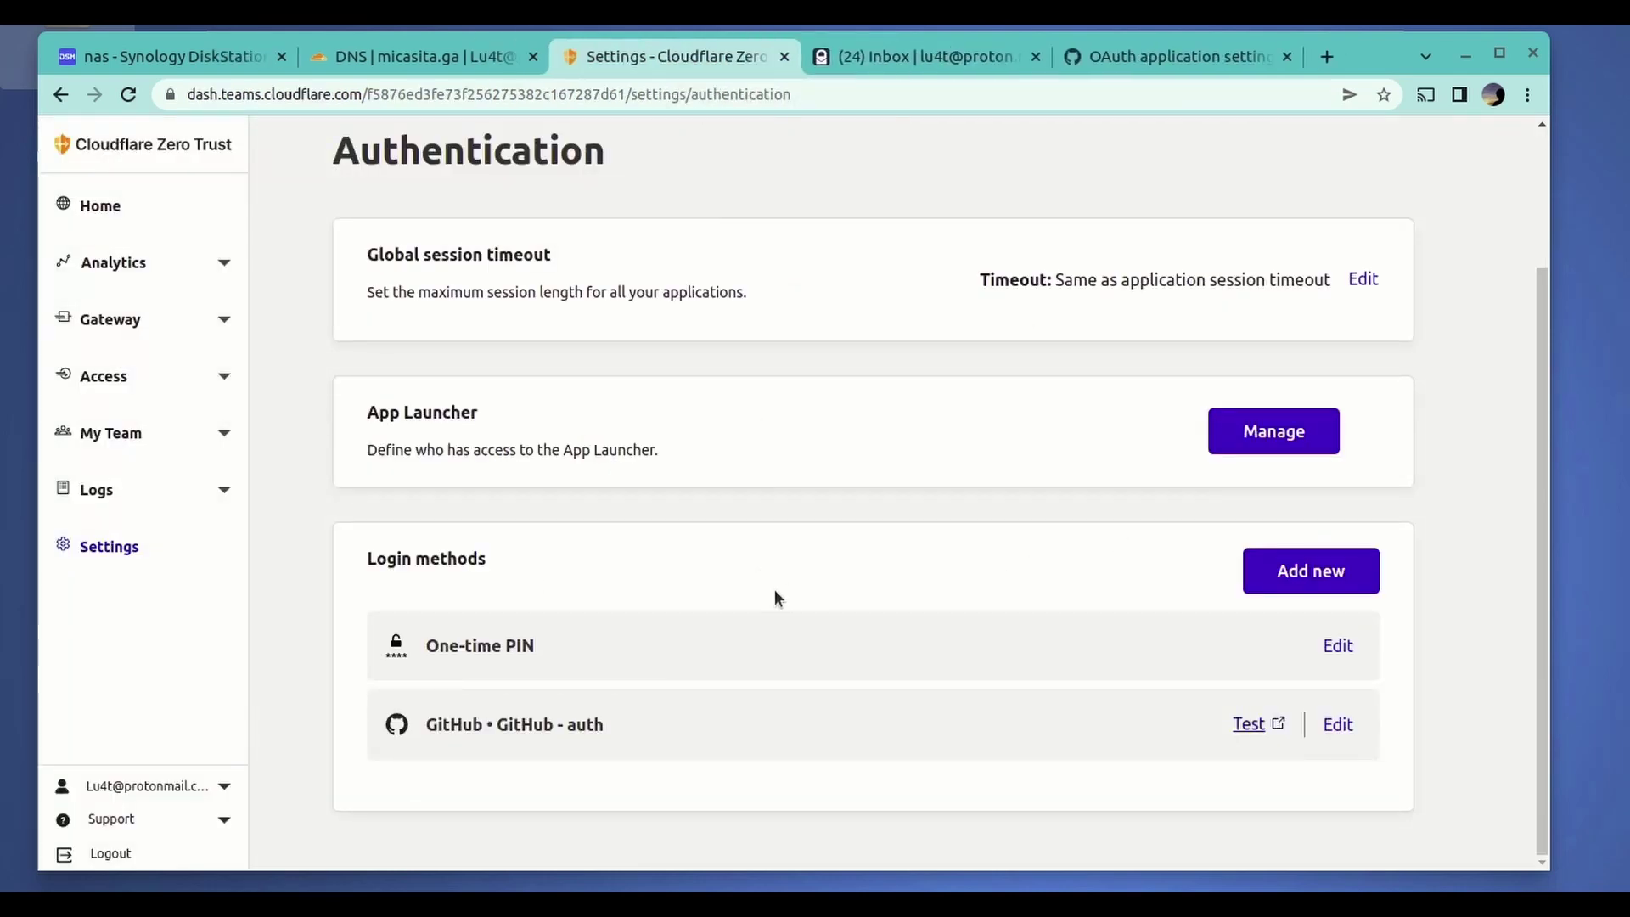
# - Untick One-time PIN in synology's Authentication tab, leaving only GitHub - auth, and save
pyautogui.click(200, 379)
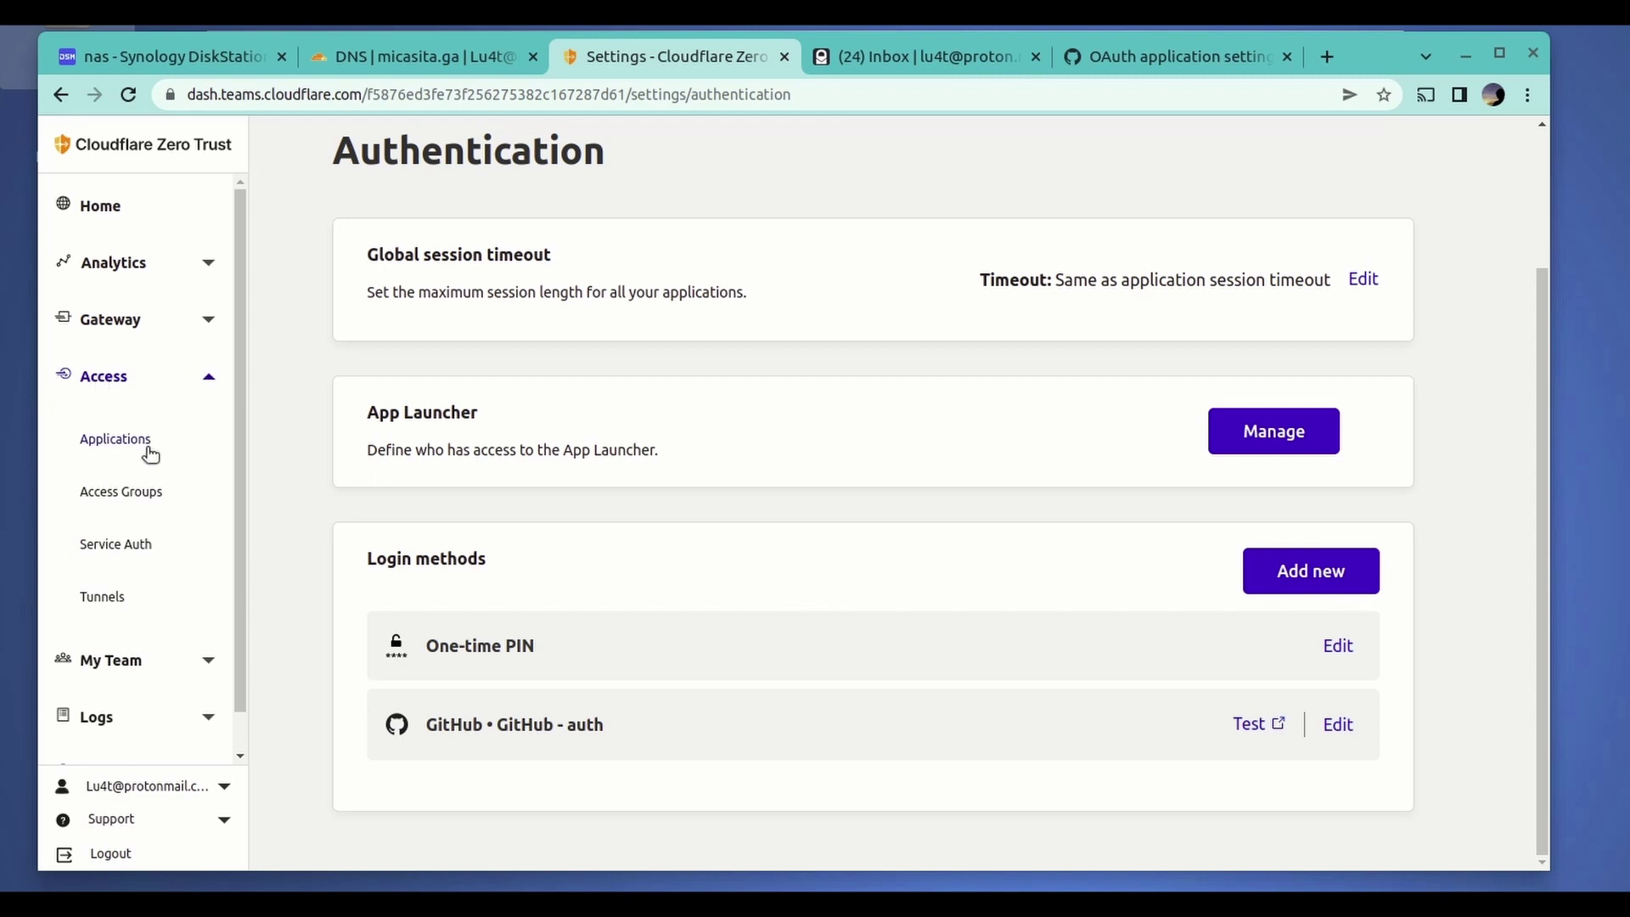
pyautogui.click(118, 436)
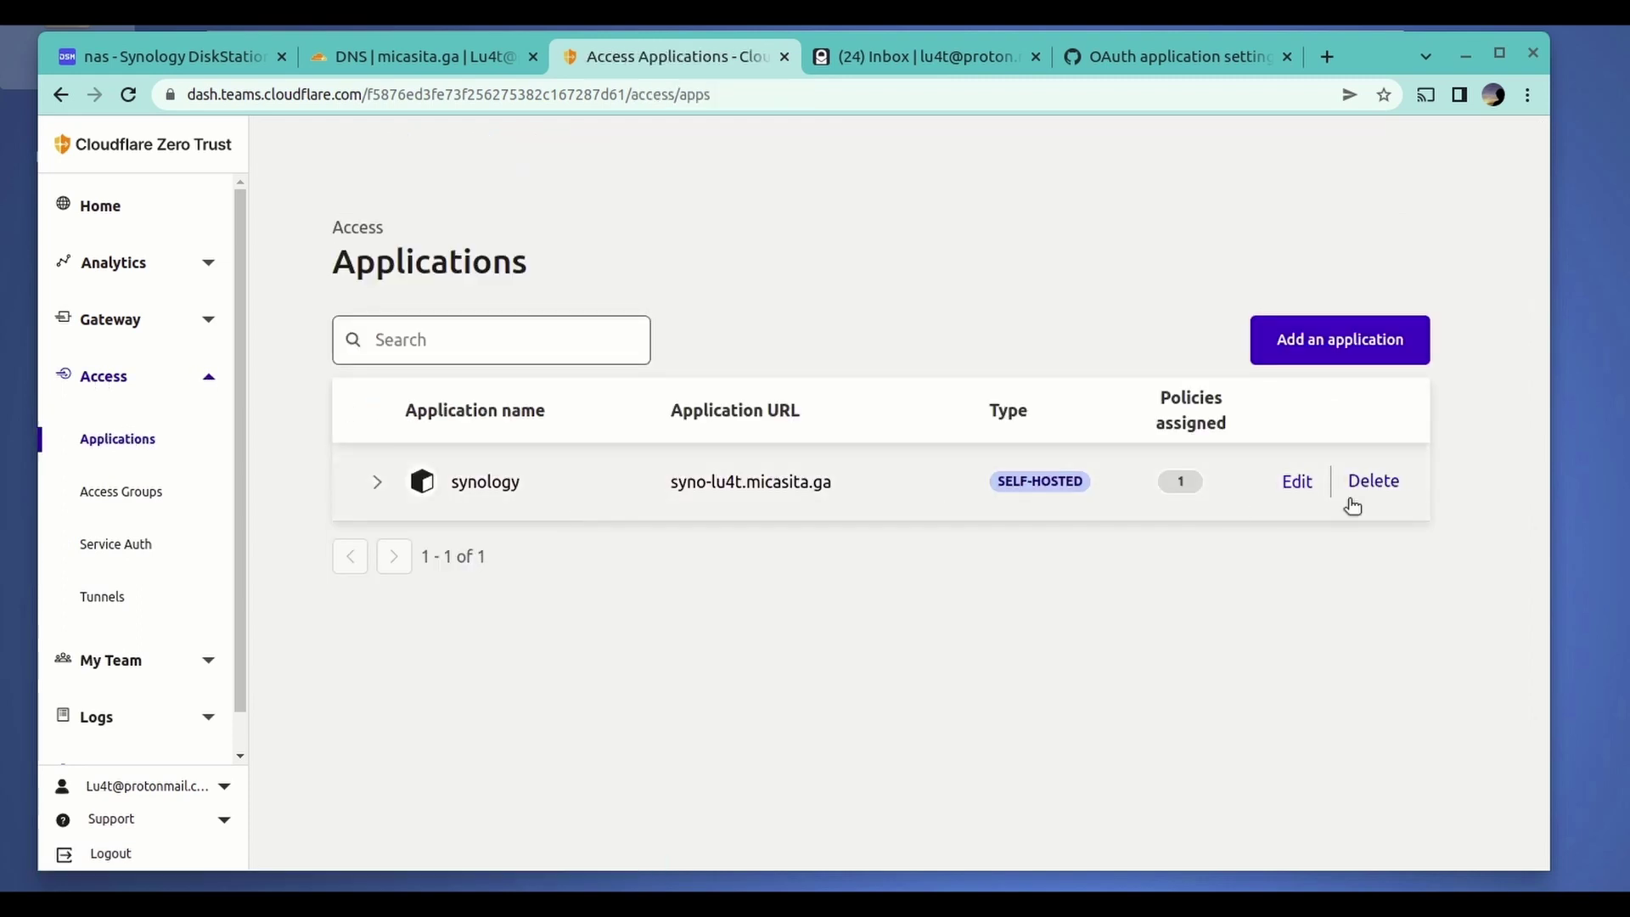
pyautogui.click(1298, 485)
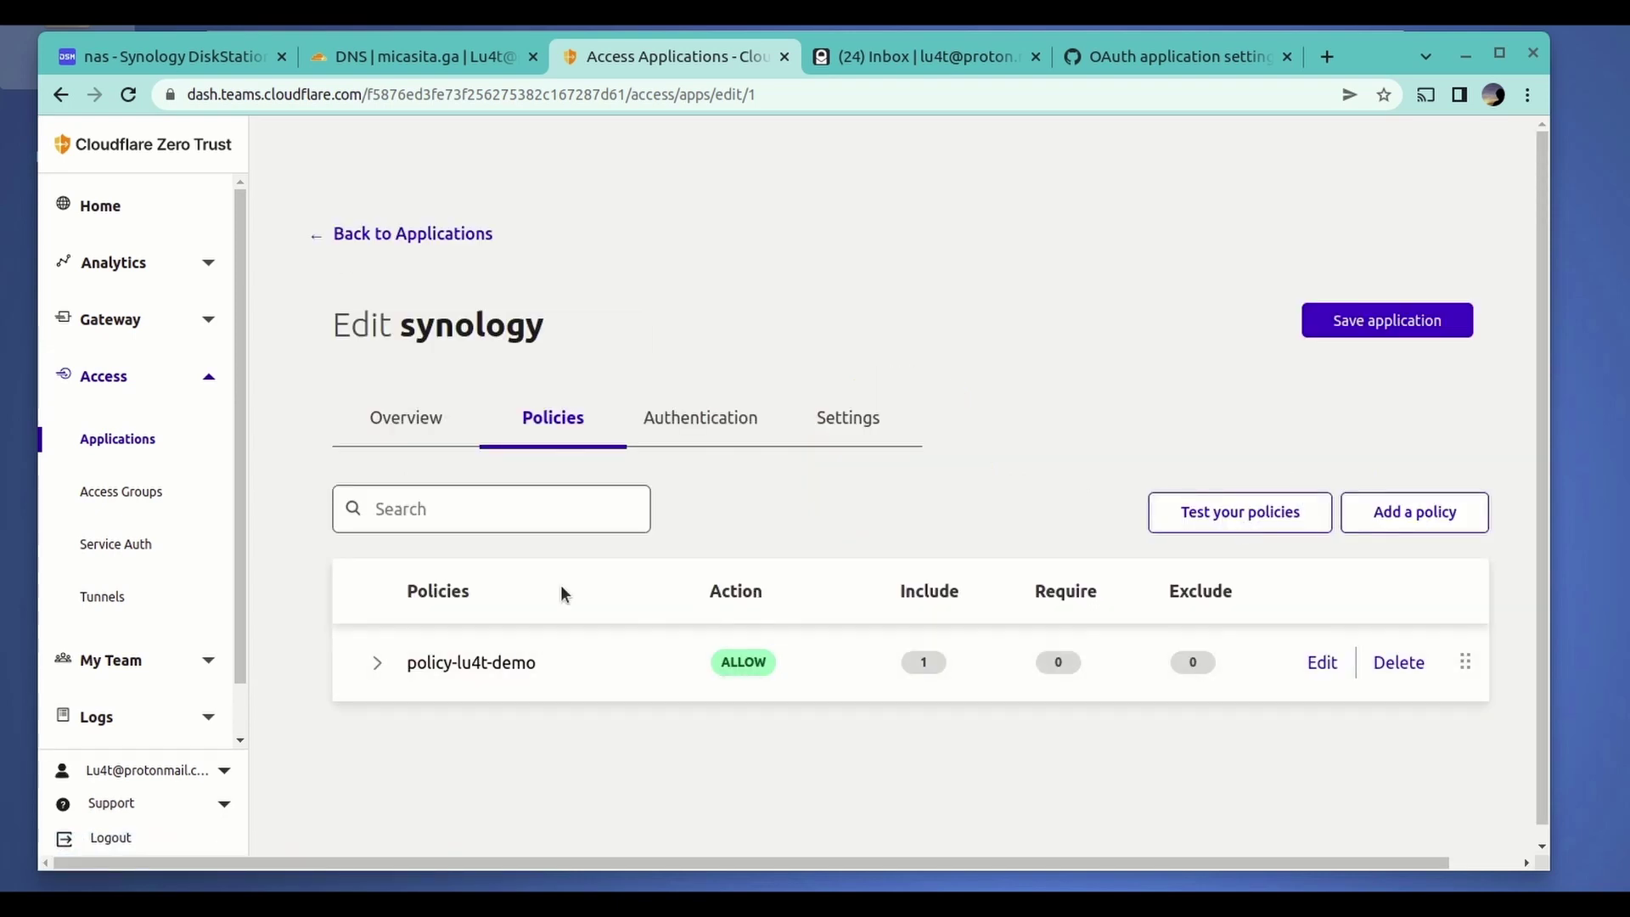
pyautogui.click(723, 429)
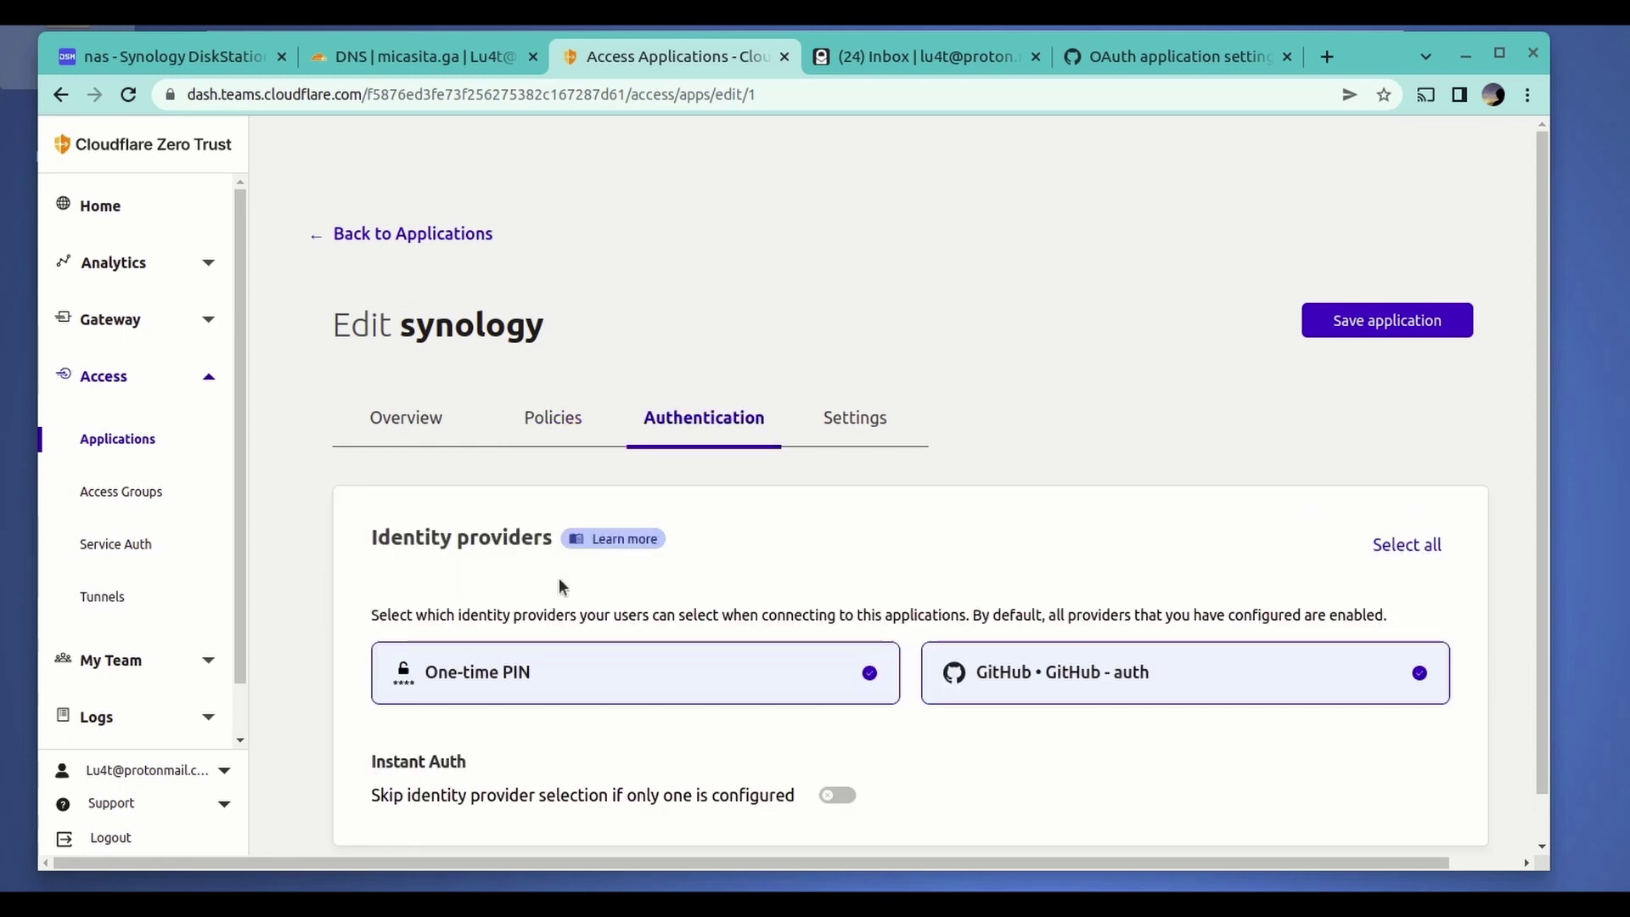
pyautogui.scroll(-1, 1136, 735)
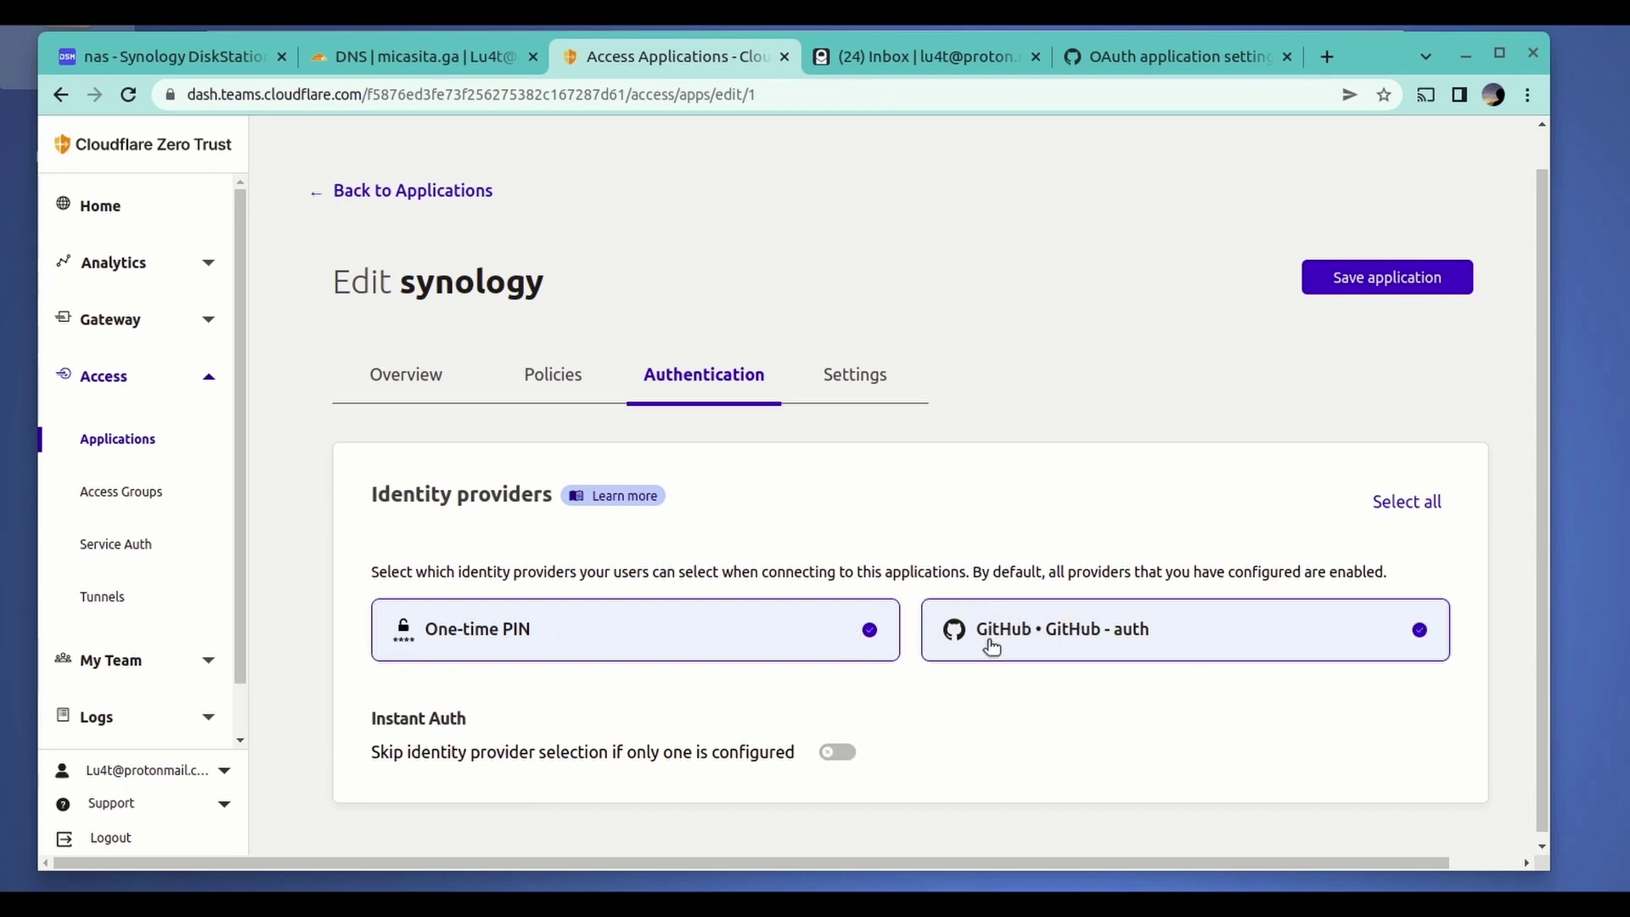
pyautogui.click(829, 648)
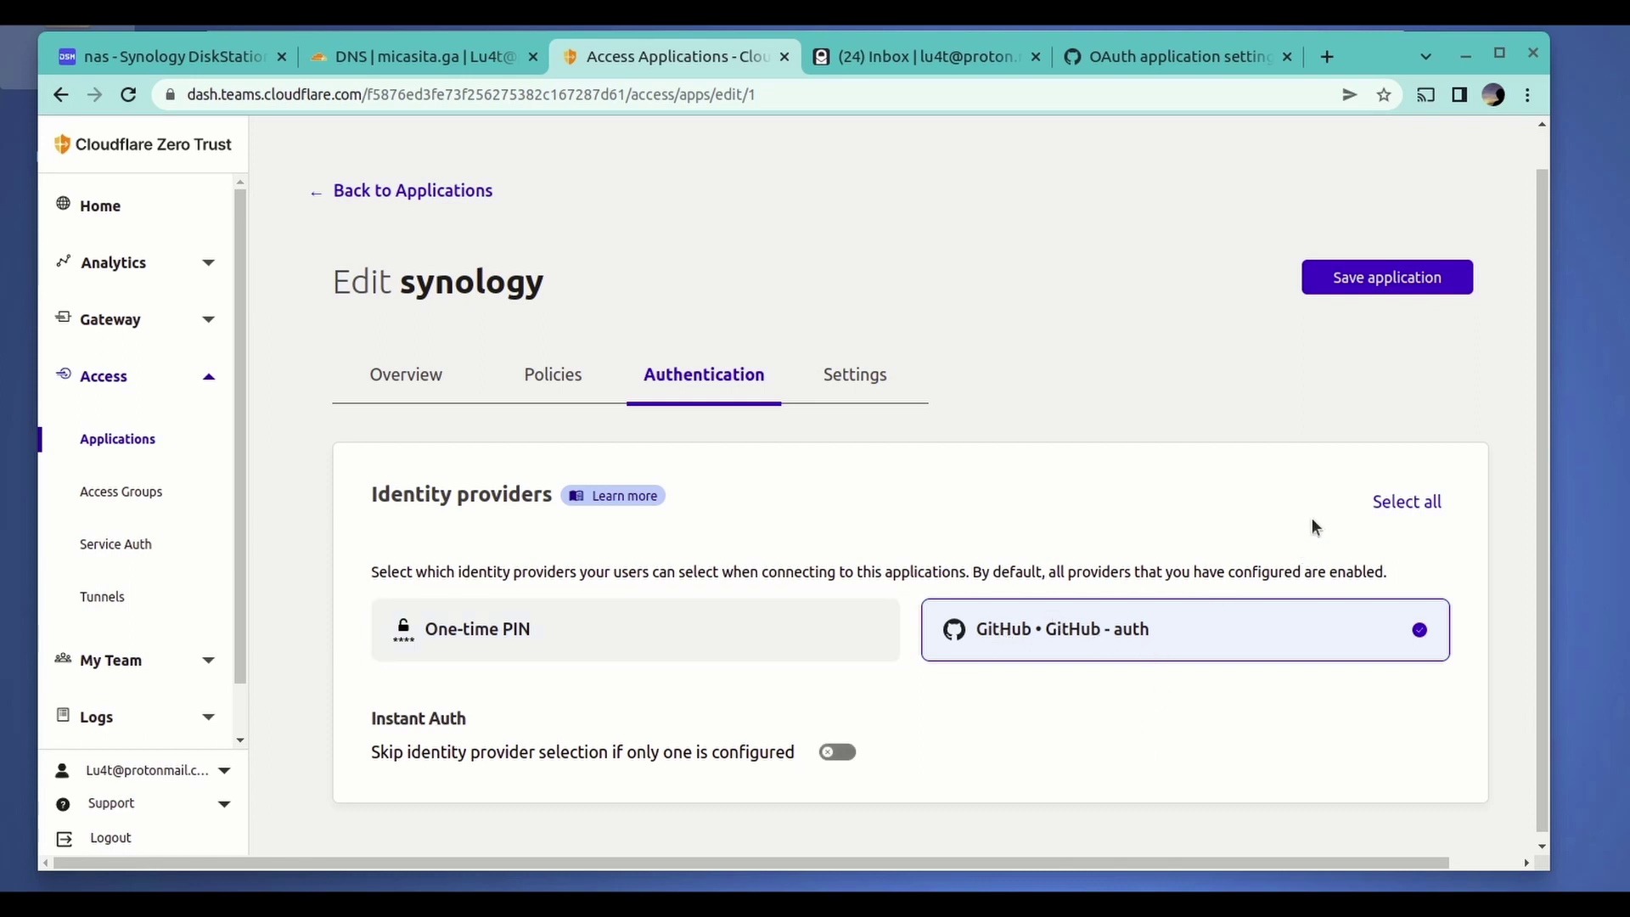
pyautogui.click(1389, 283)
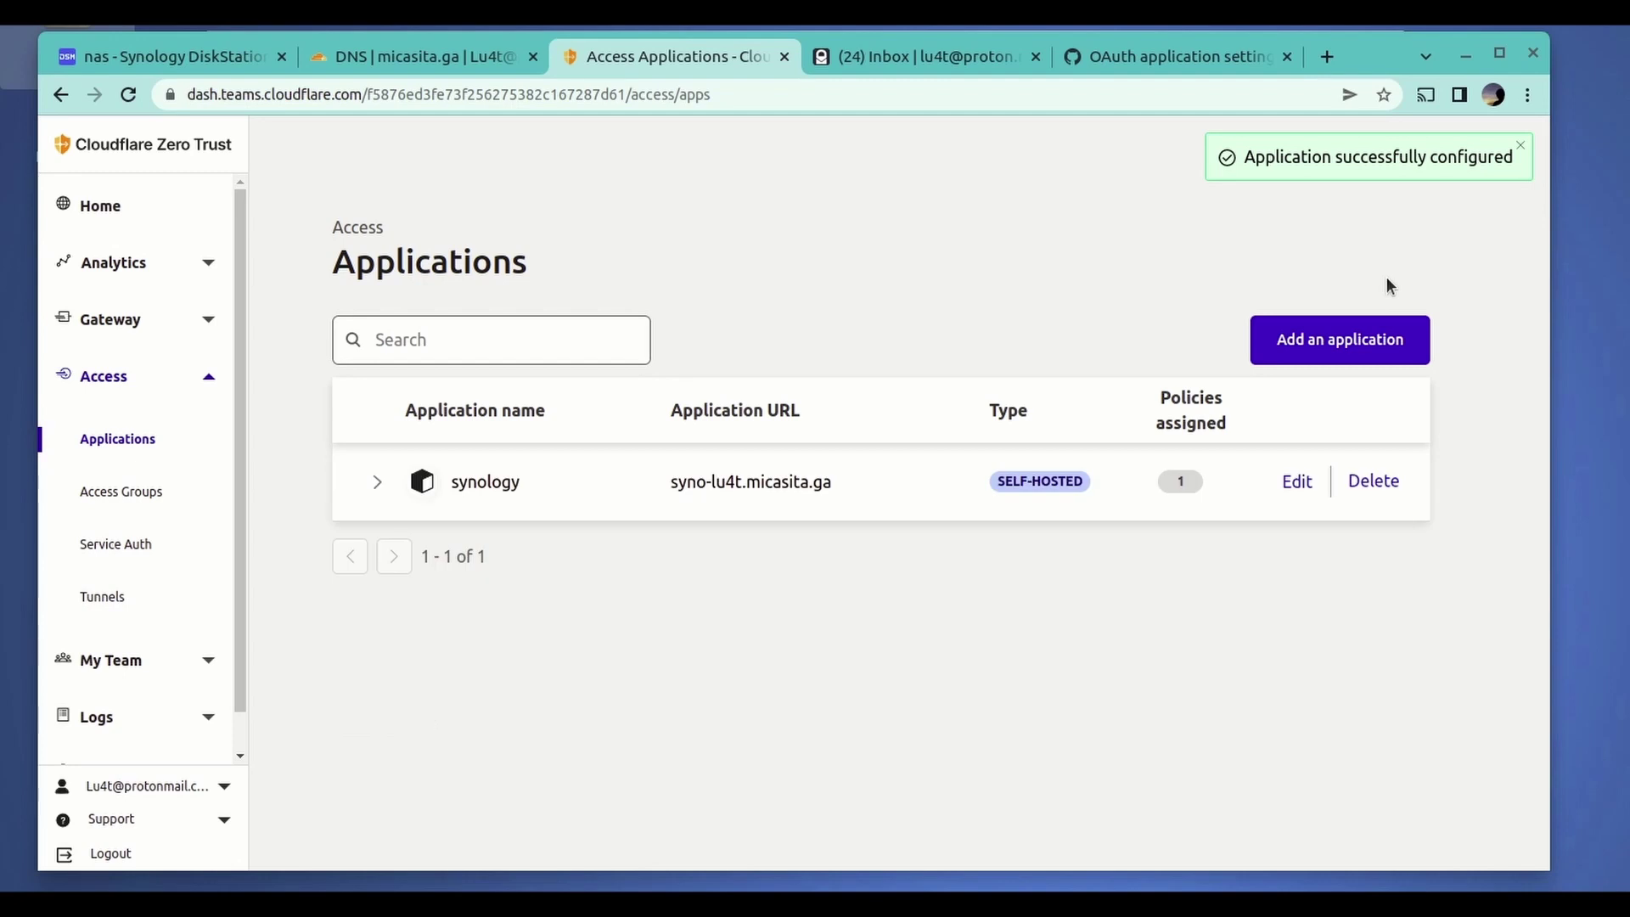
# - Copy the synology application URL from the Applications list
pyautogui.click(382, 493)
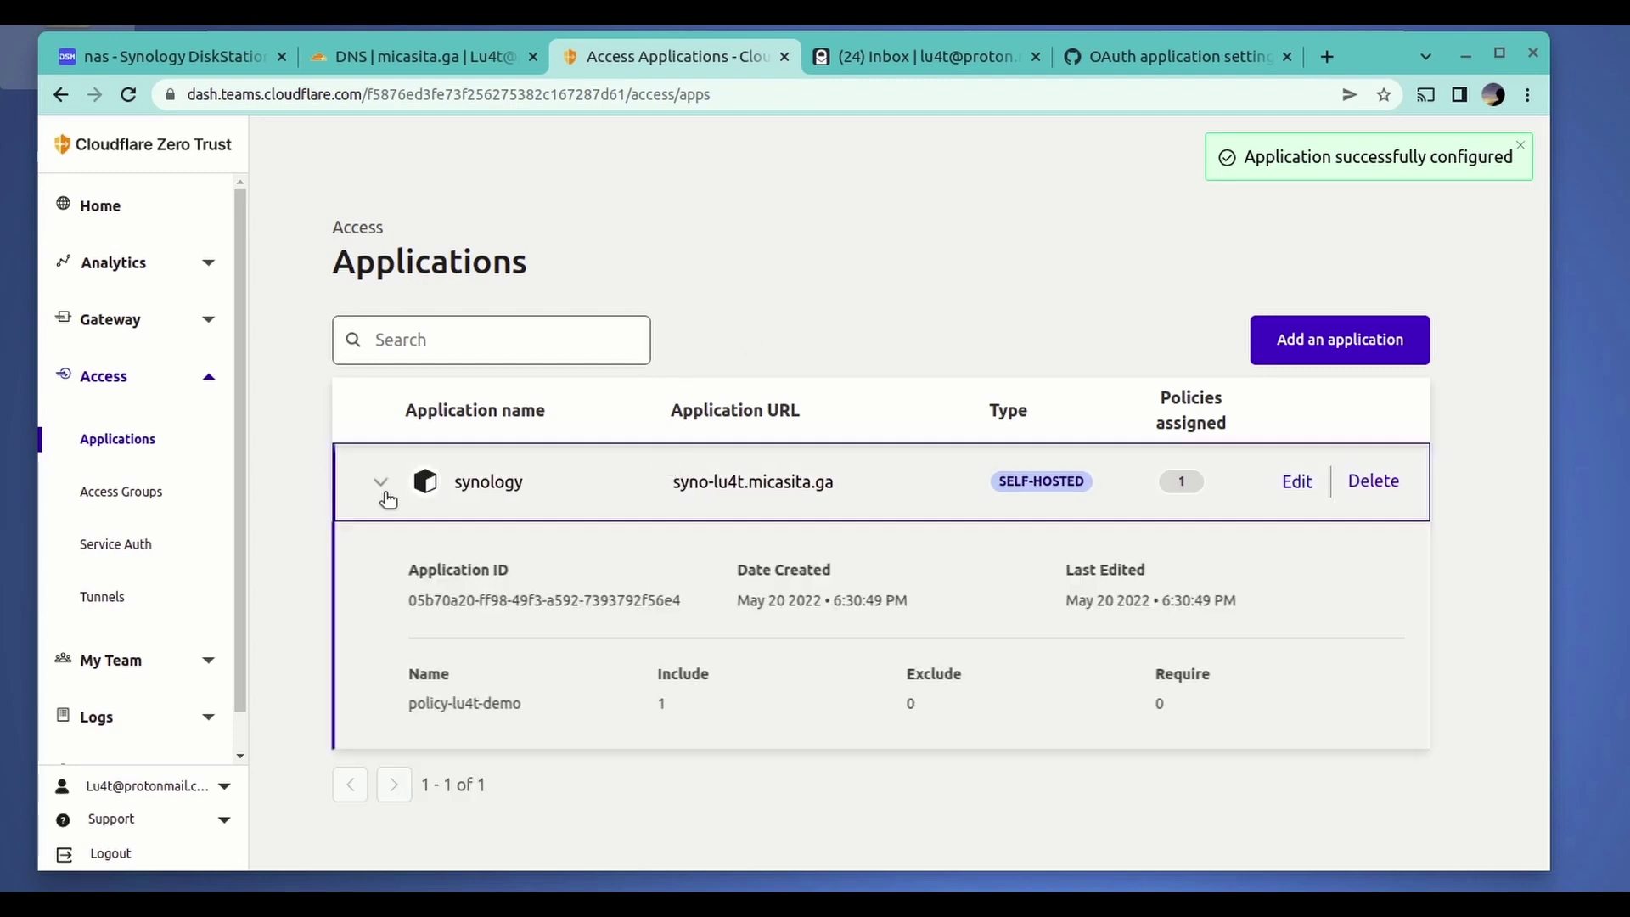
pyautogui.click(382, 492)
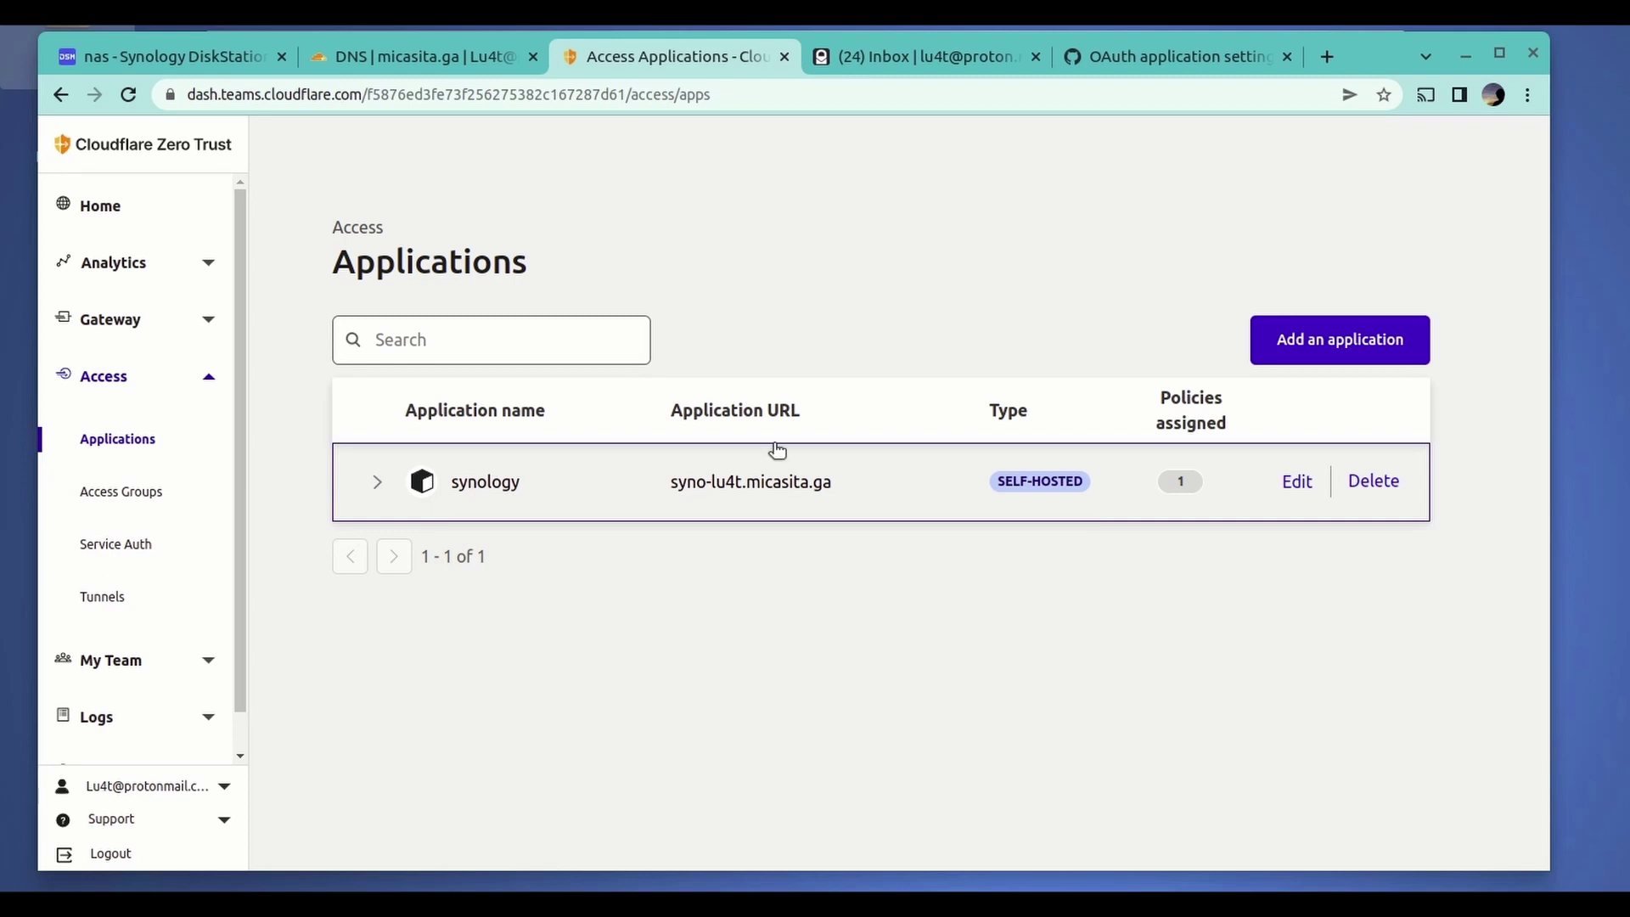
pyautogui.click(749, 486)
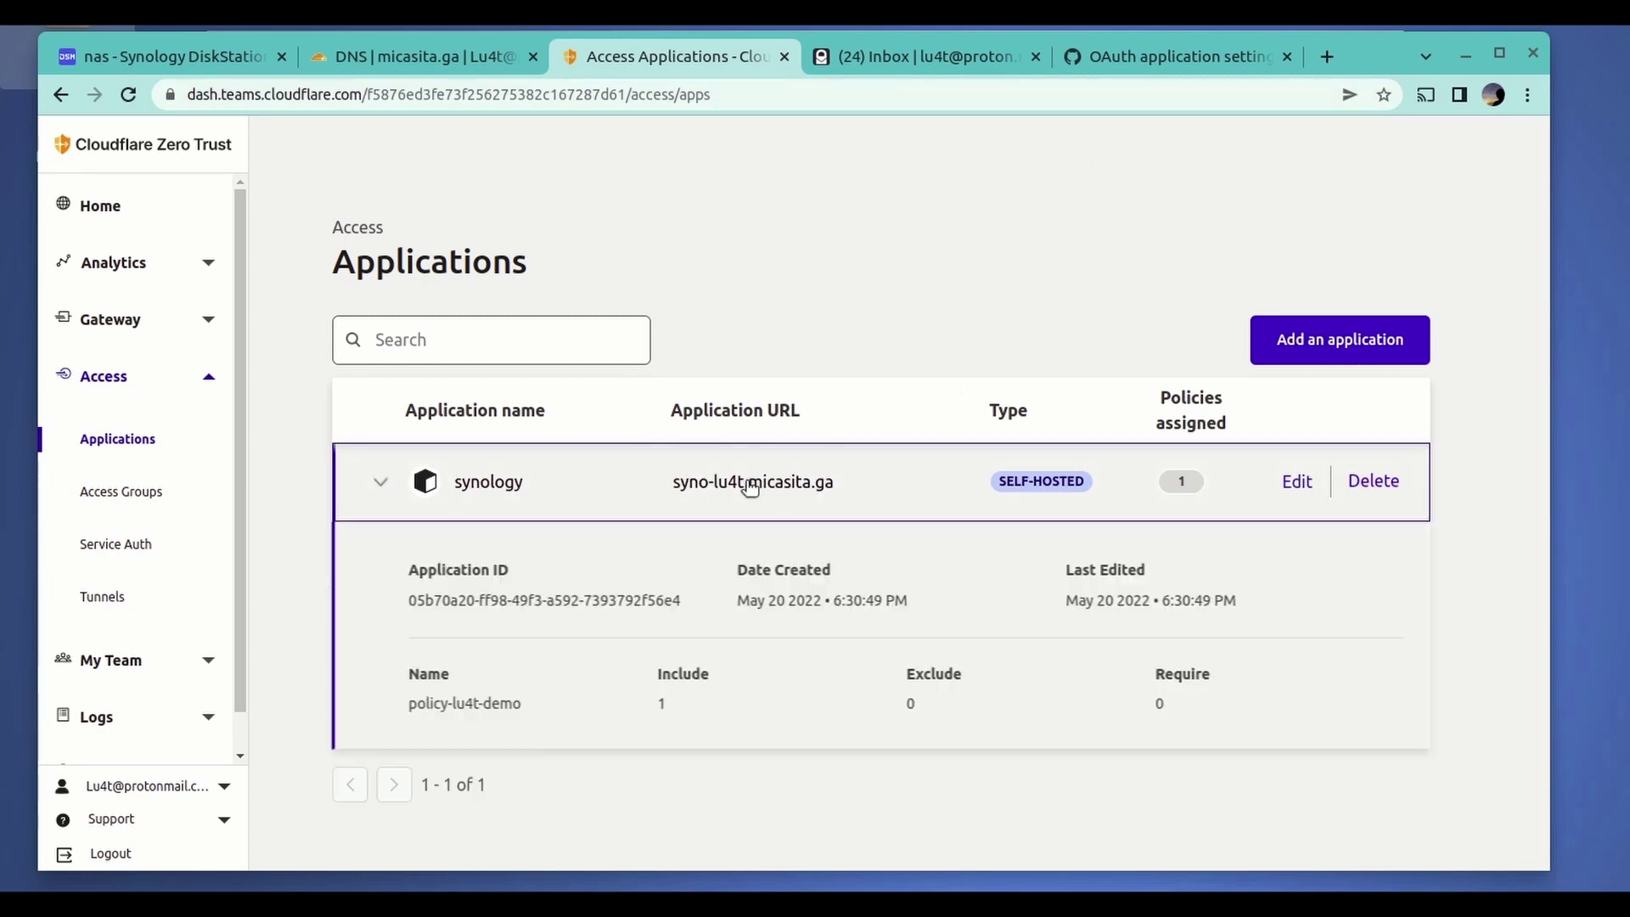
pyautogui.click(770, 484)
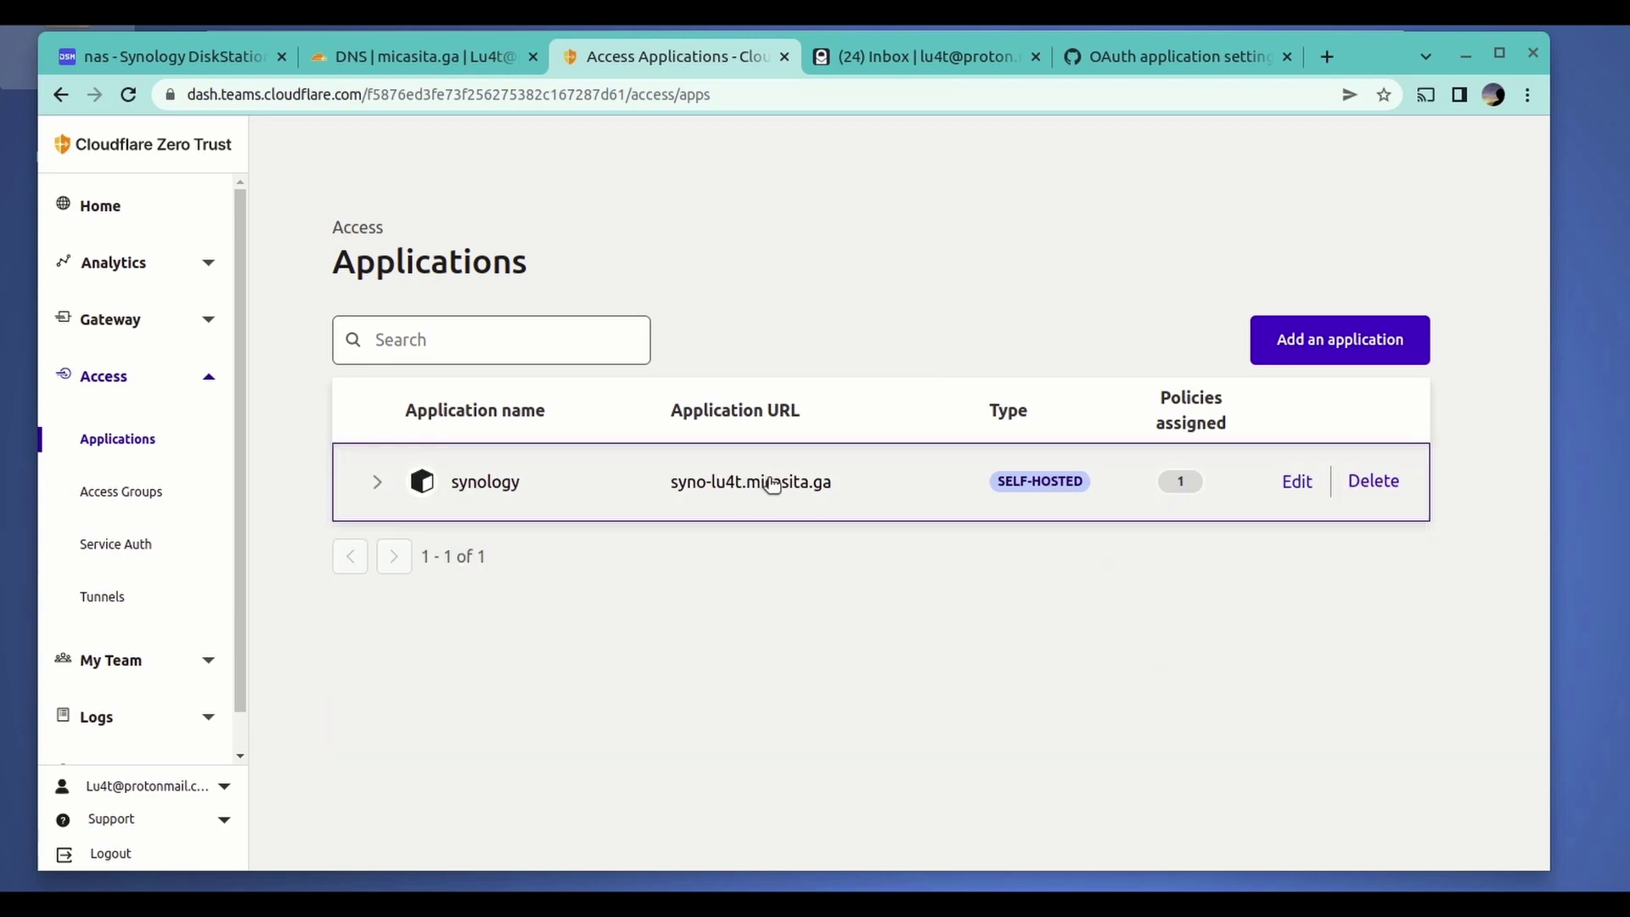
pyautogui.moveTo(671, 492); pyautogui.dragTo(789, 493)
pyautogui.rightClick(791, 491)
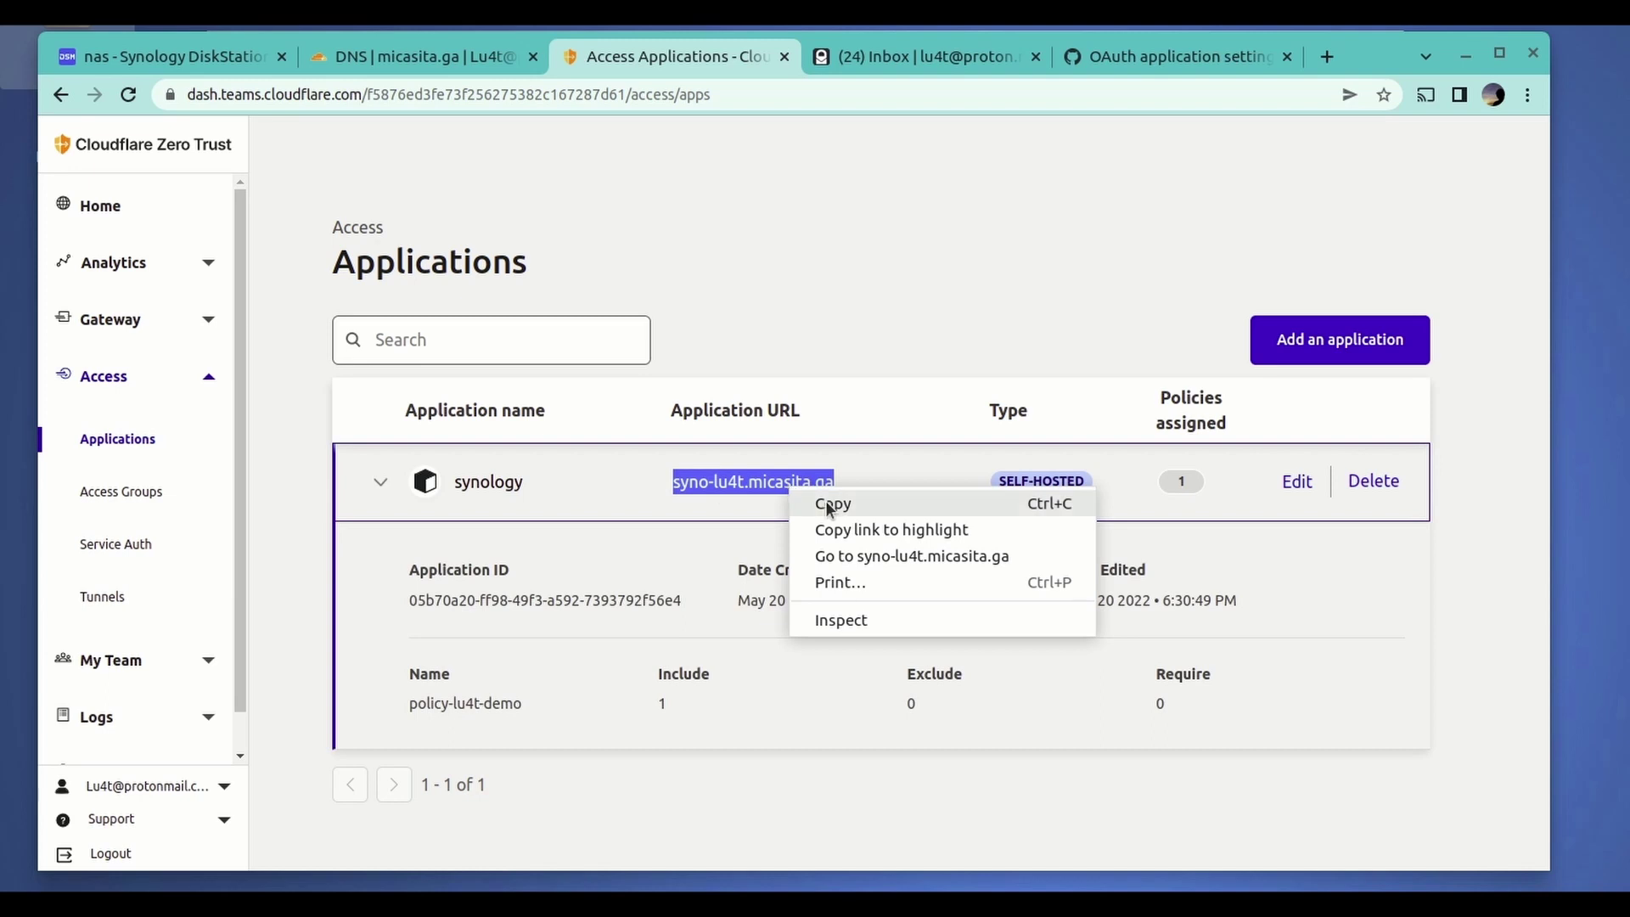
pyautogui.click(830, 505)
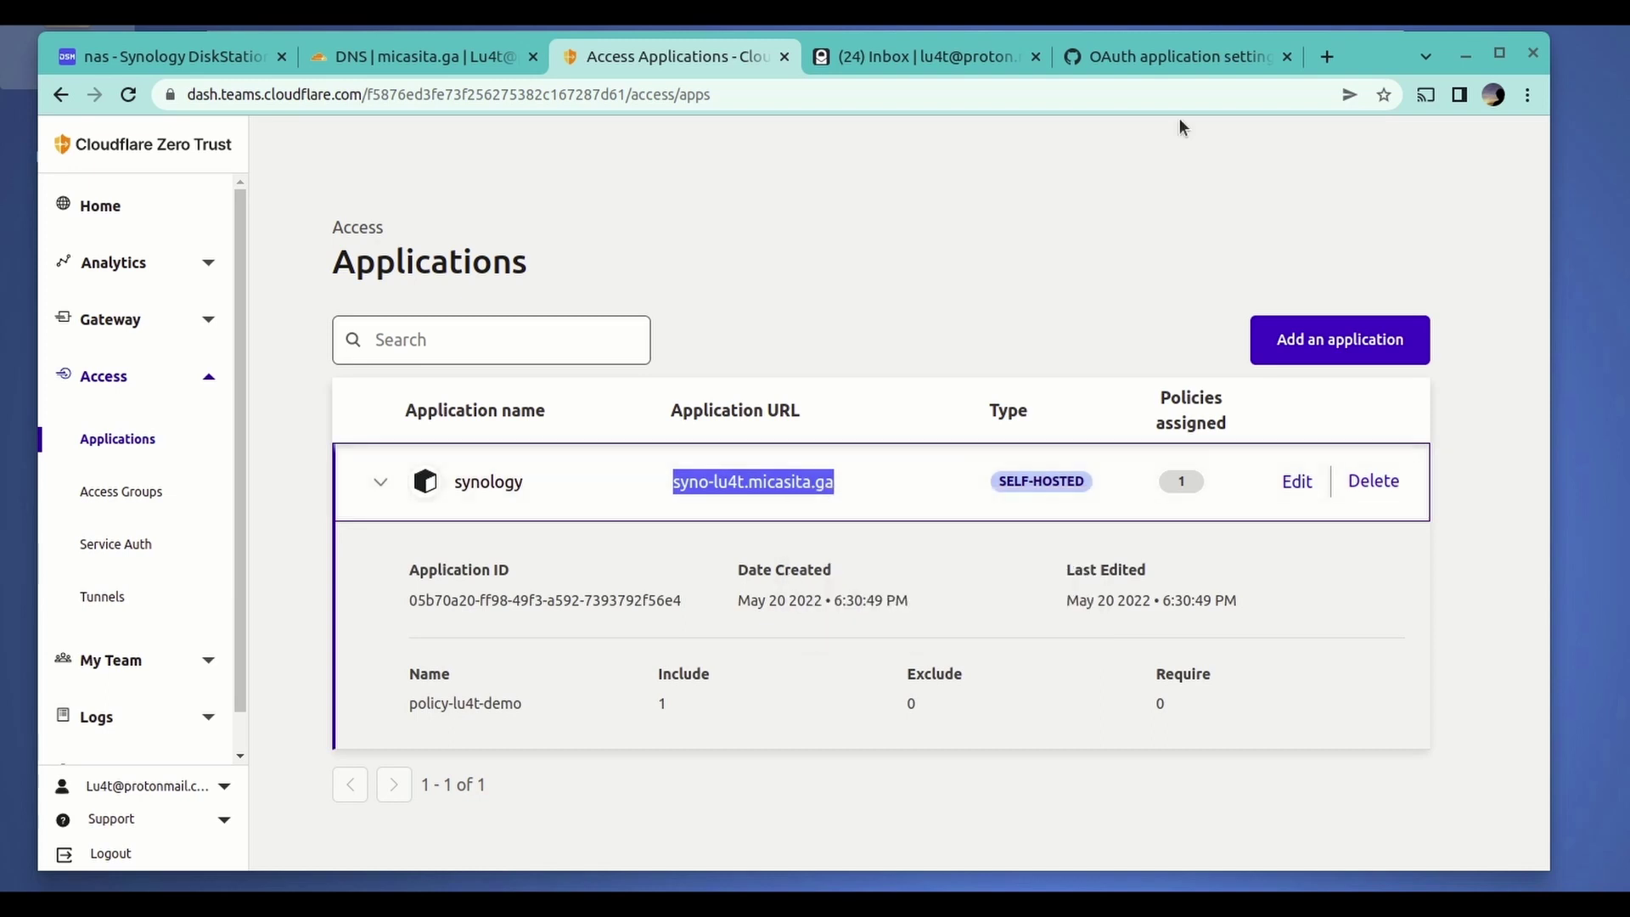
# - Open syno-lu4t.micasita.ga in a new incognito window
pyautogui.click(1526, 97)
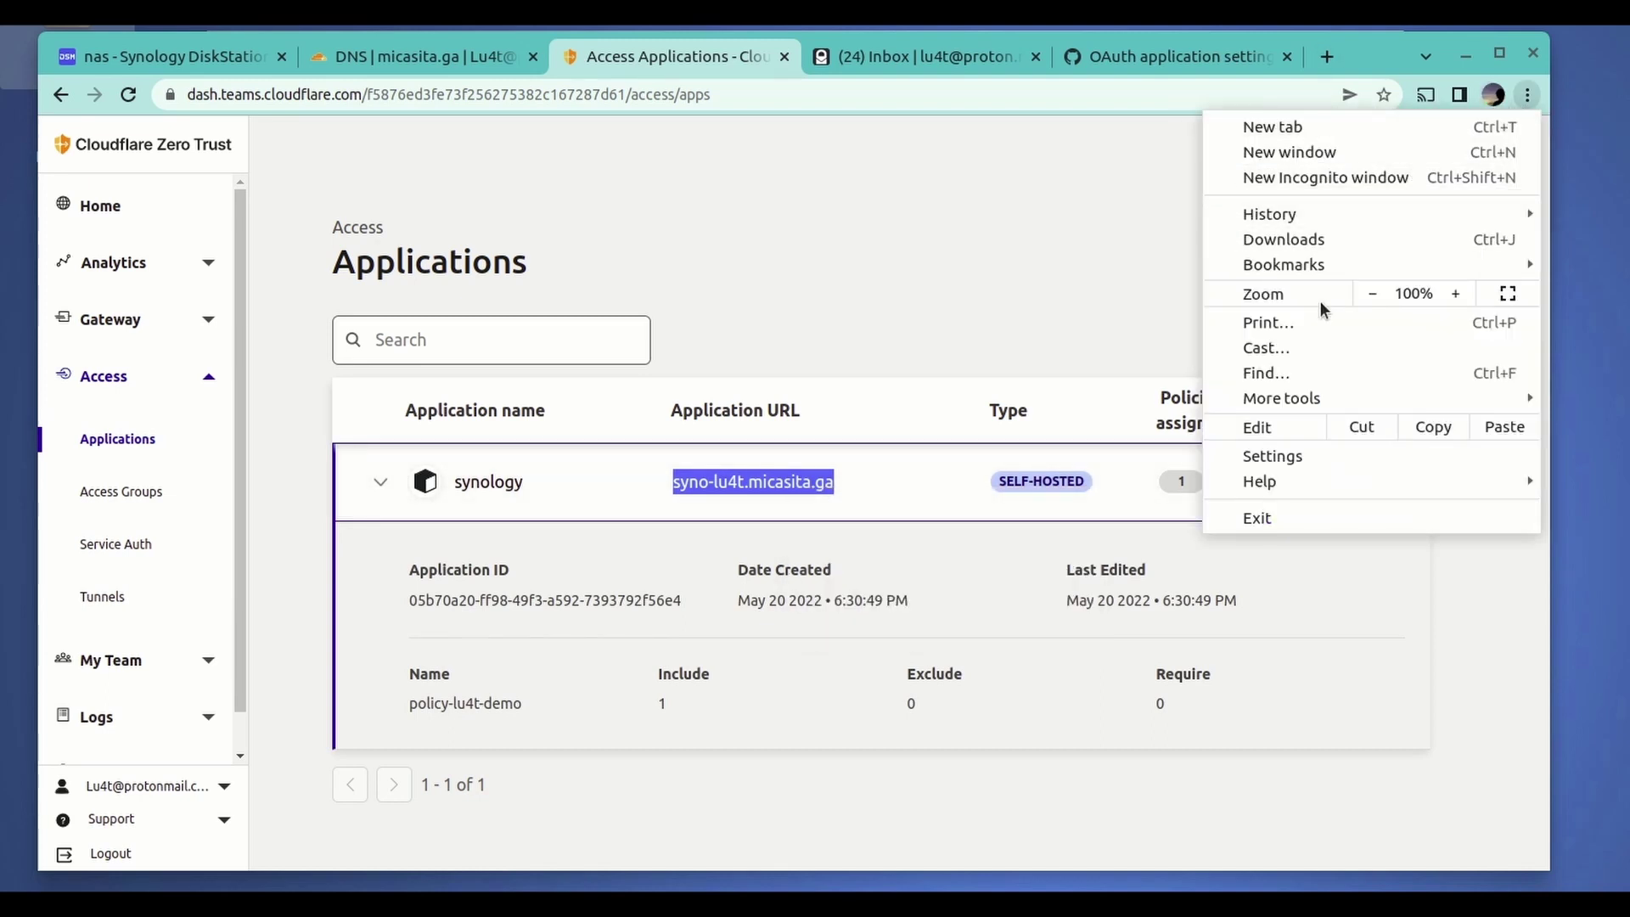
pyautogui.click(1311, 179)
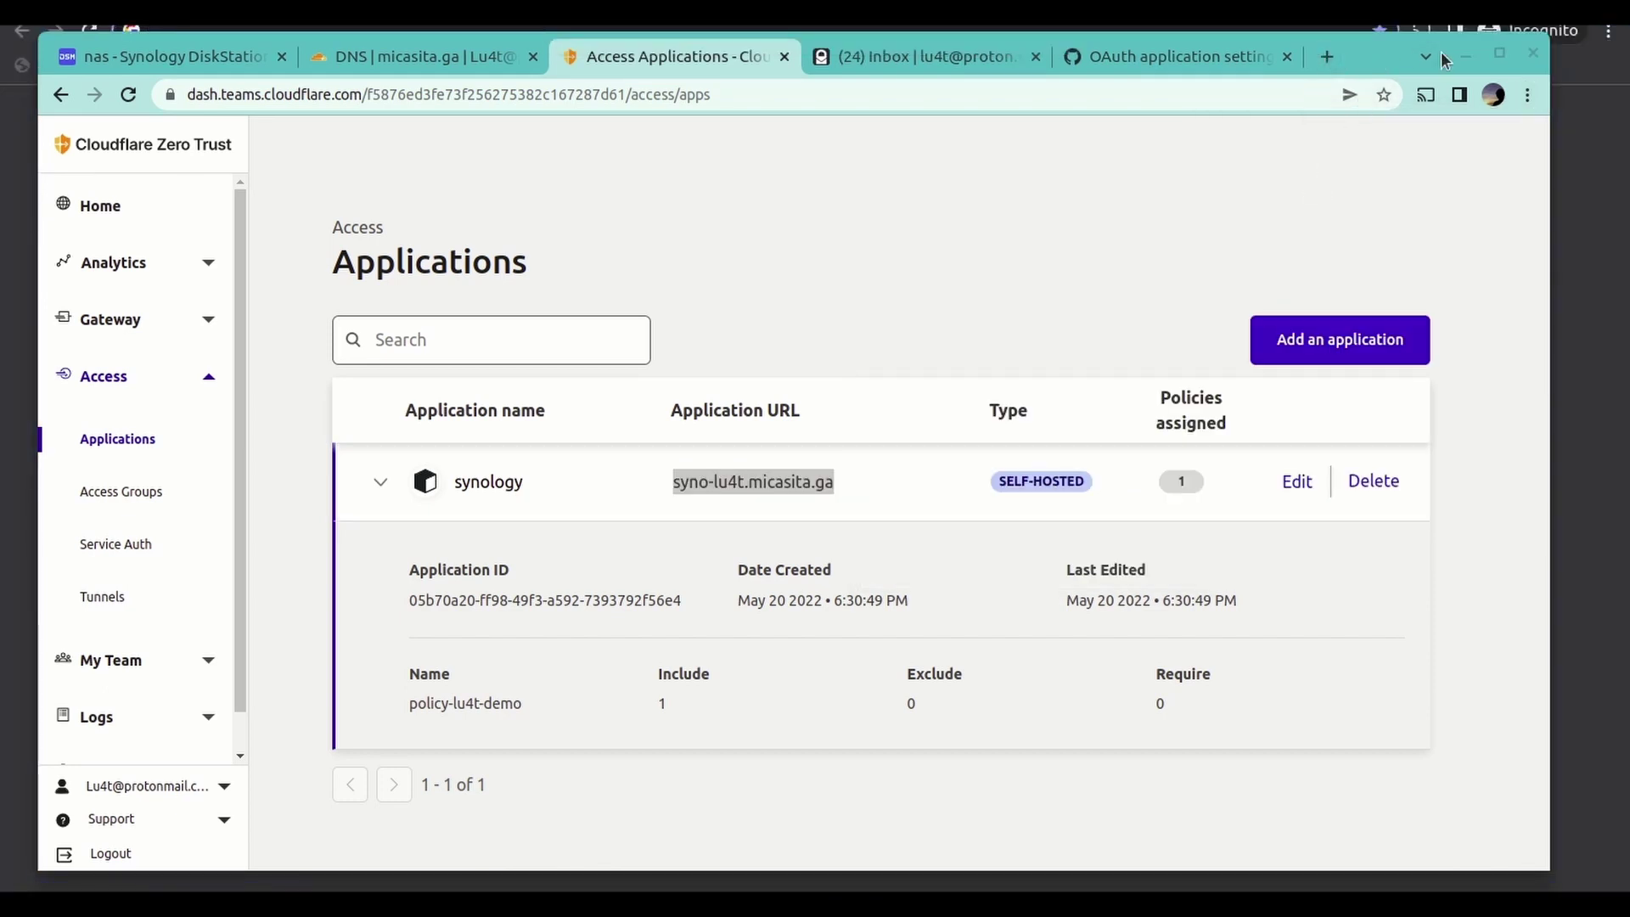
pyautogui.moveTo(1369, 64); pyautogui.dragTo(1373, 198)
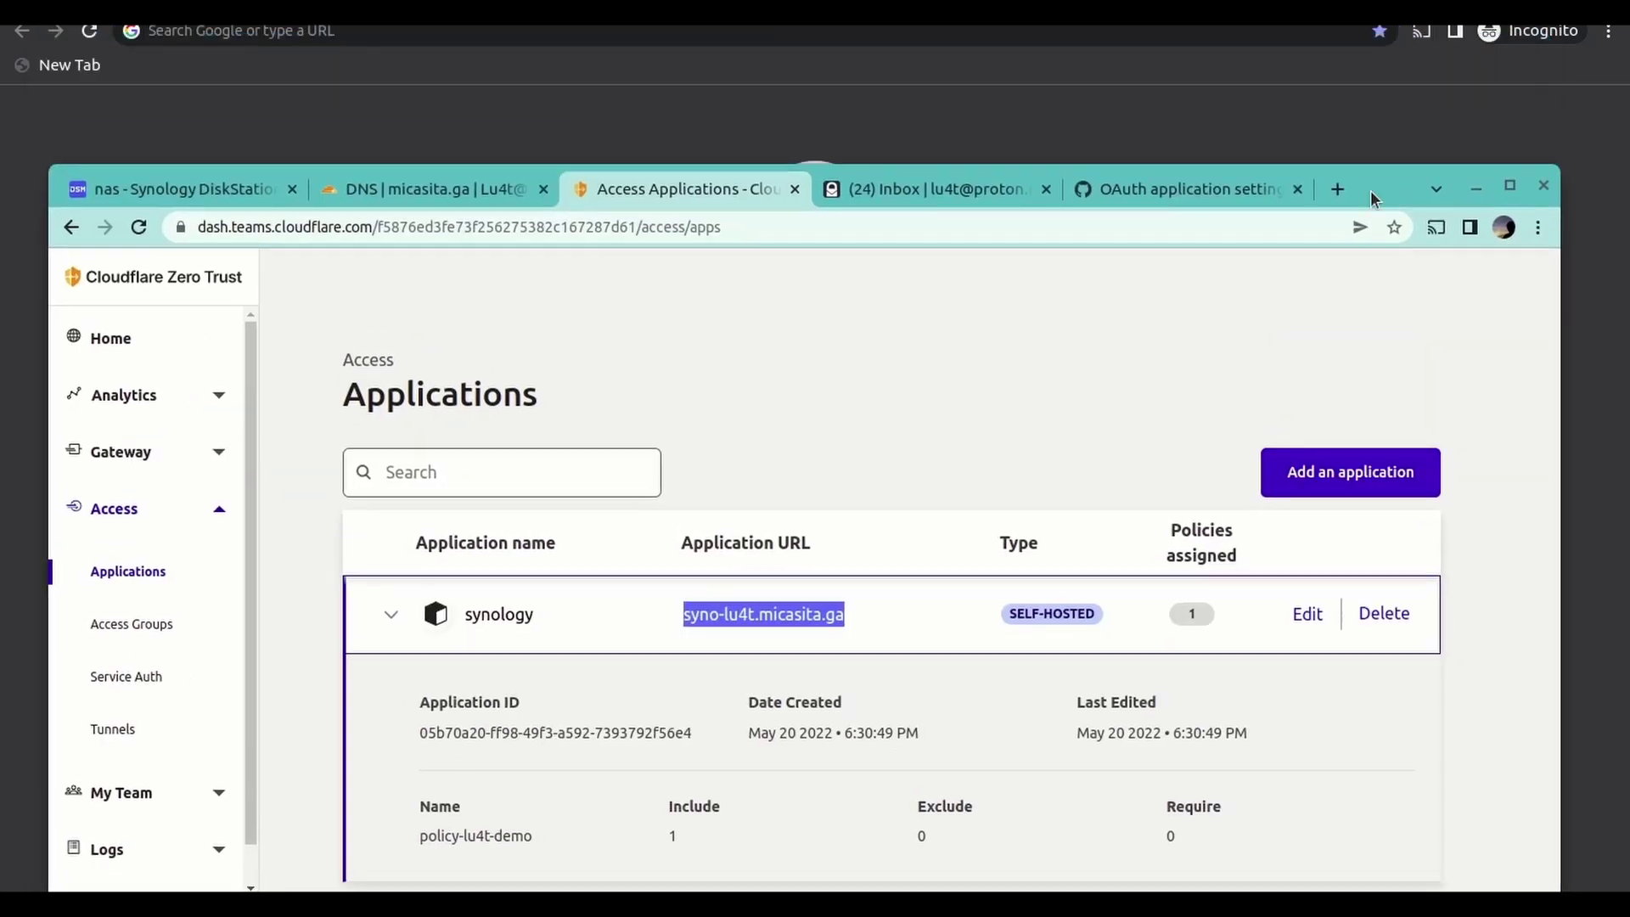
pyautogui.click(611, 34)
pyautogui.hotkey('ctrl', 'v')
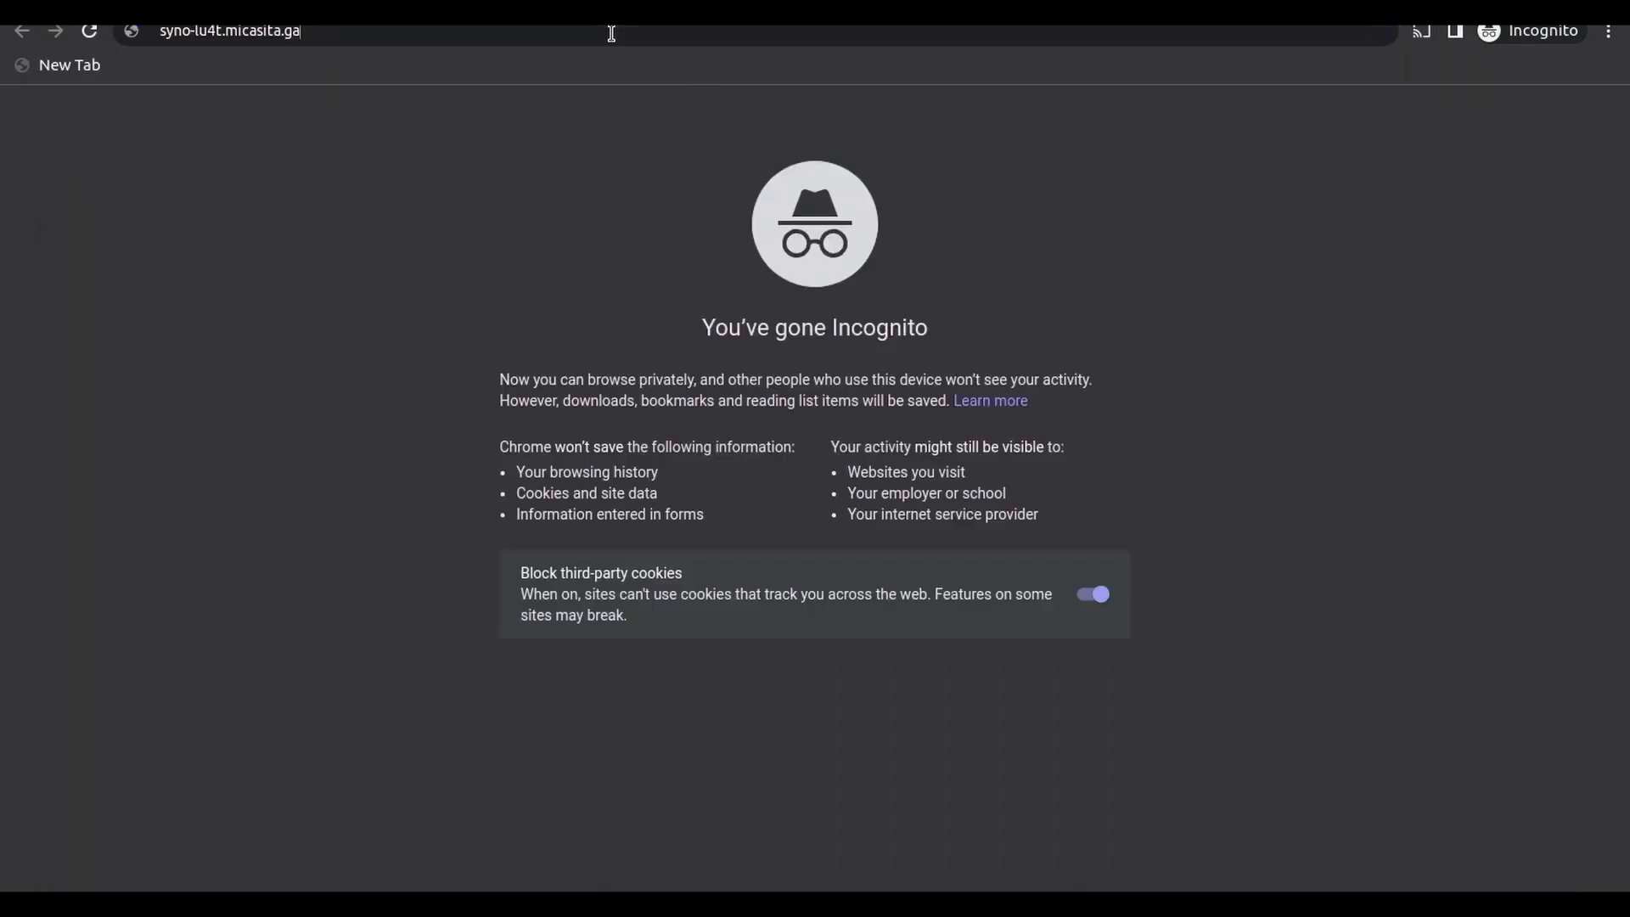
pyautogui.press('Return')
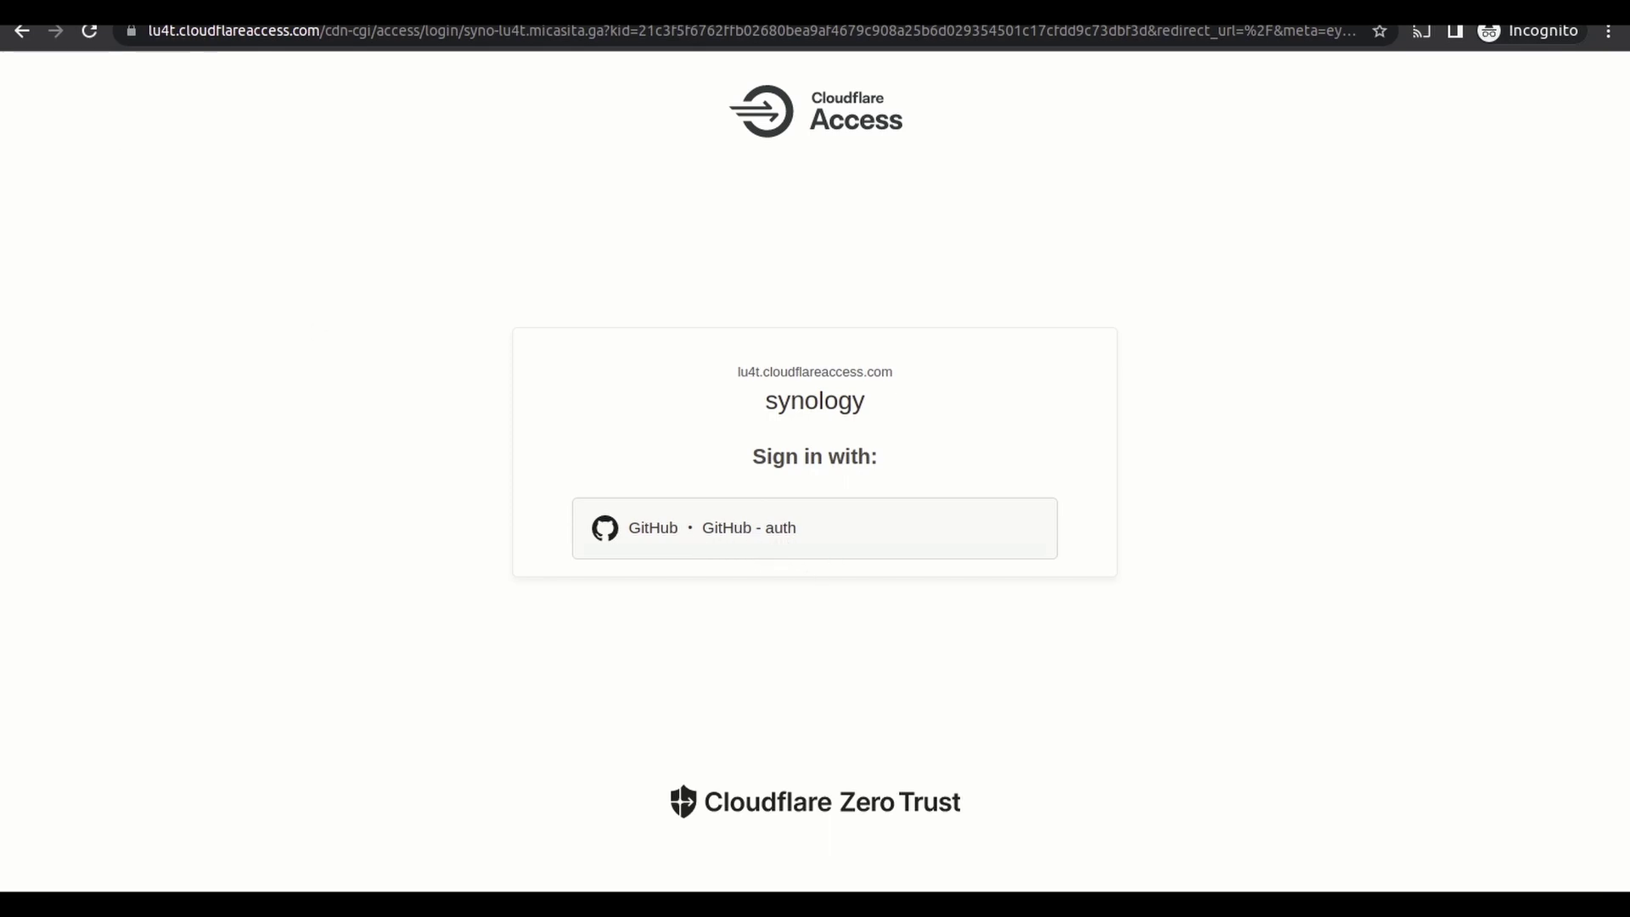
# - Bring the dashboard back and open synology for editing, reviewing the policy-lu4t-demo policy
pyautogui.click(2, 41)
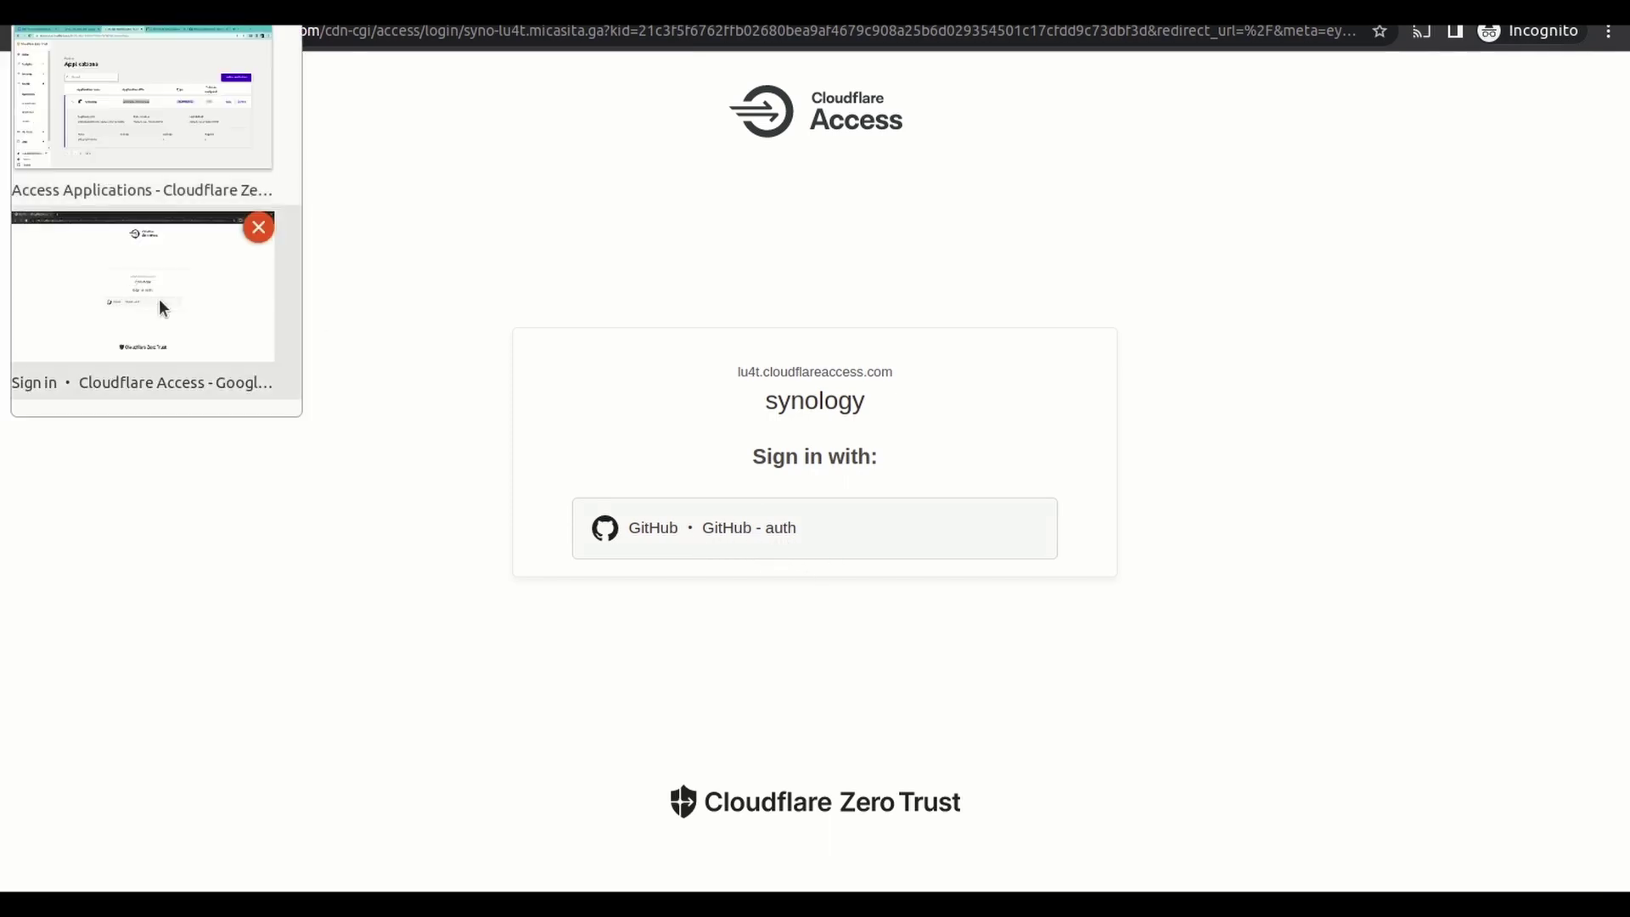
pyautogui.click(208, 131)
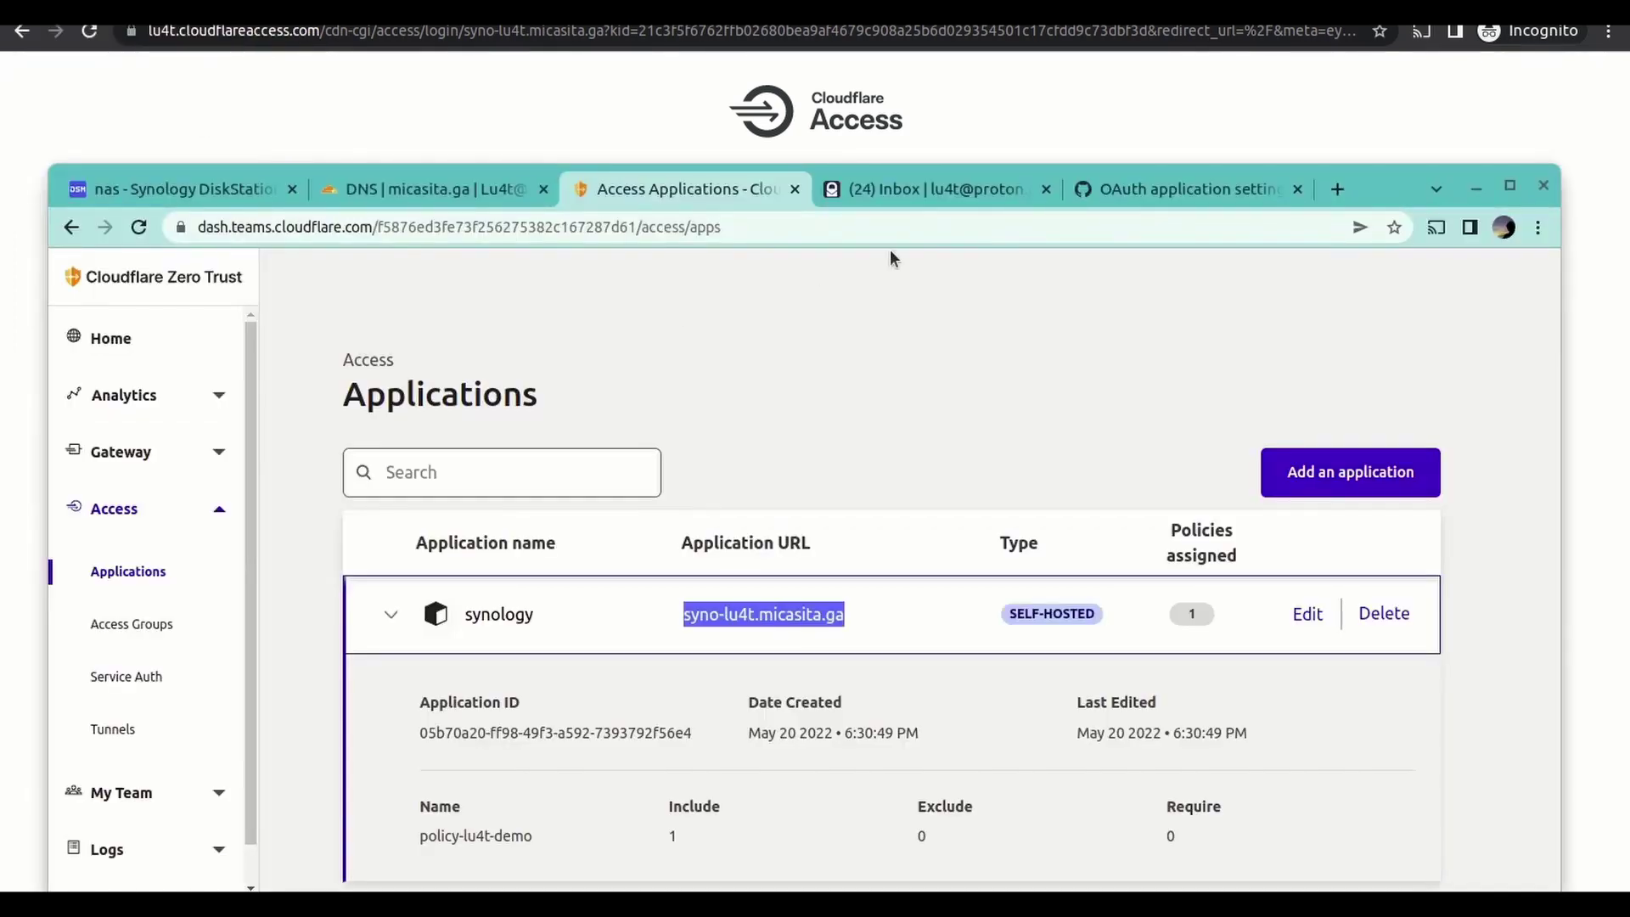
pyautogui.moveTo(1385, 183); pyautogui.dragTo(1383, 110)
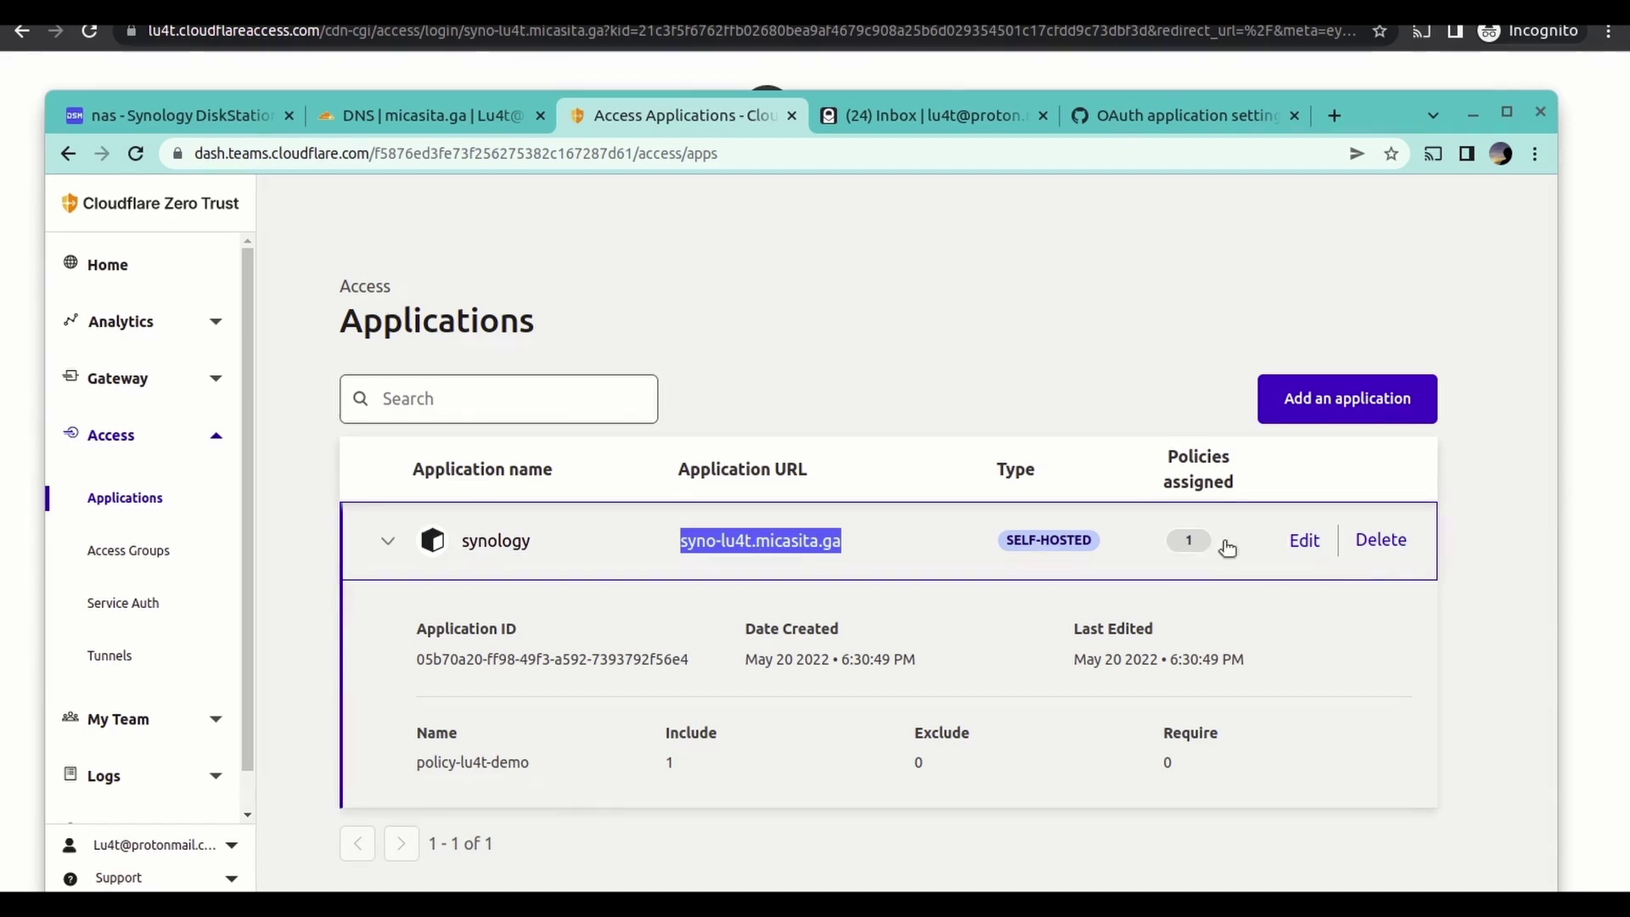
pyautogui.click(1304, 543)
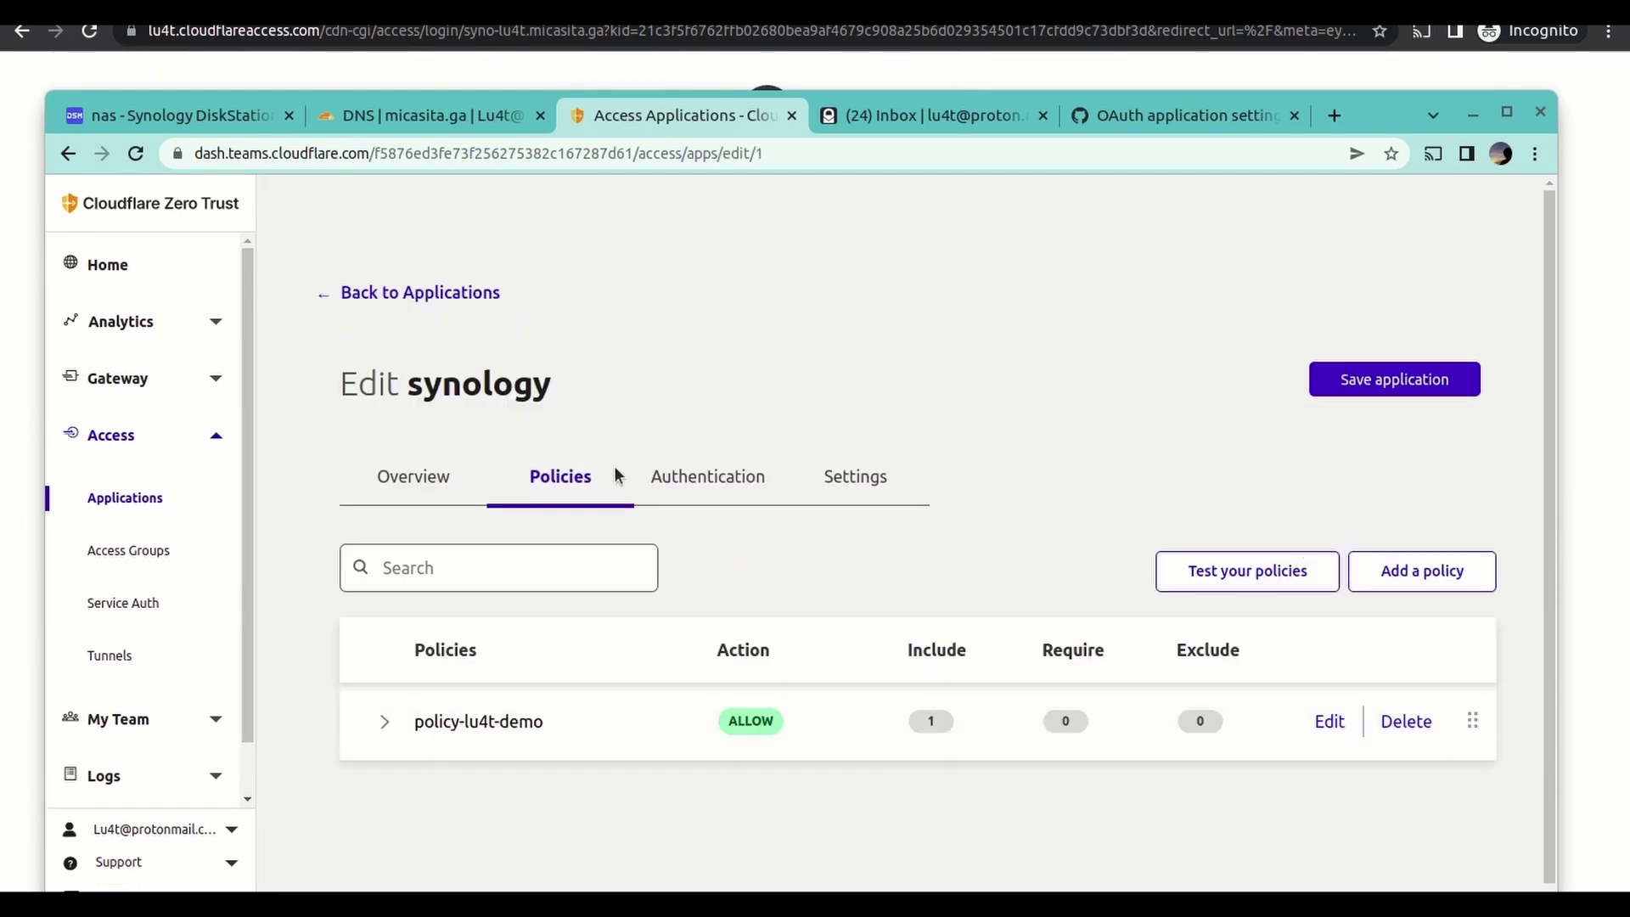
pyautogui.click(496, 721)
pyautogui.scroll(-3, 710, 696)
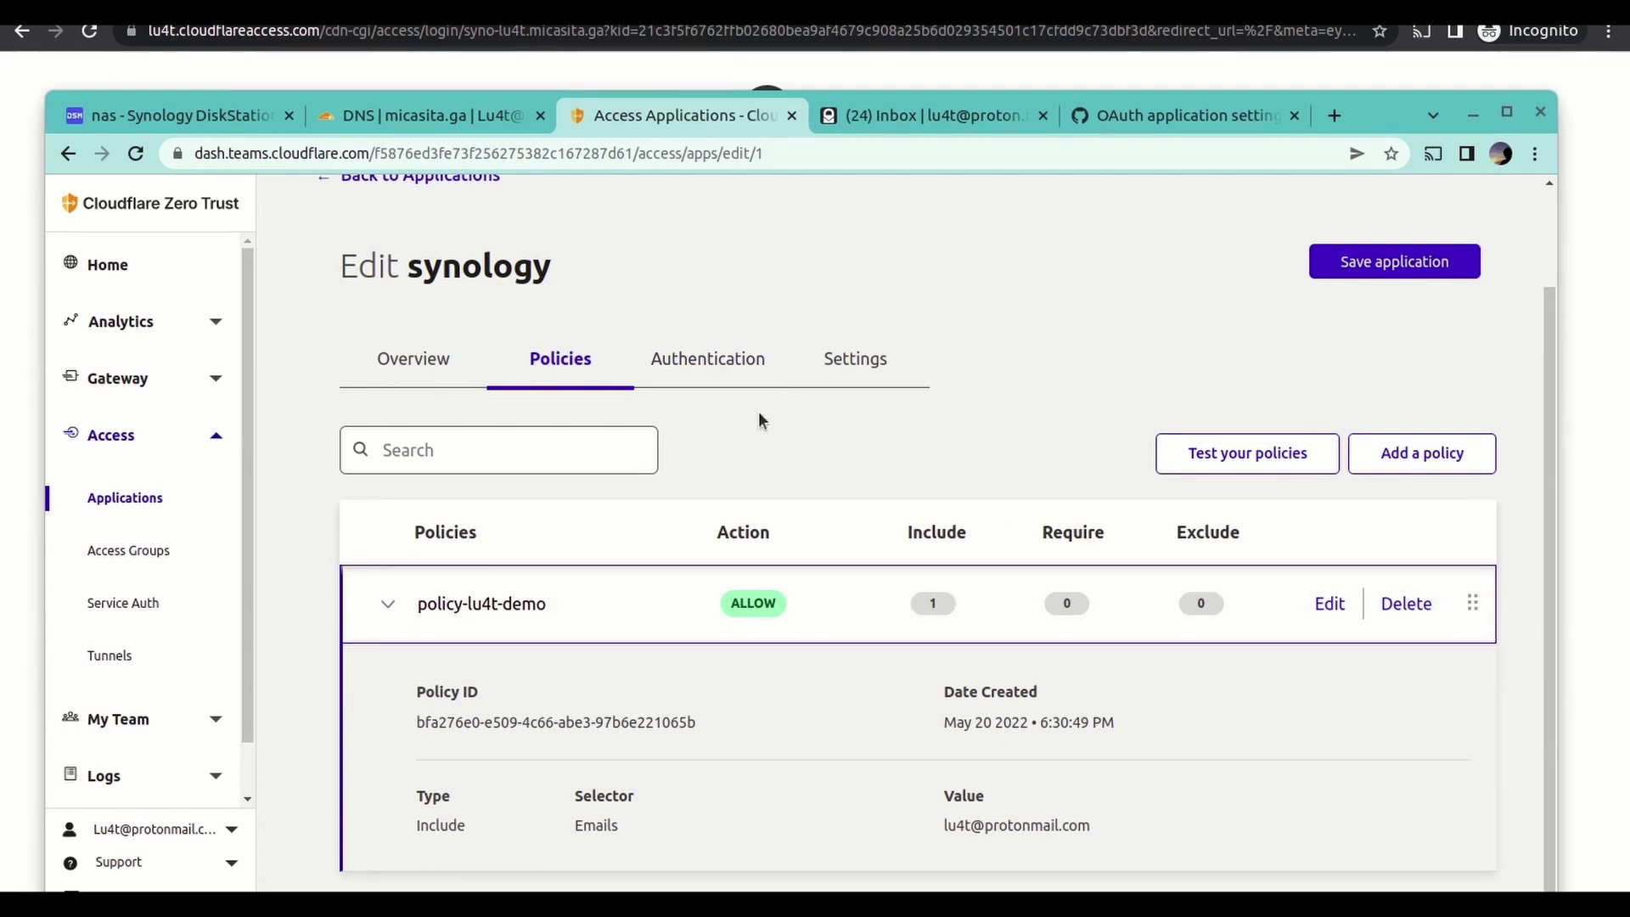
# - Revoke synology's existing tokens from the Overview tab and open a blank new tab
pyautogui.click(416, 357)
pyautogui.scroll(-1, 849, 603)
pyautogui.scroll(-2, 868, 627)
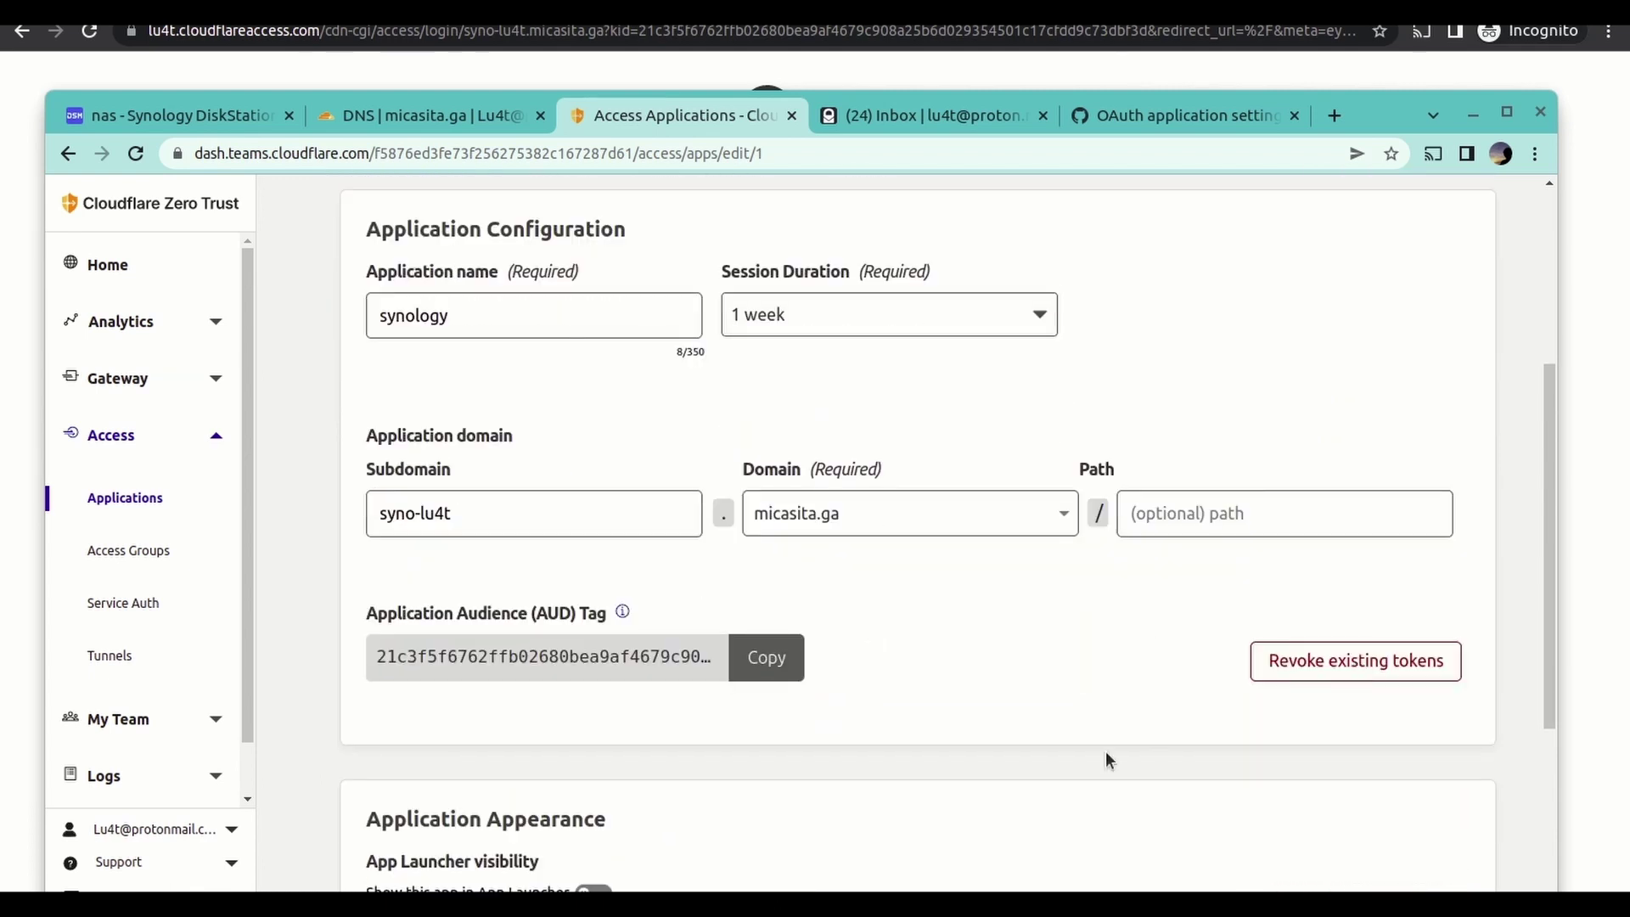
pyautogui.scroll(-4, 965, 713)
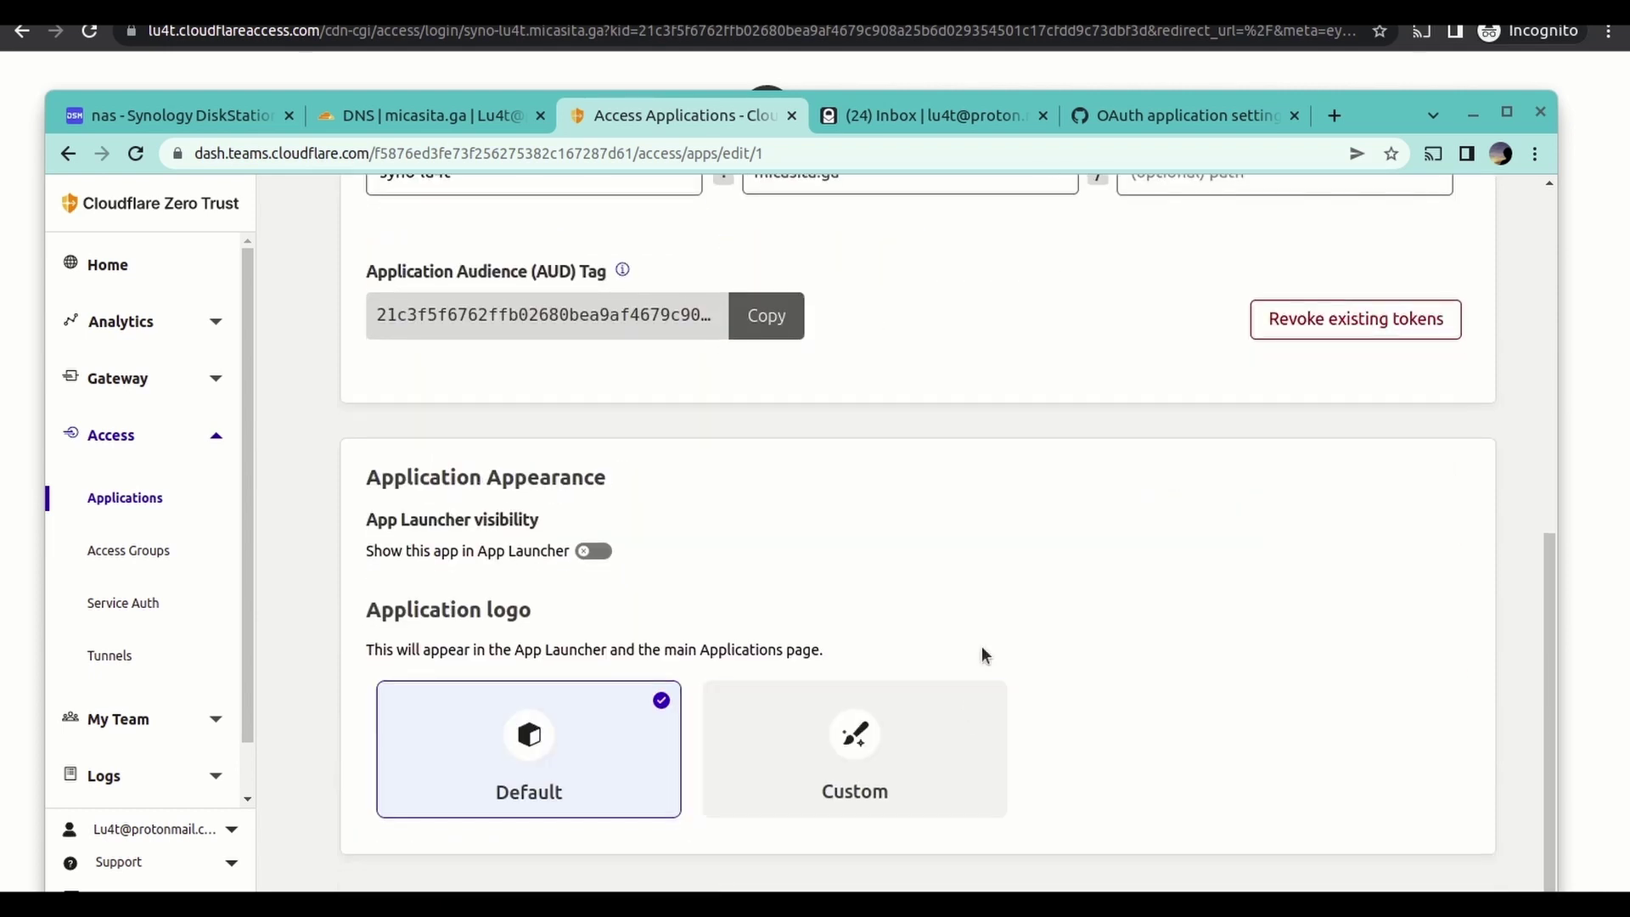
pyautogui.click(1384, 327)
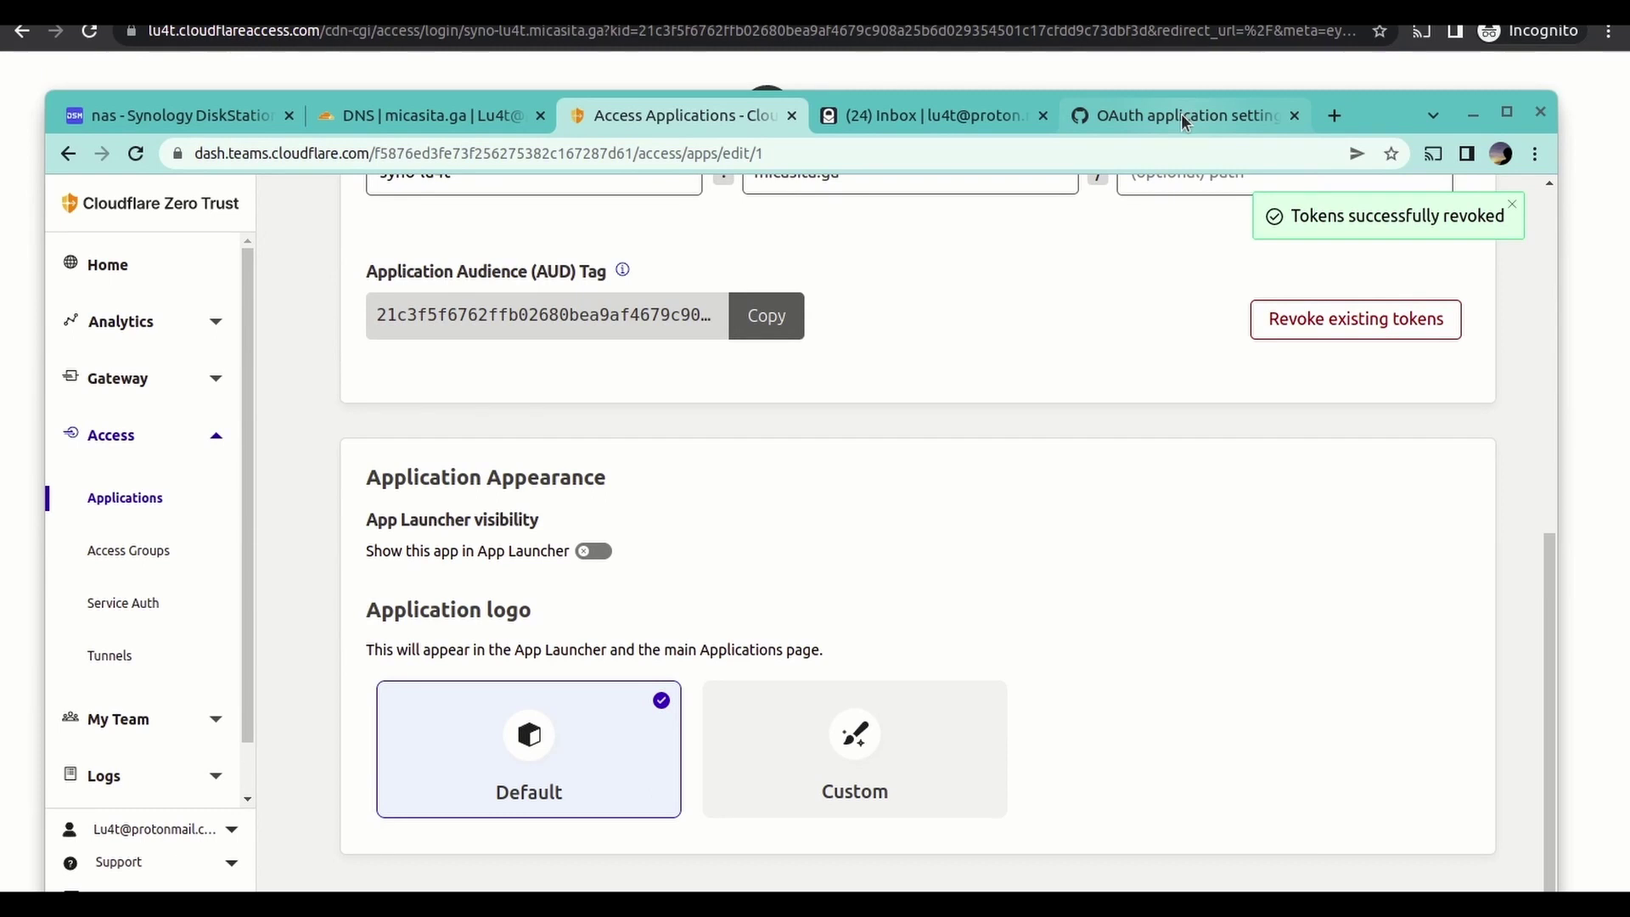
pyautogui.click(1336, 116)
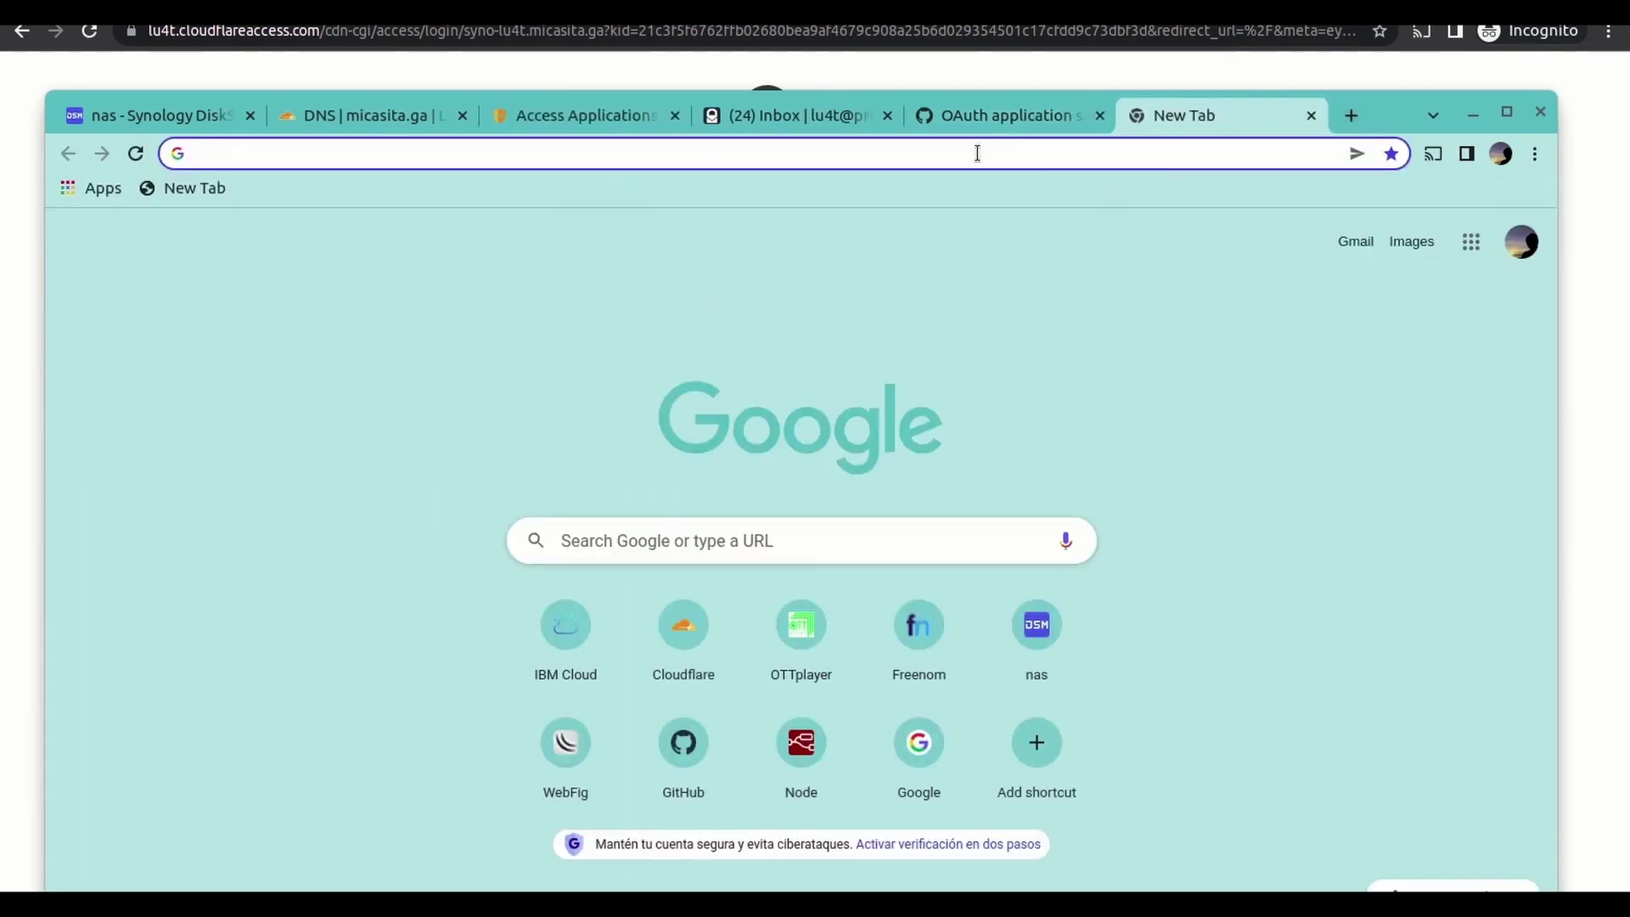
# - Load syno-lu4t.micasita.ga in the new tab
pyautogui.click(967, 154)
pyautogui.write('syno-lu4t.micasita.ga')
pyautogui.press('Return')
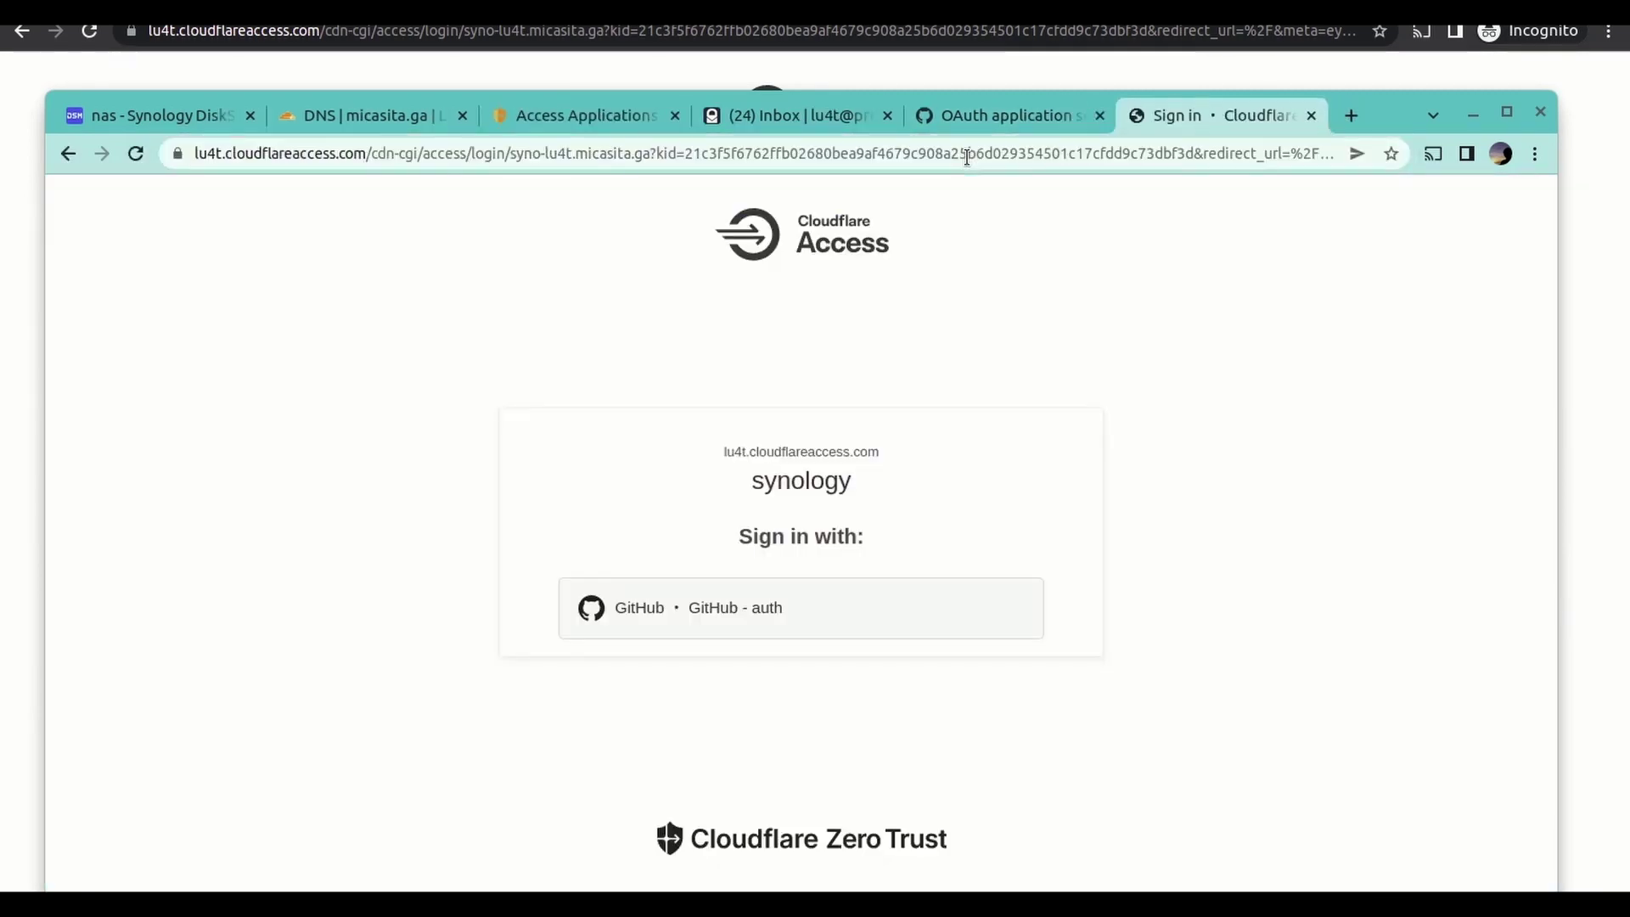
pyautogui.moveTo(1390, 112); pyautogui.dragTo(1398, 77)
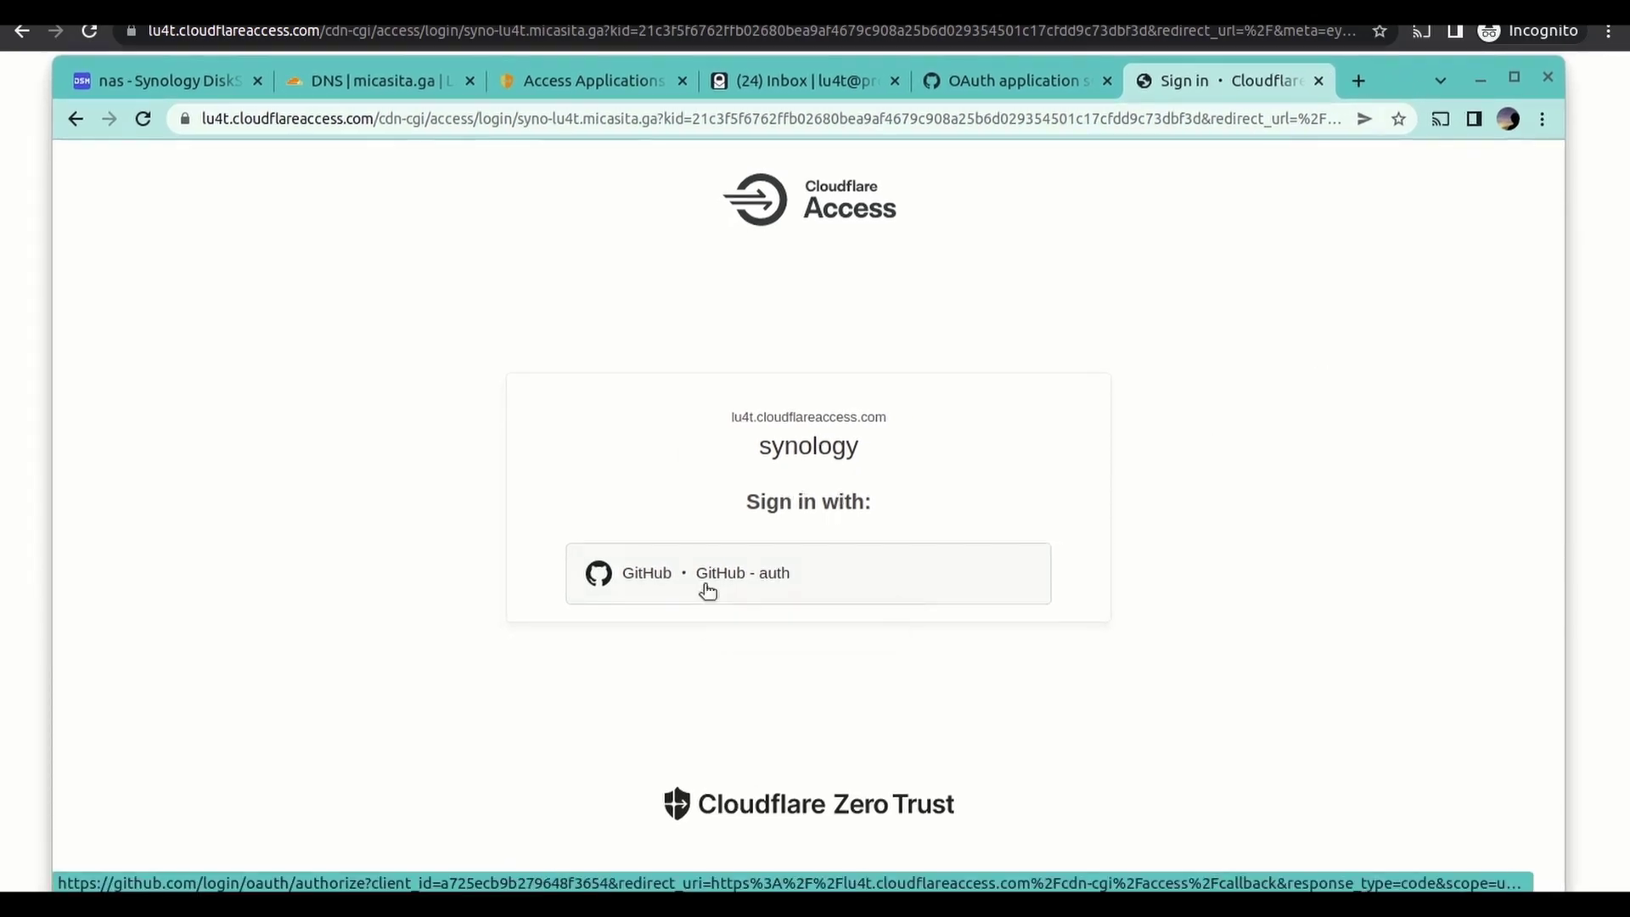
# - Select all identity providers, One-time PIN and GitHub - auth, for synology and save
pyautogui.click(1043, 79)
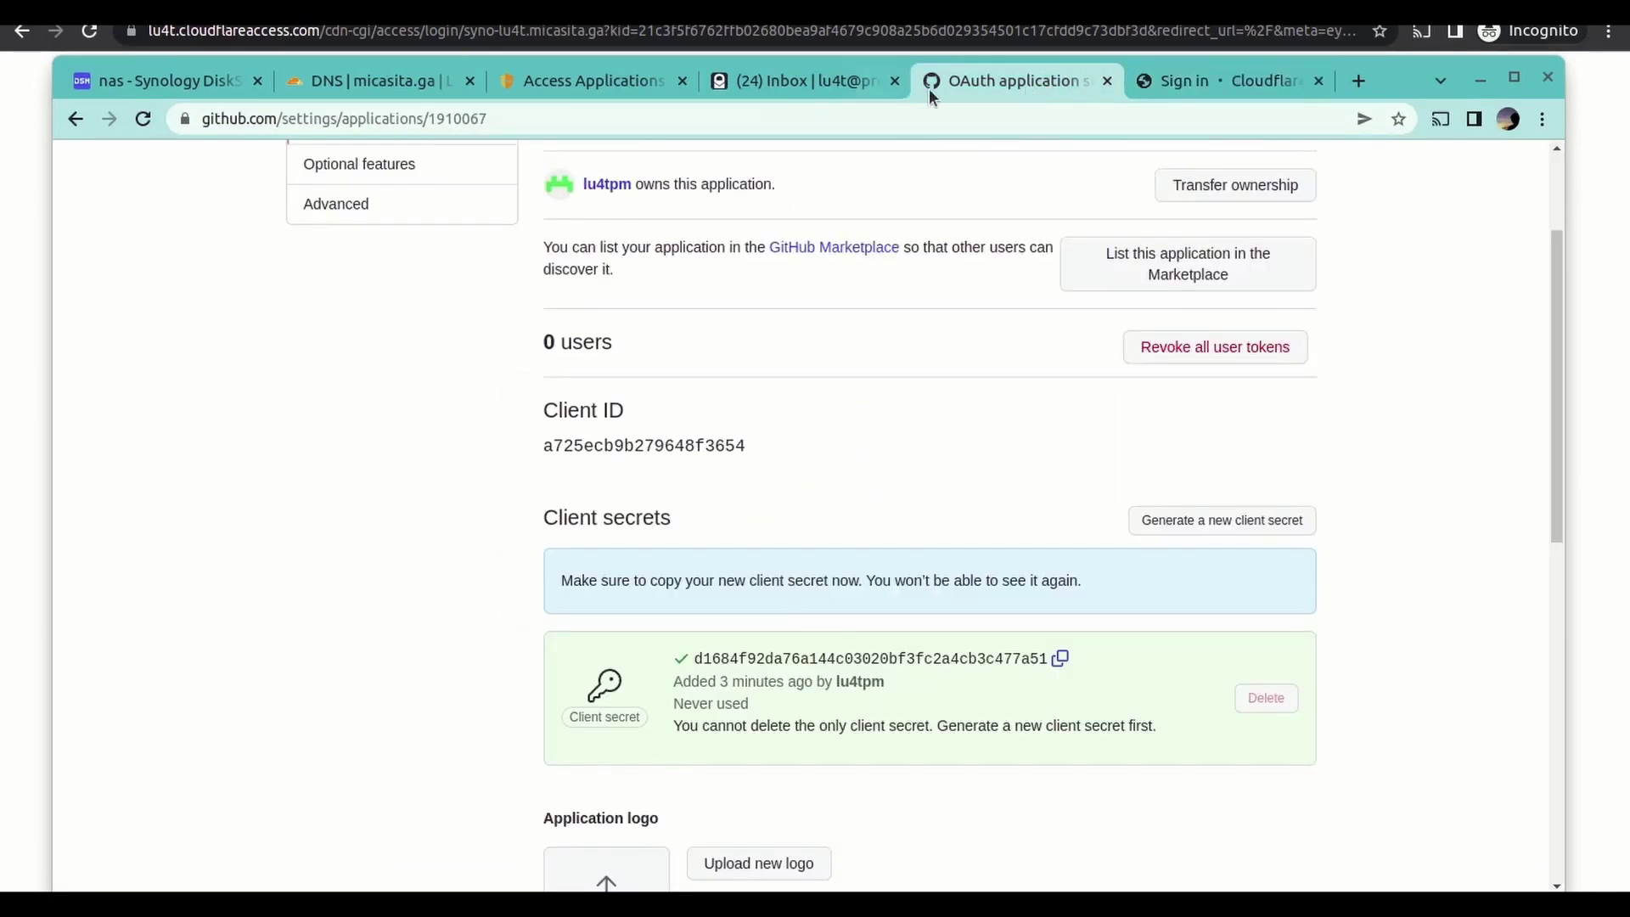
pyautogui.click(610, 87)
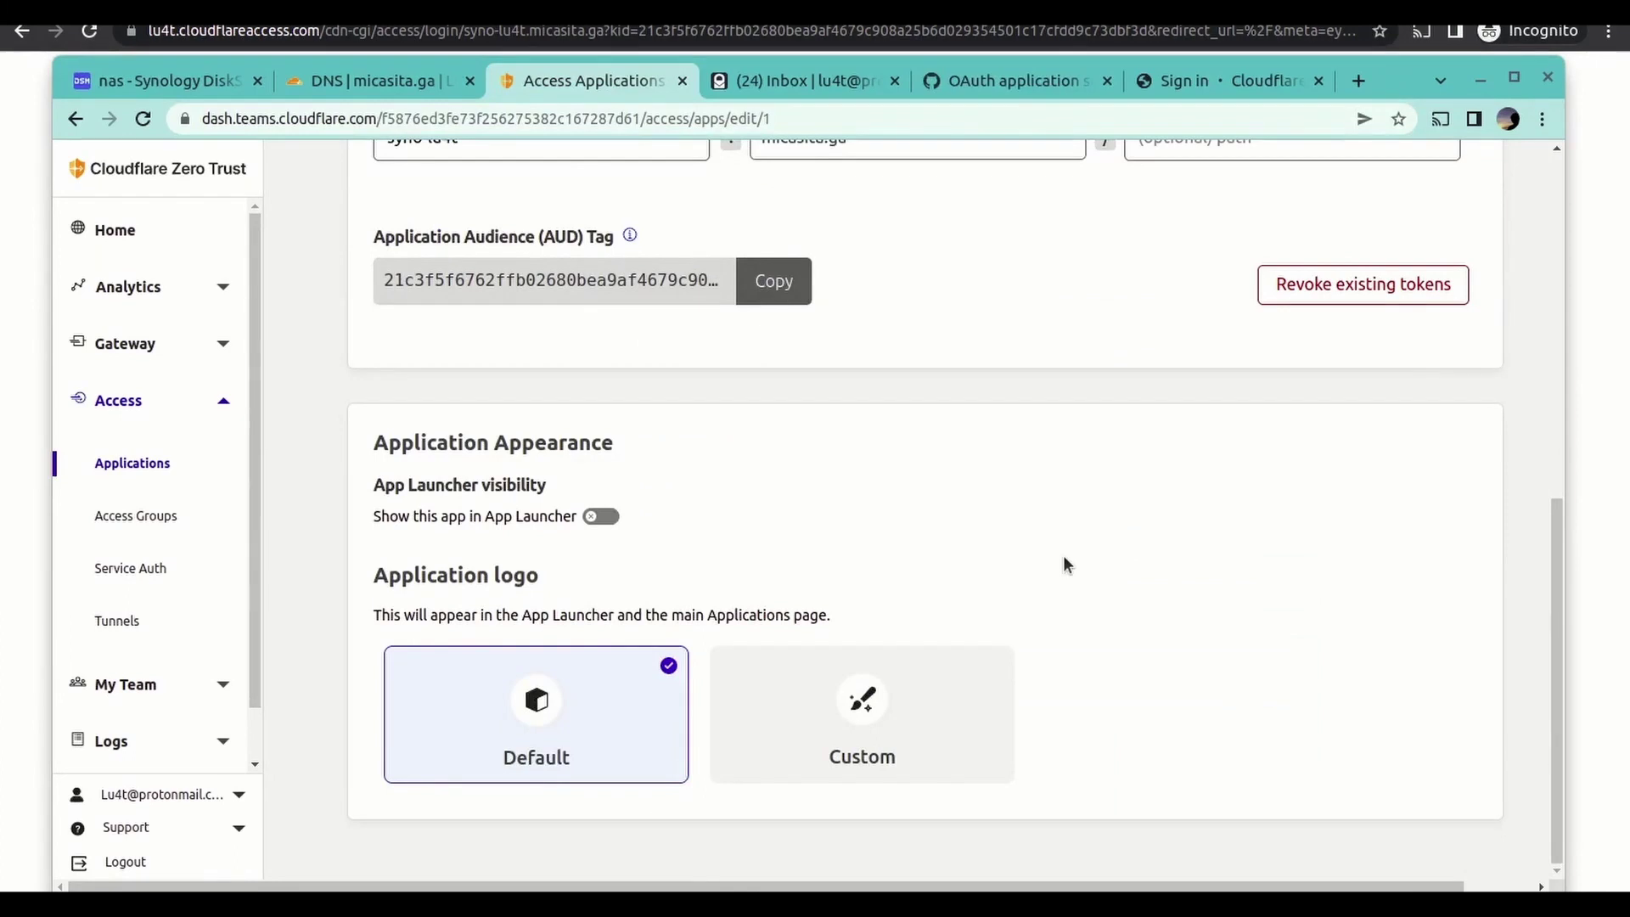
pyautogui.scroll(6, 1063, 561)
pyautogui.scroll(1, 1063, 554)
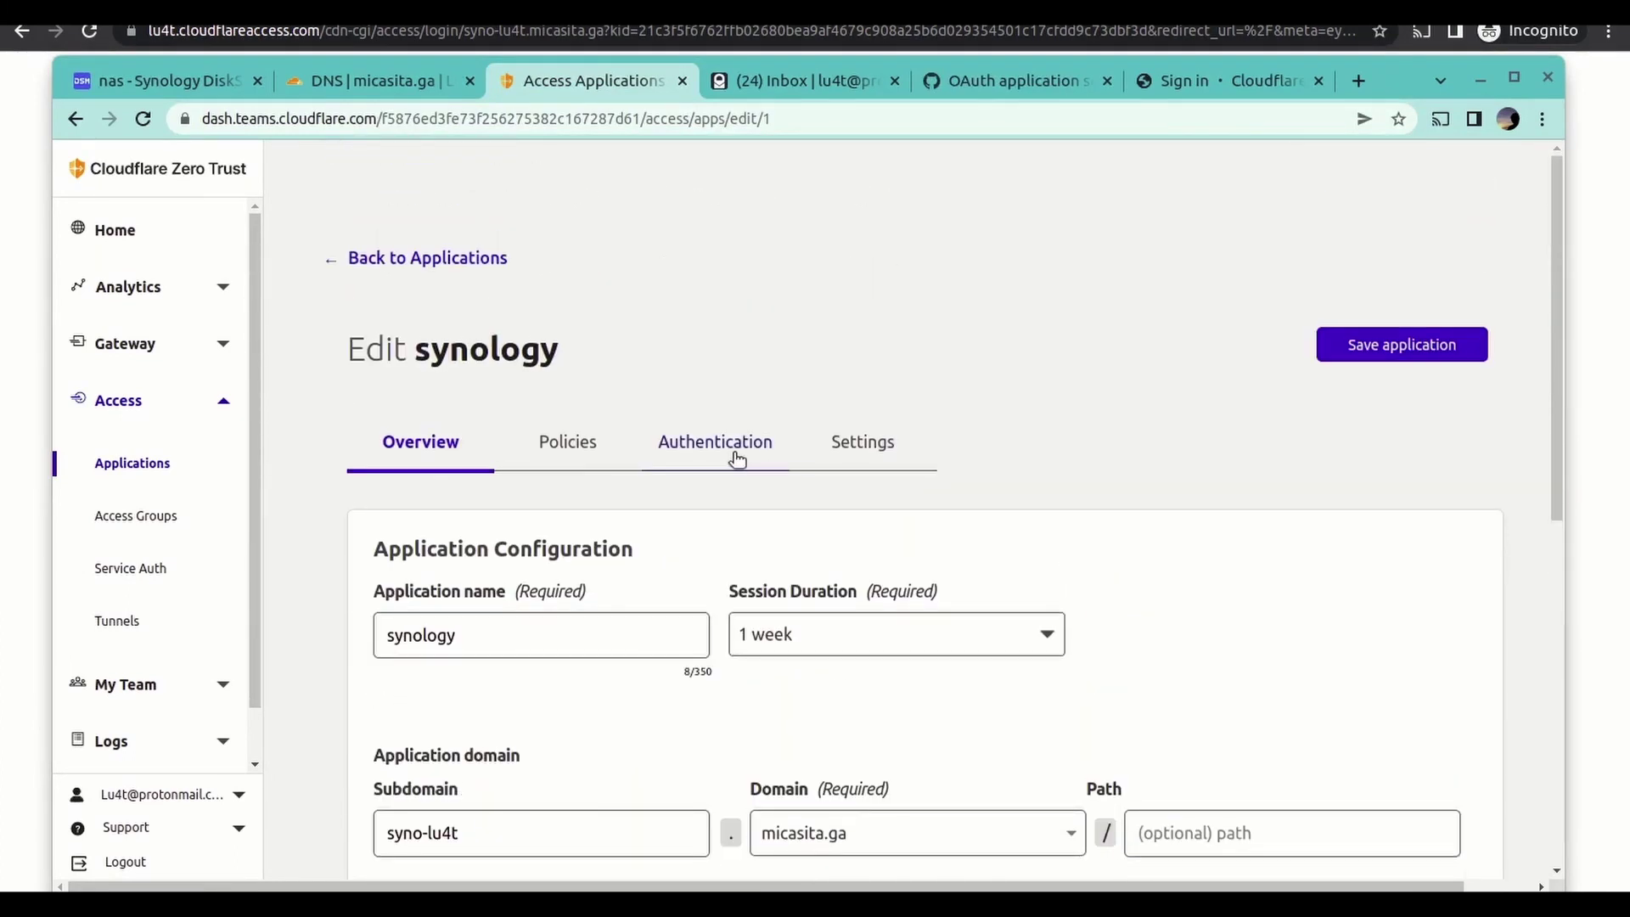
pyautogui.click(732, 446)
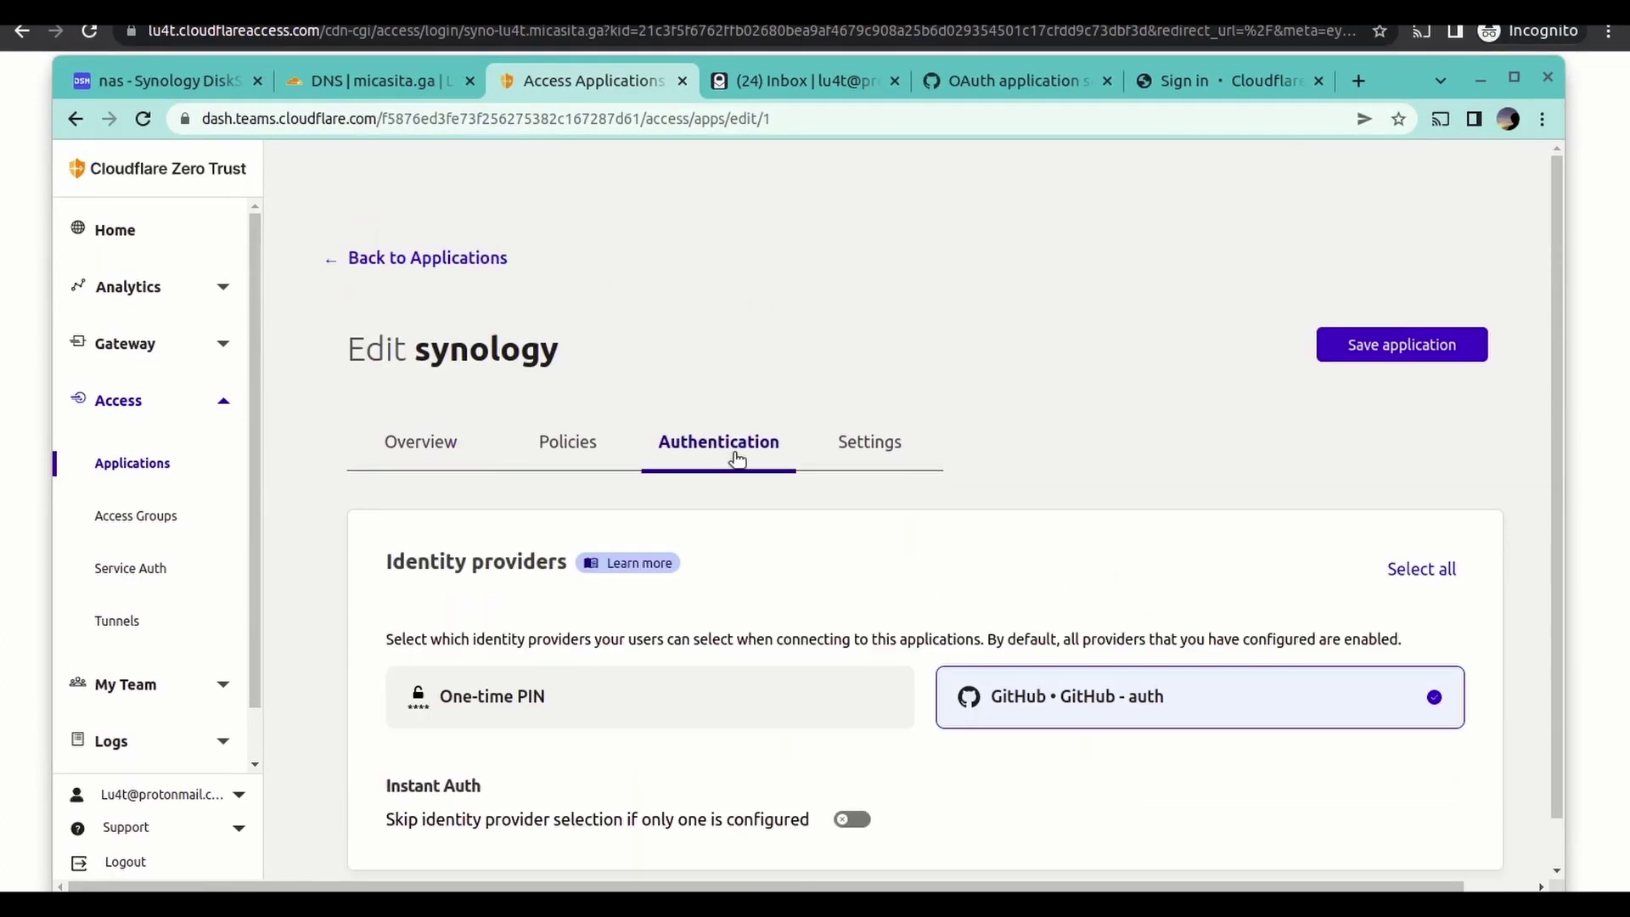
pyautogui.click(1425, 571)
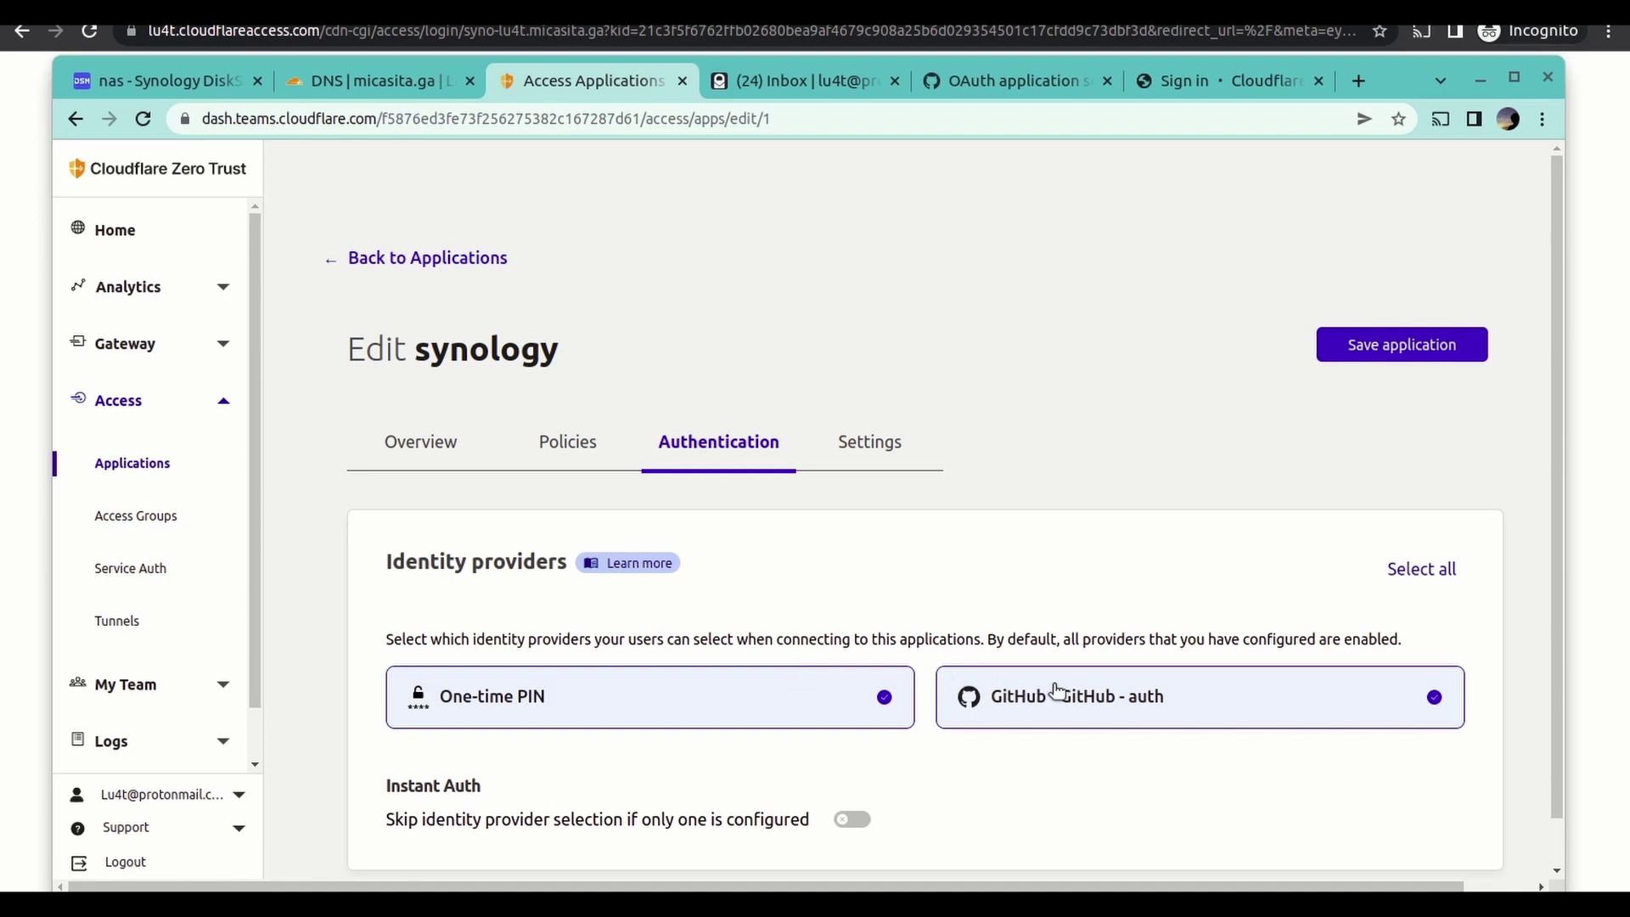
pyautogui.scroll(-1, 1017, 690)
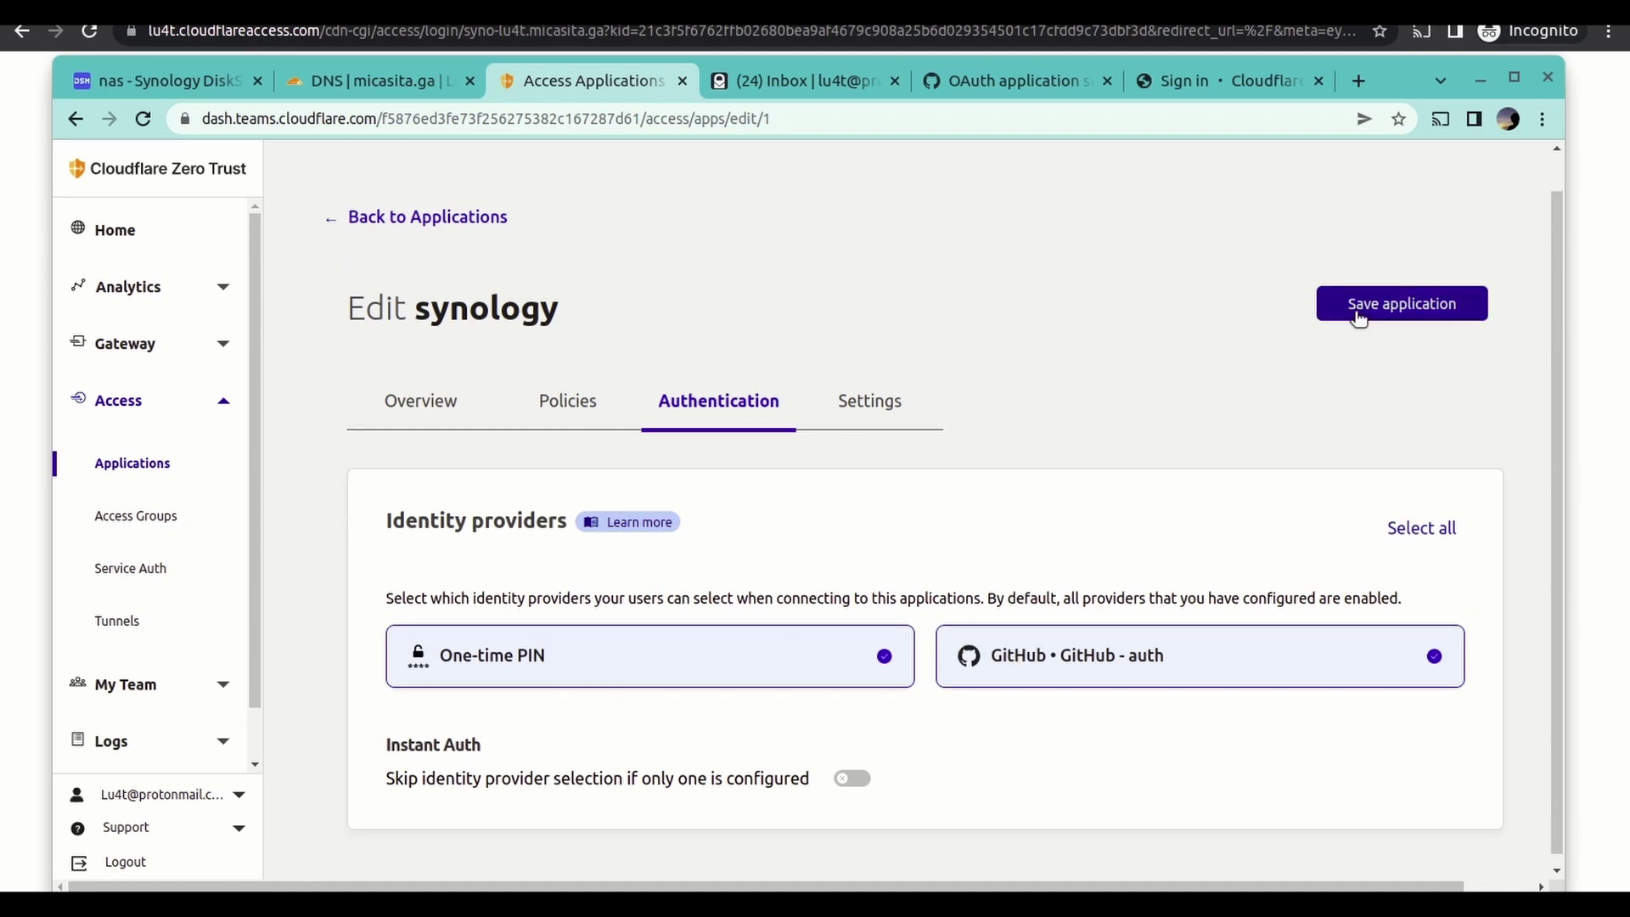
pyautogui.click(1407, 312)
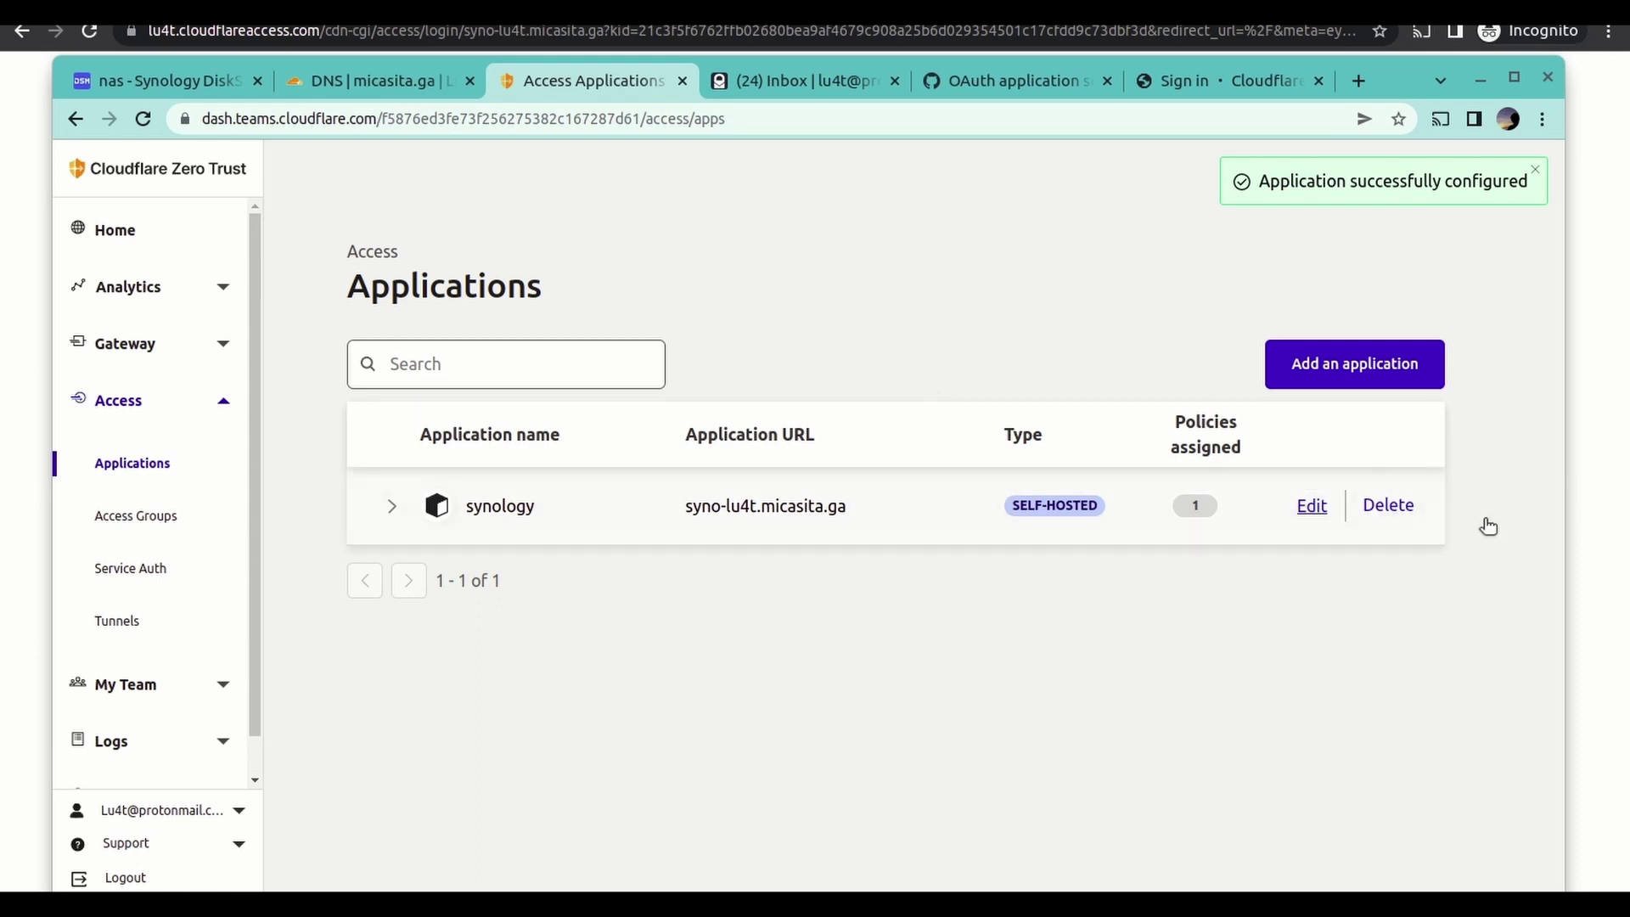
# - Reload the incognito synology sign-in, submit the empty Email form, then reopen synology for editing
pyautogui.click(1266, 37)
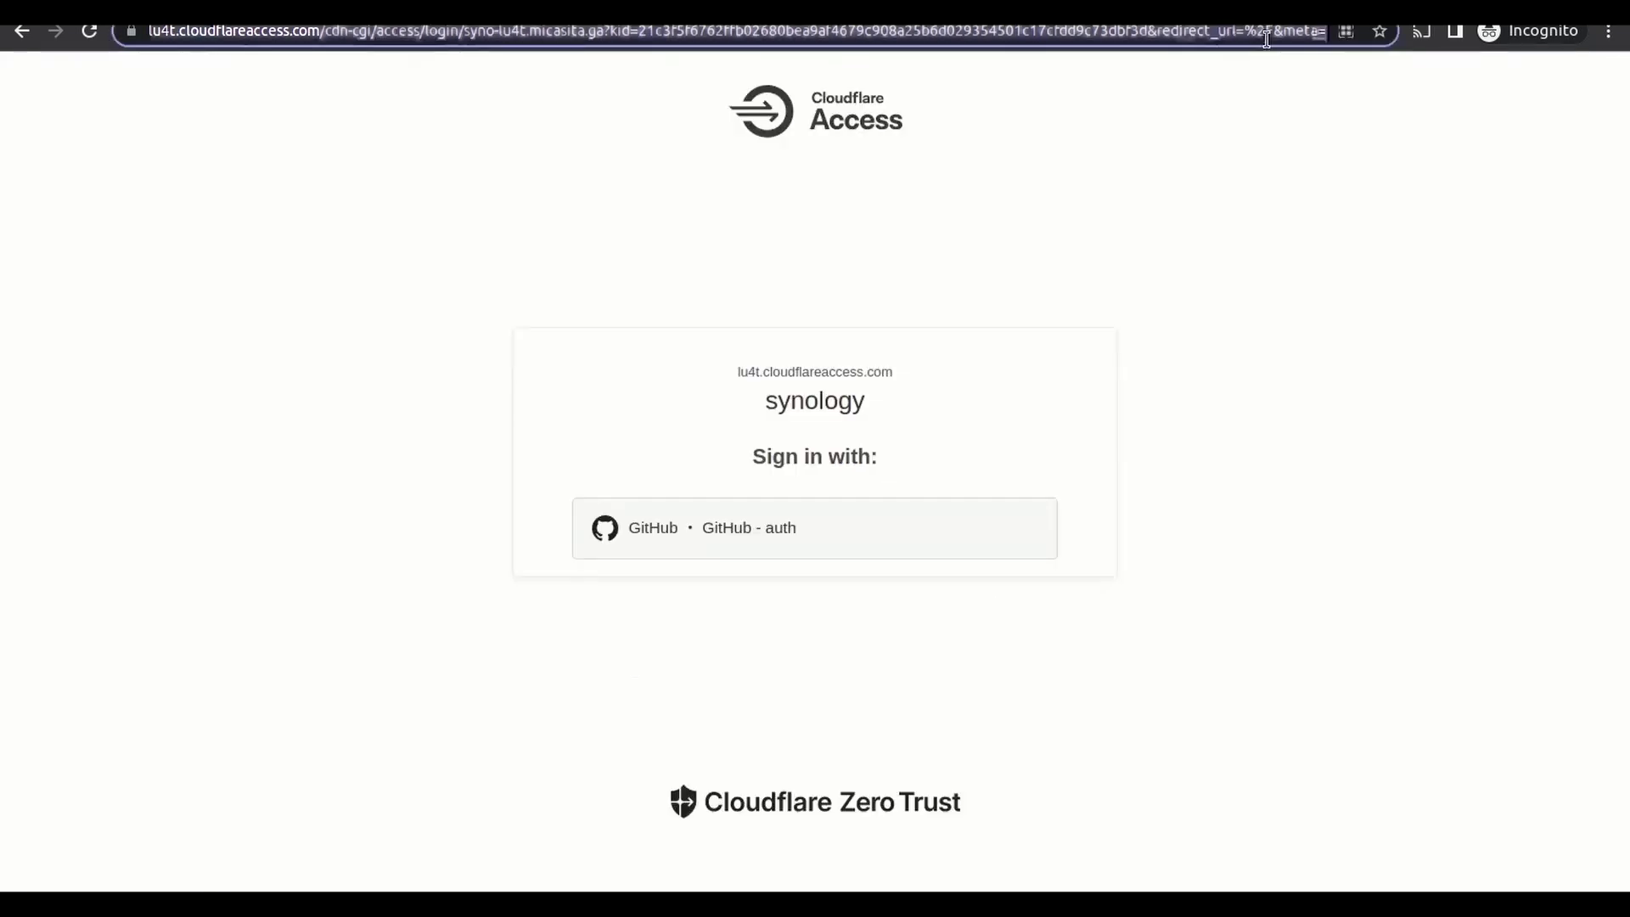
pyautogui.write('syno-lu4t.micasita.ga')
pyautogui.press('Return')
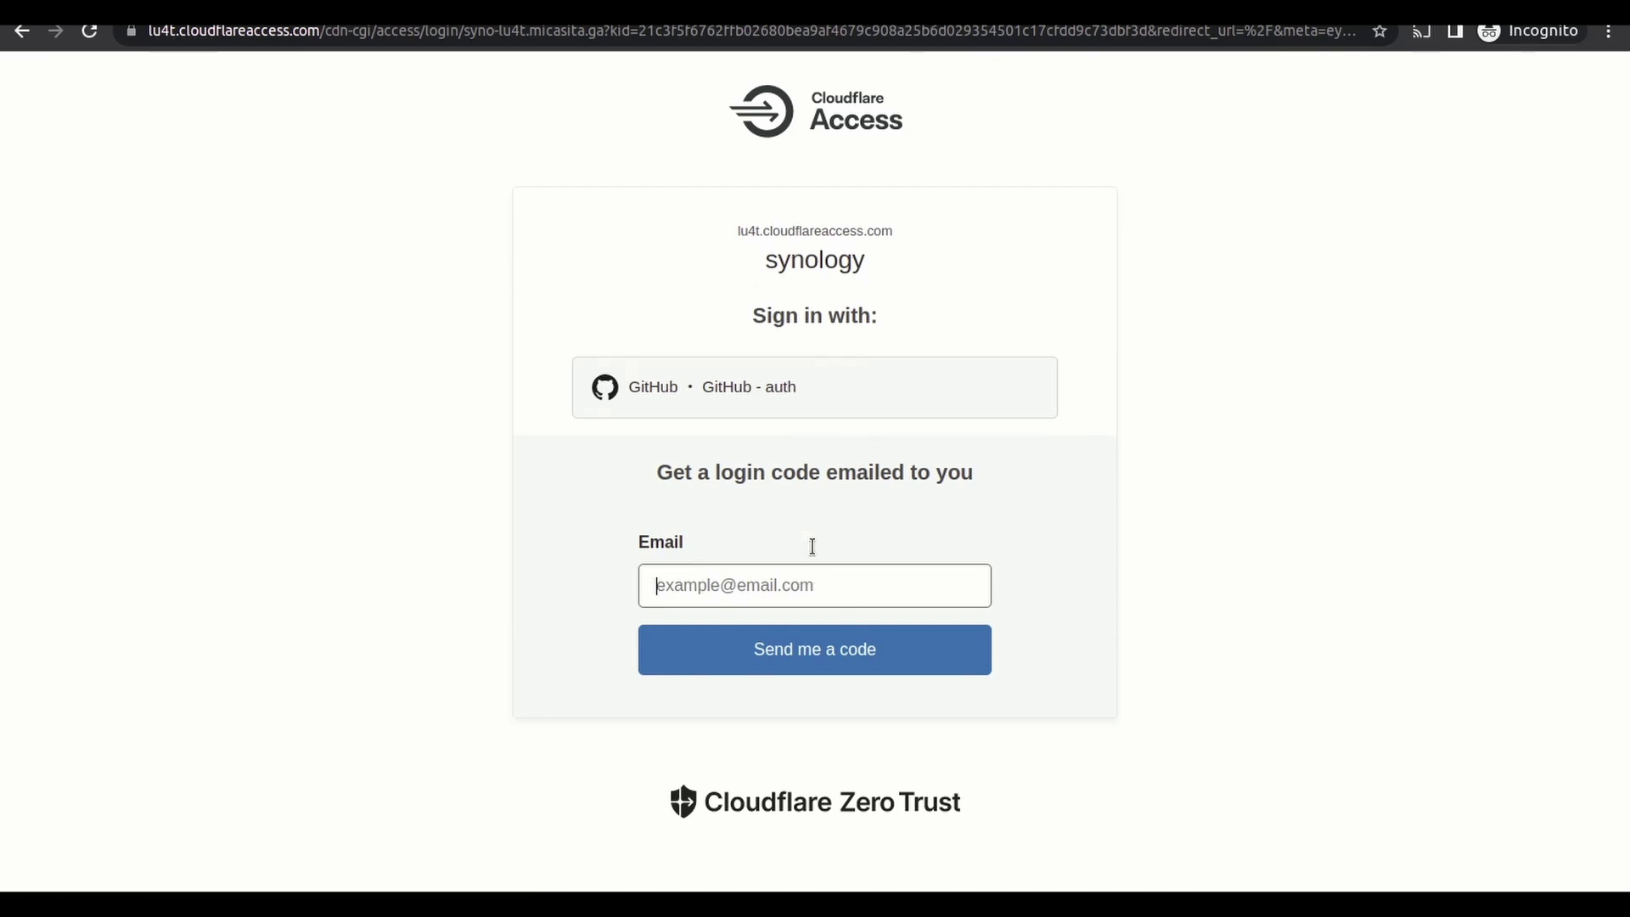
pyautogui.press('Return')
pyautogui.click(137, 119)
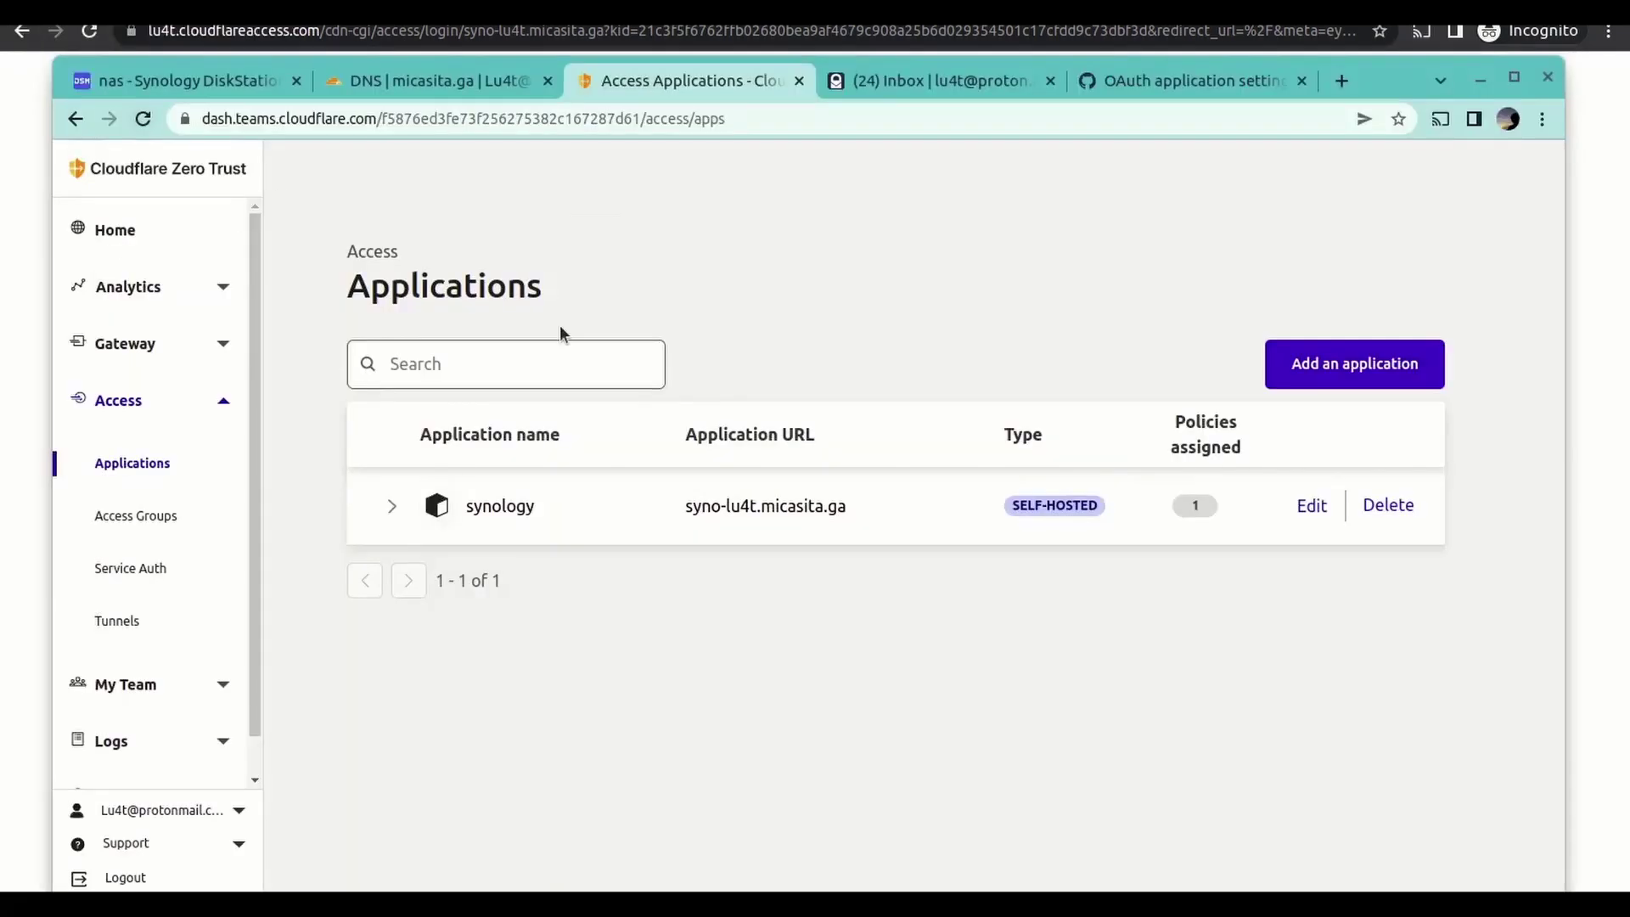
pyautogui.click(1313, 514)
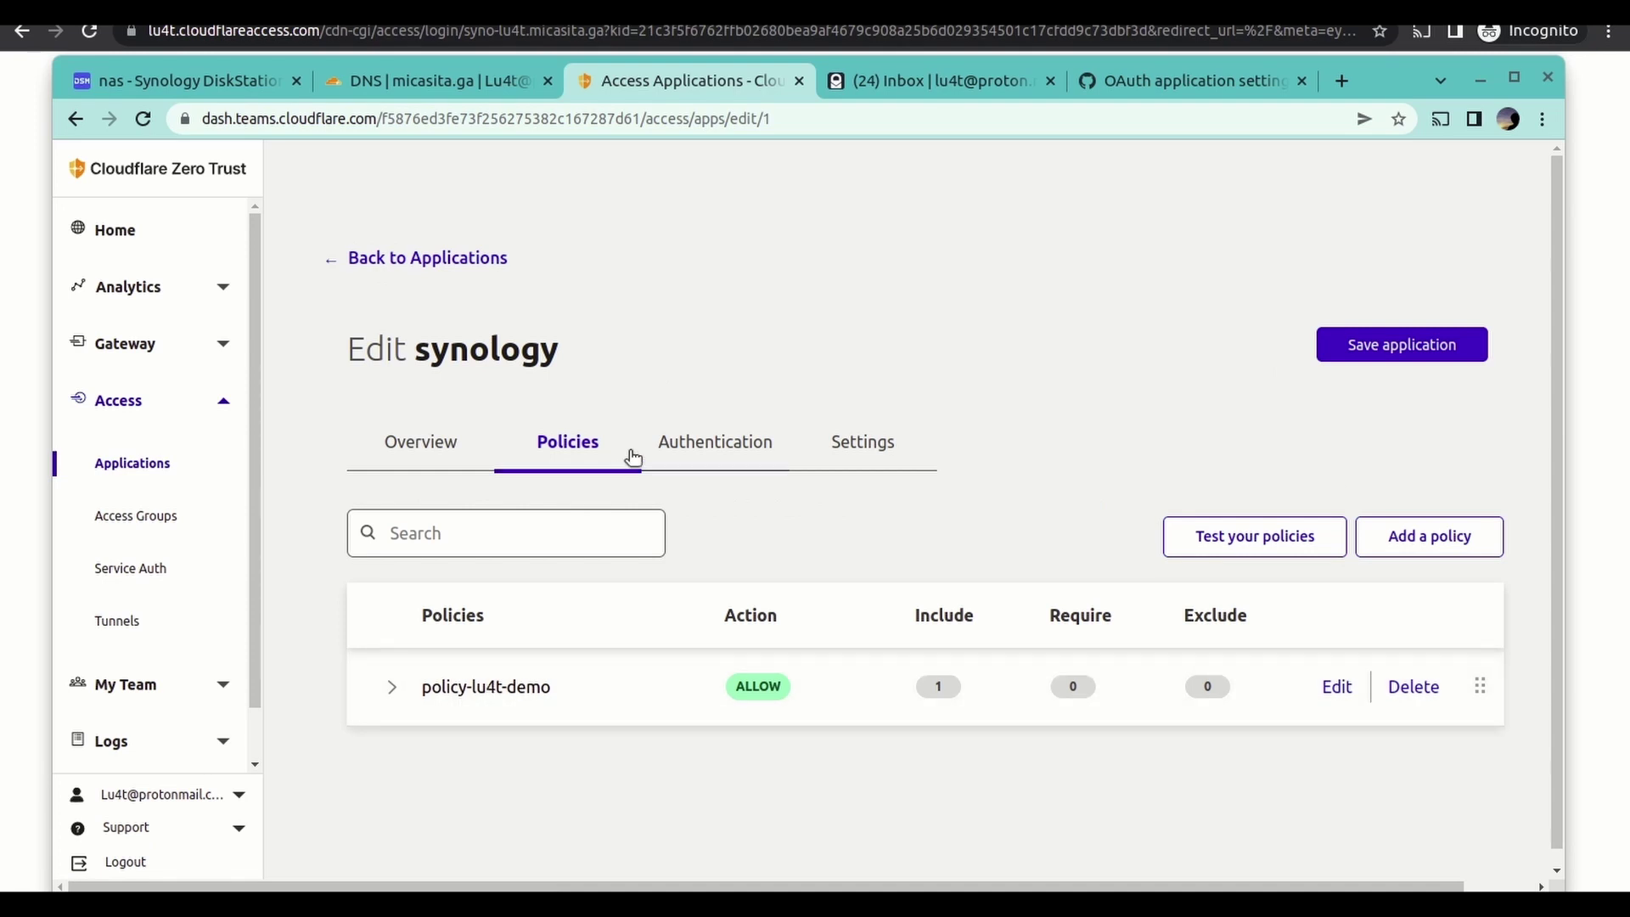
# - Review synology's Authentication and Settings tabs, then switch to the GitHub OAuth app settings
pyautogui.click(715, 450)
pyautogui.scroll(-1, 805, 528)
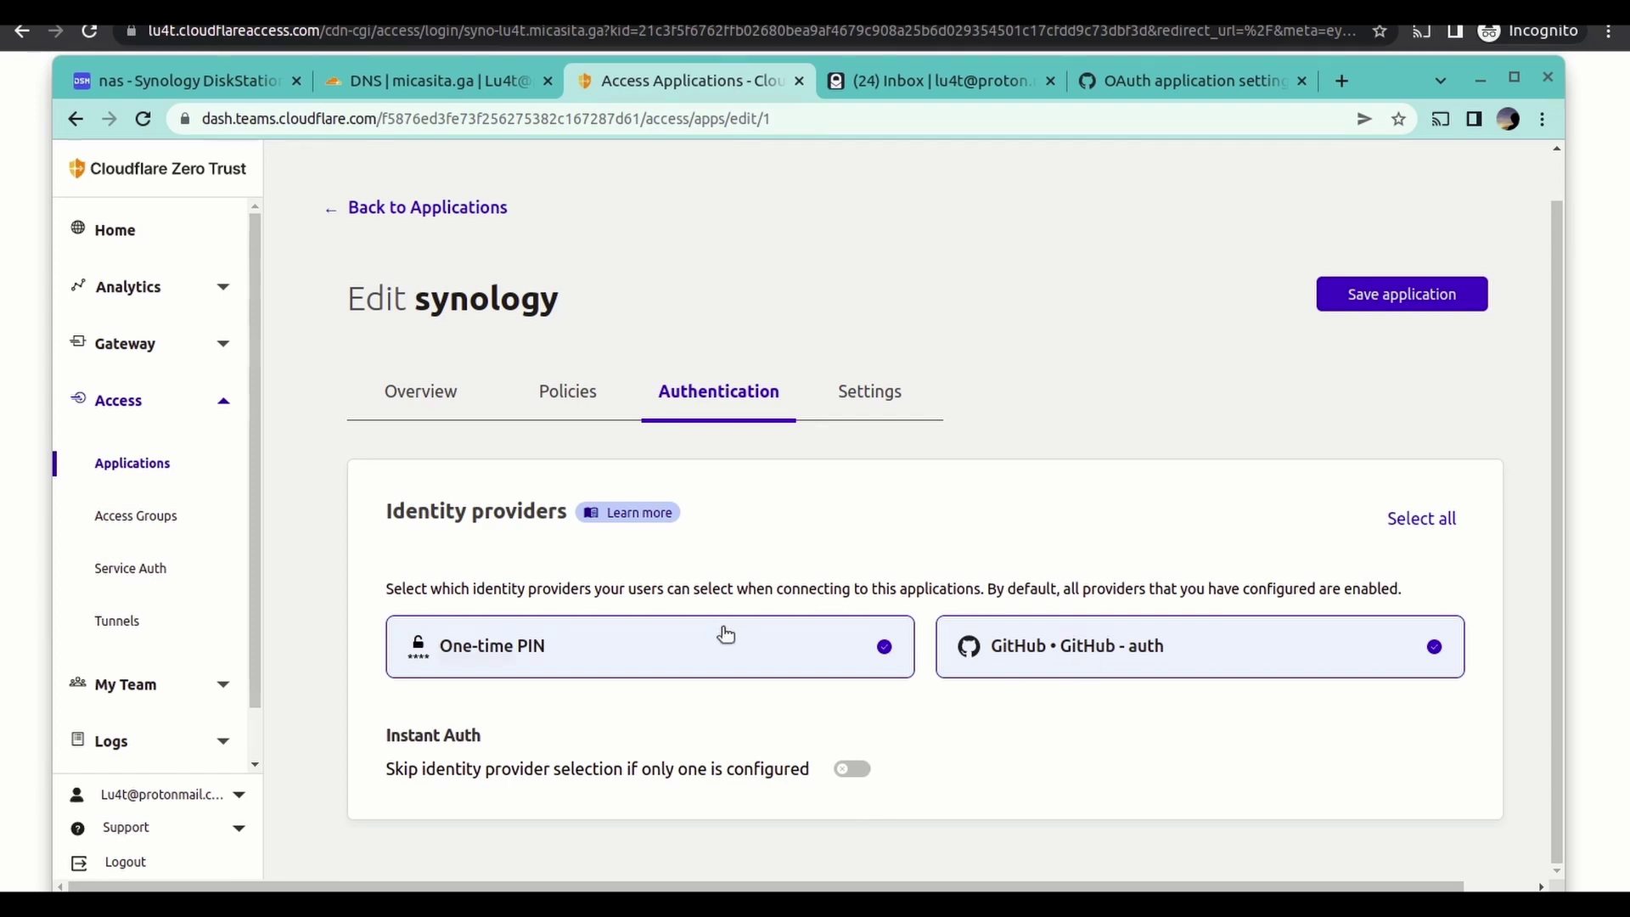
pyautogui.click(890, 399)
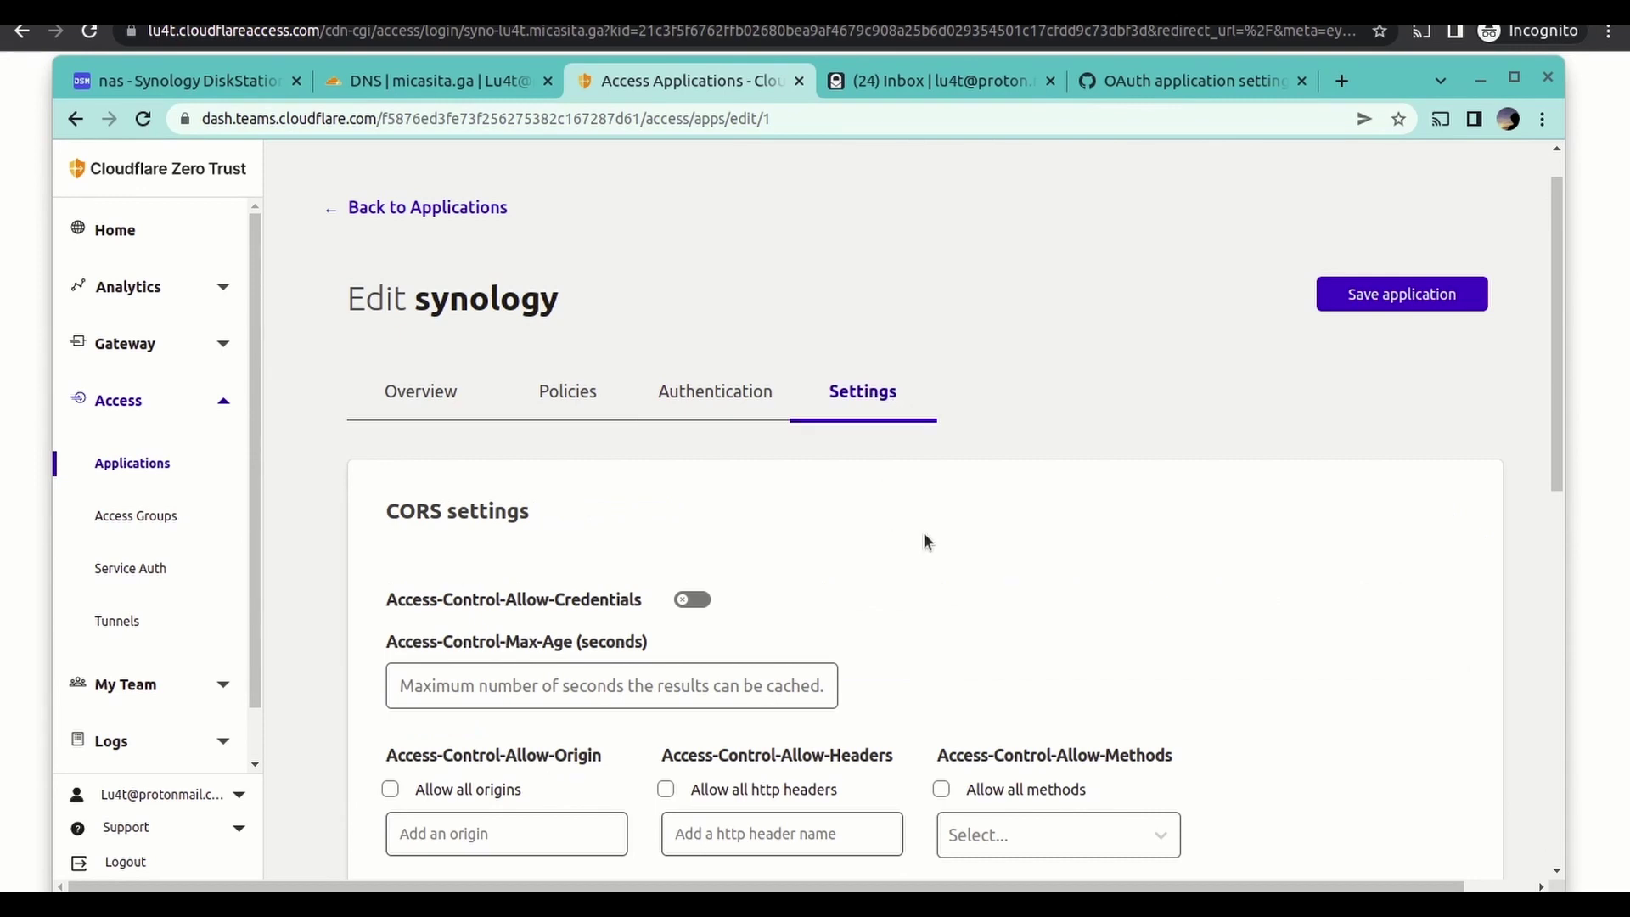
pyautogui.scroll(-1, 937, 561)
pyautogui.scroll(-5, 939, 560)
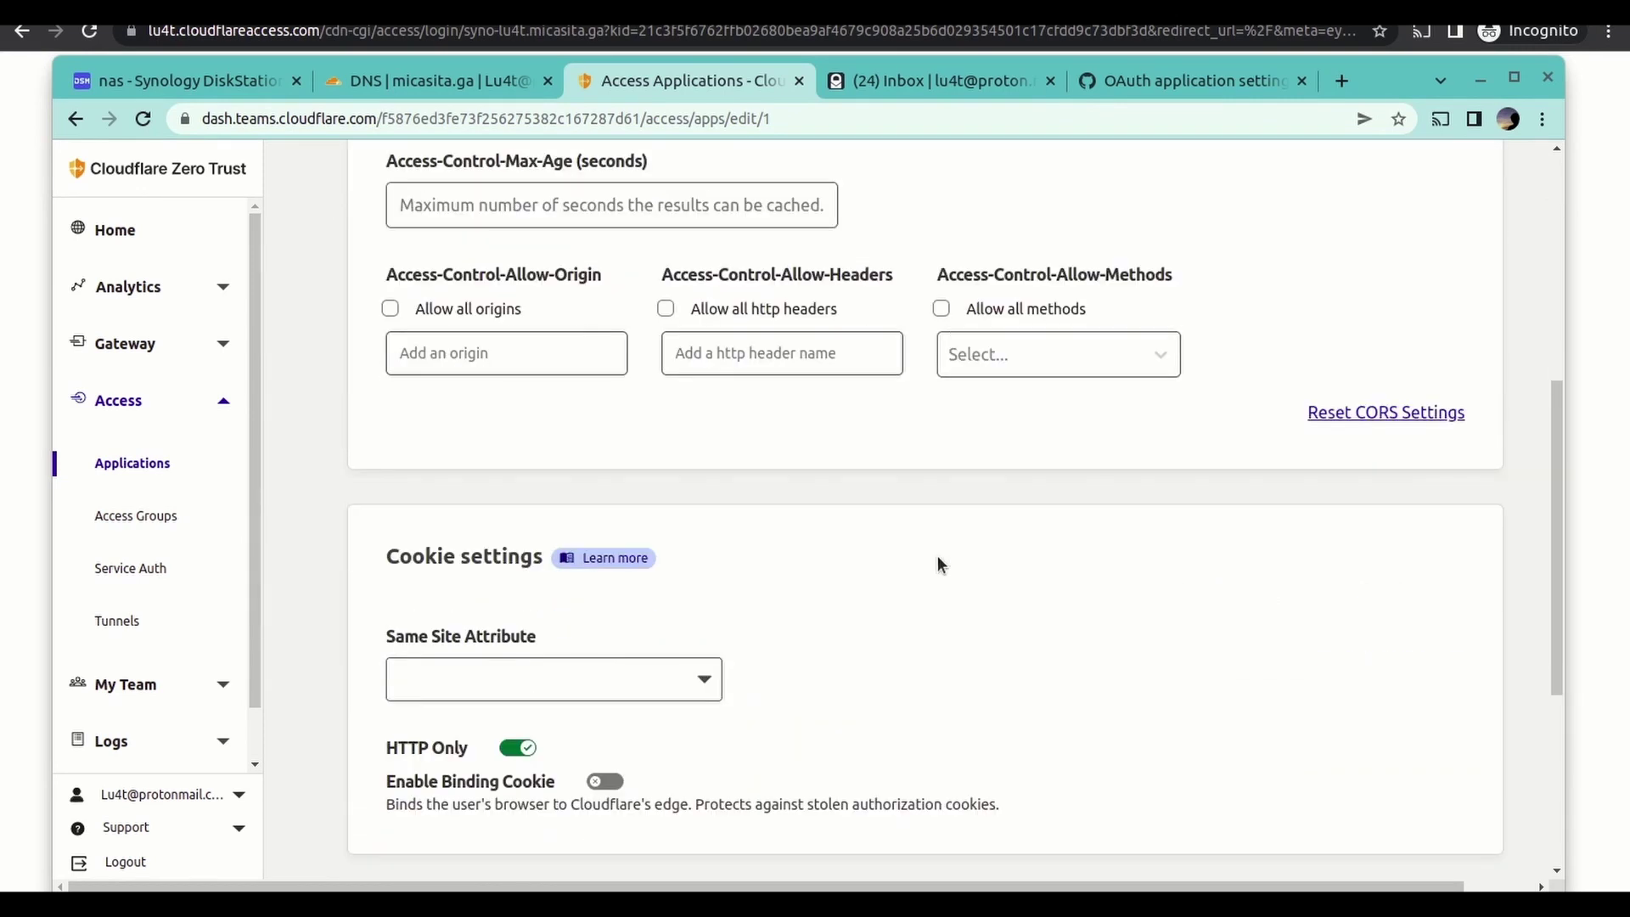
pyautogui.scroll(7, 939, 560)
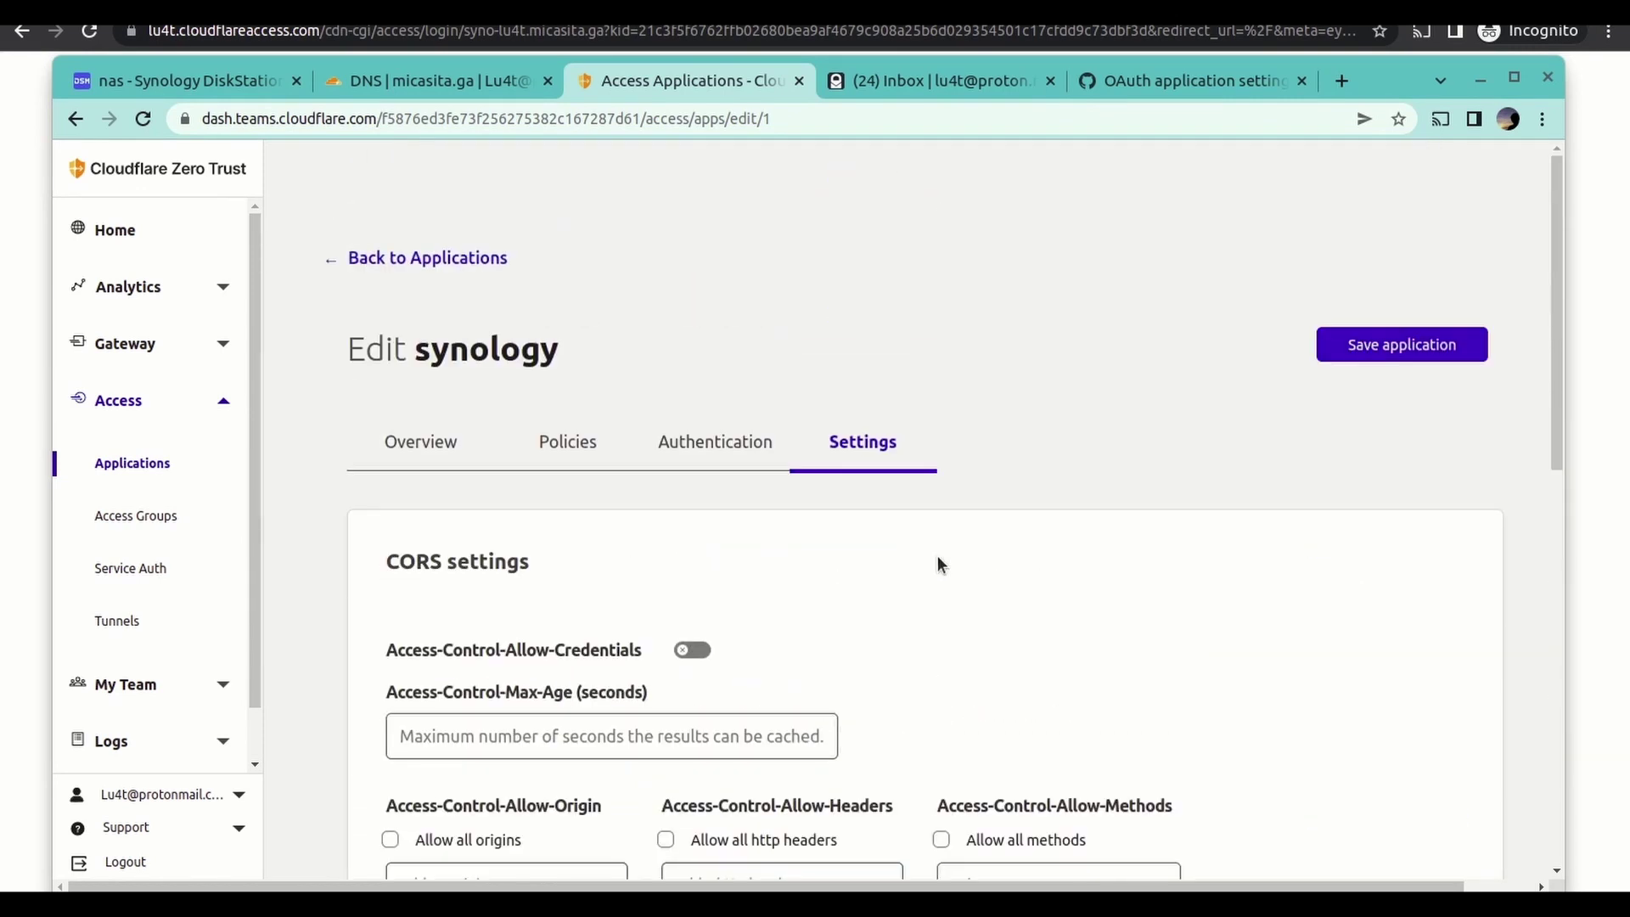
pyautogui.click(1182, 81)
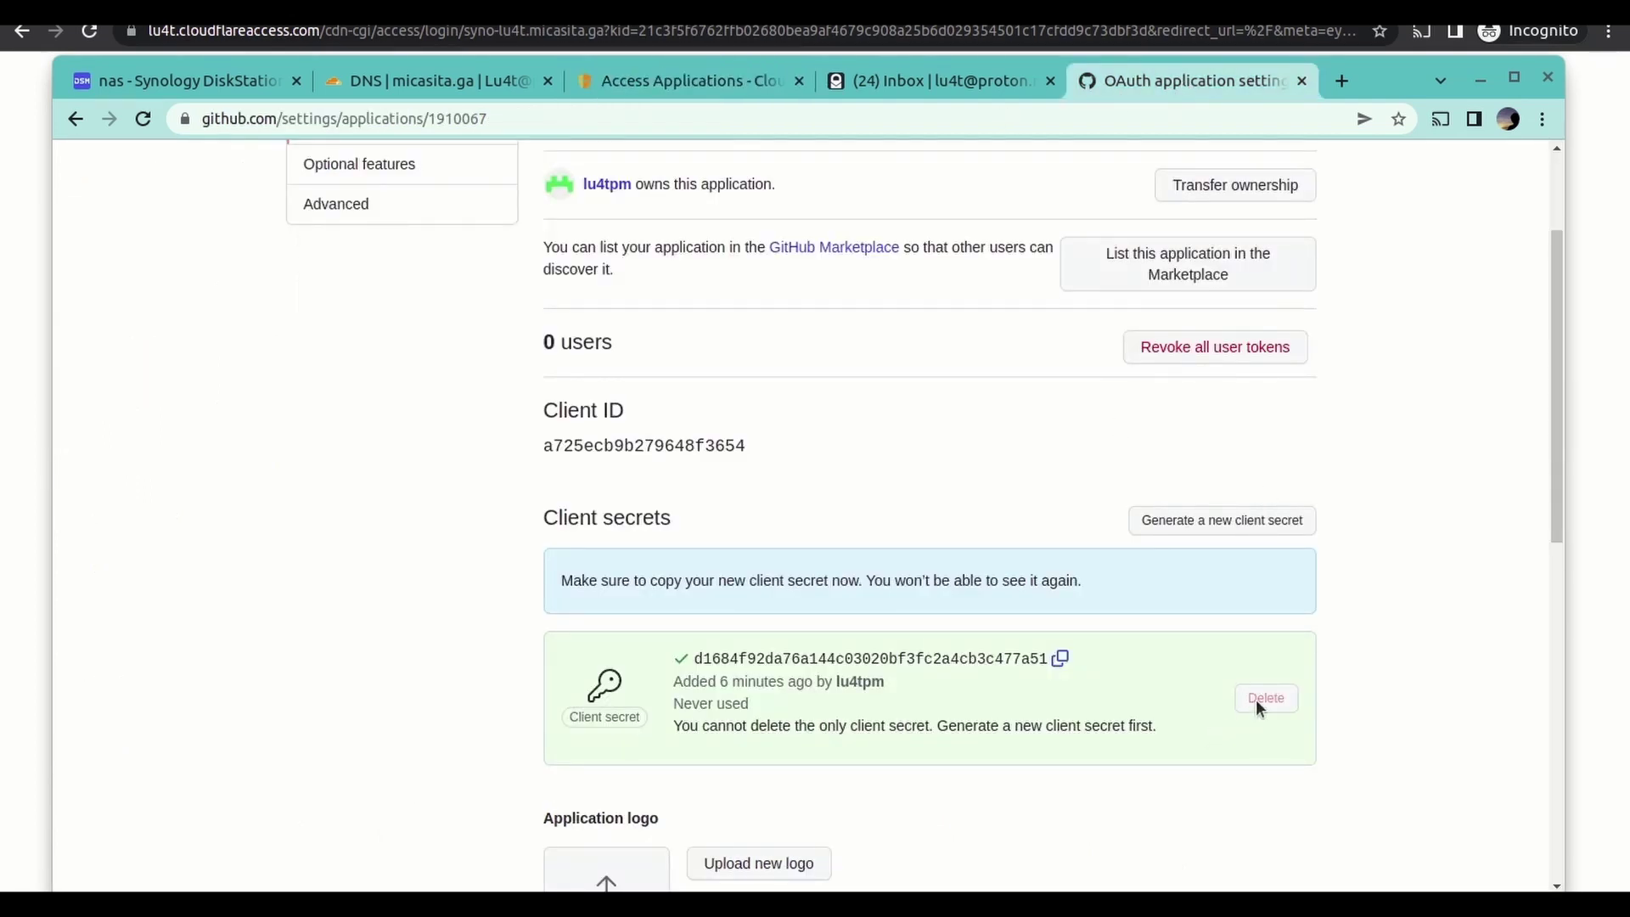
# - Delete the GitHub OAuth app test-cloudflare-lu4t from its Advanced settings and confirm
pyautogui.scroll(-9, 1012, 628)
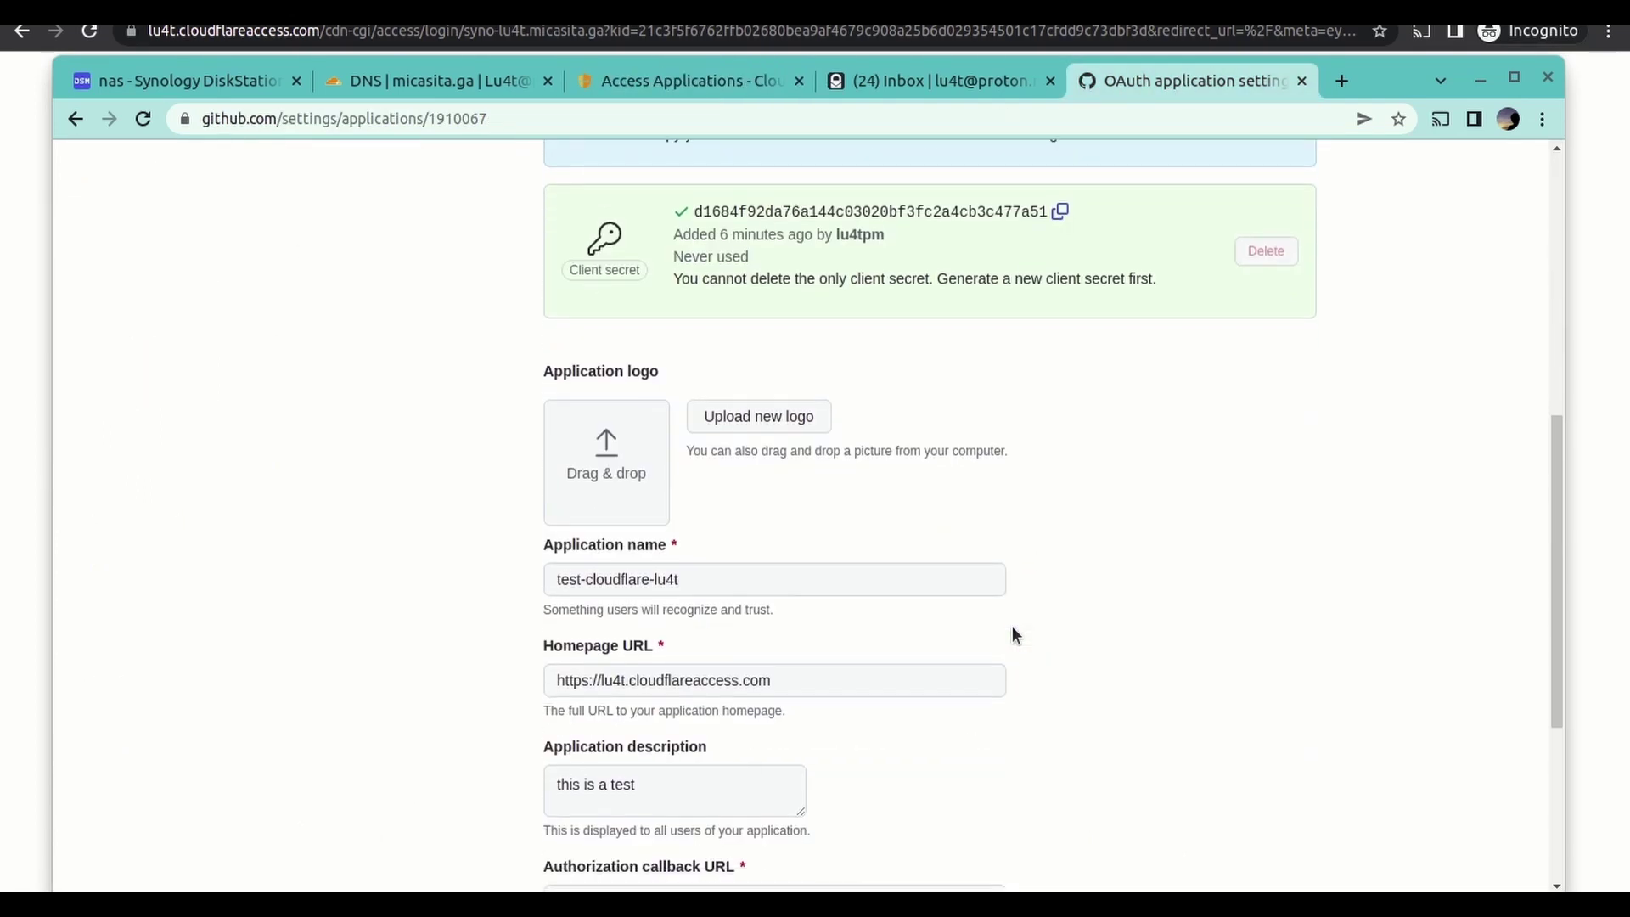
pyautogui.scroll(12, 1012, 625)
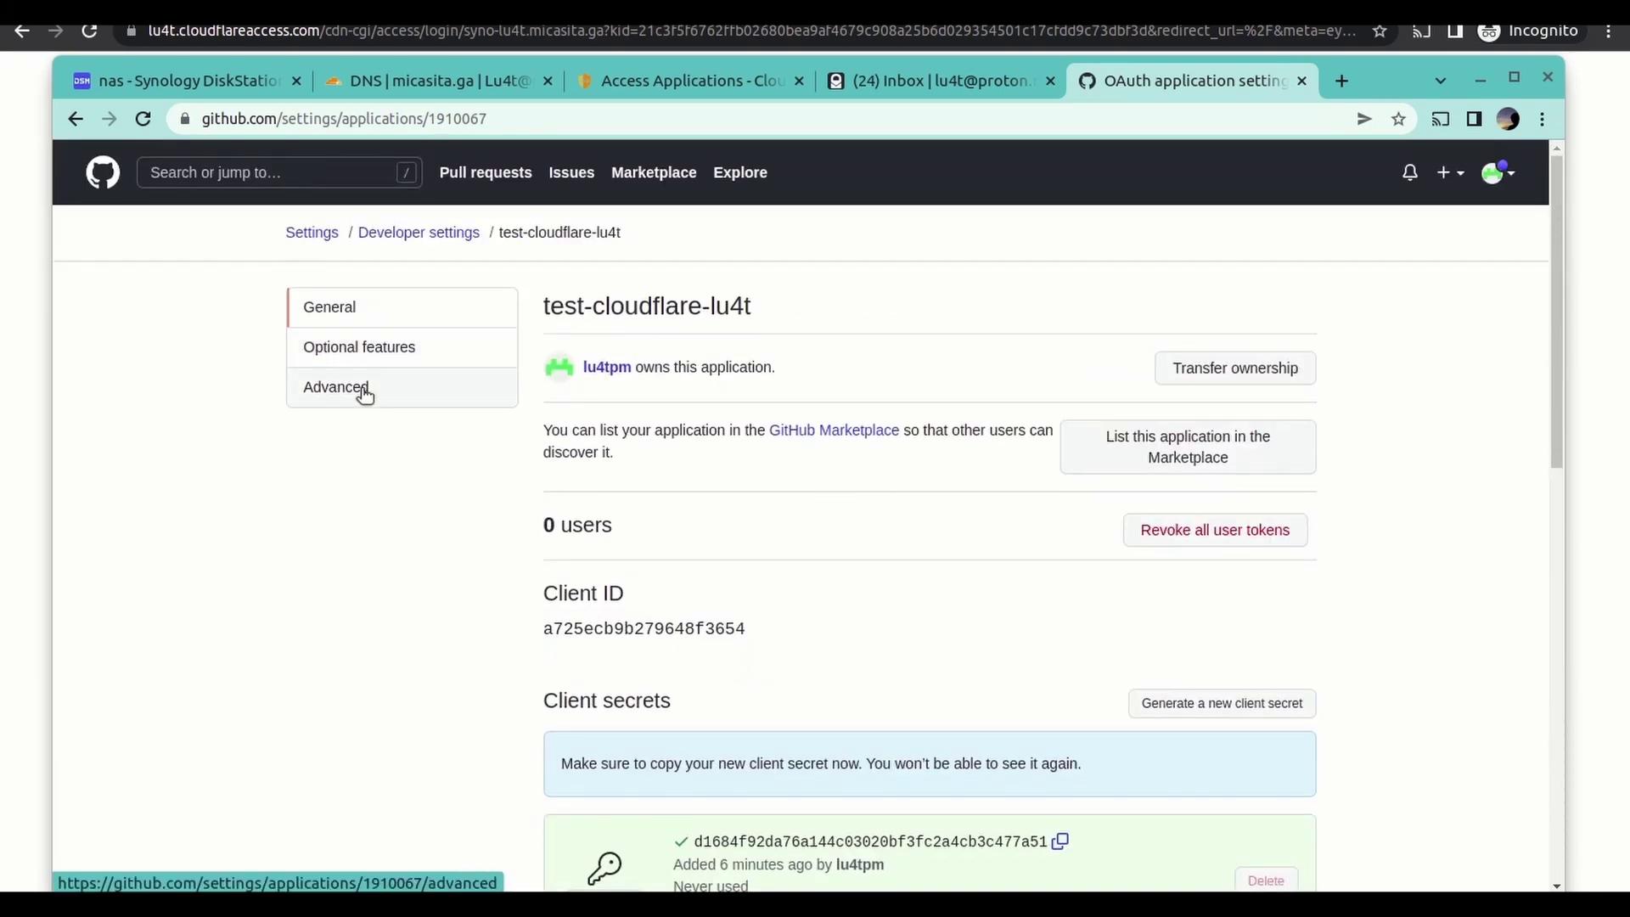
pyautogui.click(361, 389)
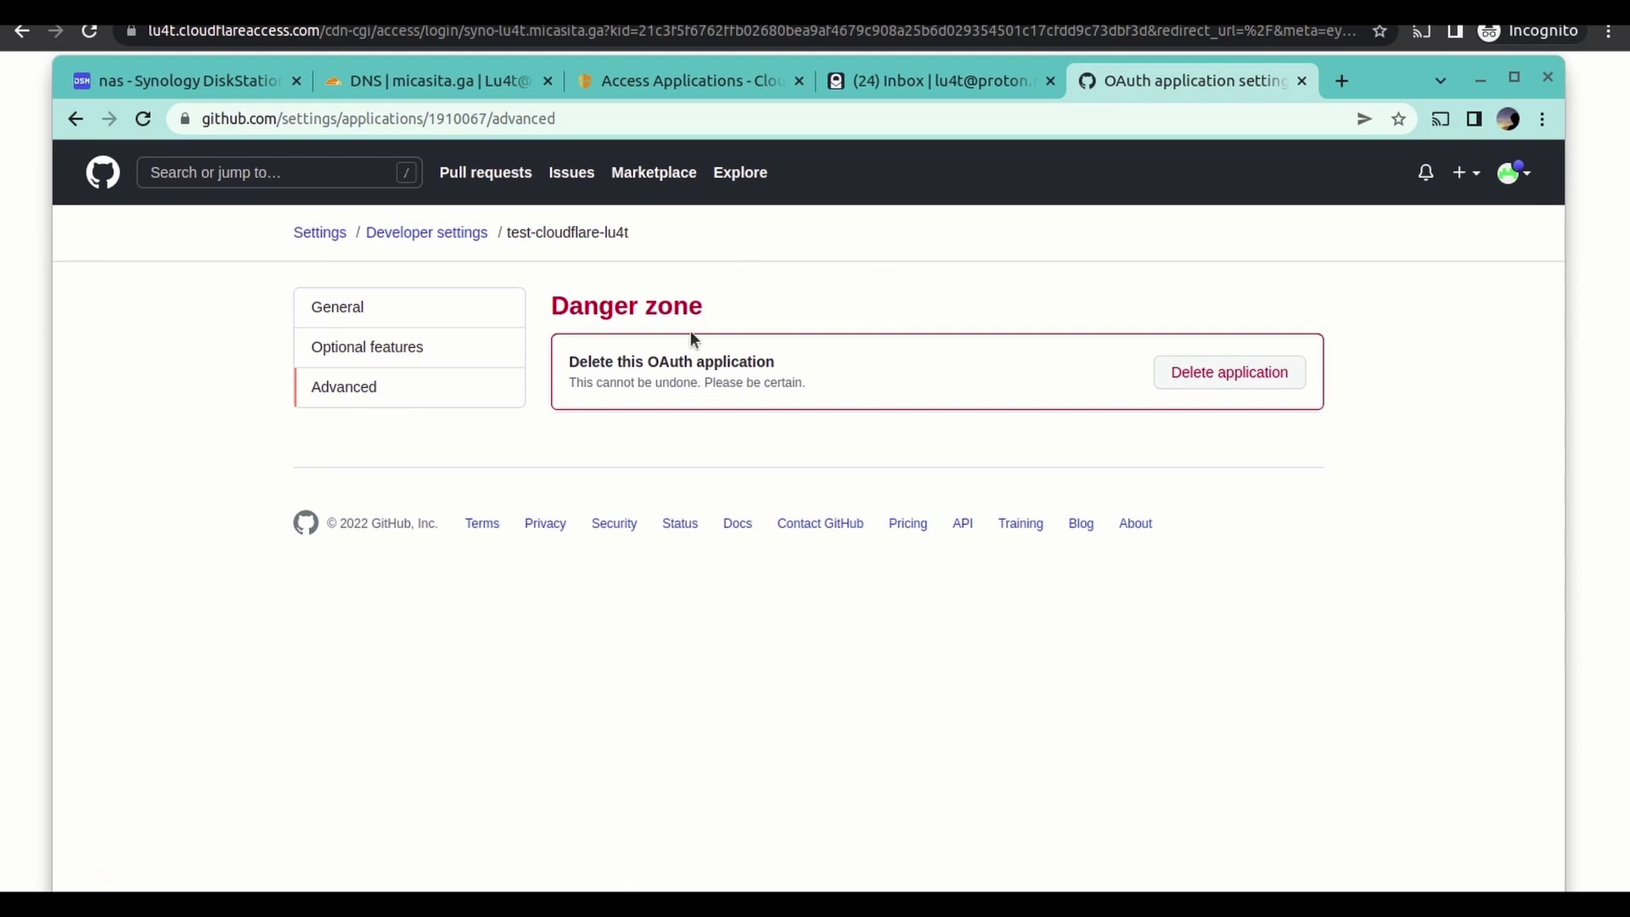
pyautogui.click(1204, 371)
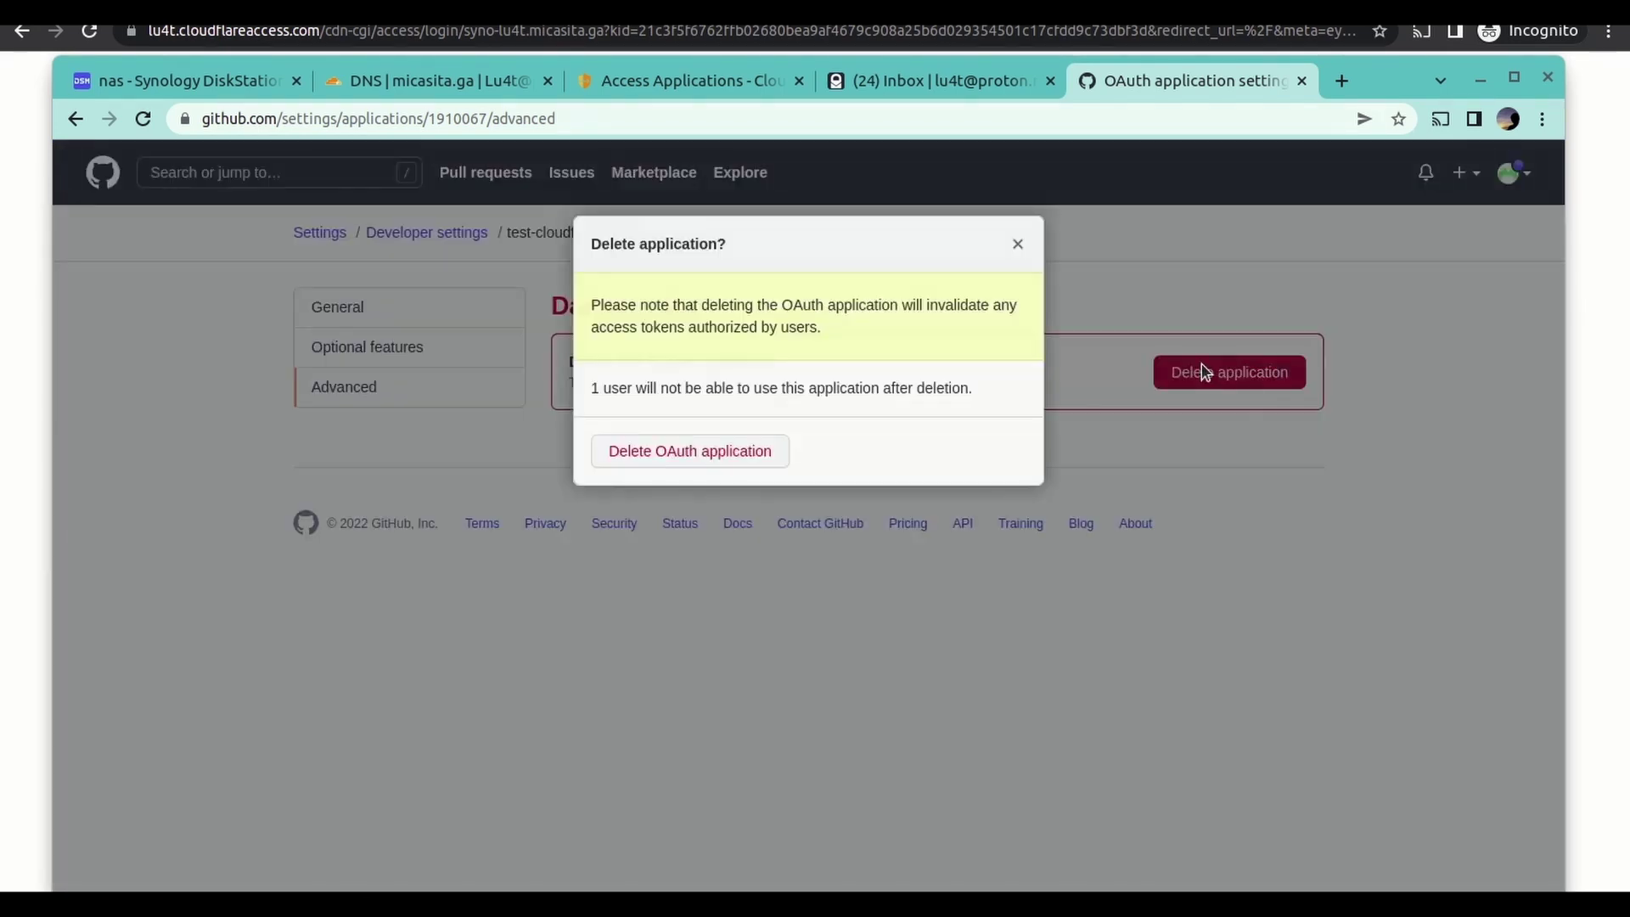
pyautogui.click(715, 457)
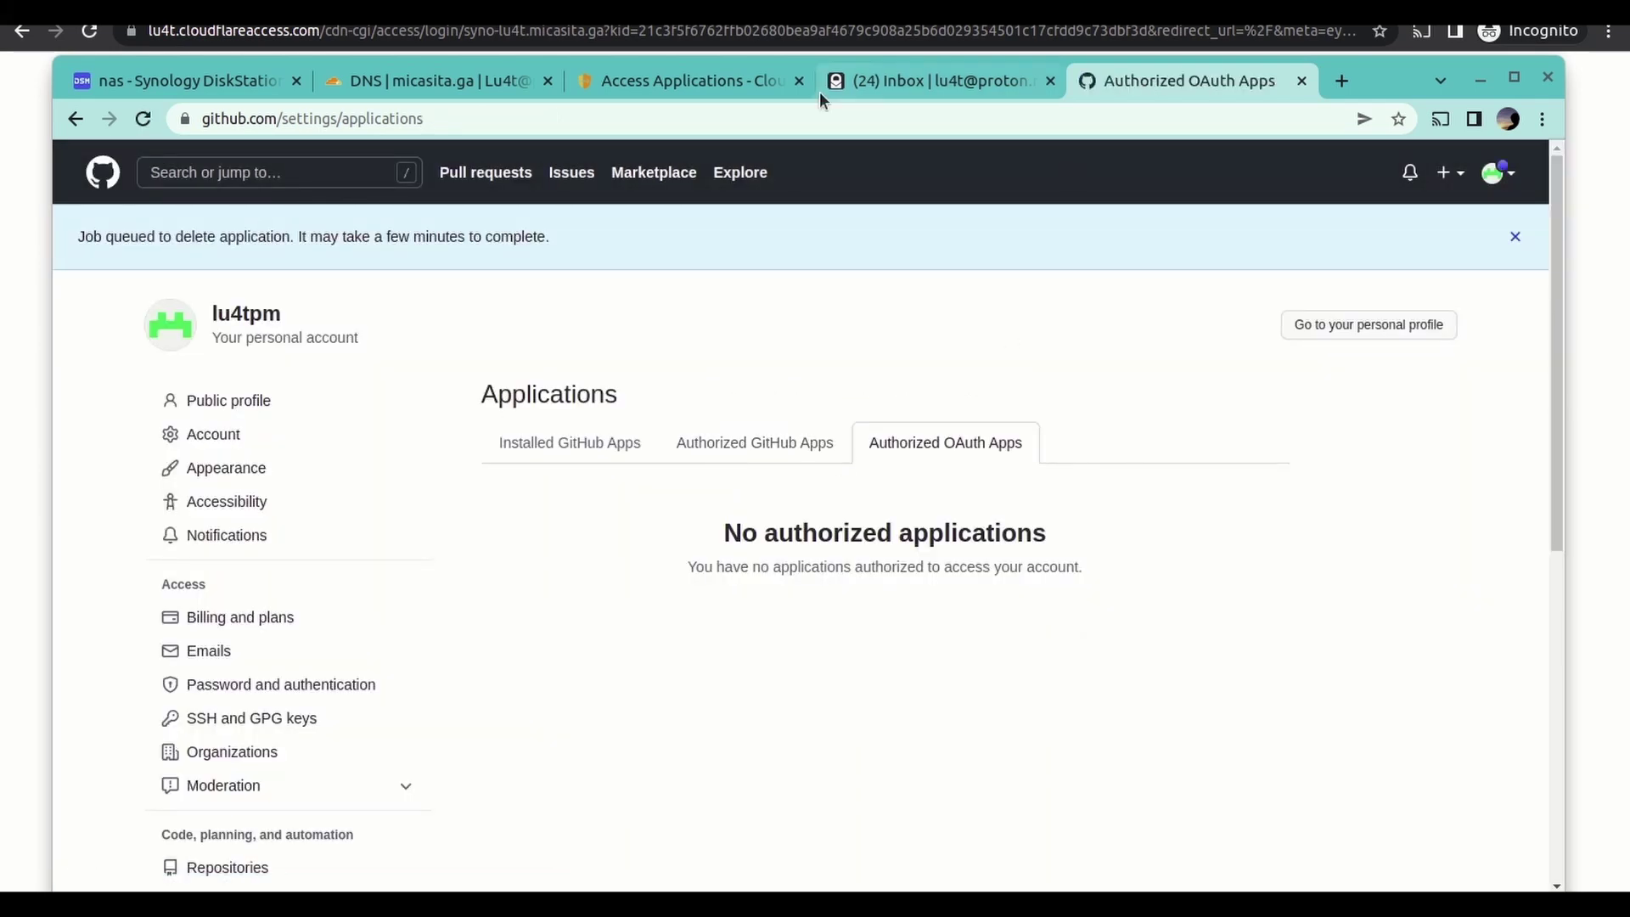
pyautogui.click(747, 81)
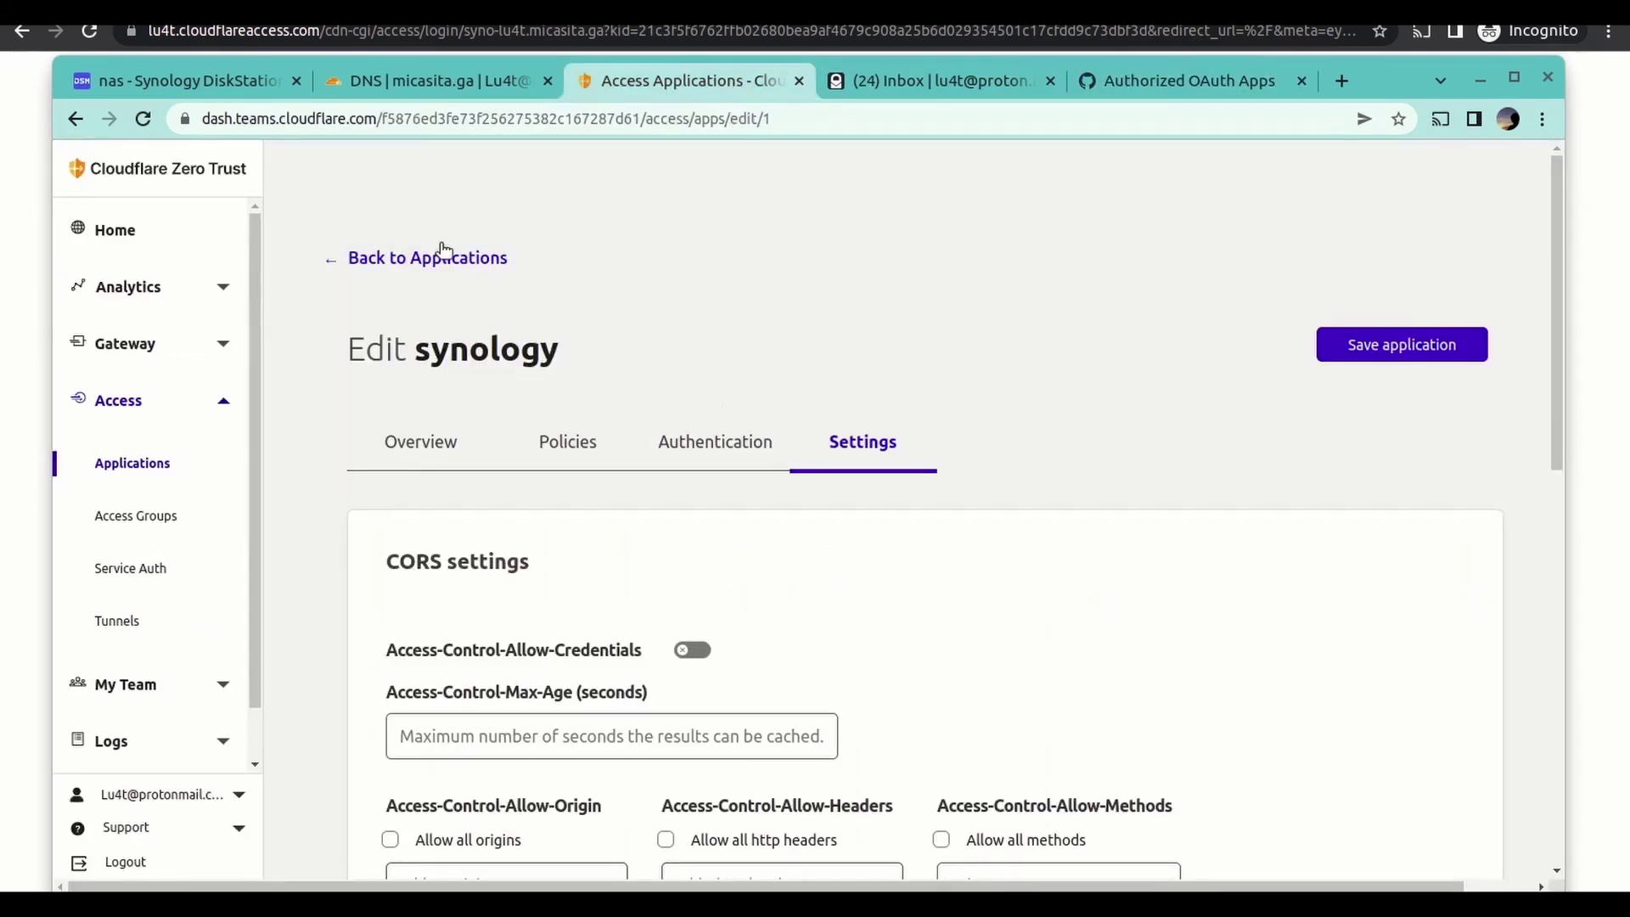
# - Delete the synology Access application, leaving the Zero Trust applications list empty
pyautogui.click(337, 260)
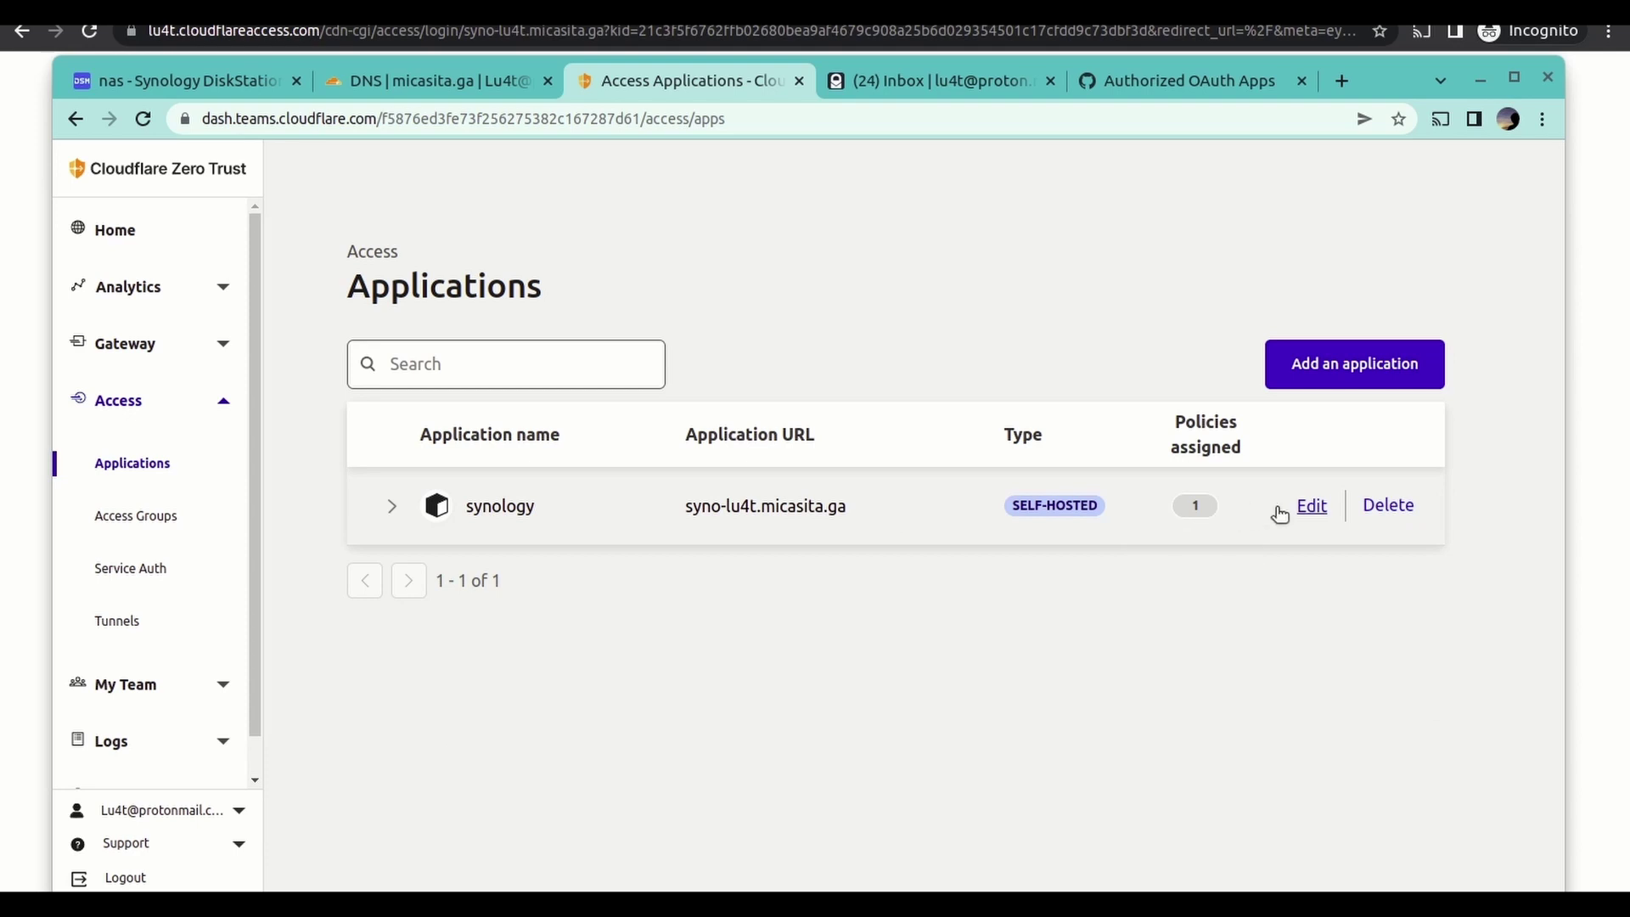
pyautogui.click(1388, 507)
pyautogui.click(1086, 583)
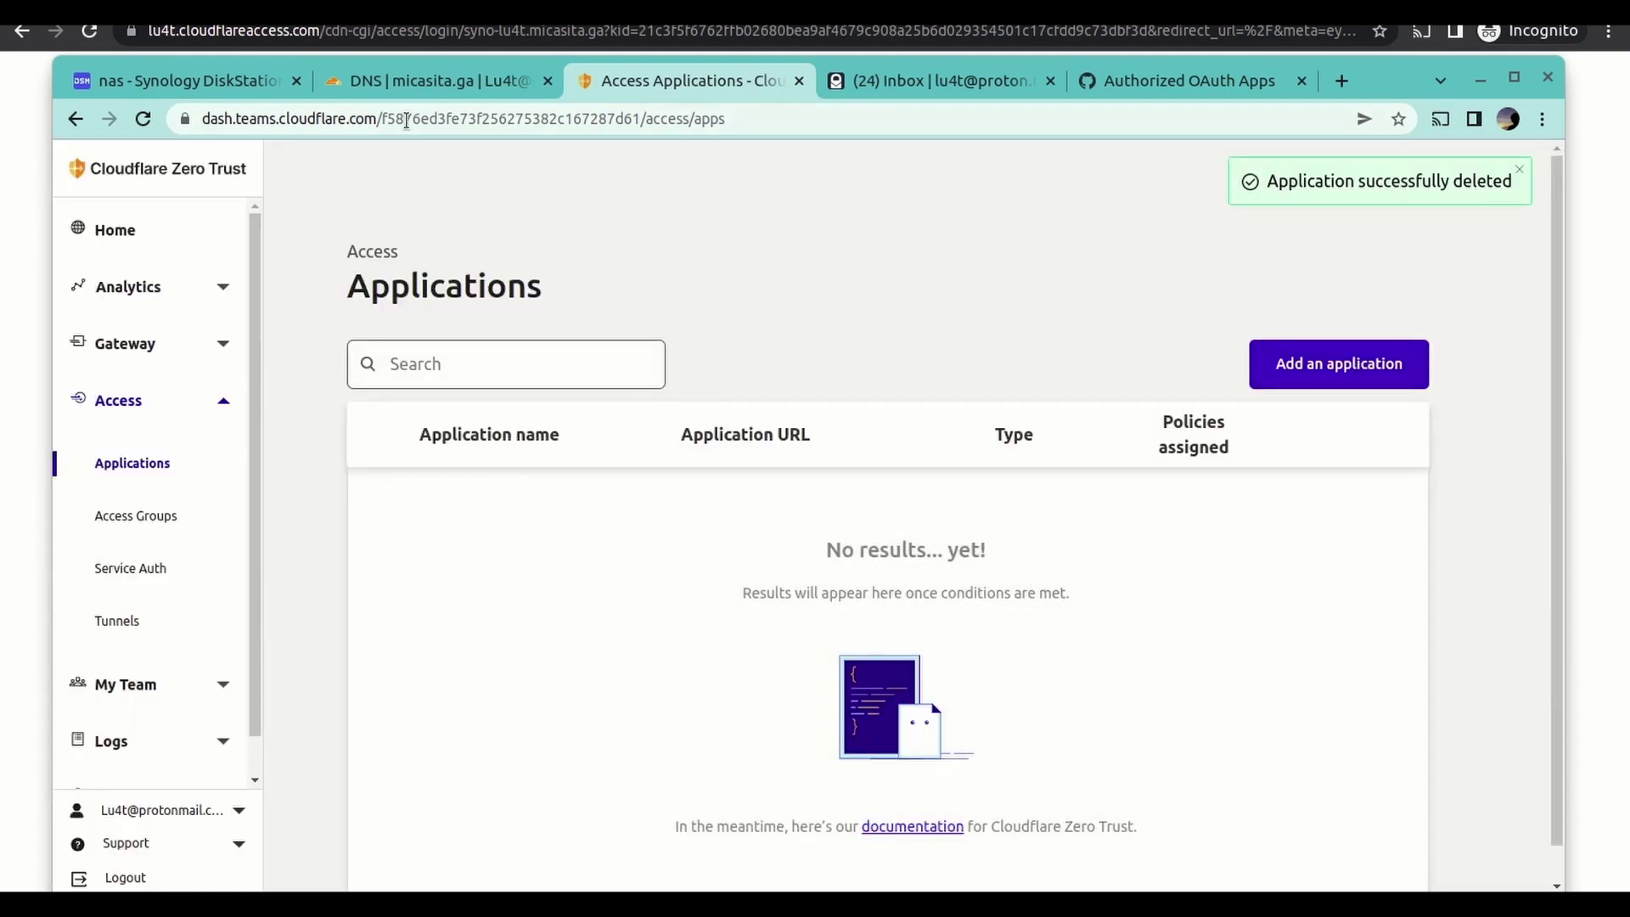
pyautogui.click(445, 85)
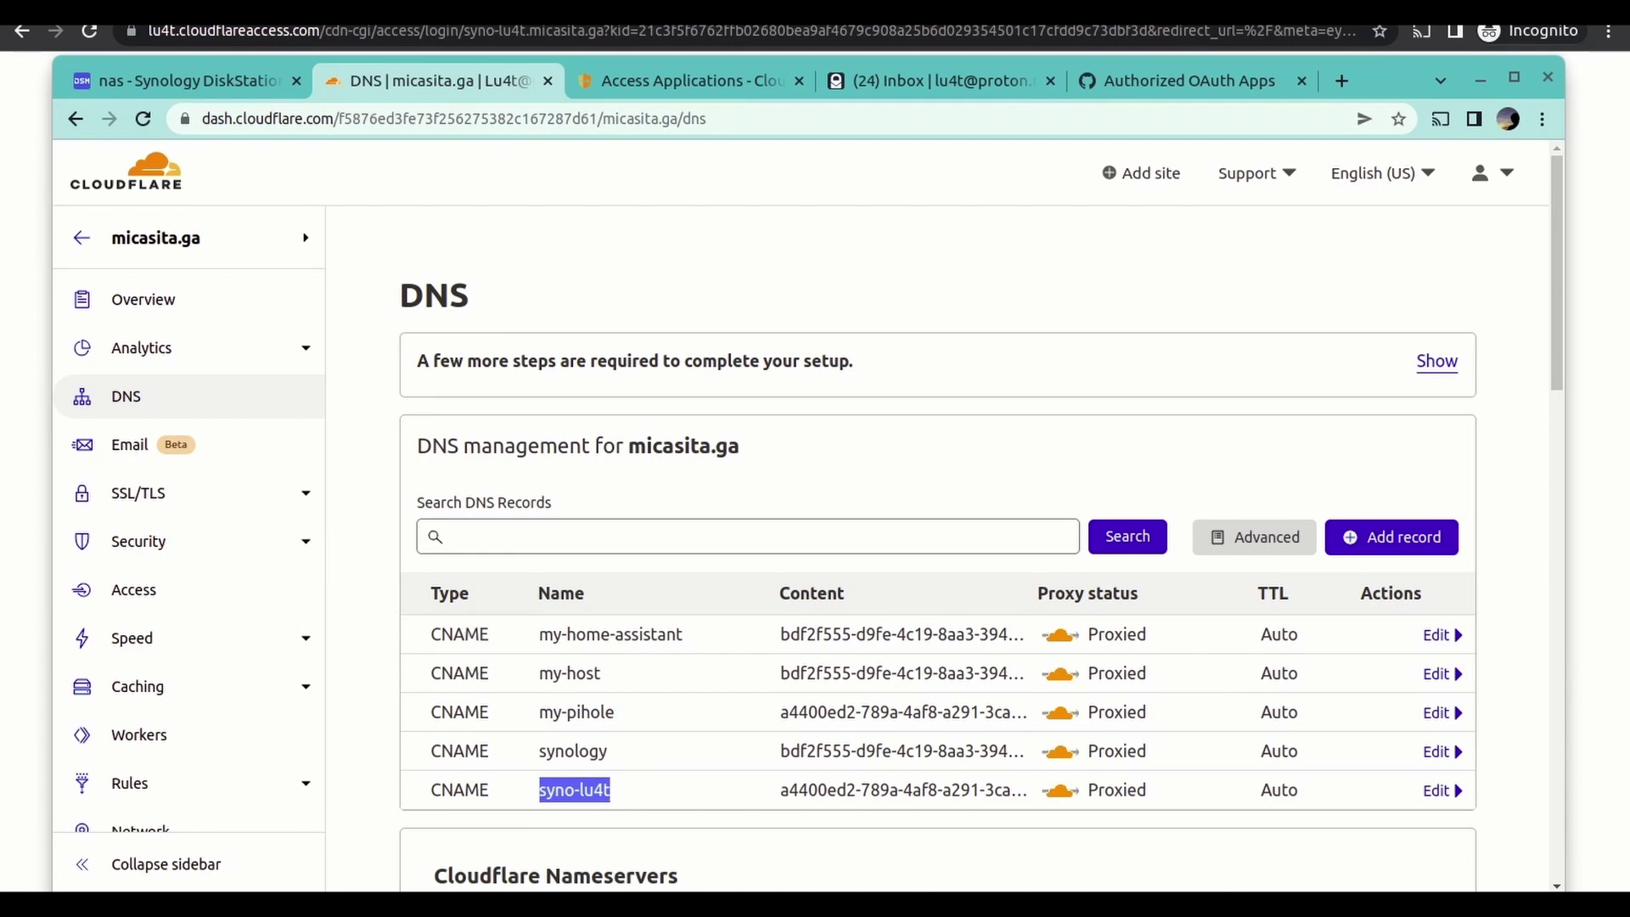
# - Revoke all Access sessions of the signed-in user on the micasita.ga Access page
pyautogui.click(151, 597)
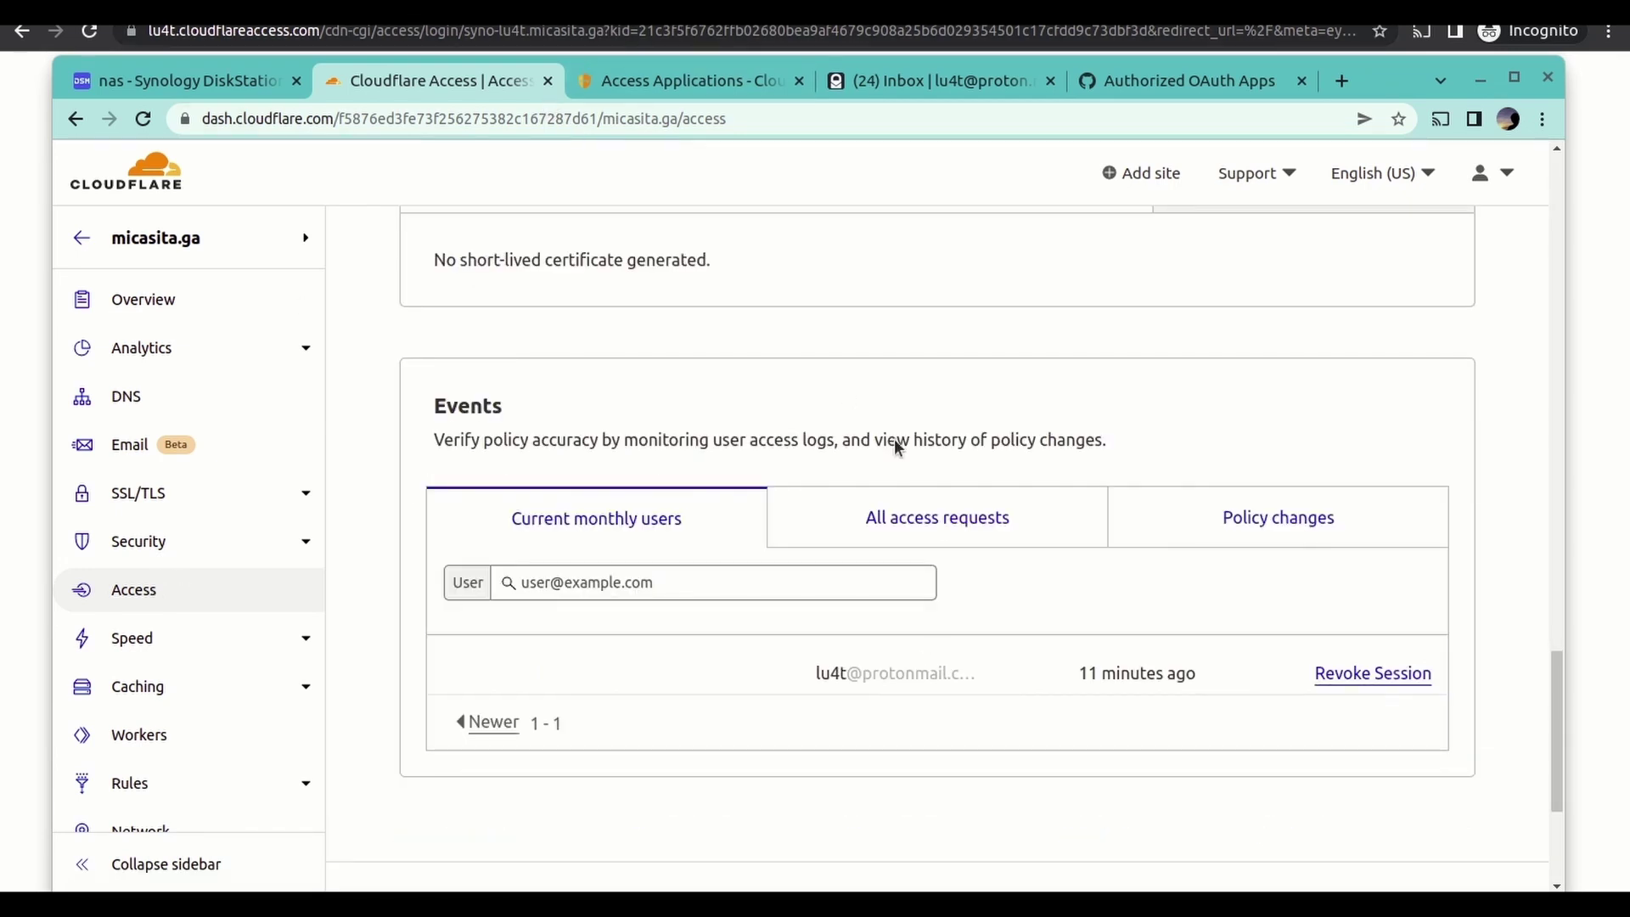
pyautogui.click(1342, 677)
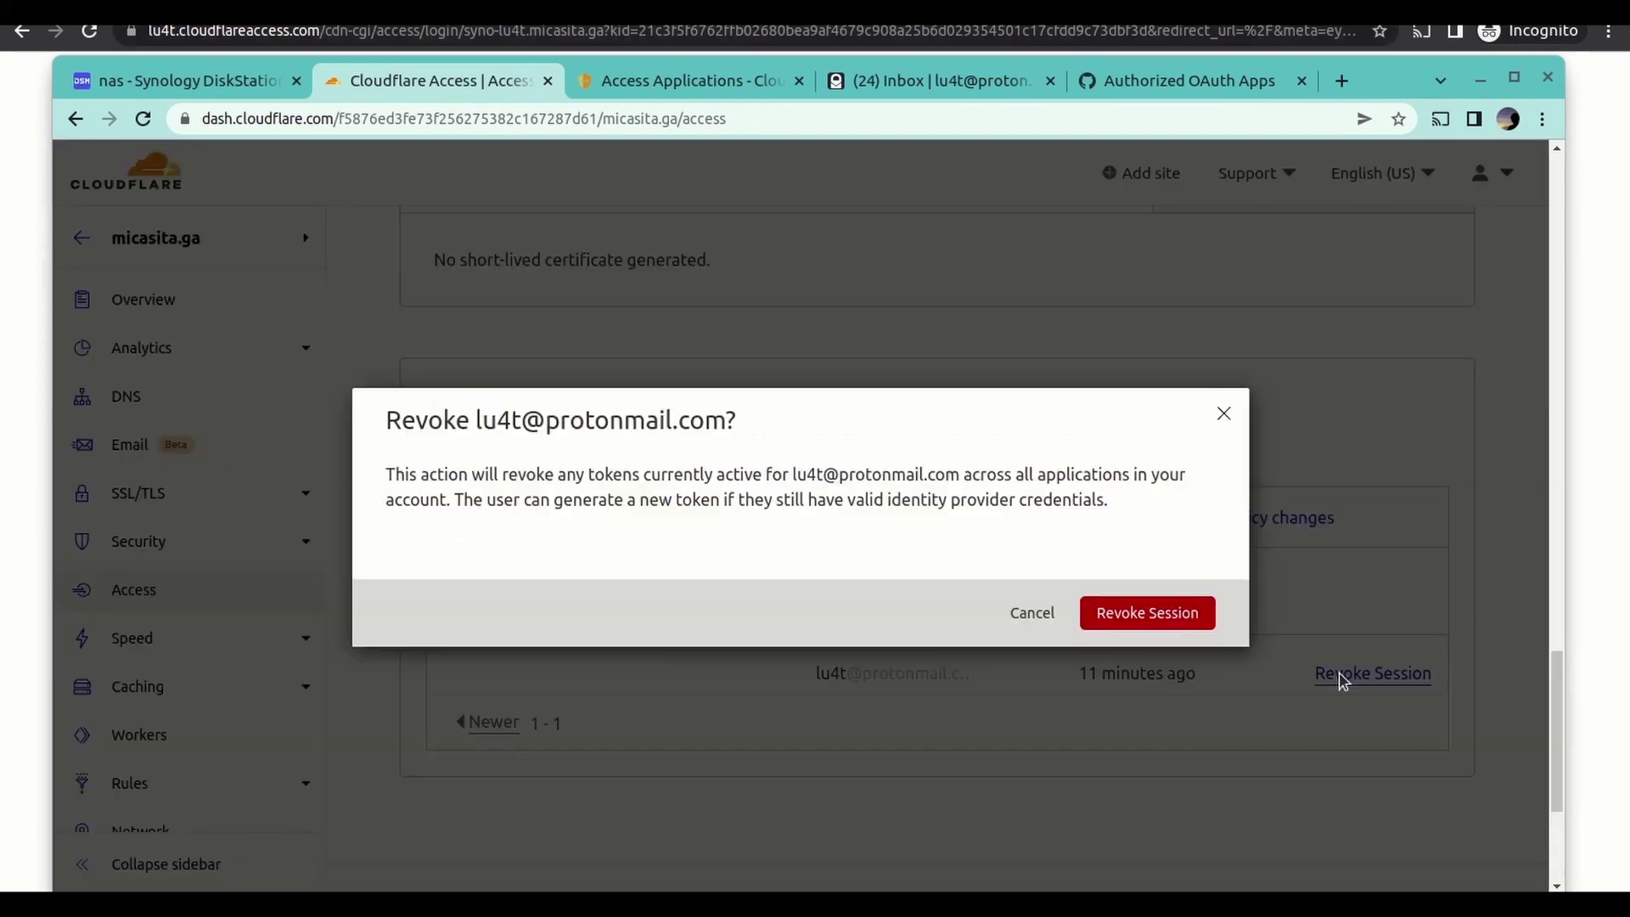
pyautogui.click(1186, 613)
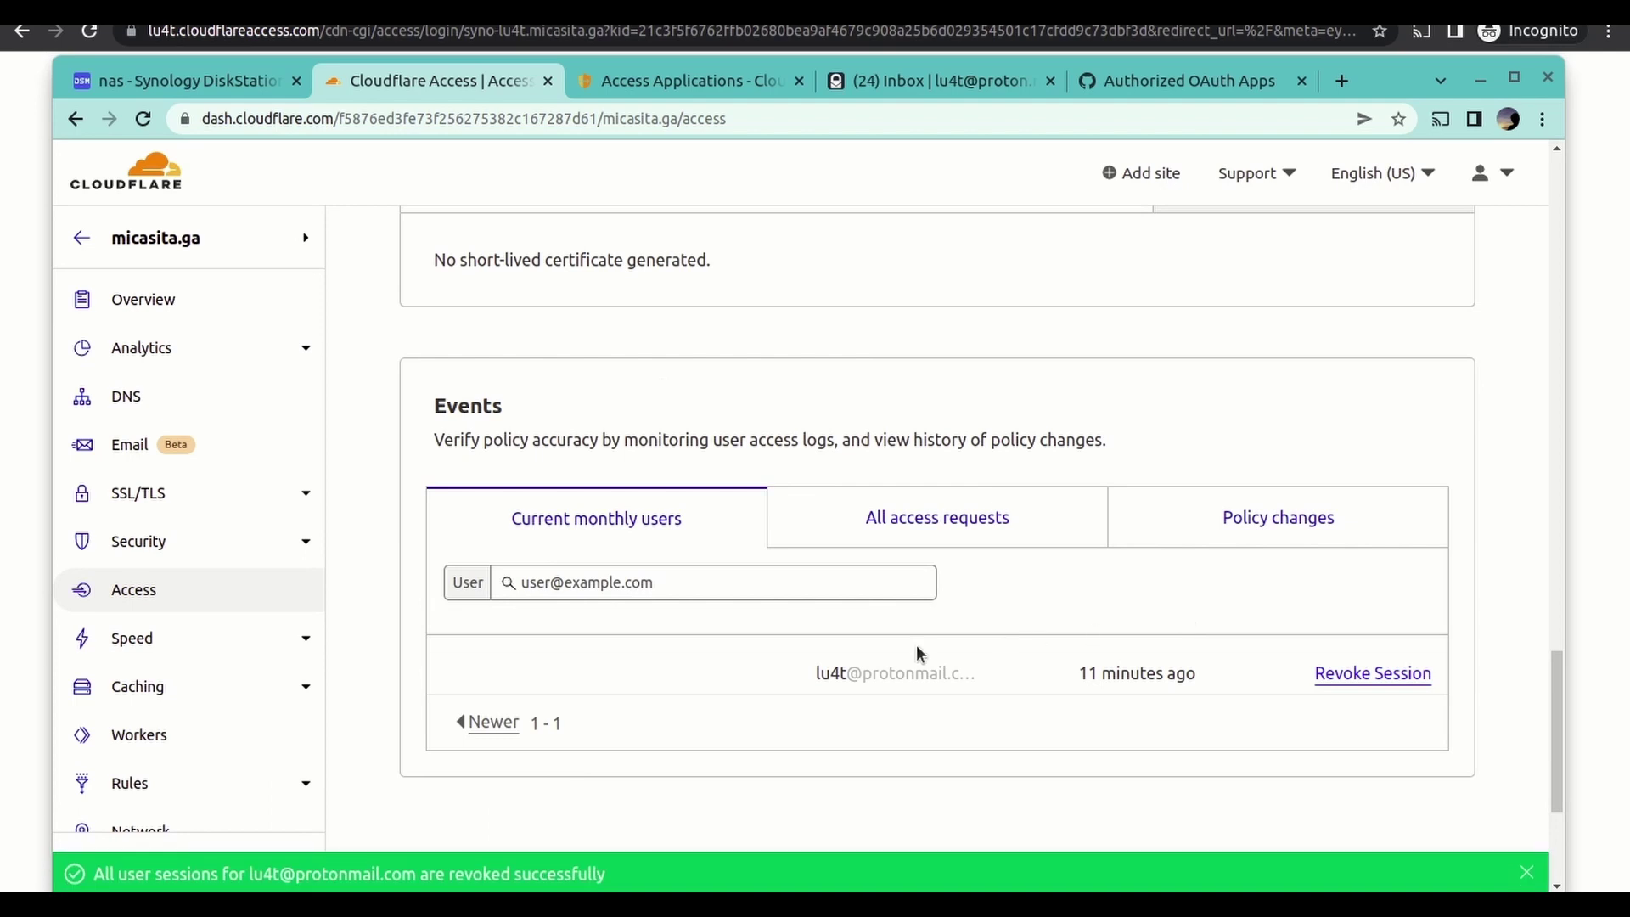
pyautogui.scroll(6, 1046, 599)
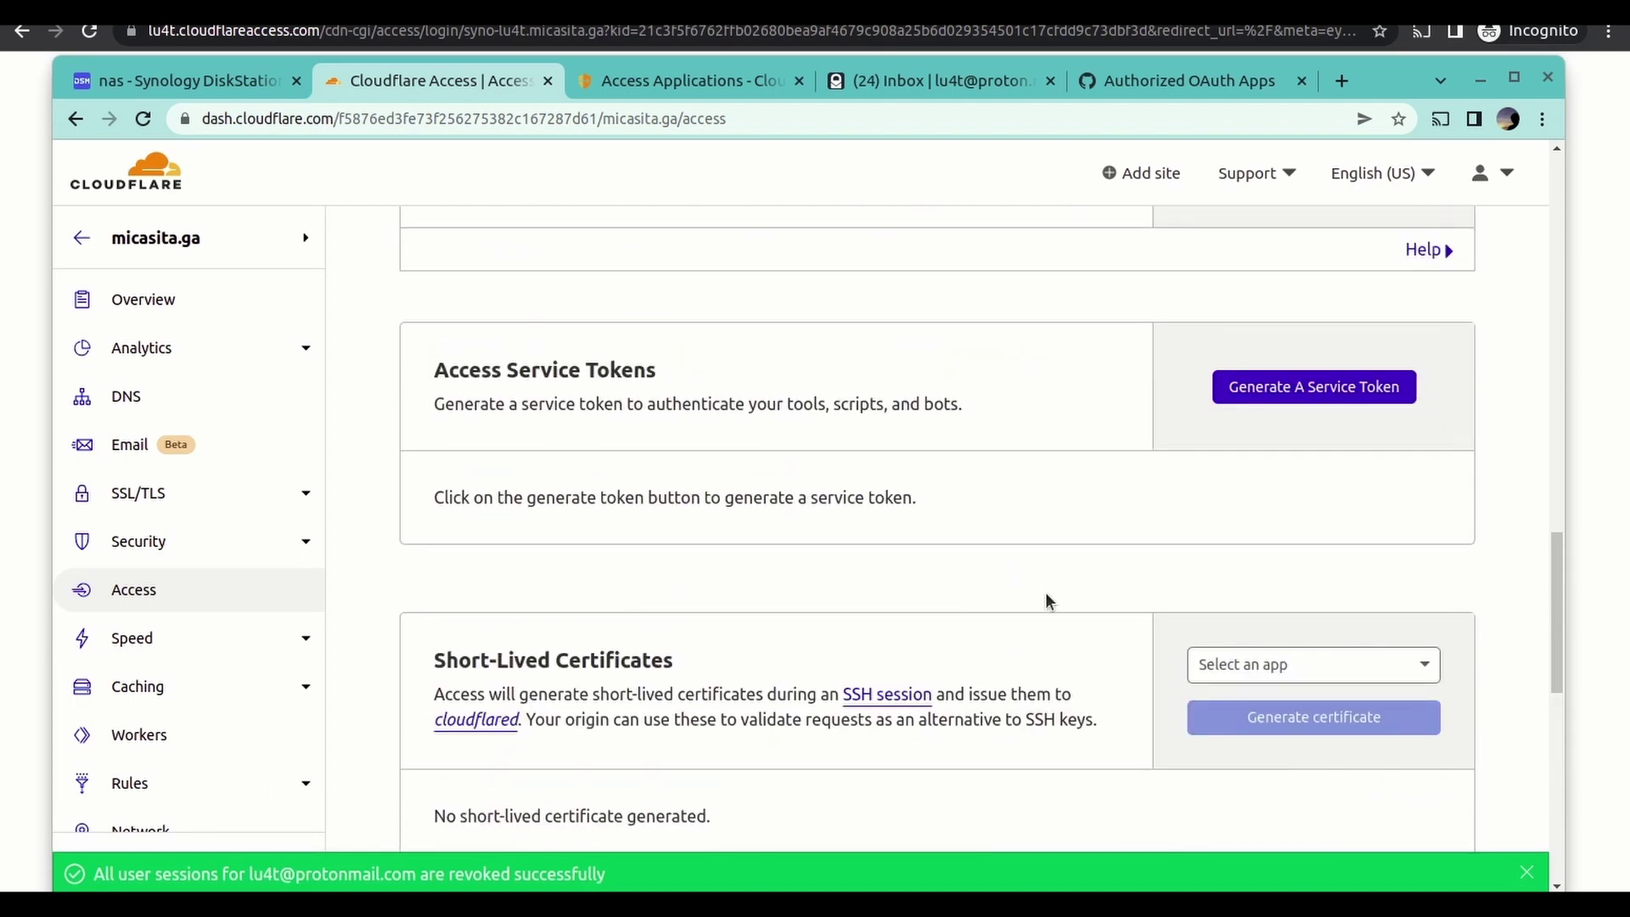
pyautogui.click(624, 78)
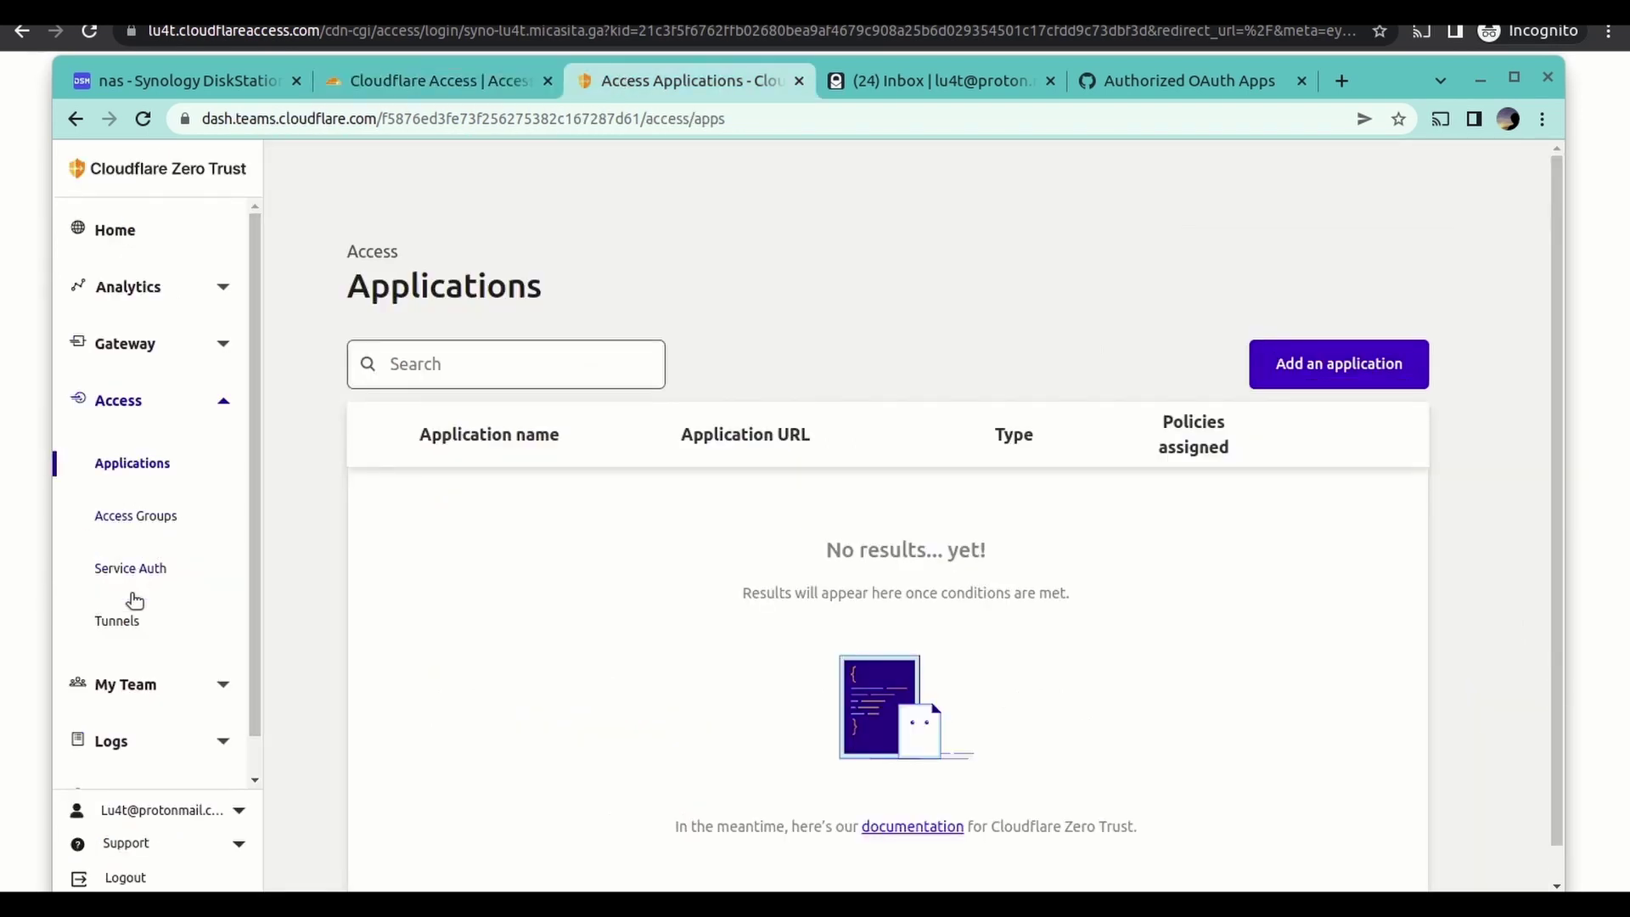
# - Open the you-tube-test tunnel's Public Hostname list showing my-pihole and syno-lu4t
pyautogui.click(129, 620)
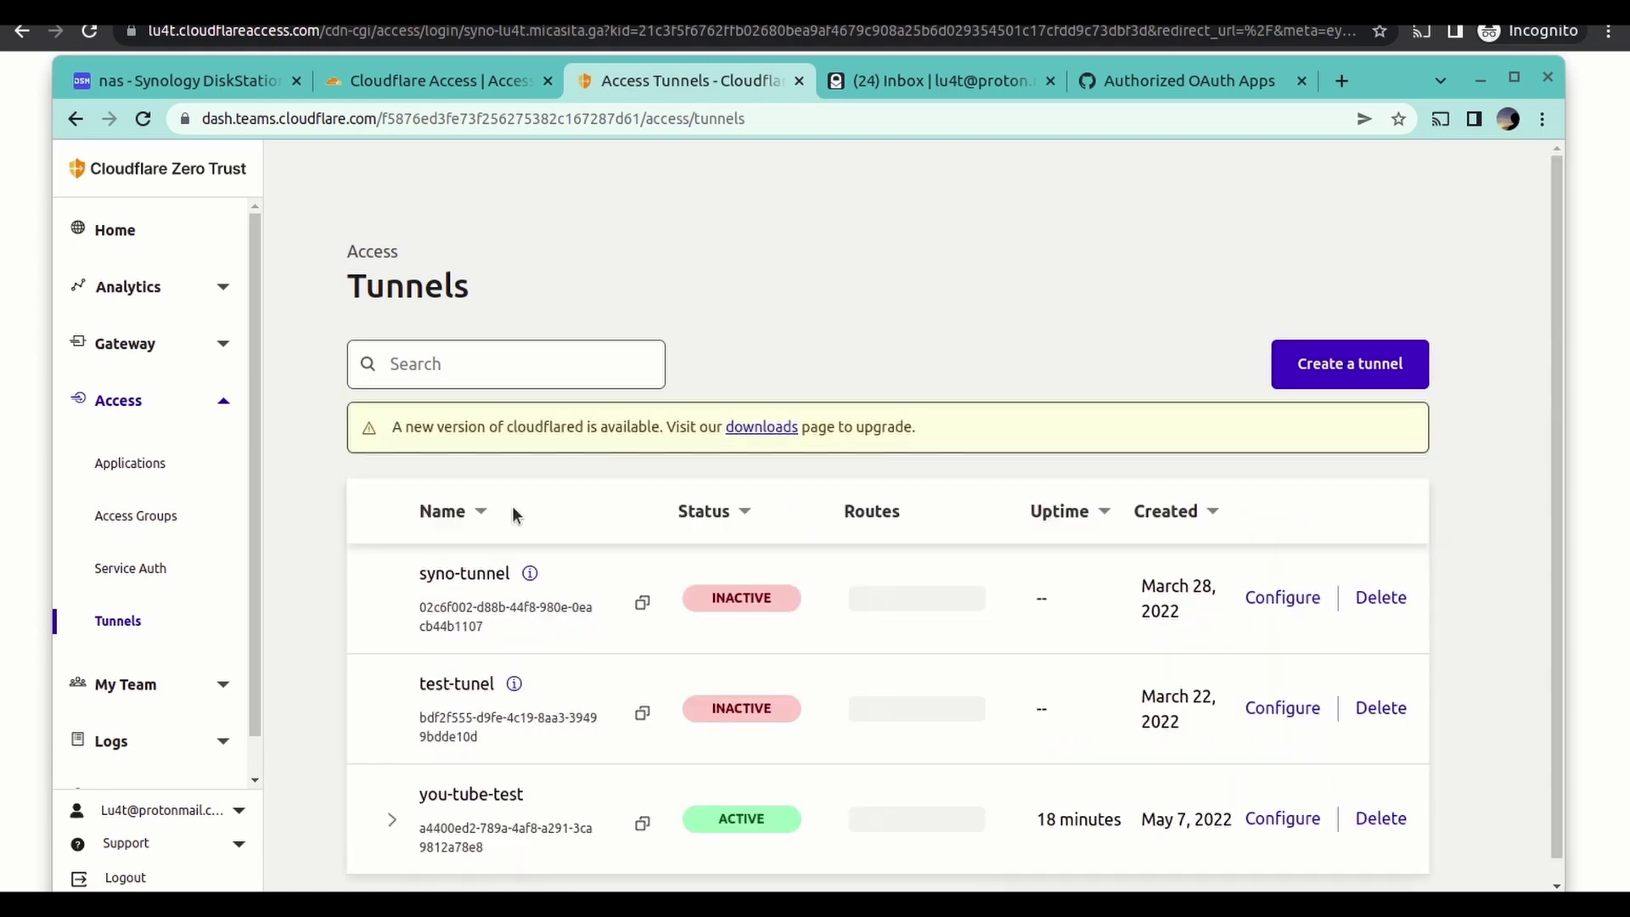
pyautogui.scroll(-1, 705, 523)
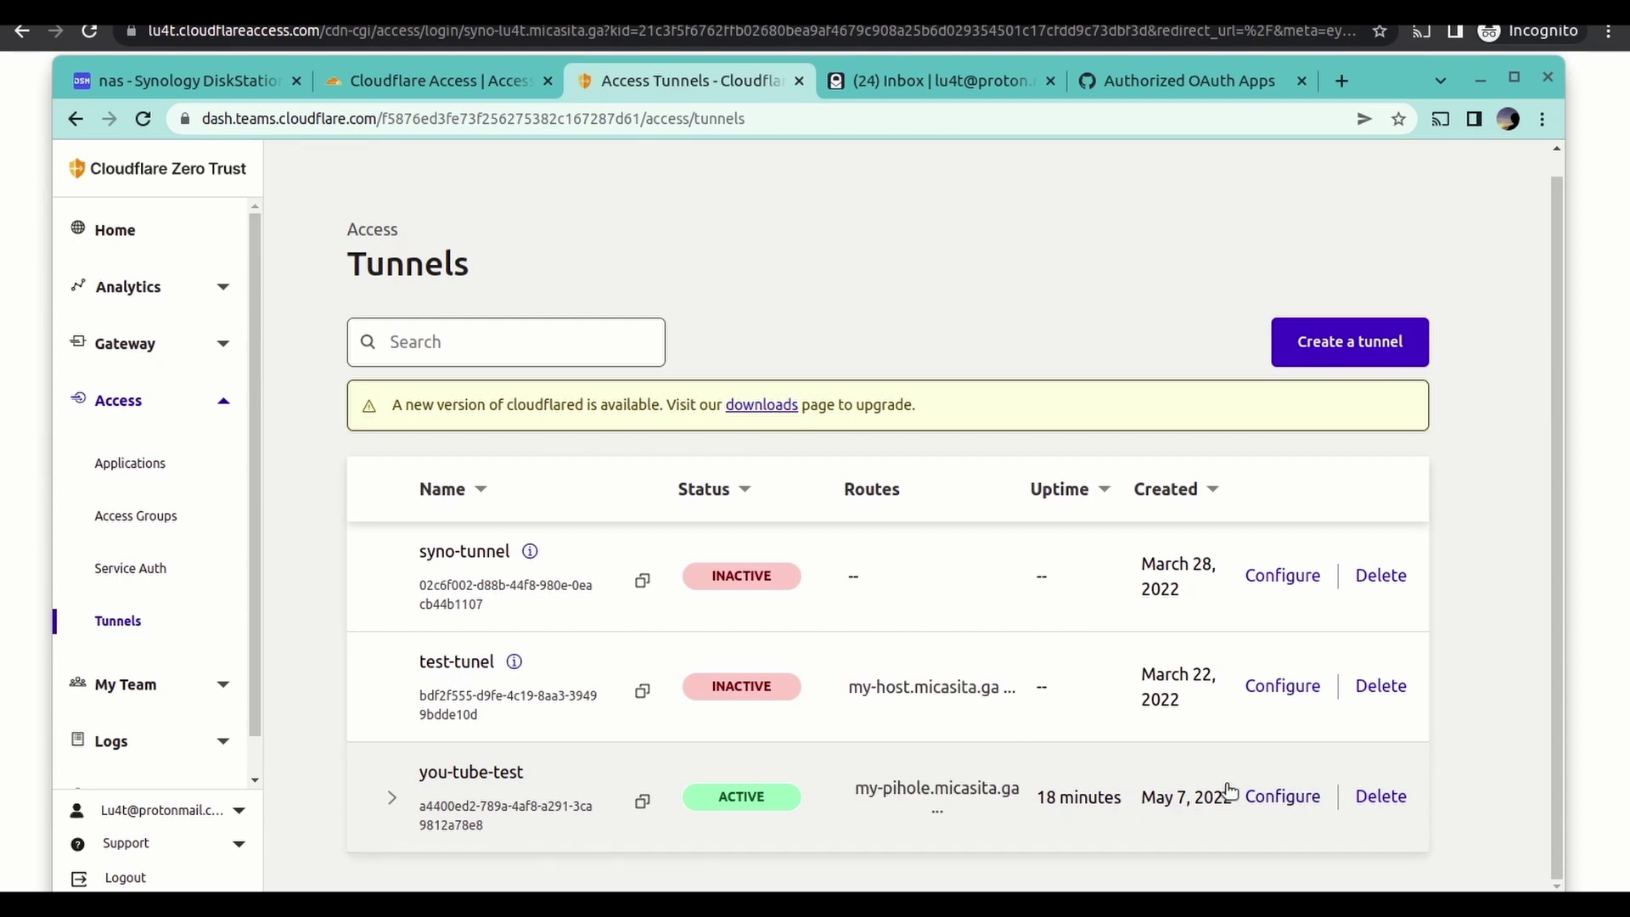
pyautogui.click(1260, 794)
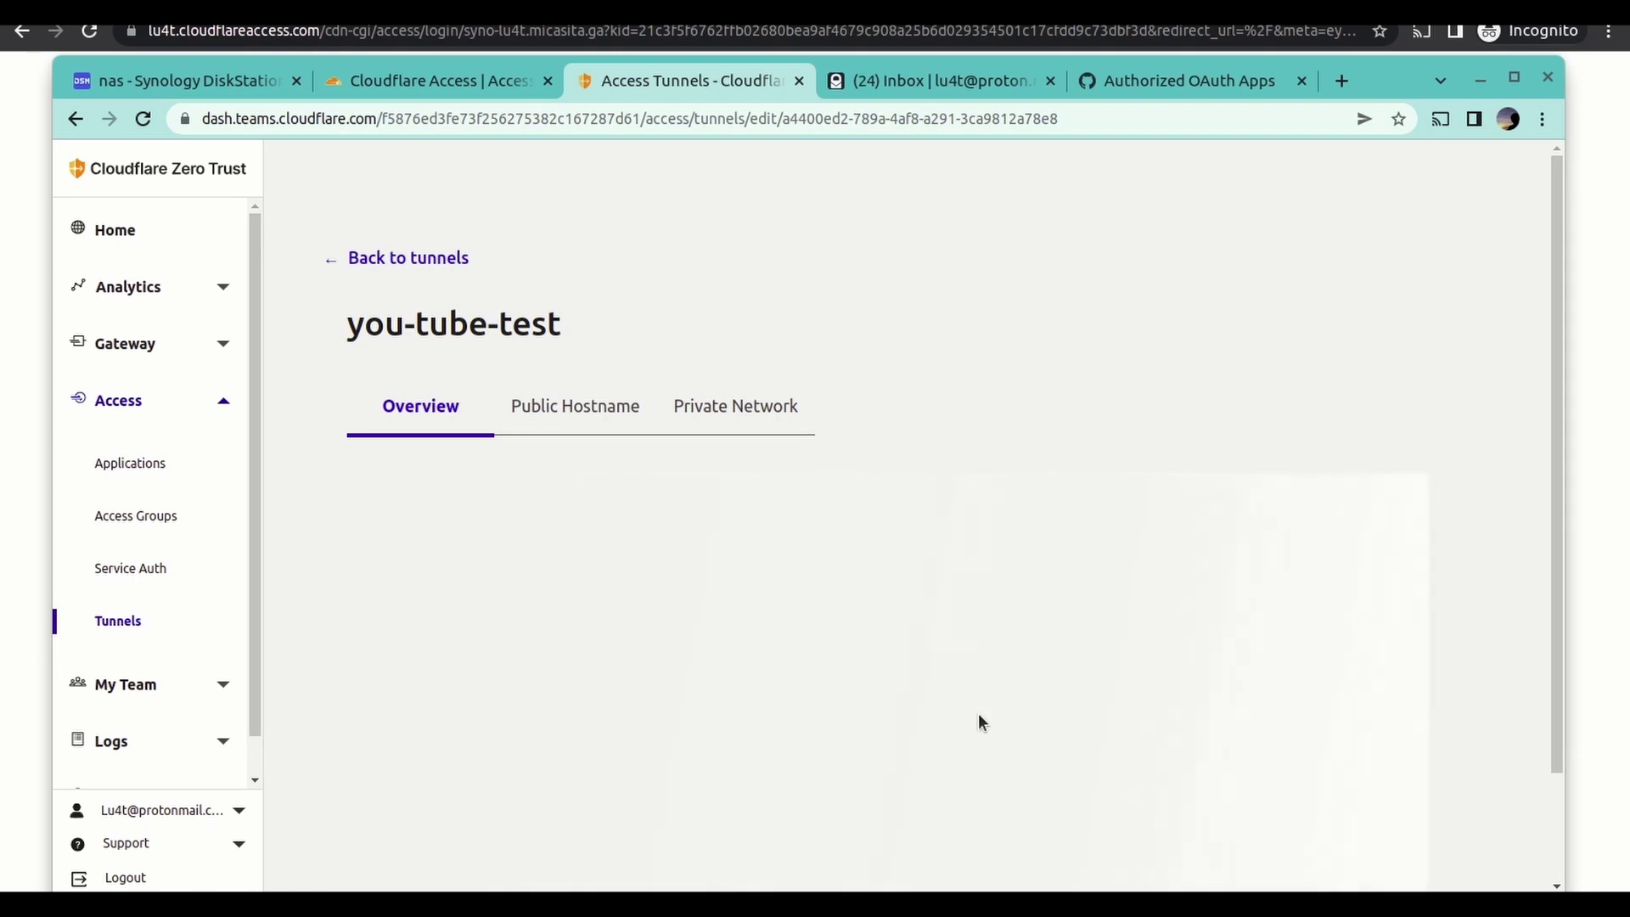
pyautogui.scroll(-3, 977, 713)
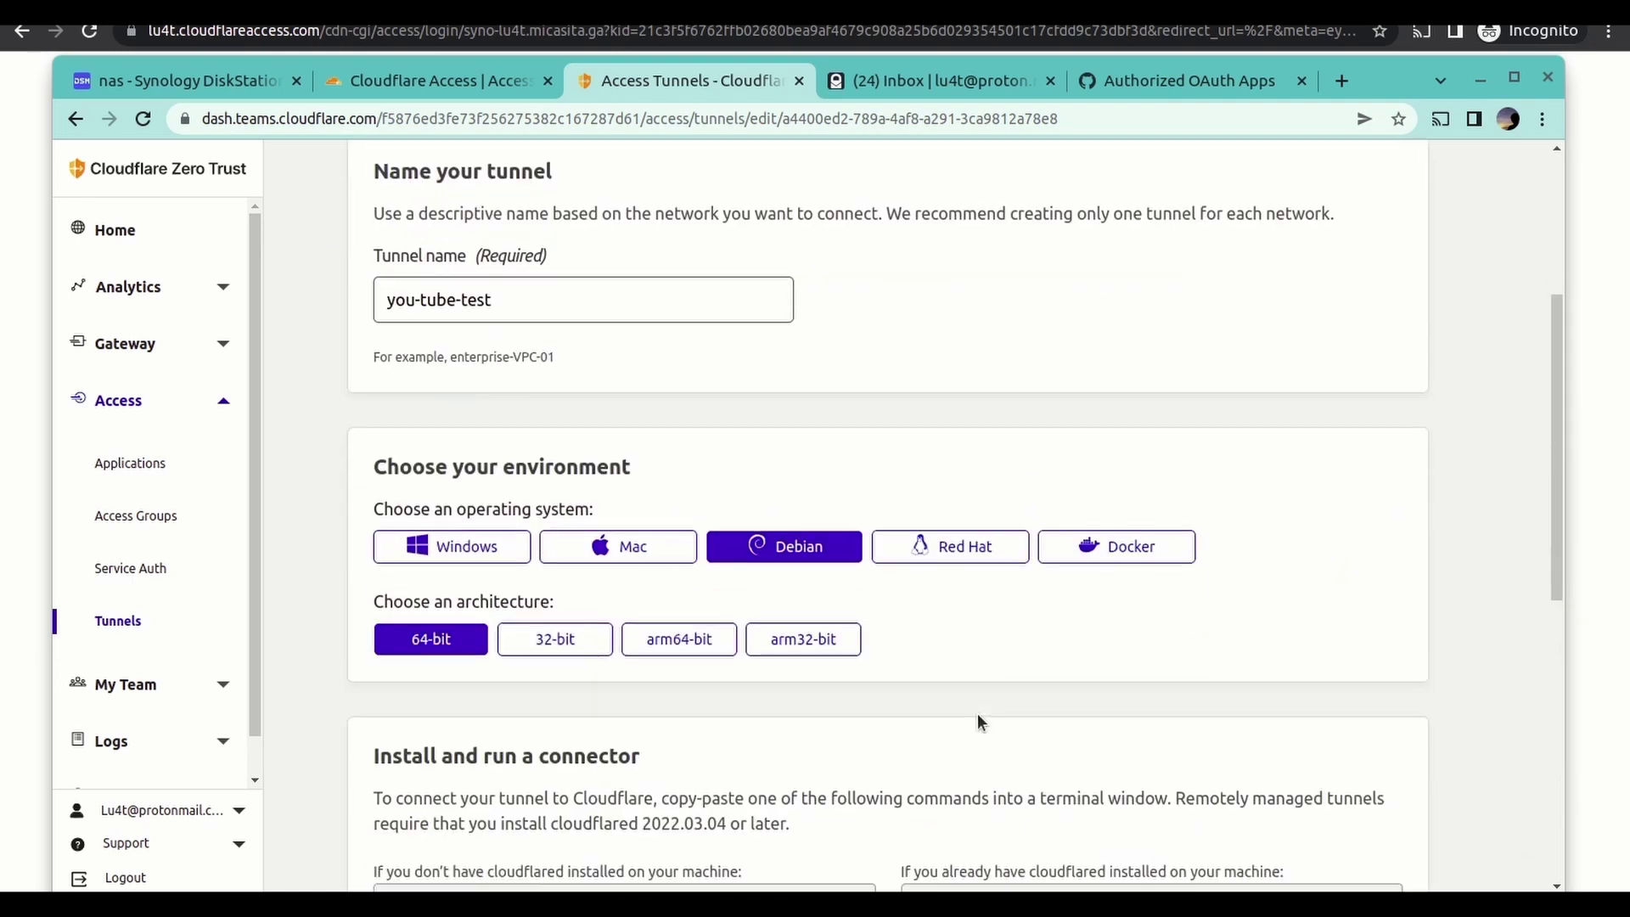
pyautogui.scroll(2, 976, 713)
pyautogui.click(613, 303)
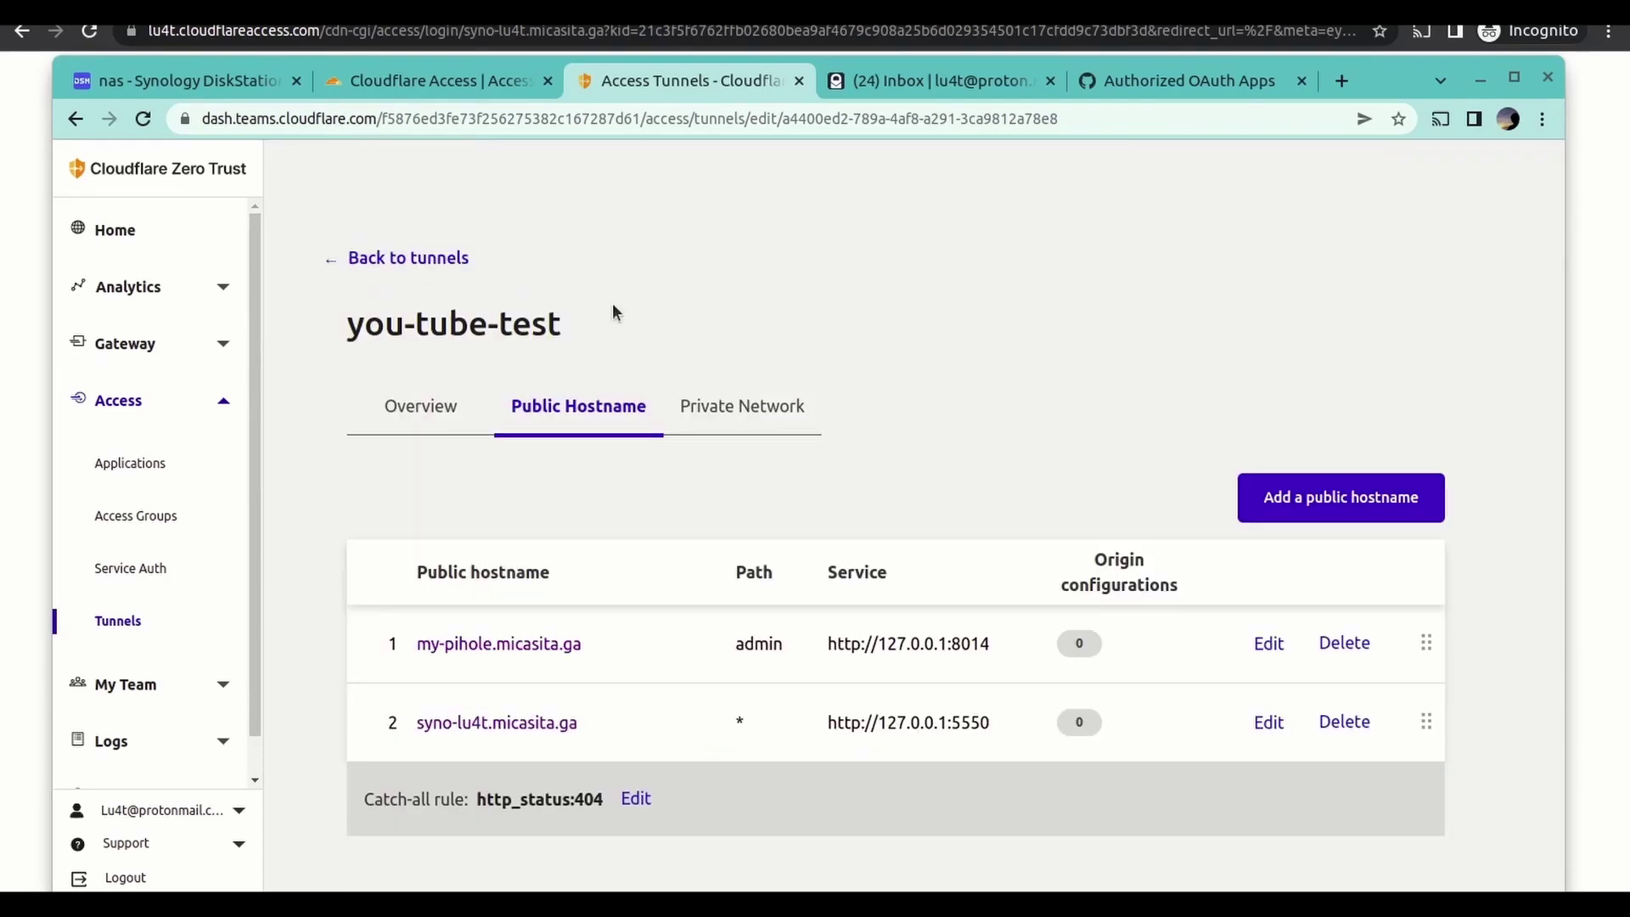
# - Delete the syno-lu4t.micasita.ga hostname and stop the cloudflare-youtube-tunnel container in Synology Docker
pyautogui.click(1343, 724)
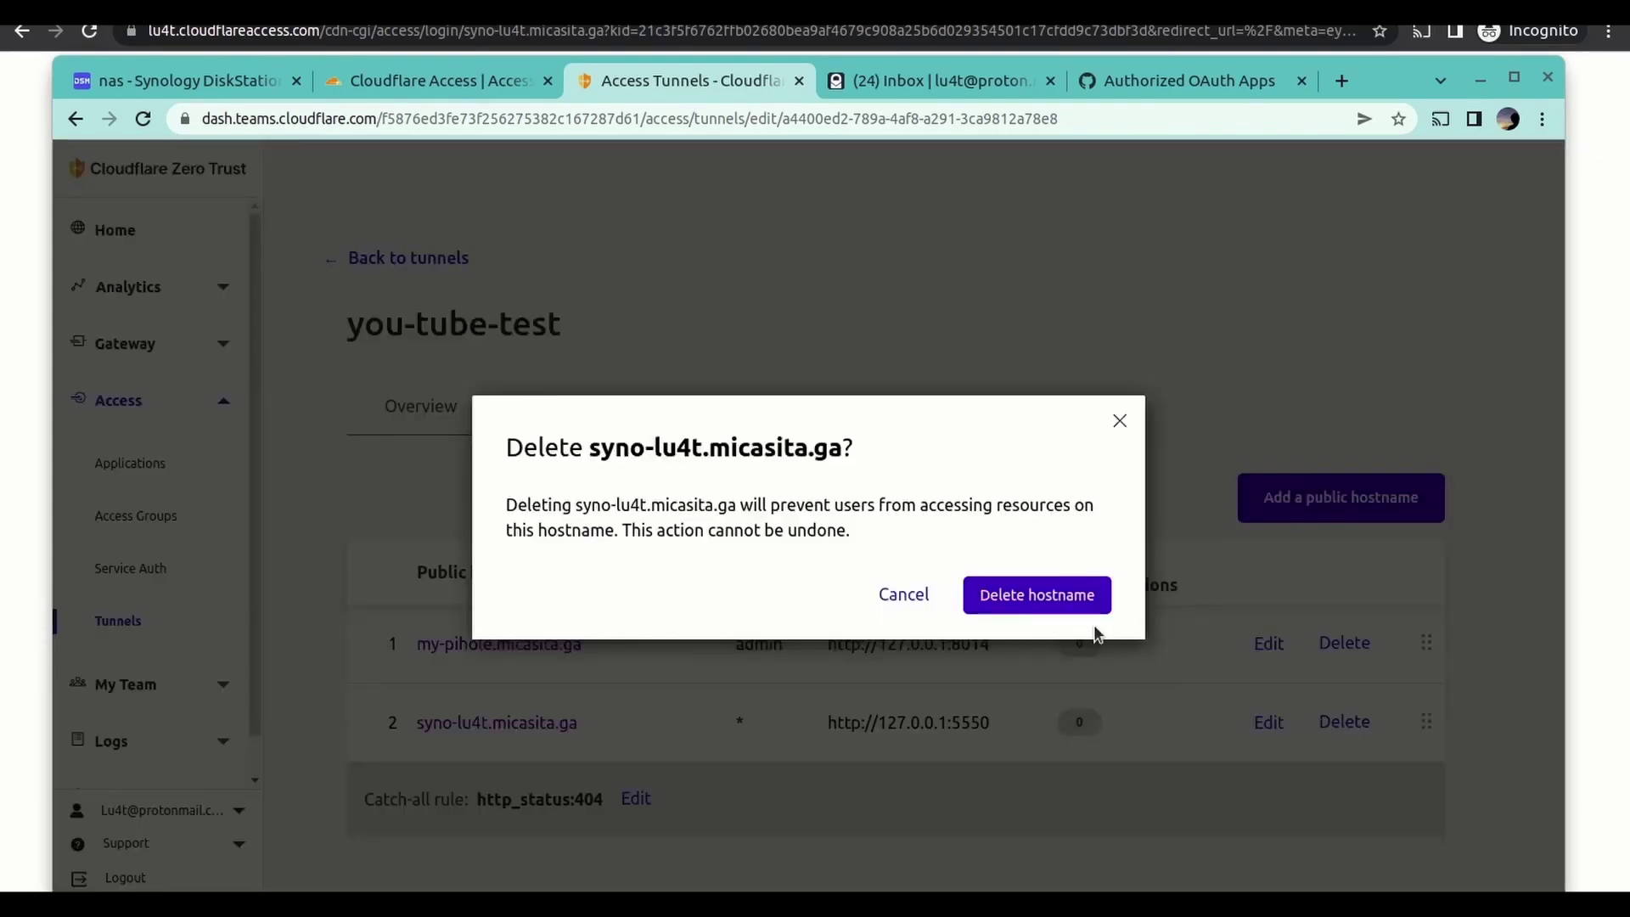
pyautogui.click(1073, 603)
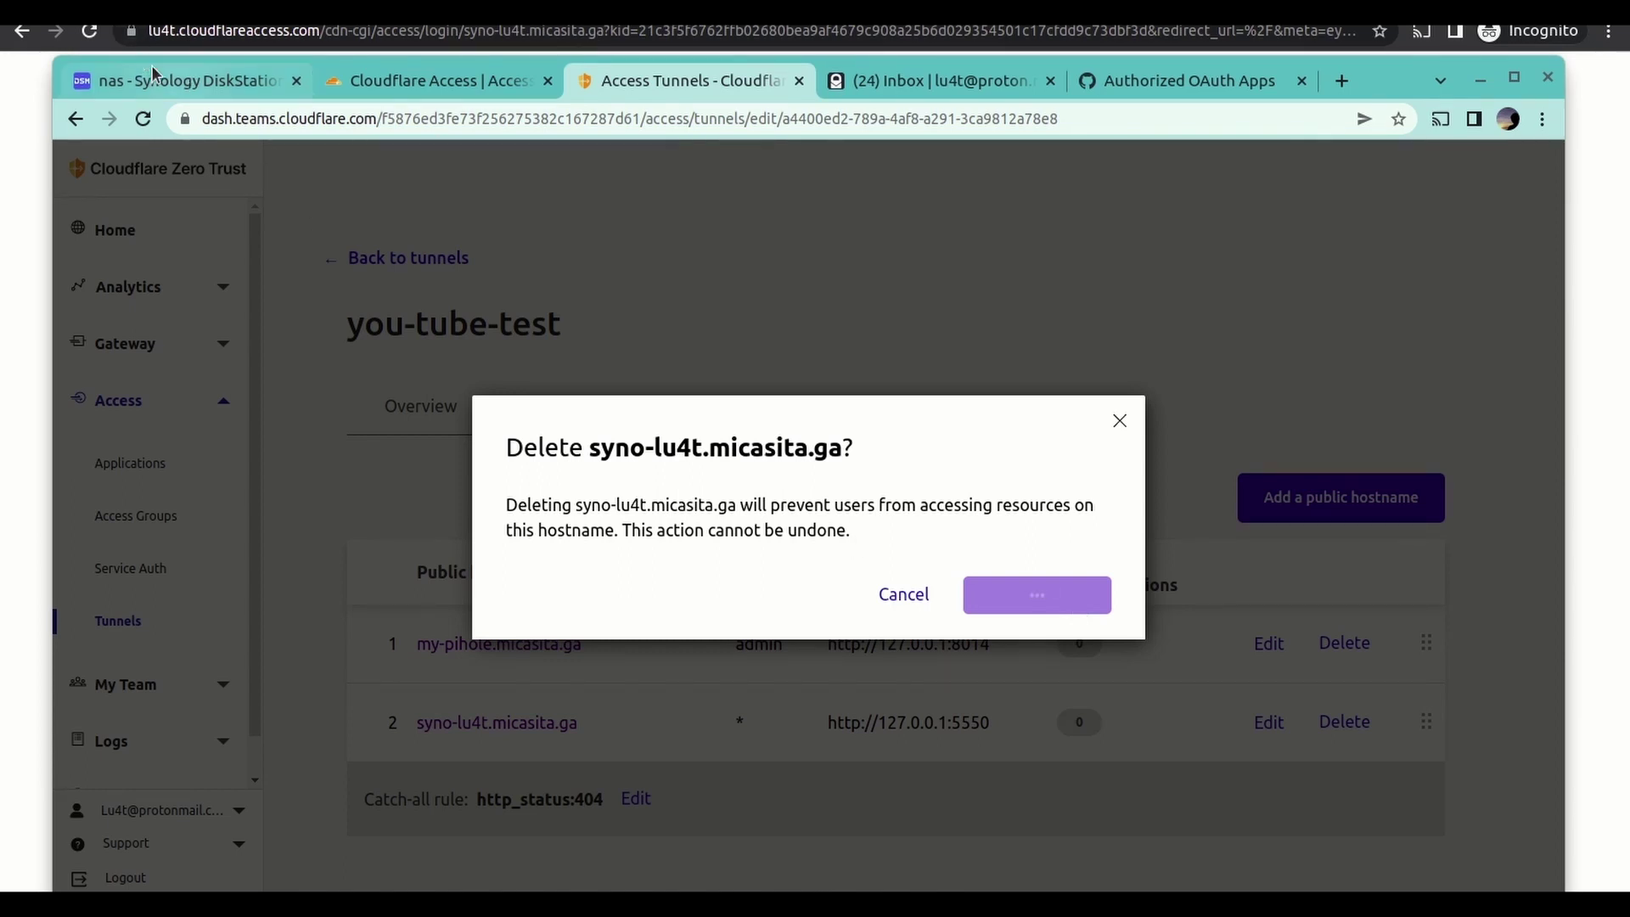
pyautogui.click(186, 82)
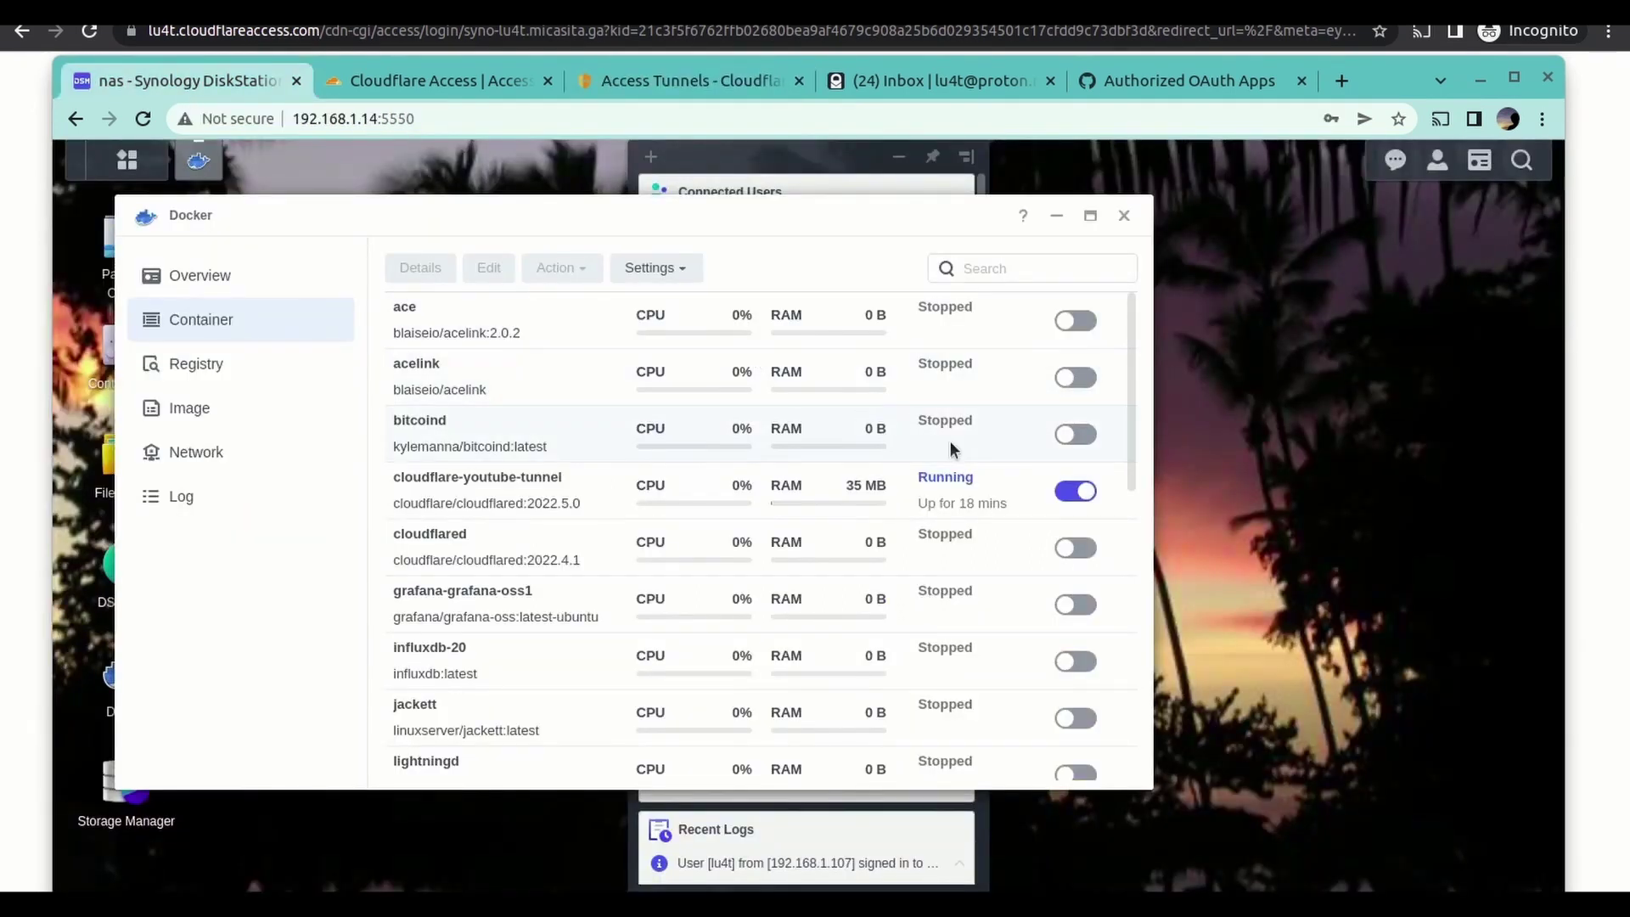
pyautogui.click(1086, 490)
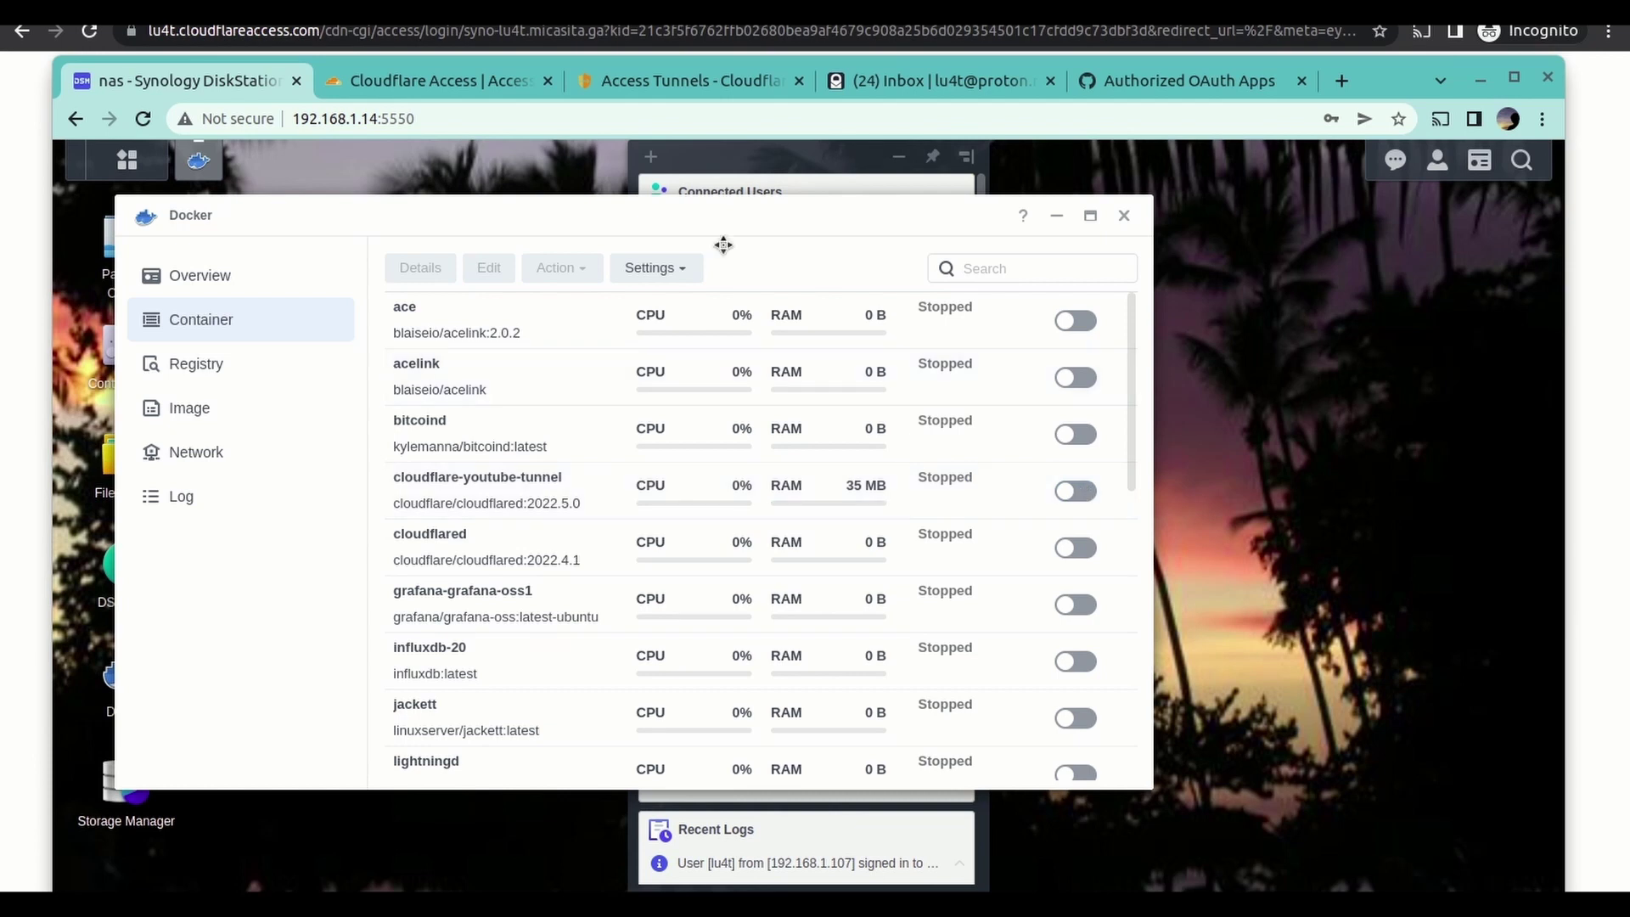
pyautogui.click(696, 85)
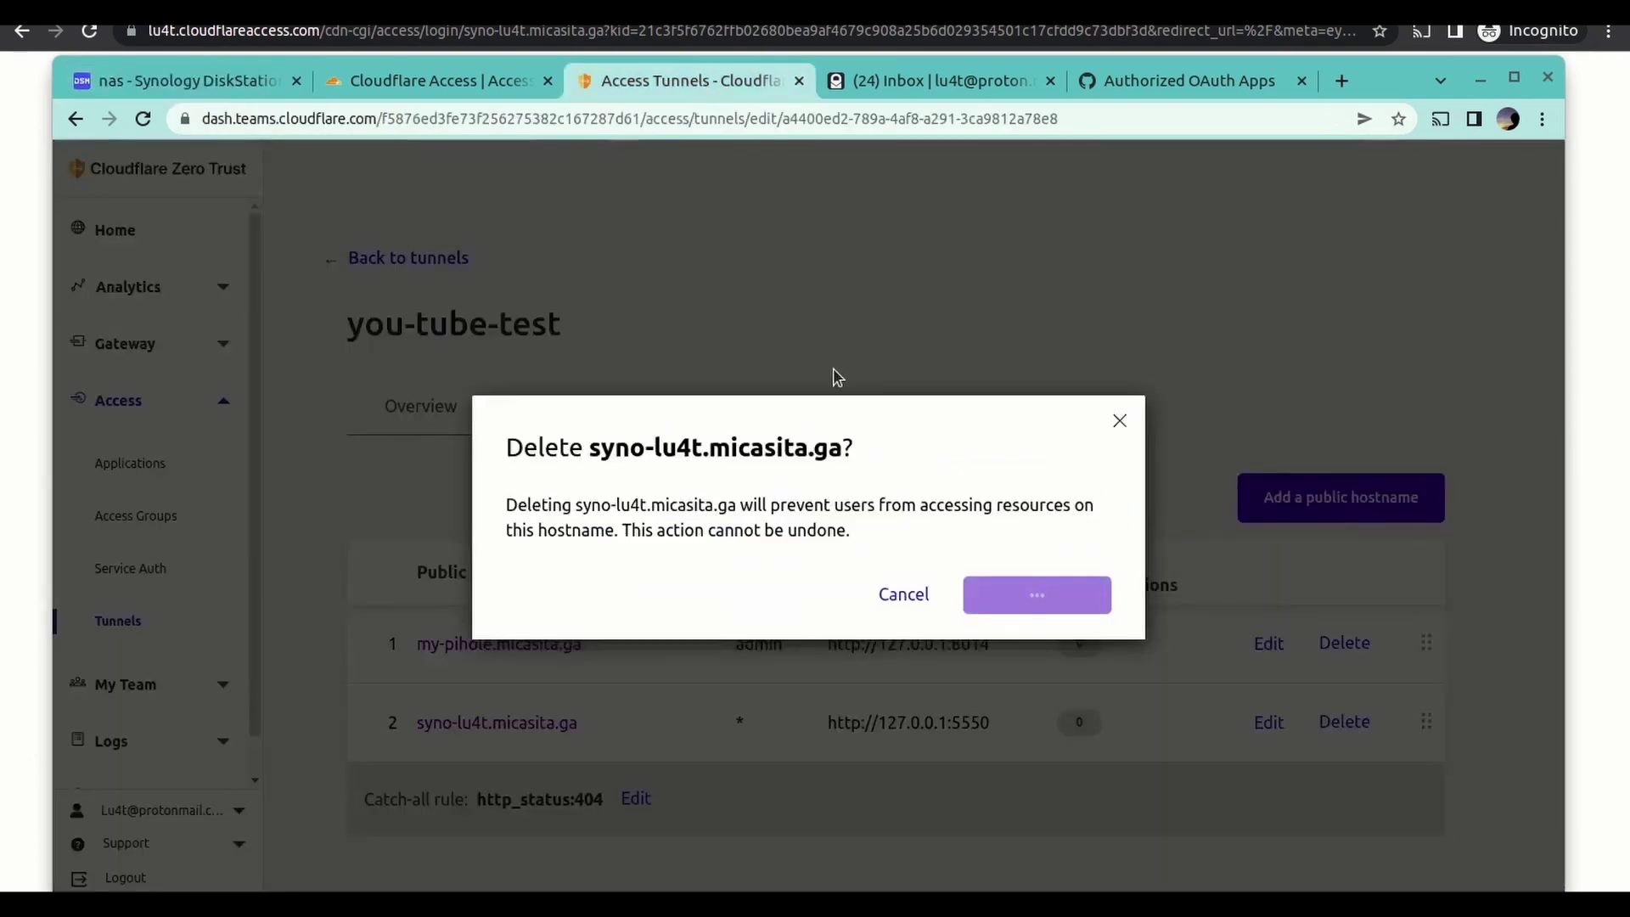
# - Delete the my-pihole.micasita.ga public hostname so the you-tube-test tunnel has none
pyautogui.click(411, 79)
pyautogui.click(674, 77)
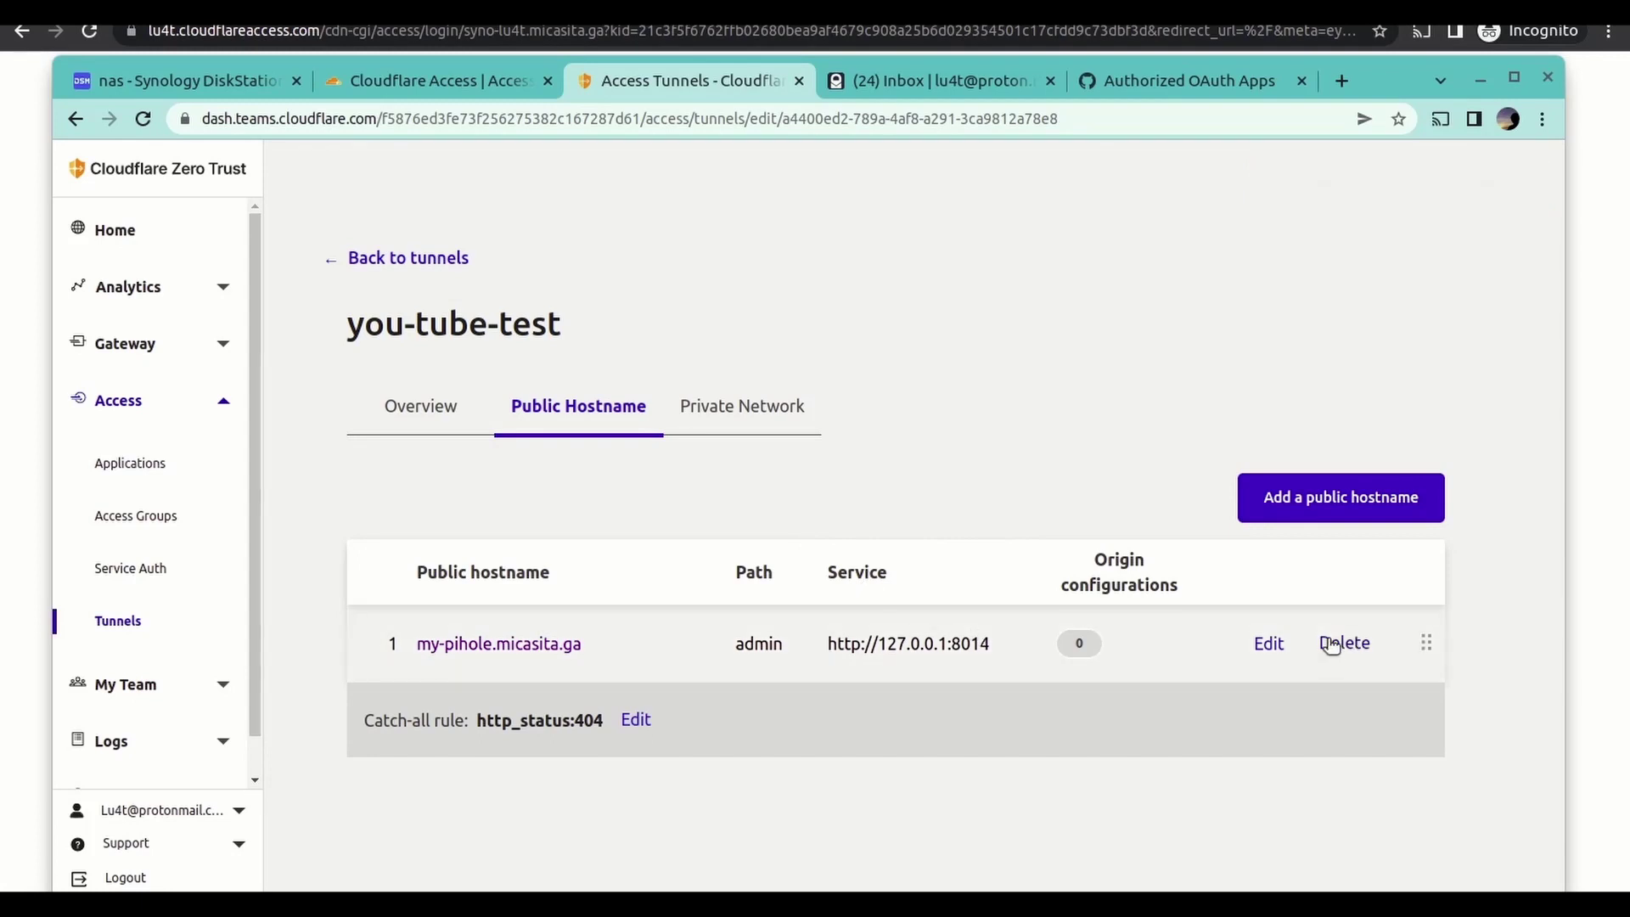
pyautogui.click(1340, 644)
pyautogui.click(1080, 608)
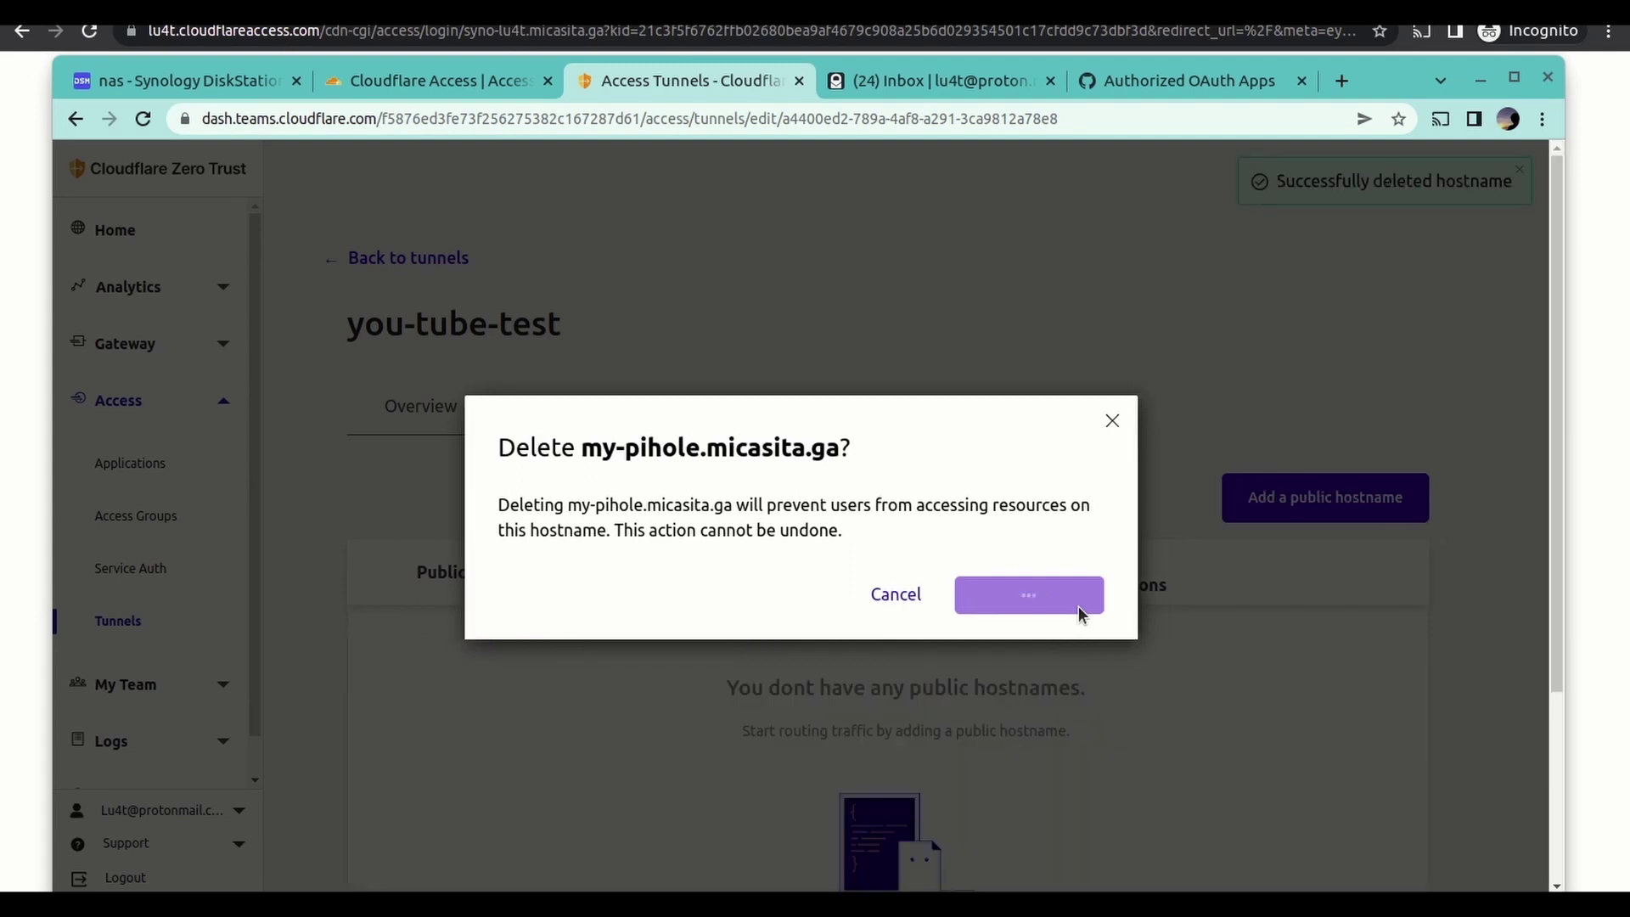
pyautogui.click(1113, 422)
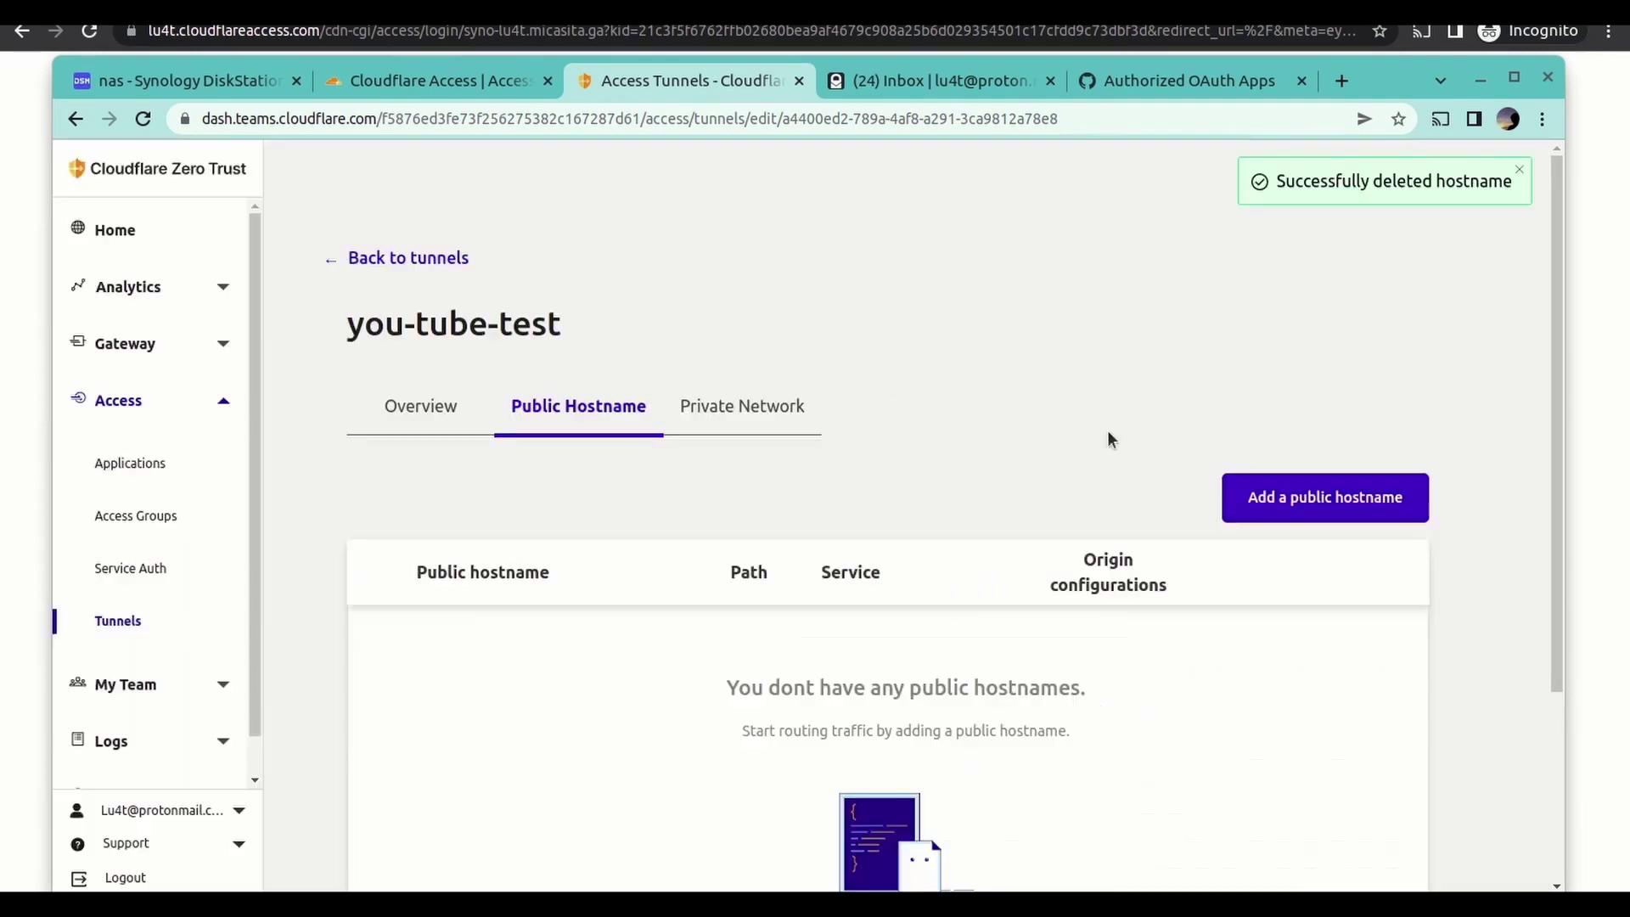
pyautogui.click(435, 89)
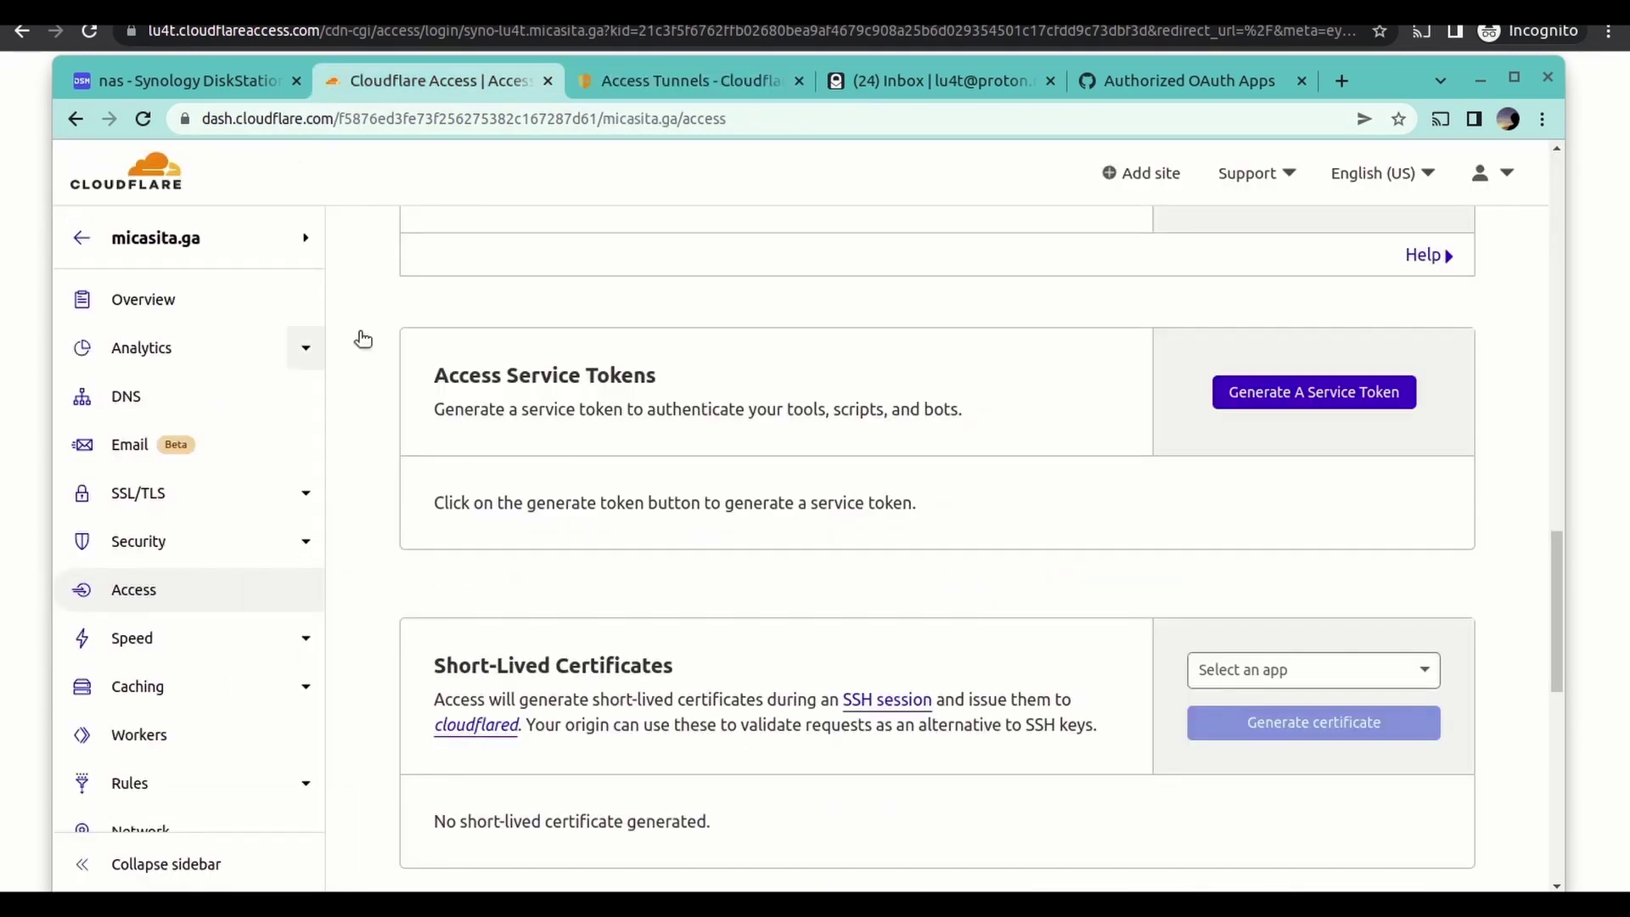
# - Reload micasita.ga's DNS records and delete the my-pihole CNAME record
pyautogui.click(179, 396)
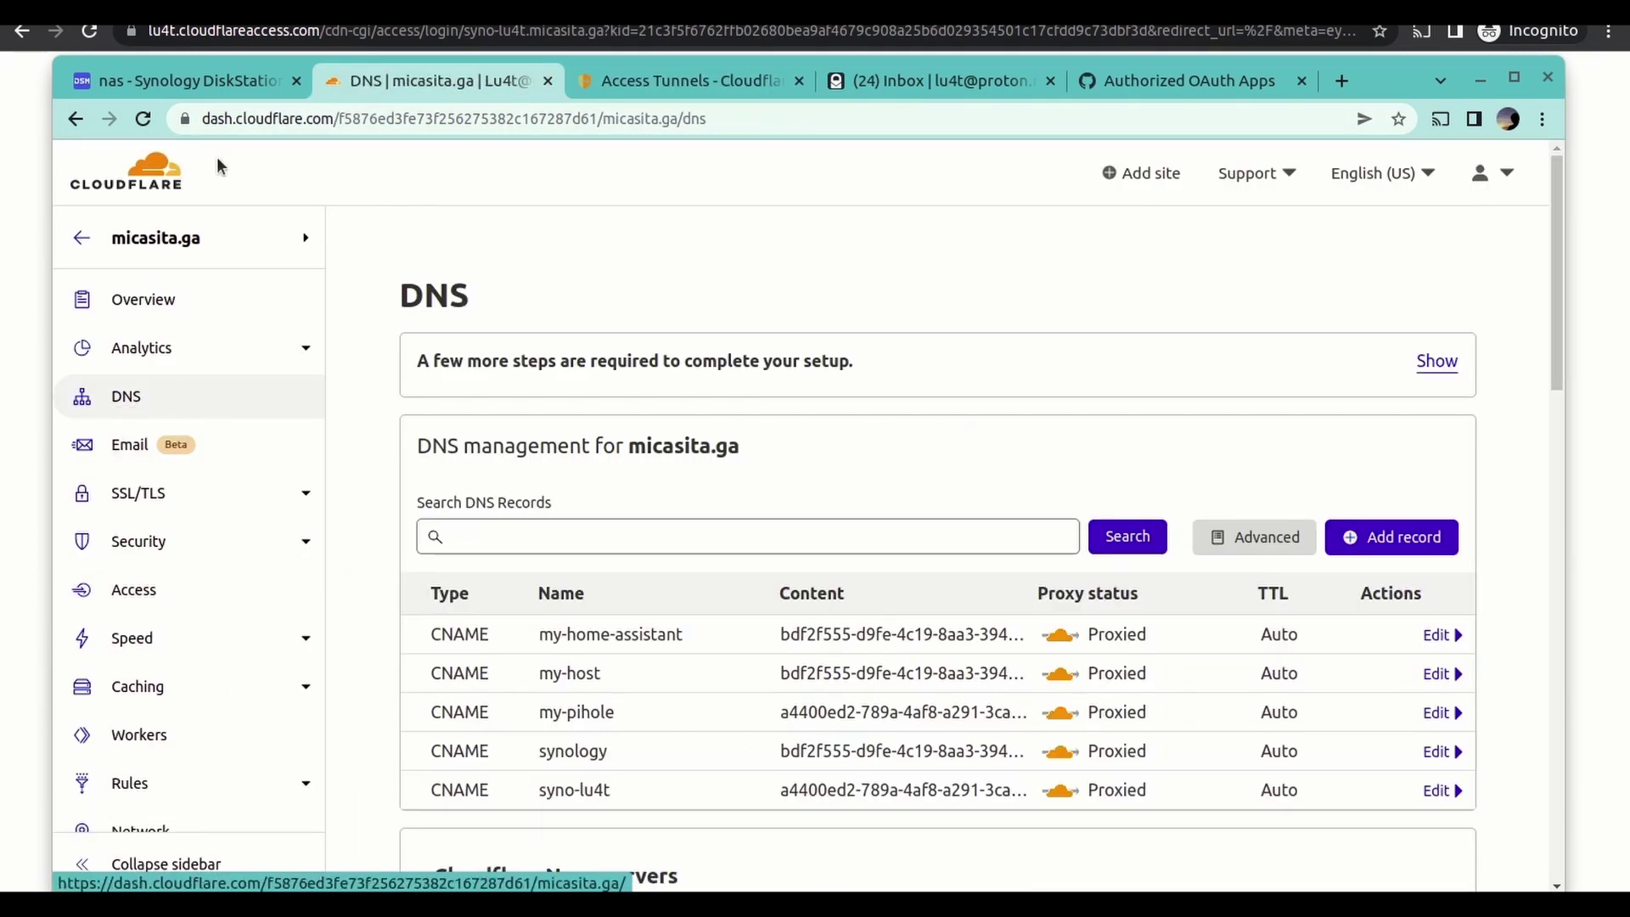
pyautogui.click(142, 119)
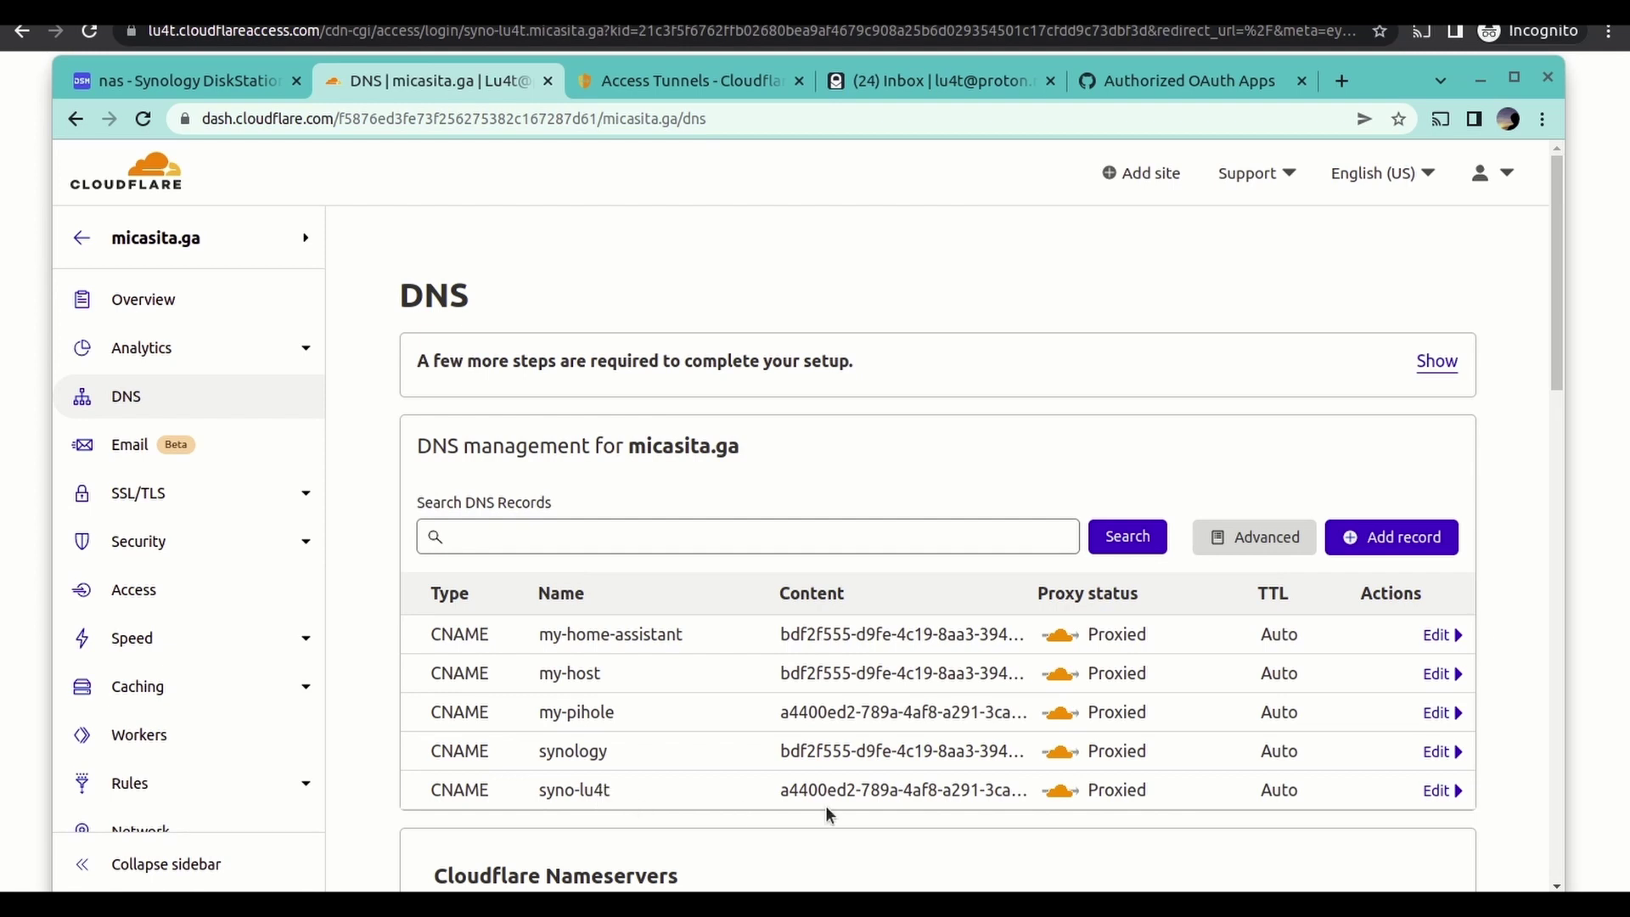
pyautogui.click(1430, 714)
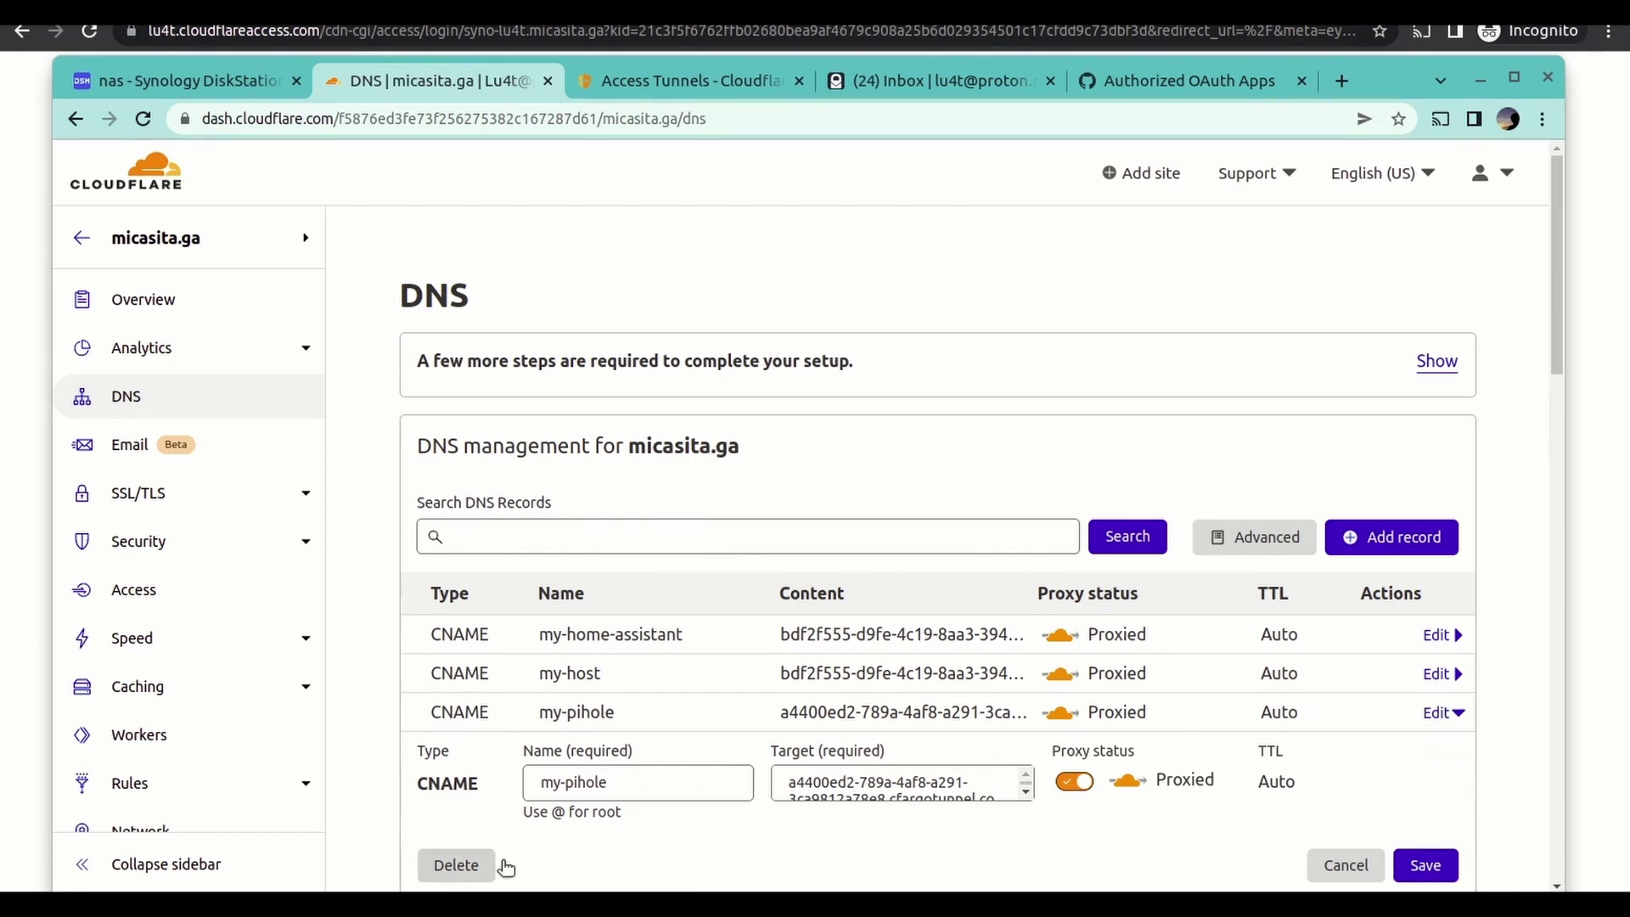
pyautogui.click(480, 865)
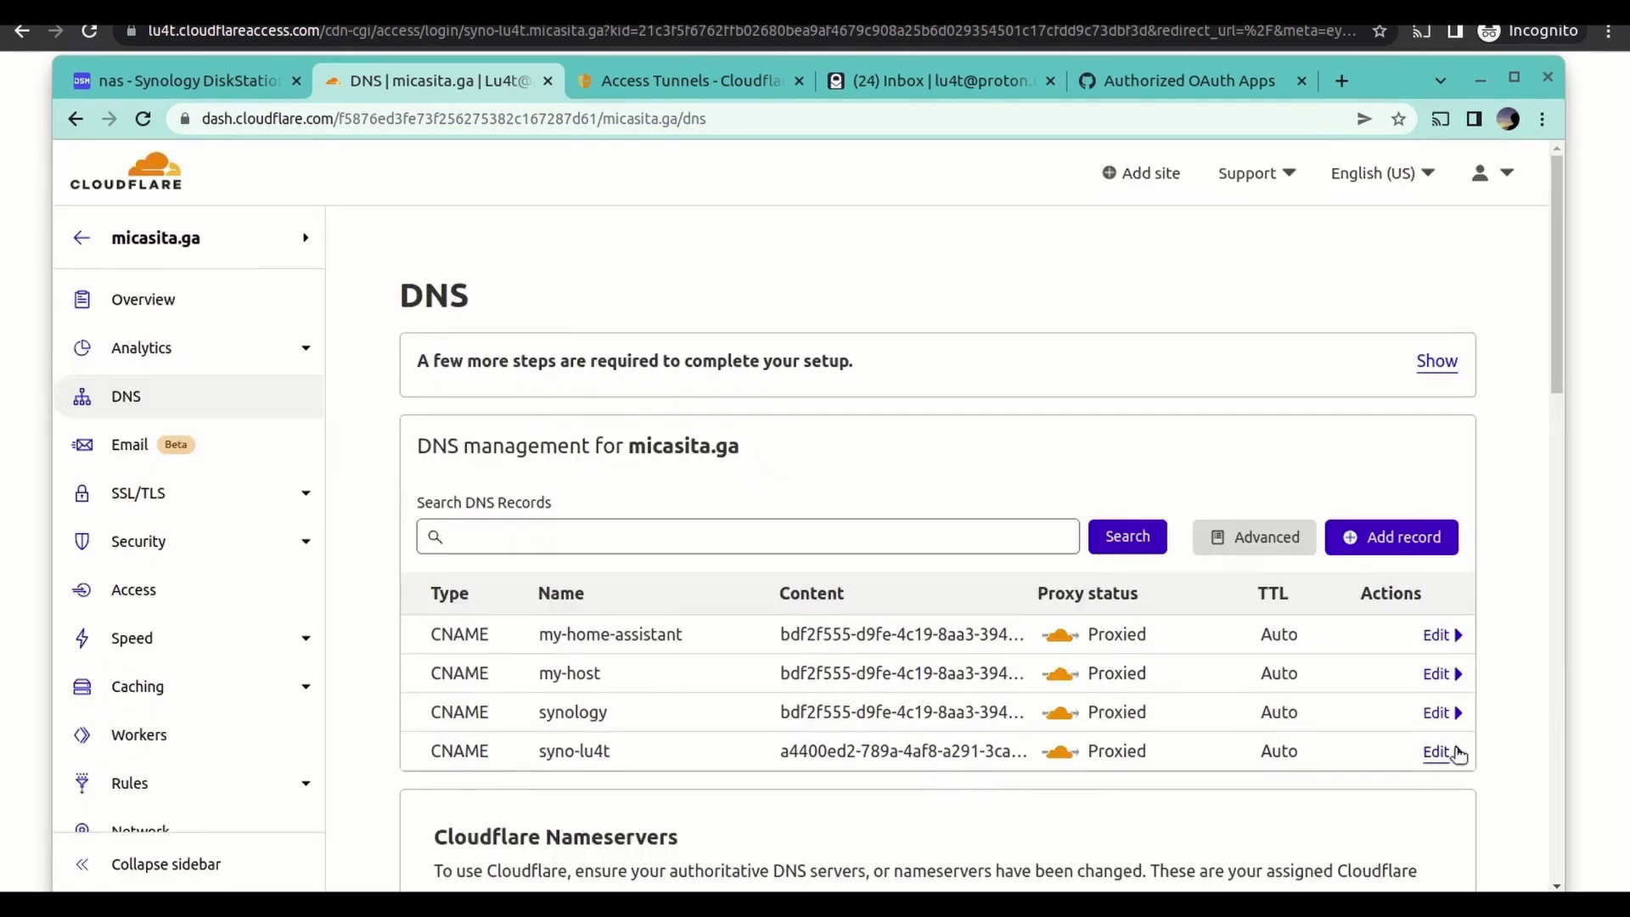
# - Delete the syno-lu4t DNS record and confirm the deletion
pyautogui.click(1441, 752)
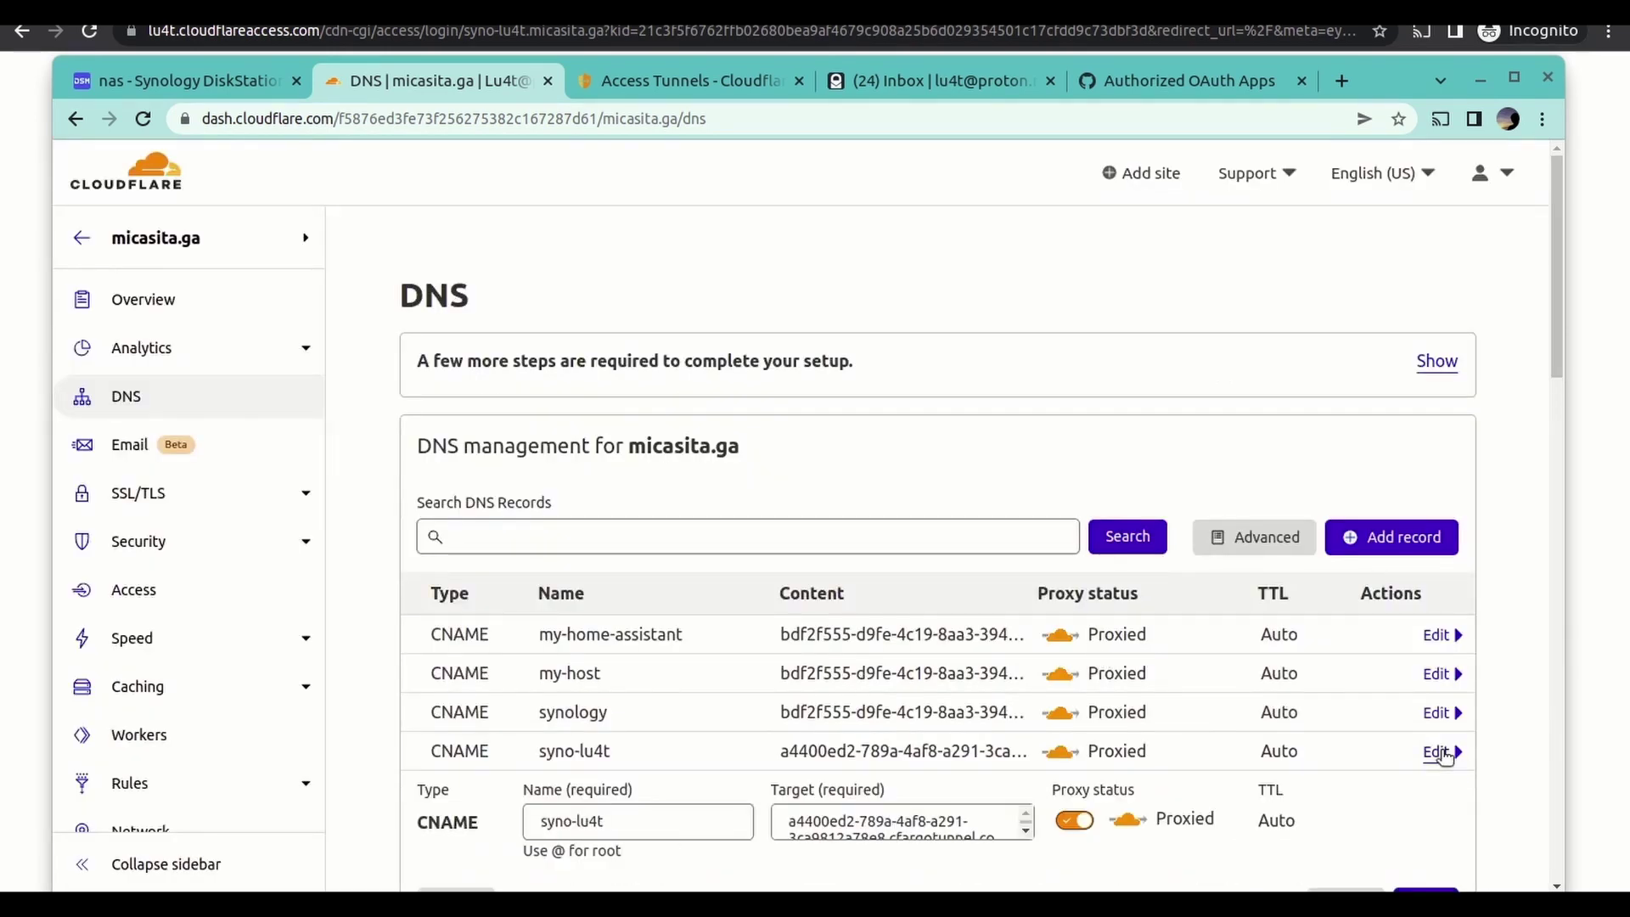
pyautogui.scroll(-2, 601, 776)
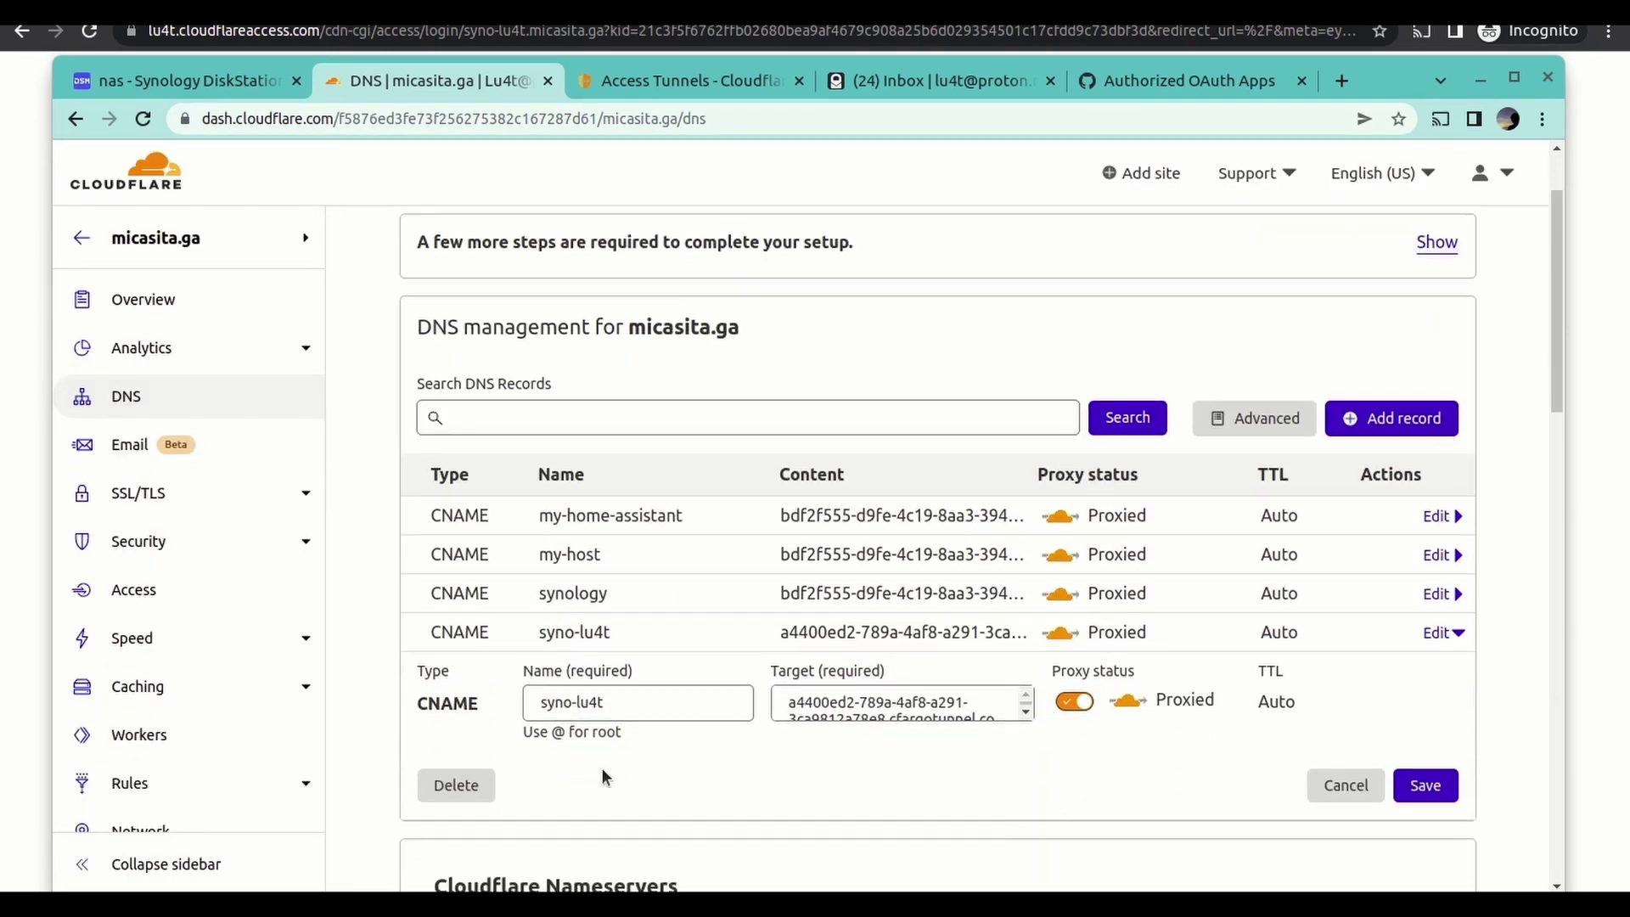
pyautogui.click(480, 789)
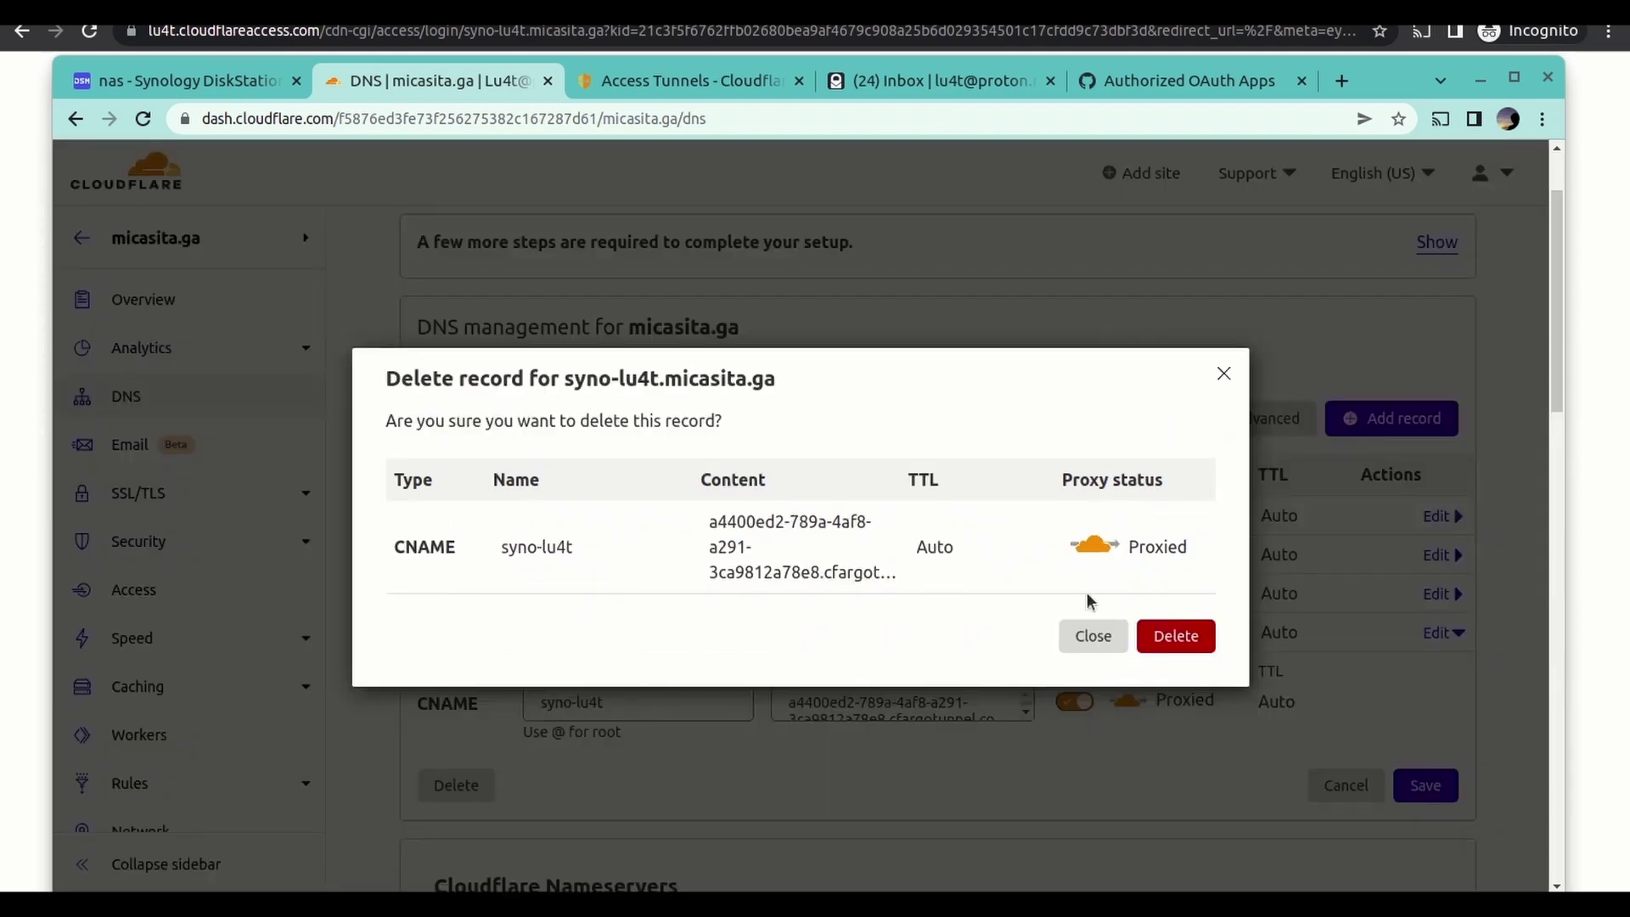
pyautogui.click(1172, 637)
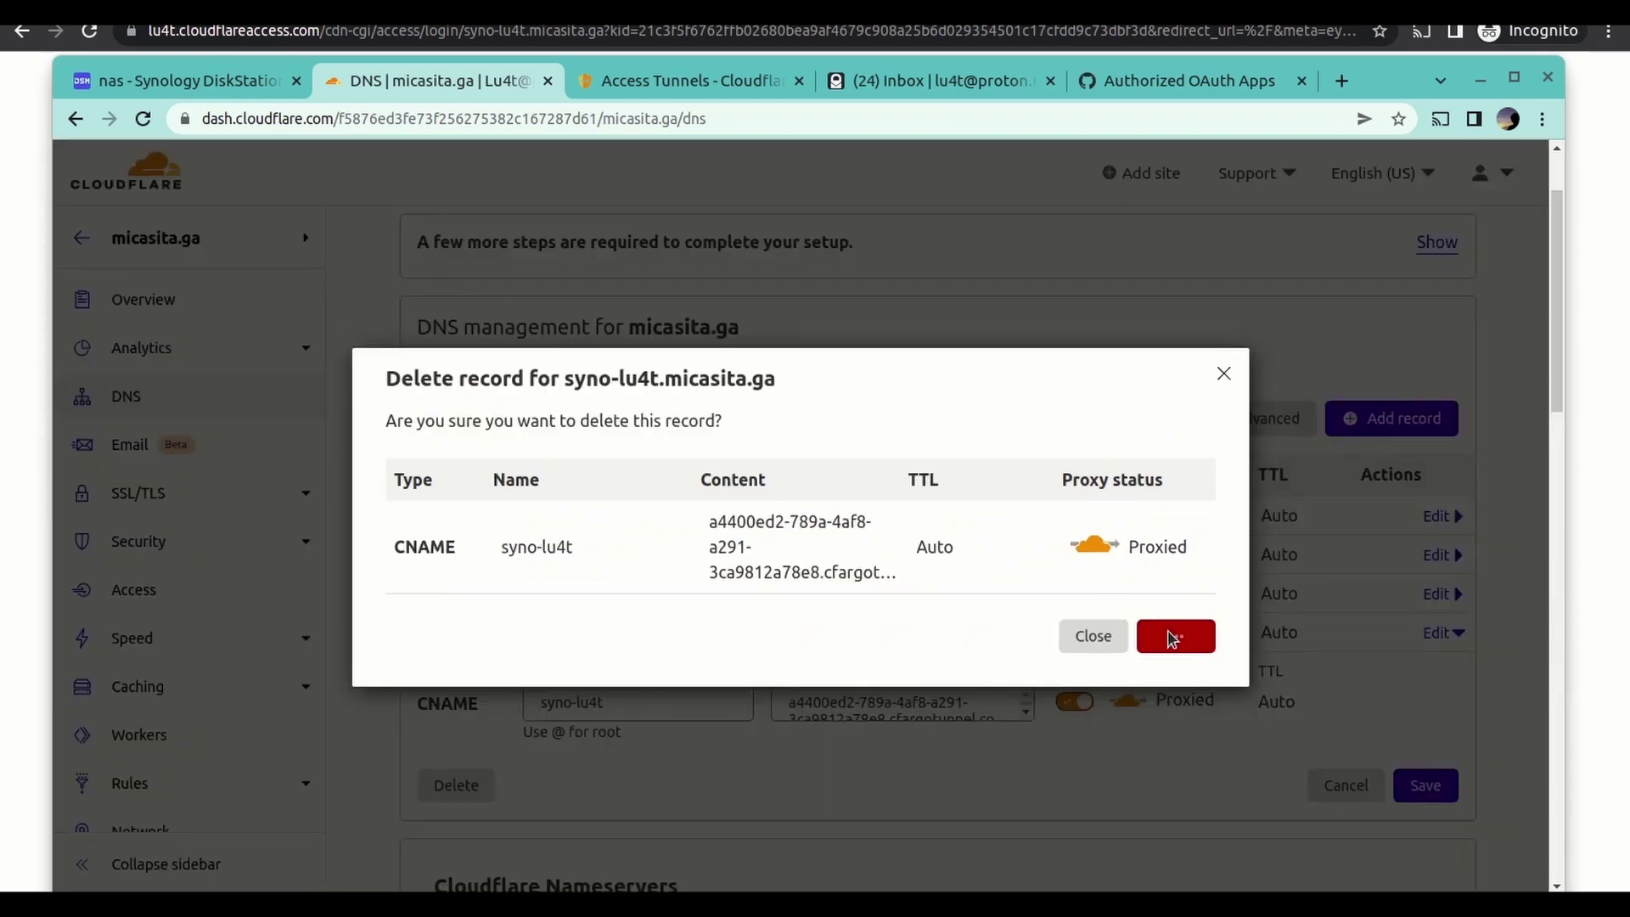